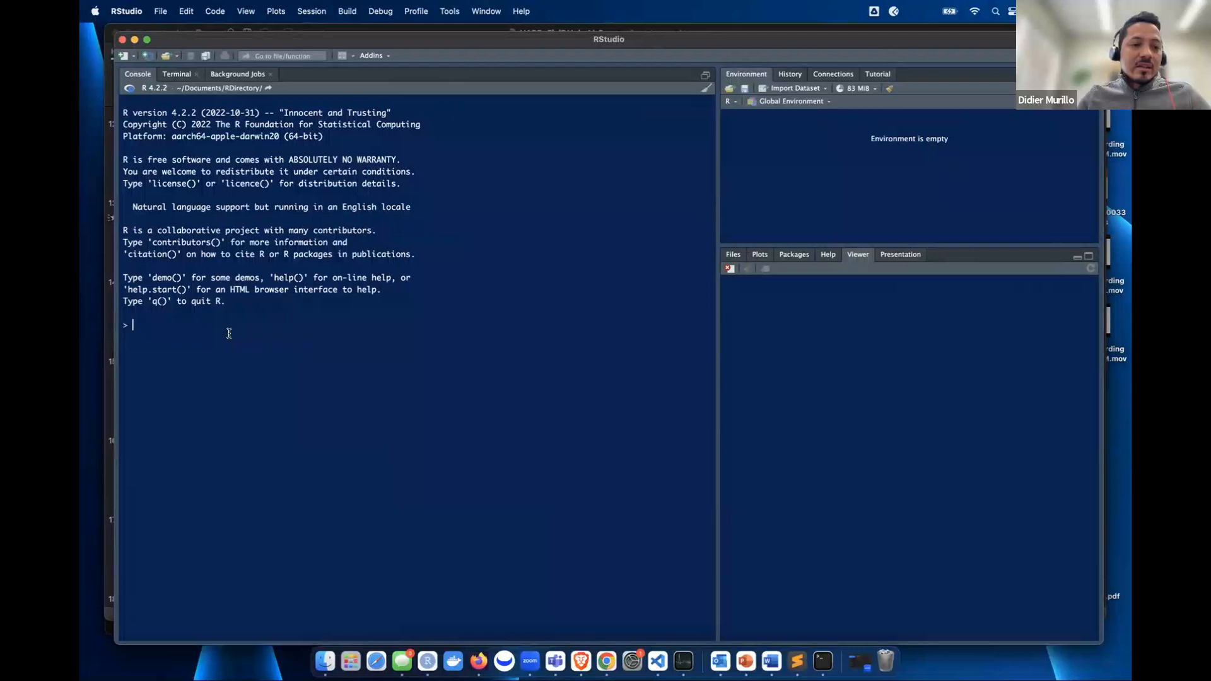
- Clear a started FielDHub install command and load the package with library(FielDHub)
text(insta)
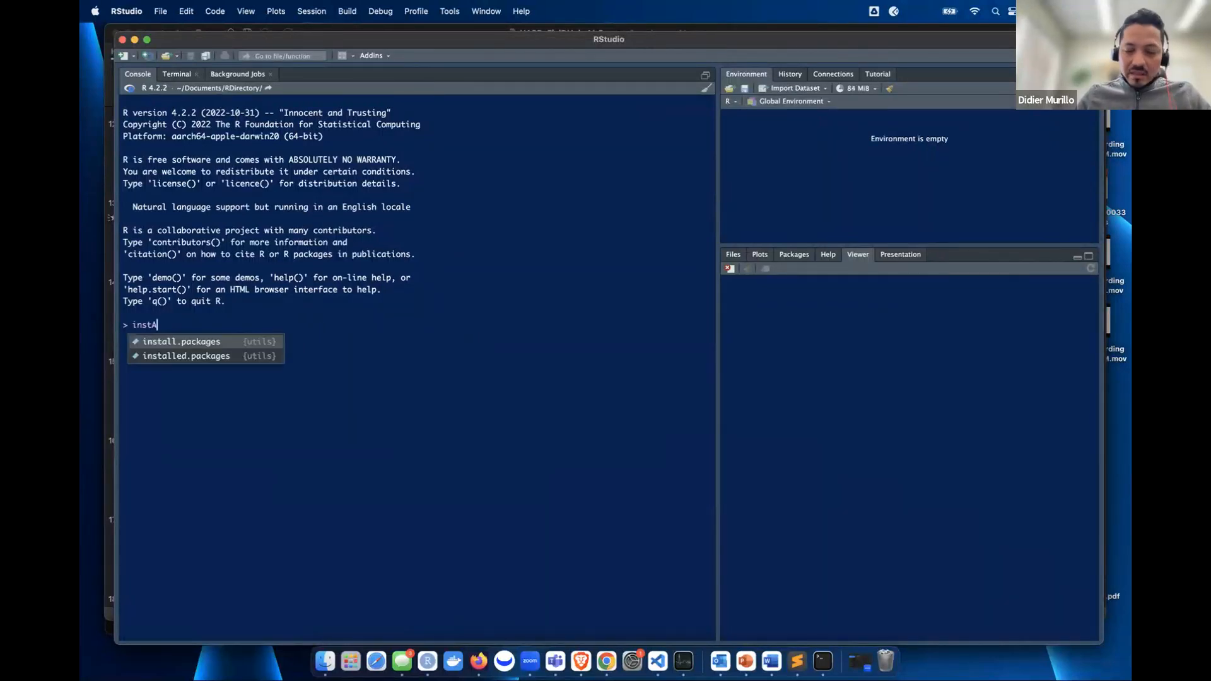
key(Tab)
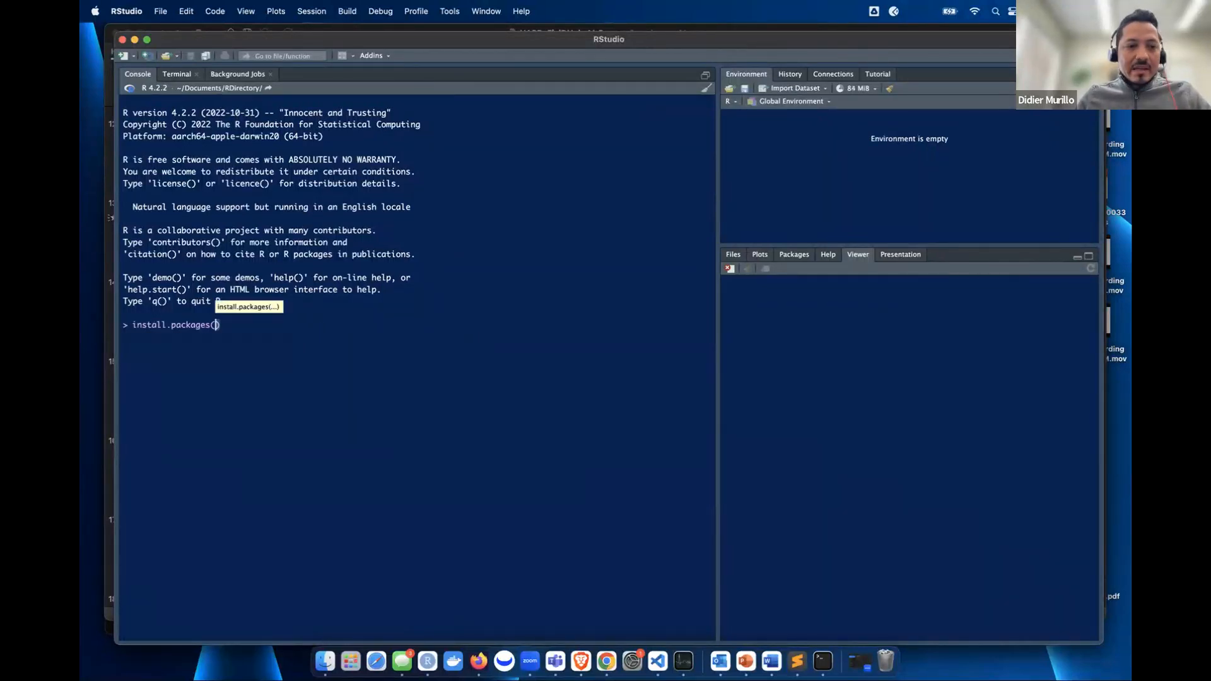
text(")
text(FIEL)
text(DHUB)
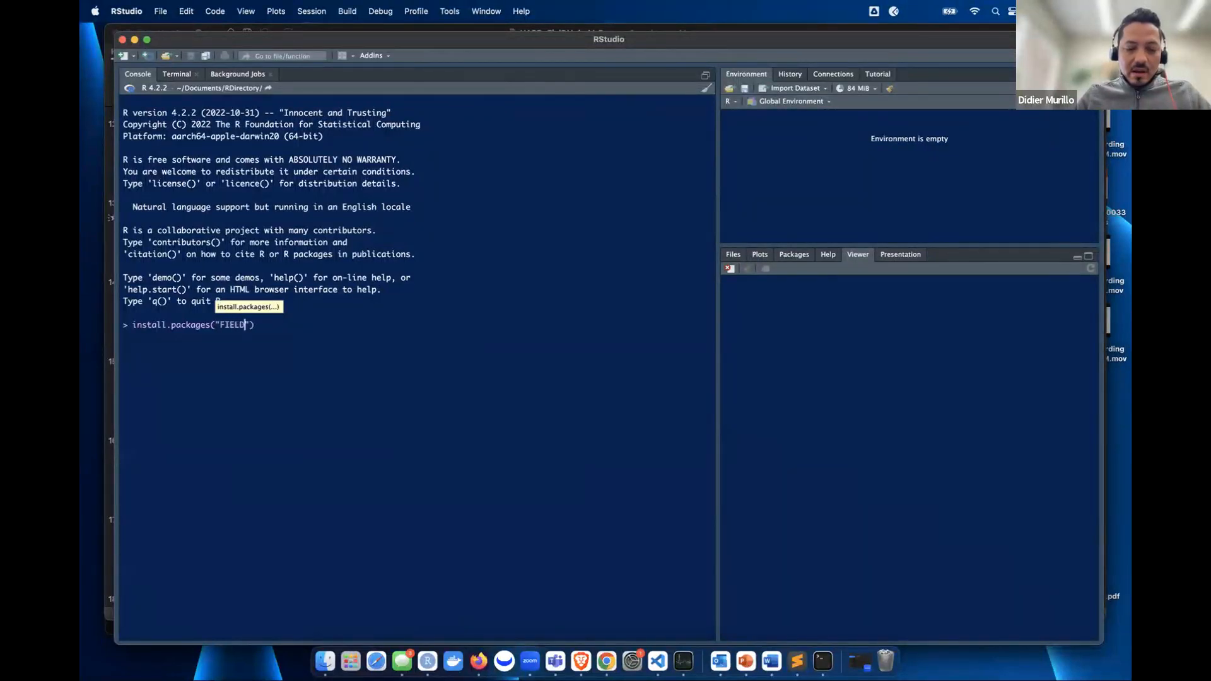
key(BackSpace)
key(BackSpace)
key(BackSpace)
key(BackSpace)
key(BackSpace)
key(BackSpace)
key(BackSpace)
key(BackSpace)
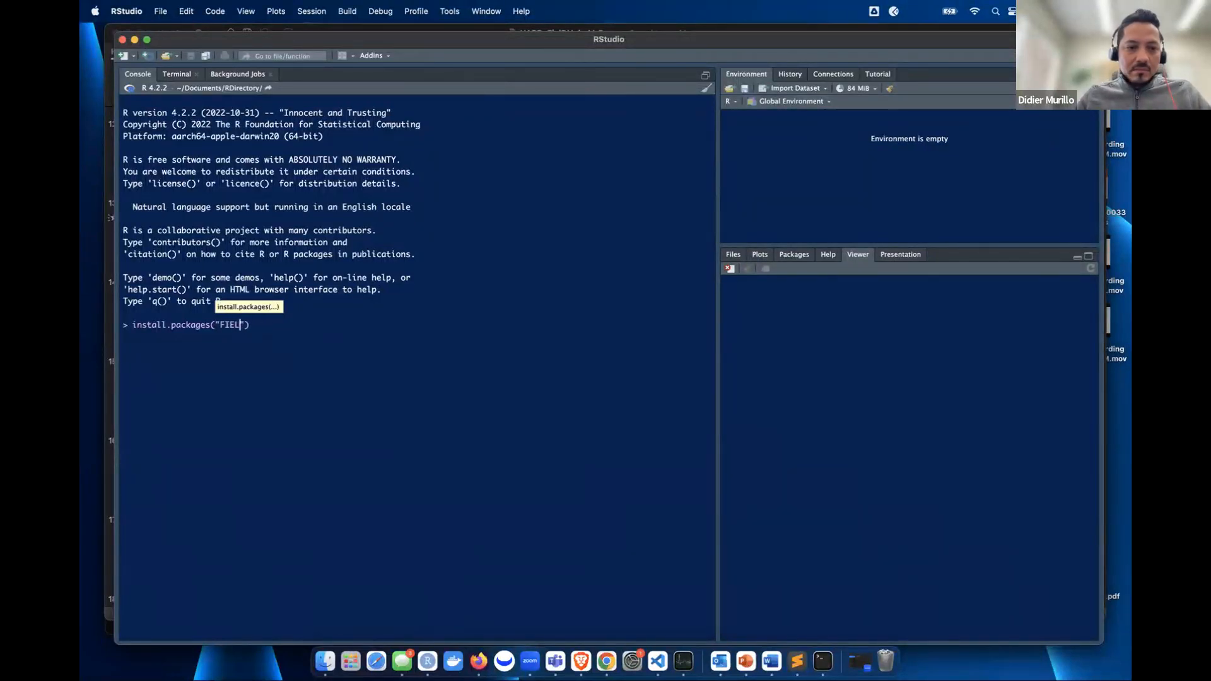
text(FielDHub)
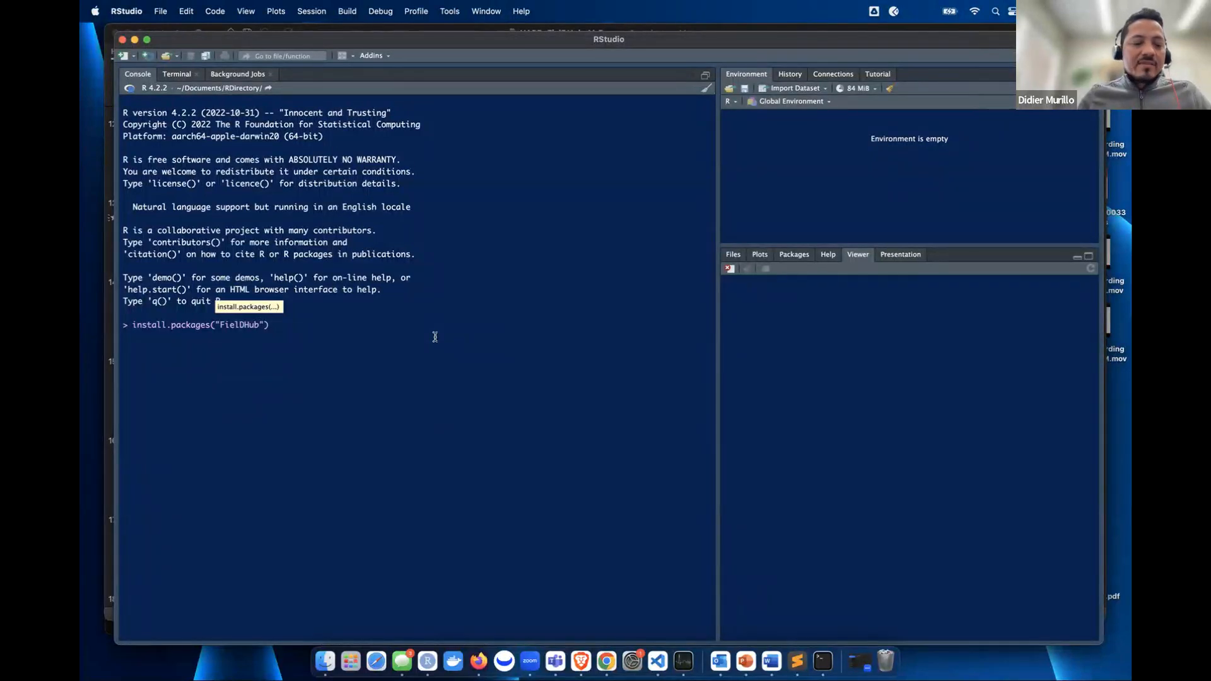
key(BackSpace)
key(BackSpace)
key(BackSpace)
key(BackSpace)
key(BackSpace)
key(BackSpace)
key(BackSpace)
key(BackSpace)
key(BackSpace)
key(BackSpace)
key(BackSpace)
key(BackSpace)
key(BackSpace)
key(BackSpace)
key(BackSpace)
key(BackSpace)
key(BackSpace)
key(BackSpace)
key(BackSpace)
key(BackSpace)
key(BackSpace)
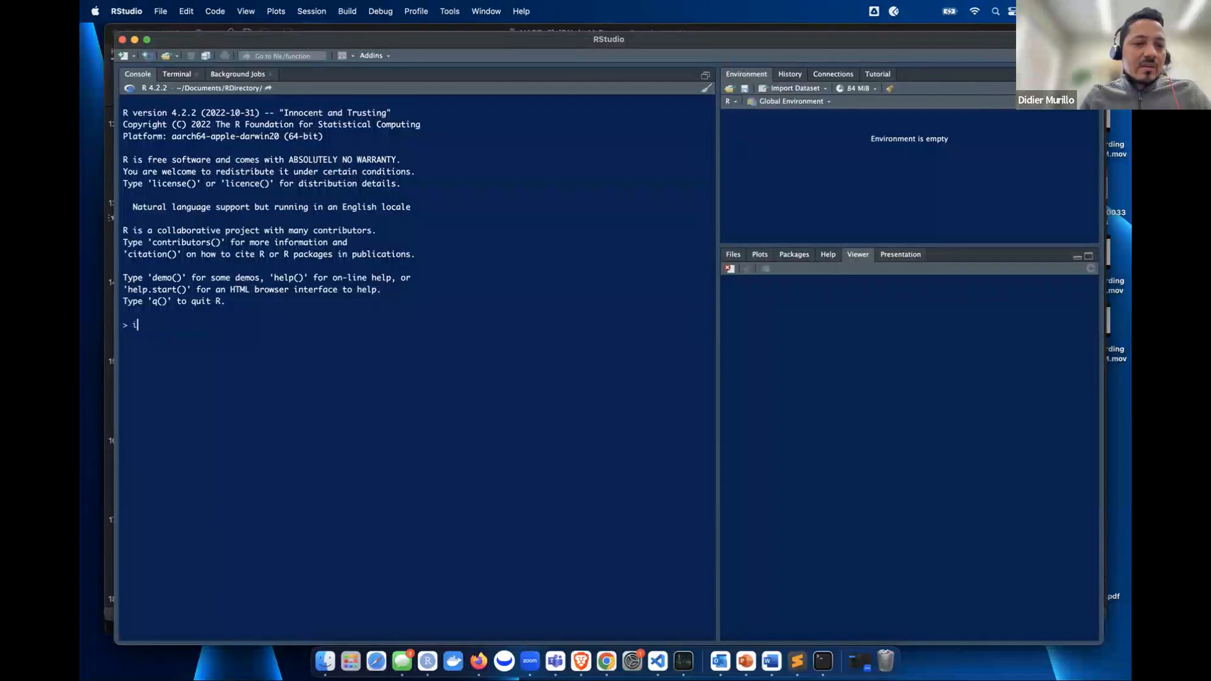
text(libra)
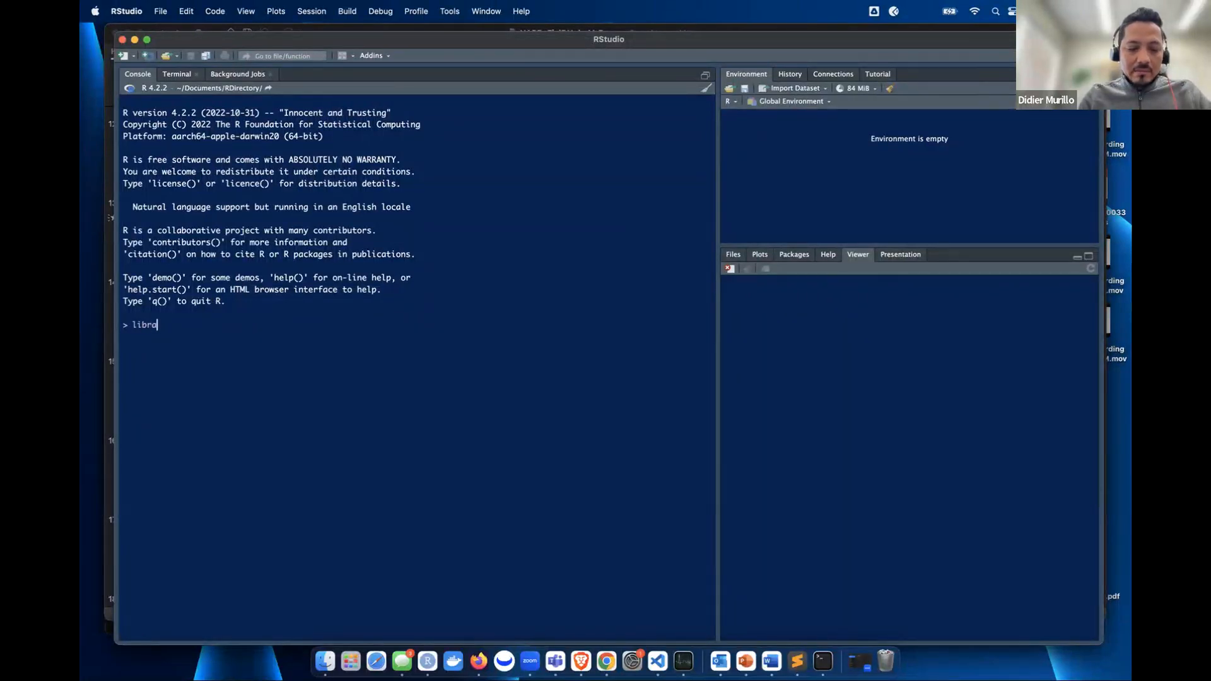
text(ry(Fiel)
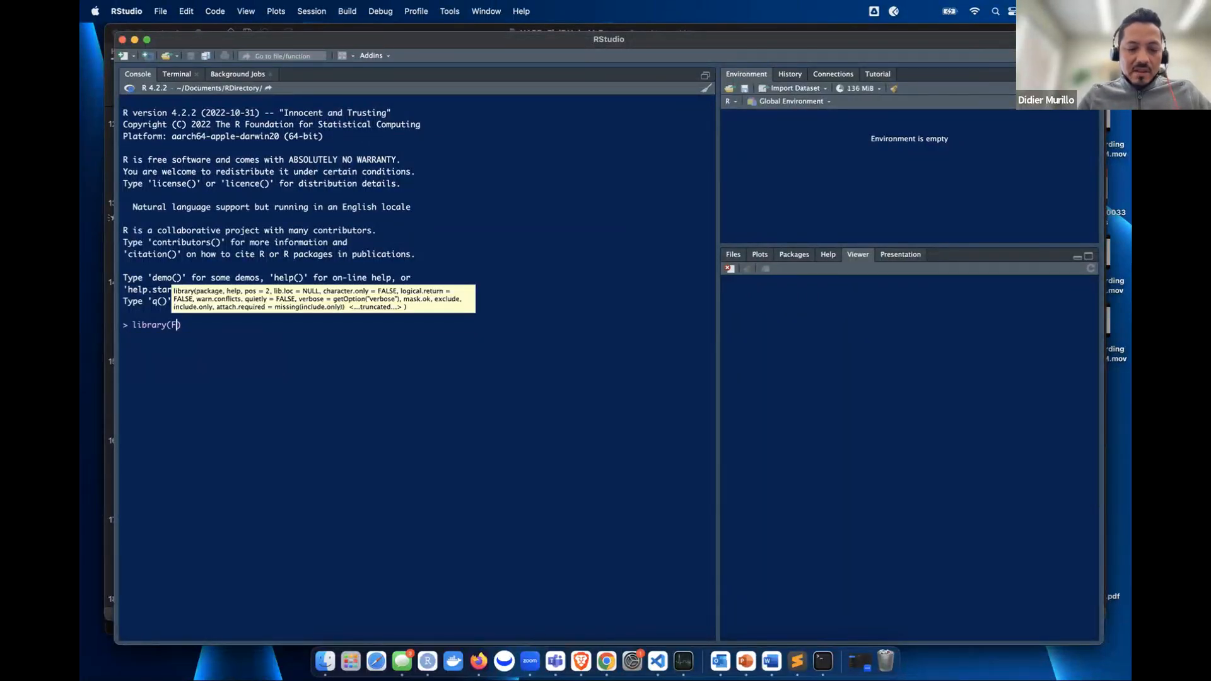
text(D)
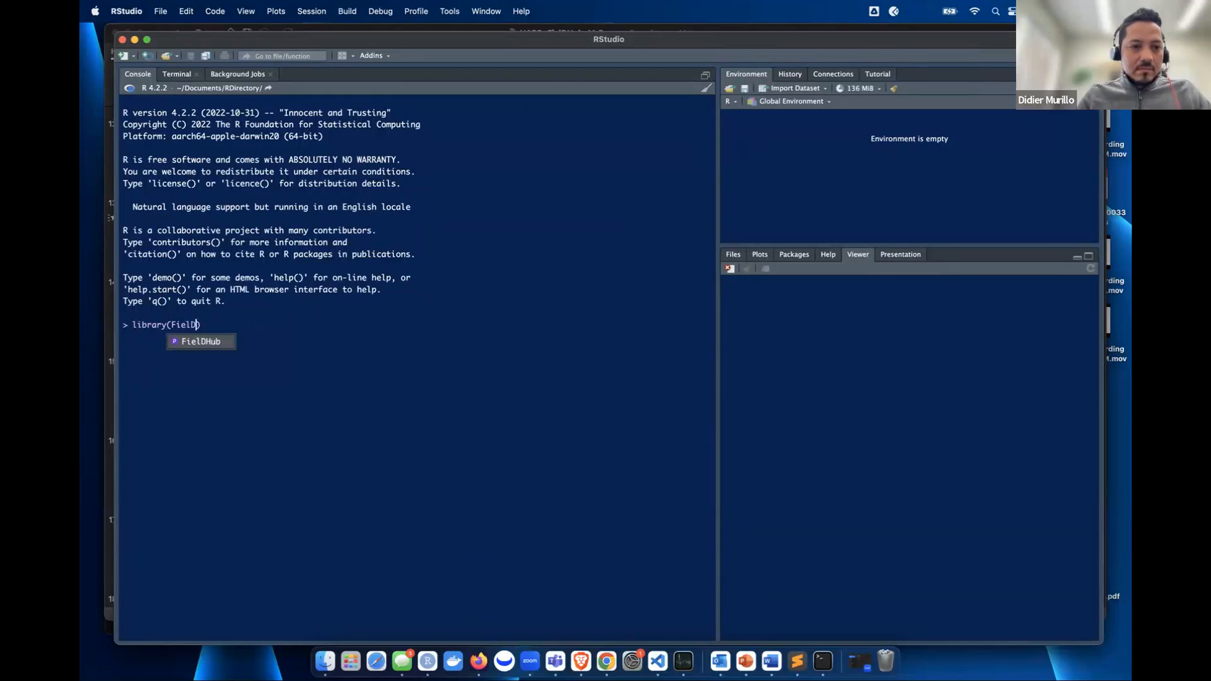
key(Return)
key(Return)
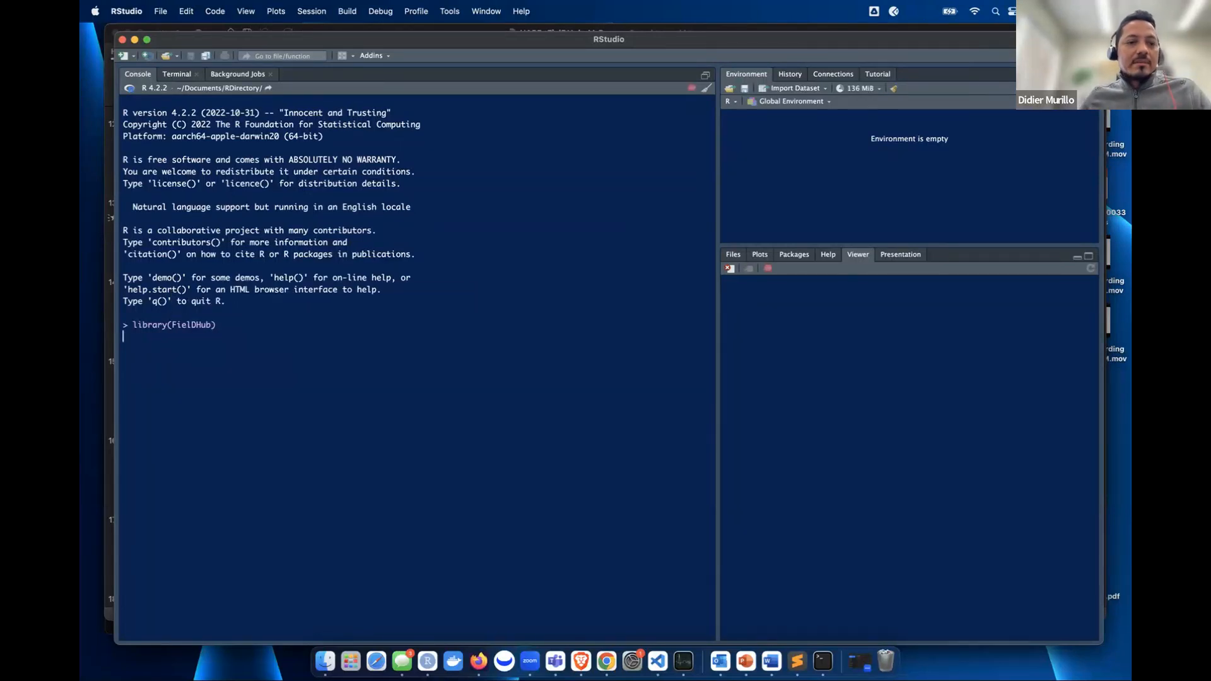
- Launch the Shiny app in Brave with FielDHub::run_app()
text(fiel)
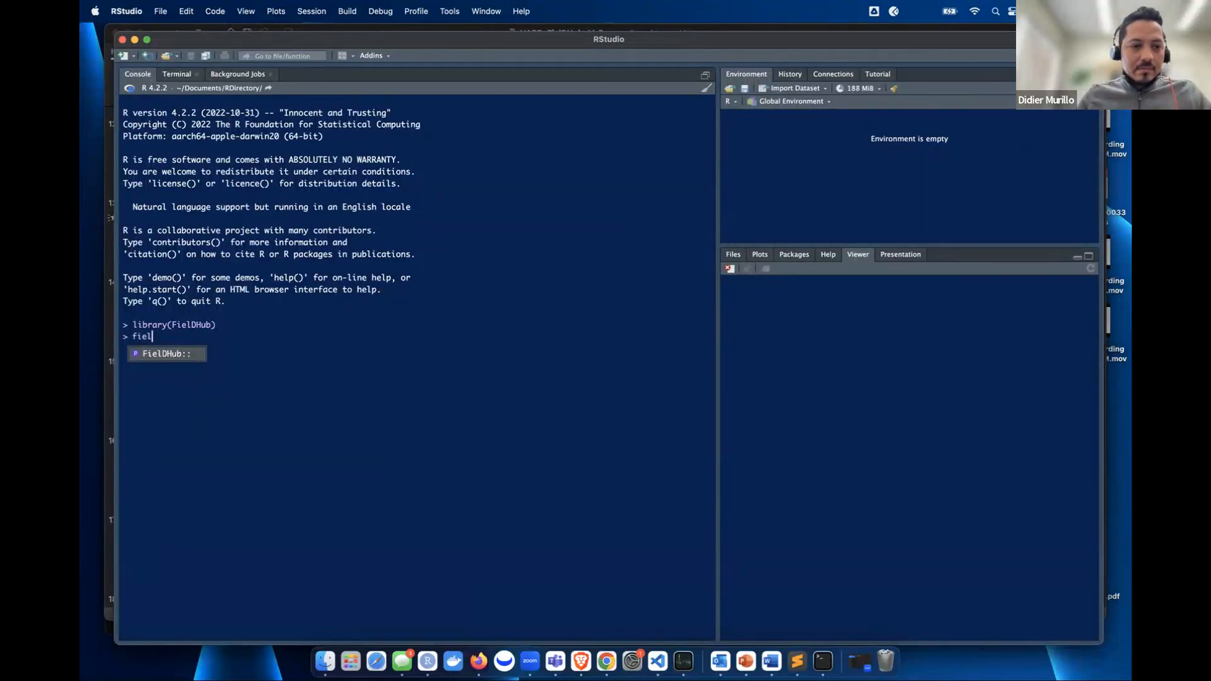
key(Tab)
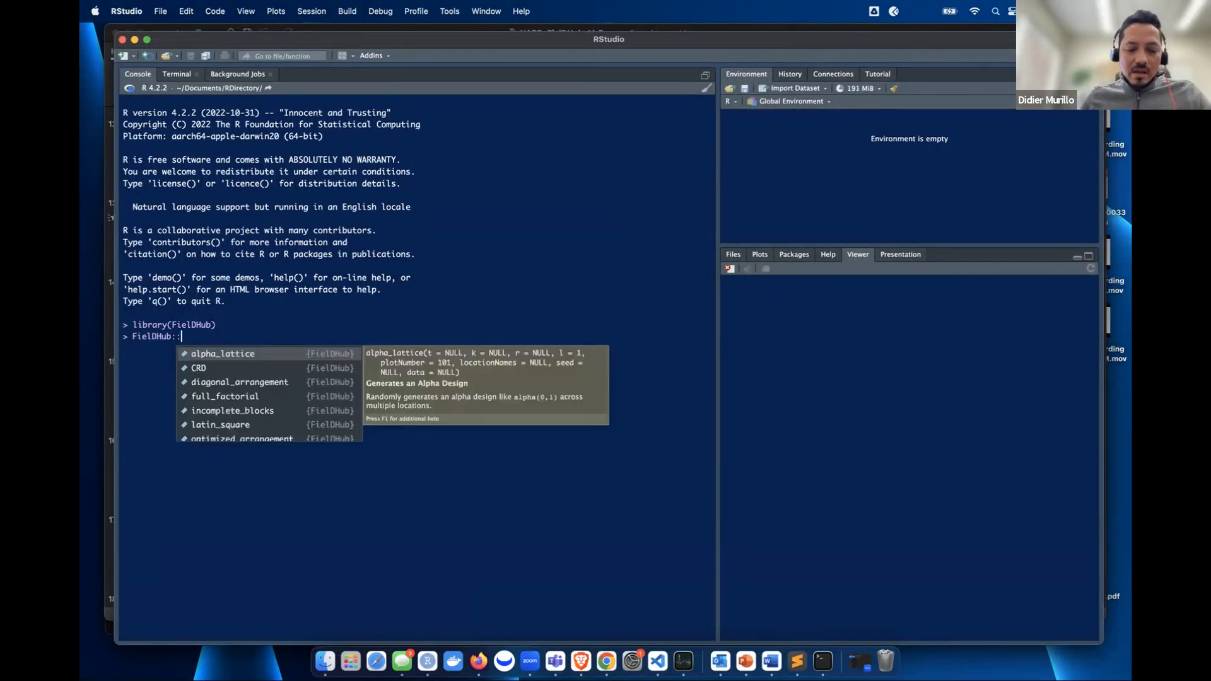
text(run)
key(Tab)
key(Return)
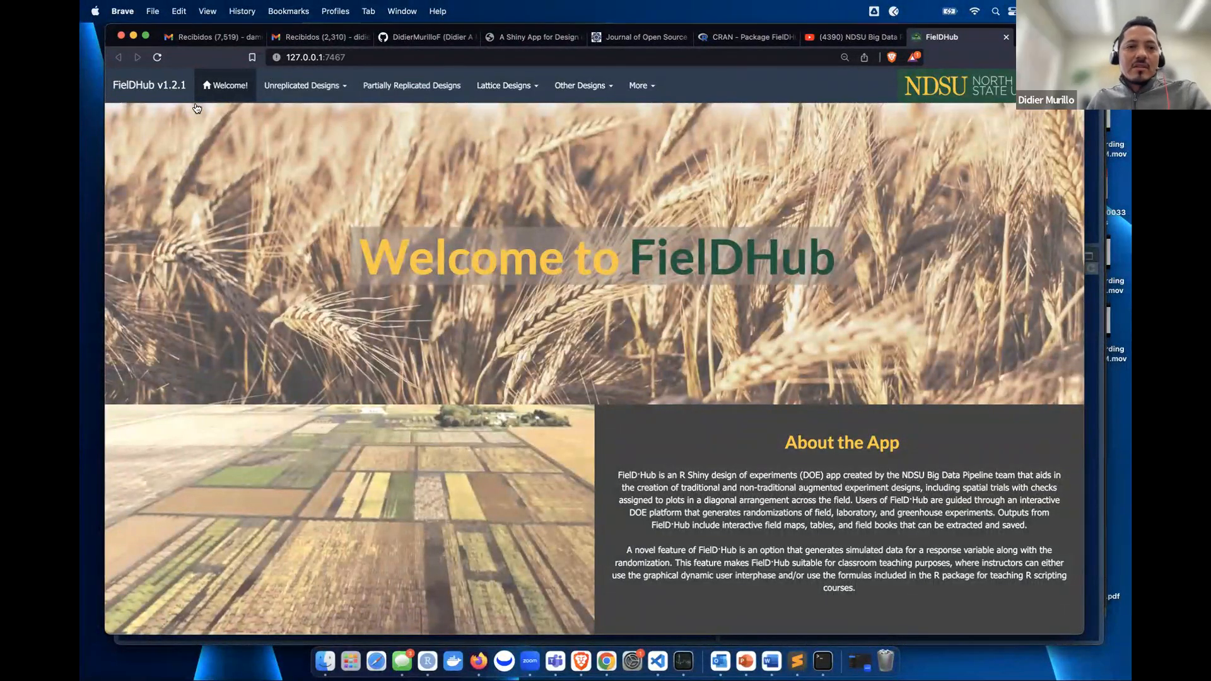
- Browse the Unreplicated, Lattice and Other Designs menus, then open Completely Randomized Design (CRD)
click(345, 90)
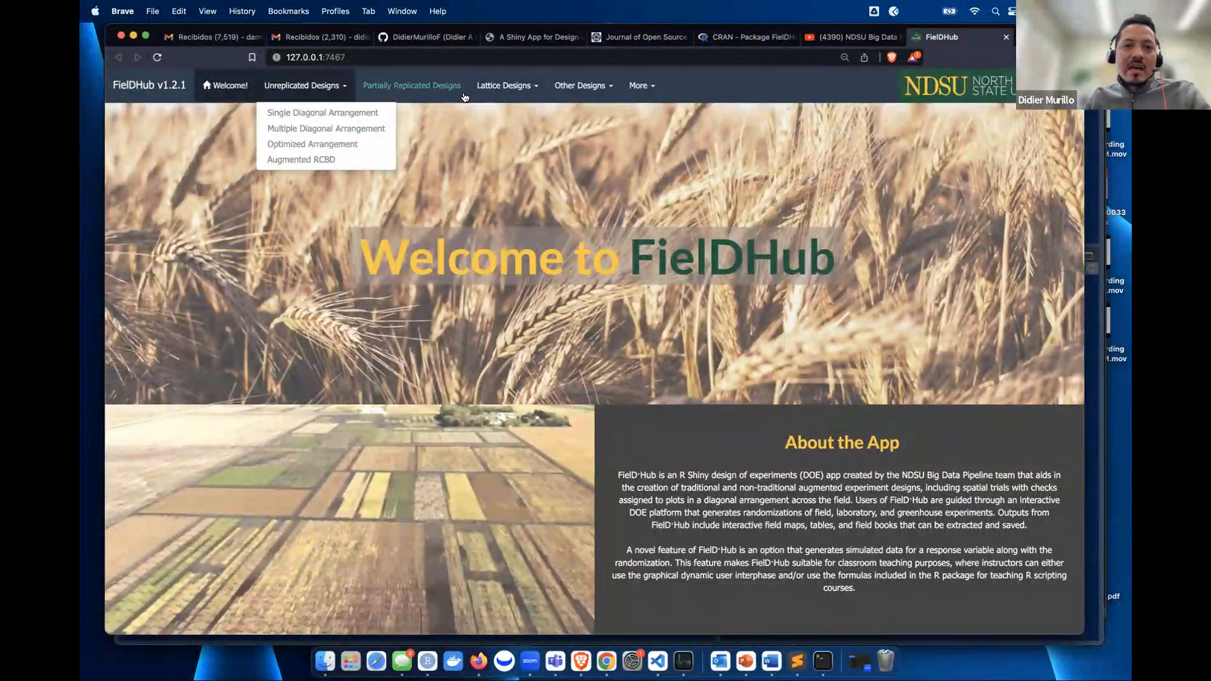
click(604, 156)
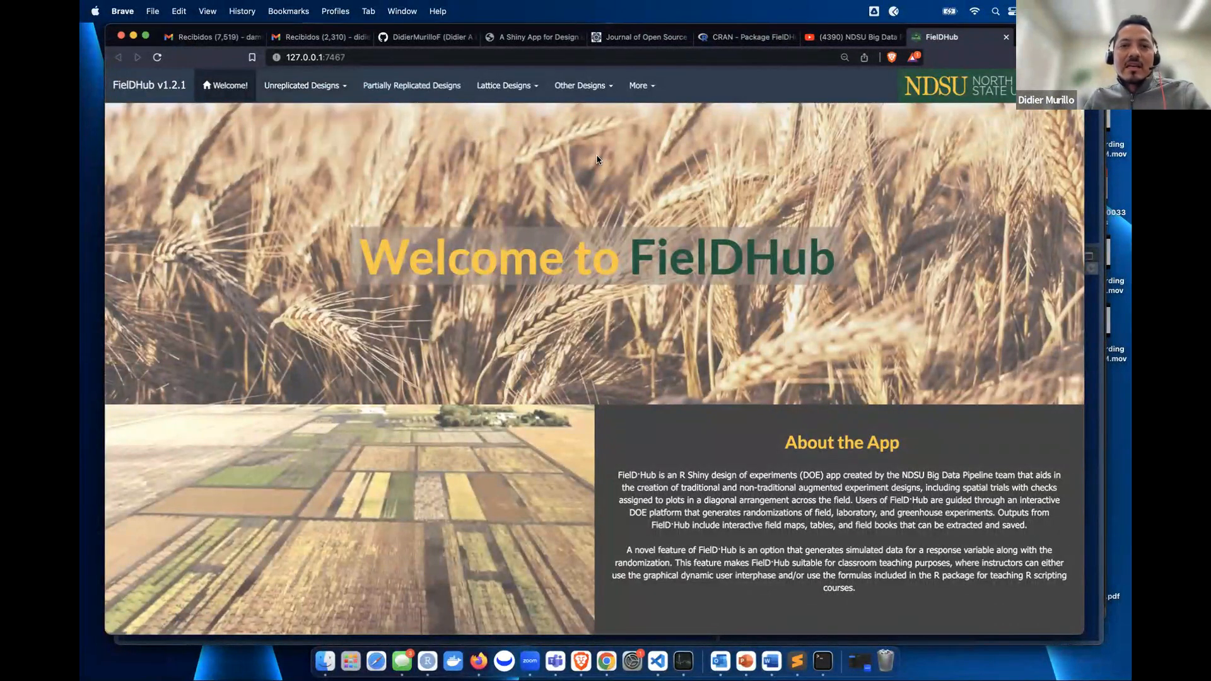
click(520, 96)
click(444, 172)
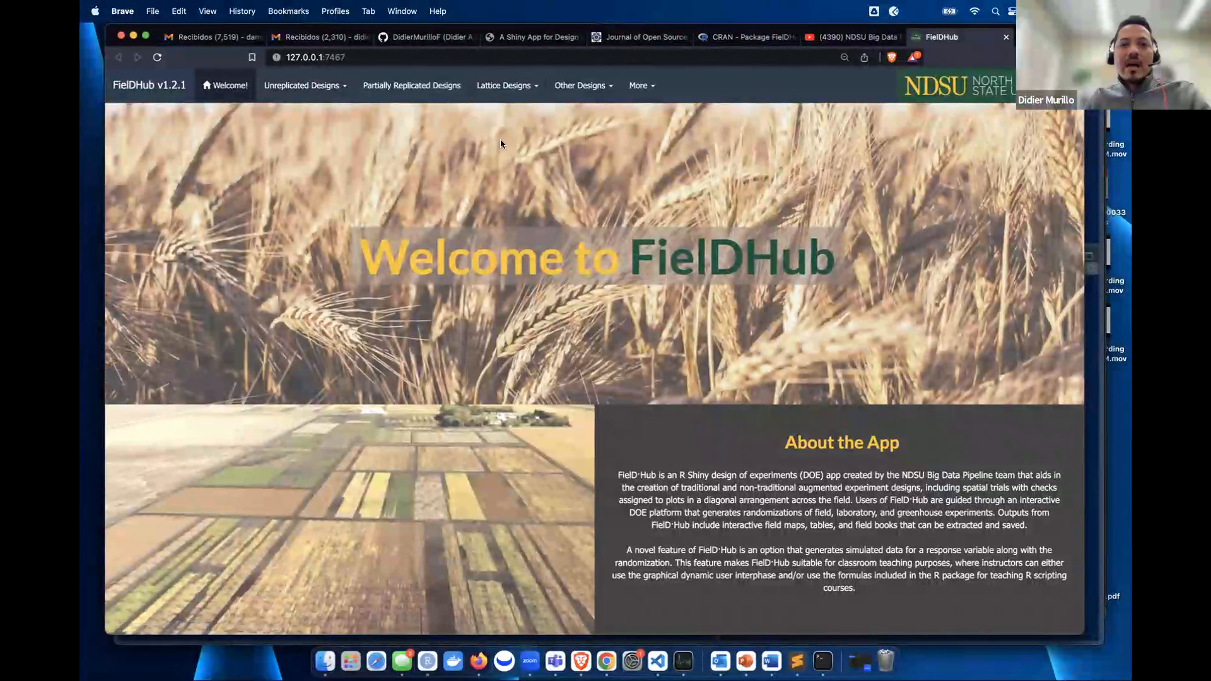
click(599, 89)
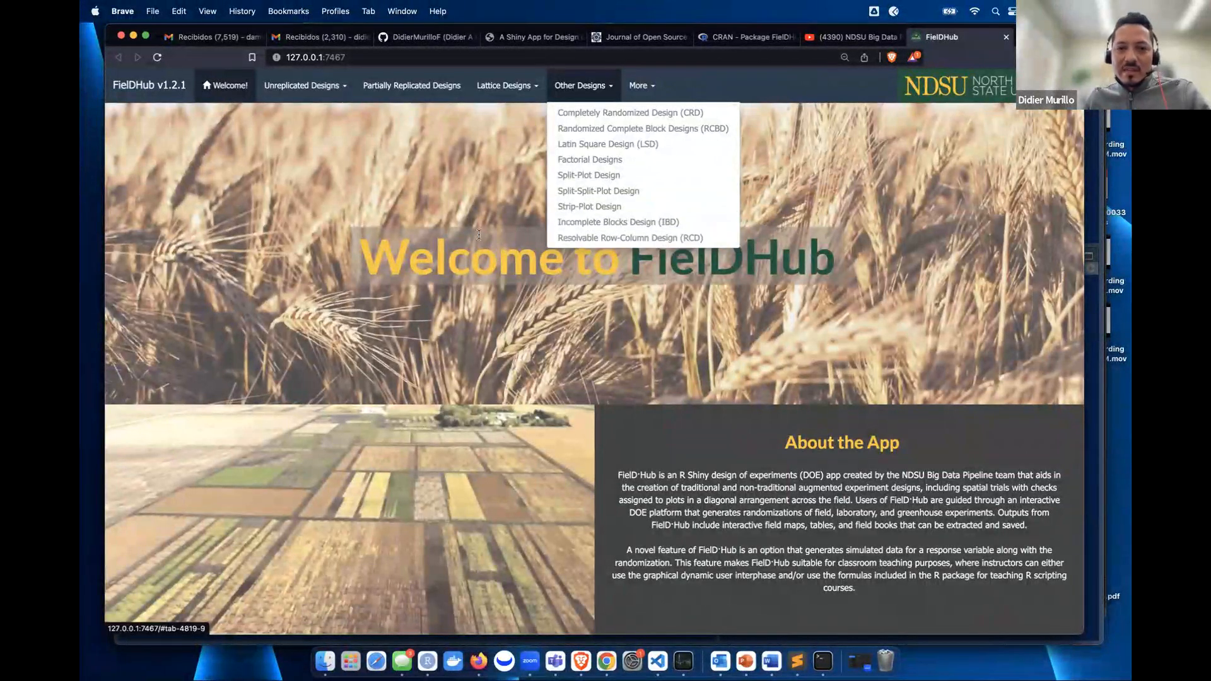
click(452, 167)
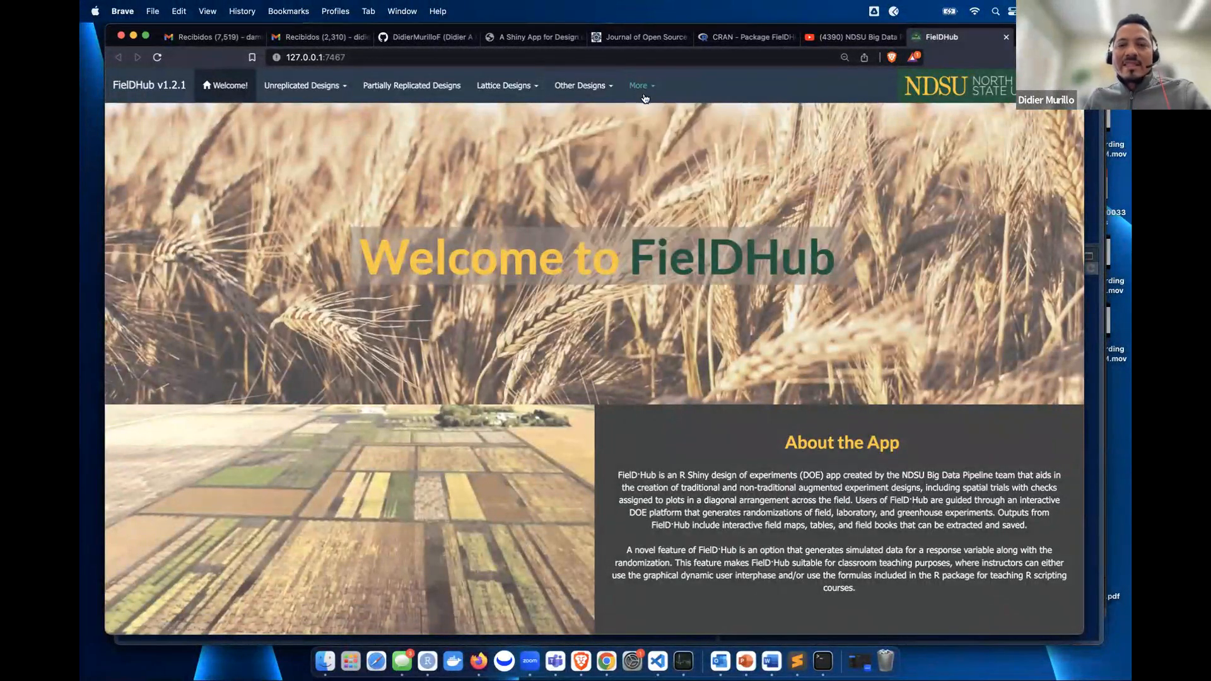
click(604, 92)
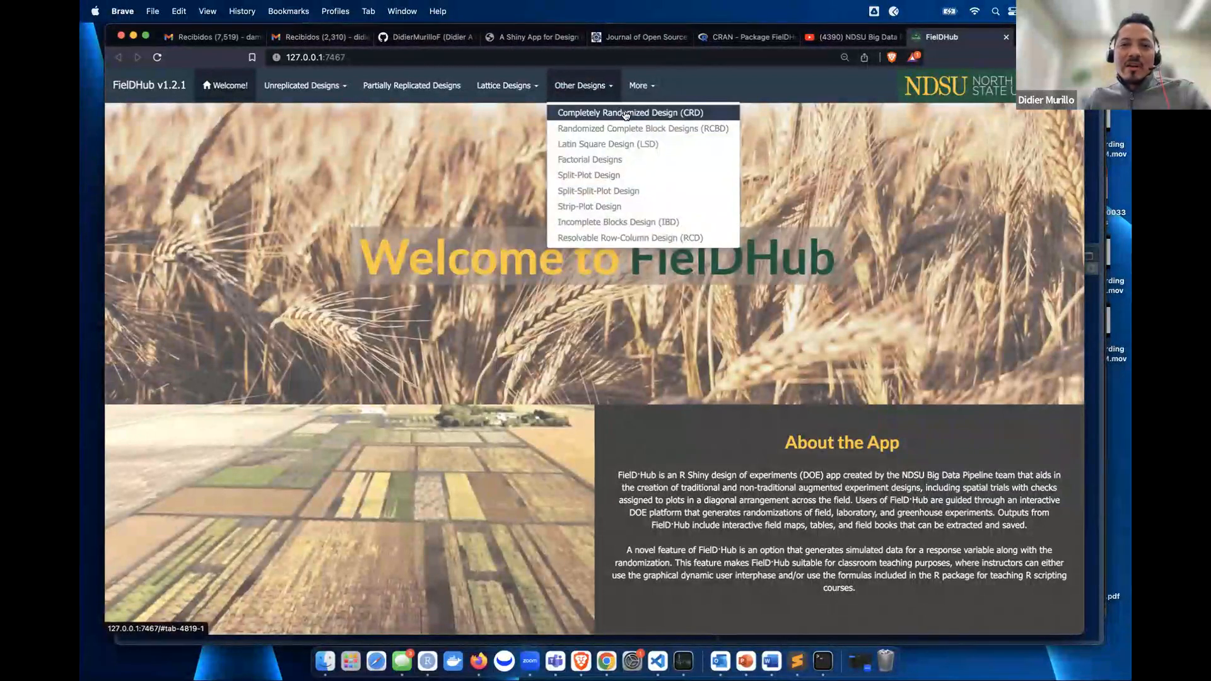
click(626, 114)
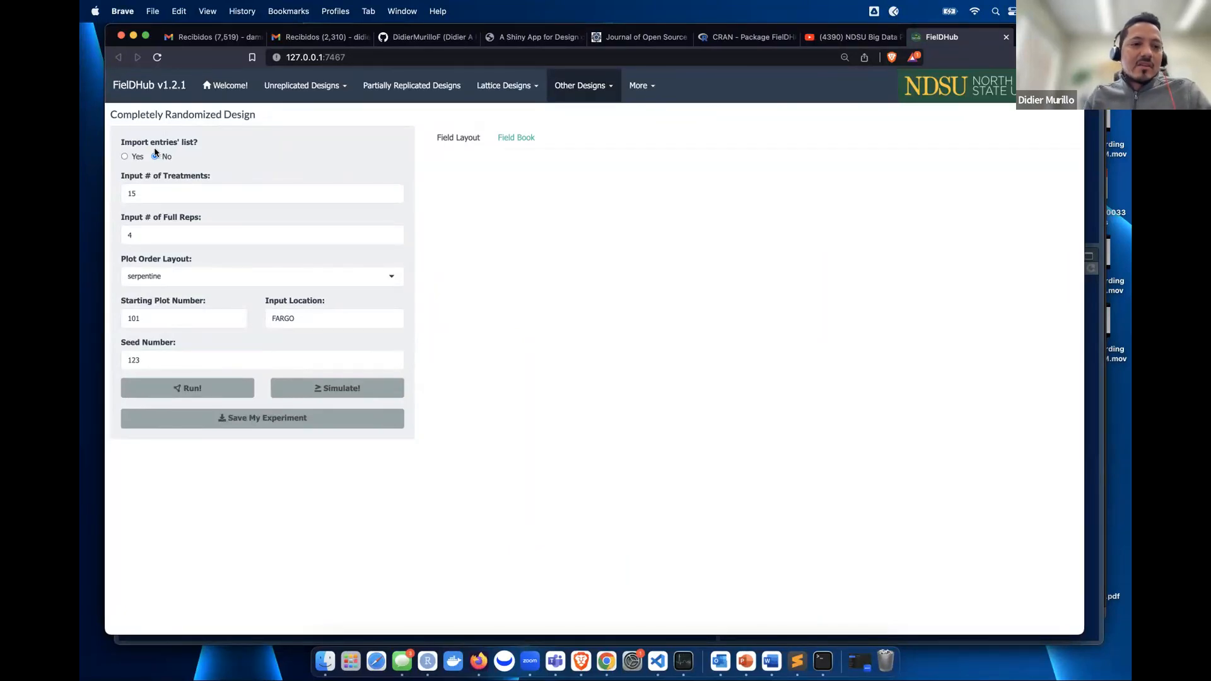
- Set Import entries' list? to Yes, showing the CSV format message with a TREATMENT column
click(135, 157)
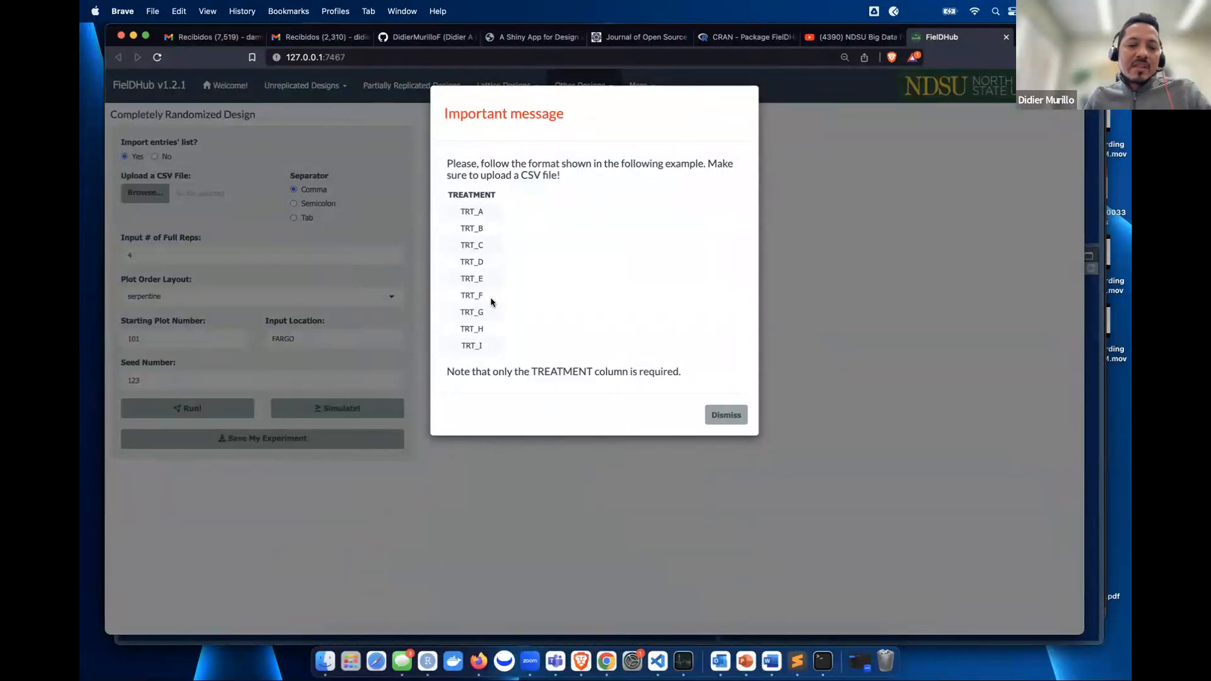
- Dismiss the CSV message, set Import entries' list? back to No, and enter 12 treatments
click(726, 415)
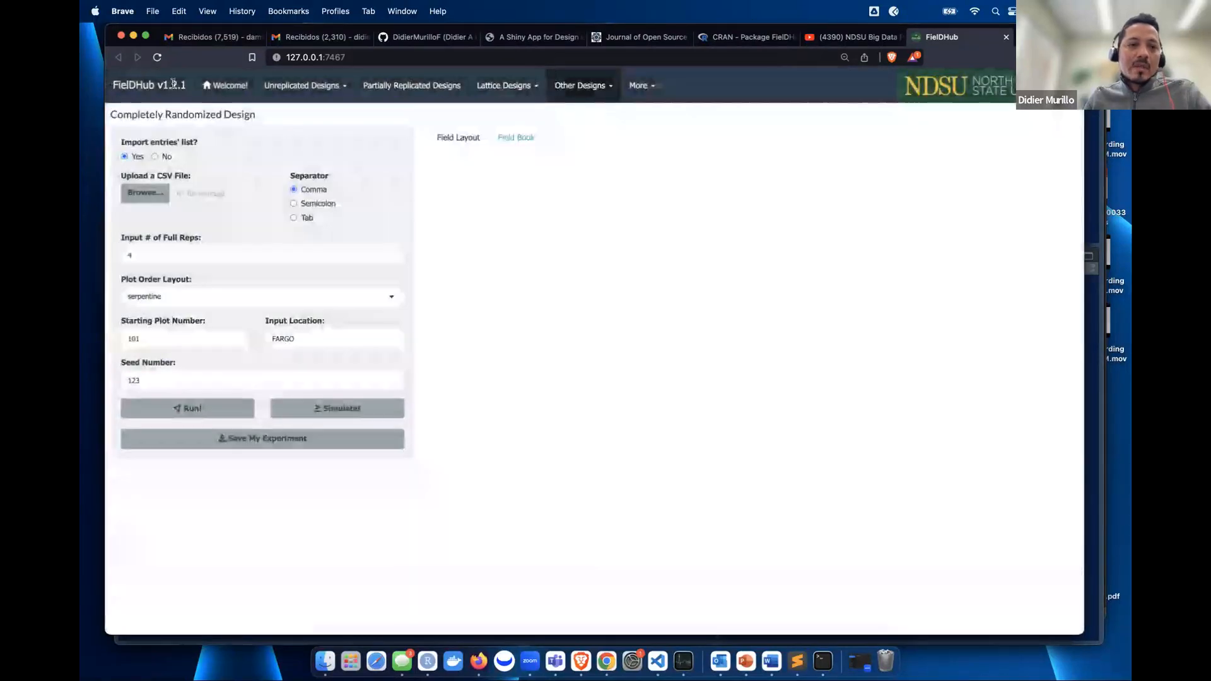
click(155, 156)
click(182, 201)
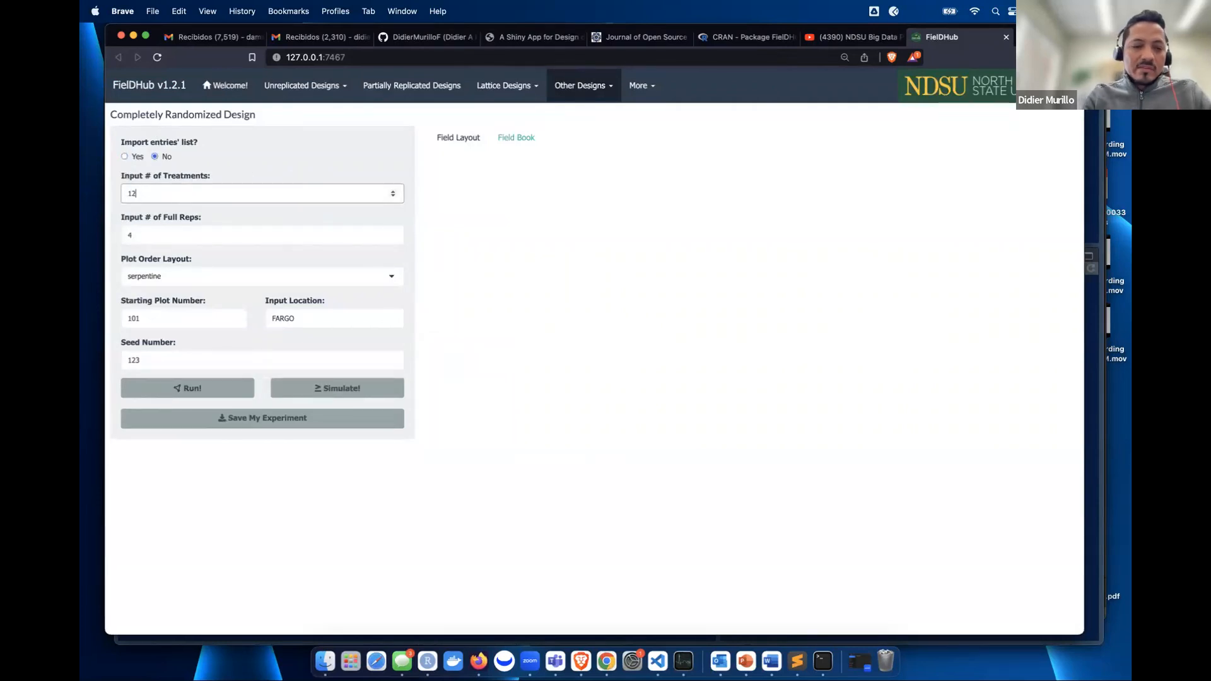
click(266, 146)
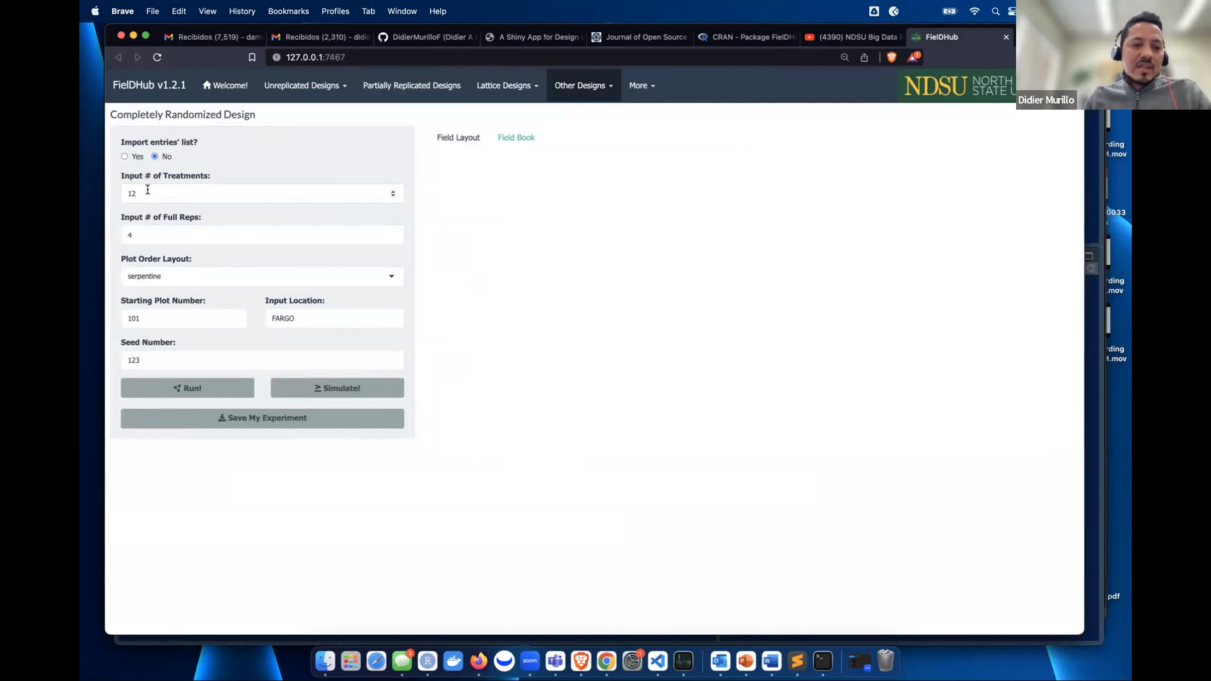
- Keep serpentine order, starting plot 101, FARGO and seed 123, and run the 4X12 CRD layout
click(170, 278)
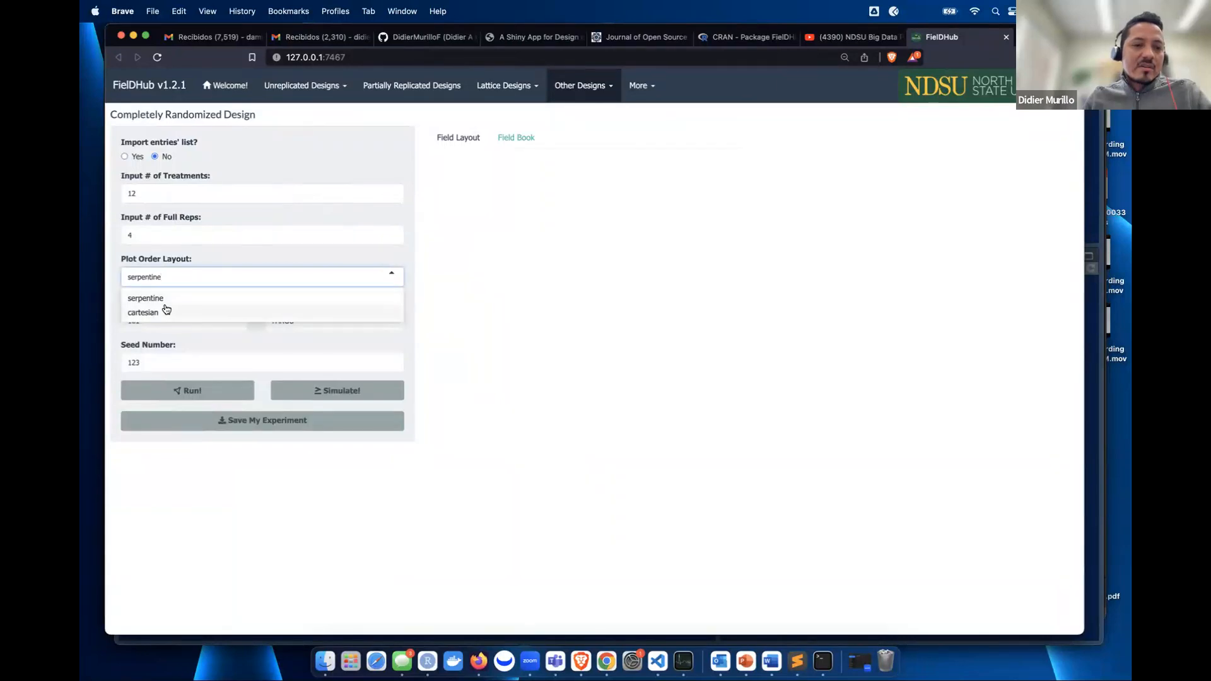
click(288, 184)
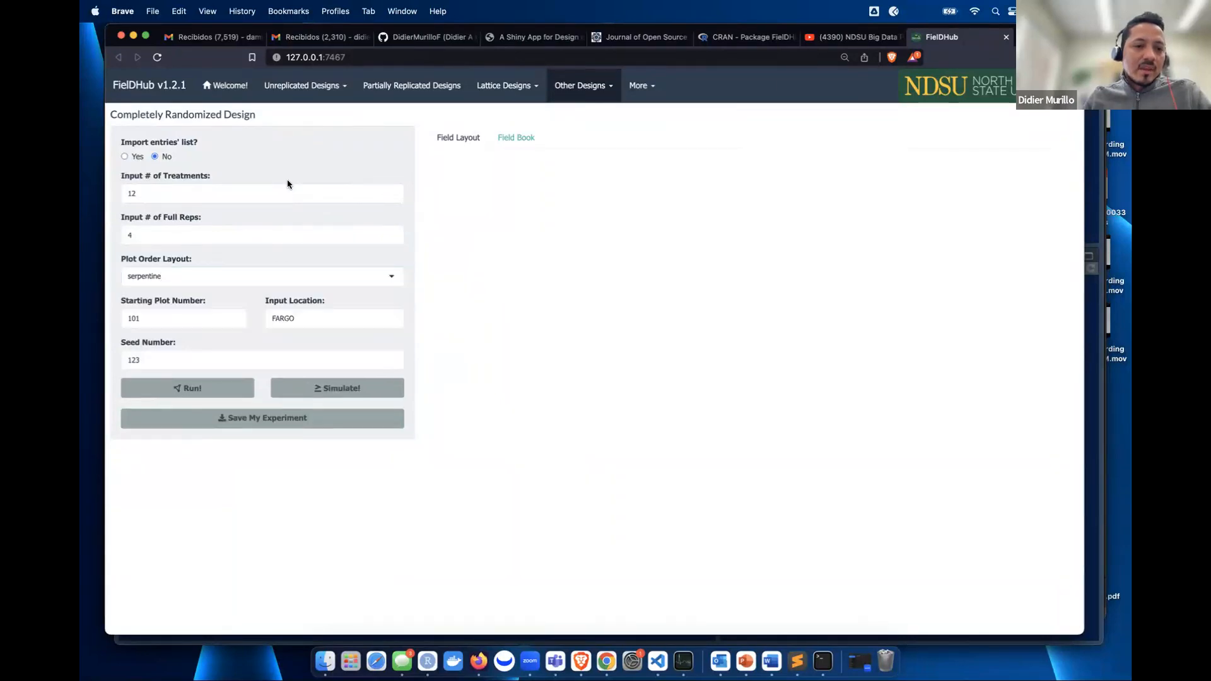
click(159, 315)
click(314, 319)
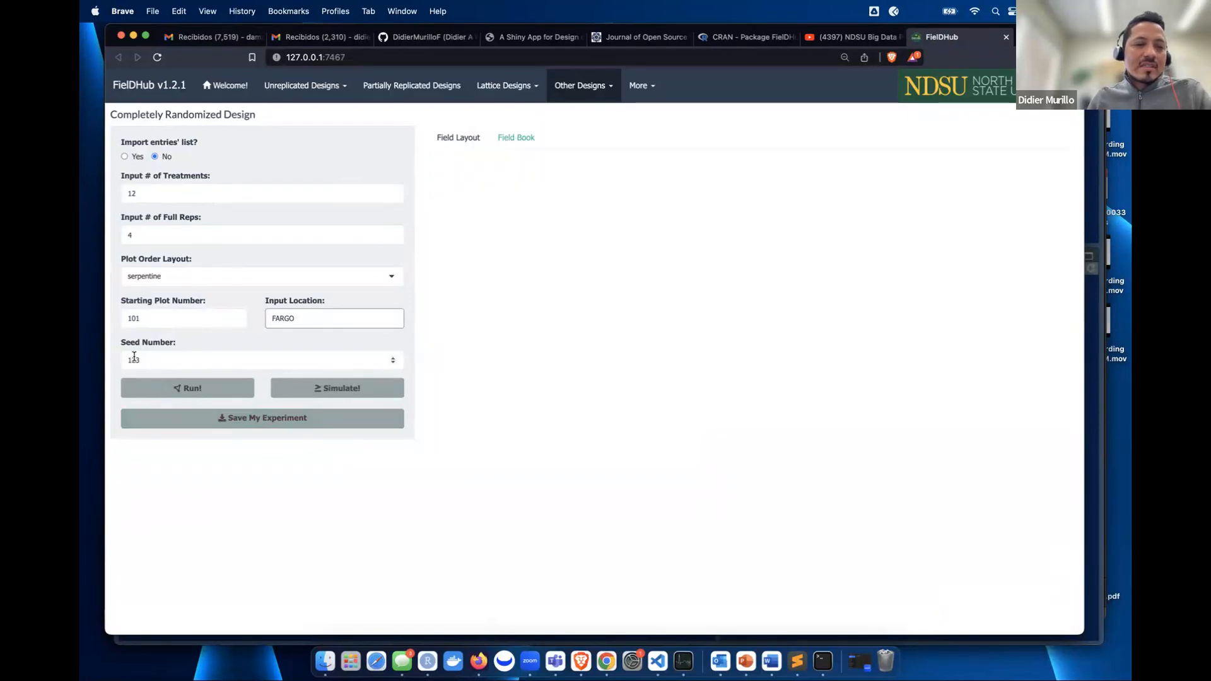
click(163, 361)
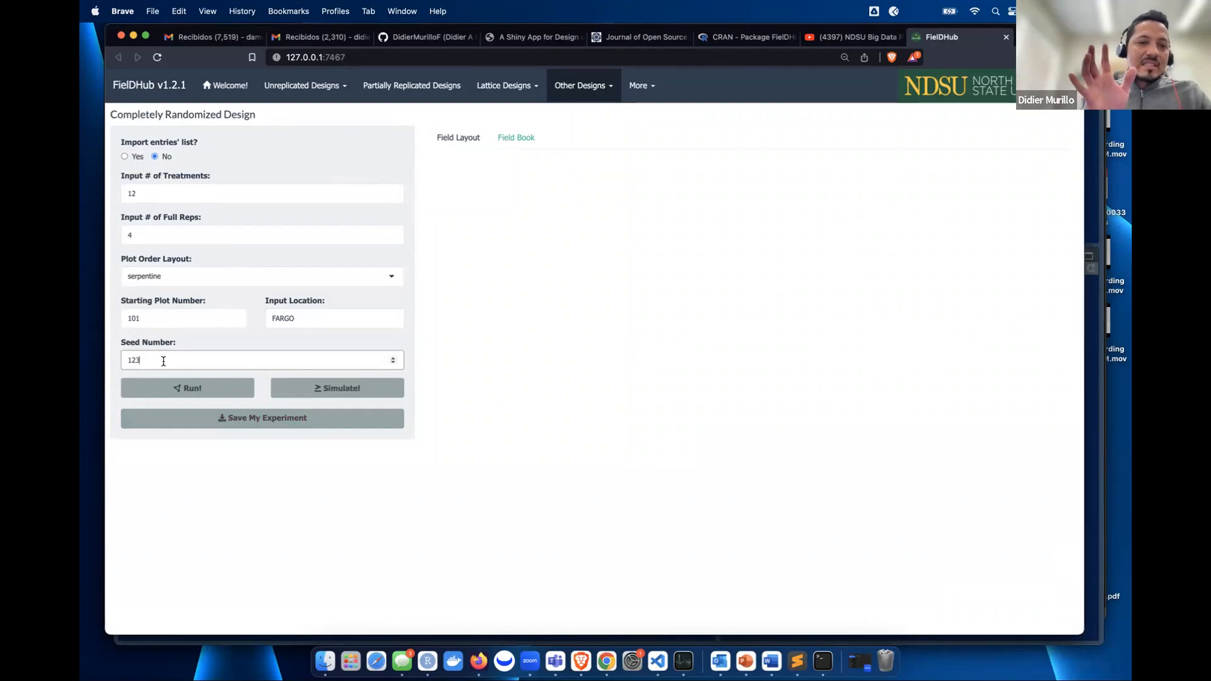
double_click(164, 361)
click(163, 361)
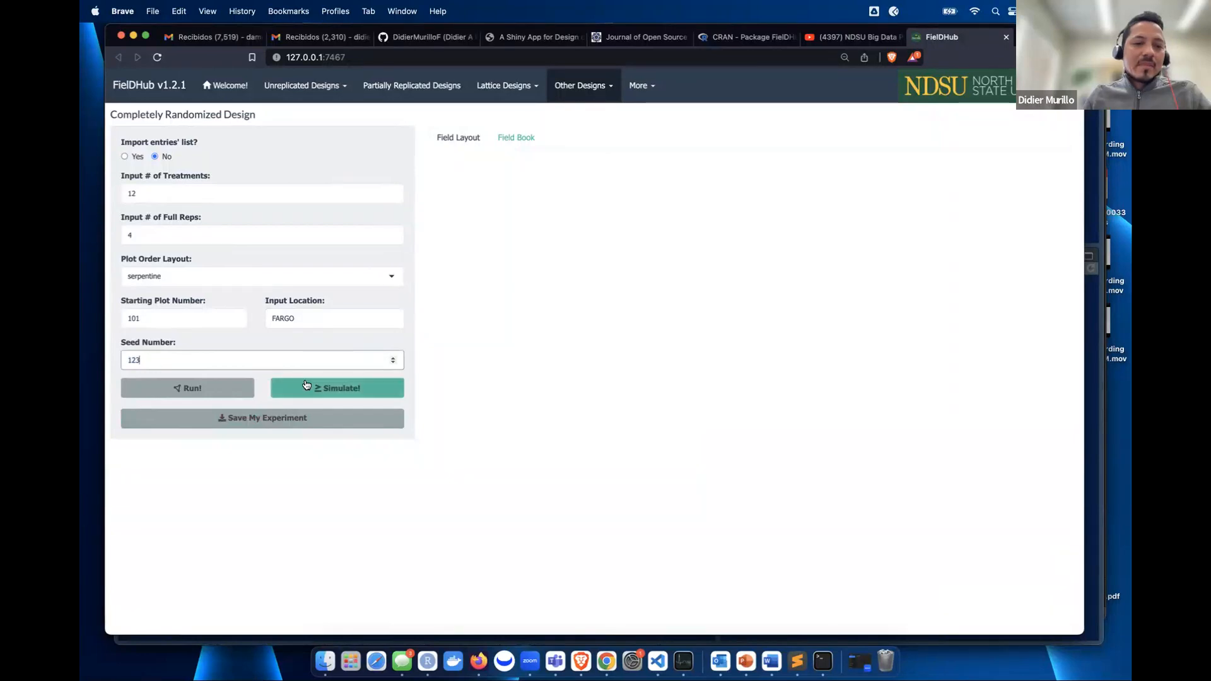
click(205, 395)
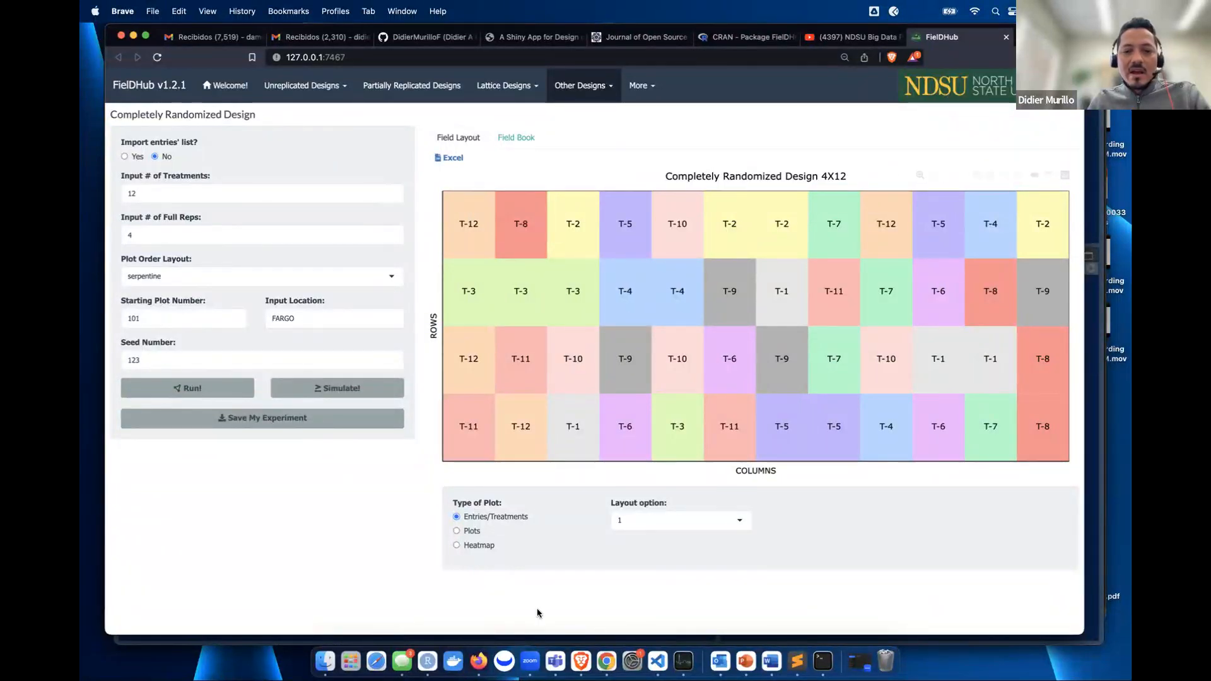
click(677, 528)
- Switch the CRD map to 12X4, label plots by treatment, and view the 48-plot field book
click(644, 551)
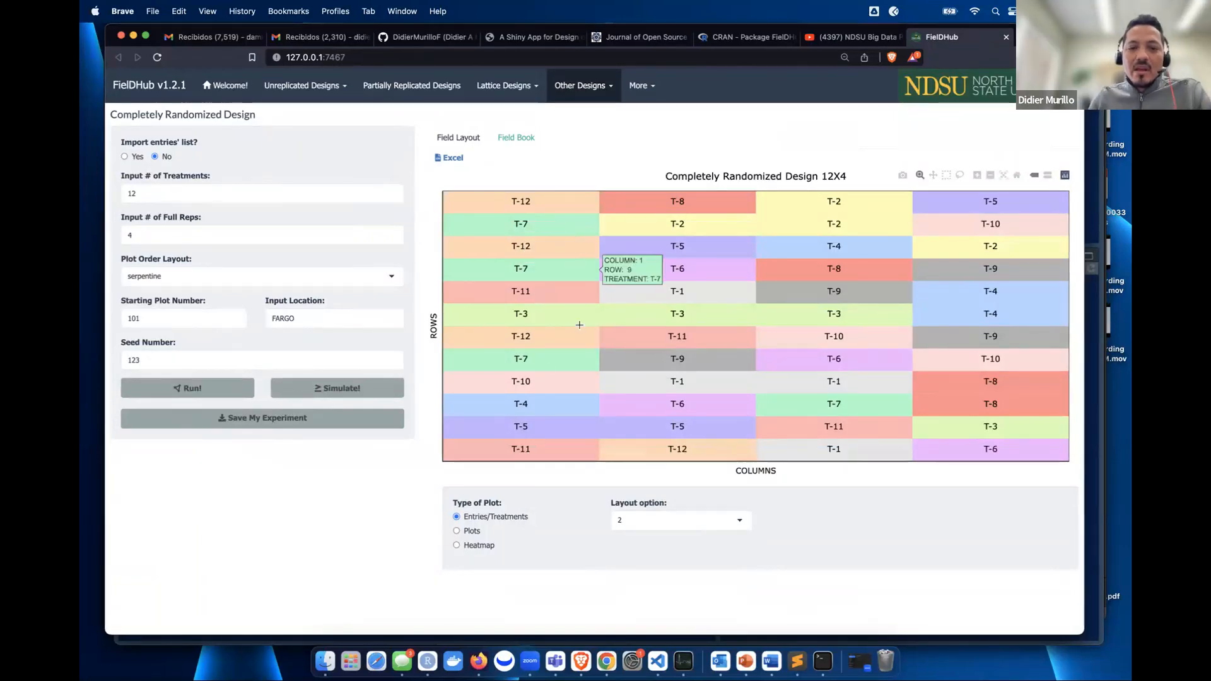
click(470, 531)
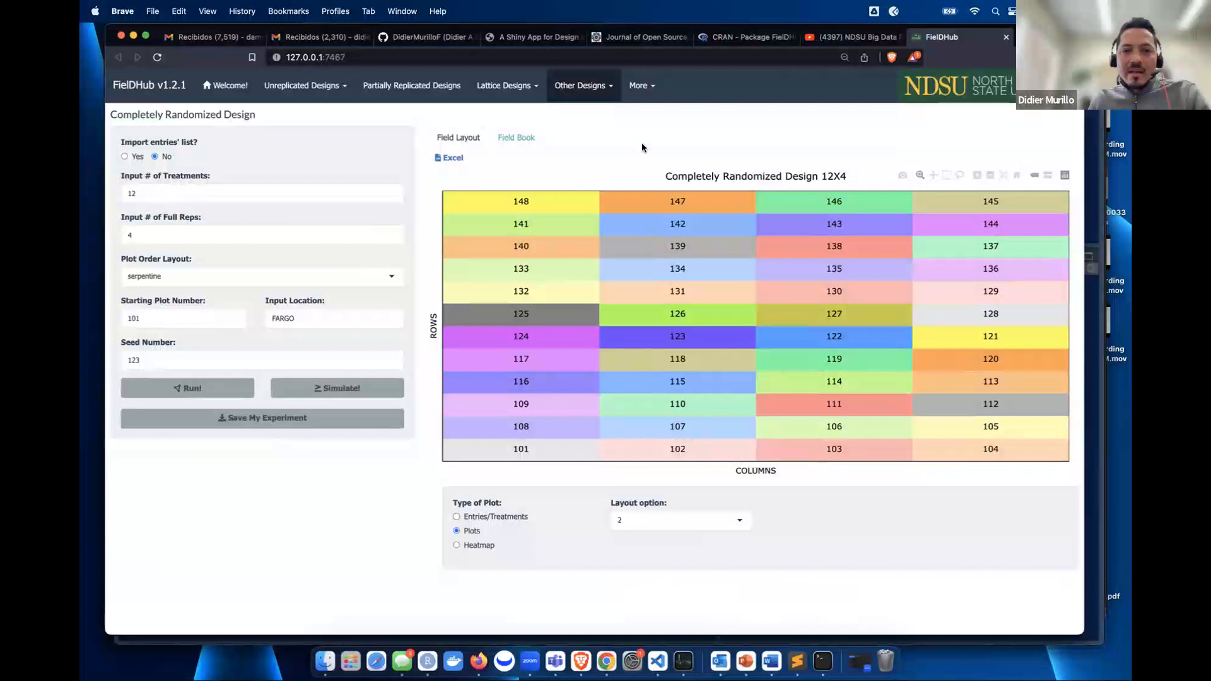
click(511, 140)
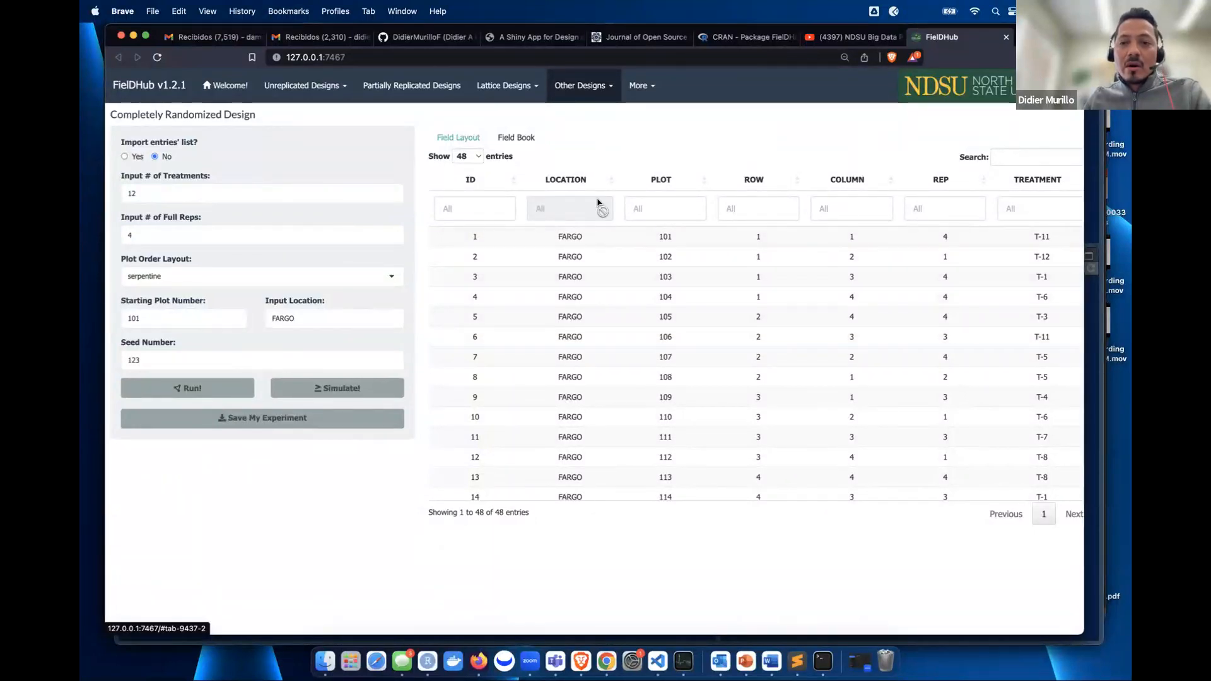
click(467, 137)
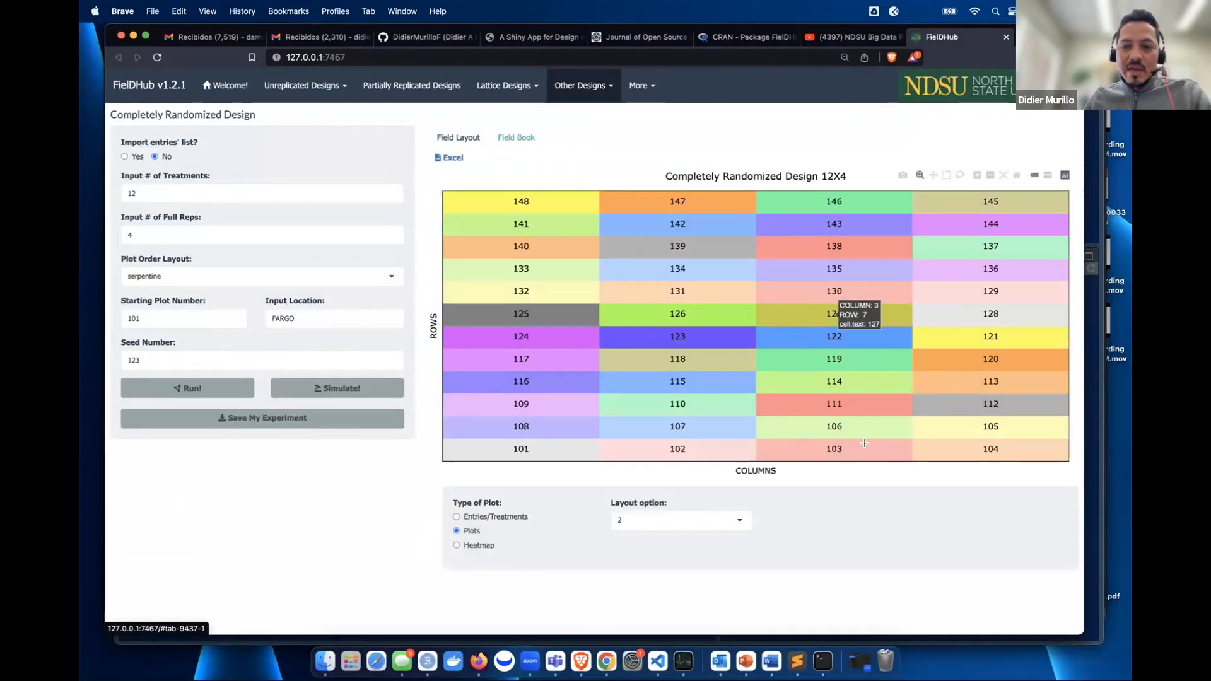
click(493, 518)
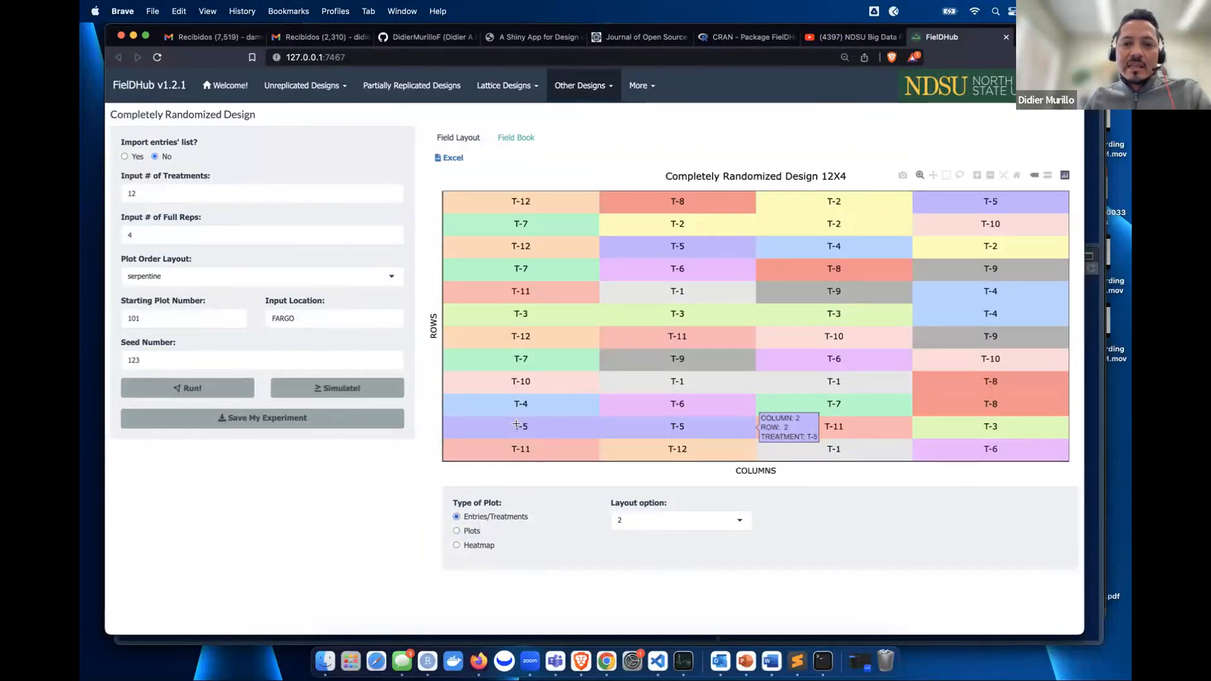
click(511, 138)
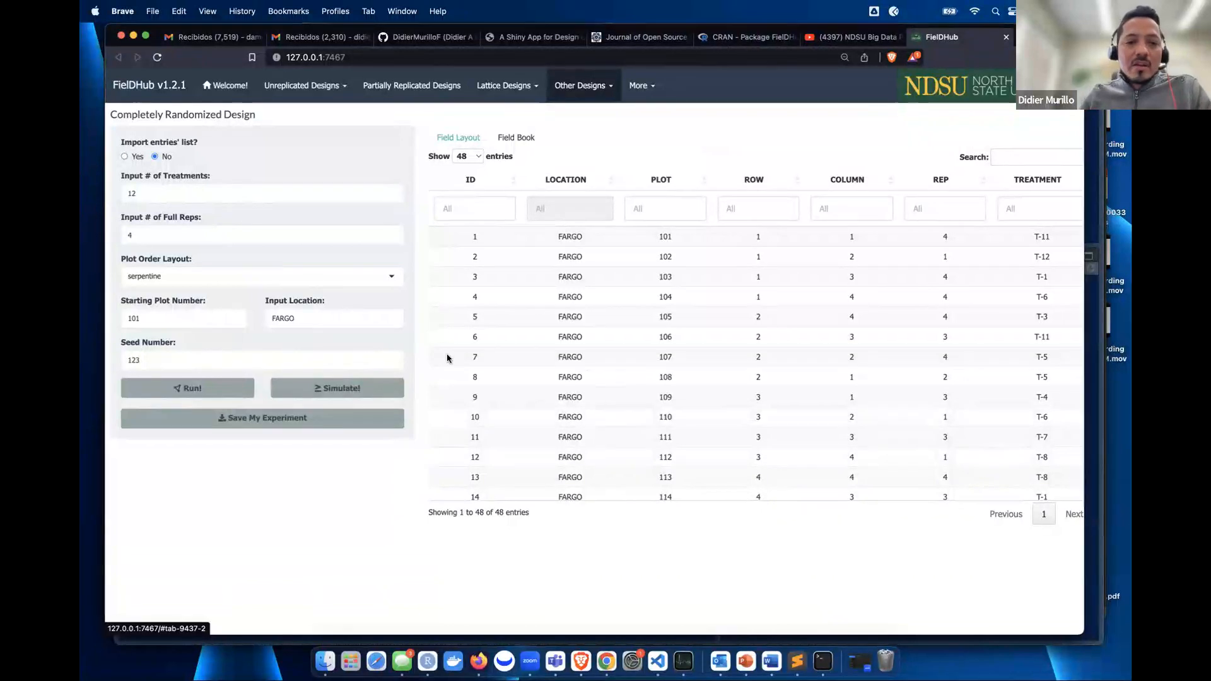
- Simulate the YIELD trait with minimum 34 and maximum 60 for all 48 CRD plots
click(320, 388)
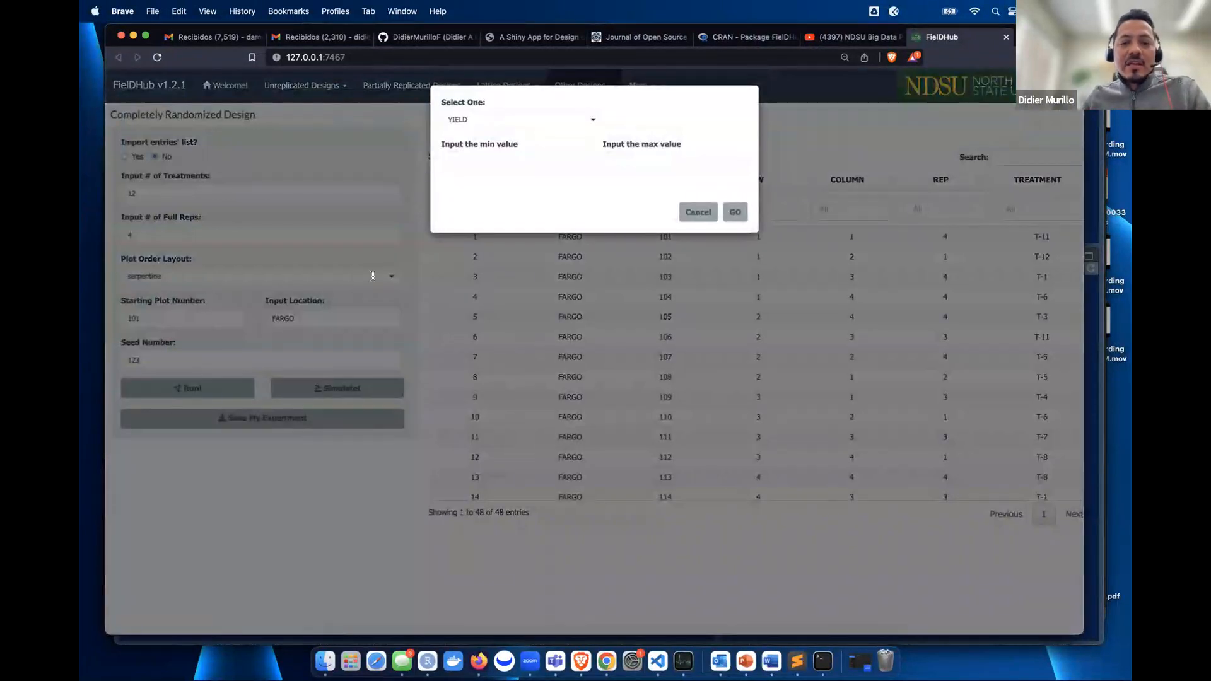
click(546, 120)
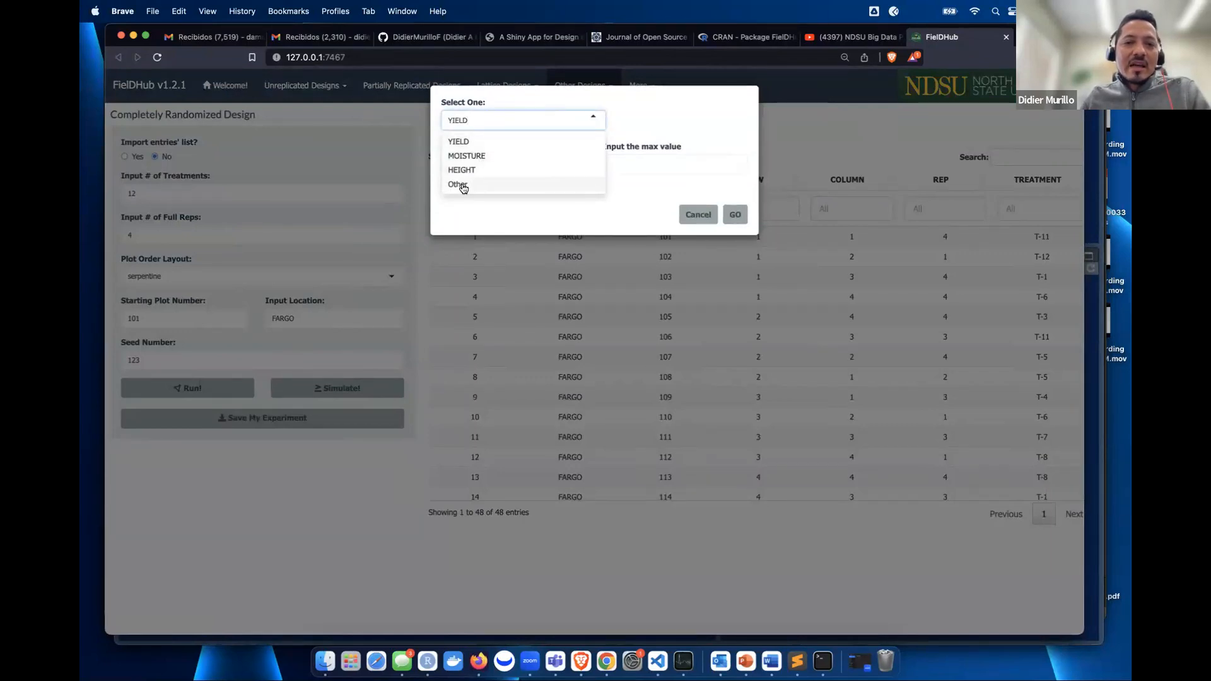
click(463, 185)
click(532, 122)
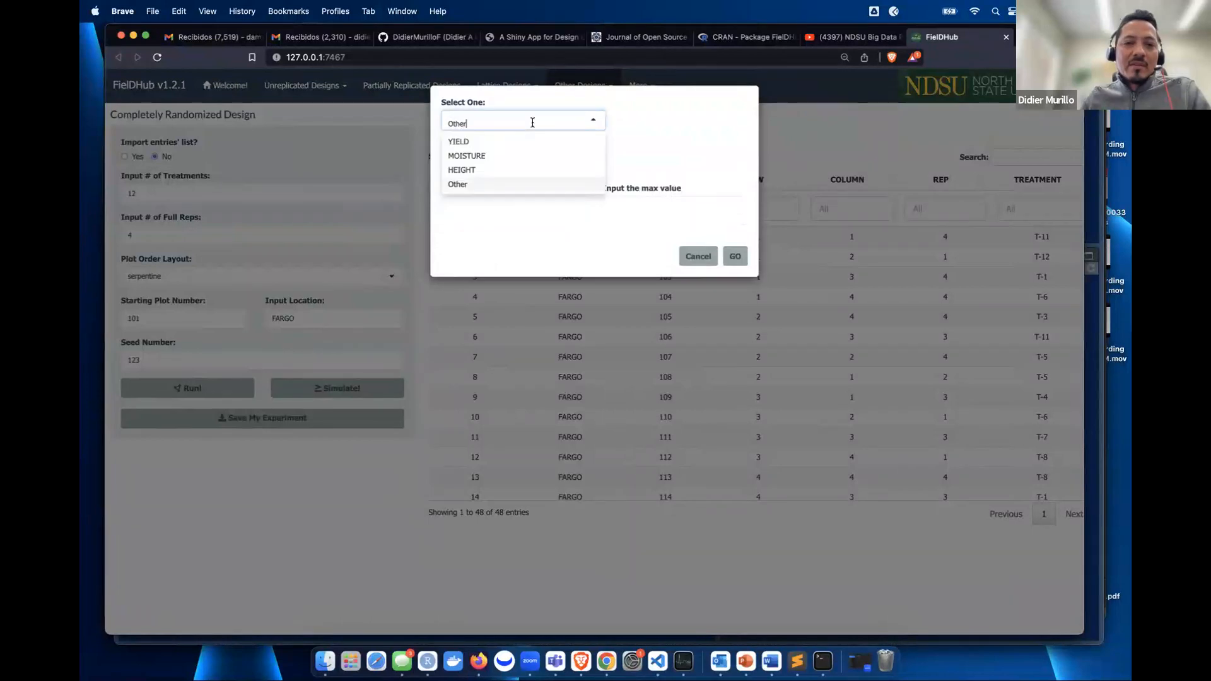
click(470, 141)
click(484, 161)
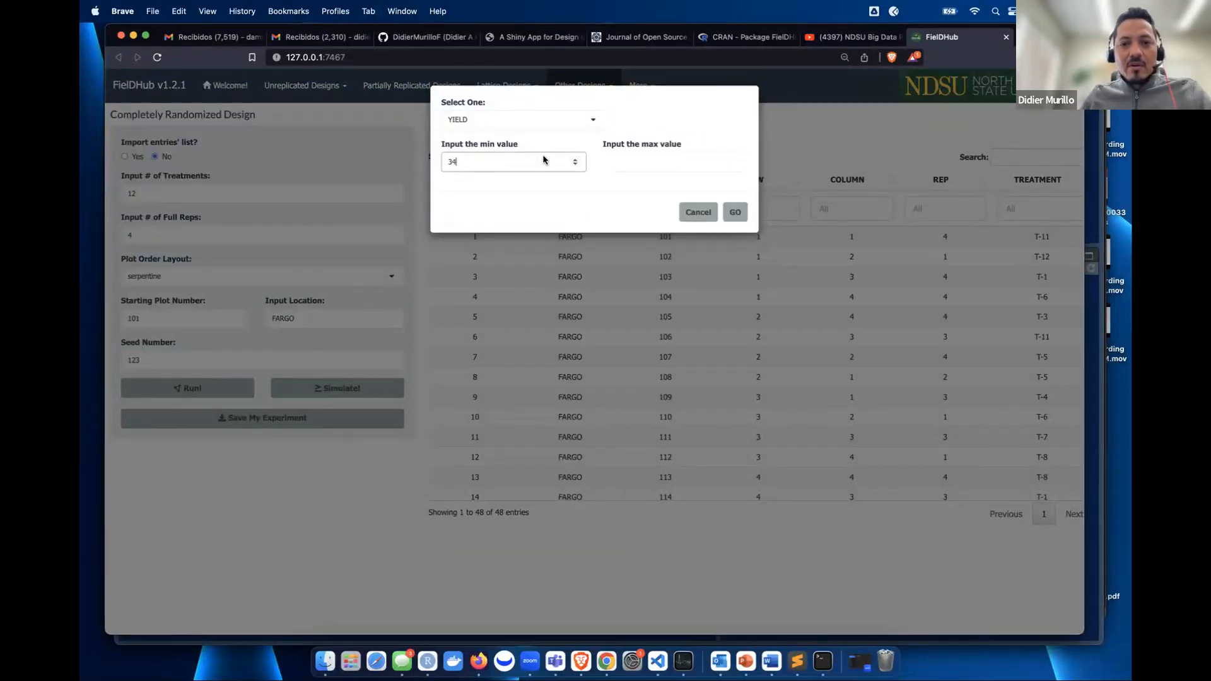
click(690, 158)
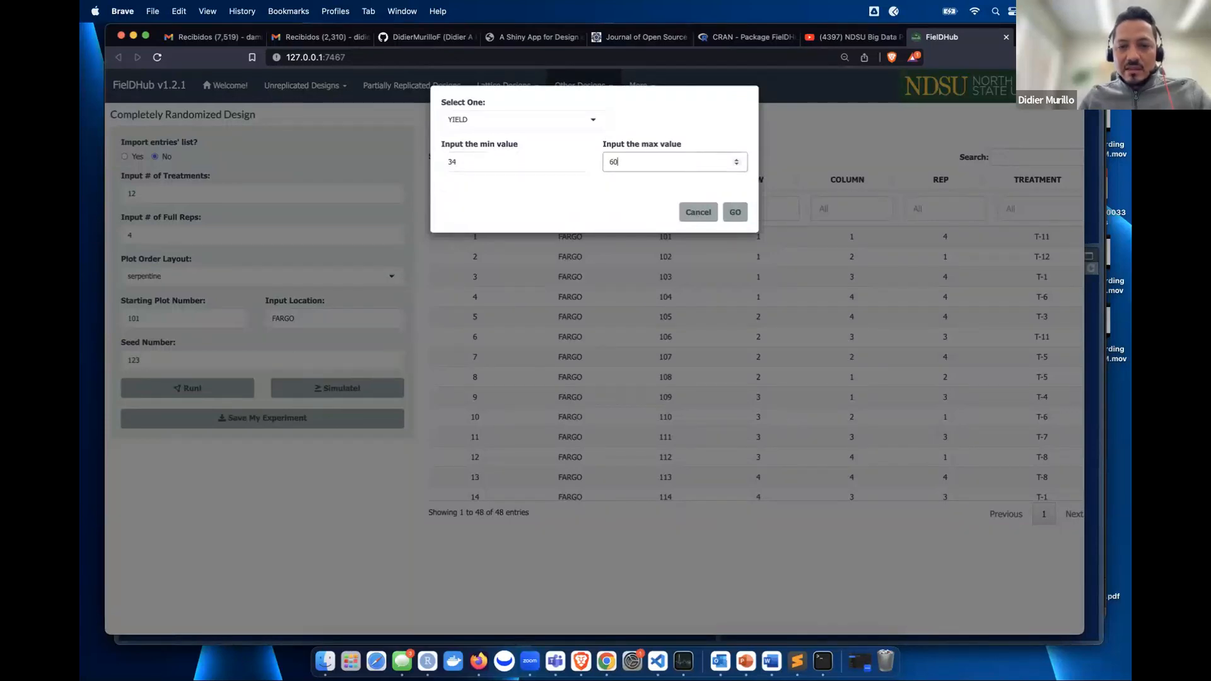
click(743, 213)
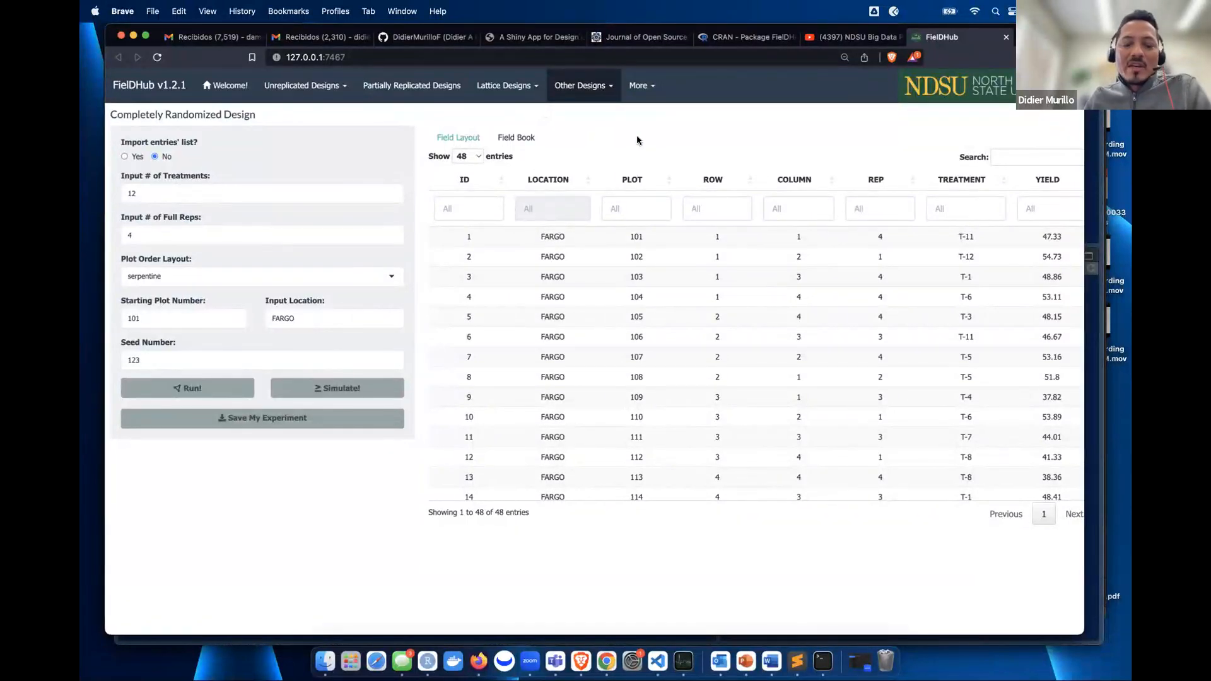
- Open Randomized Complete Block Designs (RCBD), trying then declining the entries-list import
click(459, 139)
click(582, 85)
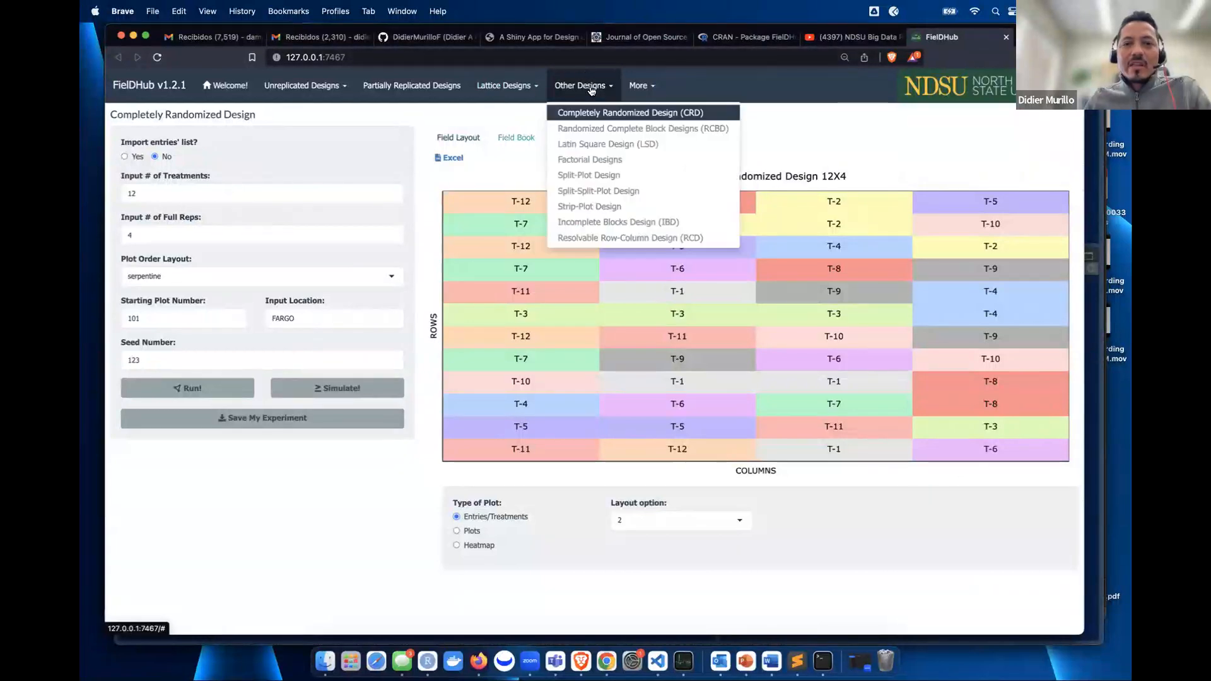
click(642, 129)
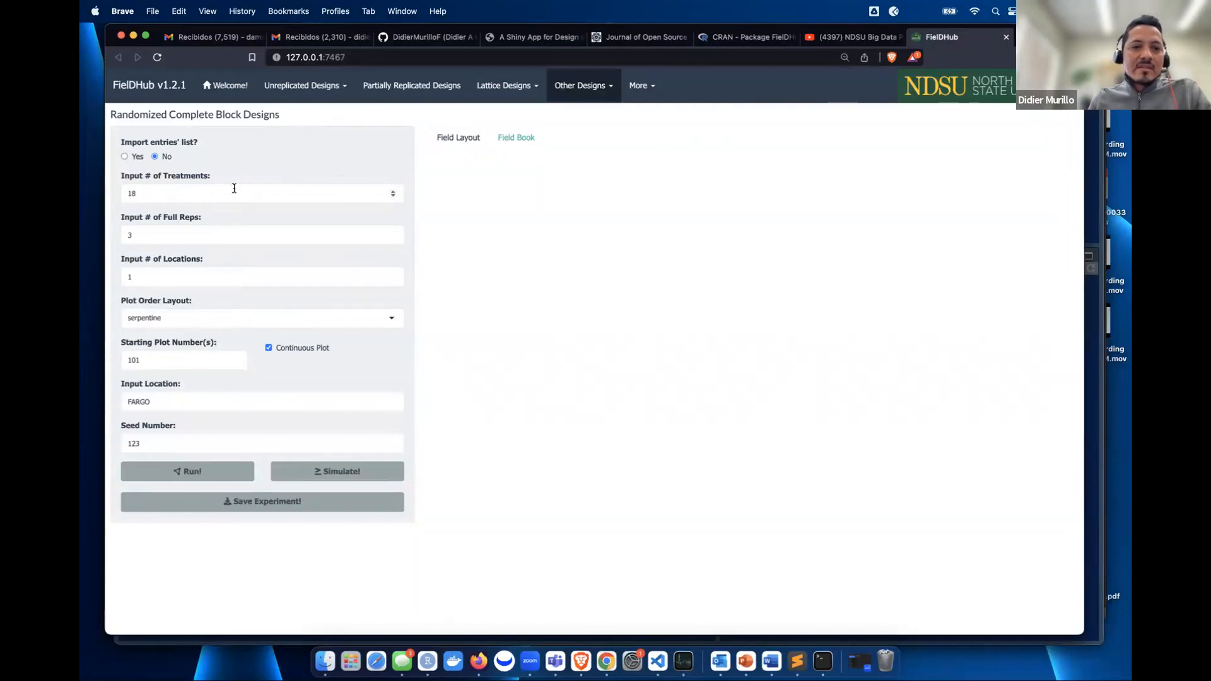
click(126, 156)
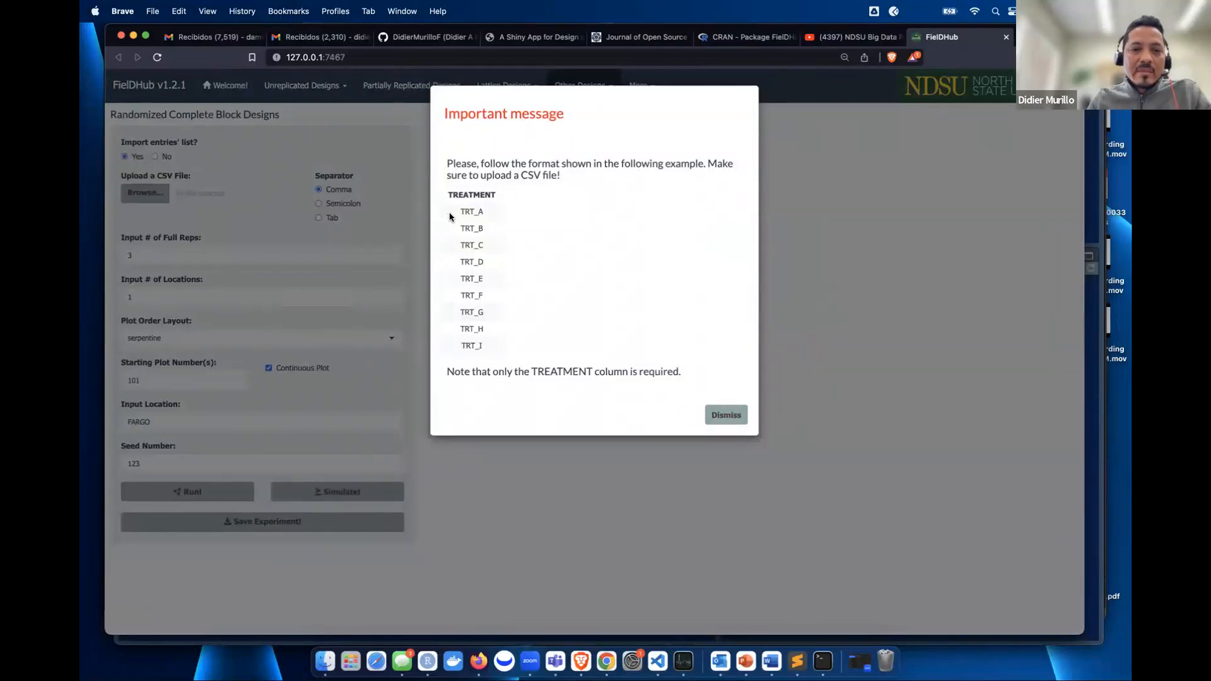
click(728, 414)
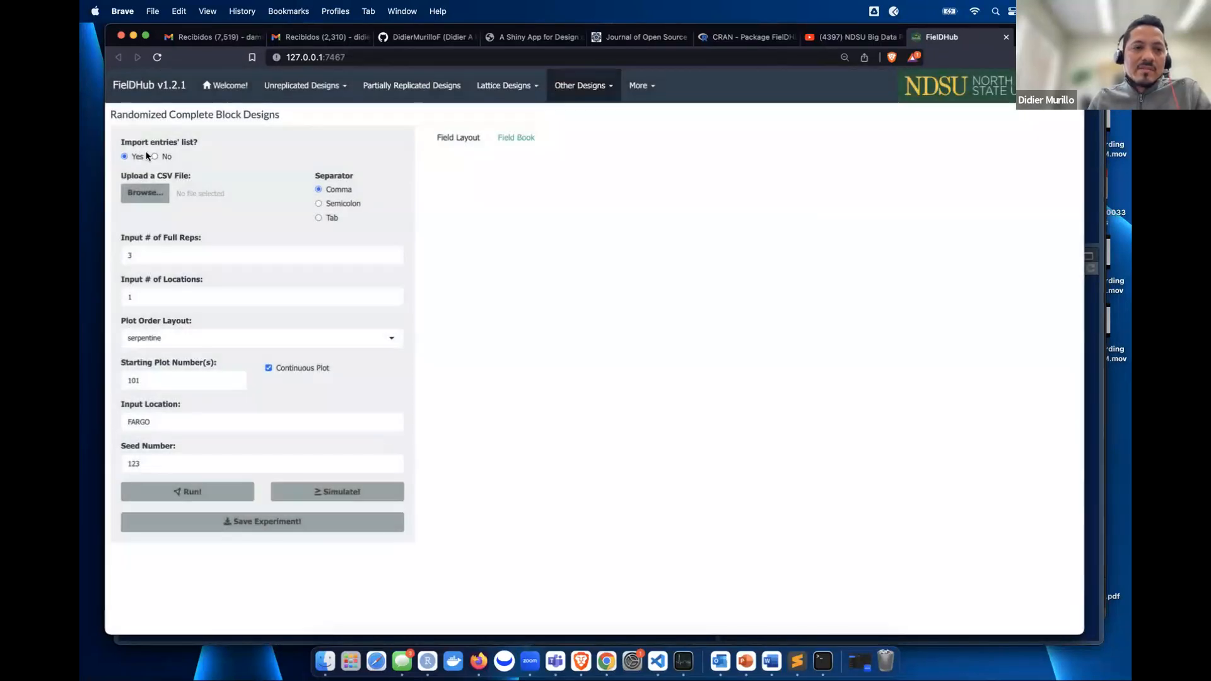
click(162, 158)
- Set 18 treatments, 3 reps, serpentine order and starting plot number 1001
double_click(153, 187)
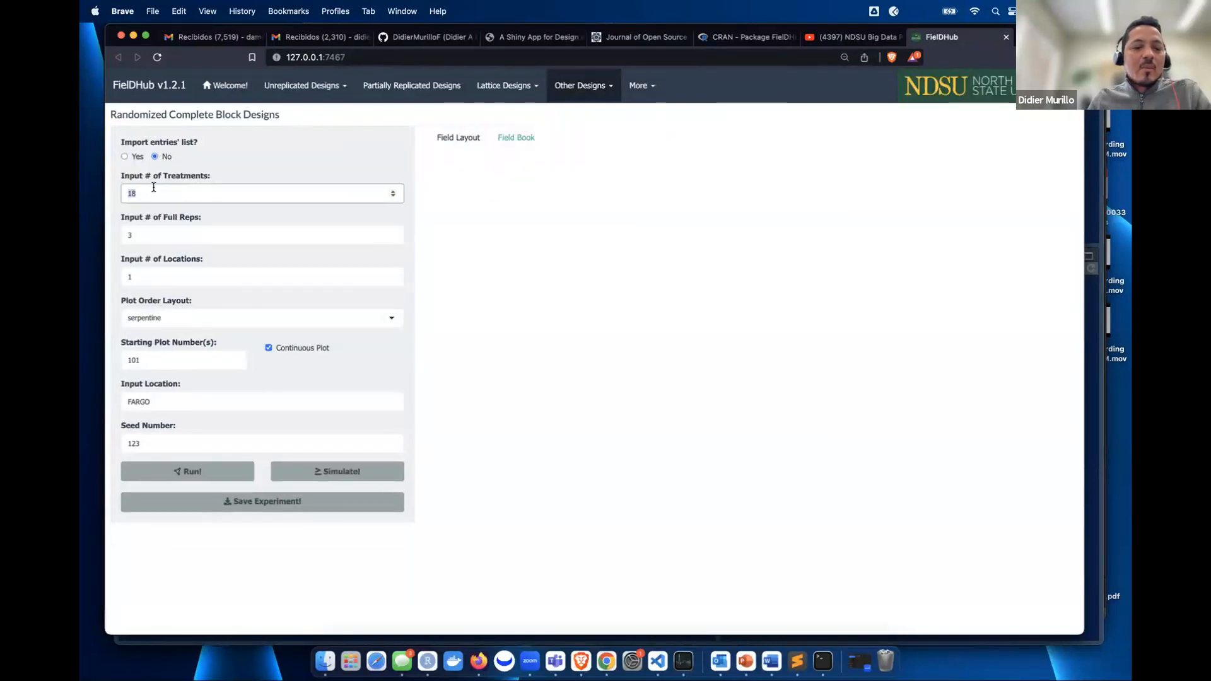
click(297, 160)
click(173, 231)
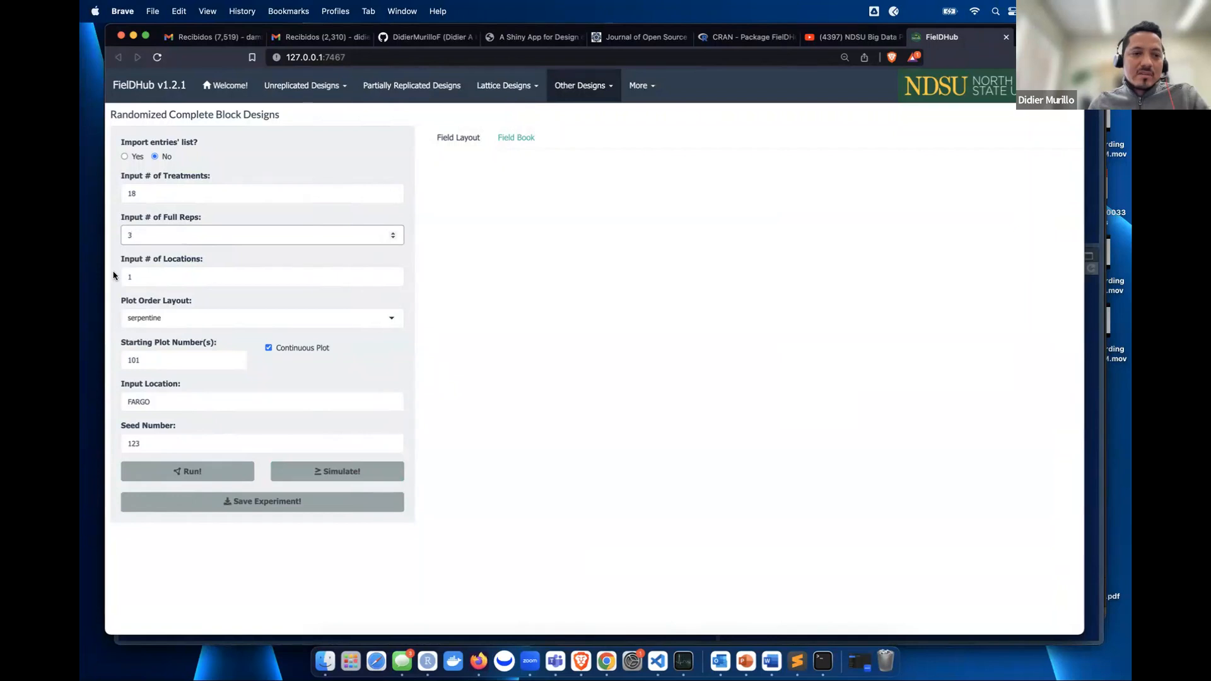
click(194, 319)
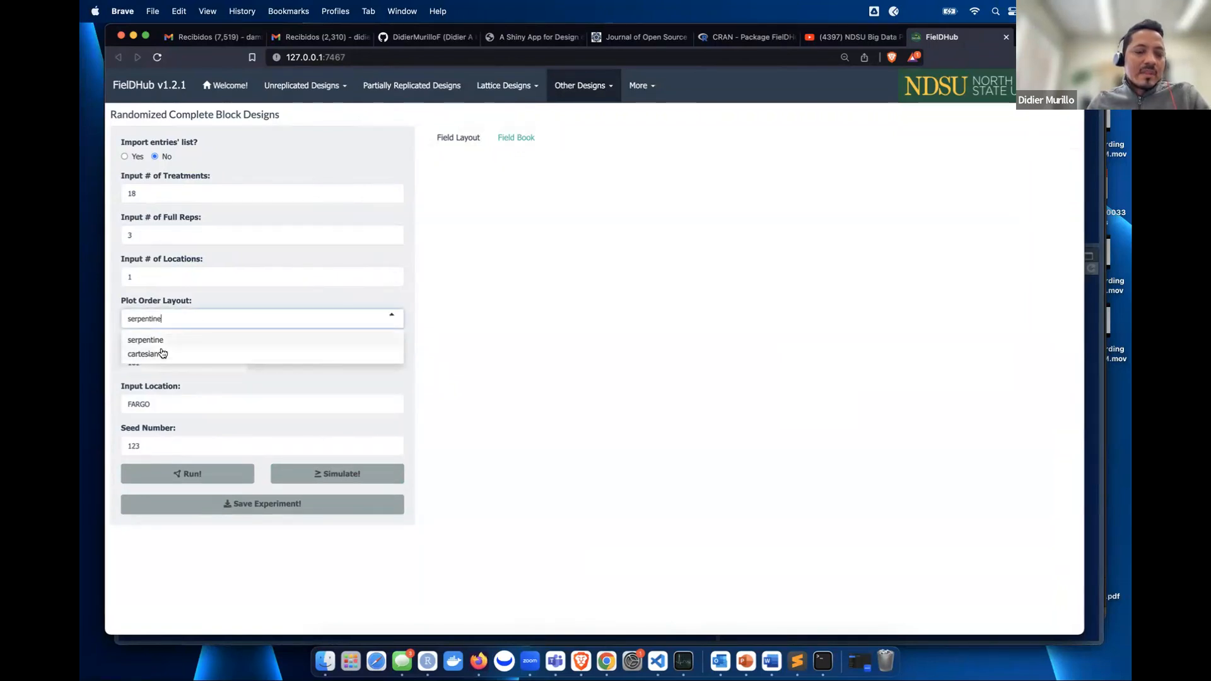
click(306, 375)
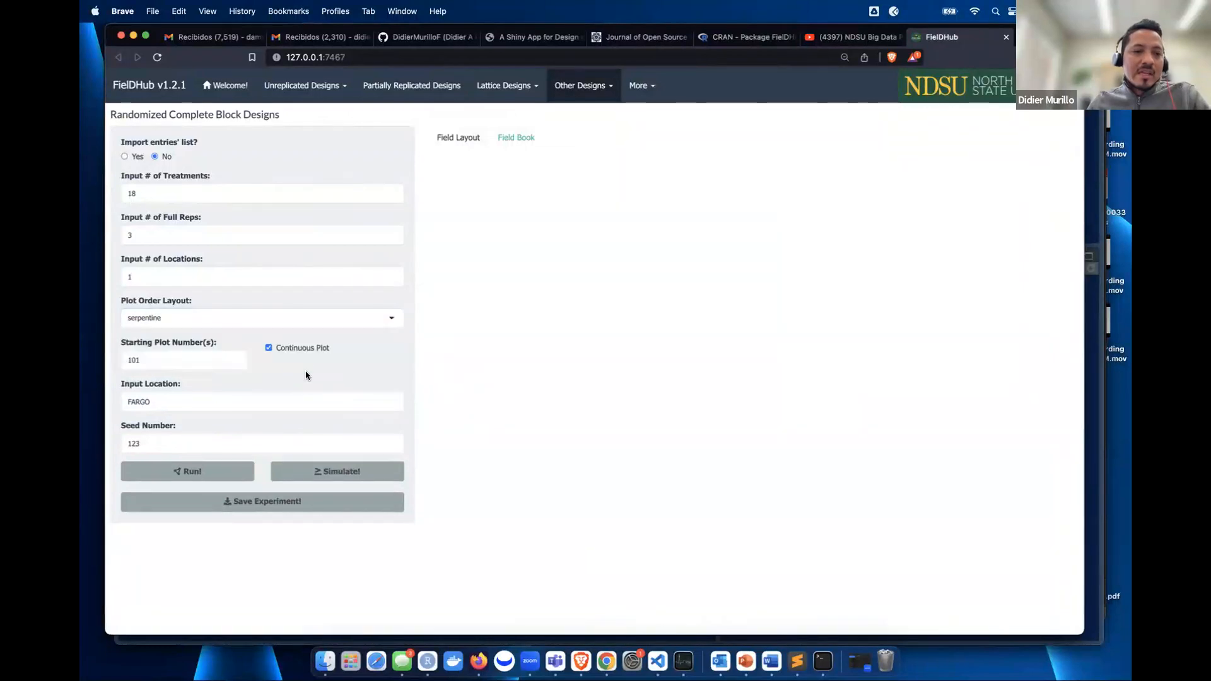
double_click(169, 365)
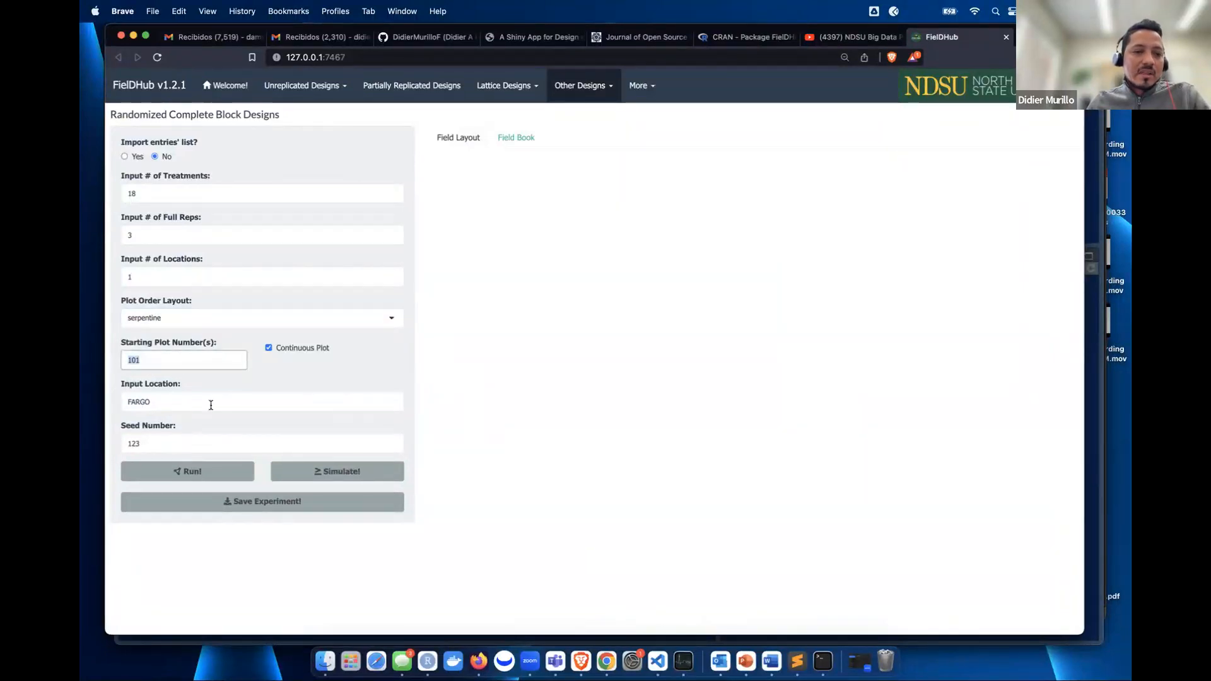
text(1001)
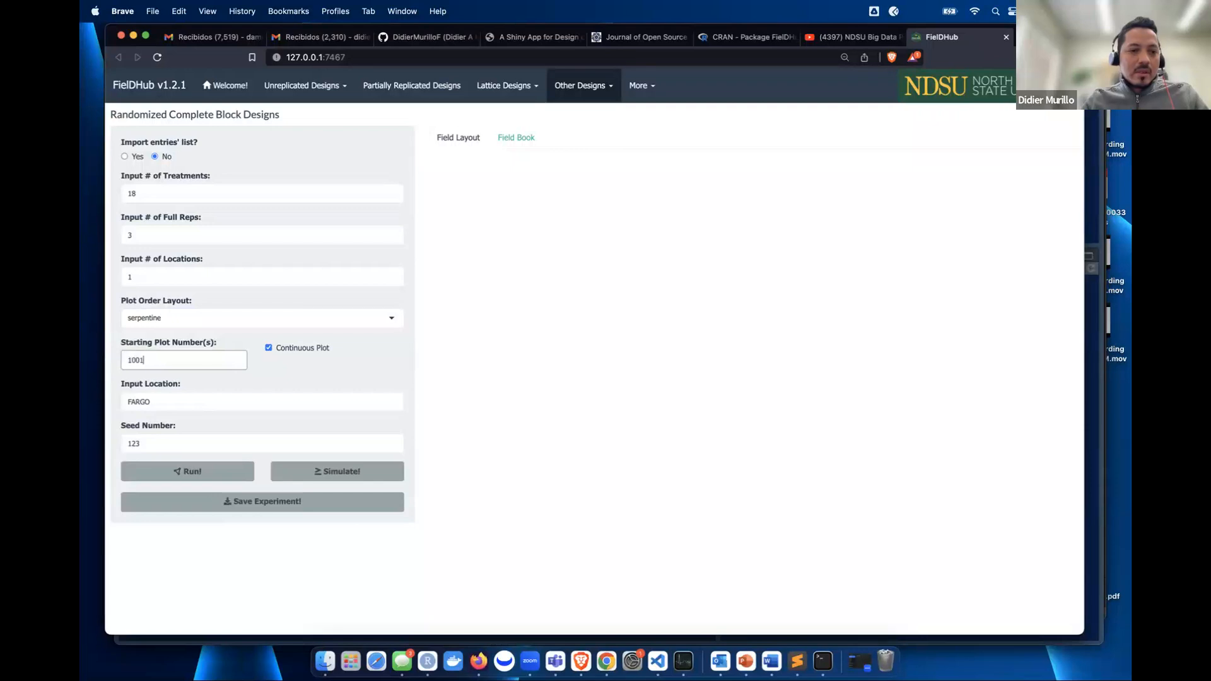
click(349, 372)
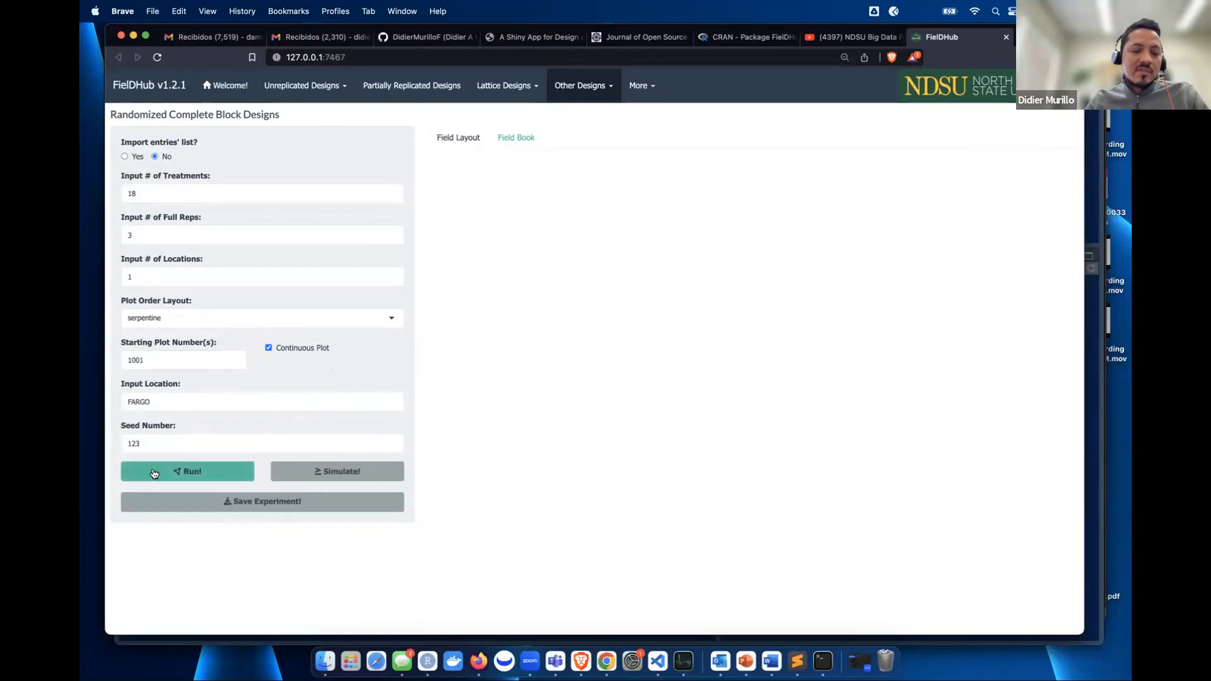
click(152, 445)
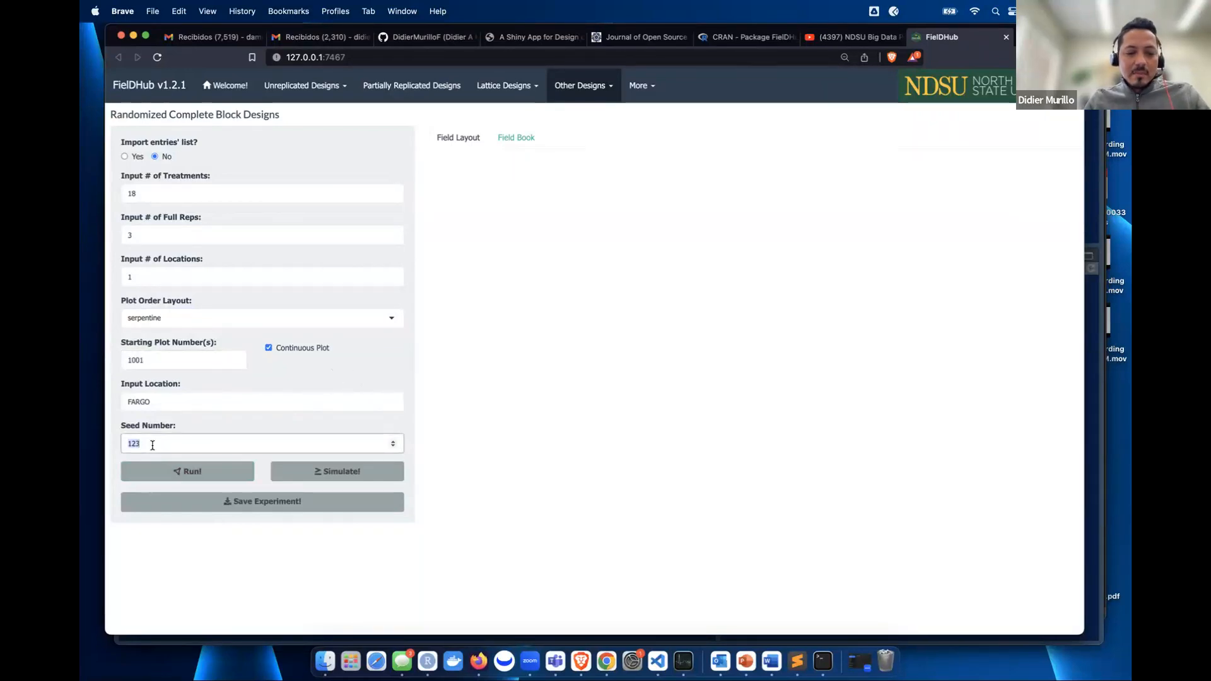
- Run the RCBD with seed 2, choose layout option 3, Horizontal Stack Panel reps, and plot-number labels
click(197, 471)
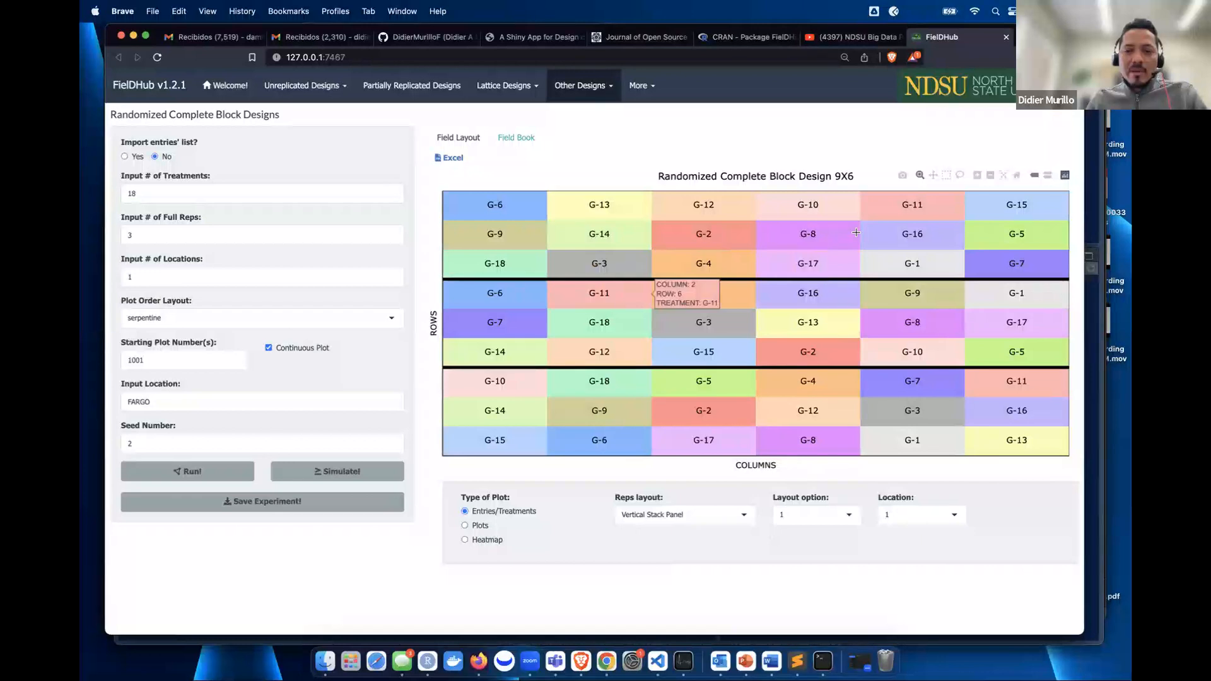
click(802, 515)
click(801, 553)
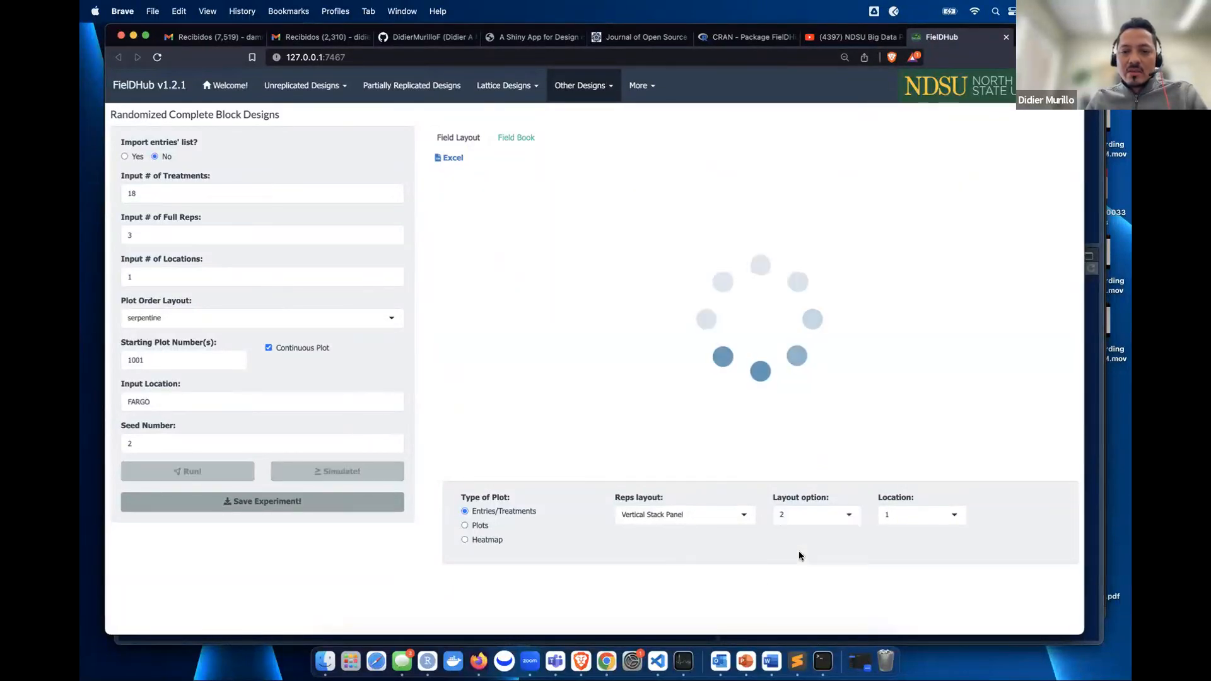
click(816, 526)
click(790, 562)
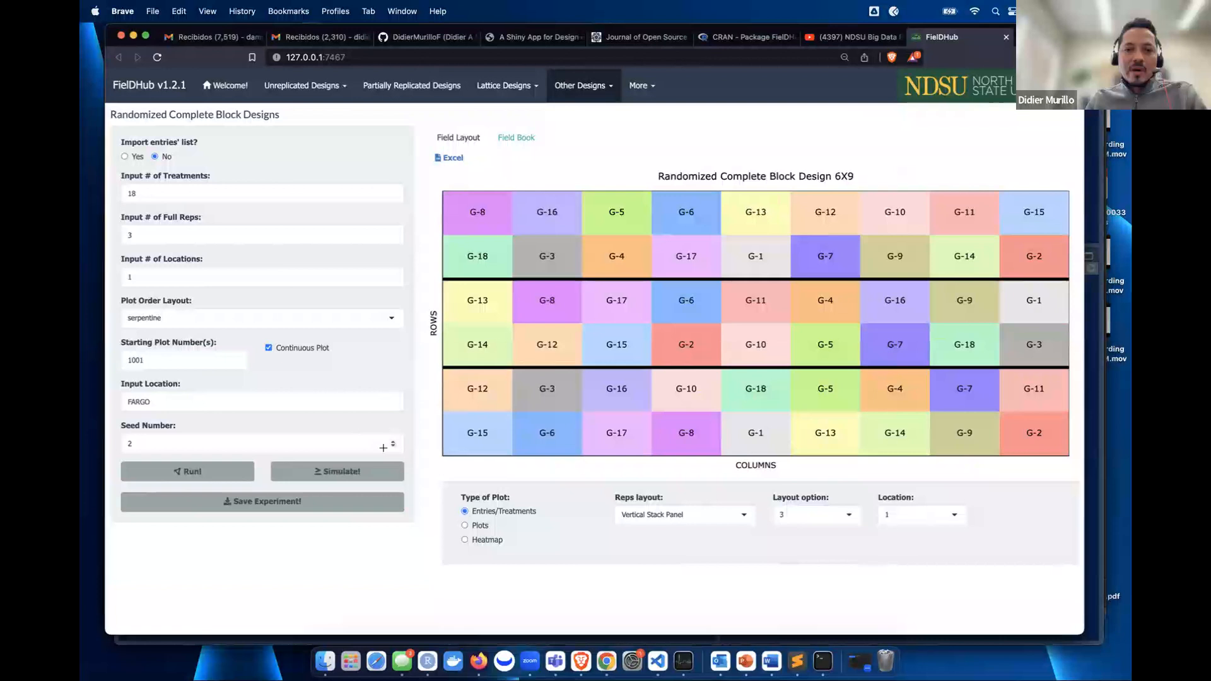
click(657, 515)
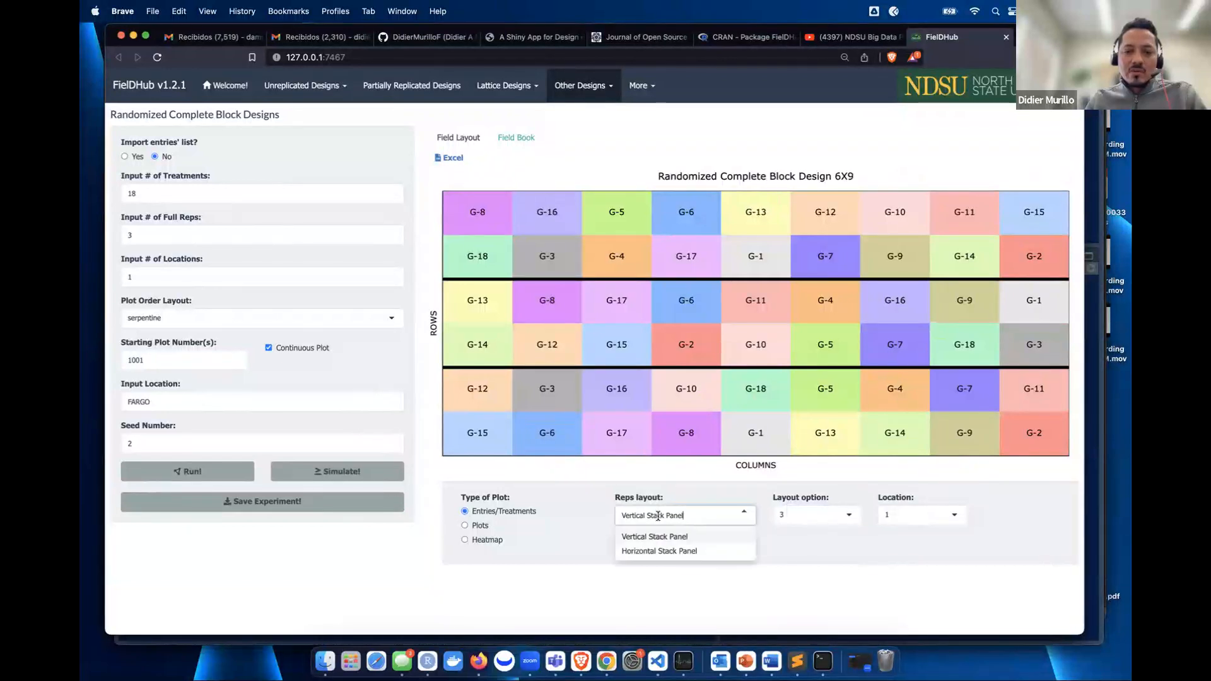
click(660, 552)
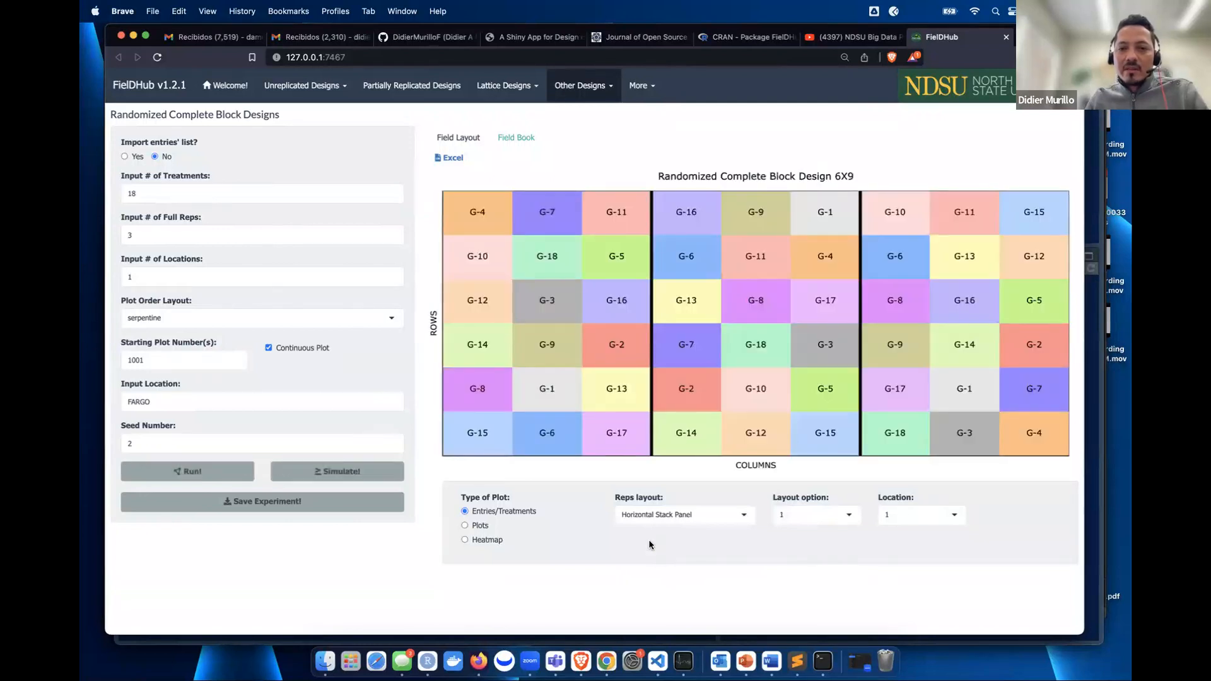
click(485, 529)
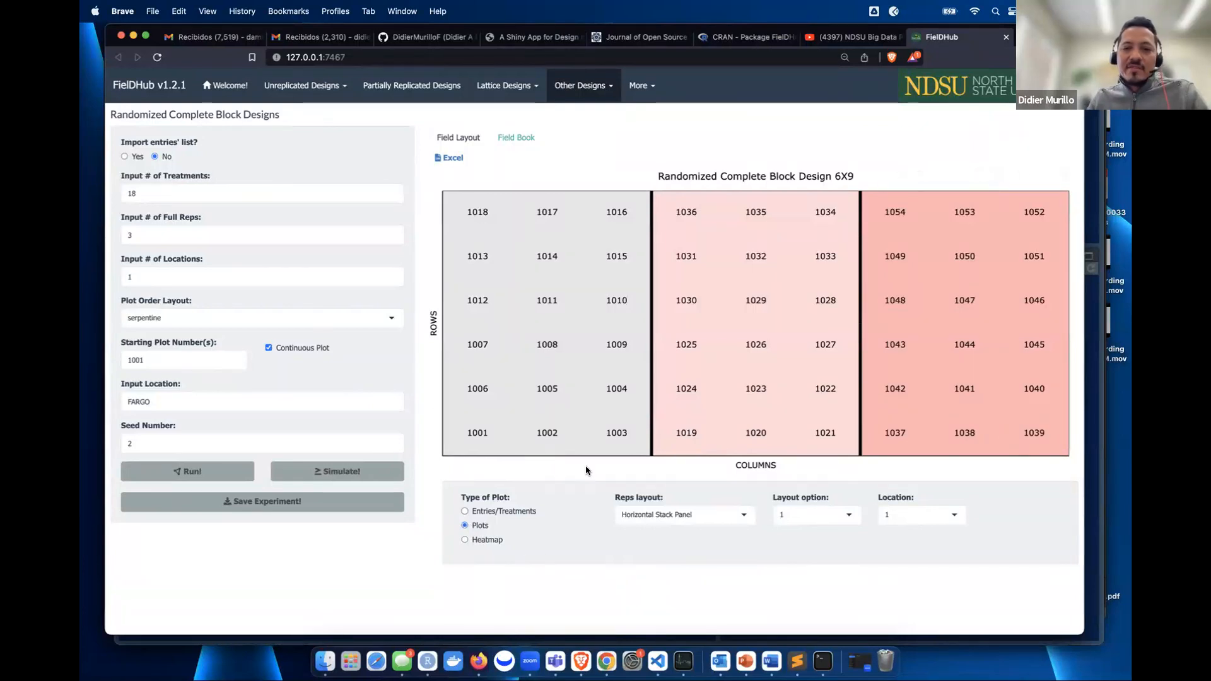
- Simulate YIELD values for the RCBD and display them as a heatmap
click(321, 472)
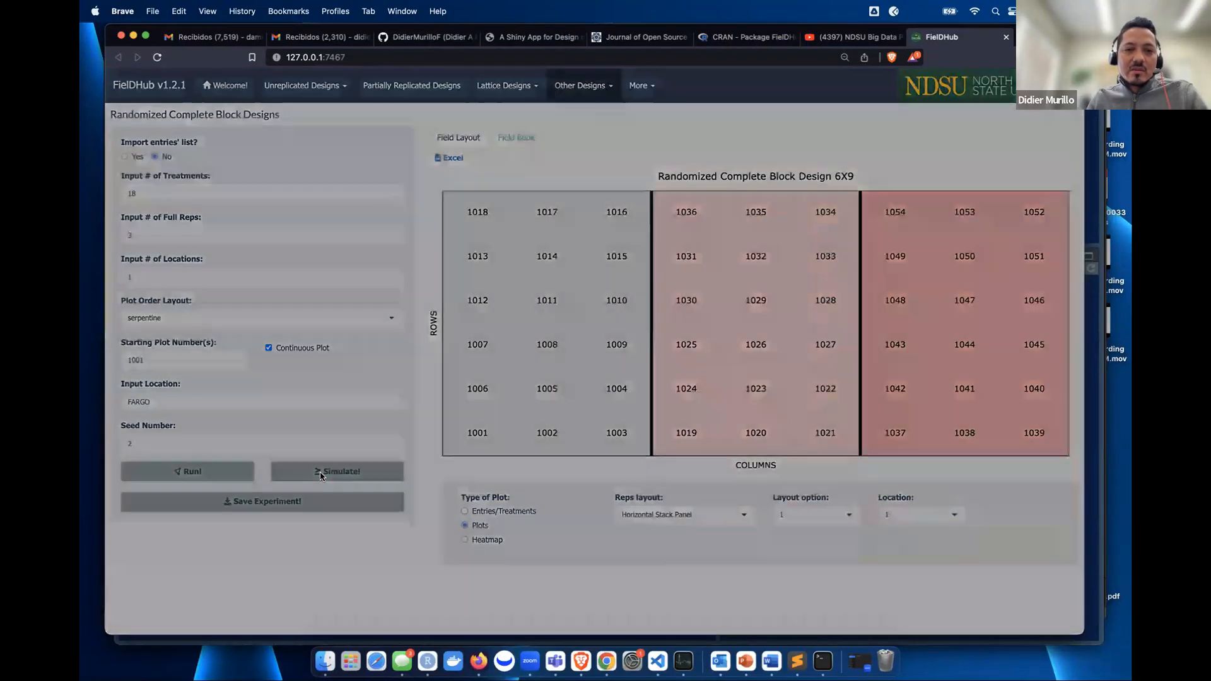
click(509, 157)
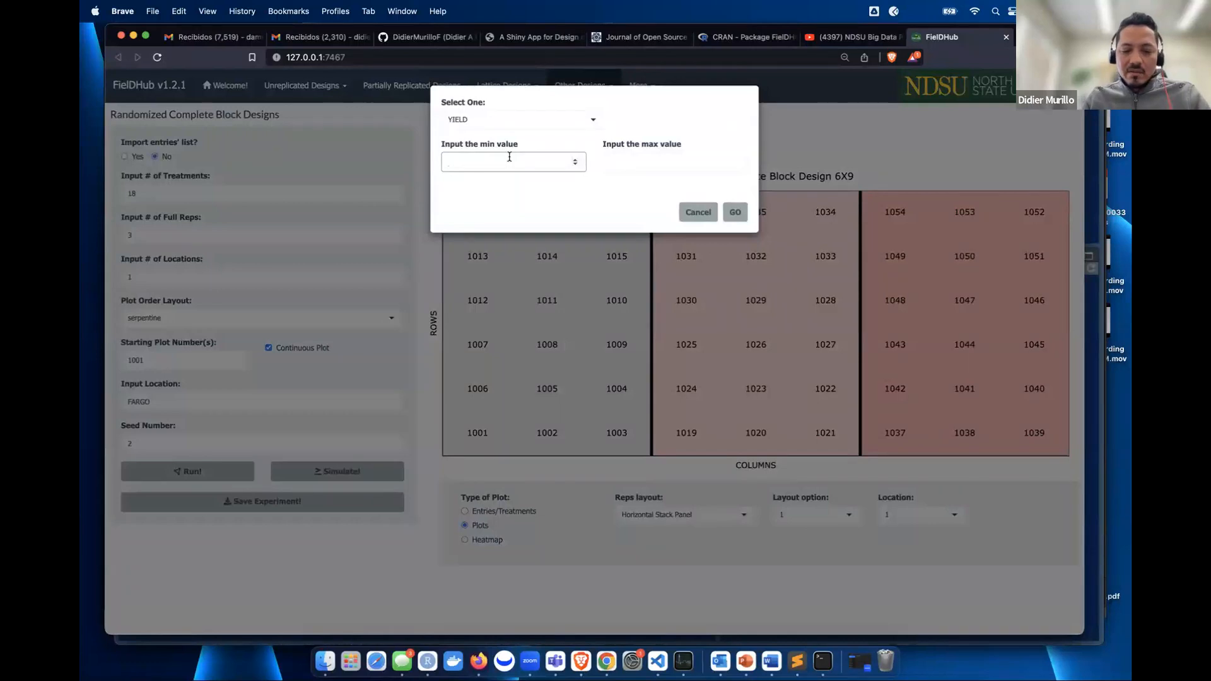
click(618, 163)
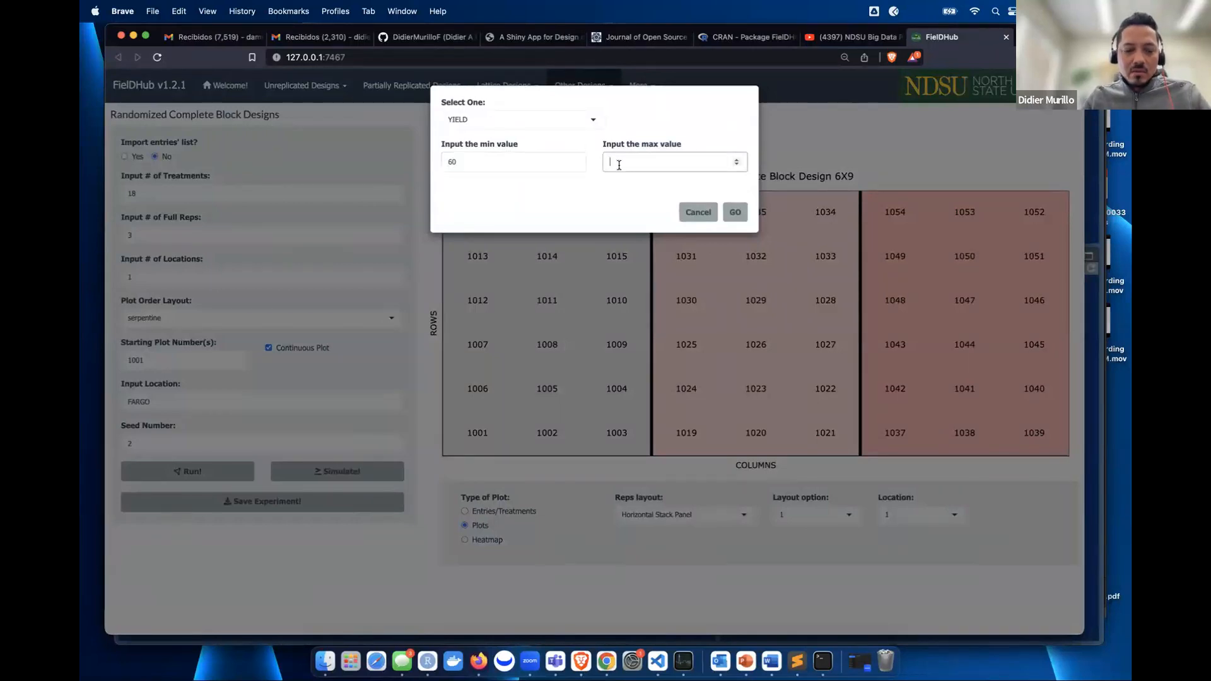
click(737, 213)
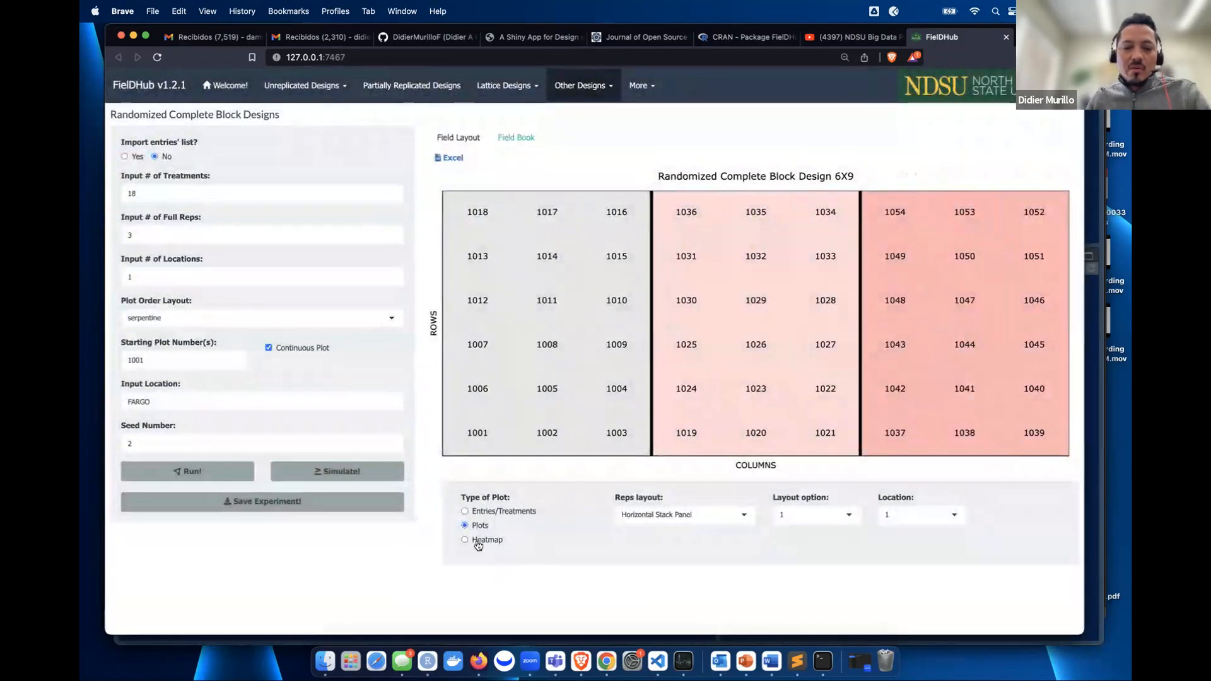
click(478, 543)
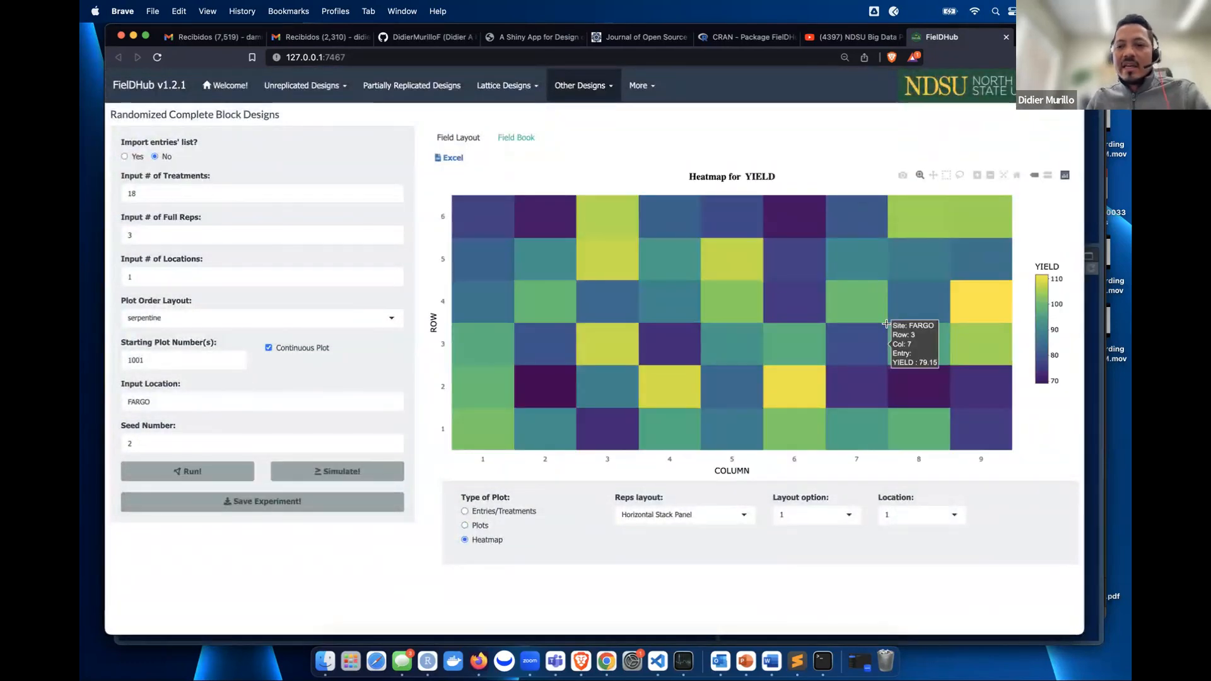
- Review the 54-plot field book, then start saving as RCBD_2023-03-03 and cancel
click(516, 137)
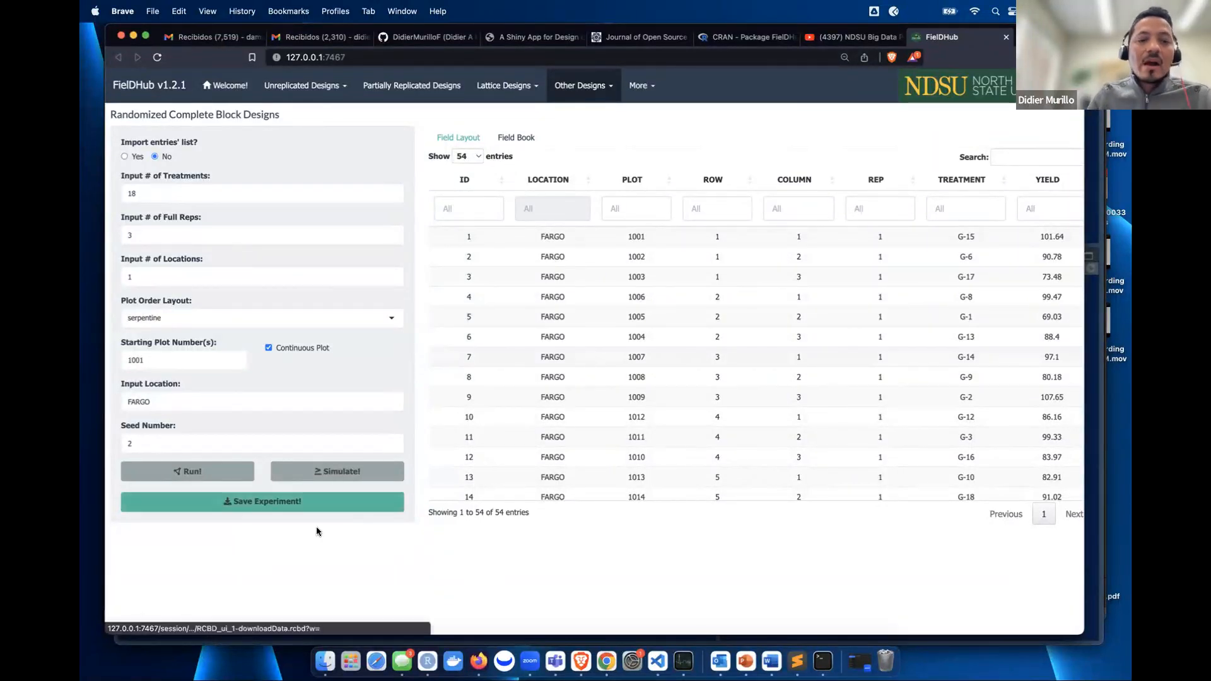
click(274, 508)
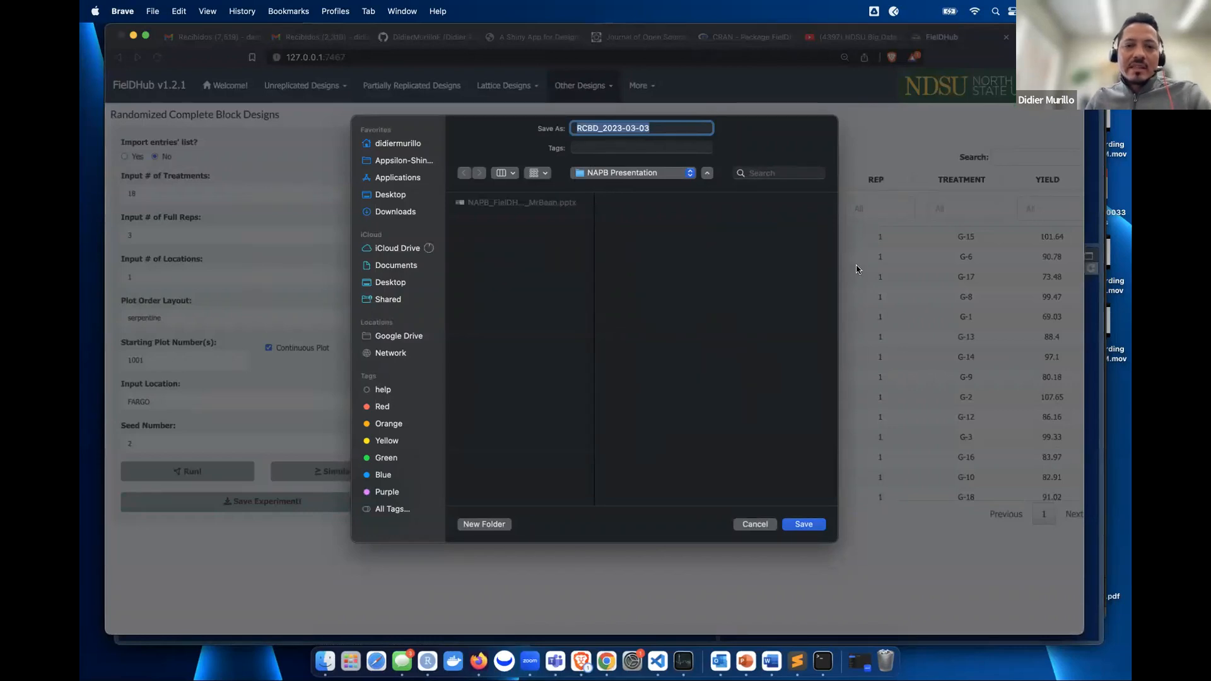
click(745, 527)
- Open Incomplete Blocks Design (IBD) with 15 treatments, 3 full reps, 5 plots per iBlock, seed 45
click(606, 87)
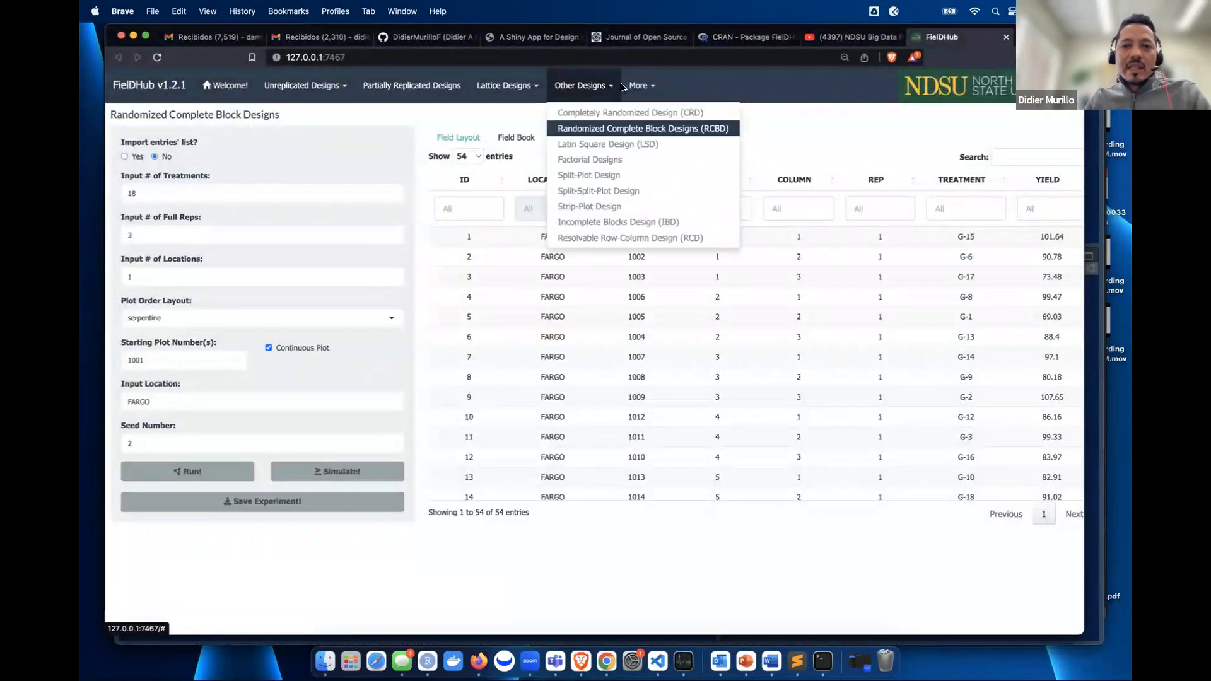
click(630, 221)
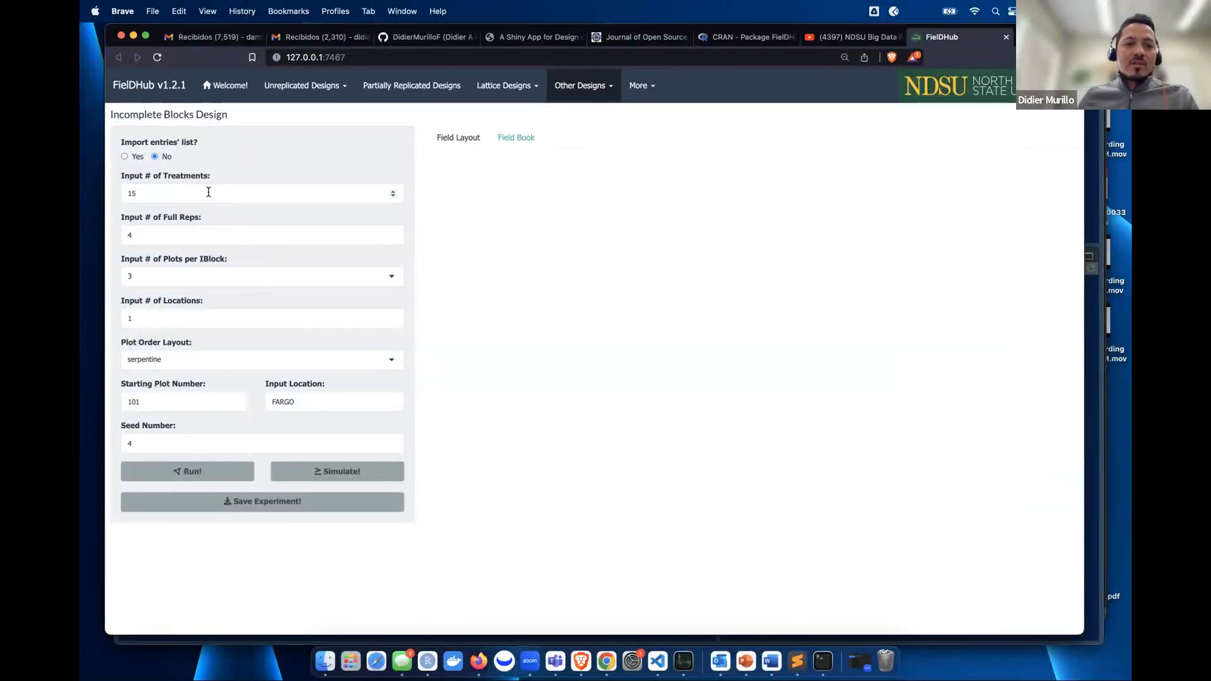
click(142, 196)
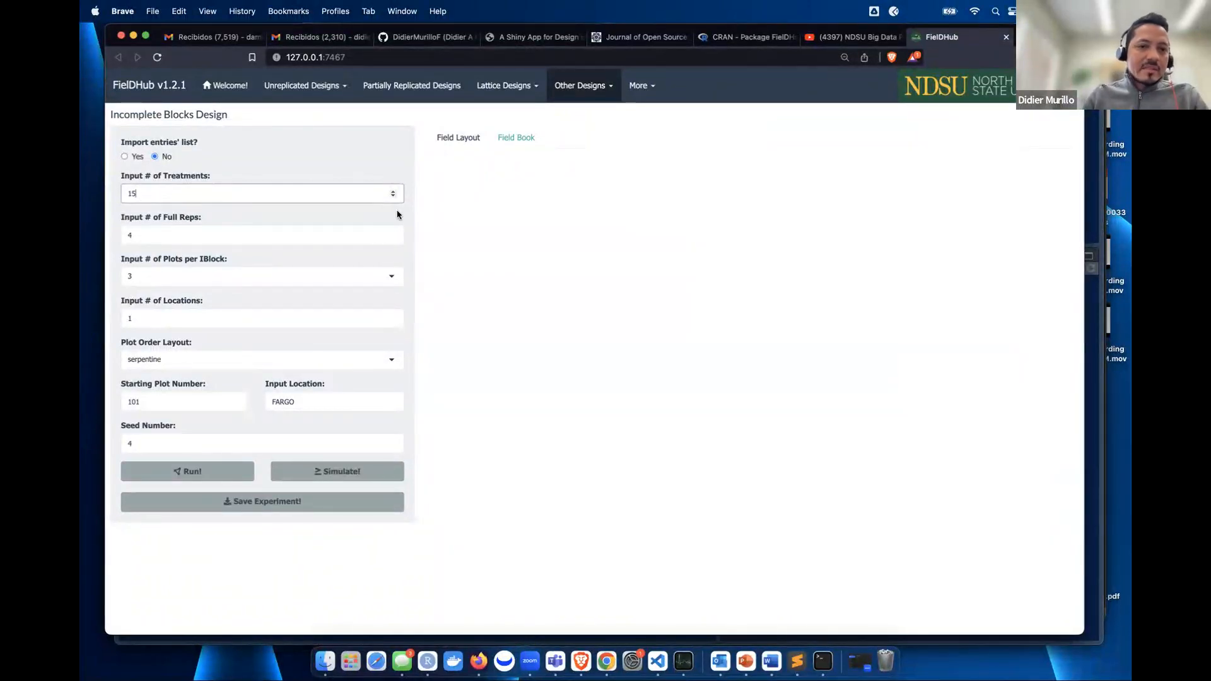
click(393, 237)
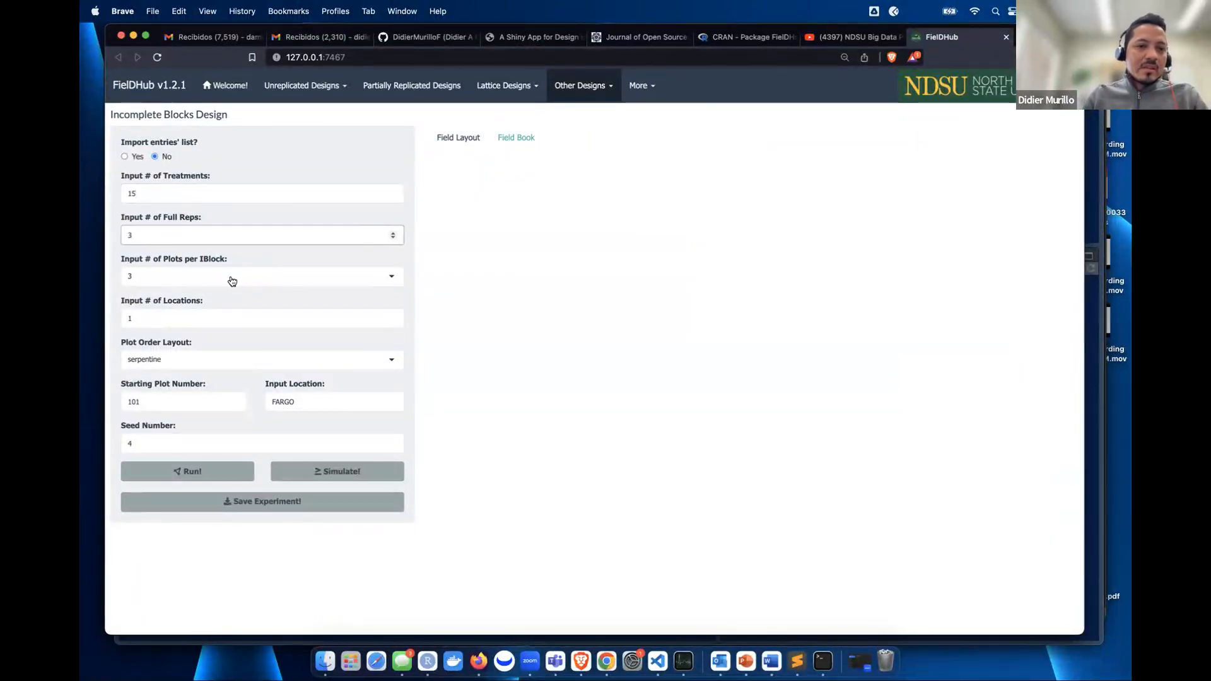
click(202, 275)
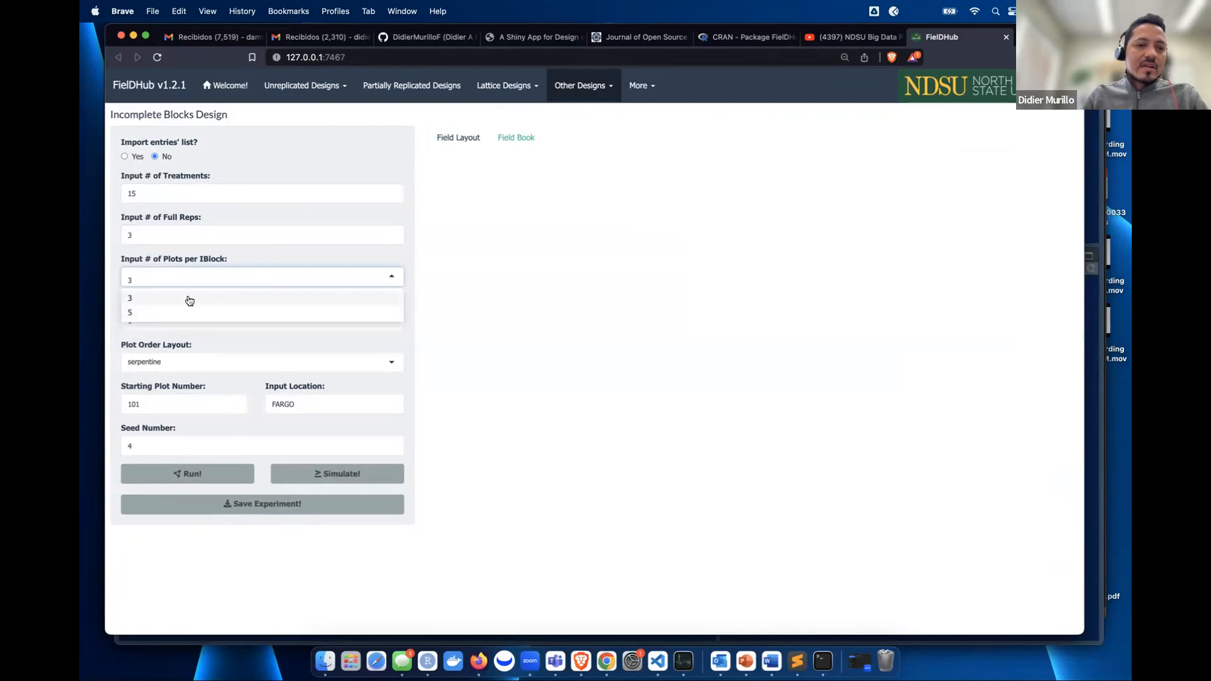
click(307, 157)
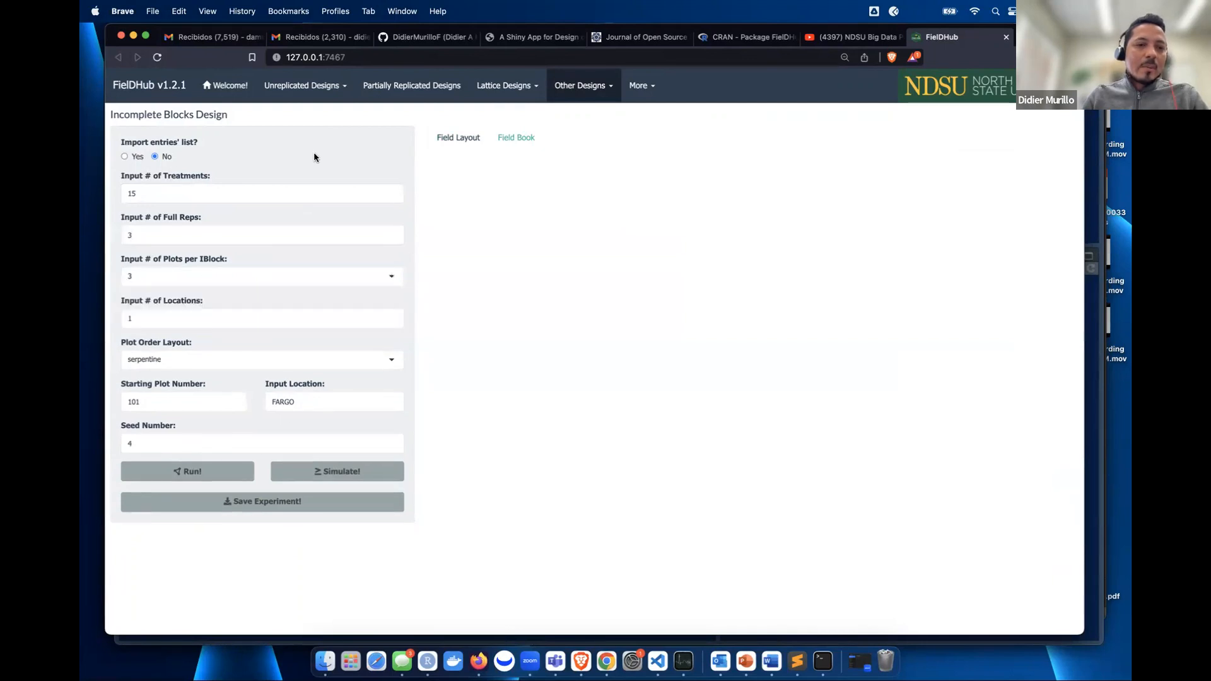
click(182, 279)
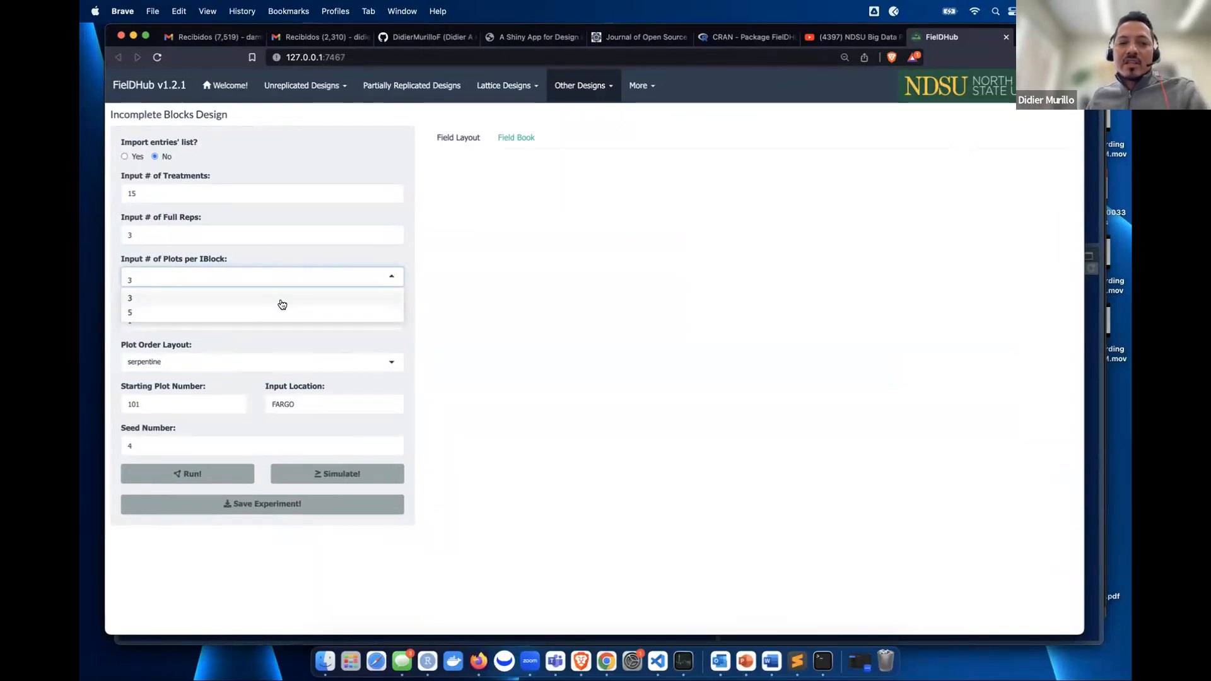
click(155, 313)
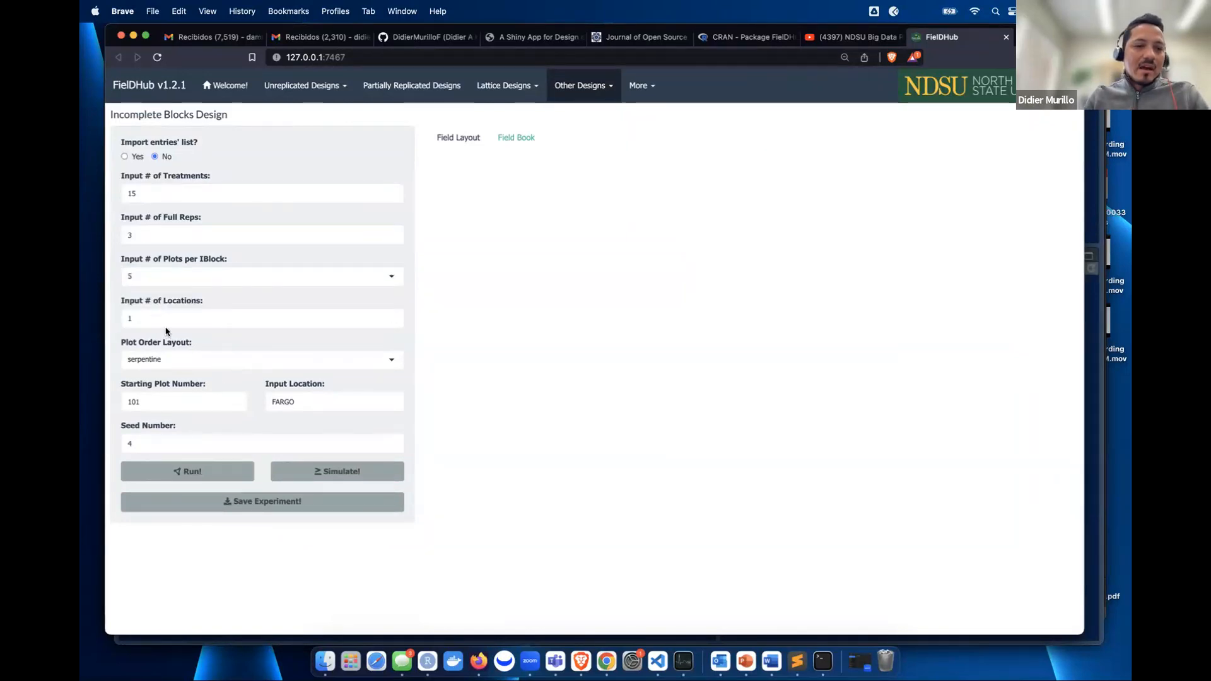
click(152, 316)
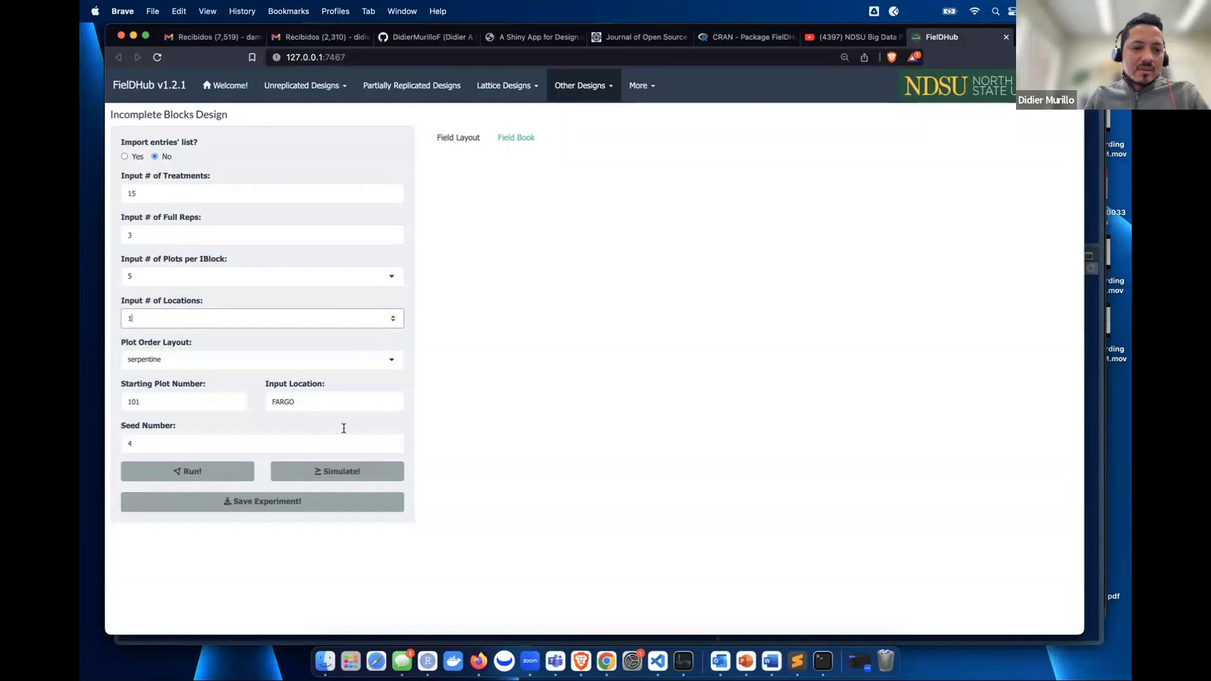
click(168, 444)
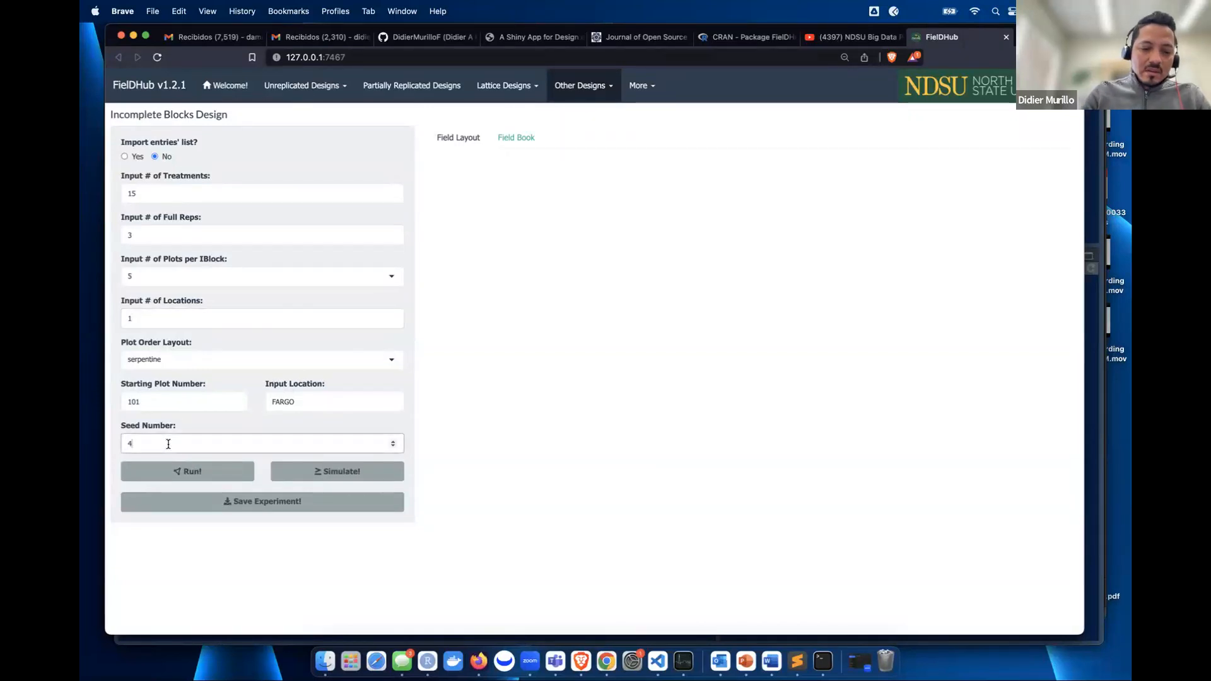
- Generate the Incomplete Blocks layout as 9X5, showing plot numbers 101–315 in serpentine order
text(5)
click(196, 474)
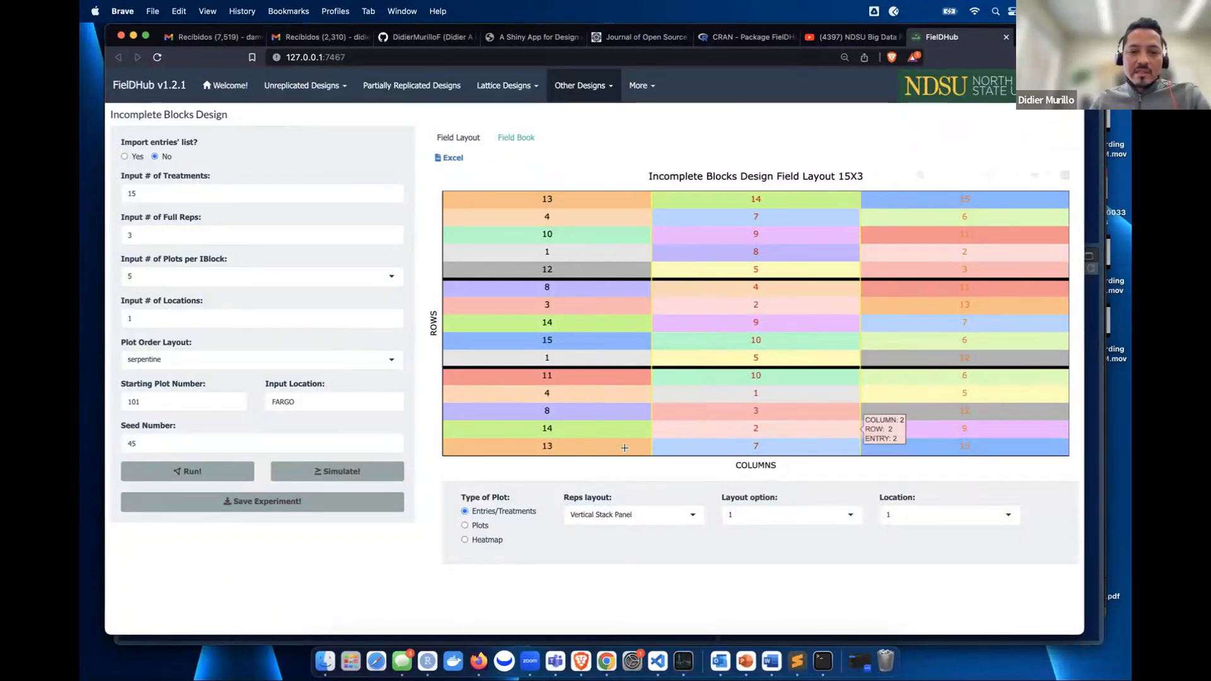
click(790, 517)
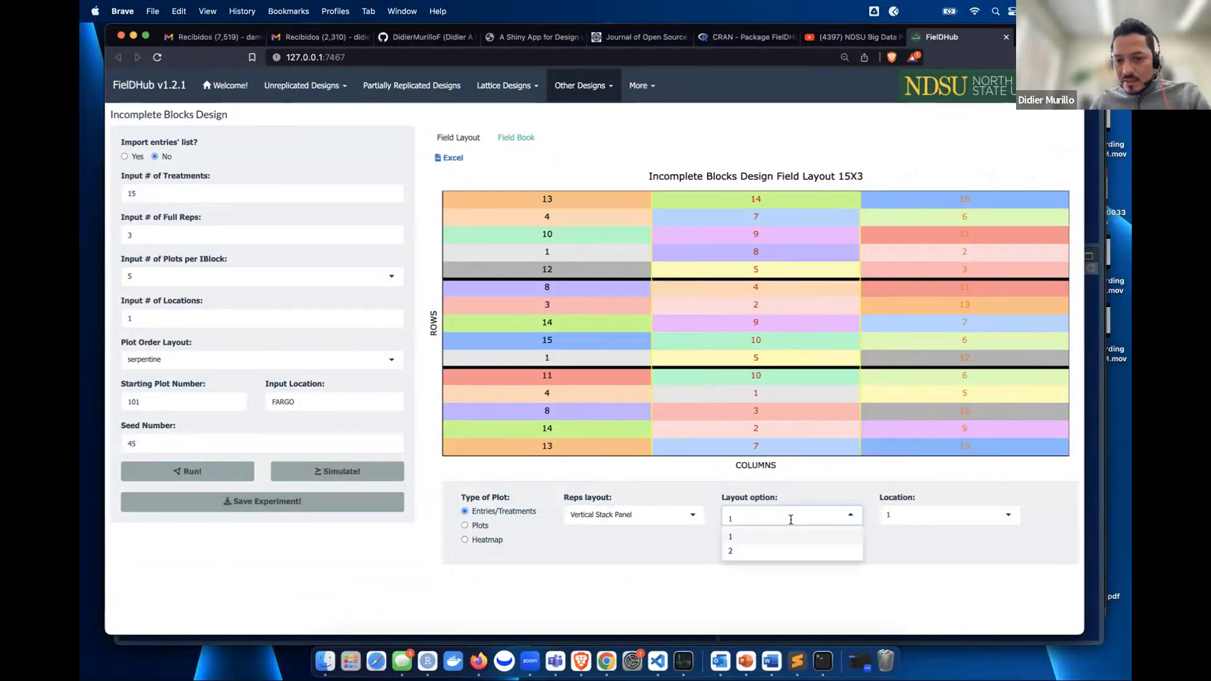
click(739, 551)
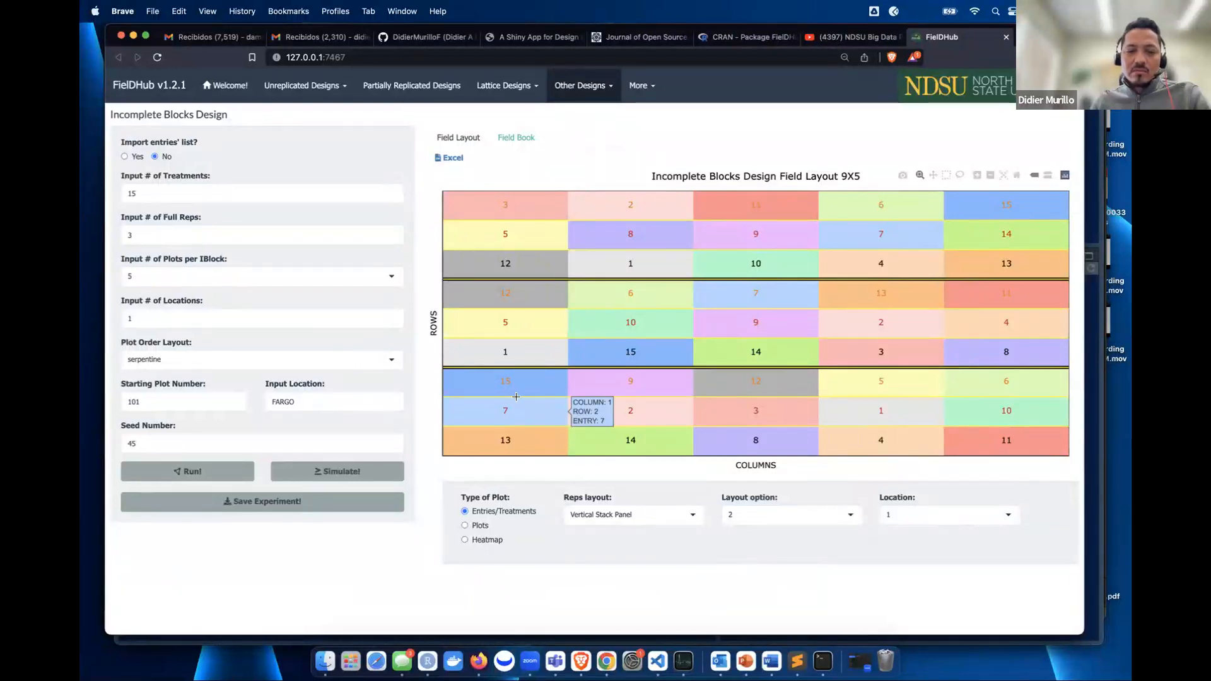
click(480, 527)
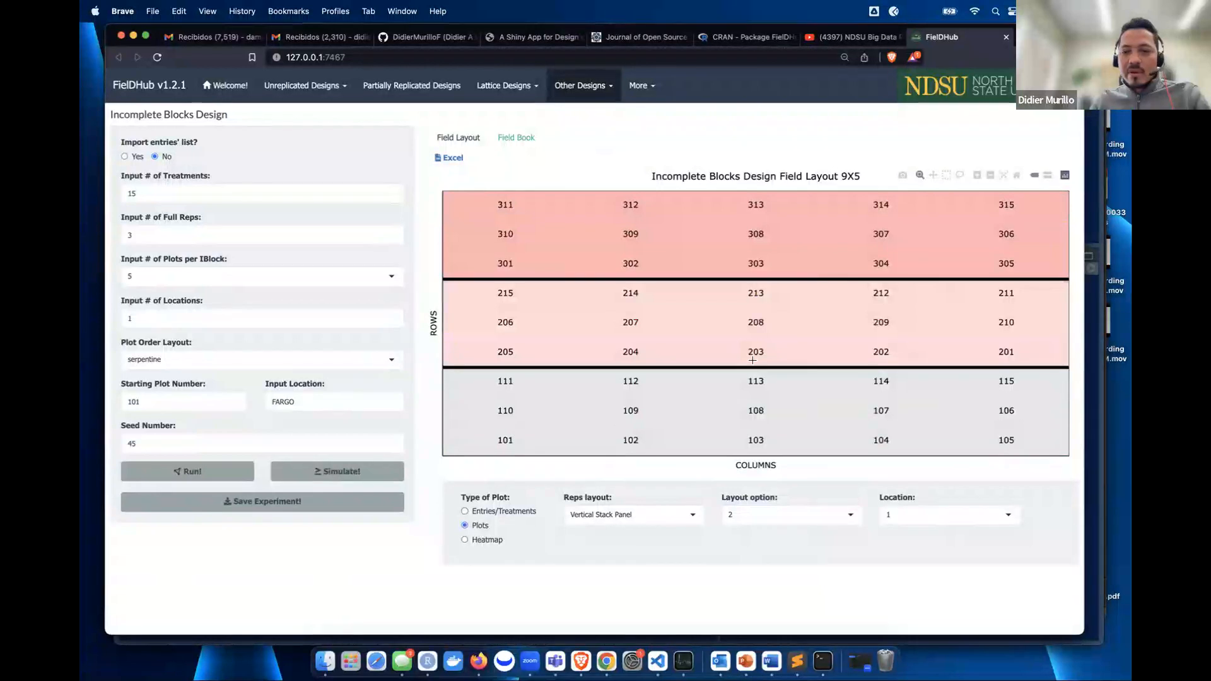
click(158, 361)
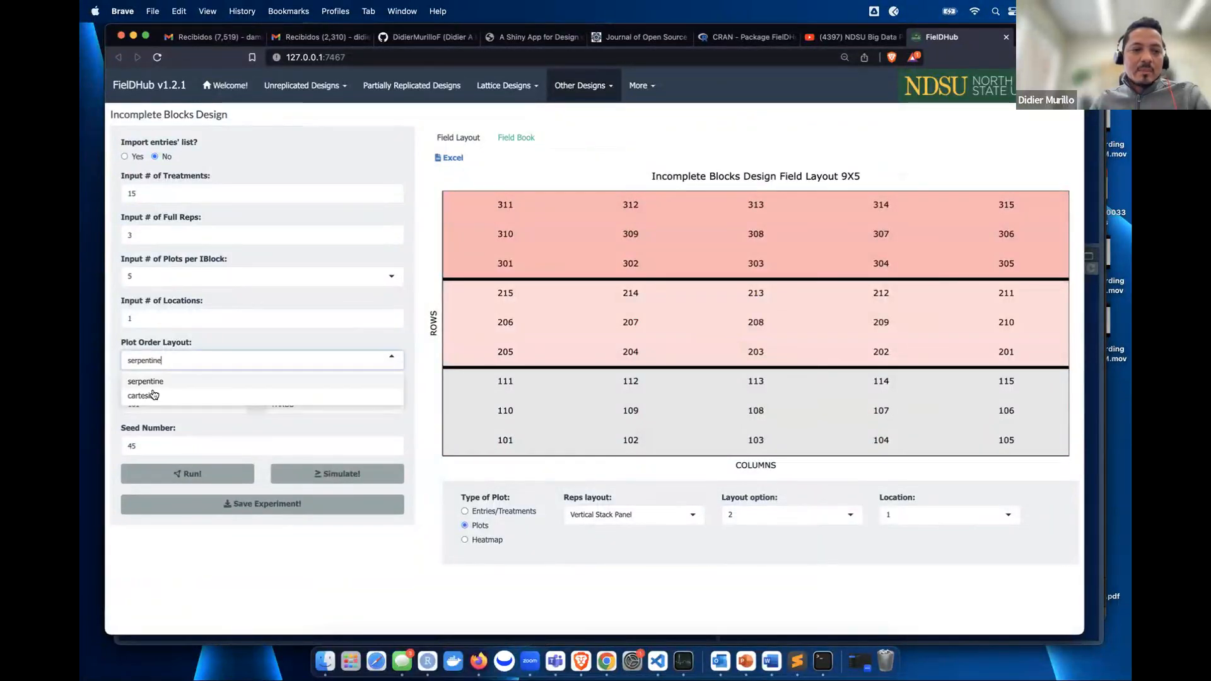
click(327, 163)
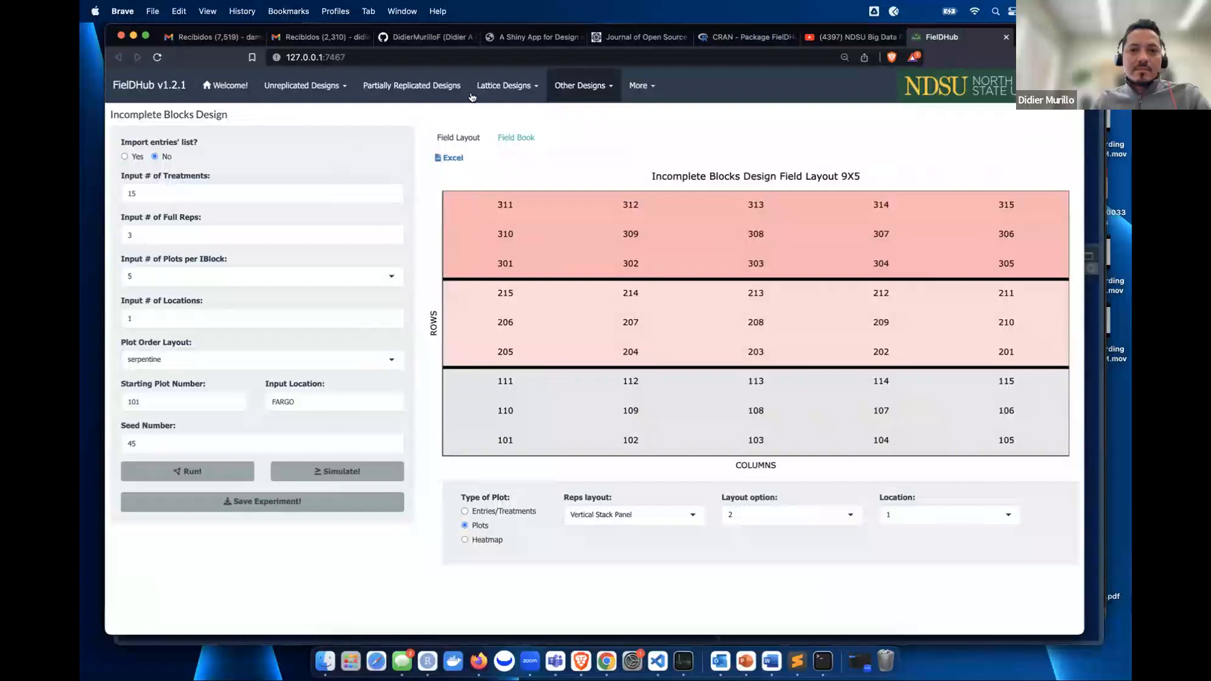
- Switch to the Square Lattice Design and check plots-per-block options for 49 treatments
click(536, 87)
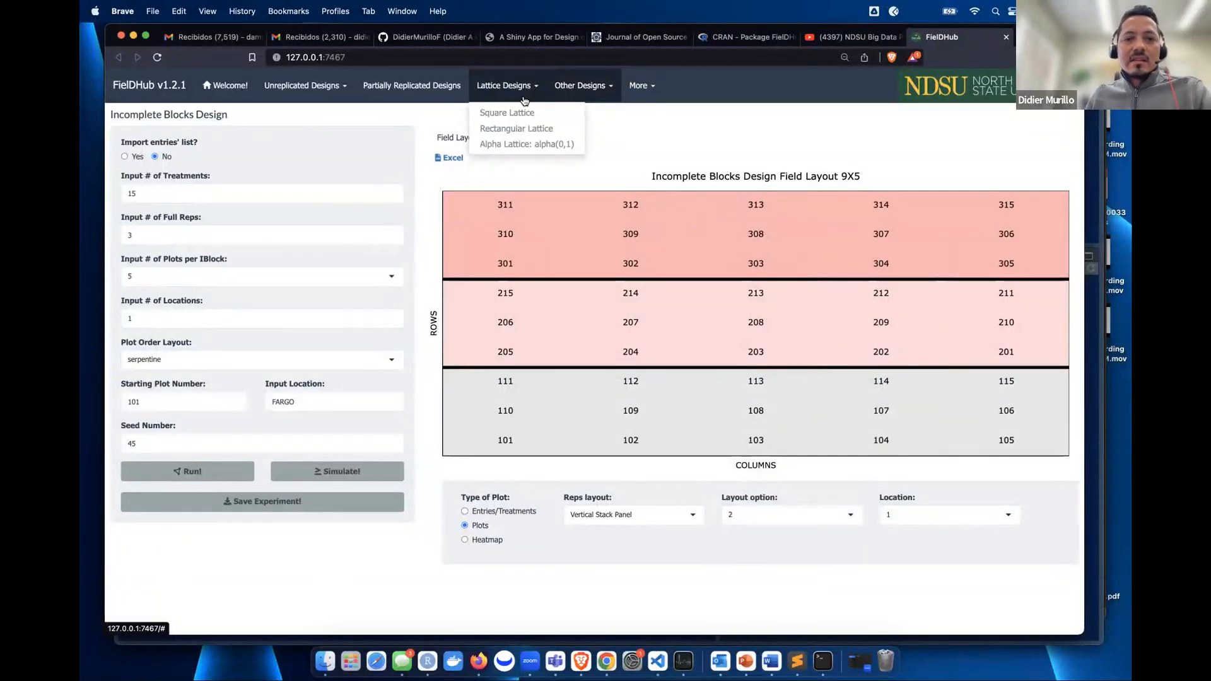
click(509, 112)
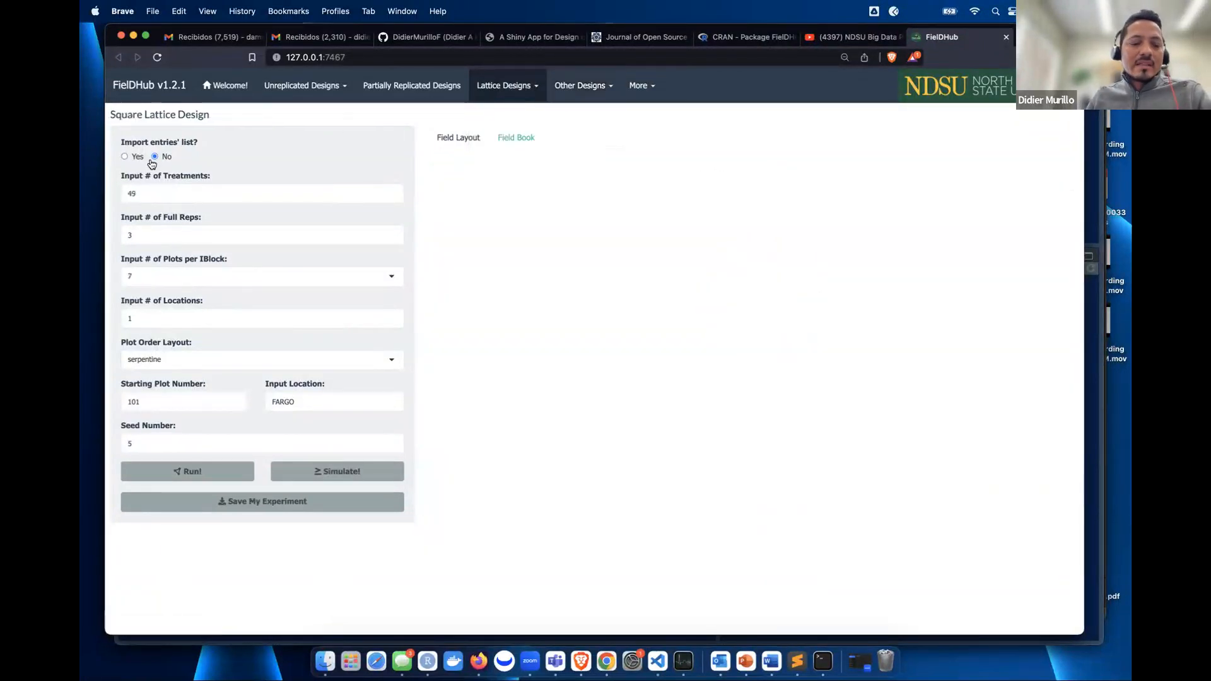
click(184, 194)
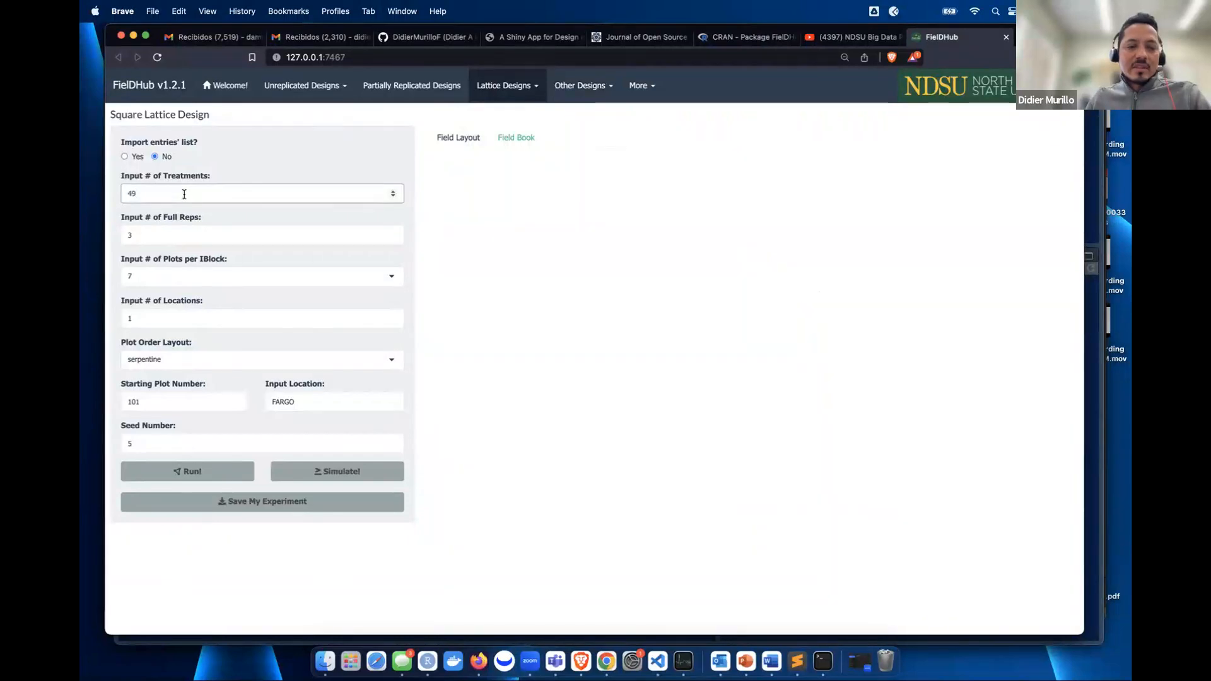
click(281, 165)
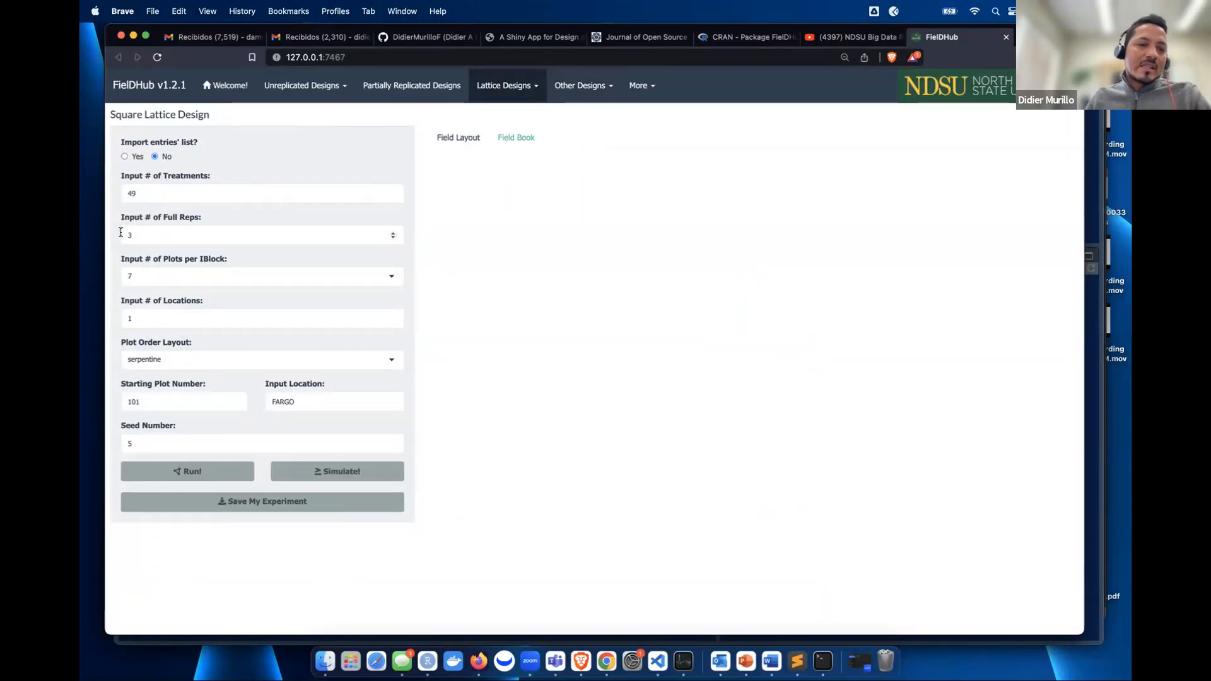
click(189, 277)
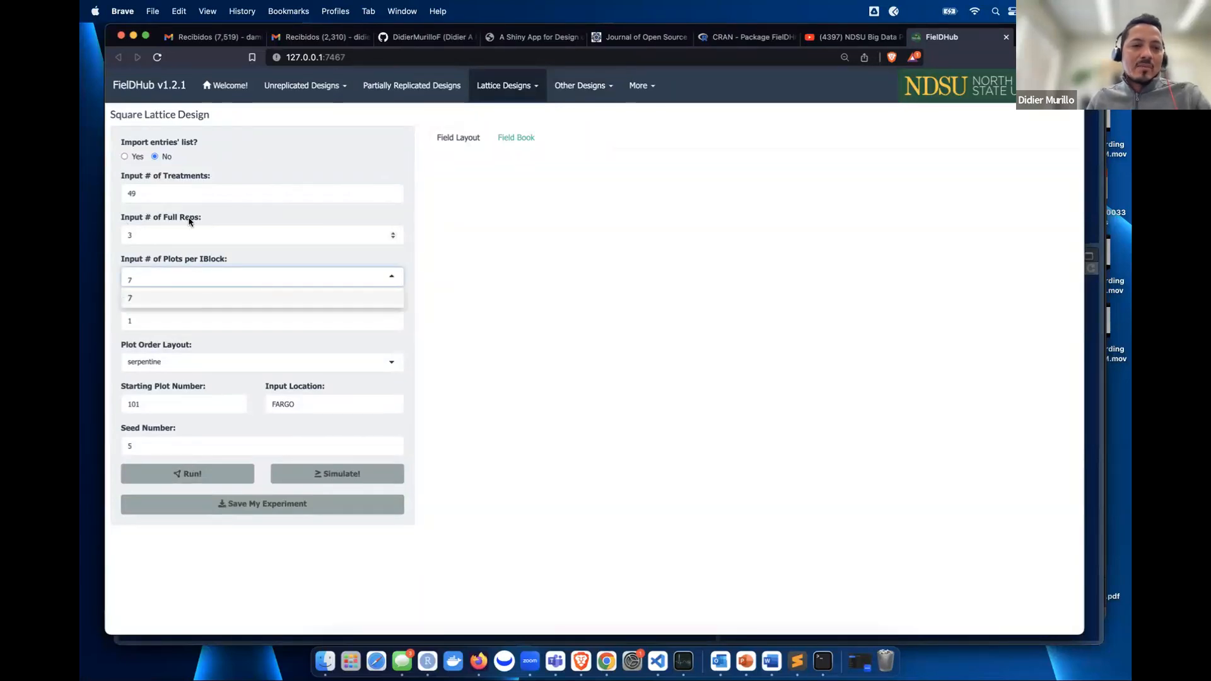
click(292, 157)
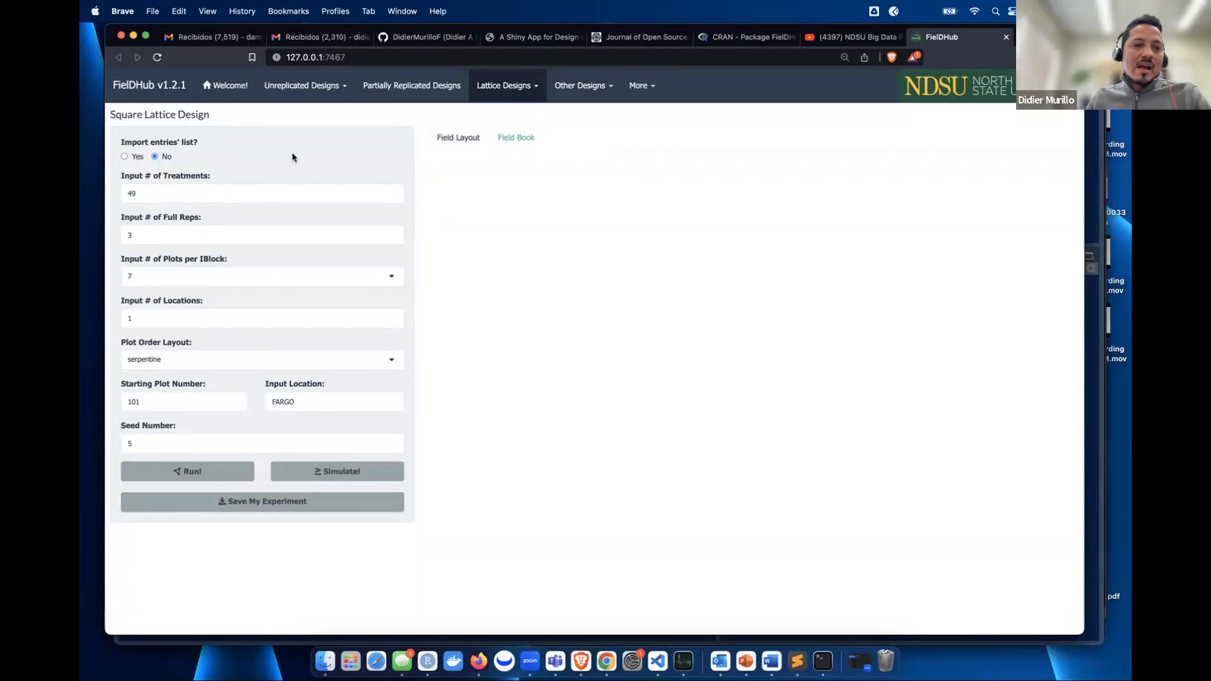
- Raise the treatments from 50 to 64, keeping 8 plots per block
click(394, 191)
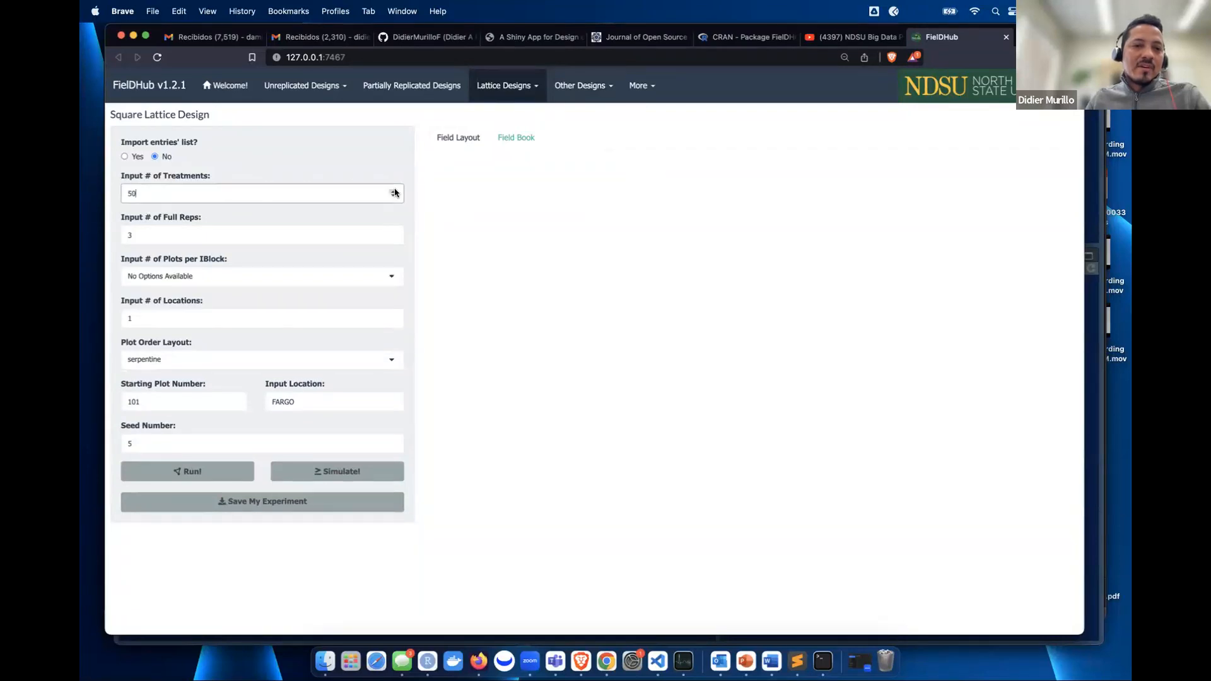
click(164, 278)
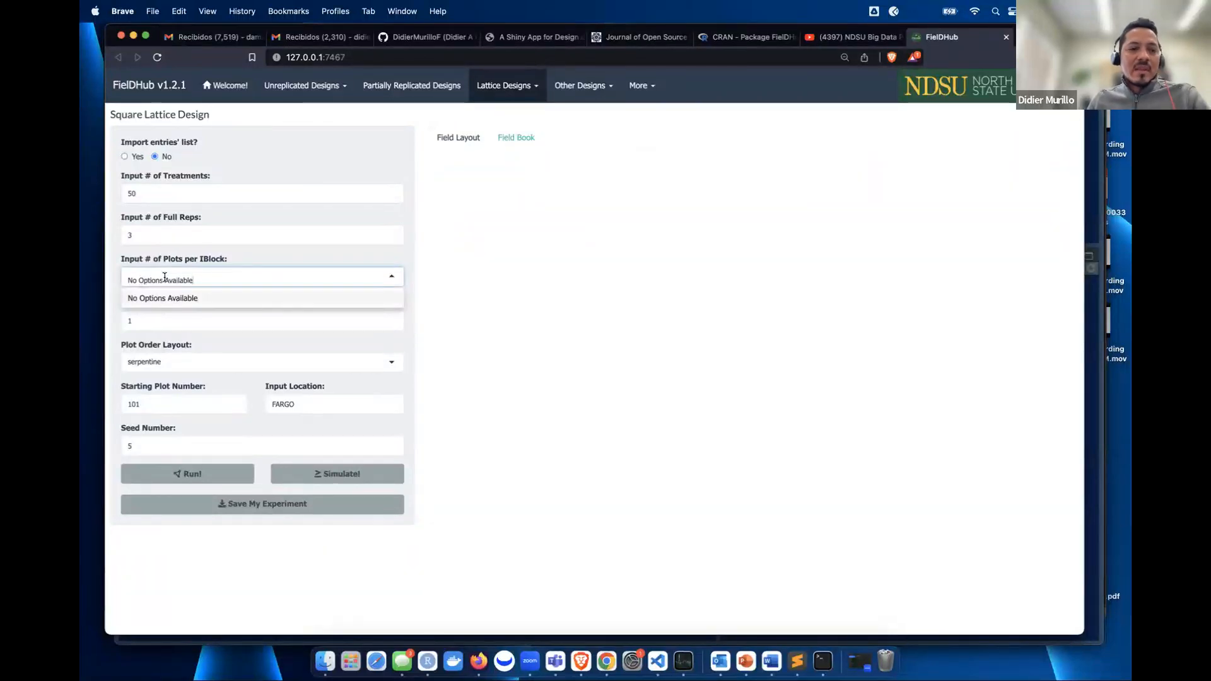
click(313, 146)
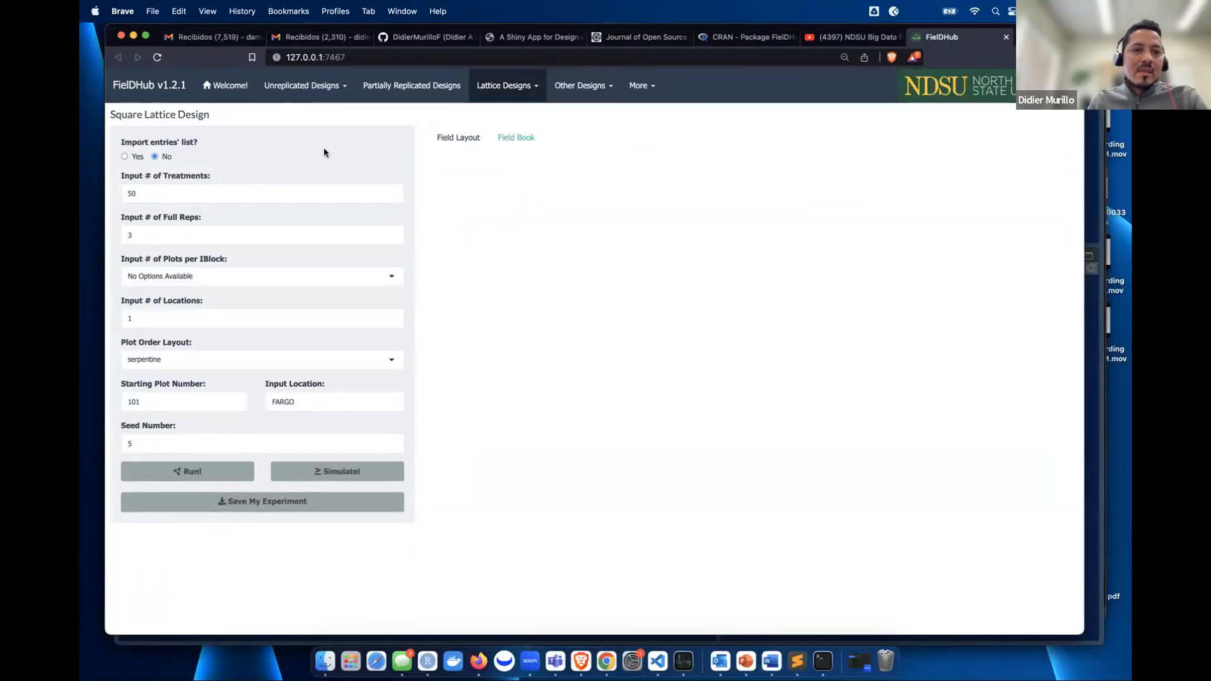
click(392, 192)
click(391, 192)
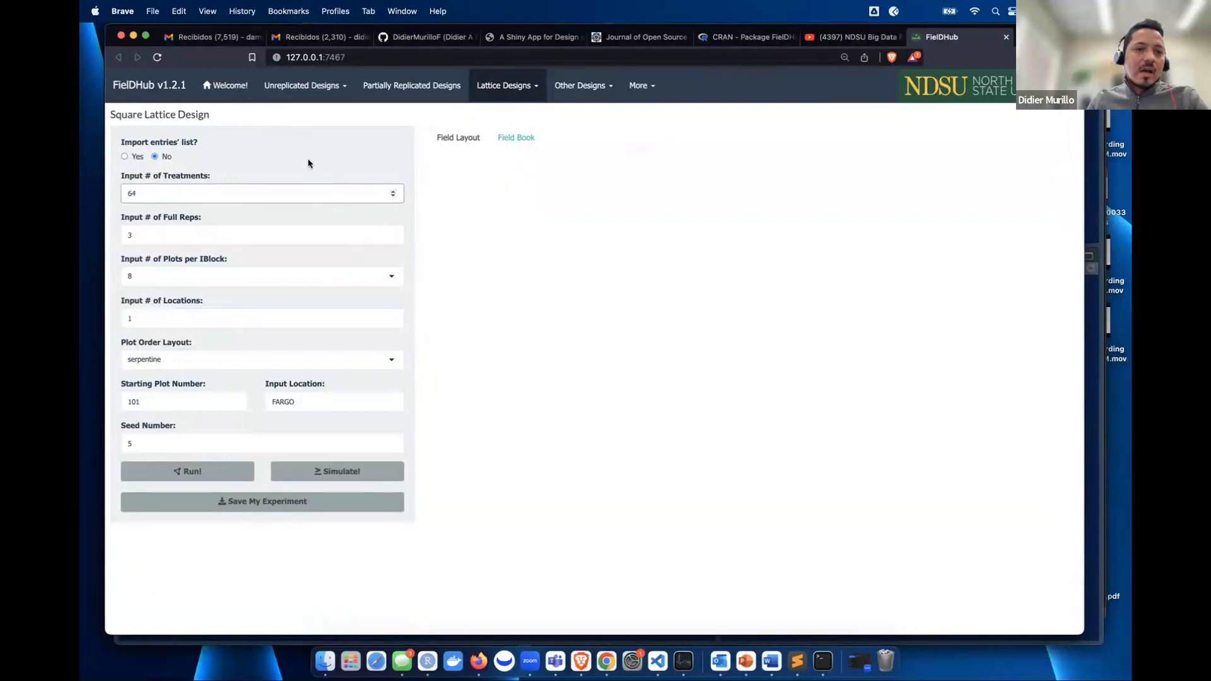
click(207, 283)
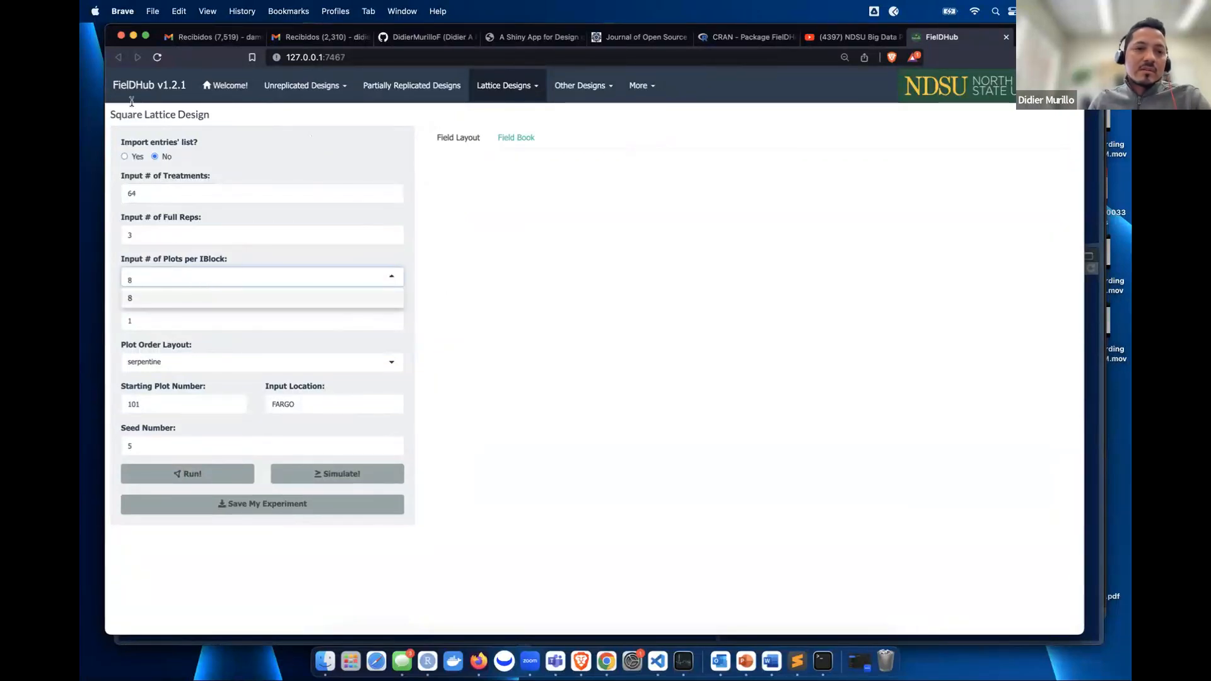
click(249, 152)
- Set 2 full reps and 2 locations, adding CASSELTON after FARGO
click(393, 240)
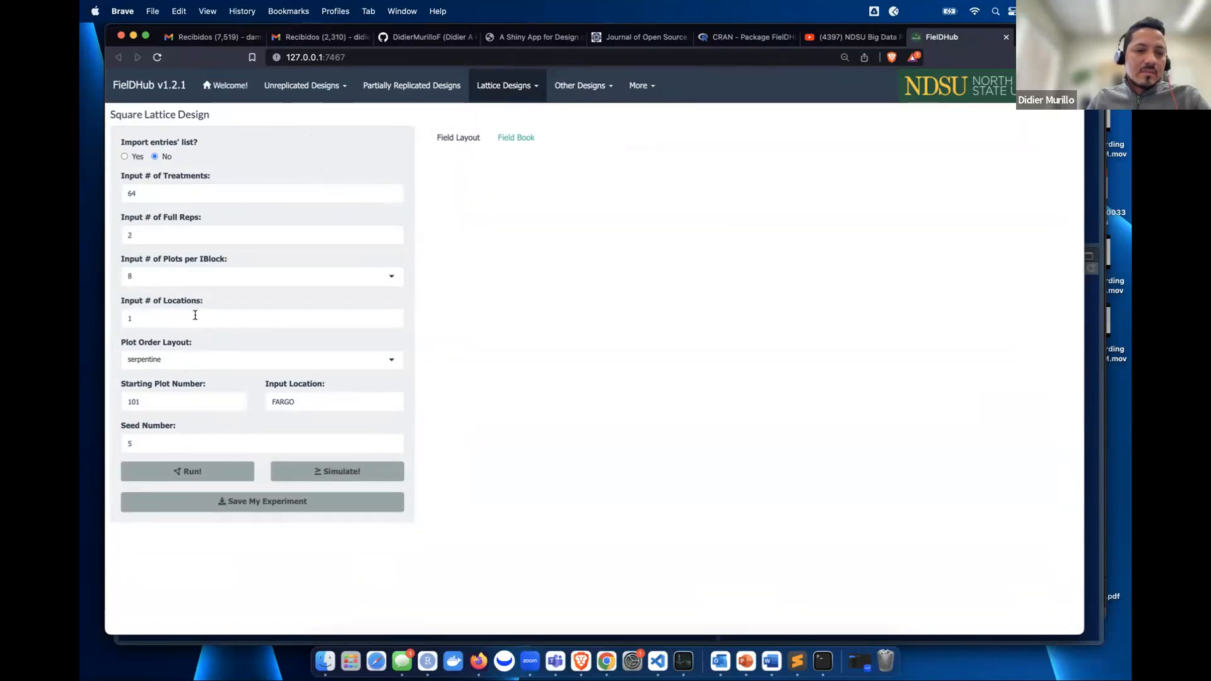
click(162, 317)
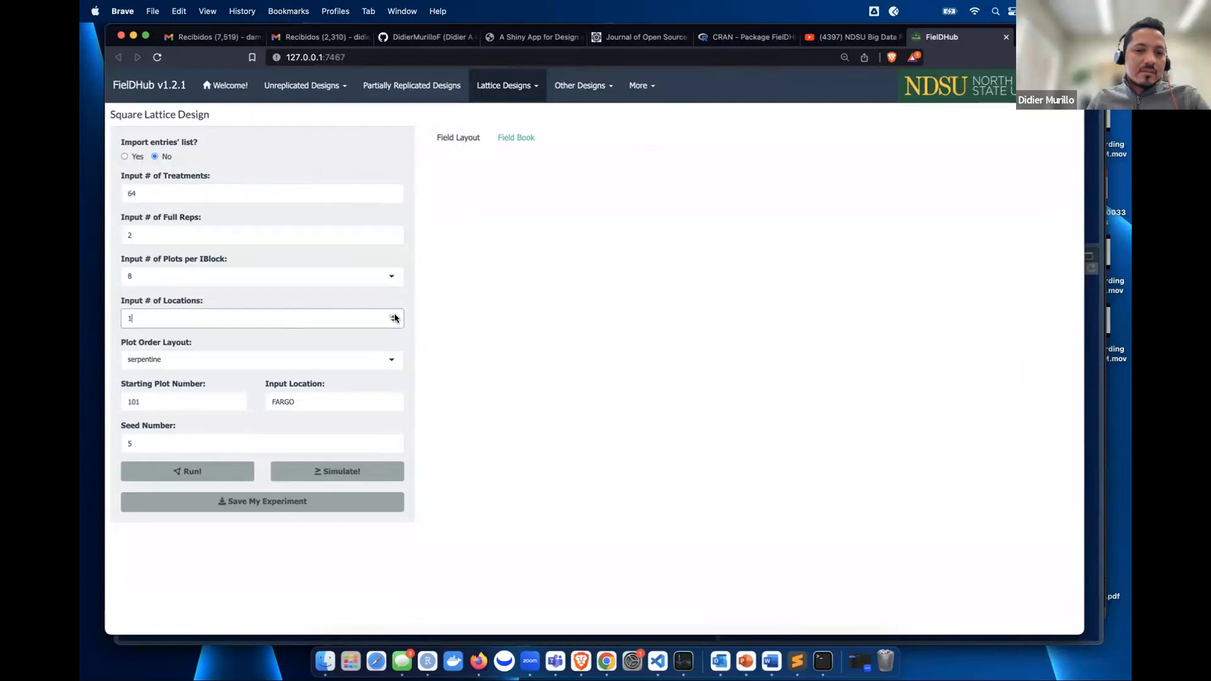
click(311, 178)
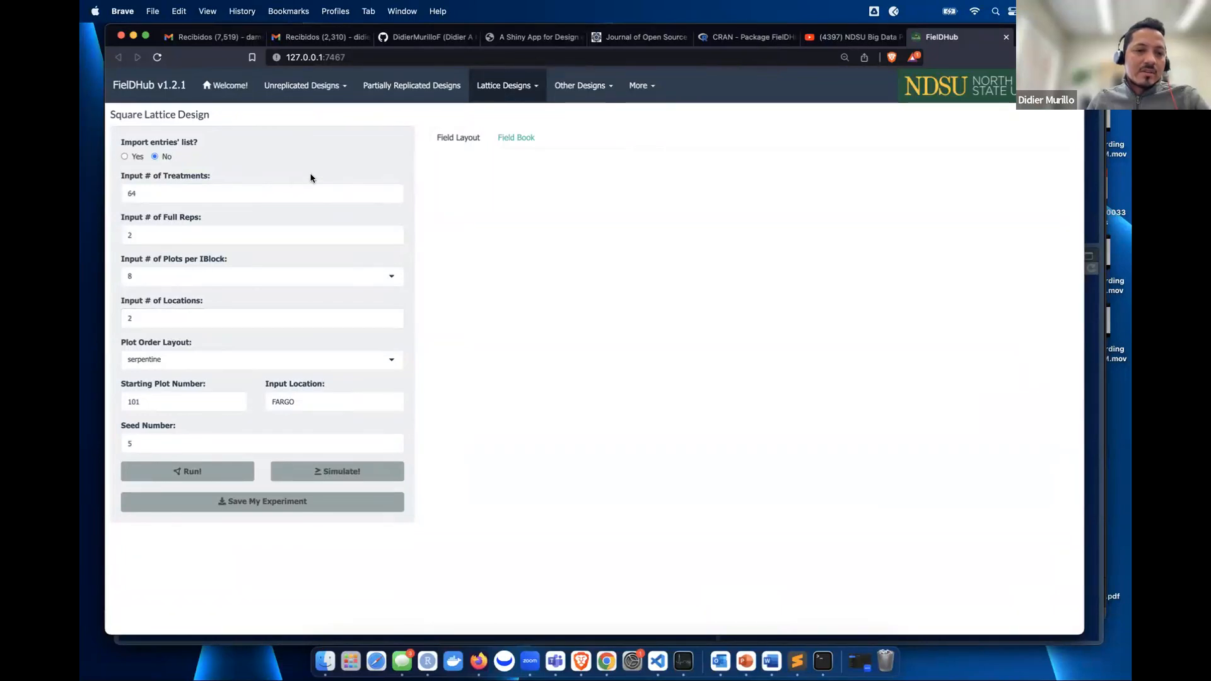
click(328, 395)
click(319, 400)
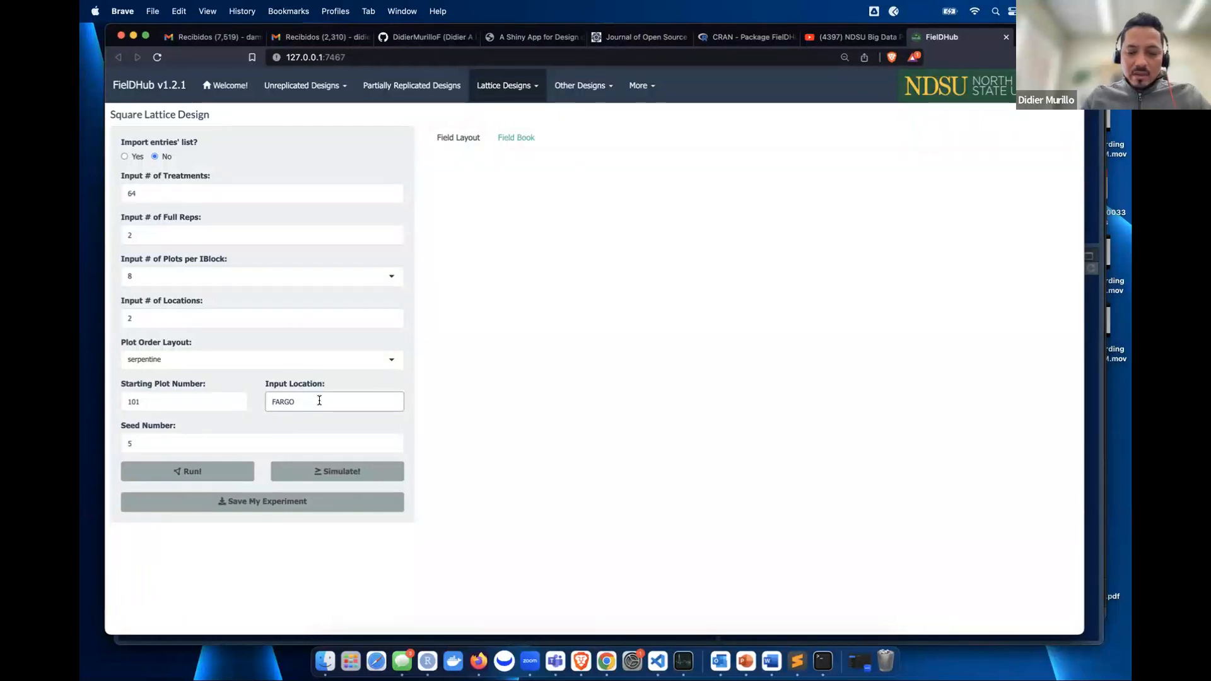
text(, )
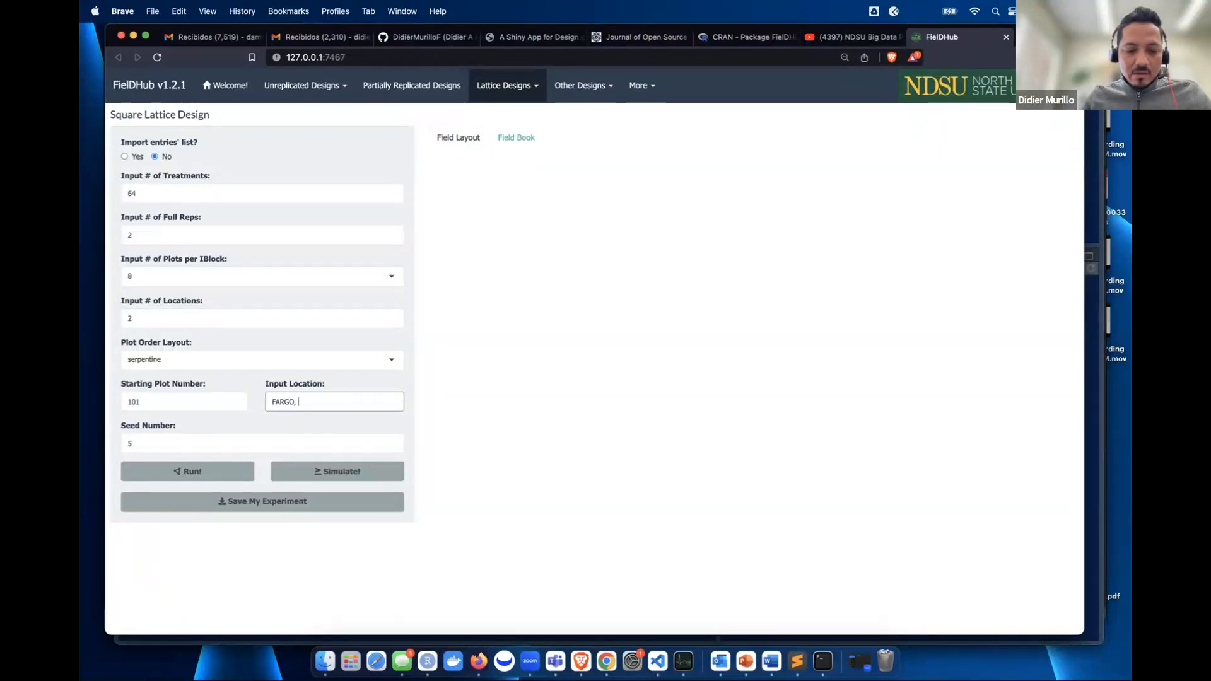
text(CA)
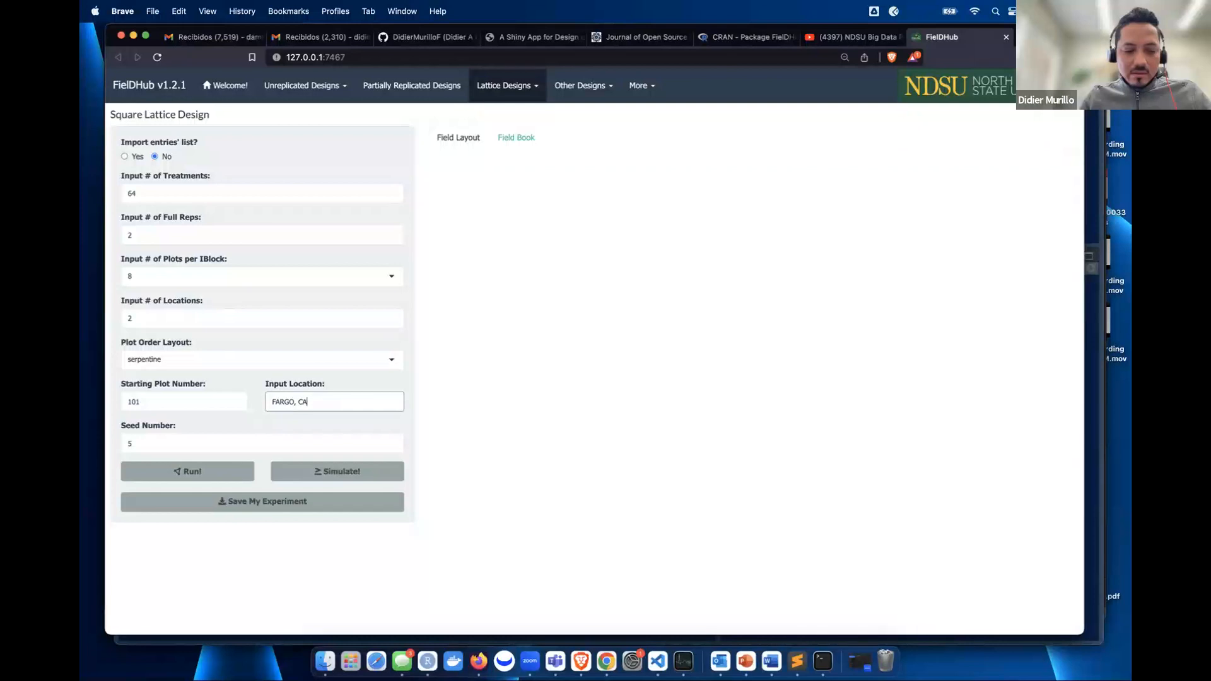
text(SSELTT)
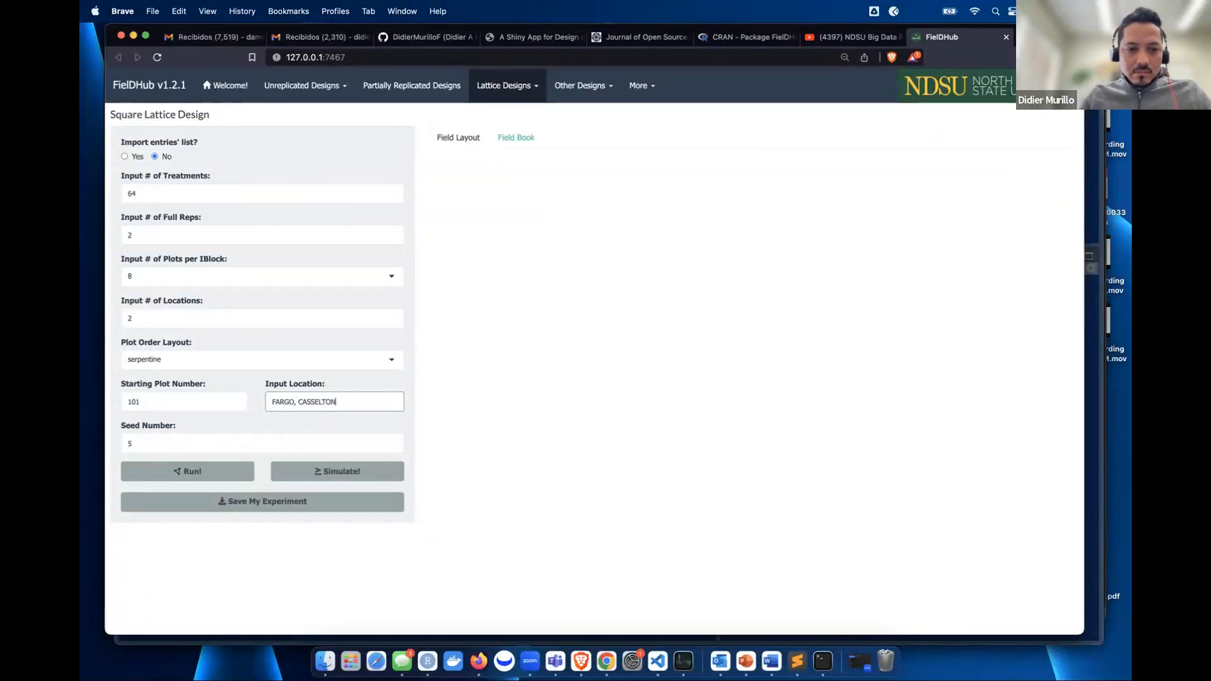
- Generate the square lattice field layout, leaving the layout option unchanged
click(188, 478)
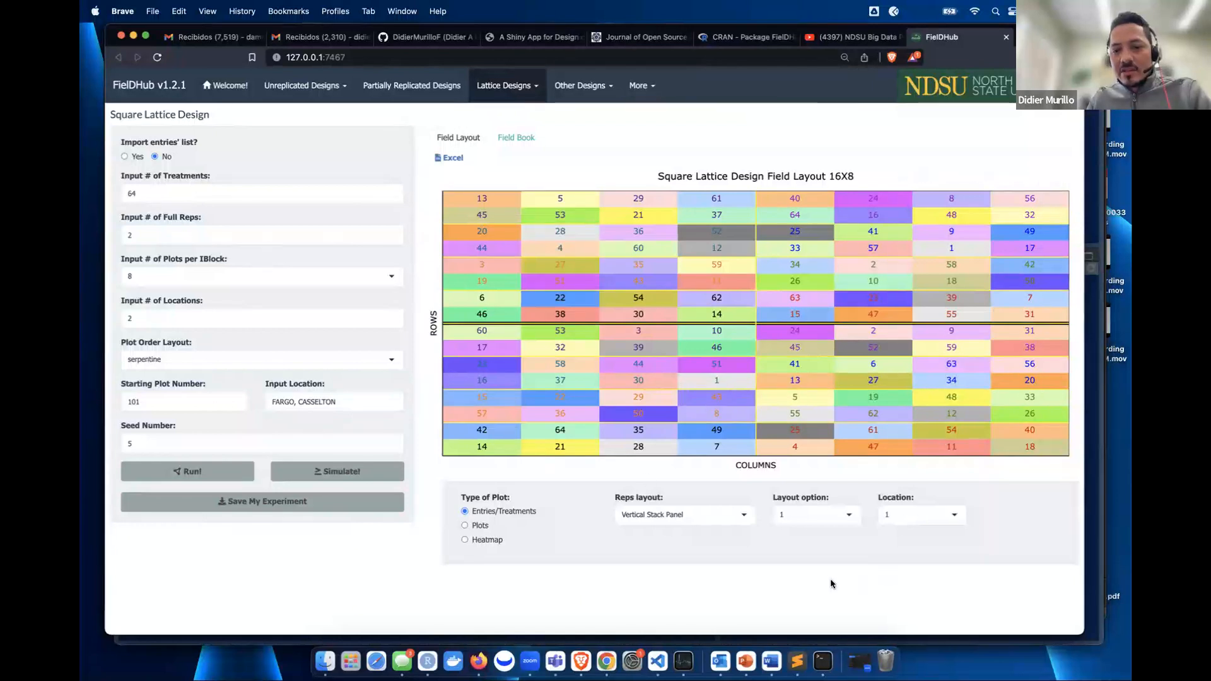
click(798, 525)
click(732, 492)
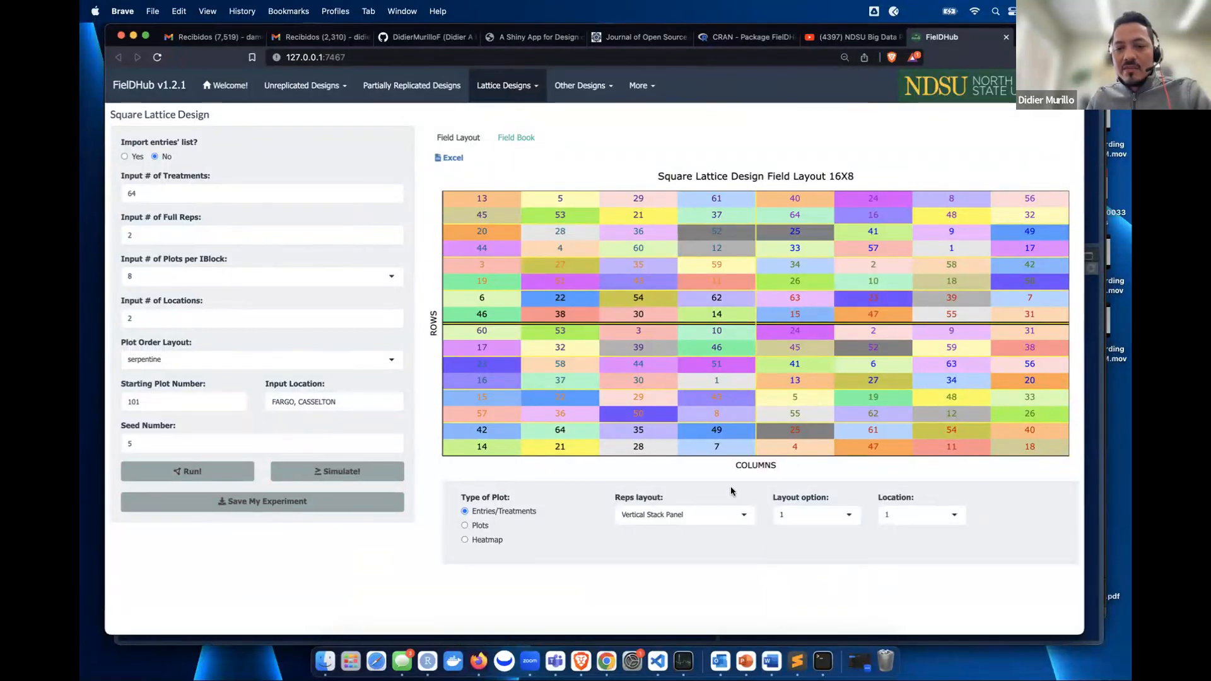
- Show location 2's layout with both reps side by side as an 8X16 map
click(921, 516)
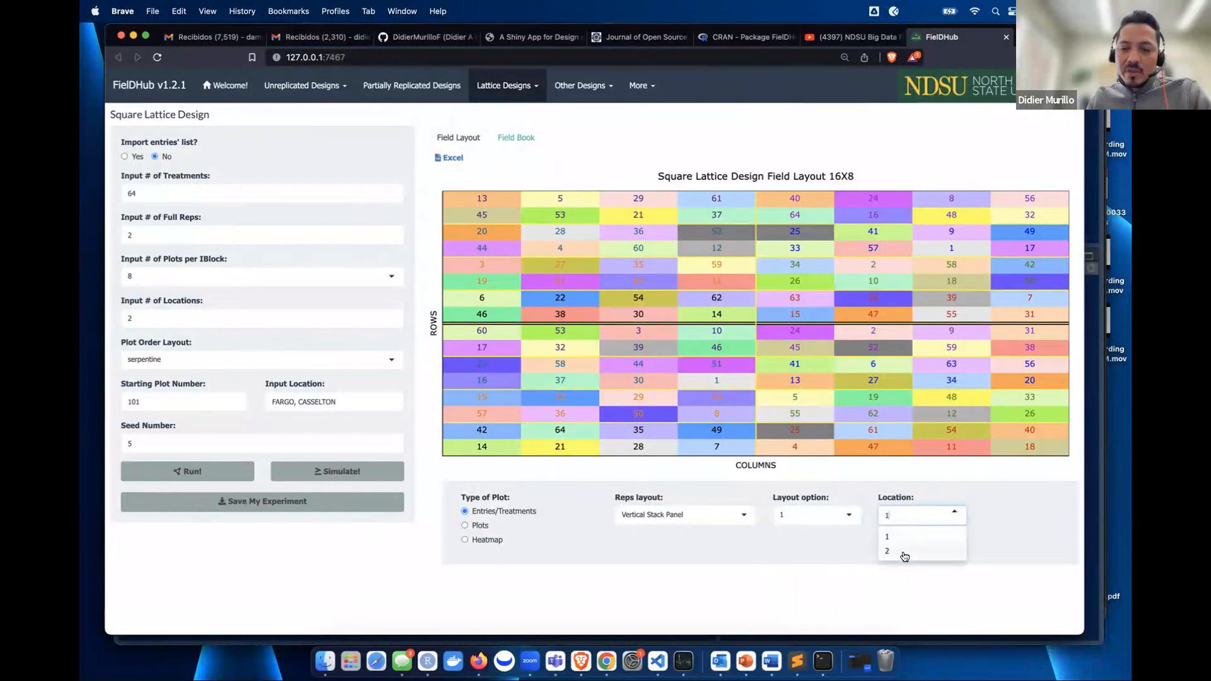
click(903, 551)
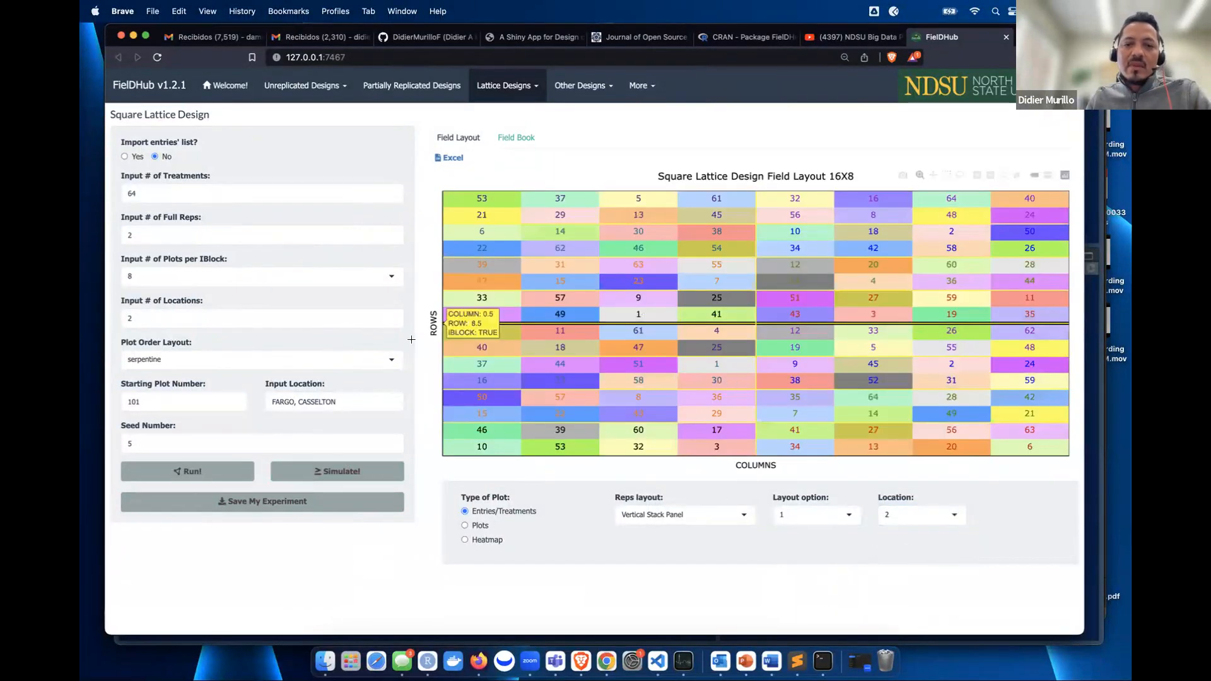
click(907, 517)
click(903, 536)
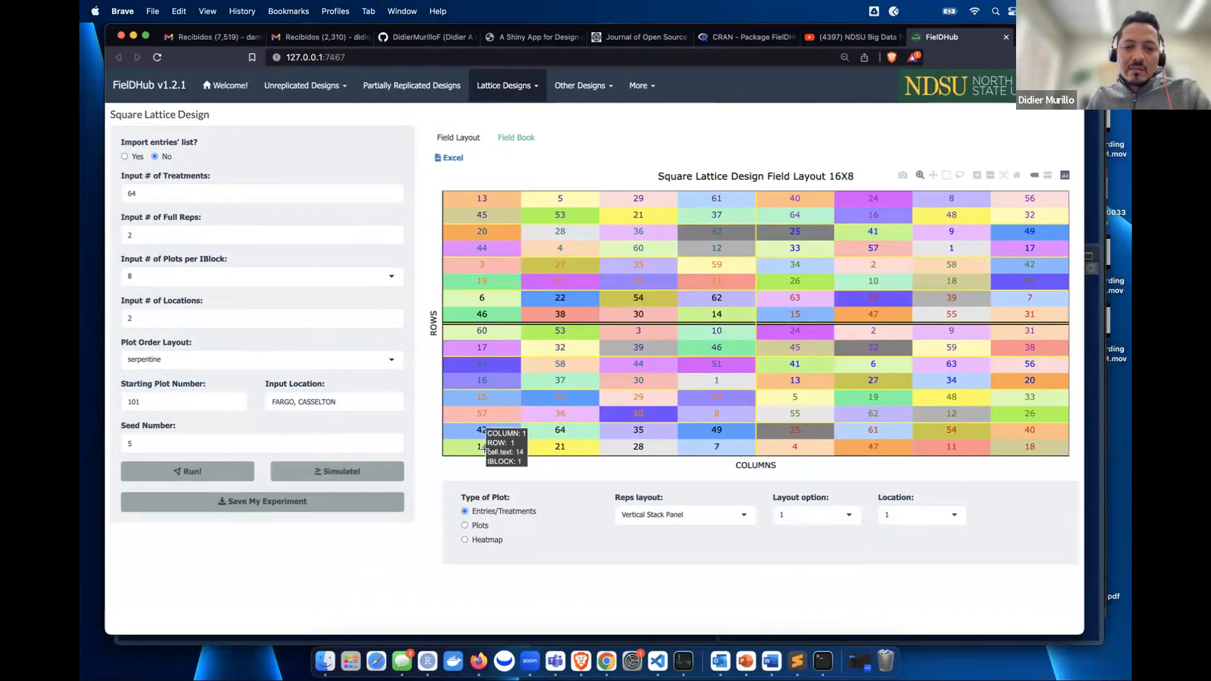
click(921, 512)
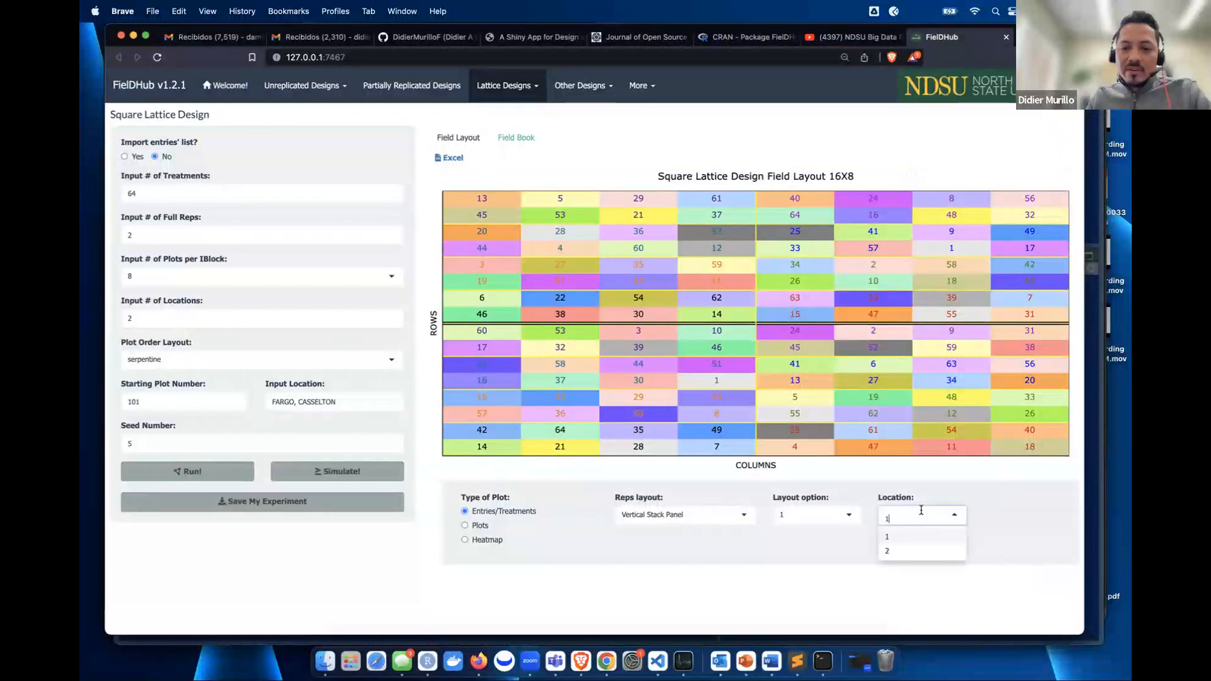
click(888, 550)
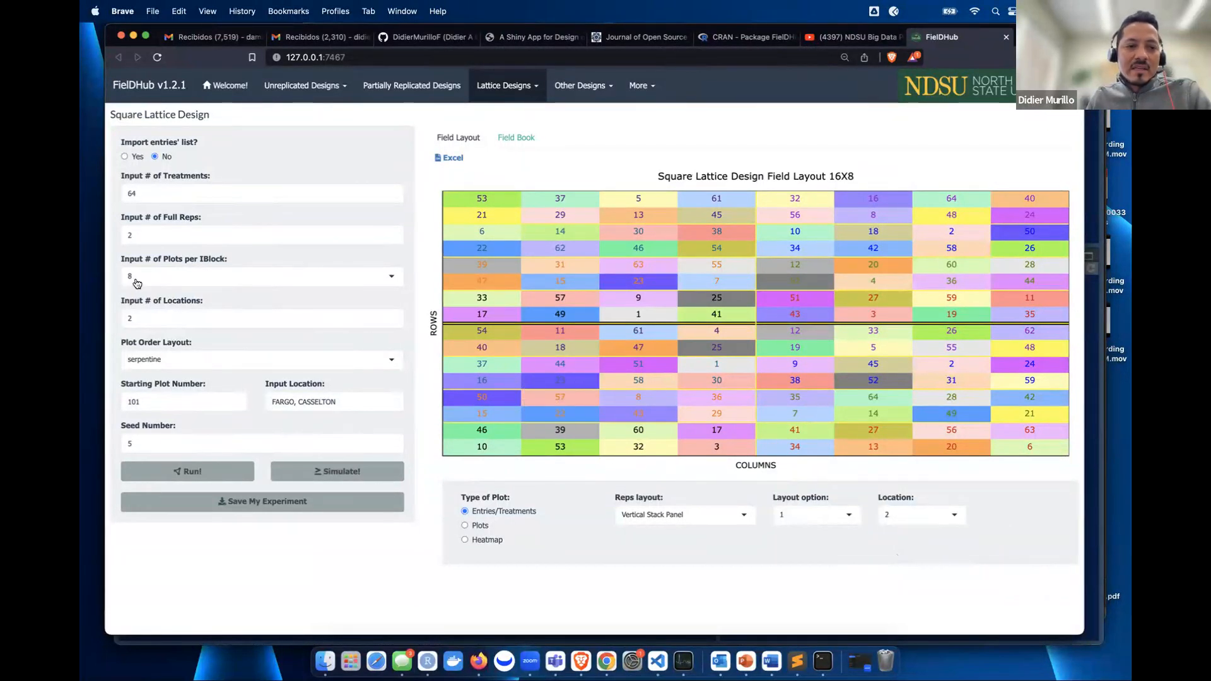
click(668, 517)
click(689, 558)
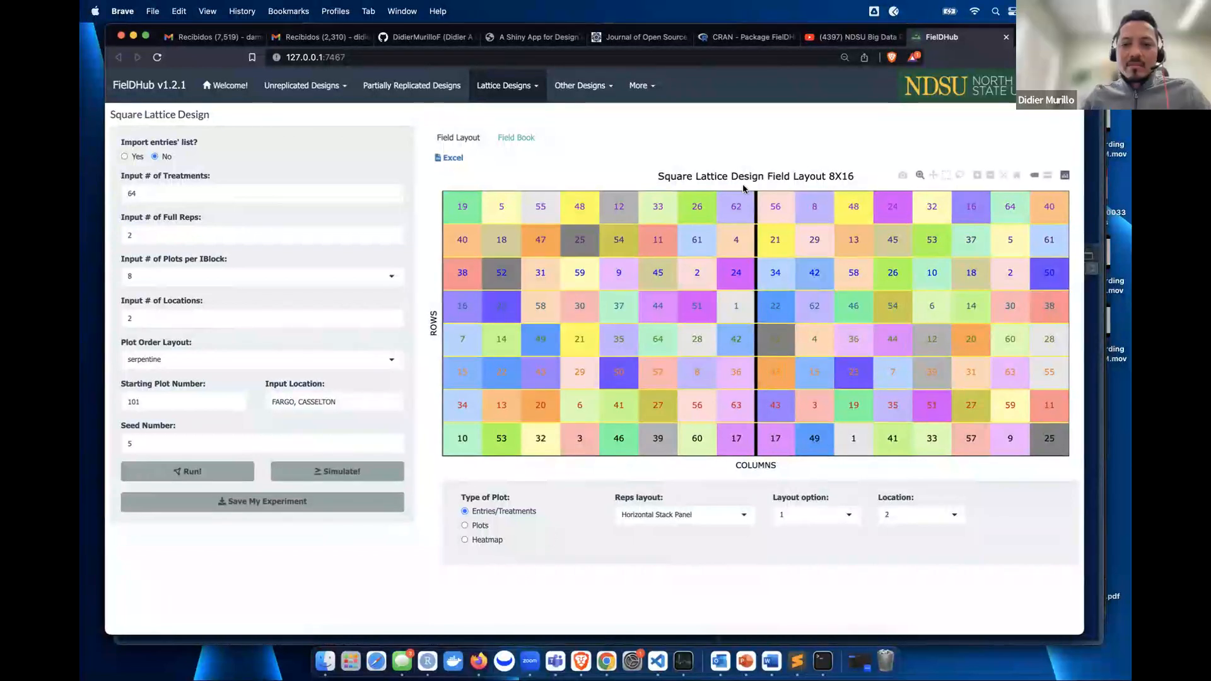
- Export the field layout as Square_Lattice_Layout2023-03-03.csv and open the downloaded file
click(453, 160)
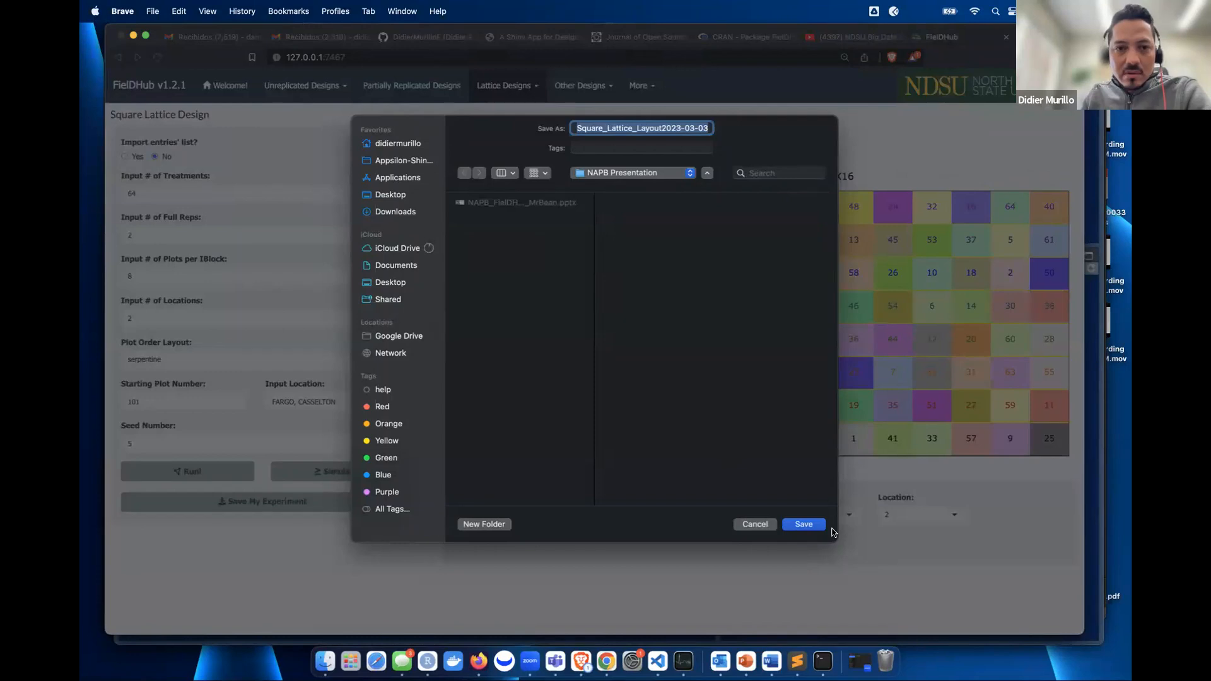
click(804, 524)
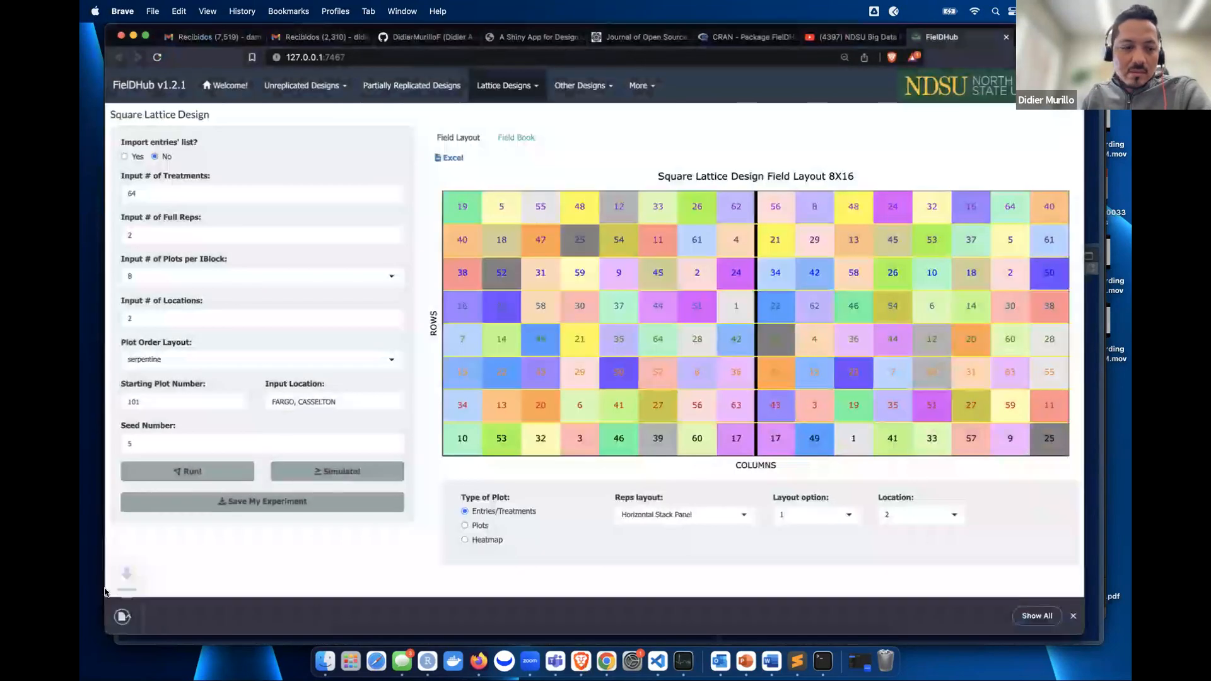
click(142, 618)
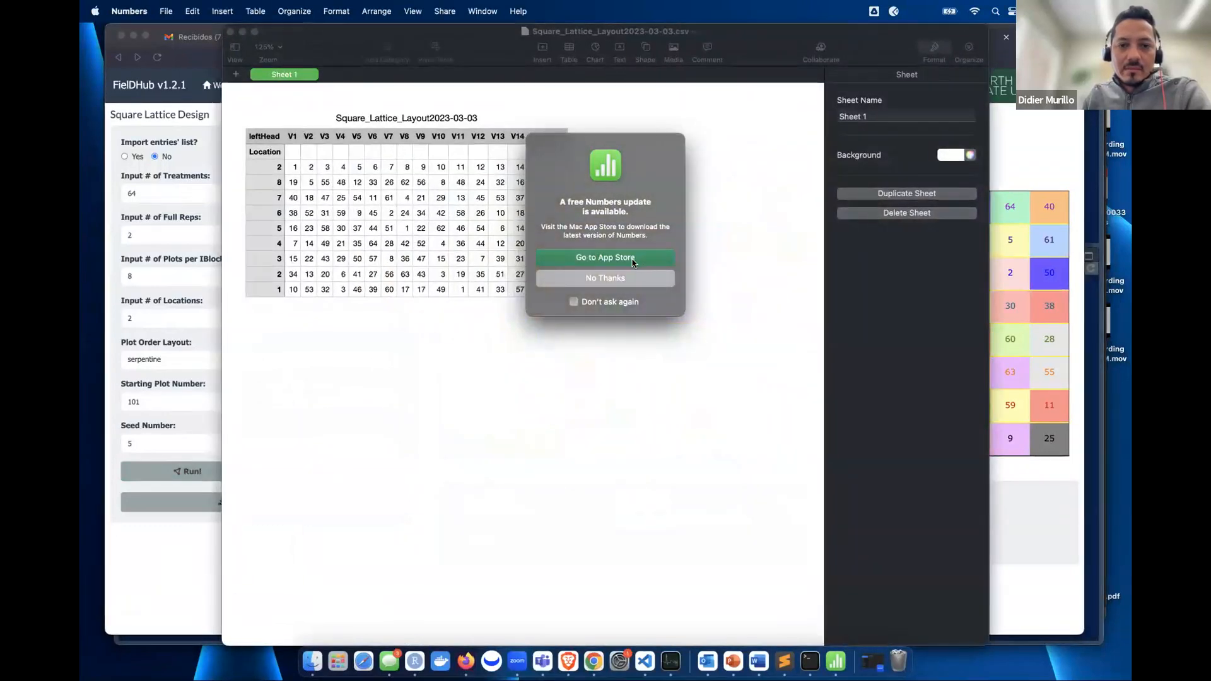
- Dismiss Numbers prompts, inspect cells A3–E3, sum entries B4:Q11, then close Numbers
click(605, 277)
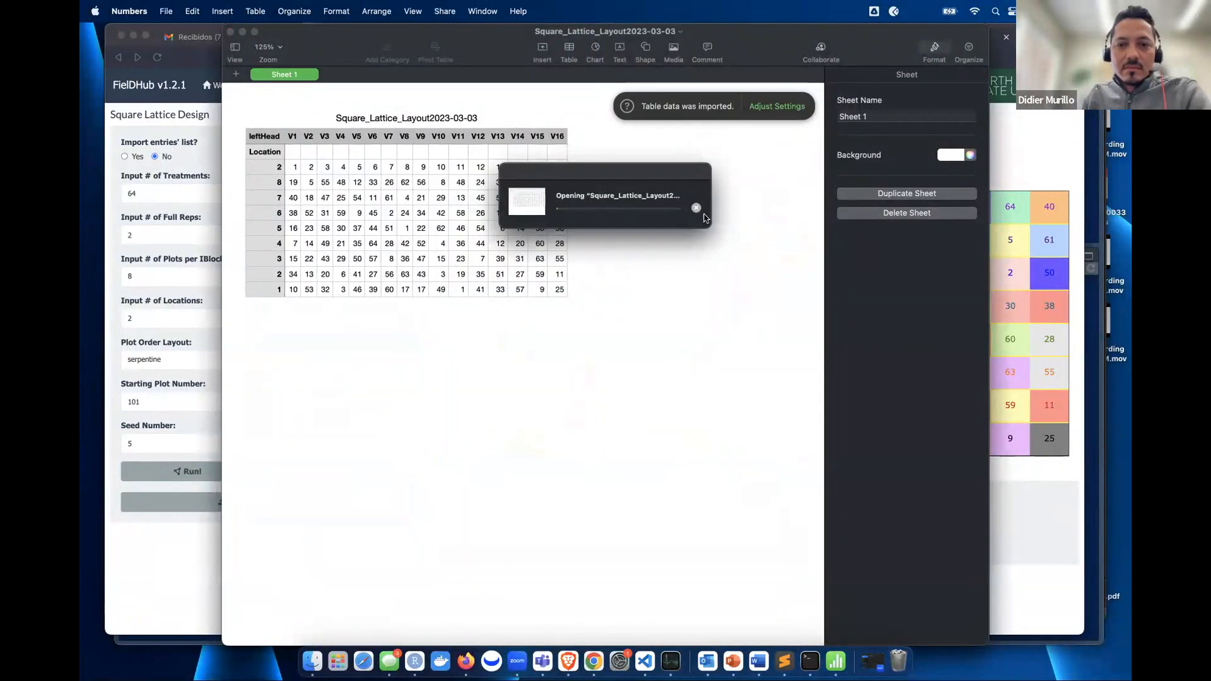
click(696, 208)
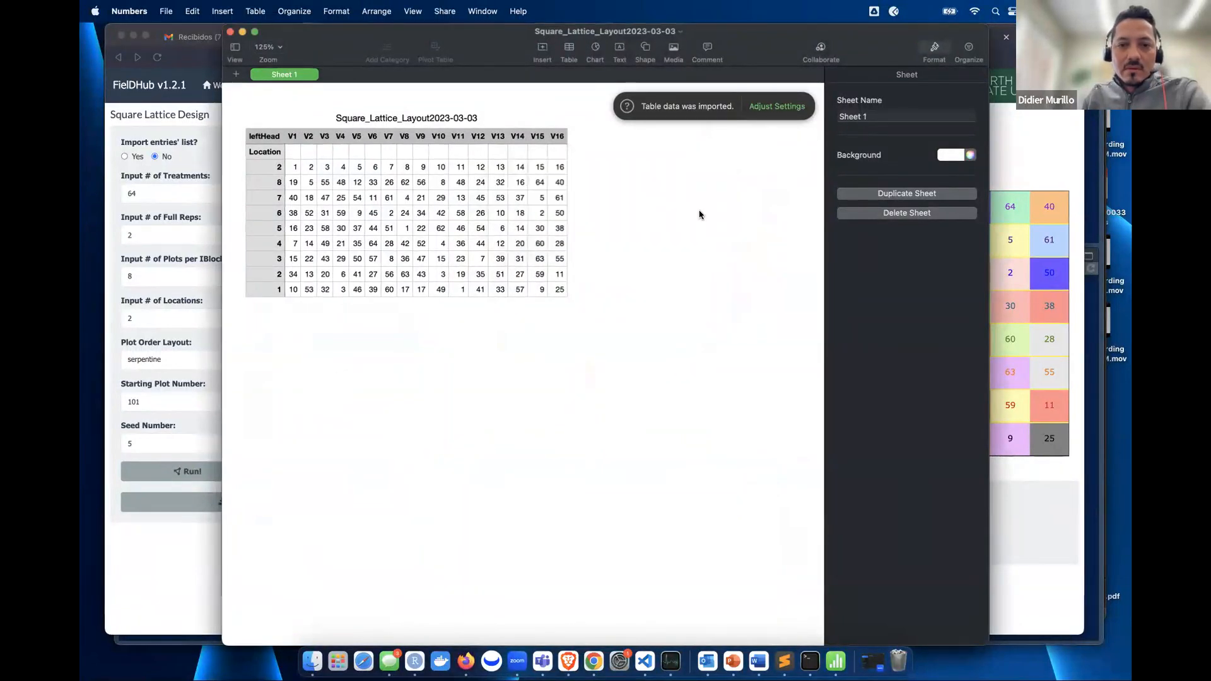
click(312, 279)
click(335, 171)
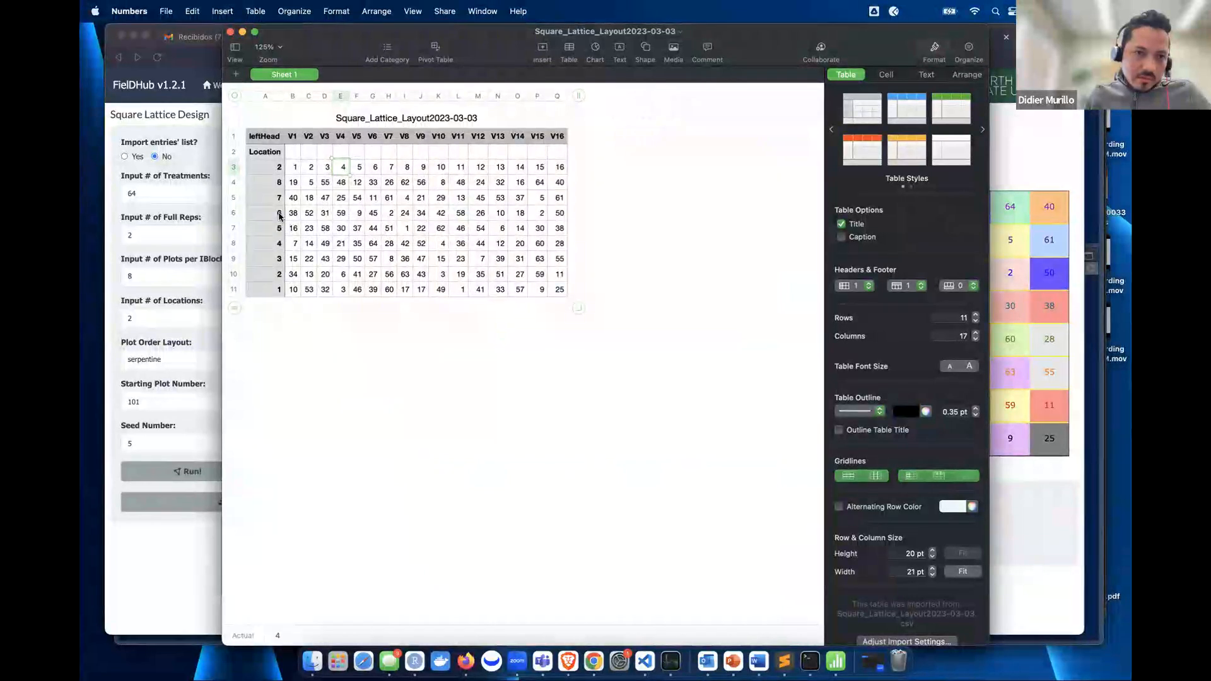
click(281, 168)
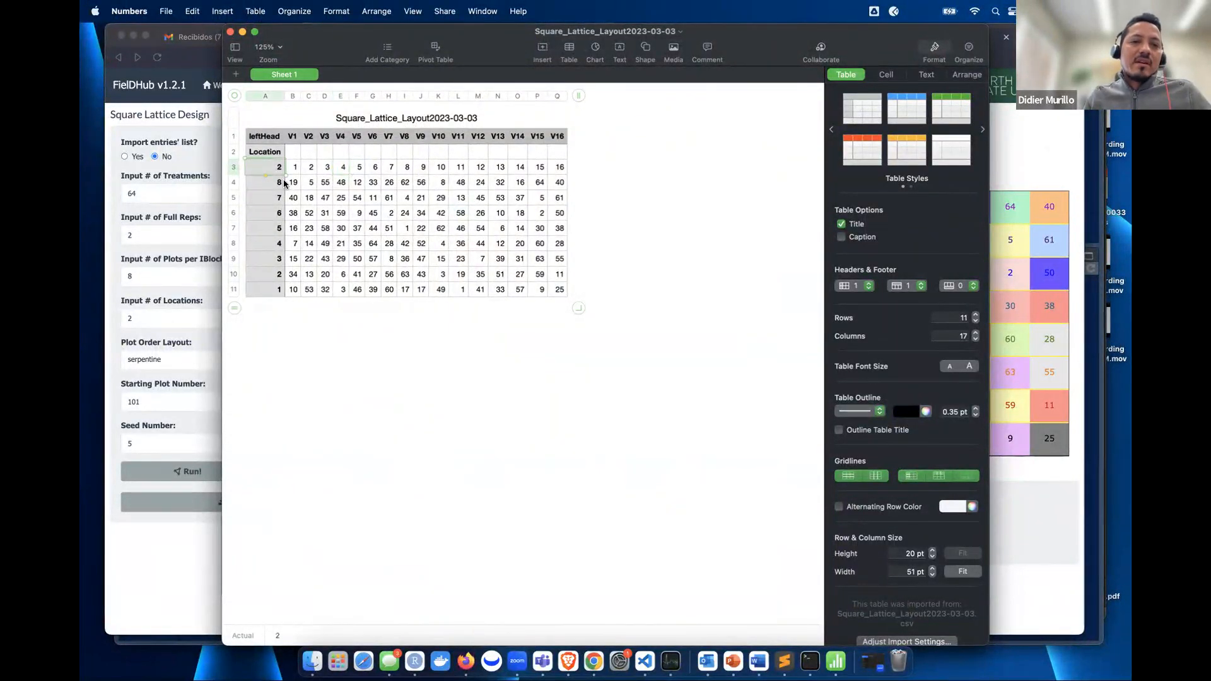
click(294, 168)
click(312, 170)
click(326, 170)
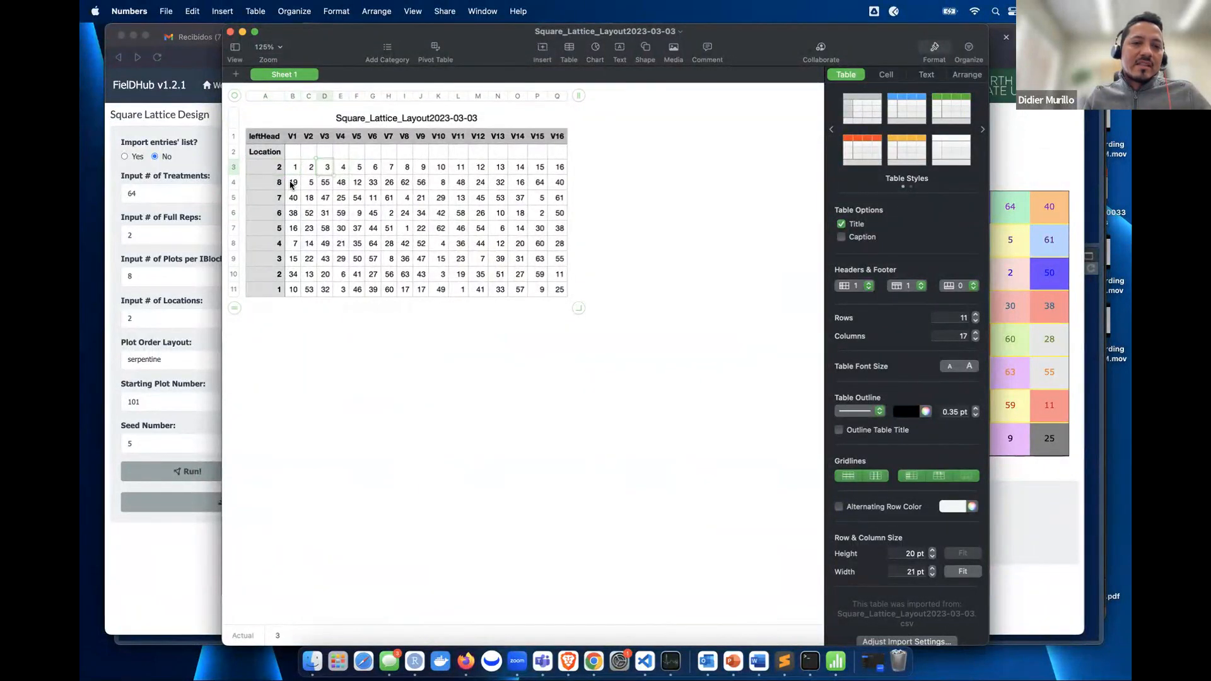
drag(291, 184, 563, 292)
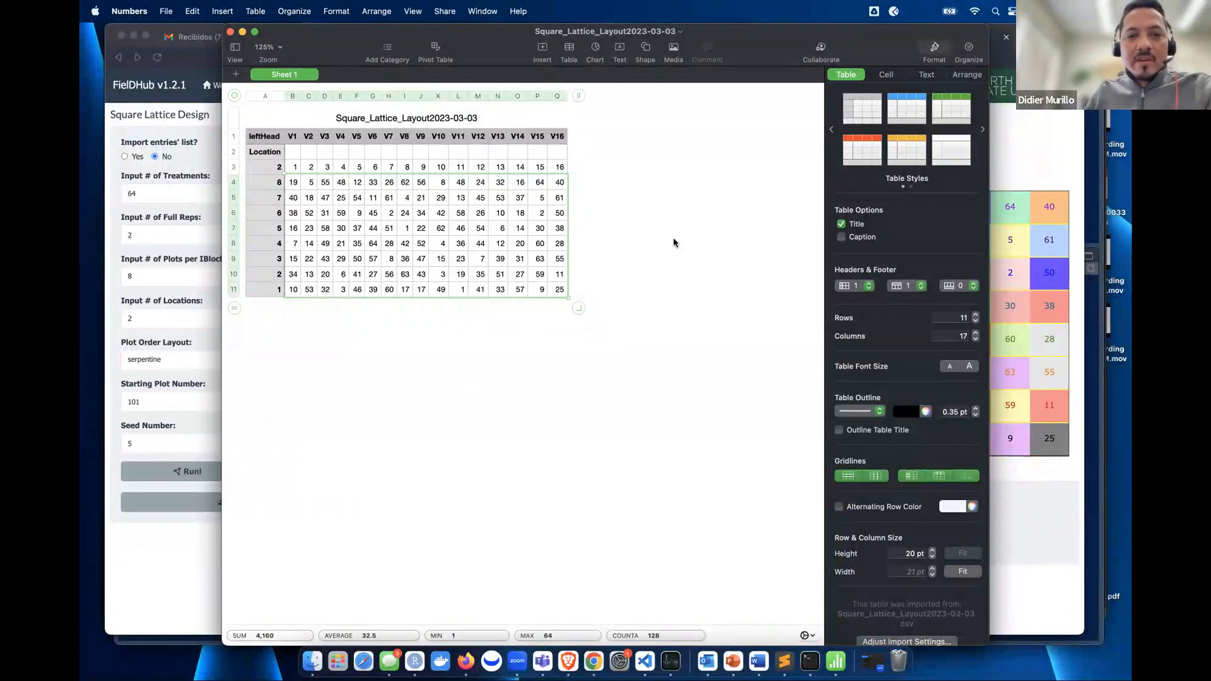
click(231, 32)
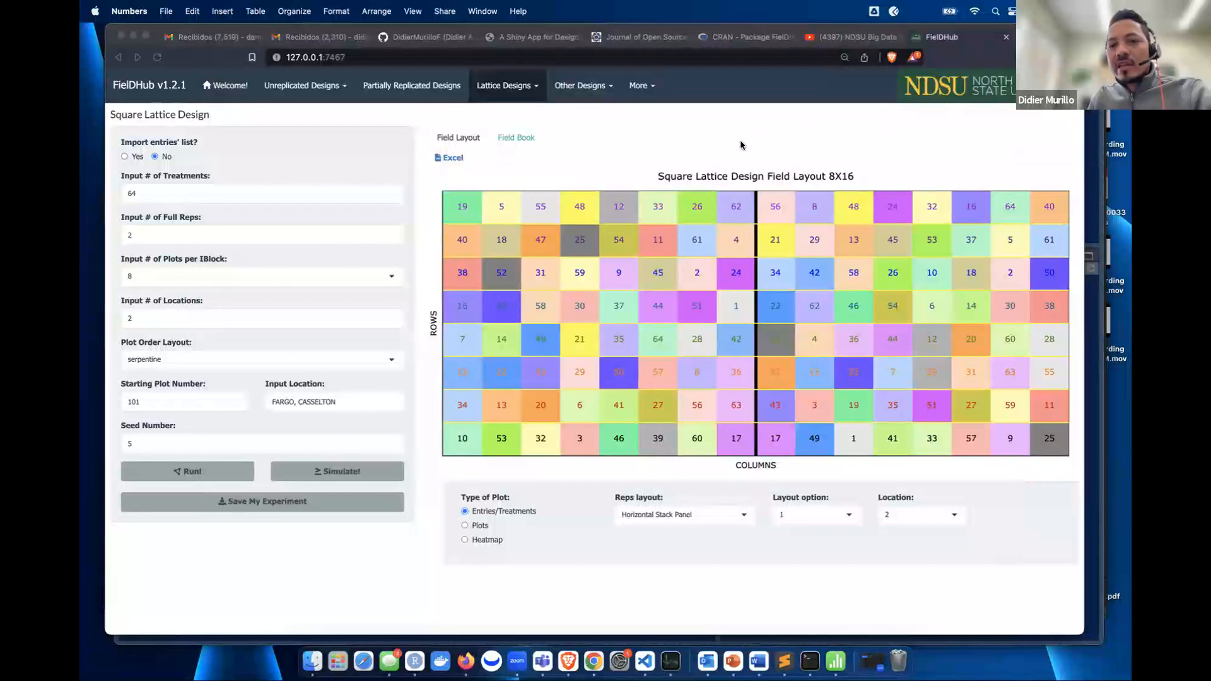
- Download the 8X16 square lattice layout plot as newplot.png and open it
click(978, 152)
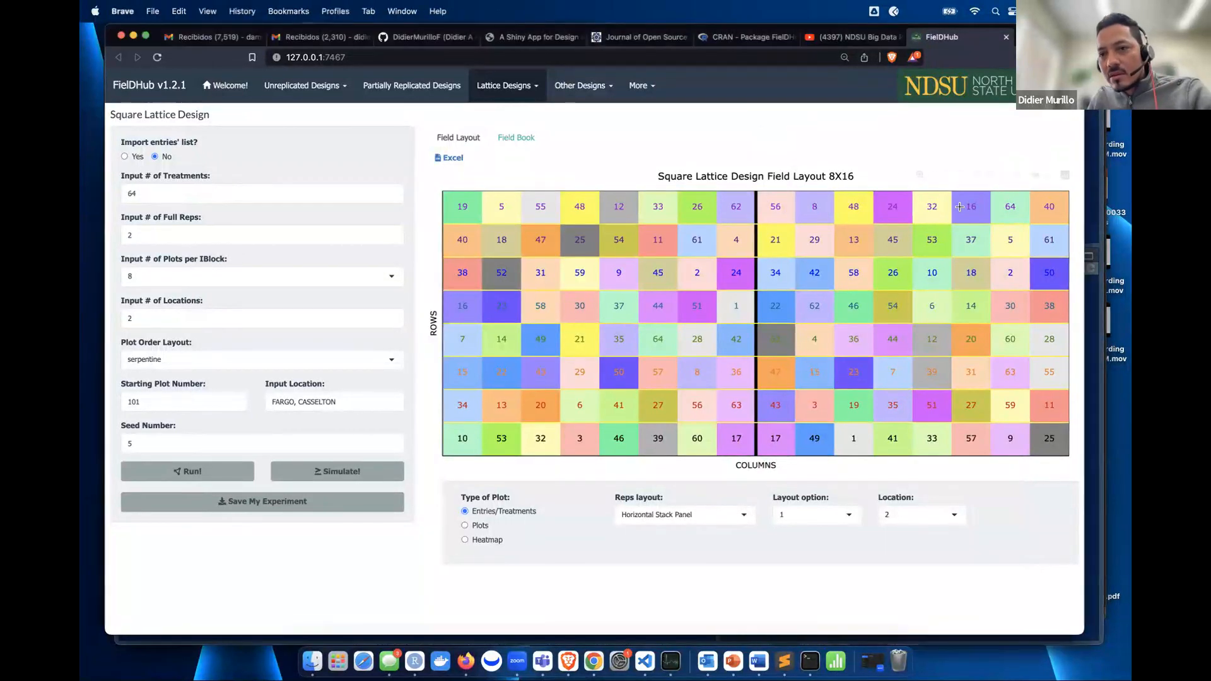
click(903, 183)
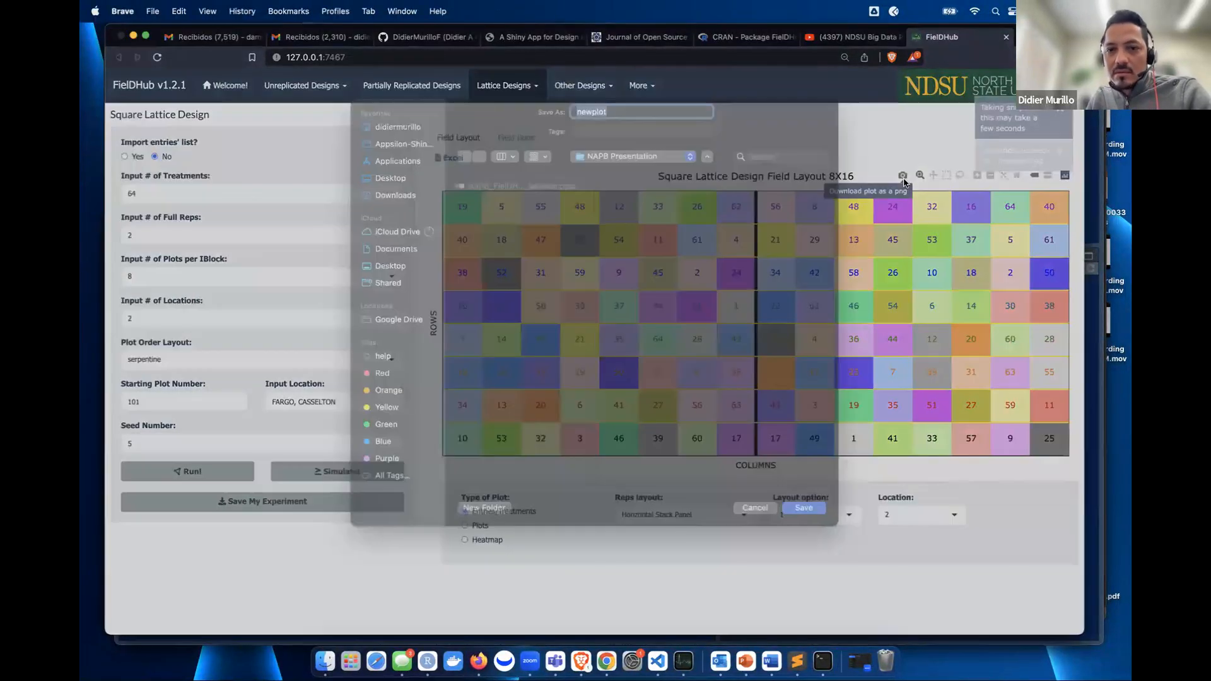
click(800, 526)
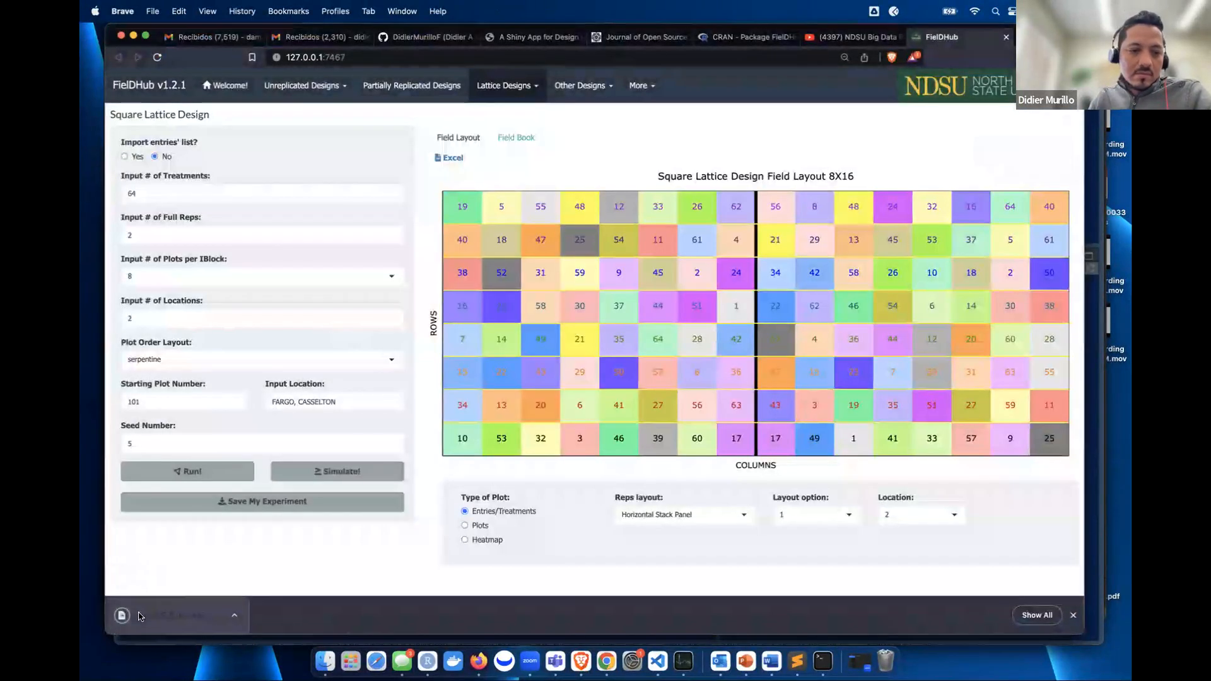
click(140, 614)
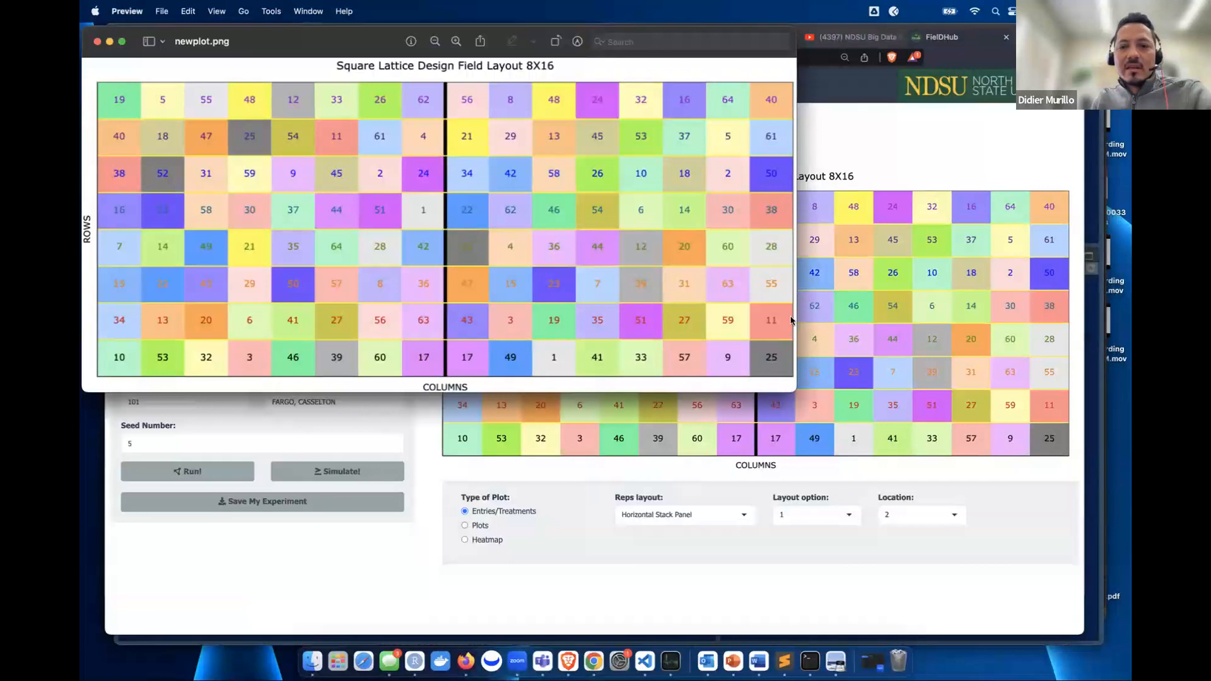
- Enlarge the Preview window showing newplot.png, then close it
drag(795, 392, 805, 406)
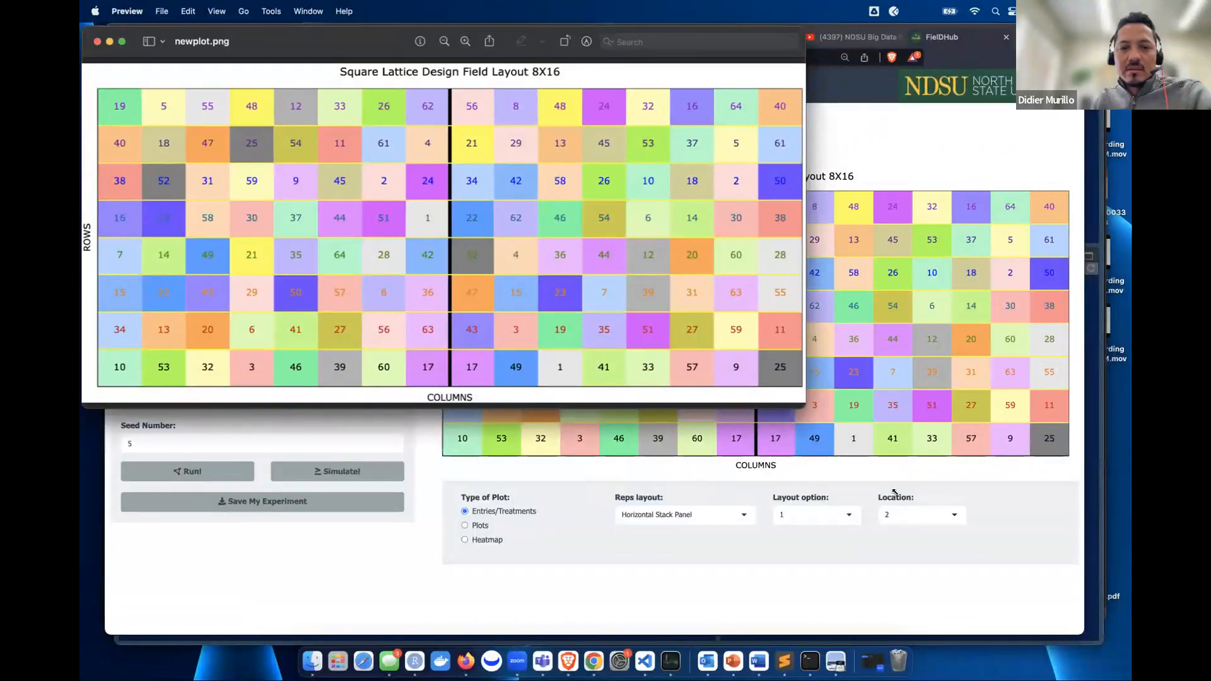
drag(894, 492, 958, 533)
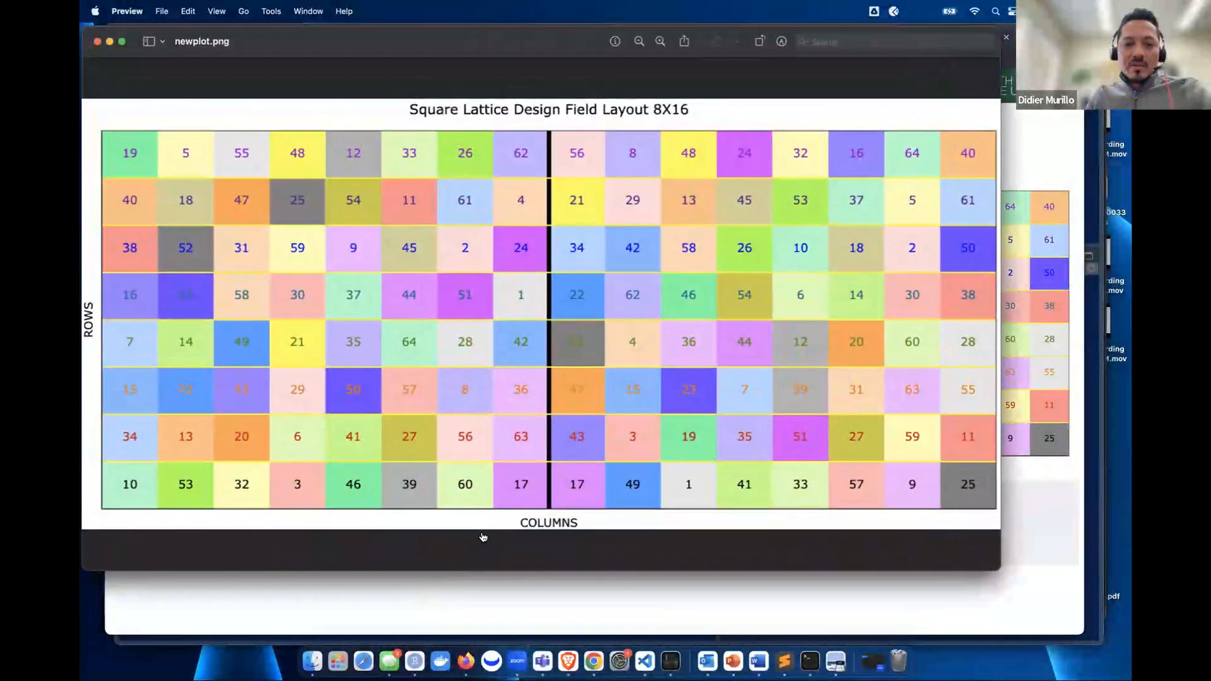
key(super+w)
- Open the square lattice field book and simulate YIELD values between 67 and 100
click(933, 154)
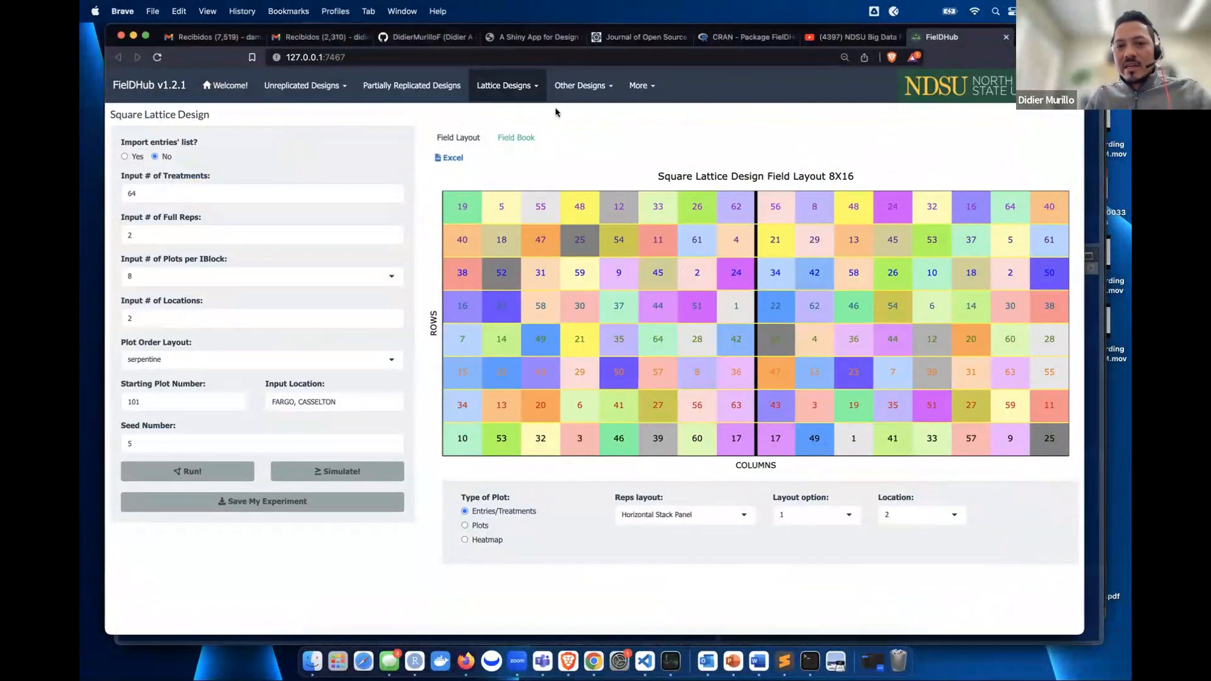
click(522, 140)
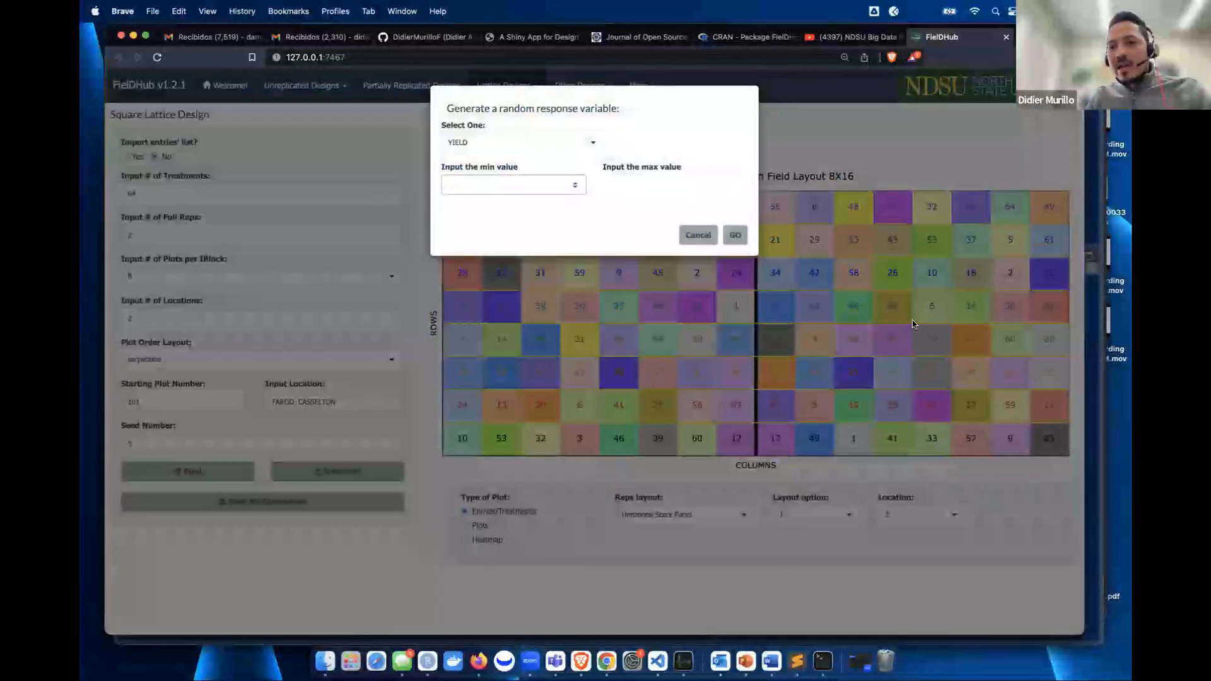
text(67)
key(Tab)
text(100)
click(735, 235)
- Browse the 256-entry field book table, then switch to the Rectangular Lattice design
click(464, 540)
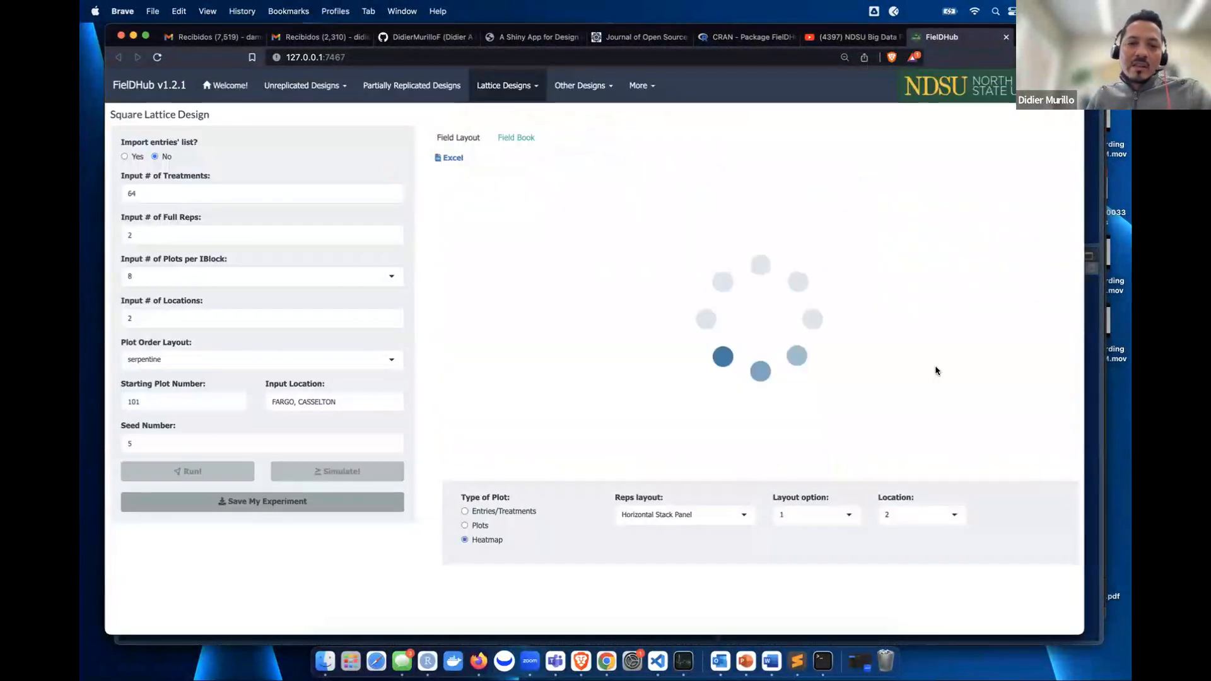
click(516, 138)
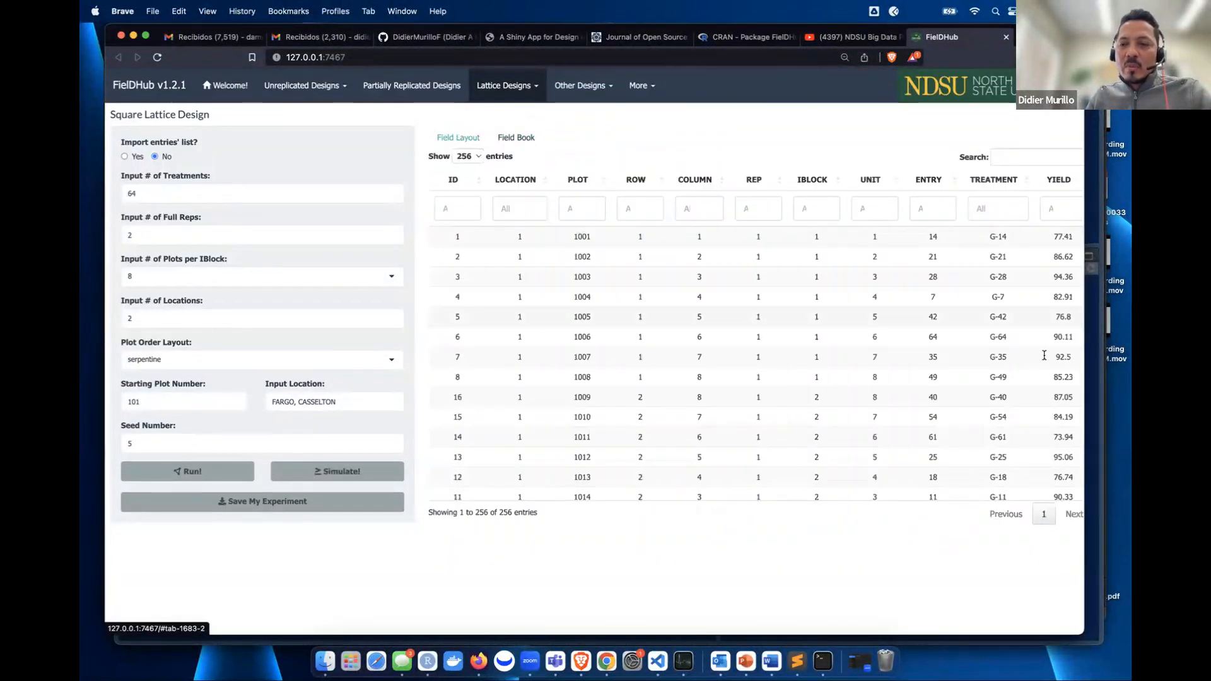
scroll(1047, 352, right, 1)
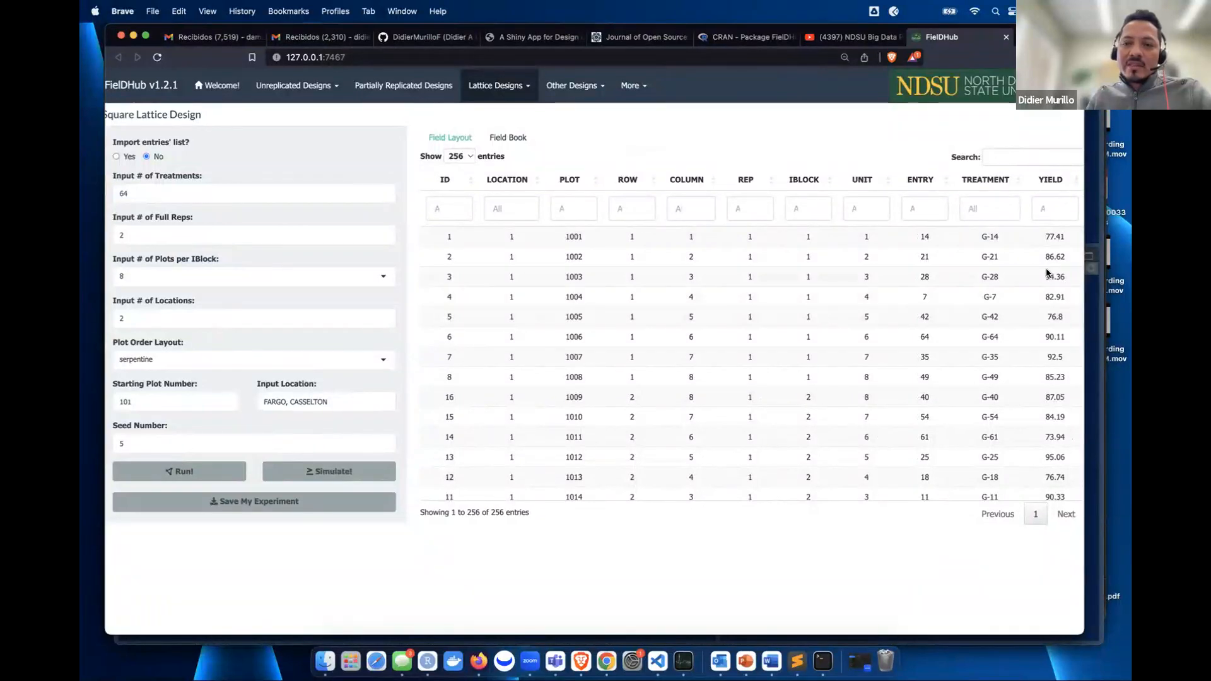
click(522, 96)
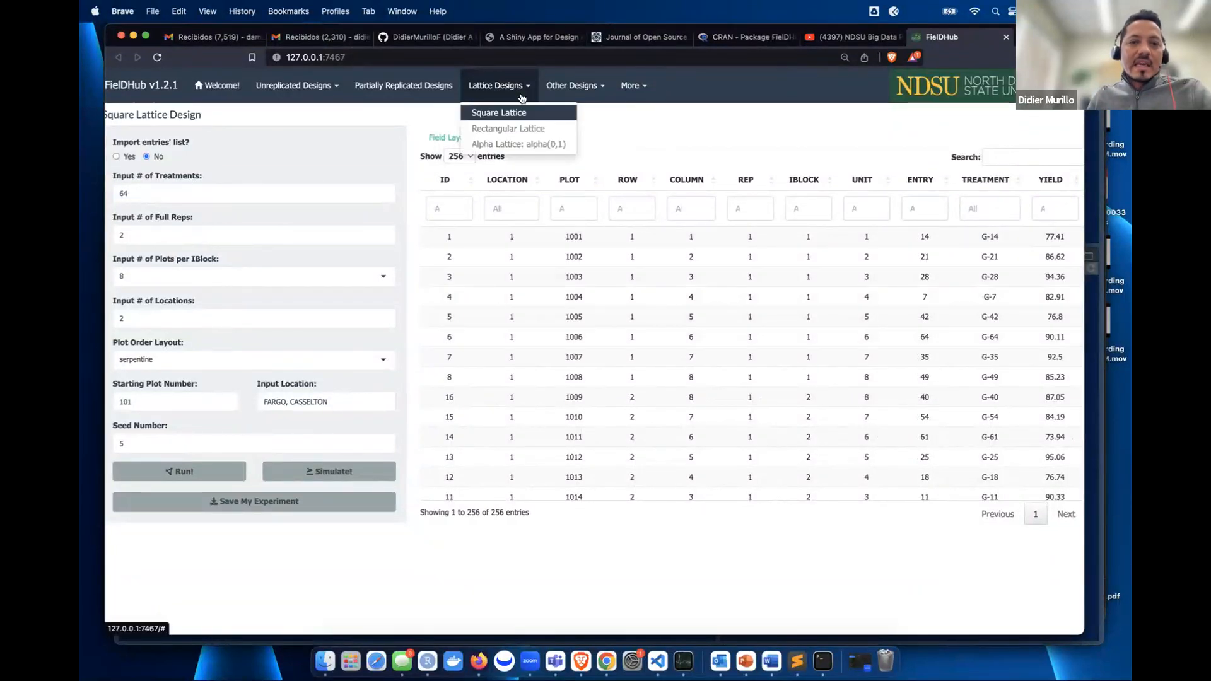
click(516, 130)
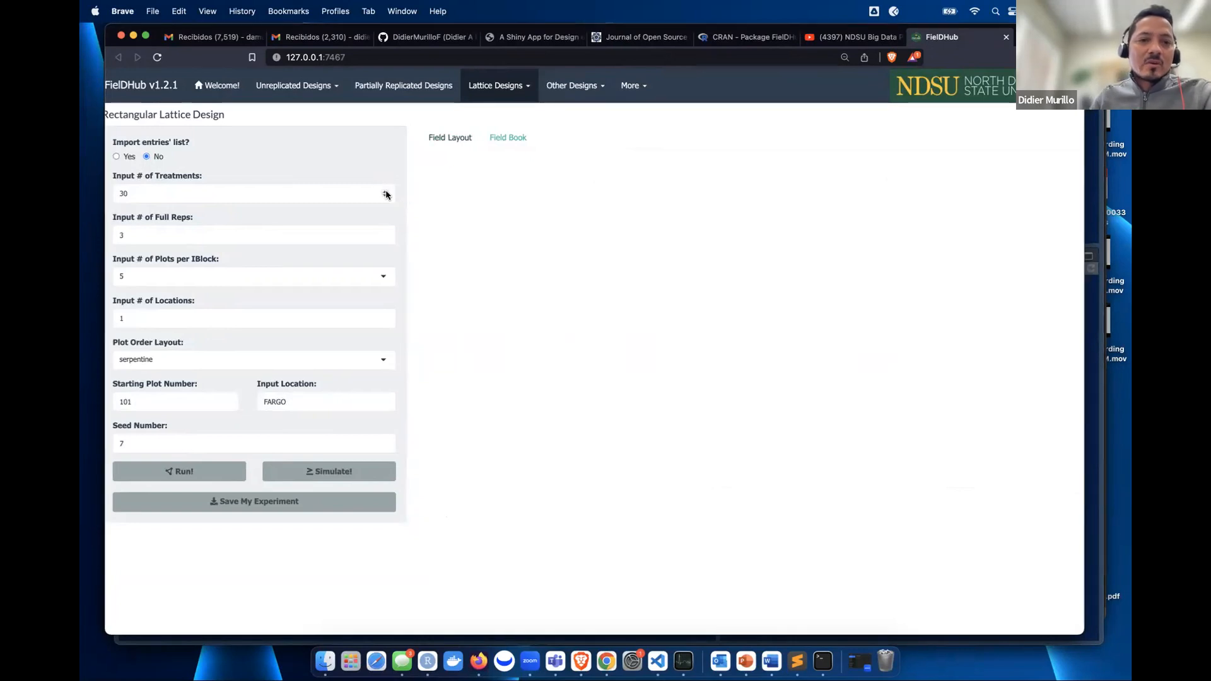
- Generate a rectangular lattice with 56 treatments and 7 plots per incomplete block
click(385, 192)
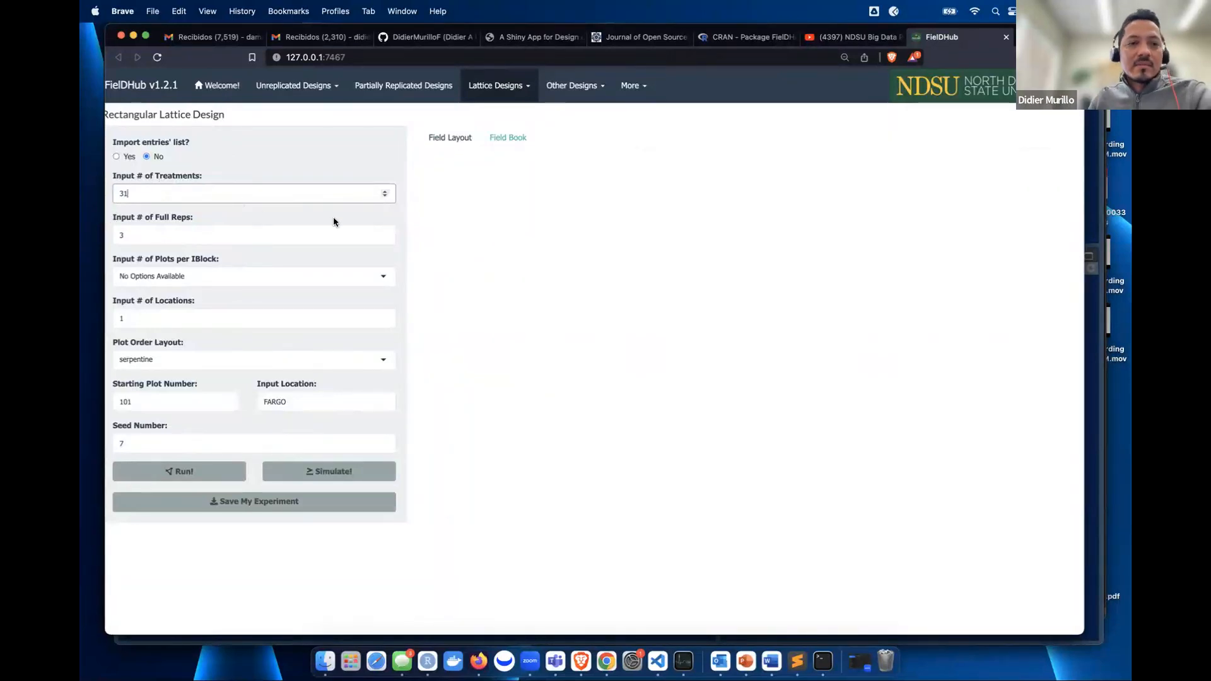
click(384, 191)
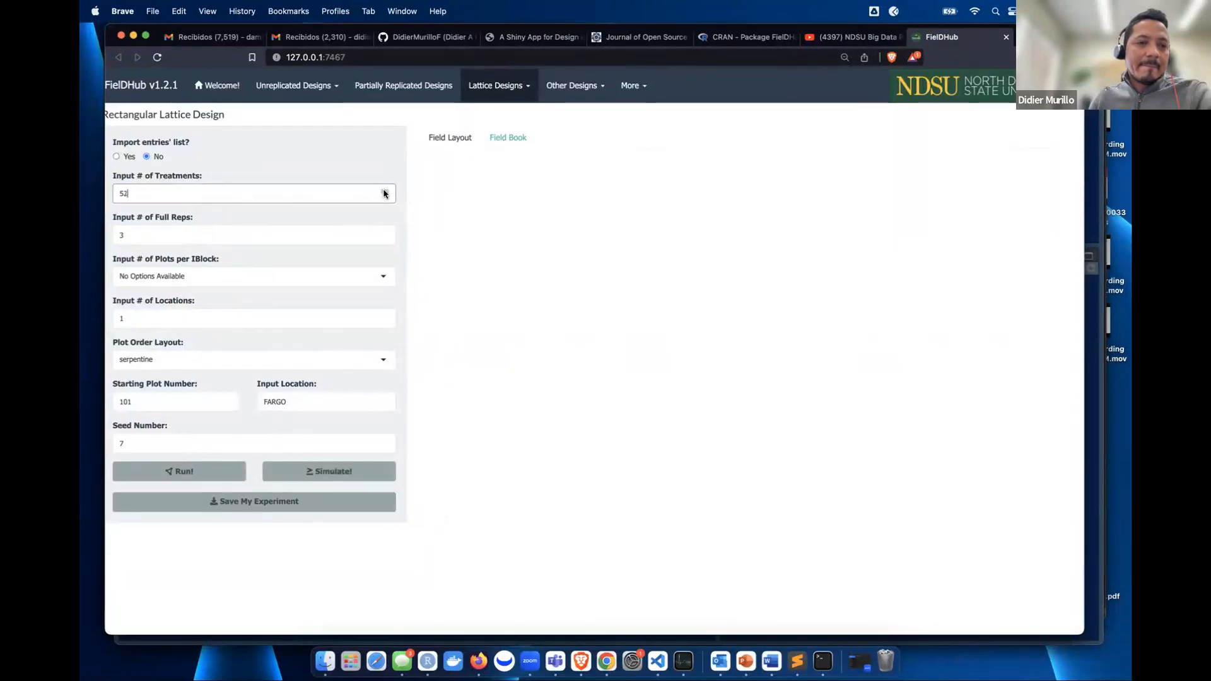
click(384, 191)
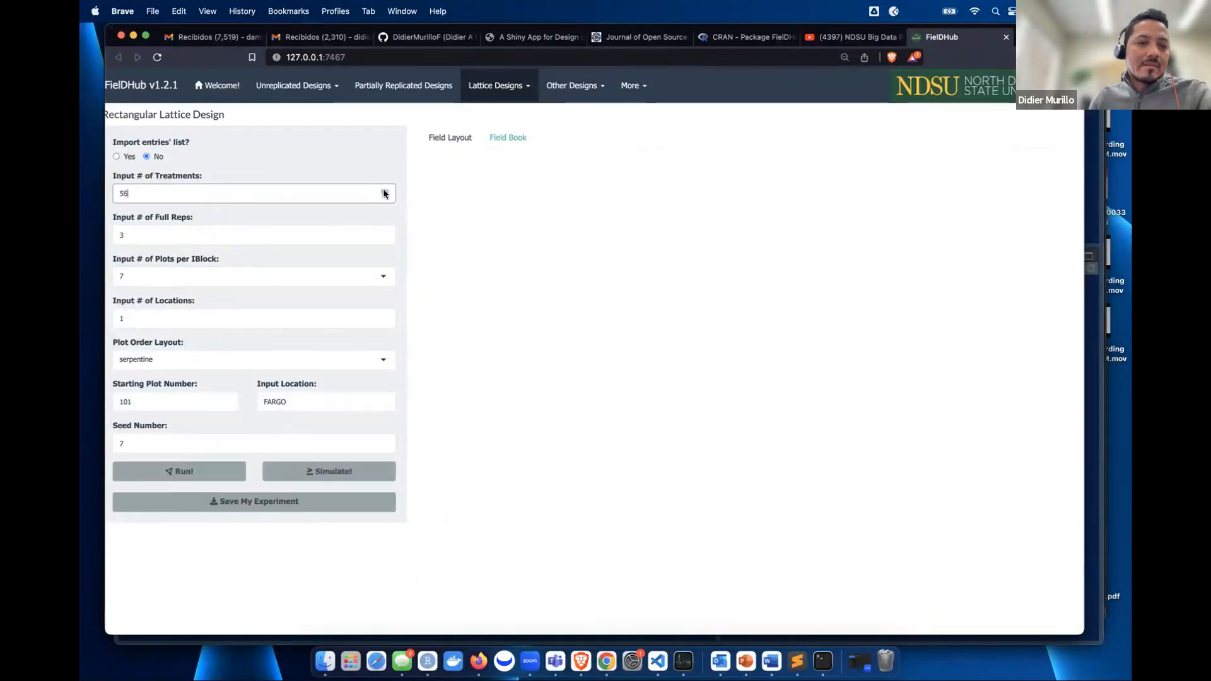
click(159, 273)
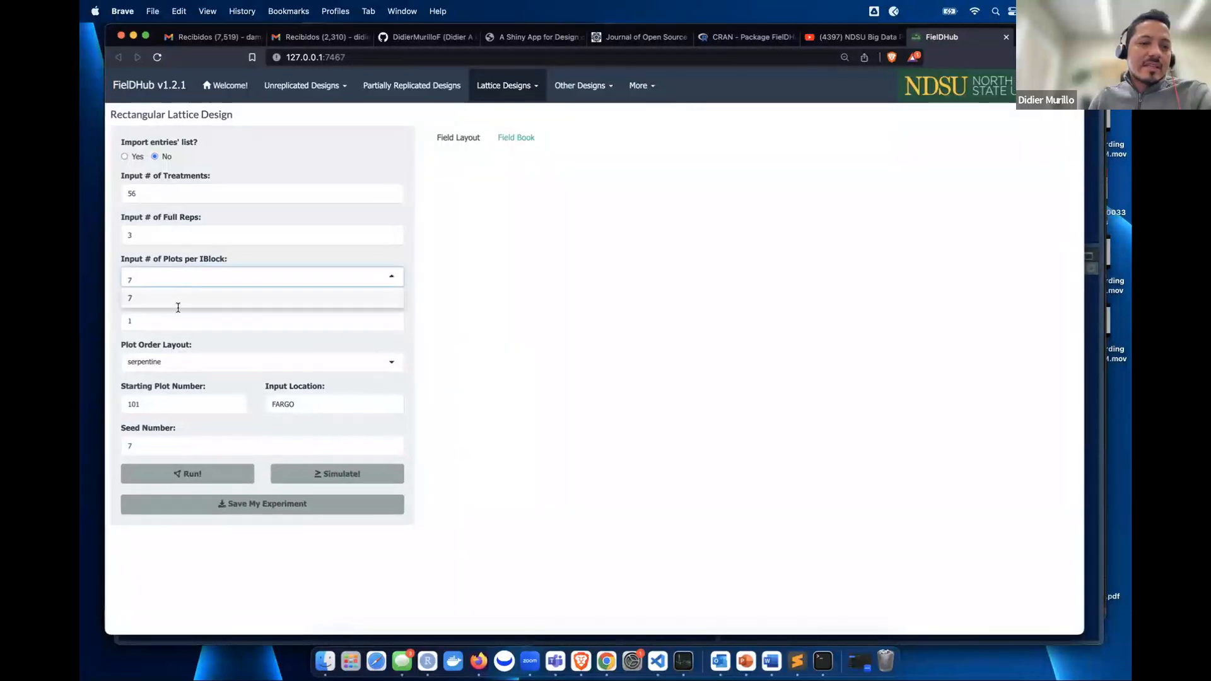
click(280, 158)
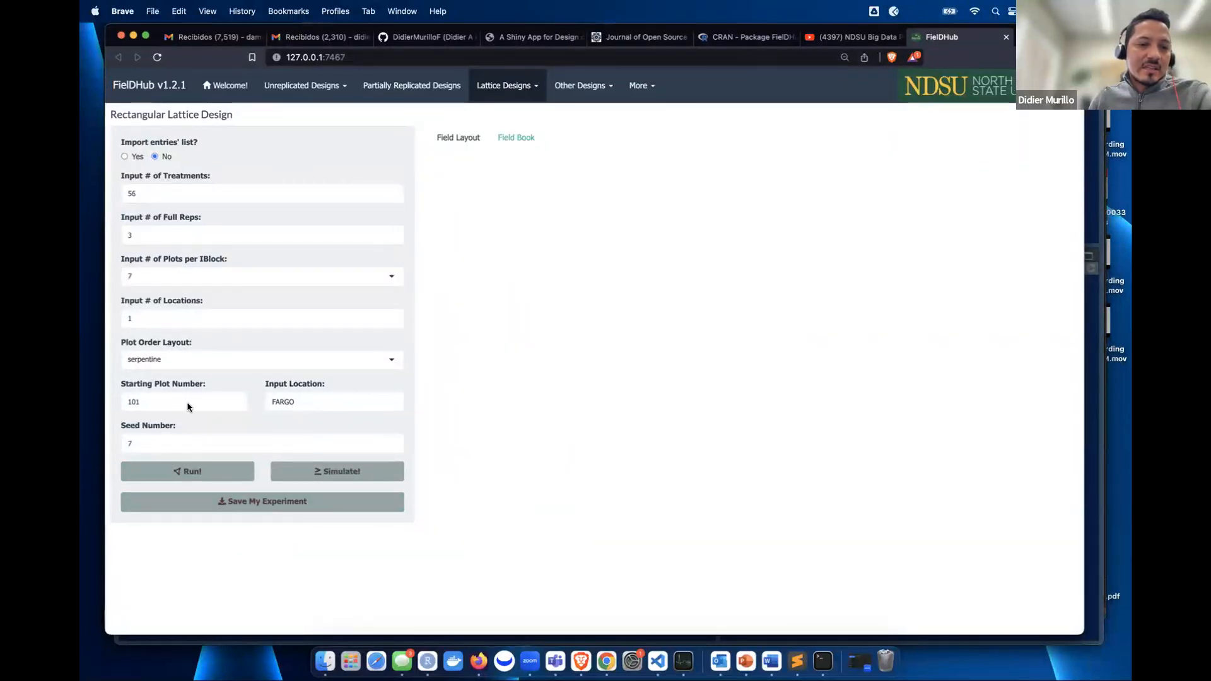
click(200, 475)
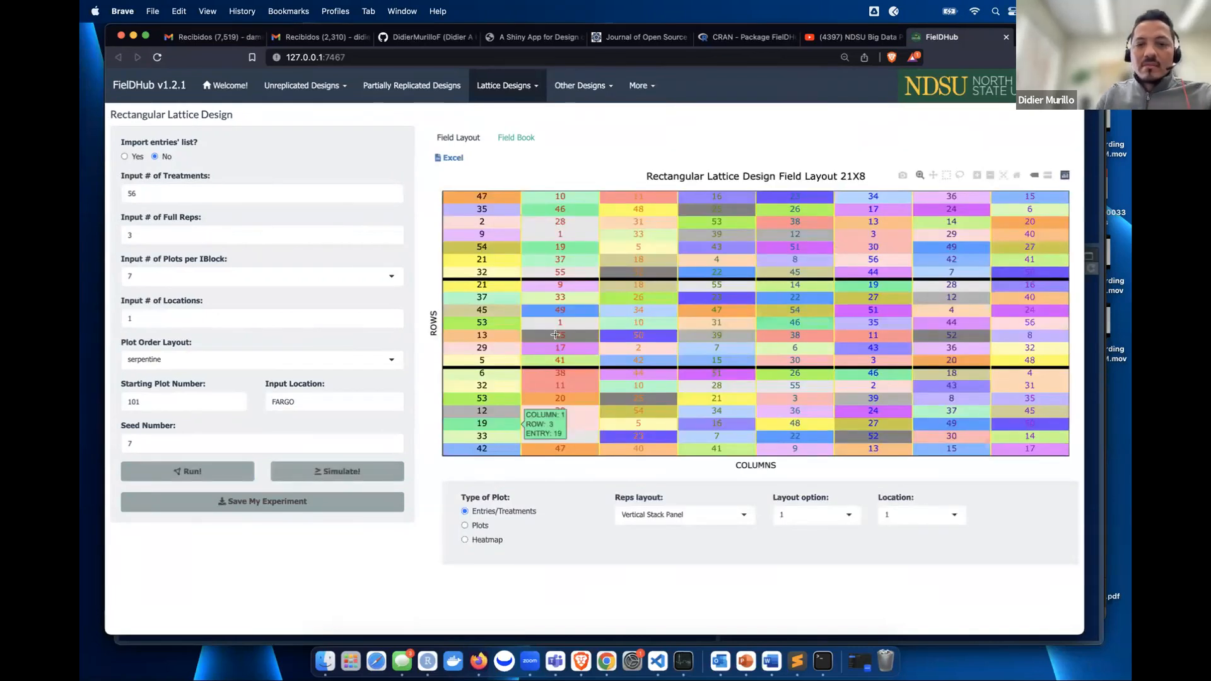
- Show layout option 2 with plot numbers, and dismiss the heatmap data-simulation message
click(804, 522)
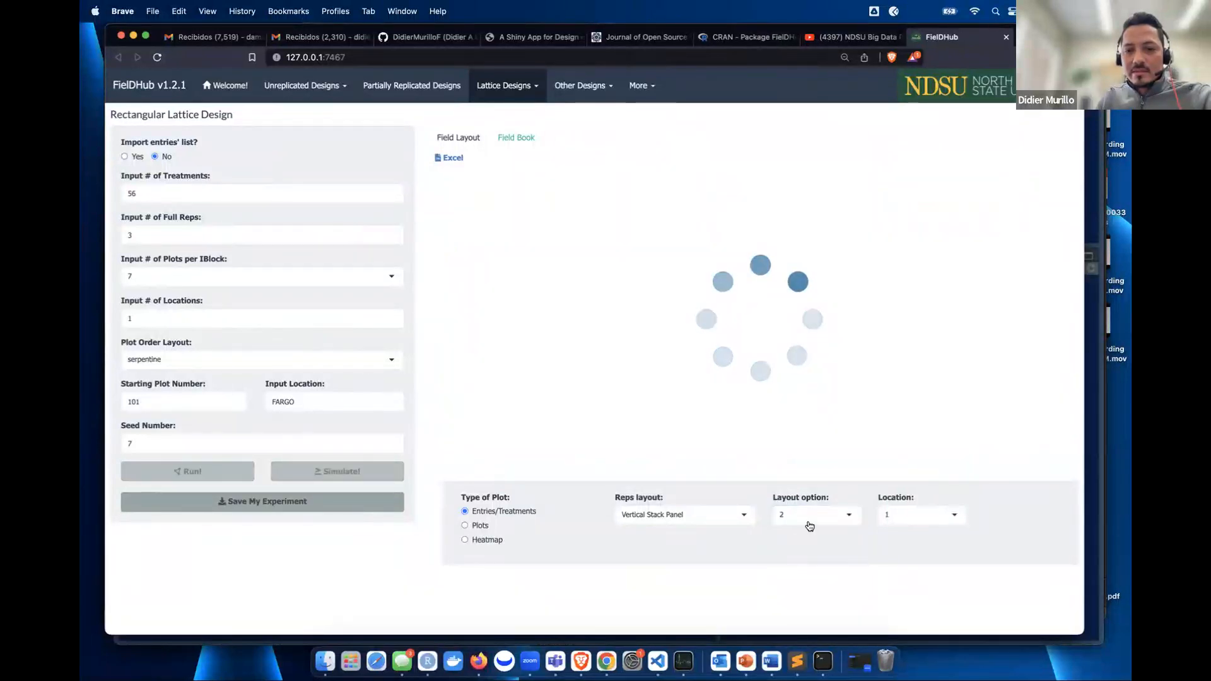
click(807, 521)
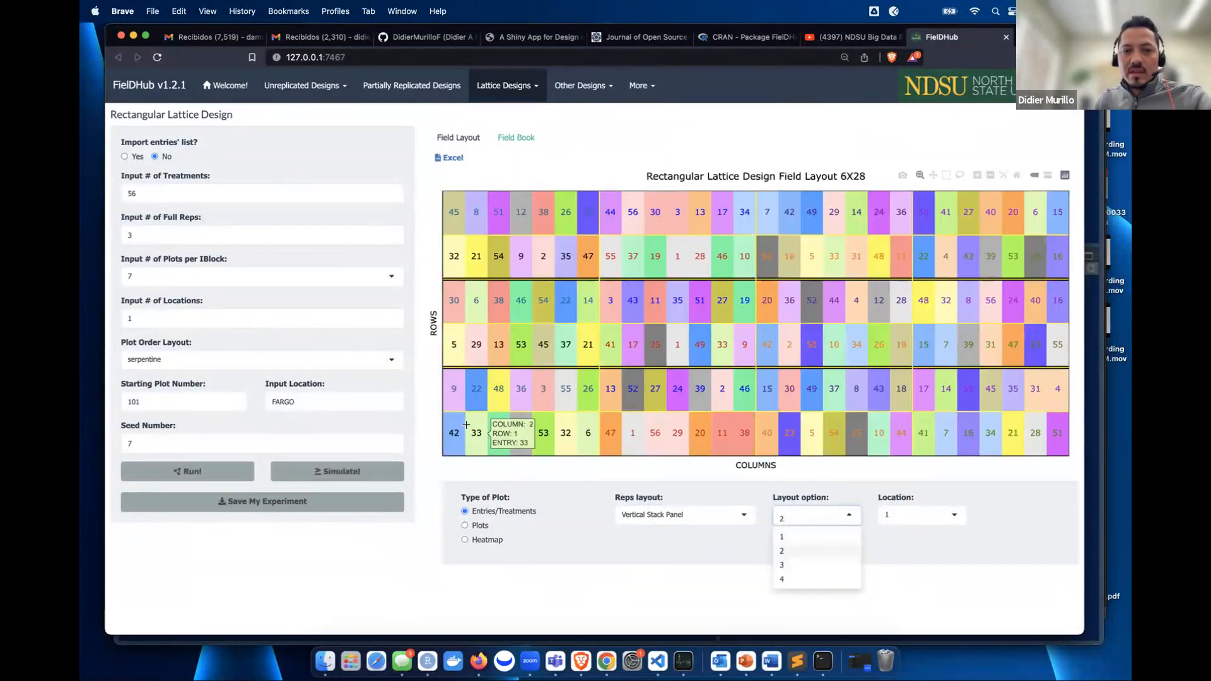
click(478, 524)
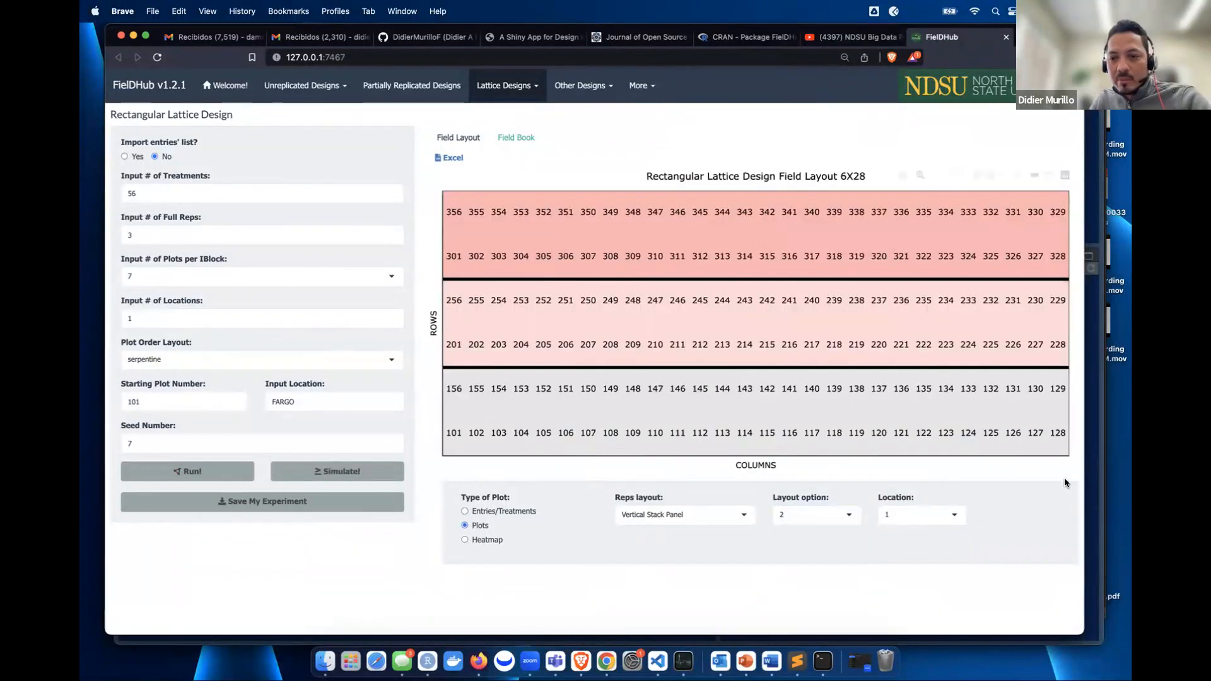
click(485, 544)
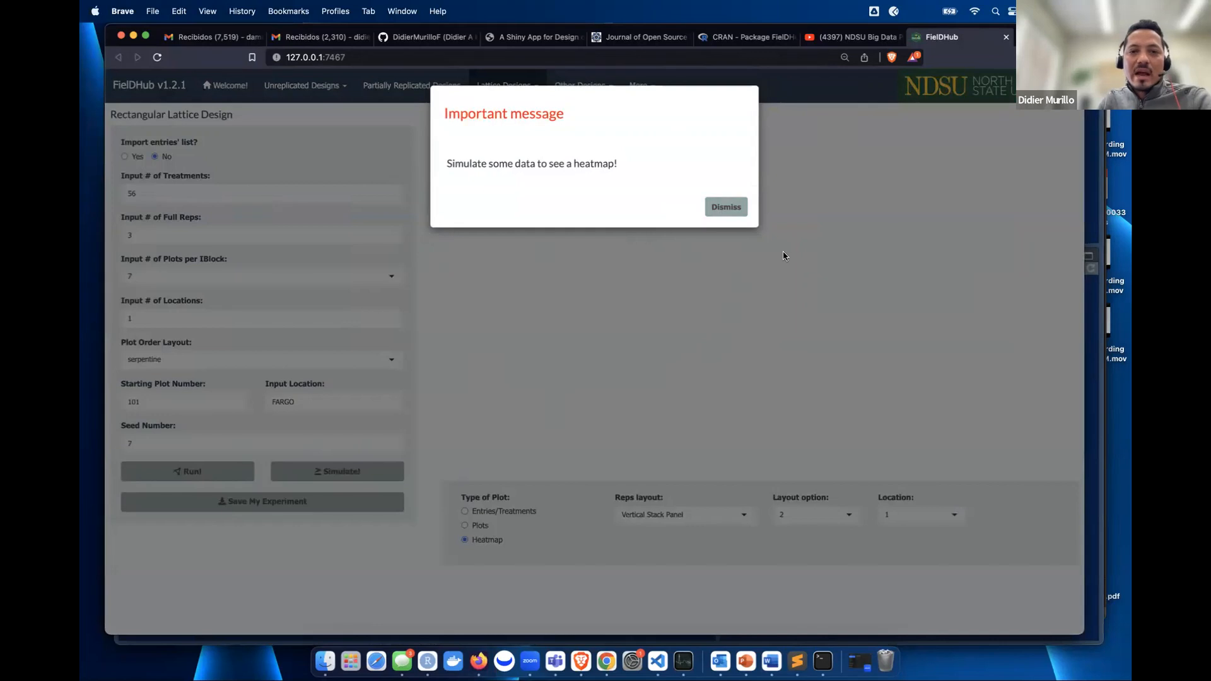
click(725, 209)
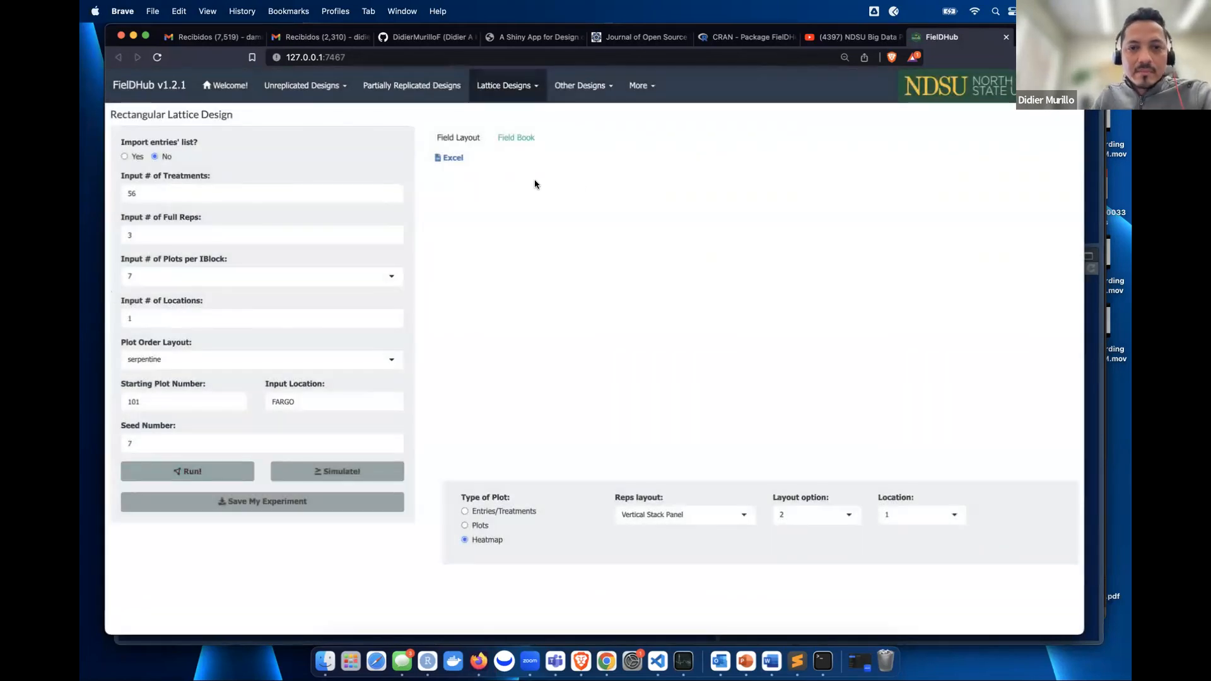
- Review the 168-plot rectangular lattice field book, then return to the Lattice Designs menu
click(526, 138)
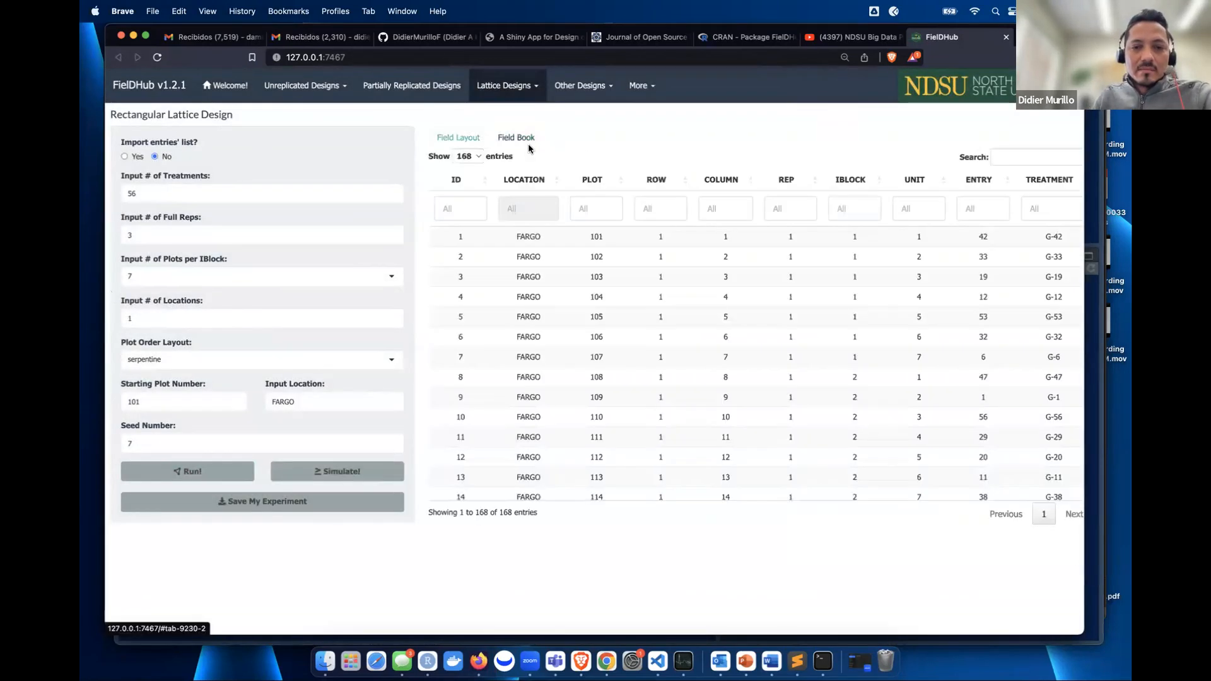
scroll(782, 368, down, 3)
scroll(782, 369, up, 5)
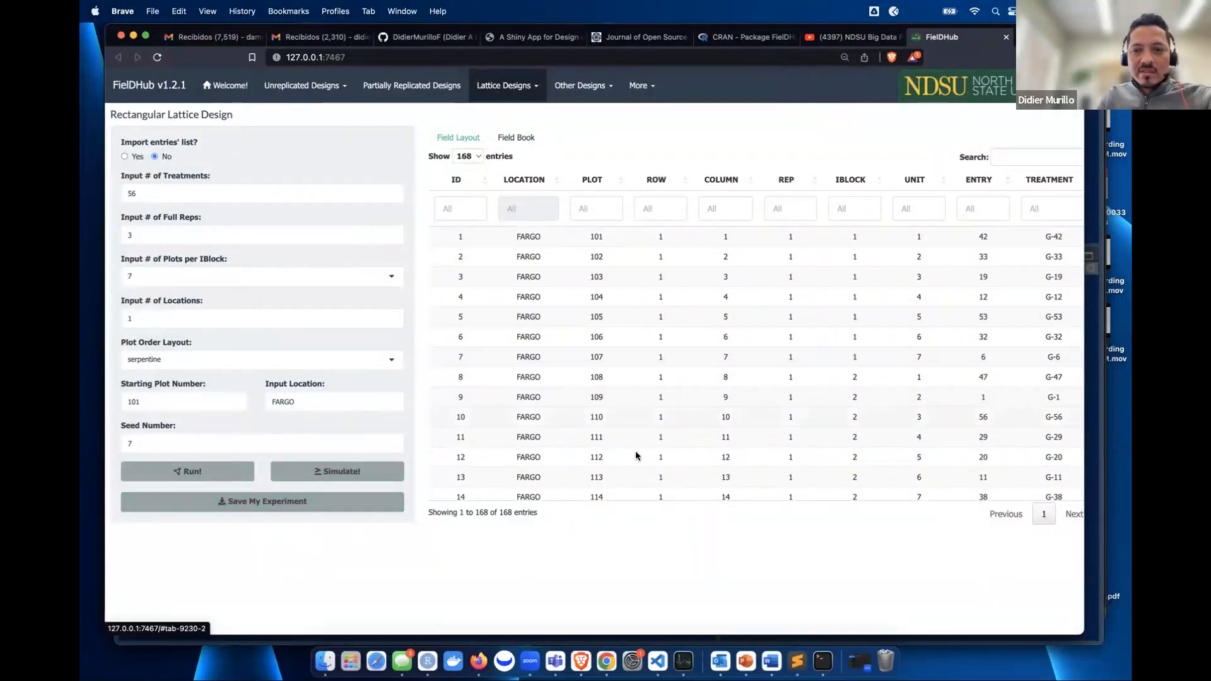
click(508, 86)
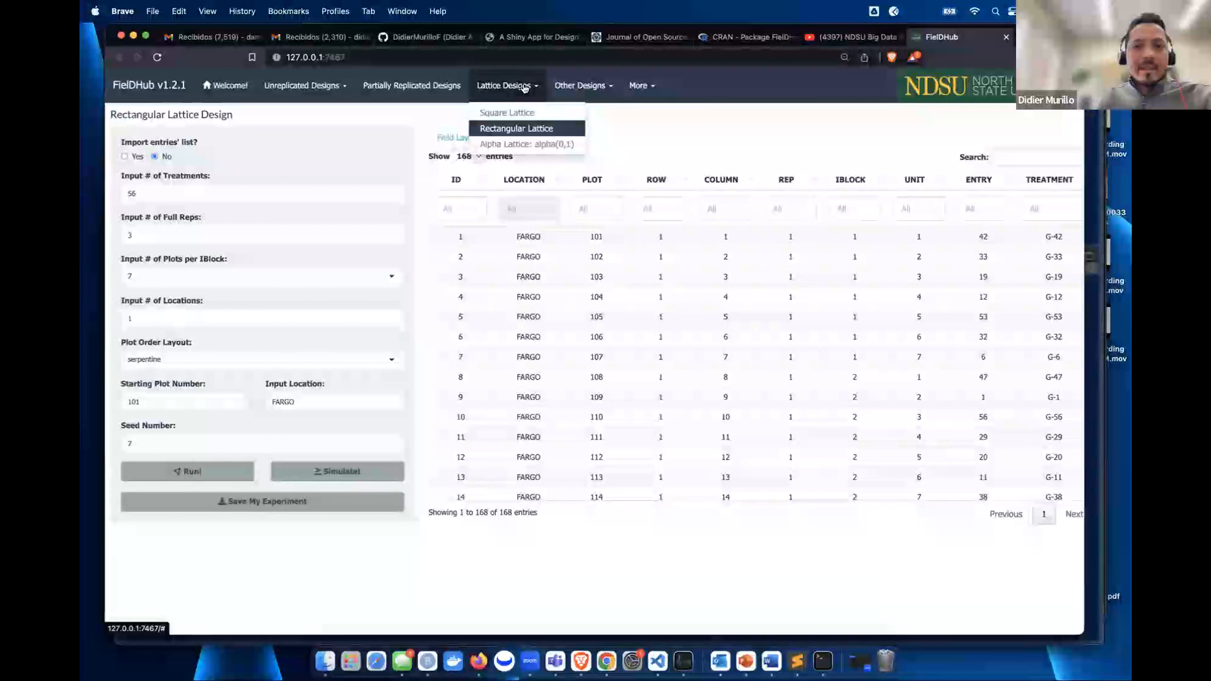
- Run an Alpha Lattice design with 80 treatments, 3 full reps and 5 plots per block, producing a 15X16 layout
click(514, 144)
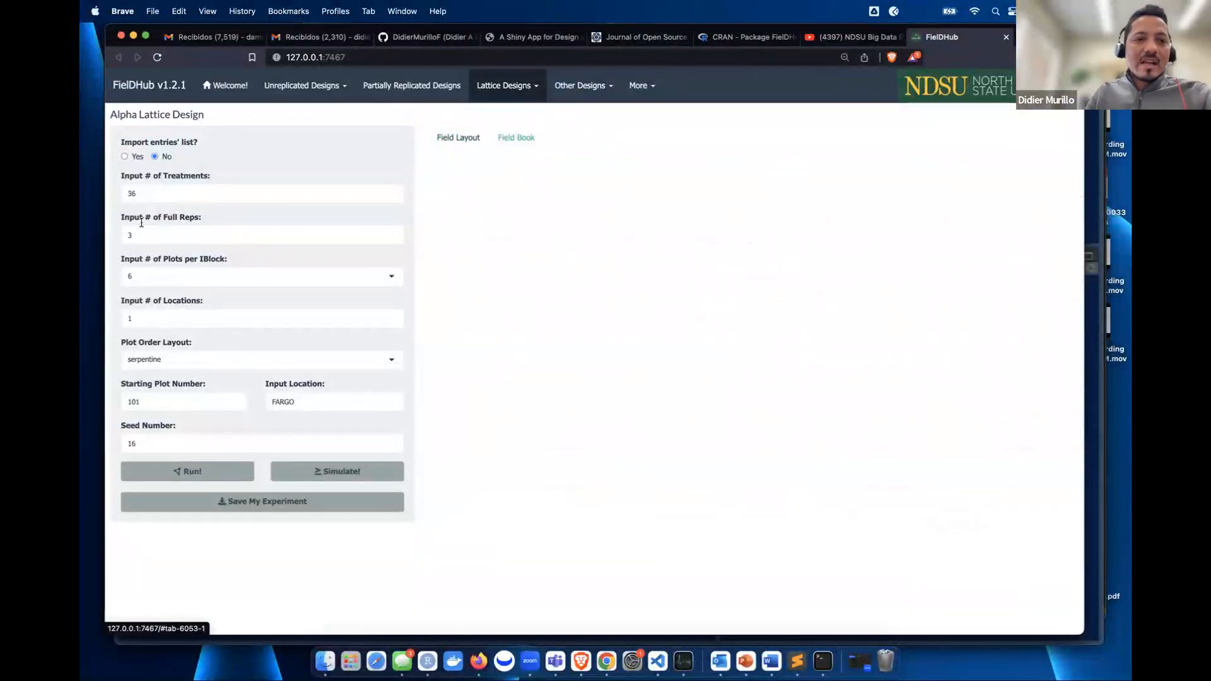
click(133, 196)
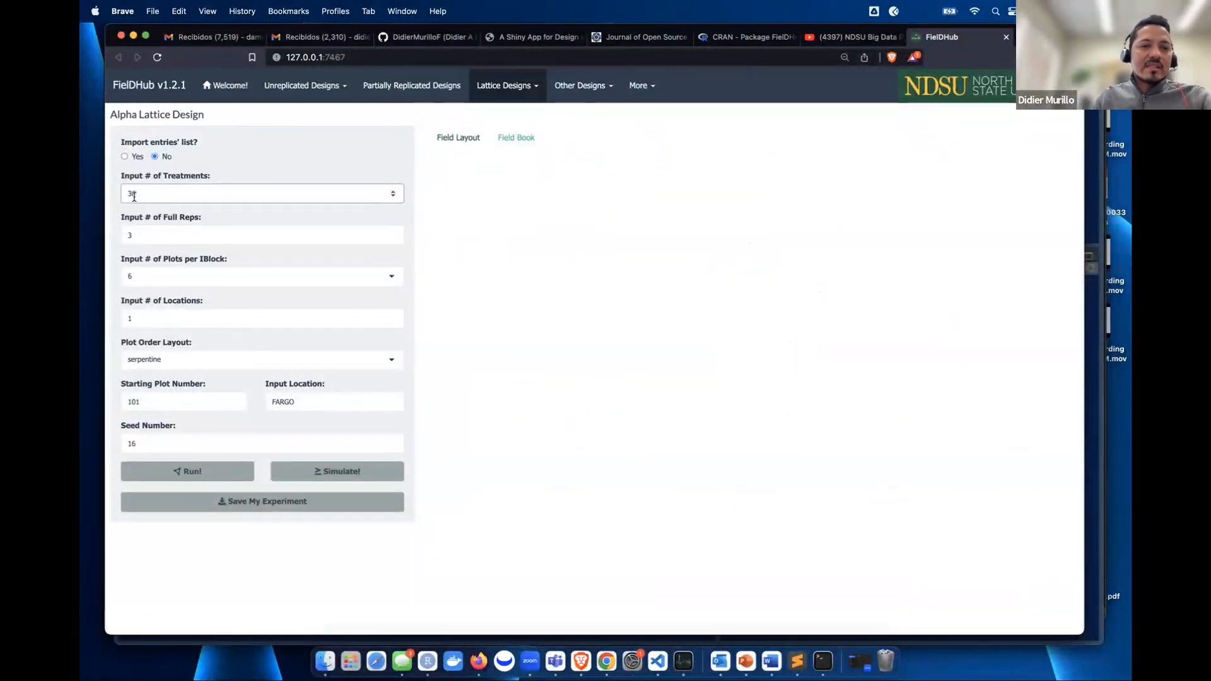
text(80)
click(321, 176)
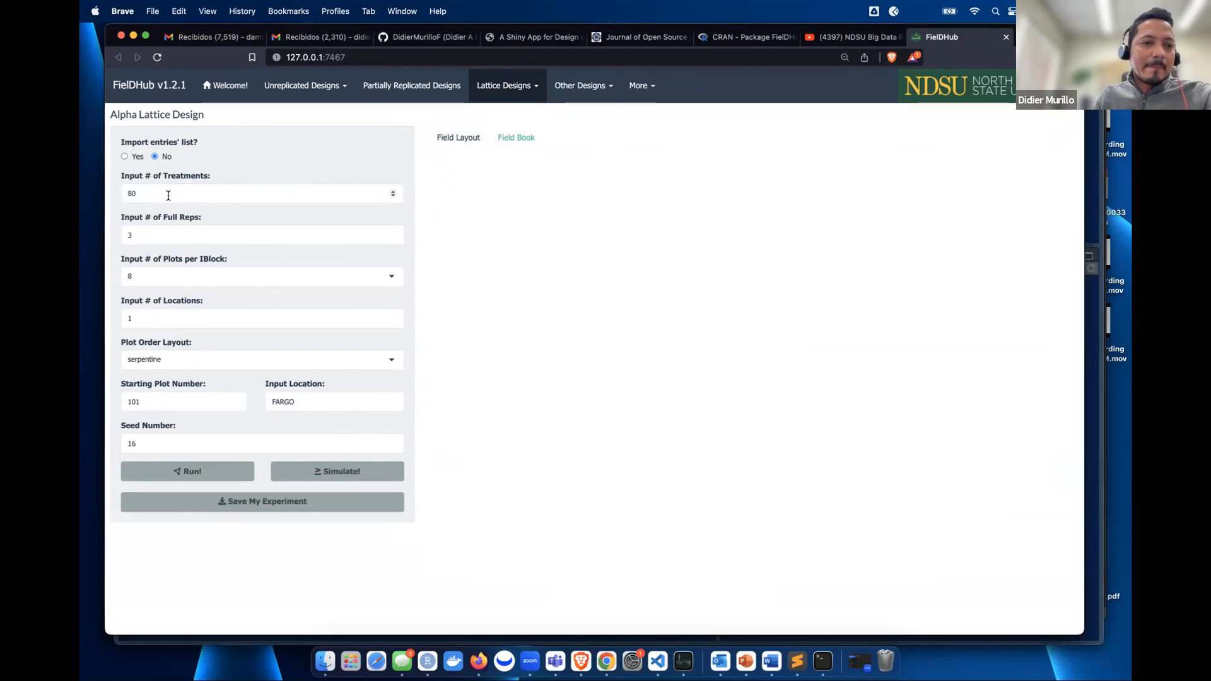
click(154, 237)
click(159, 276)
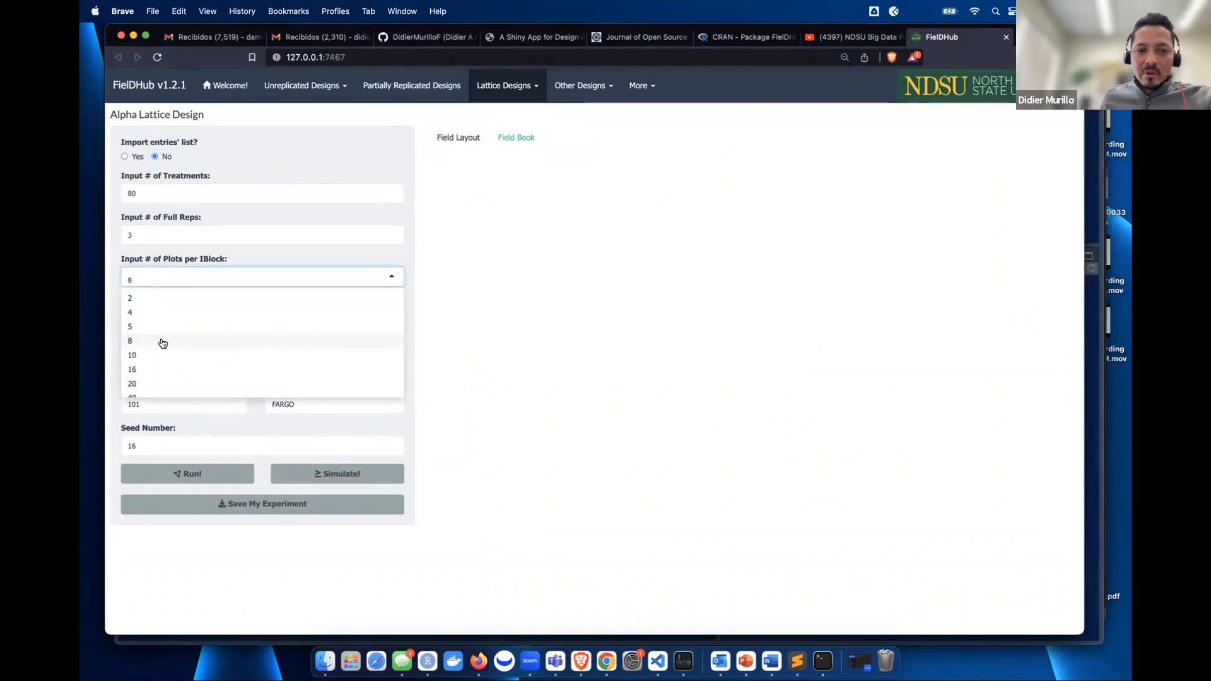
click(140, 327)
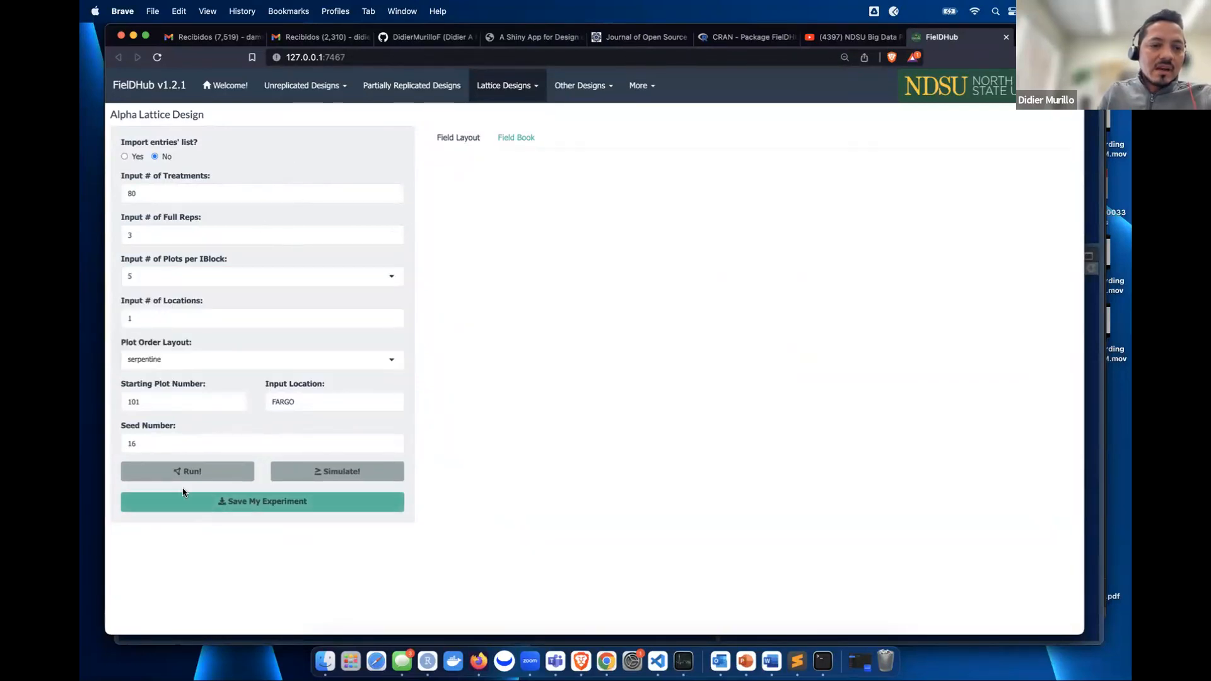
click(181, 471)
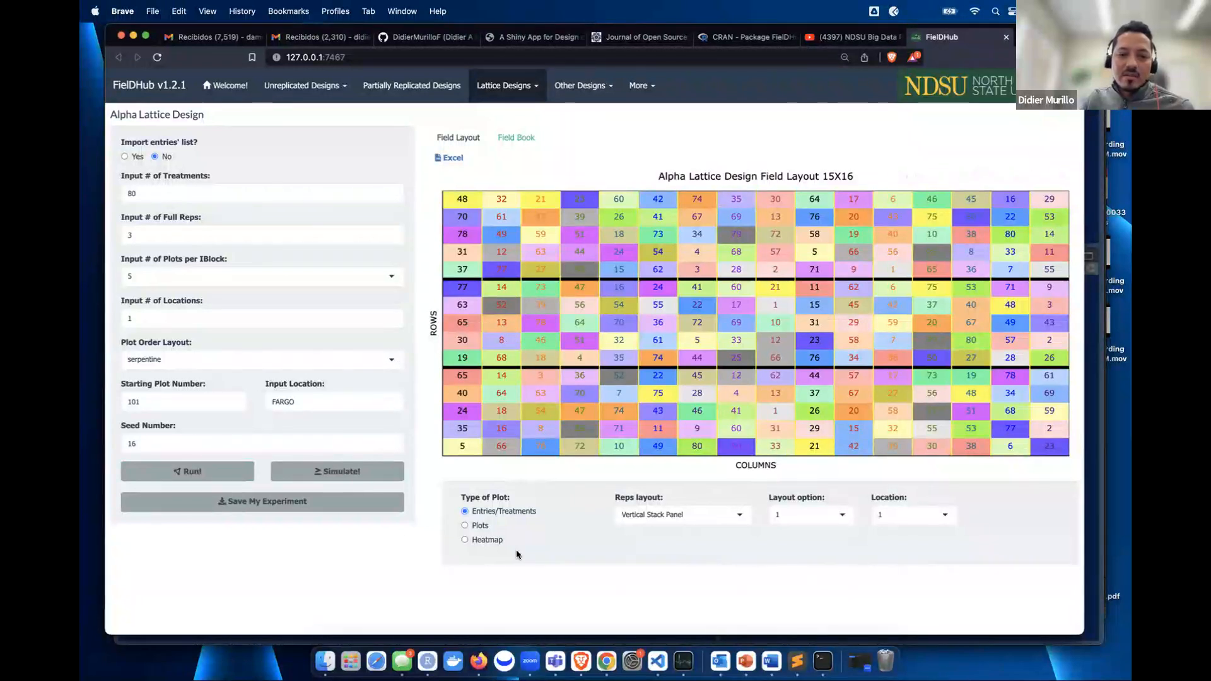
- Try layout options 2, 4 and 3, then set reps to Horizontal Stack Panel for a 16X15 field
click(805, 518)
click(809, 551)
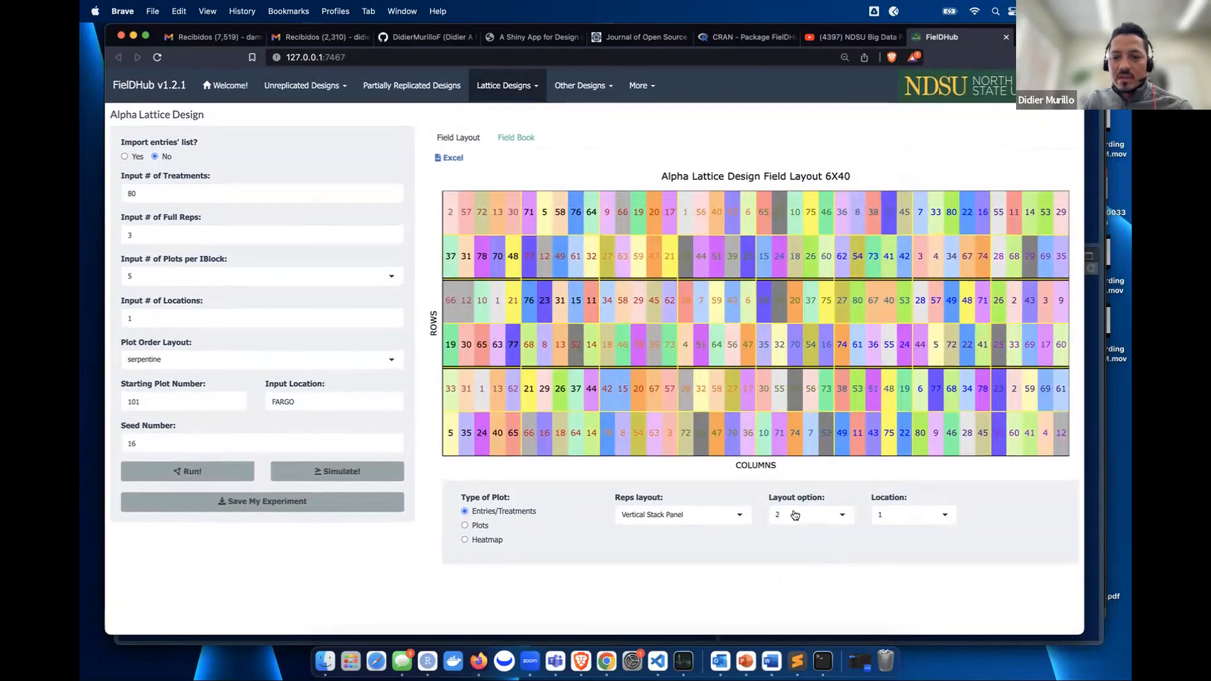
click(794, 512)
click(784, 578)
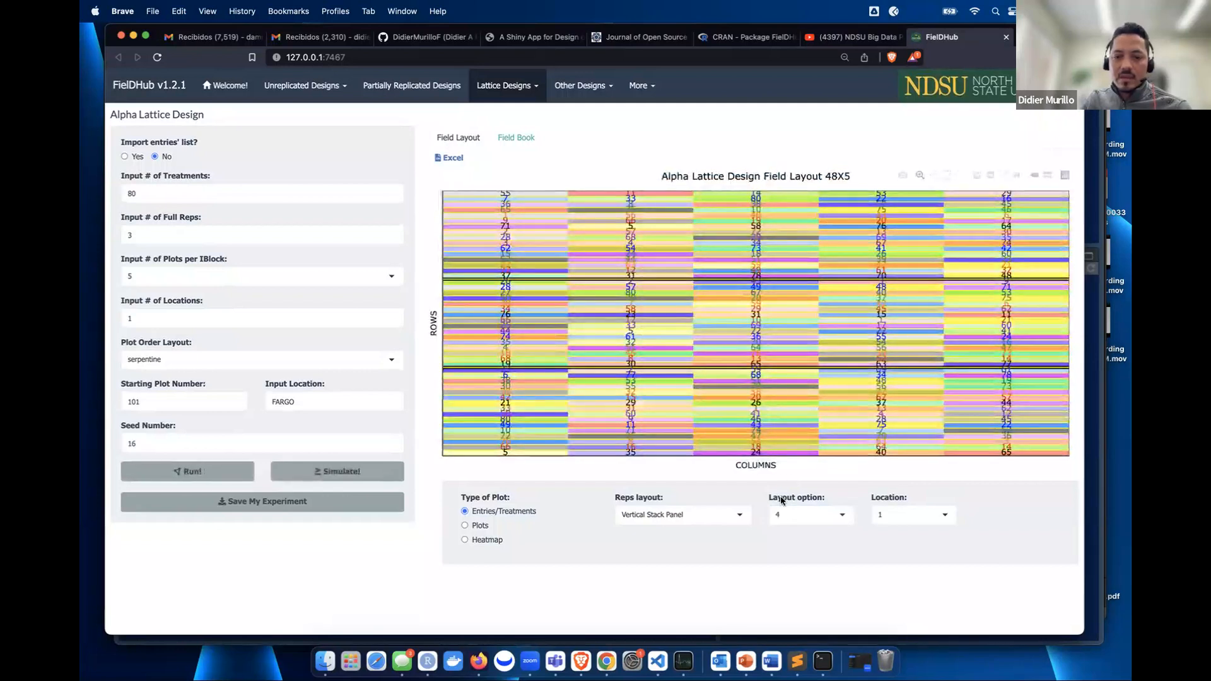
click(788, 518)
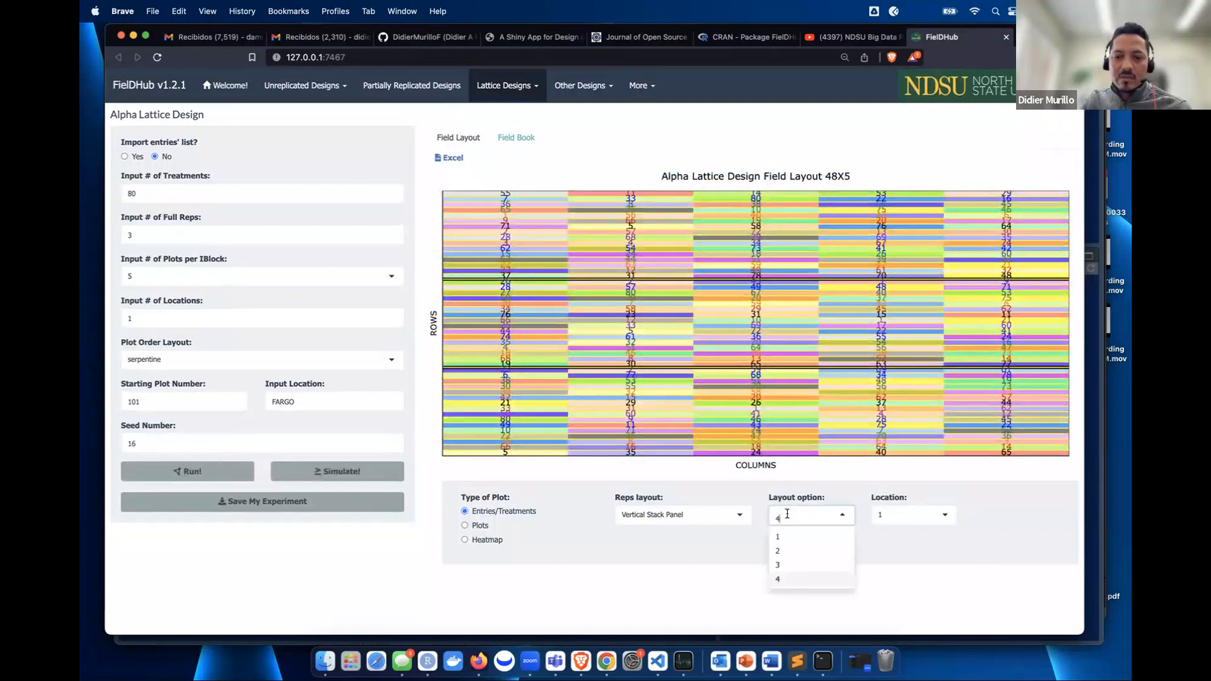
click(784, 567)
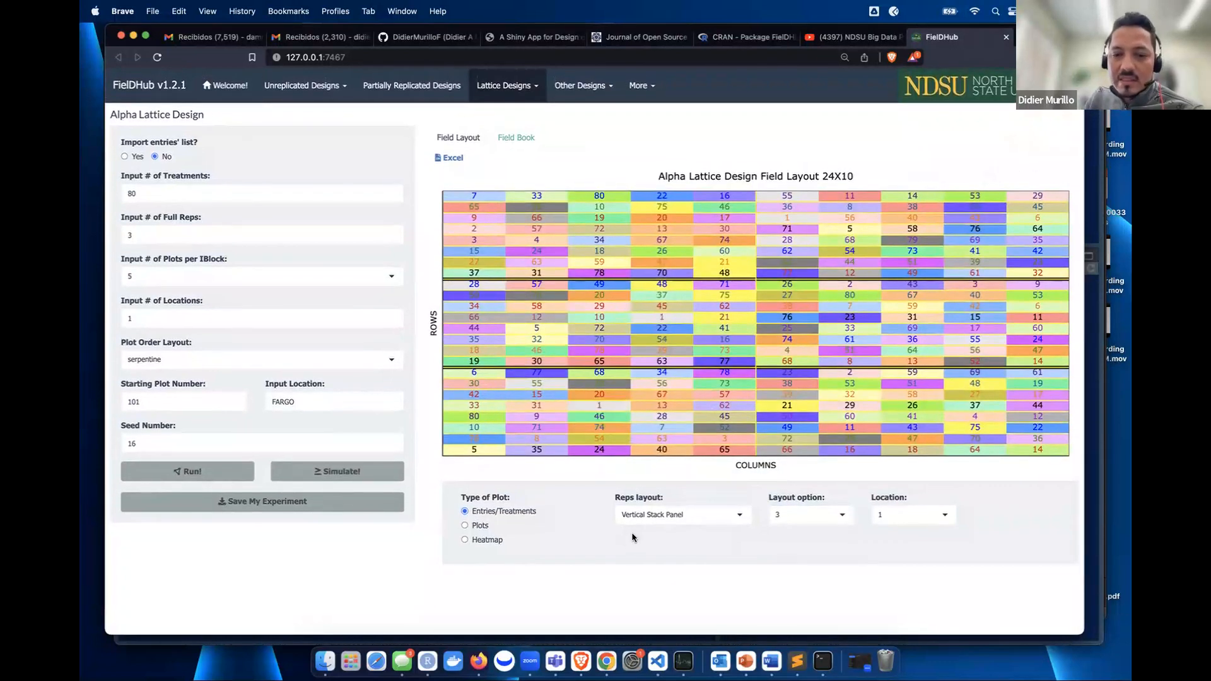
click(662, 521)
click(663, 550)
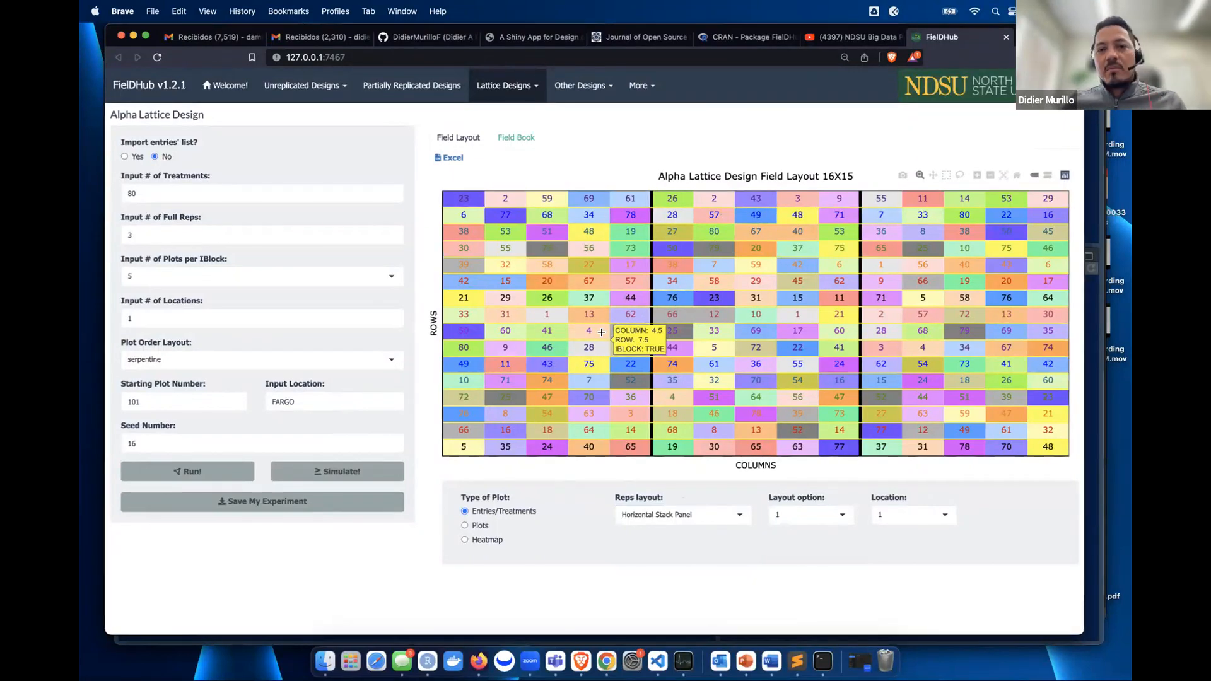
- Show plot numbers in serpentine order on the field map, then return to the Welcome page
click(465, 525)
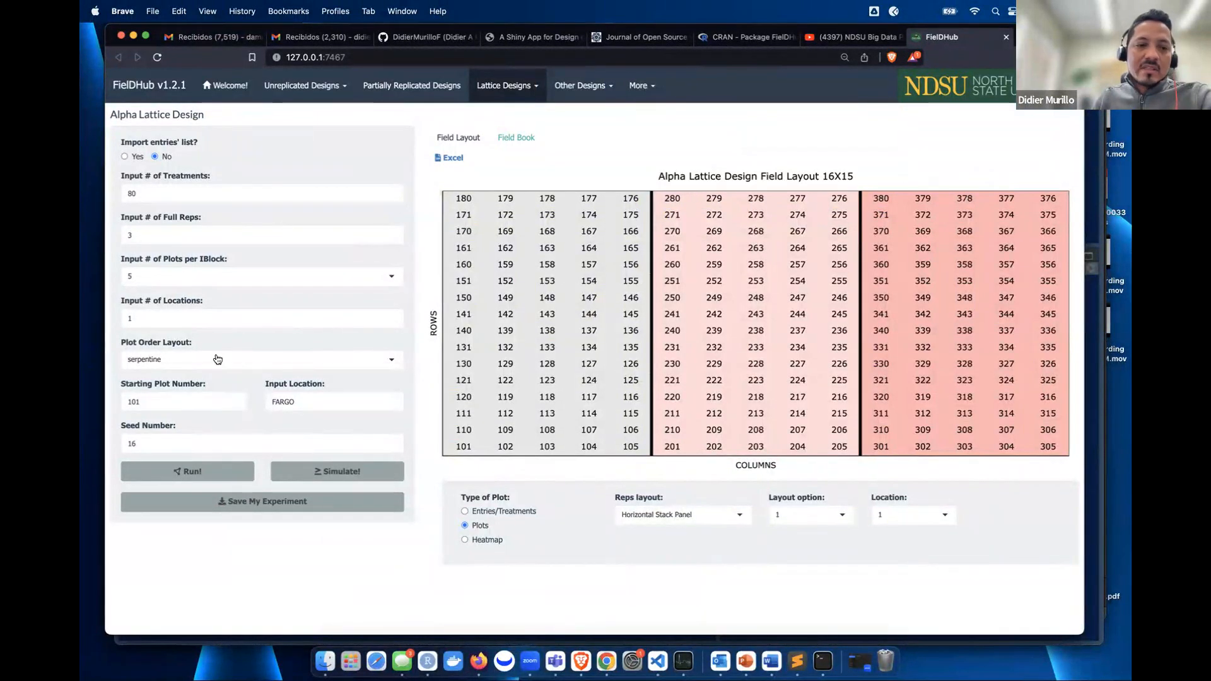
click(214, 355)
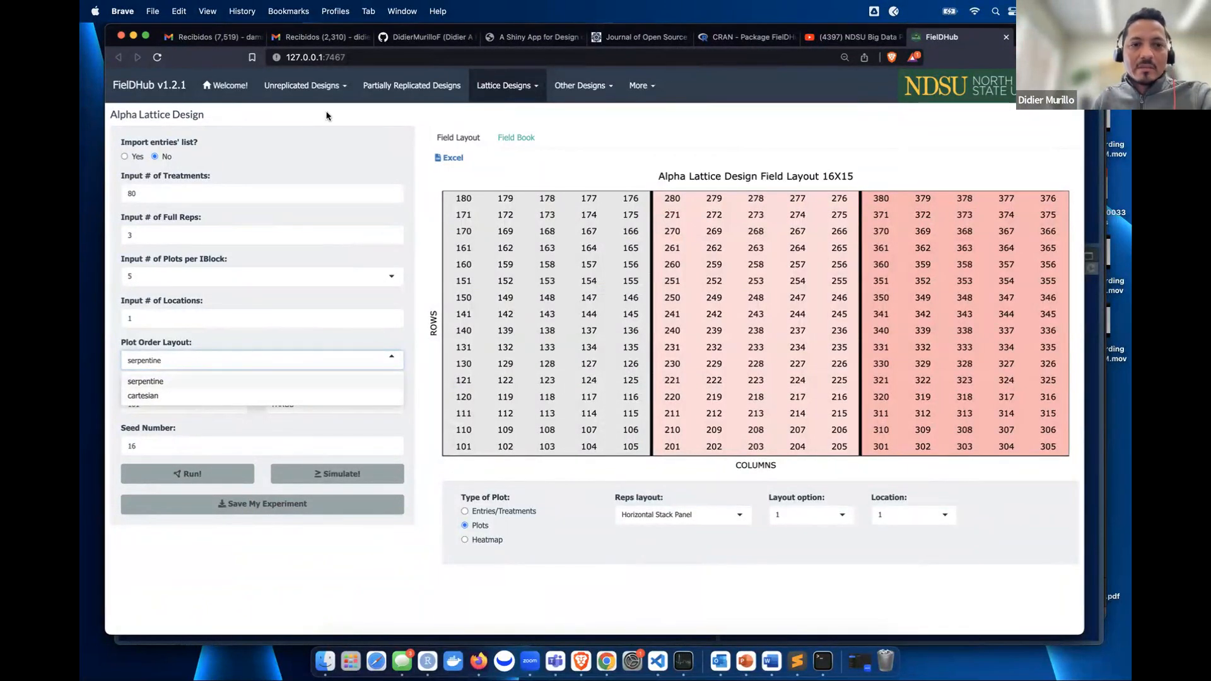
click(333, 144)
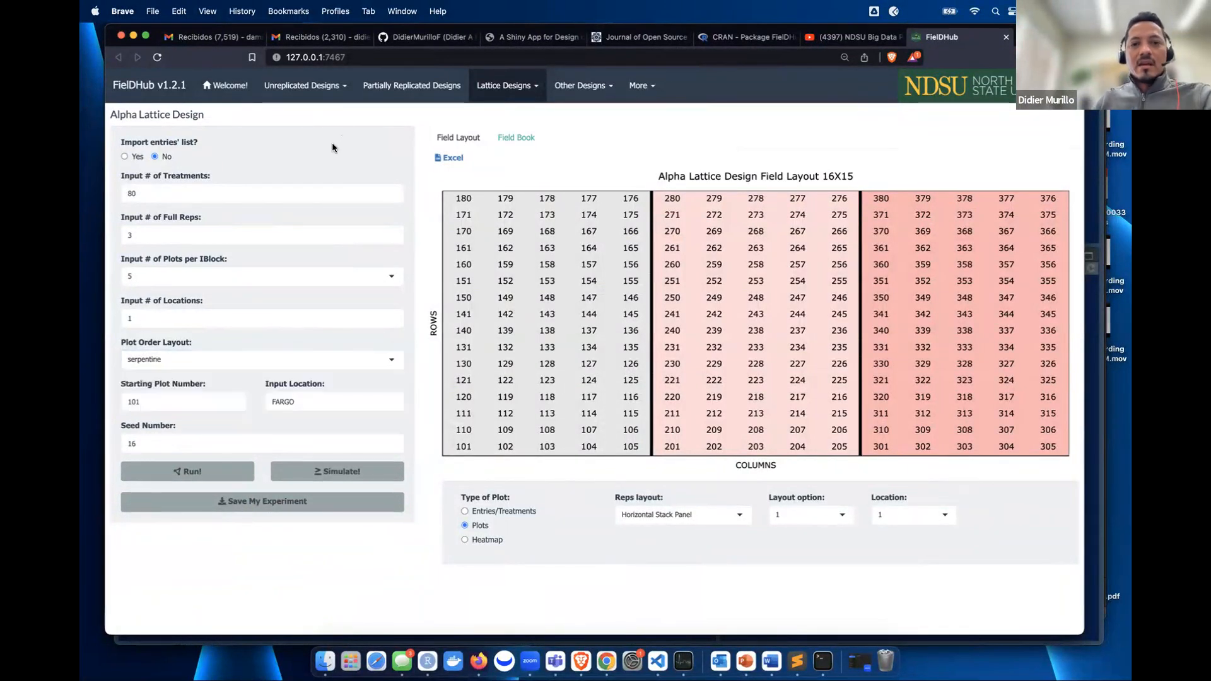
click(225, 85)
- View the About Us page with the six FielDHub Team contributor profiles
click(652, 89)
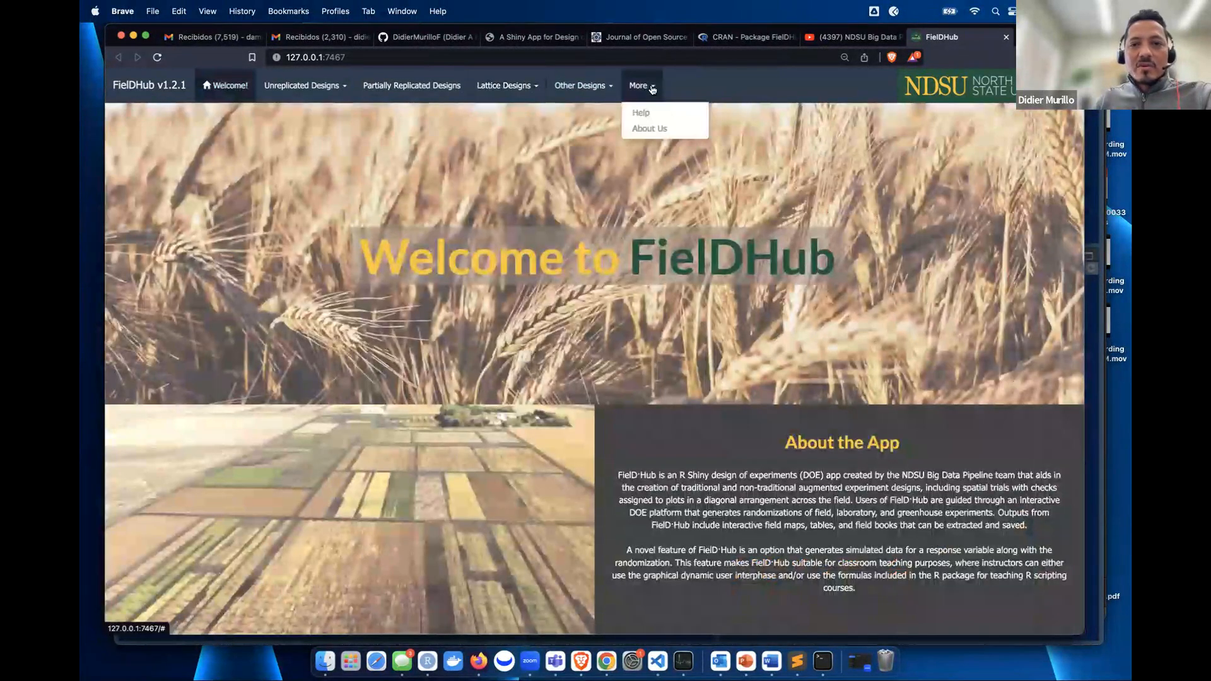
click(651, 129)
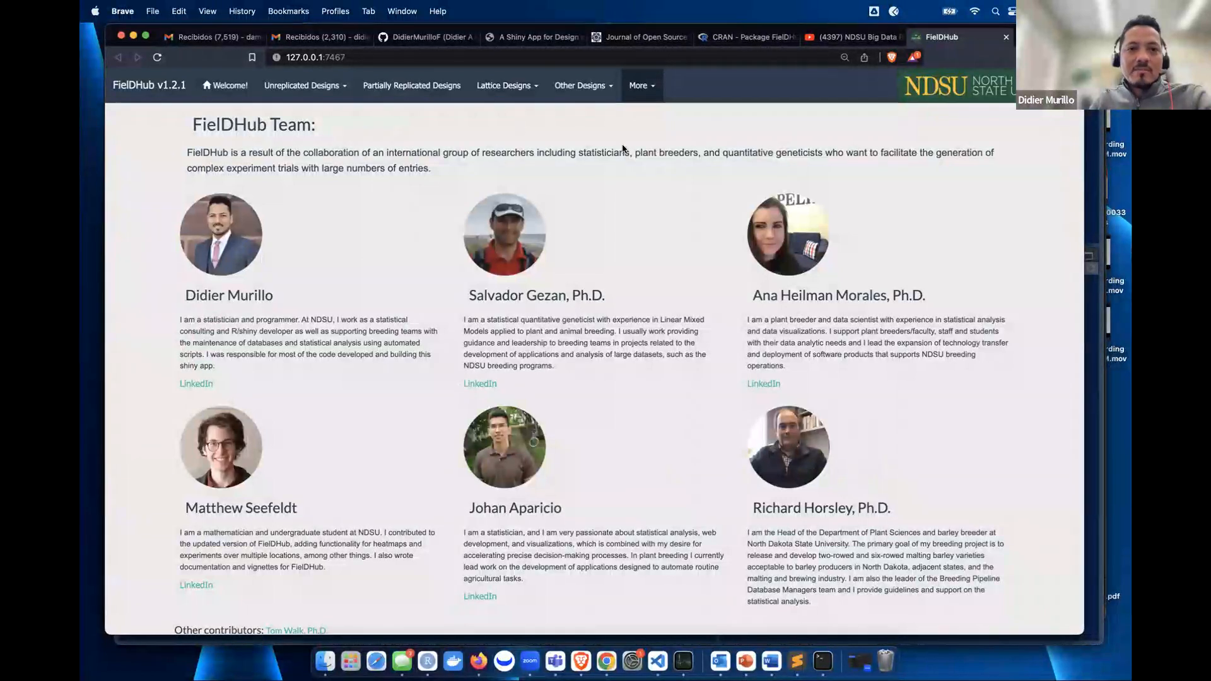
click(652, 88)
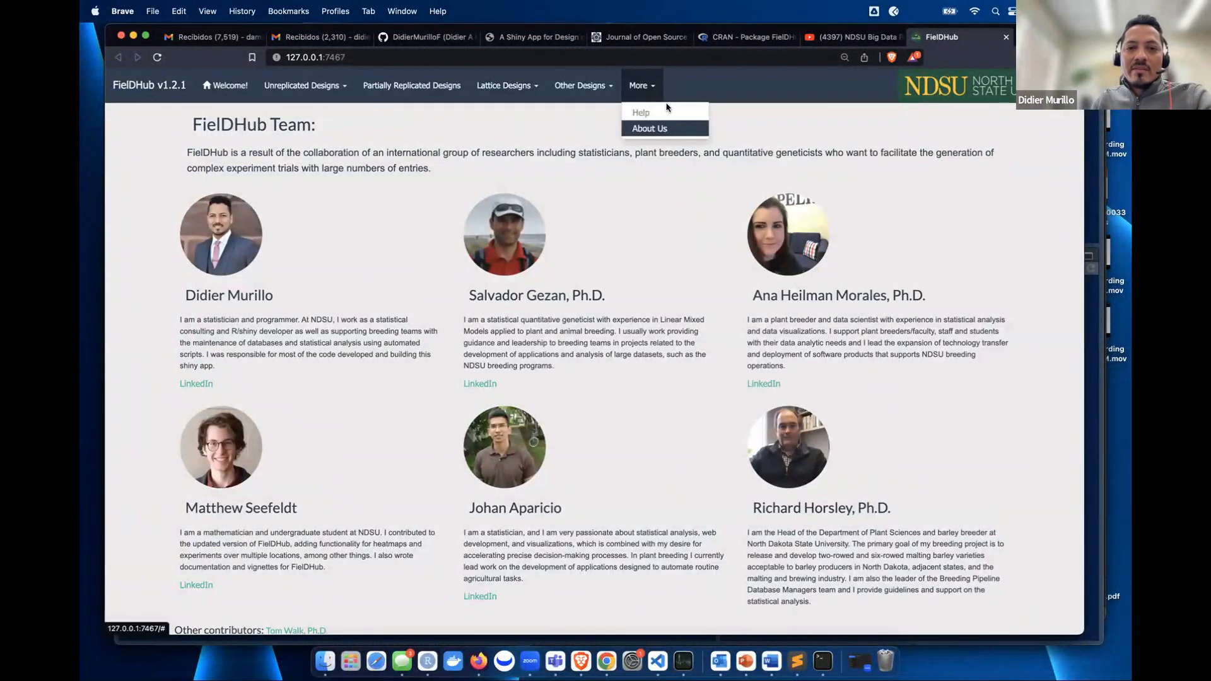
- Open the Help documentation page and follow its View on CRAN link to the FielDHub package listing
click(653, 110)
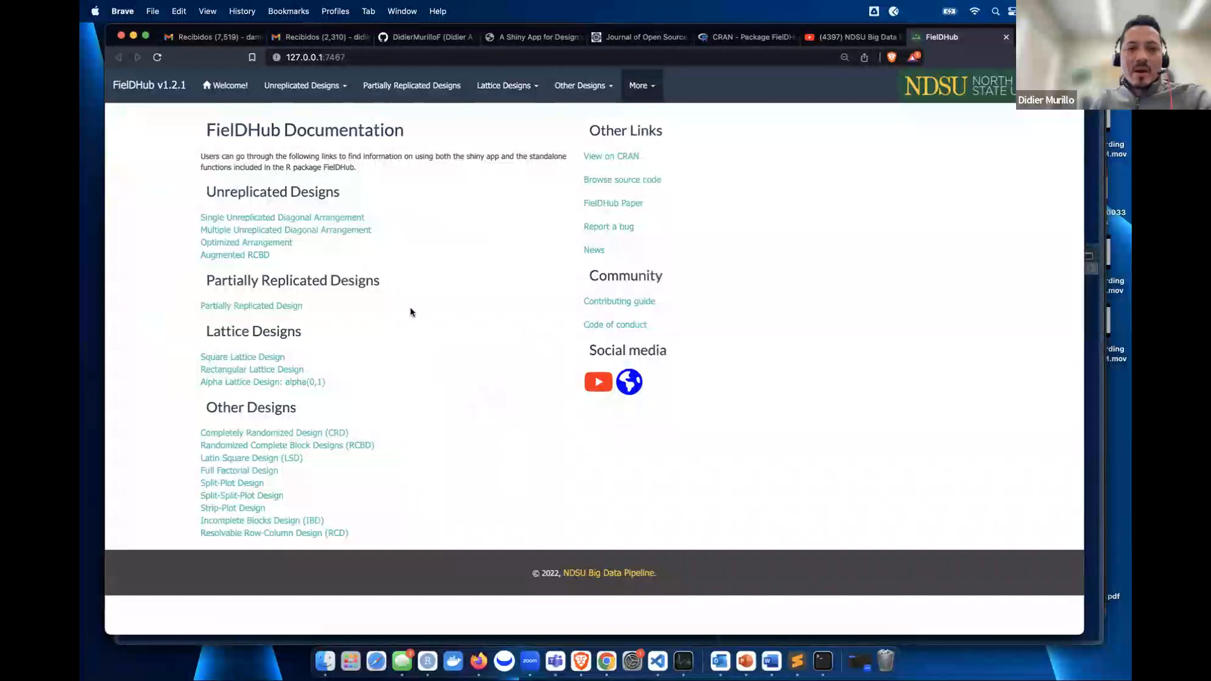
click(615, 157)
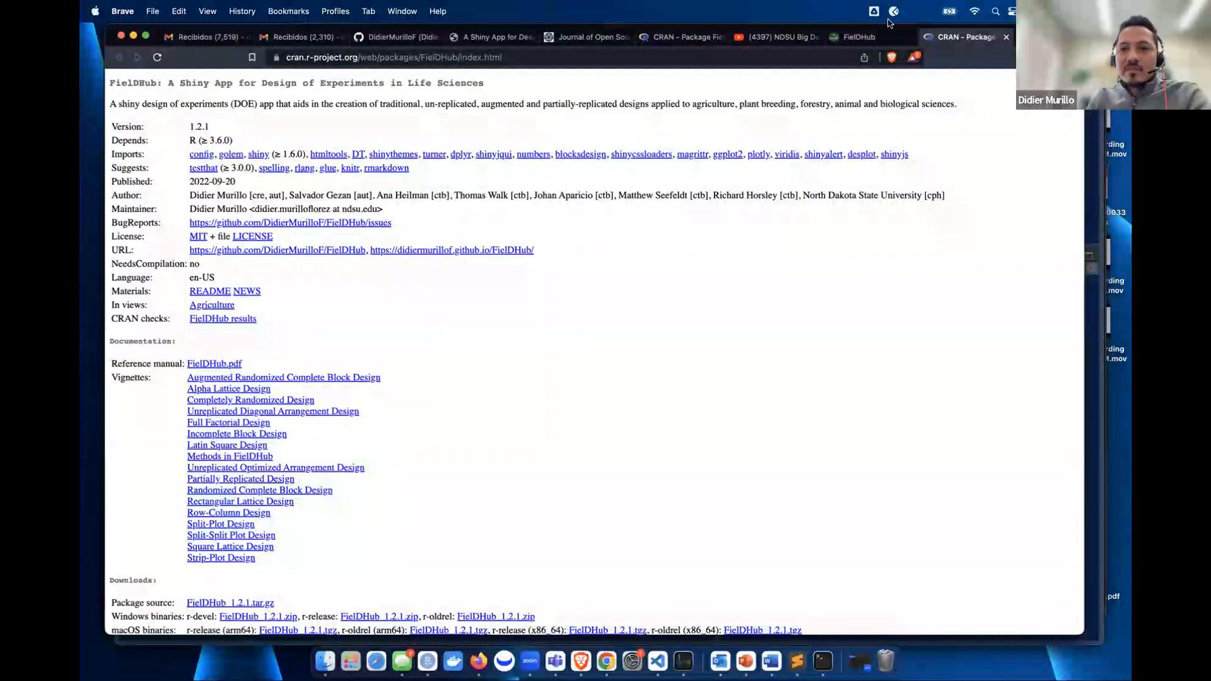
- Open the FielDHub JOSS paper in a new tab, skim its first pages, and return to the documentation
click(859, 37)
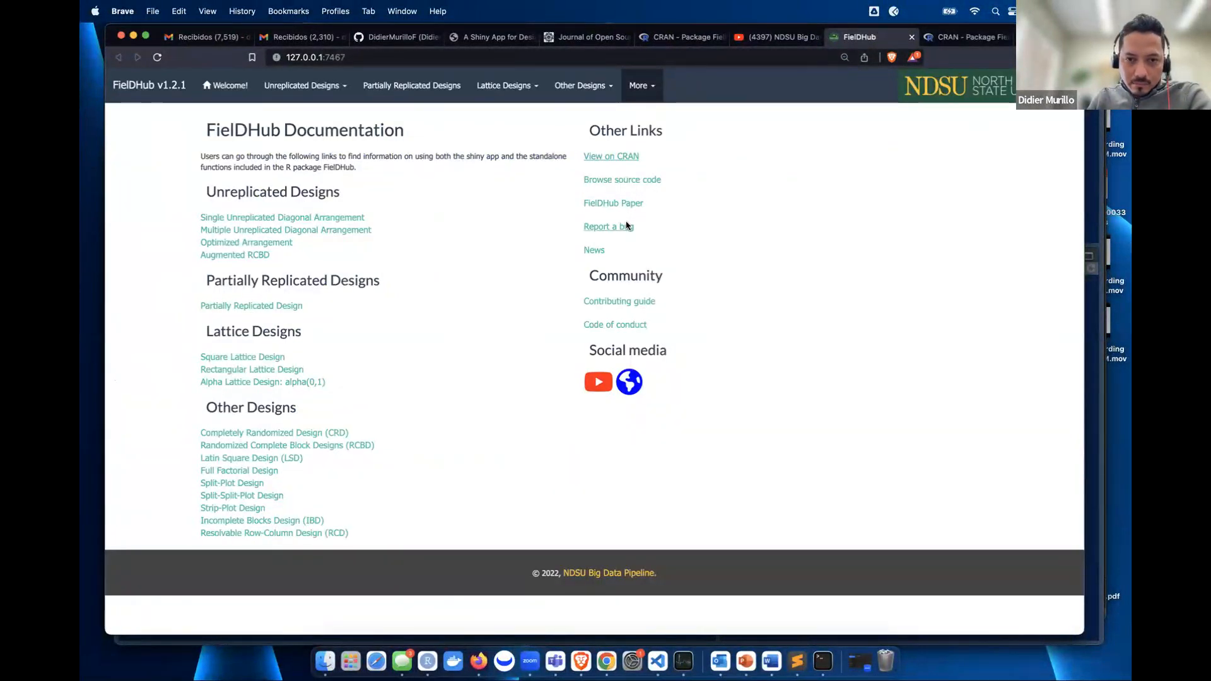
click(622, 204)
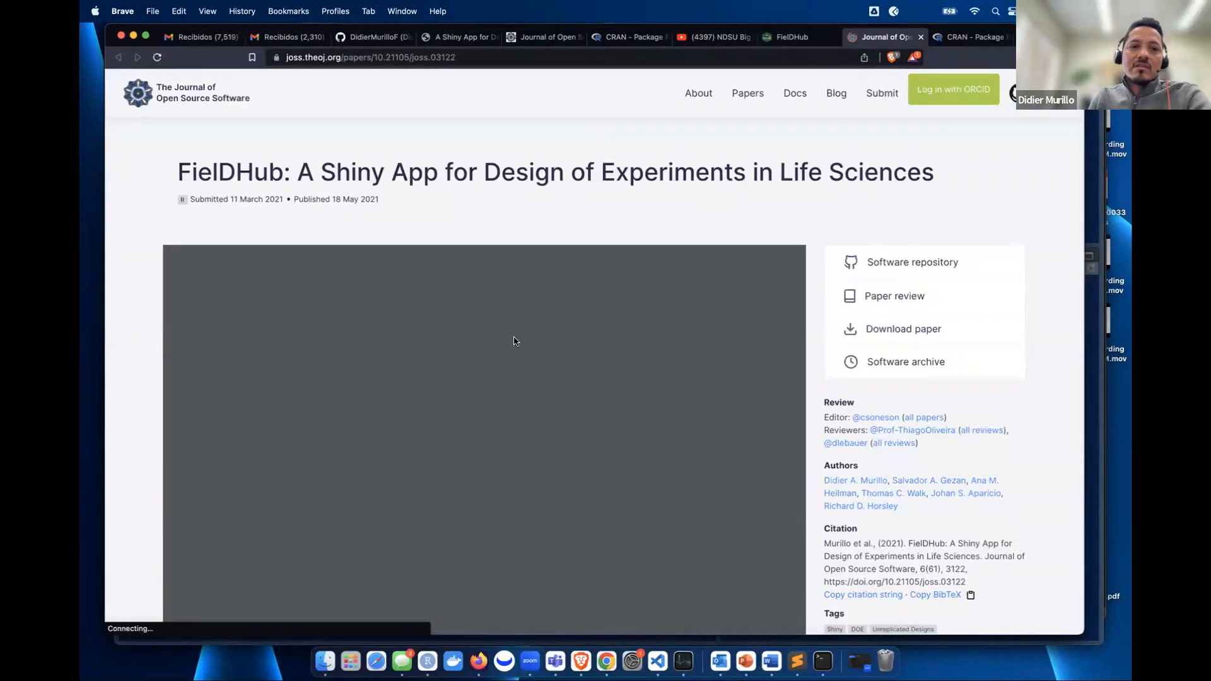
scroll(555, 387, down, 10)
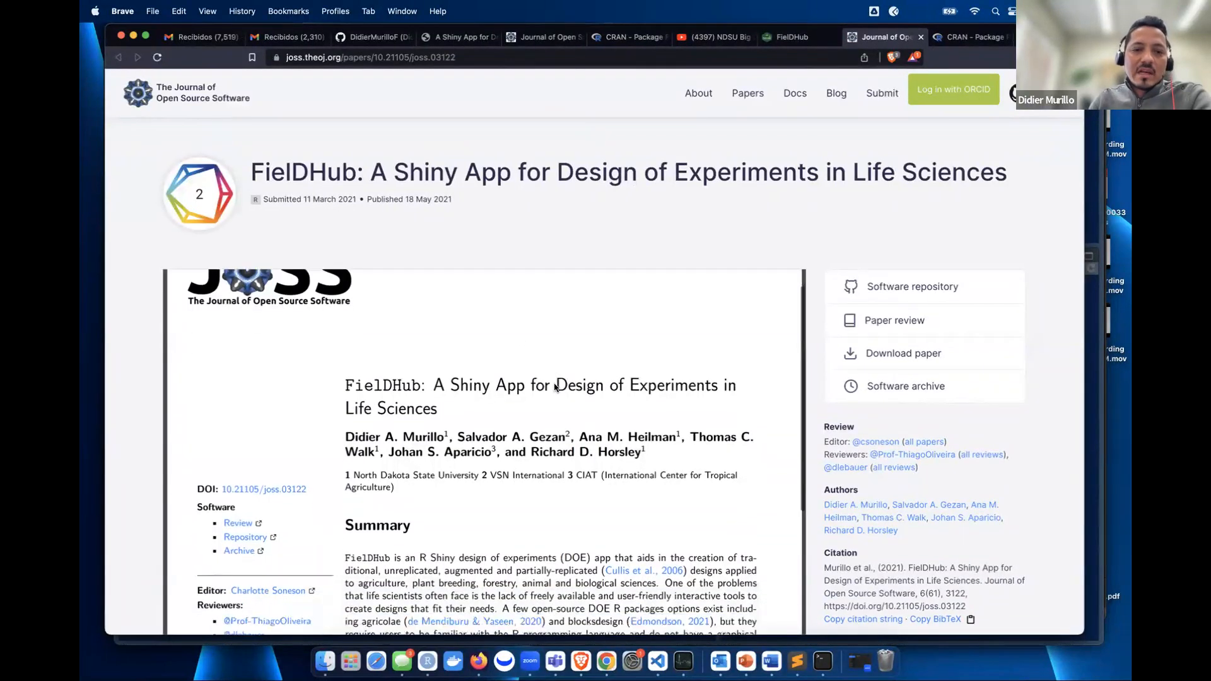
scroll(555, 387, down, 15)
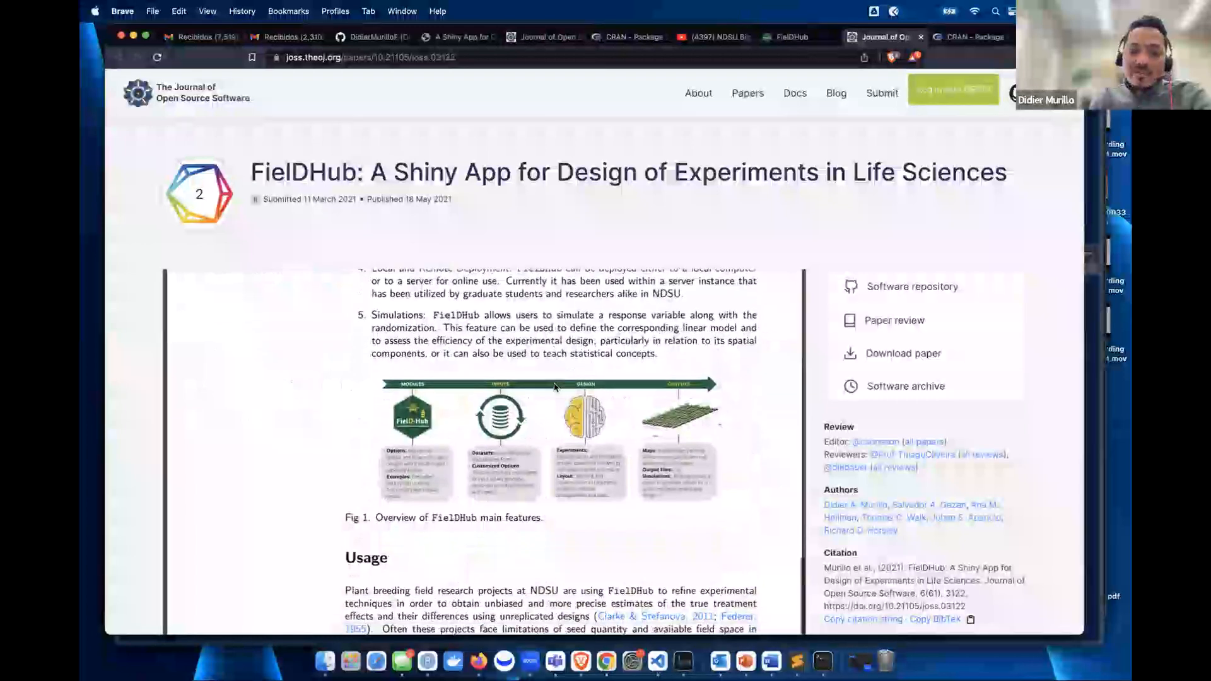
scroll(555, 388, up, 15)
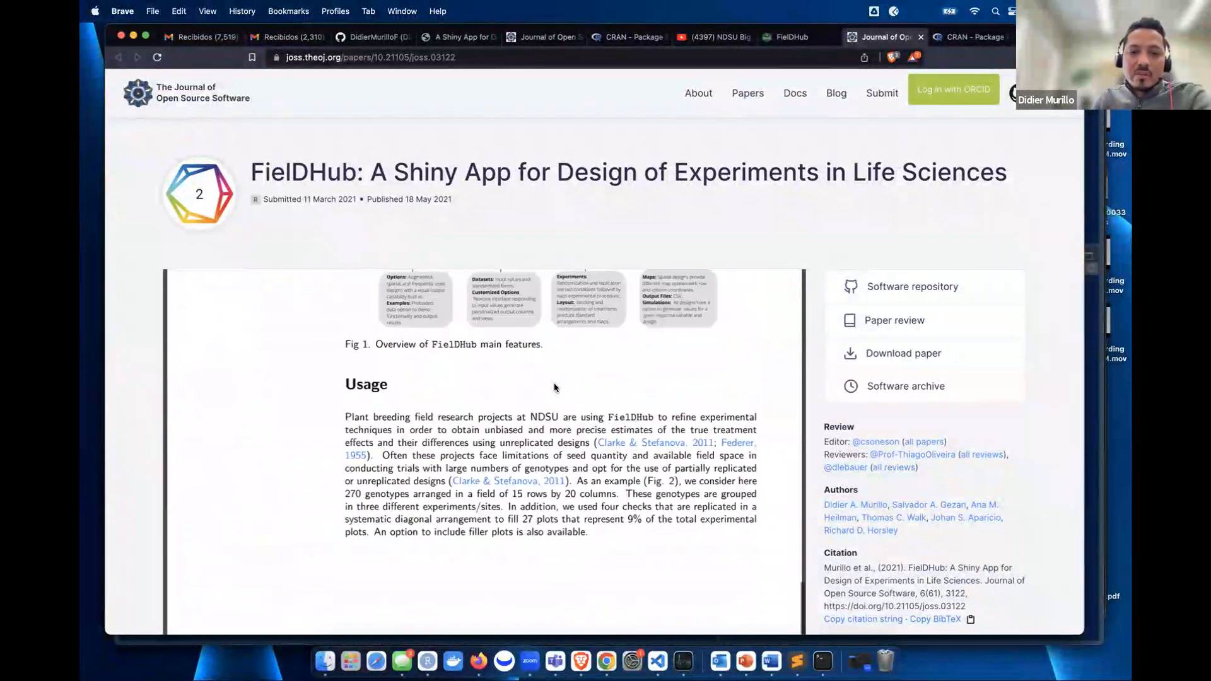
scroll(555, 387, up, 10)
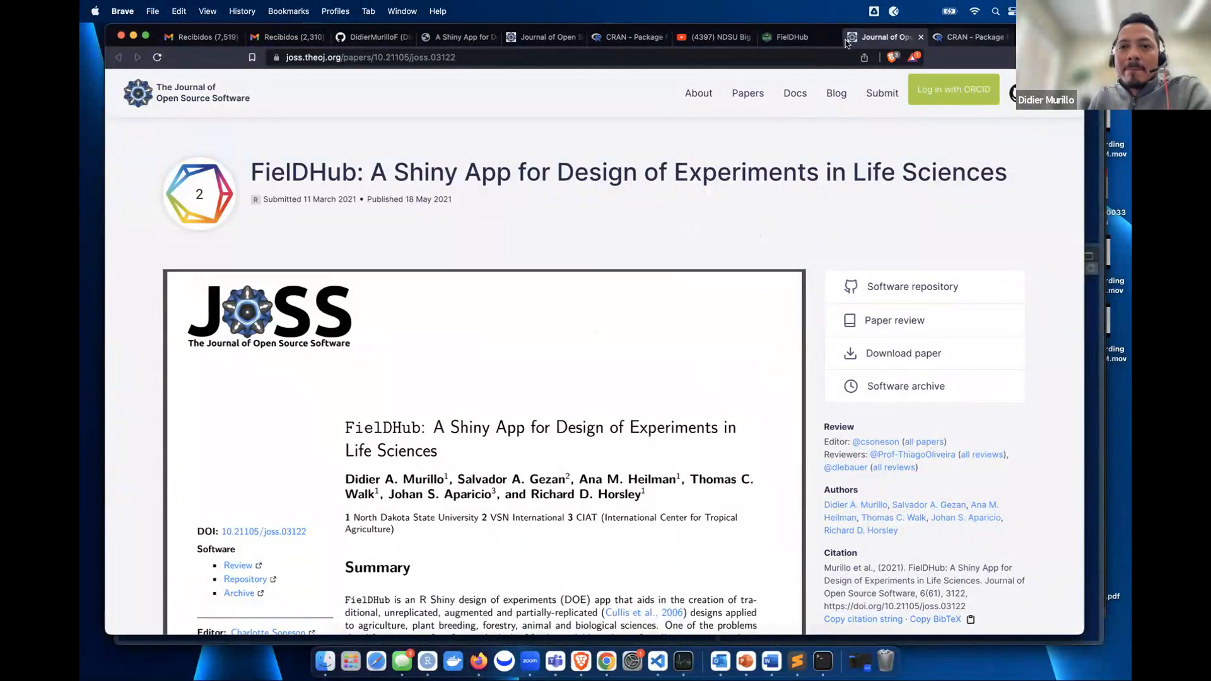
click(790, 39)
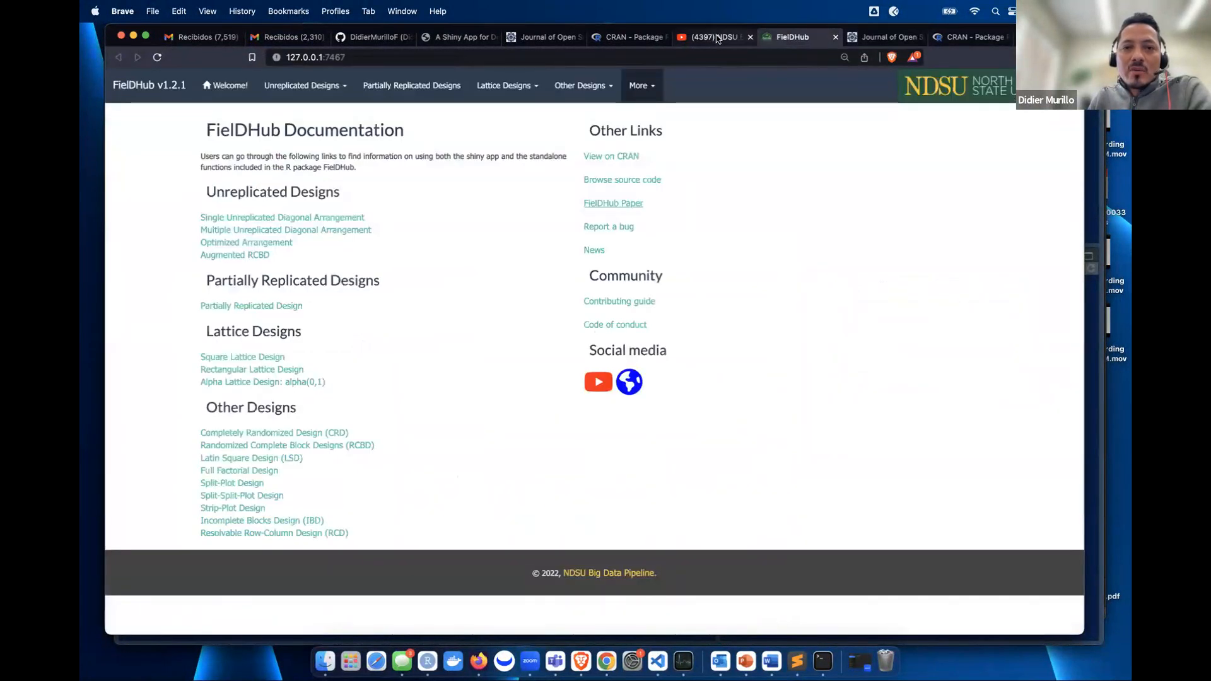
- View the NDSU Big Data Pipeline Unit YouTube channel, then move to the GitHub profile tab
click(712, 37)
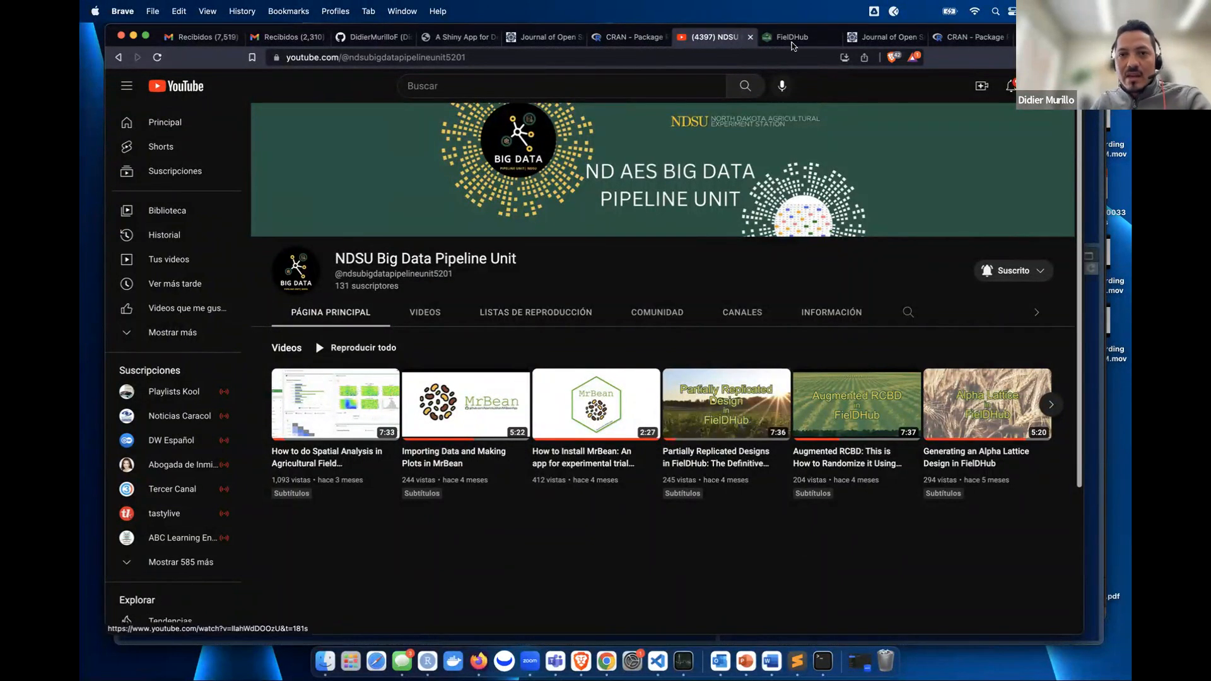
click(373, 37)
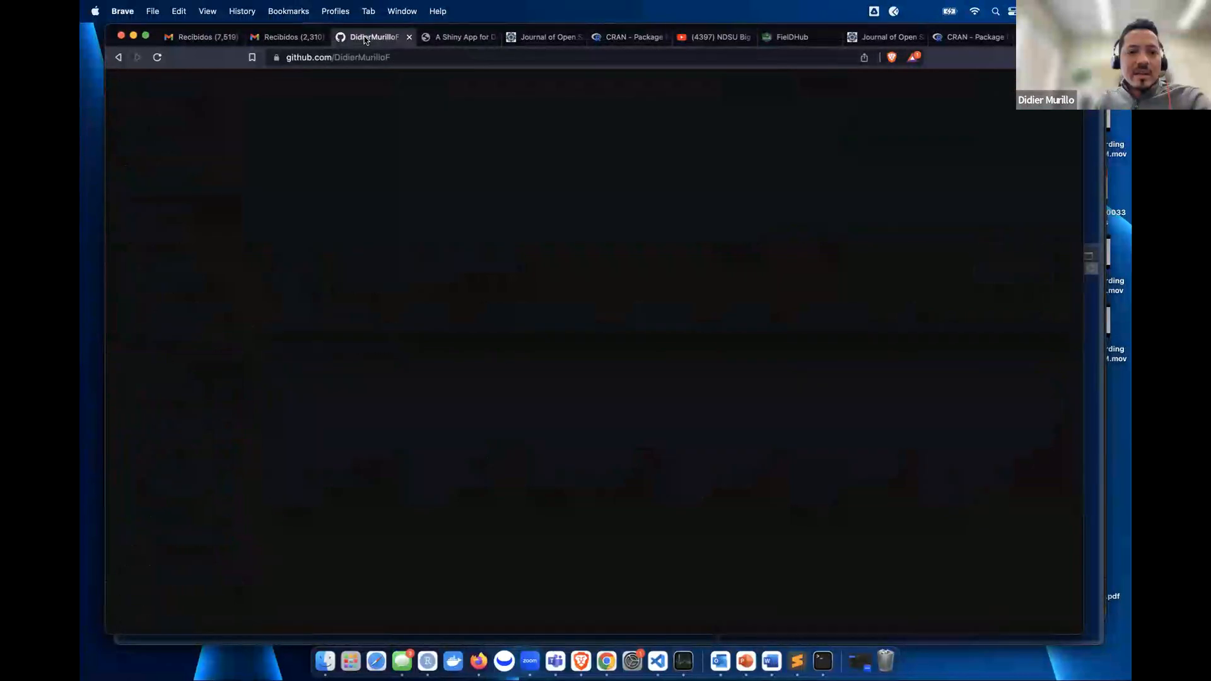
- Open the pinned FielDHub repository, skim its README, and launch the documentation website from the About panel
scroll(602, 474, down, 6)
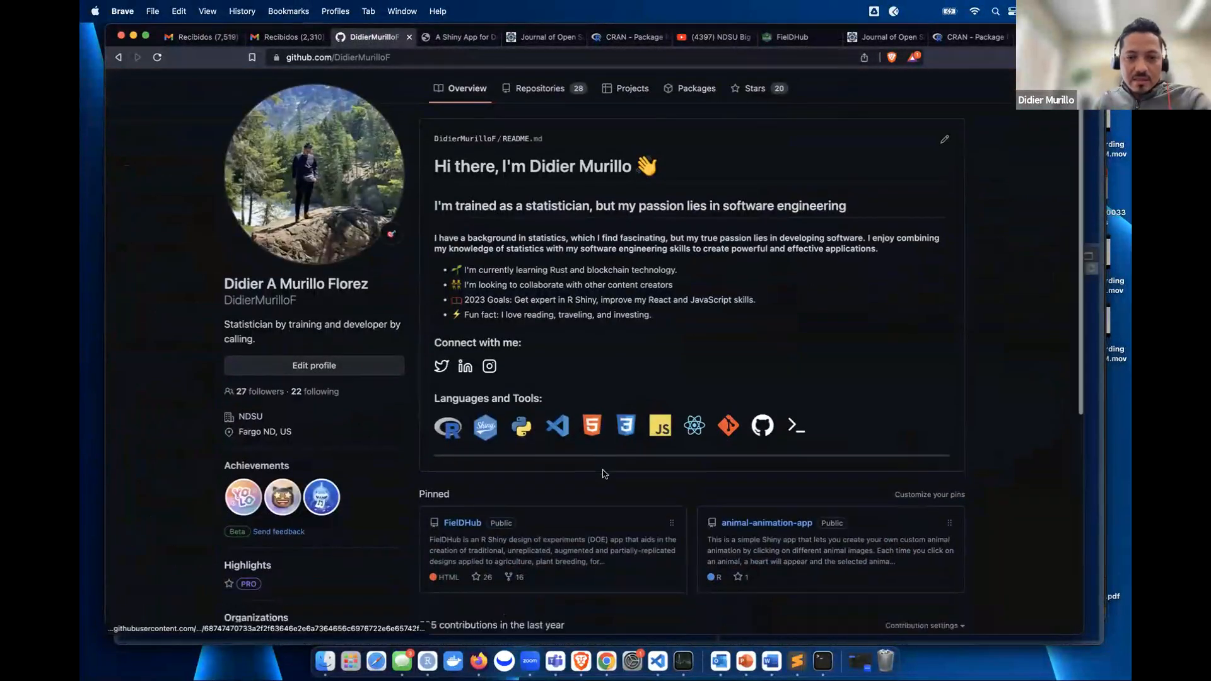
click(459, 205)
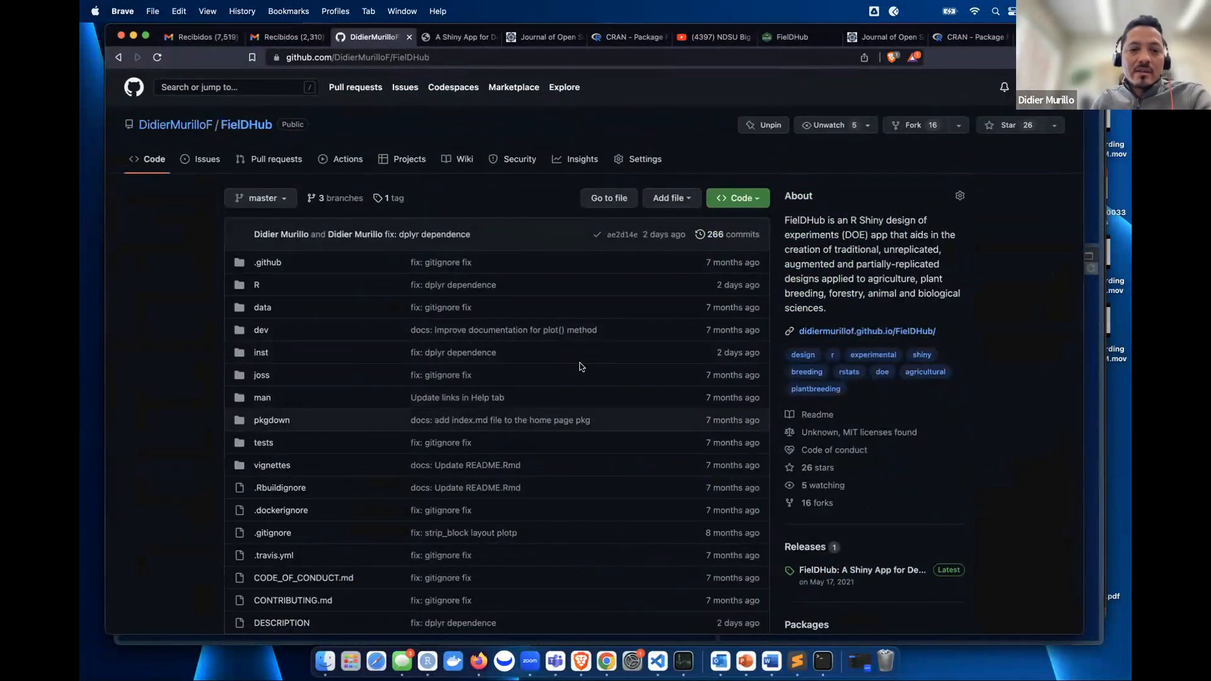
scroll(580, 367, down, 5)
scroll(594, 340, down, 20)
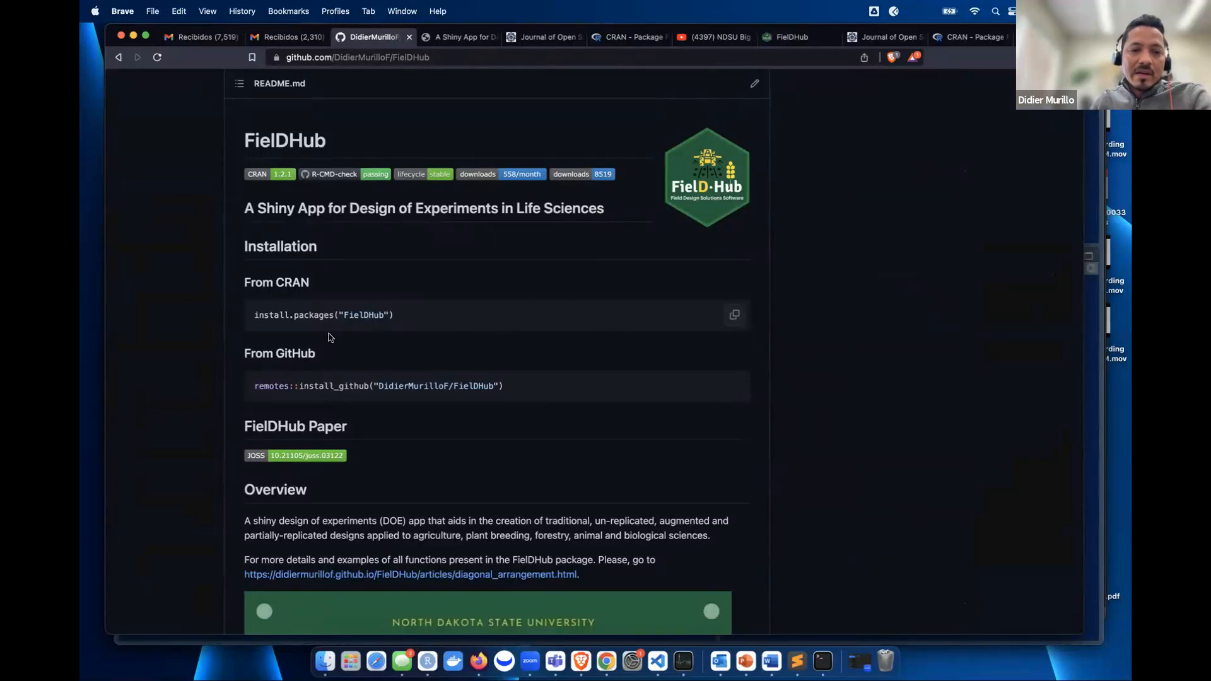
scroll(495, 340, down, 2)
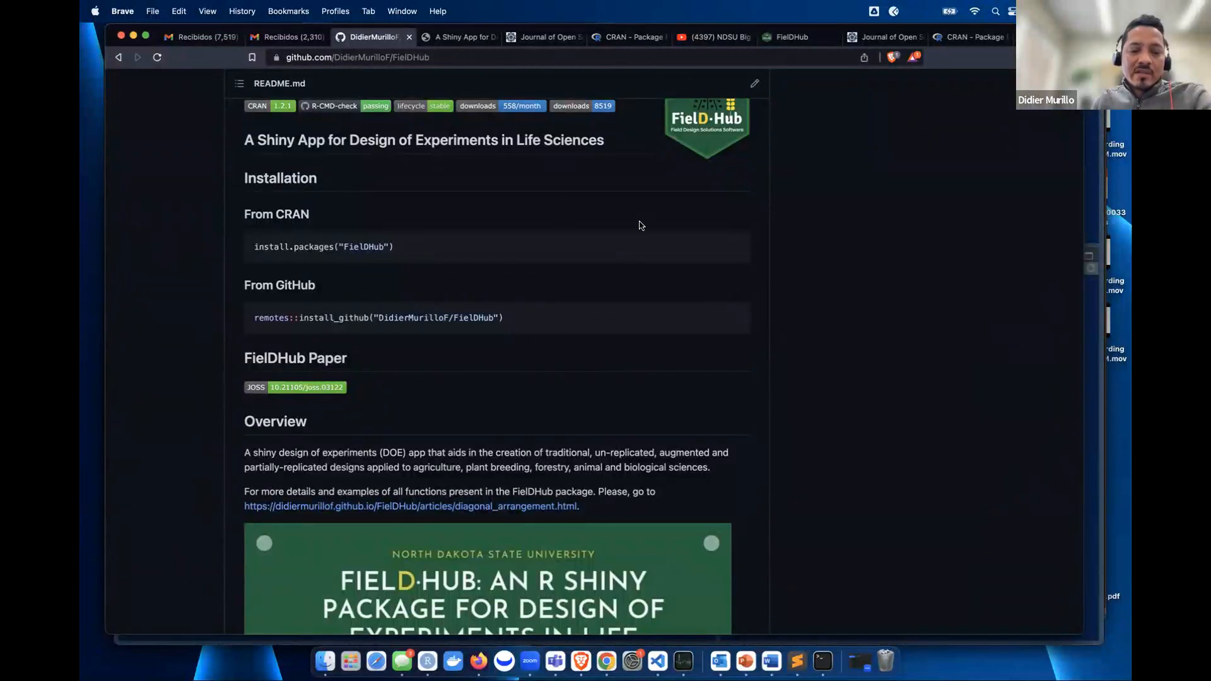
scroll(504, 430, up, 15)
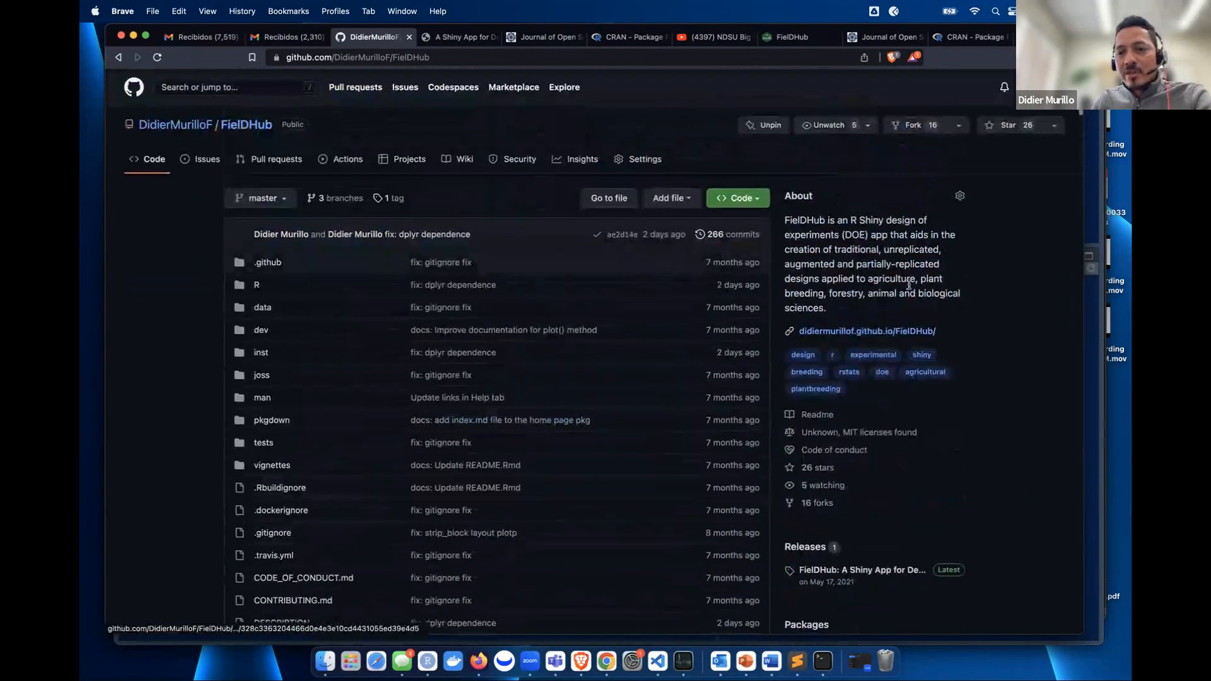
click(855, 333)
scroll(416, 207, down, 20)
- Open the Square Lattice Design article and read down to its 24X8 field layout plot and back
scroll(417, 207, up, 20)
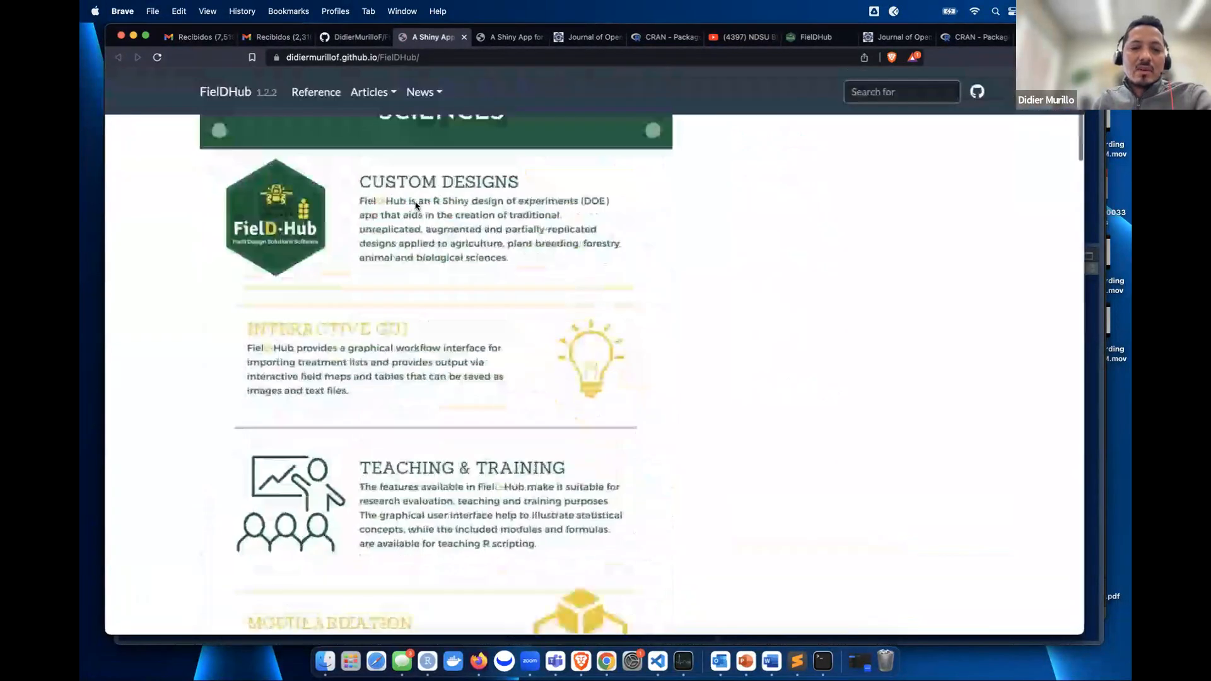
click(372, 103)
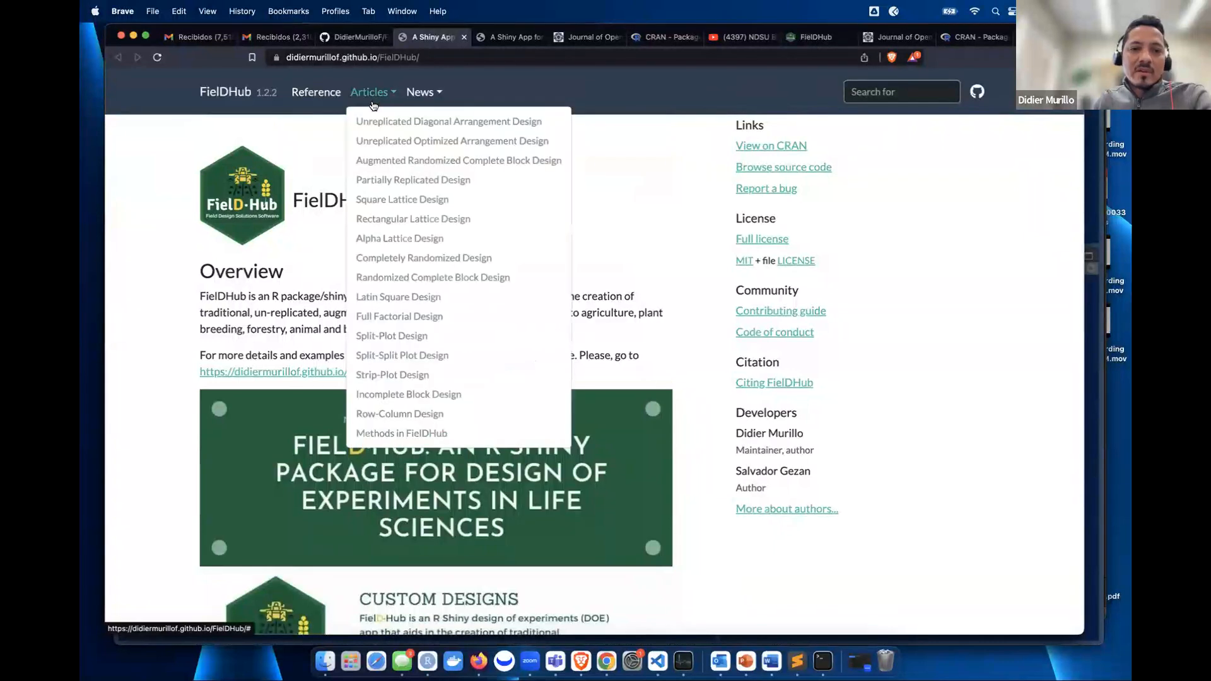
click(433, 199)
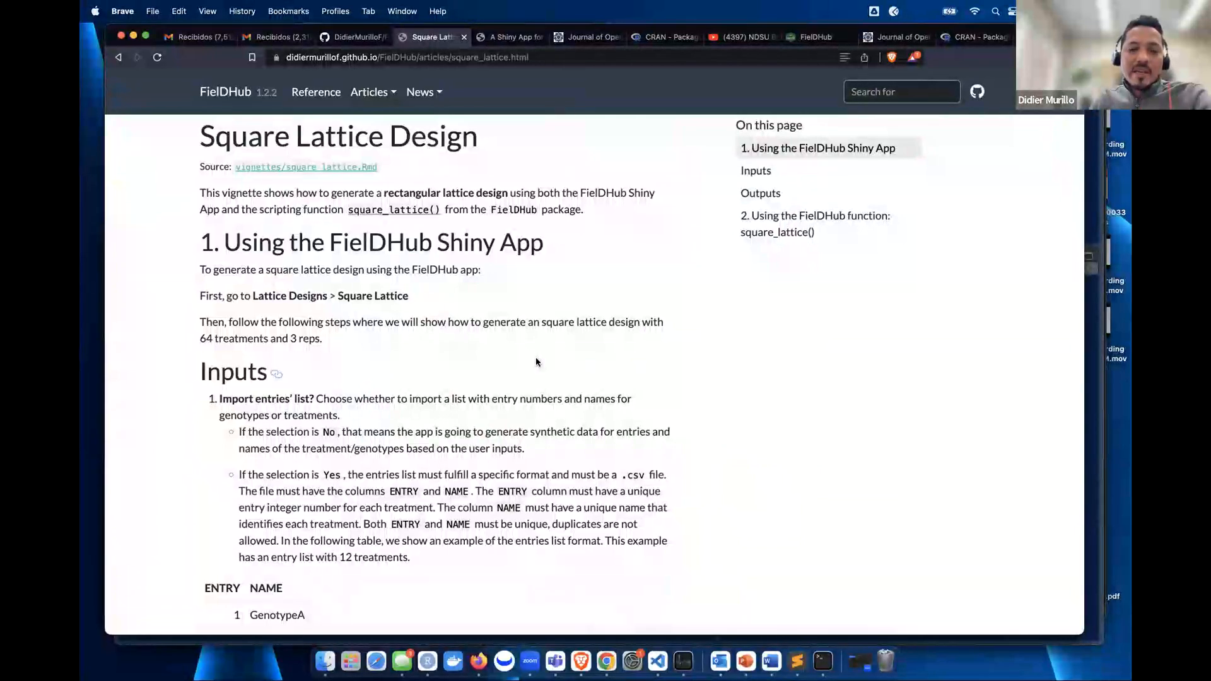
scroll(536, 361, down, 20)
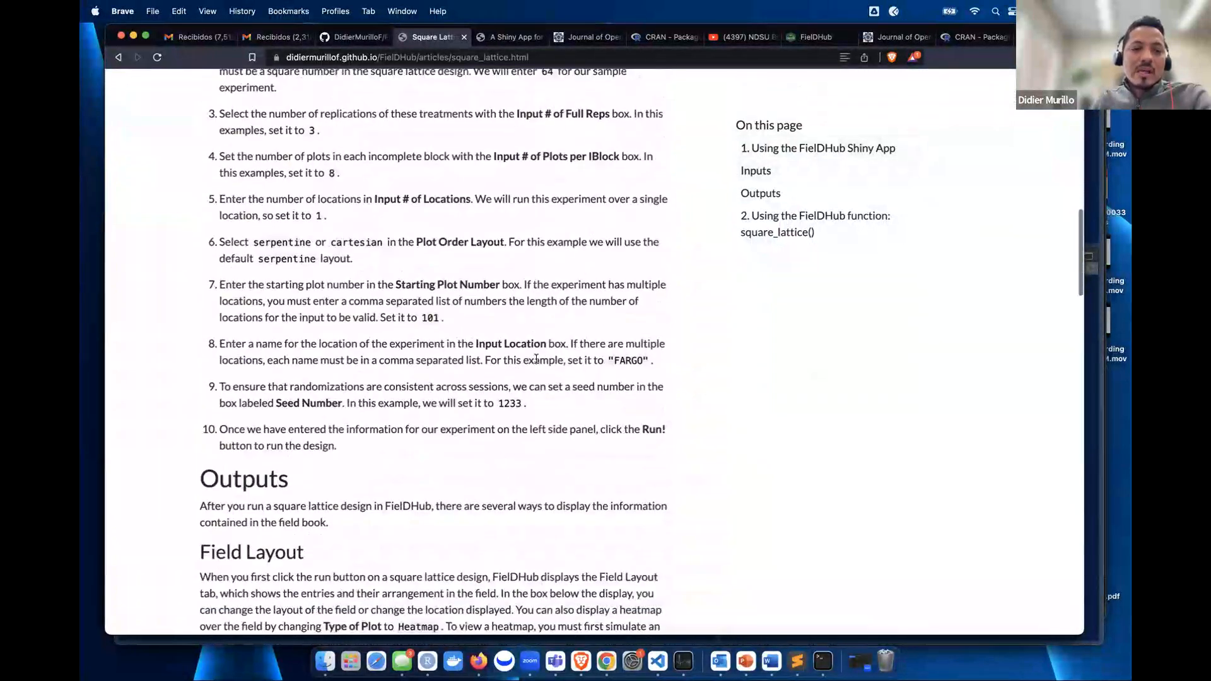
scroll(536, 359, down, 5)
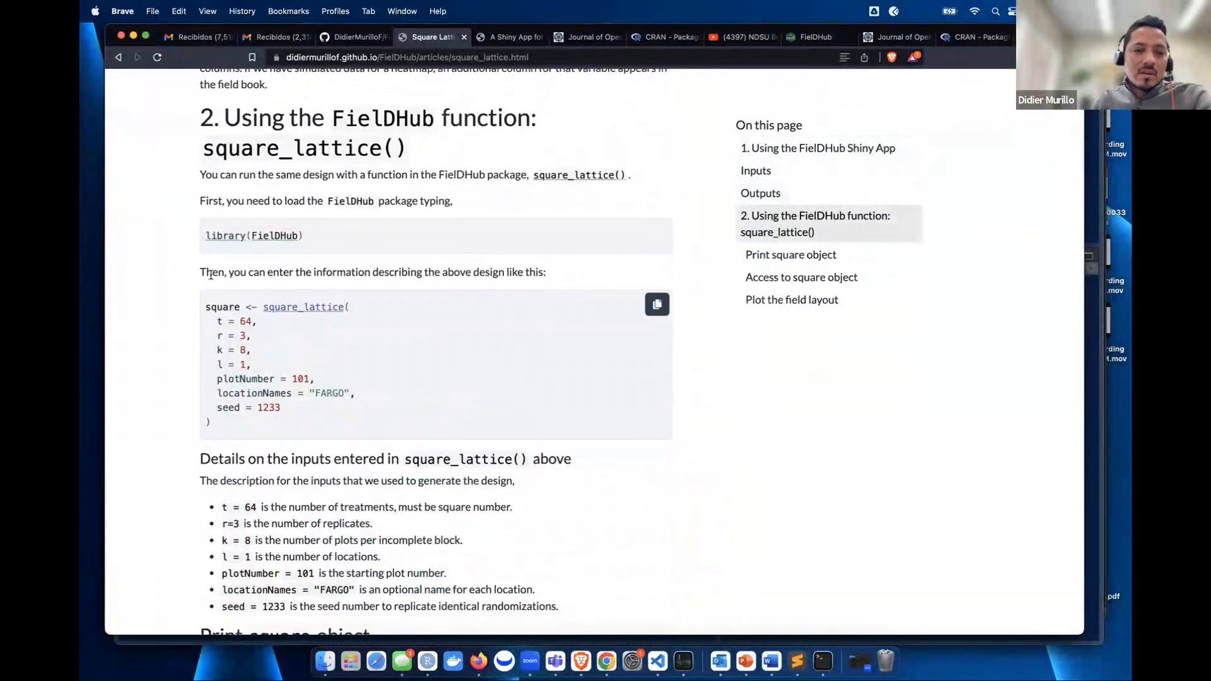
scroll(505, 345, down, 15)
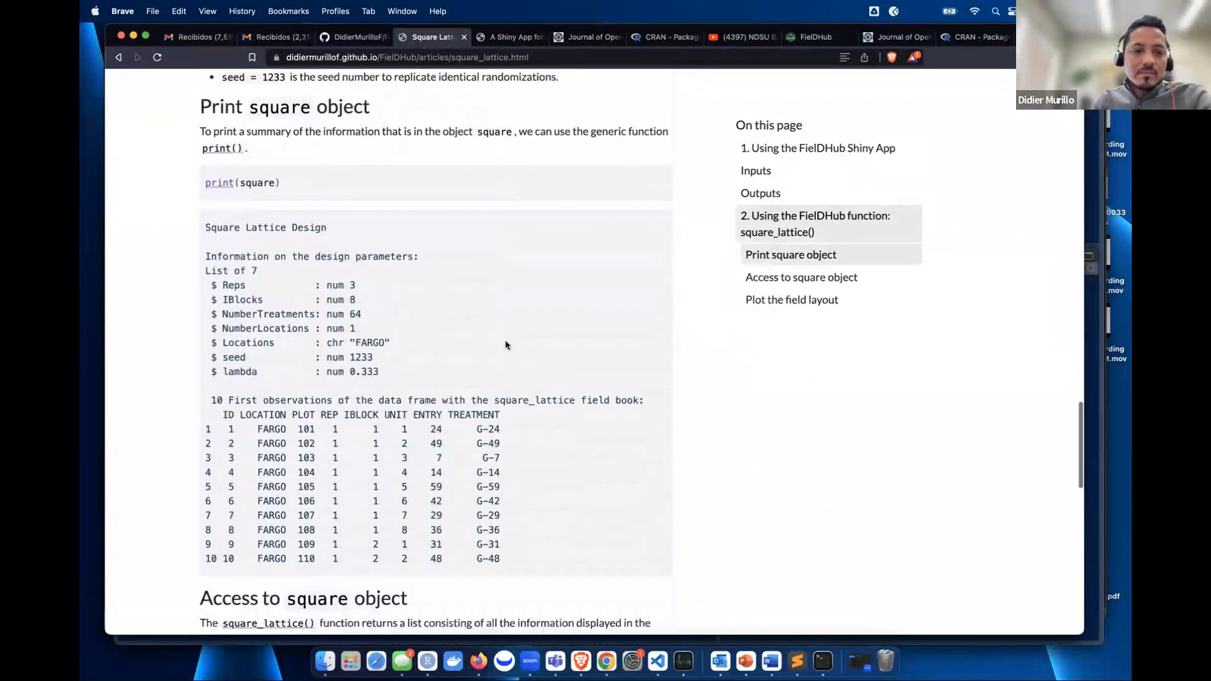
scroll(505, 345, up, 3)
scroll(505, 345, down, 10)
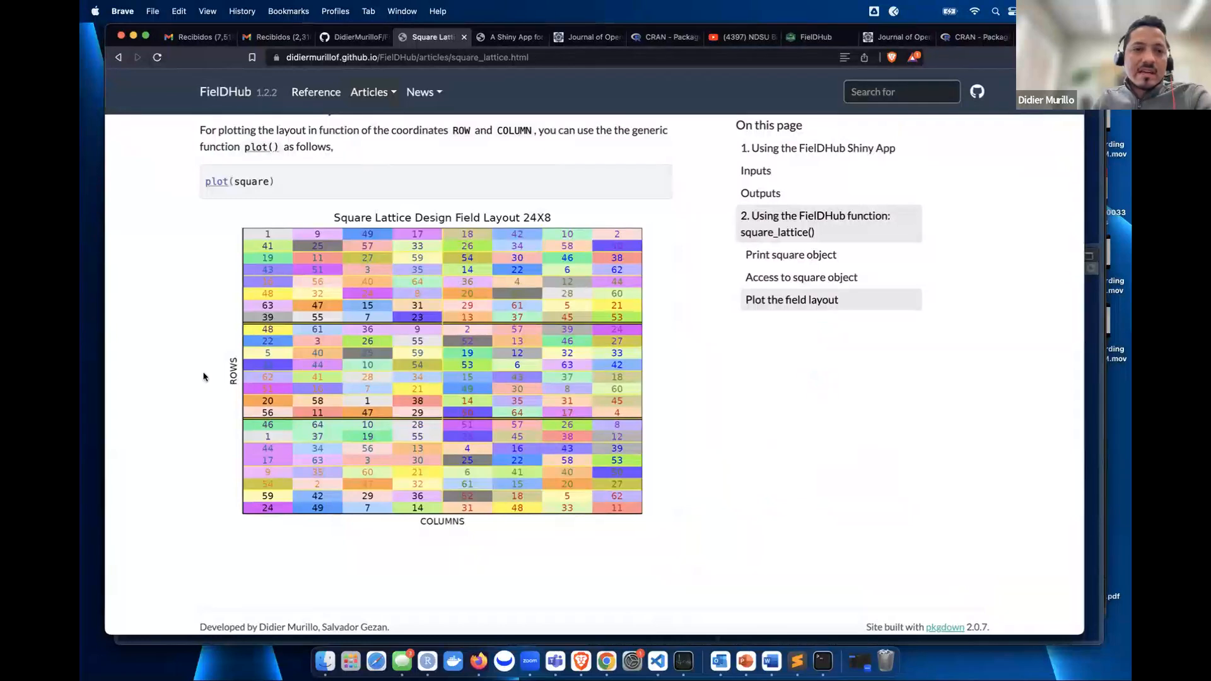
scroll(461, 471, up, 20)
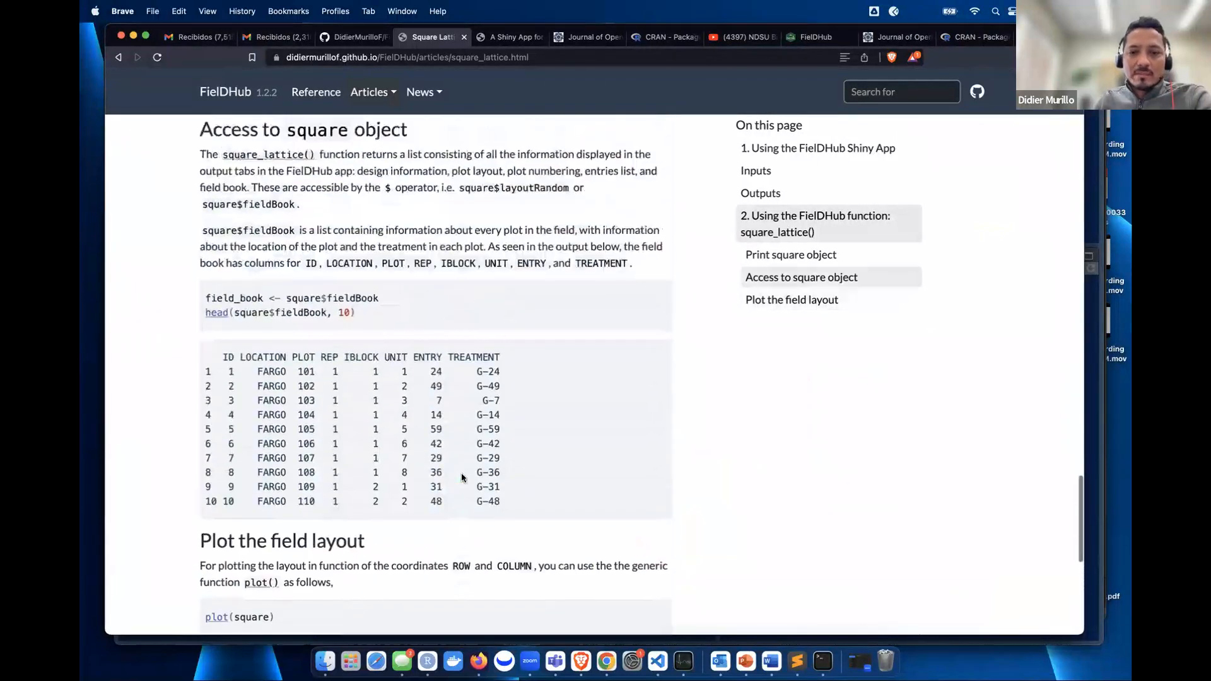
scroll(461, 477, up, 10)
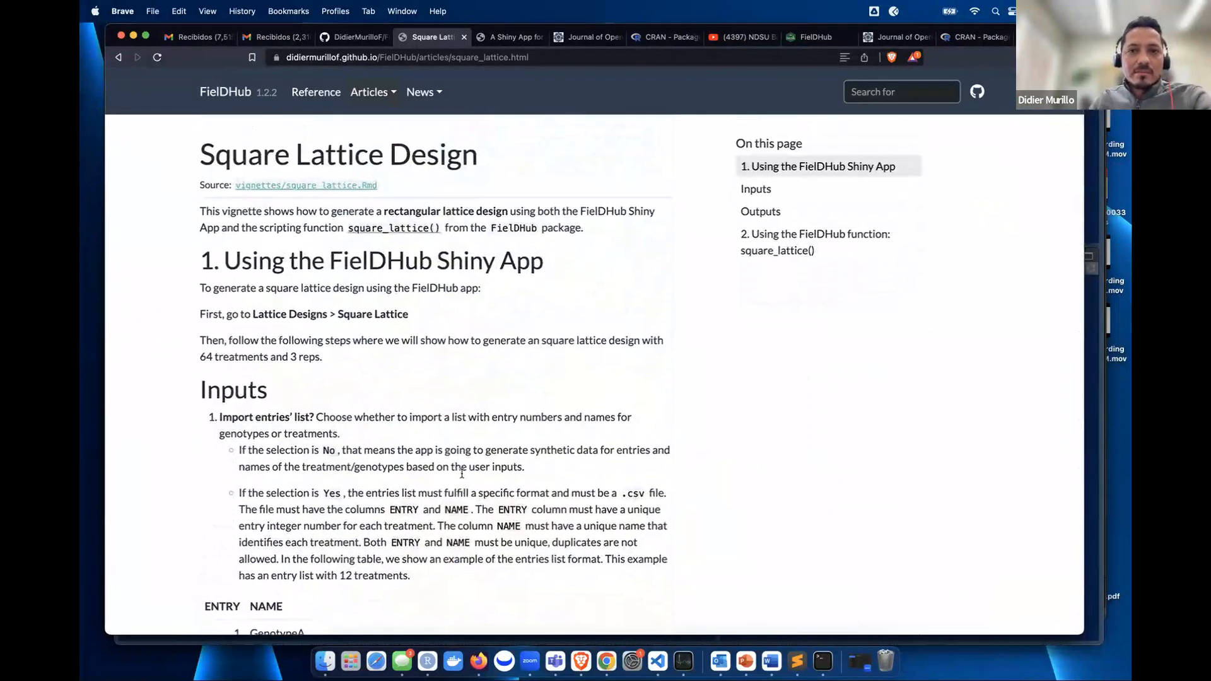
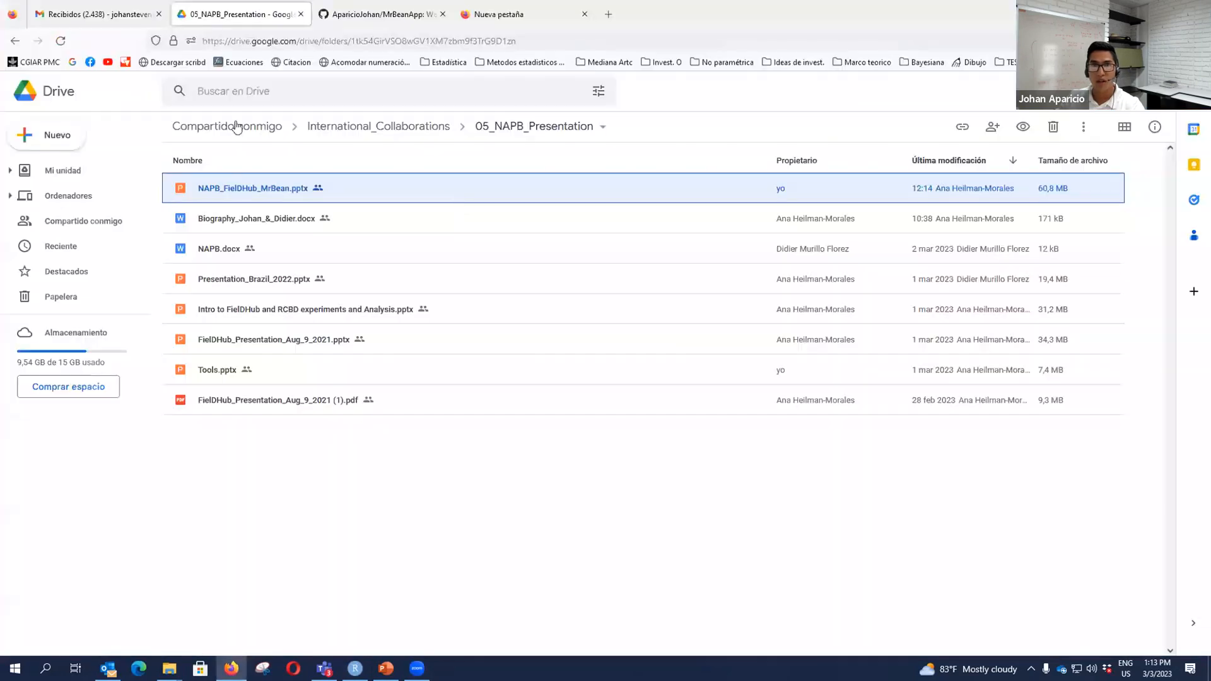
- Open a new Firefox window and switch to the already-open MrBeanApp GitHub tab by searching 'mrbeanapp'
click(126, 14)
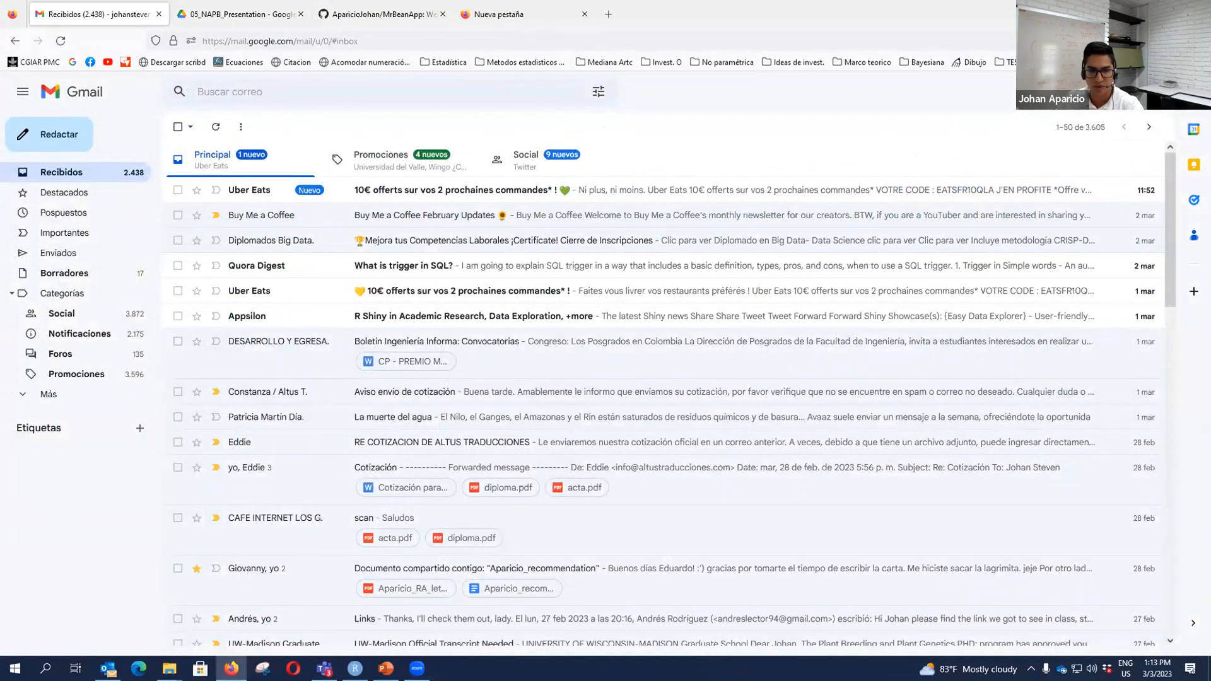
click(232, 669)
right_click(231, 668)
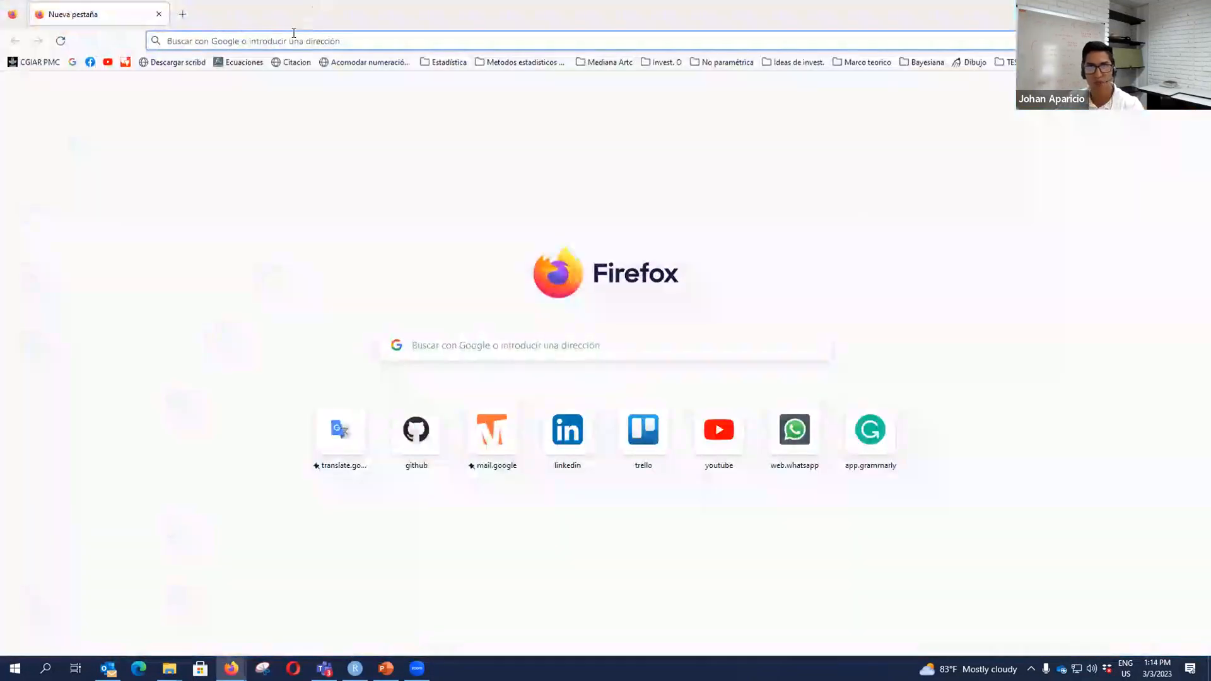
click(294, 35)
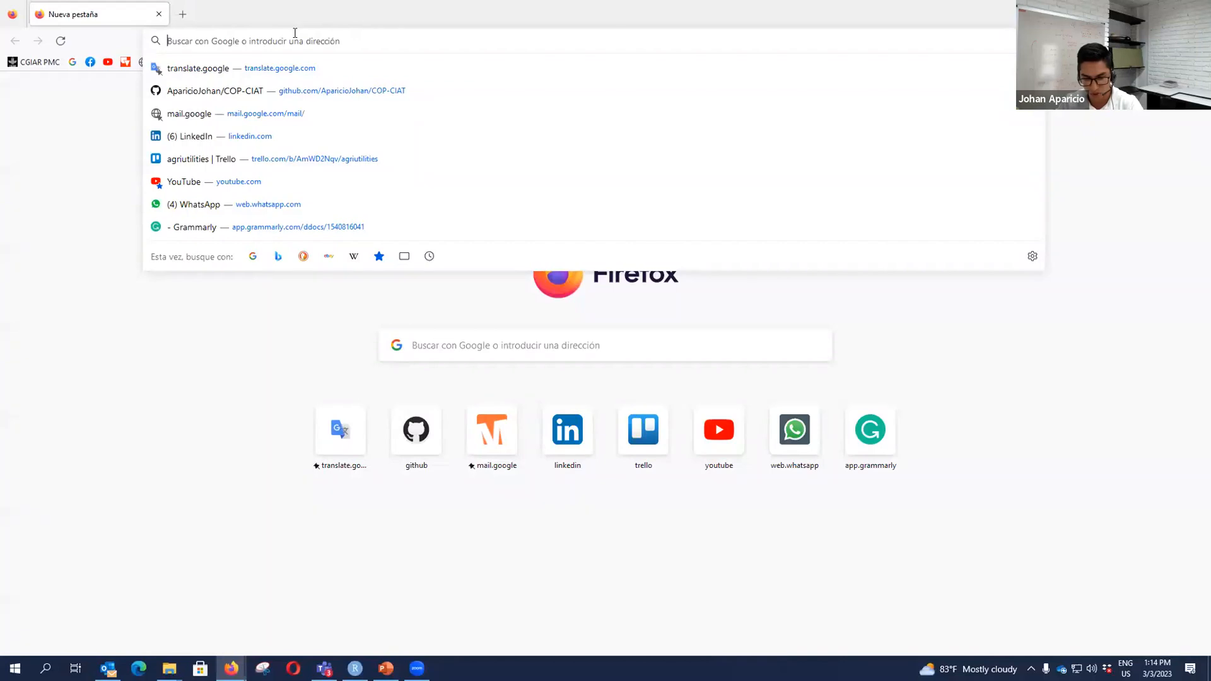
text(mrbeanp)
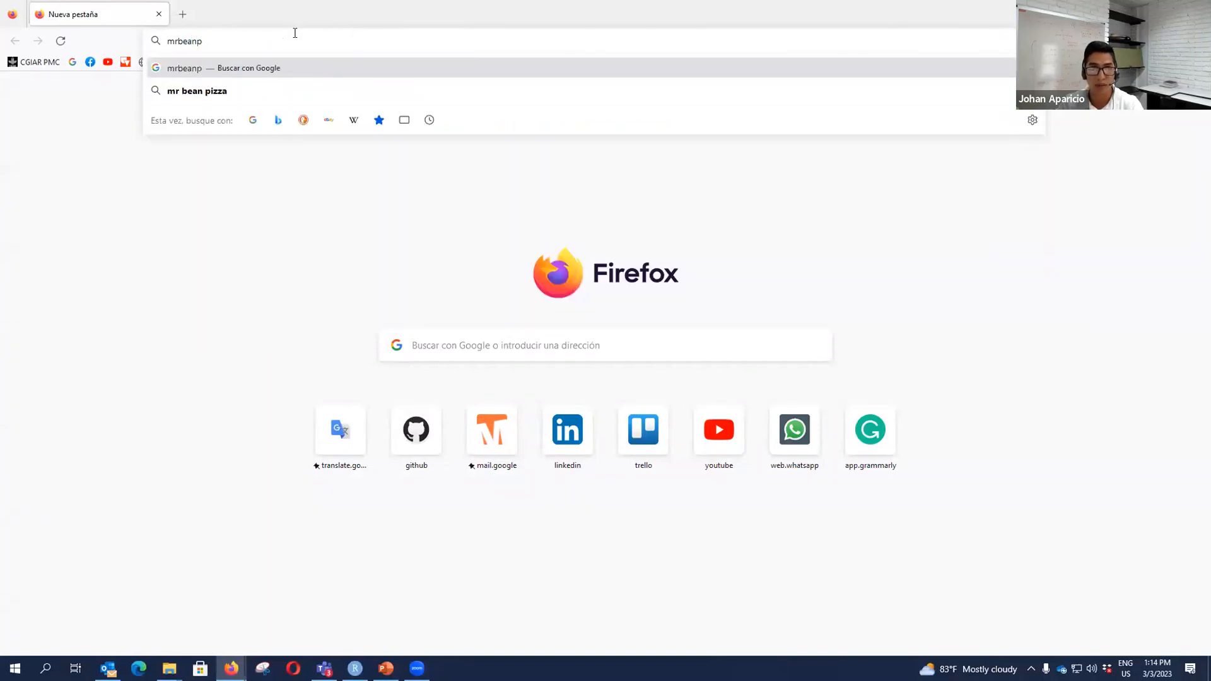
key(BackSpace)
text(app)
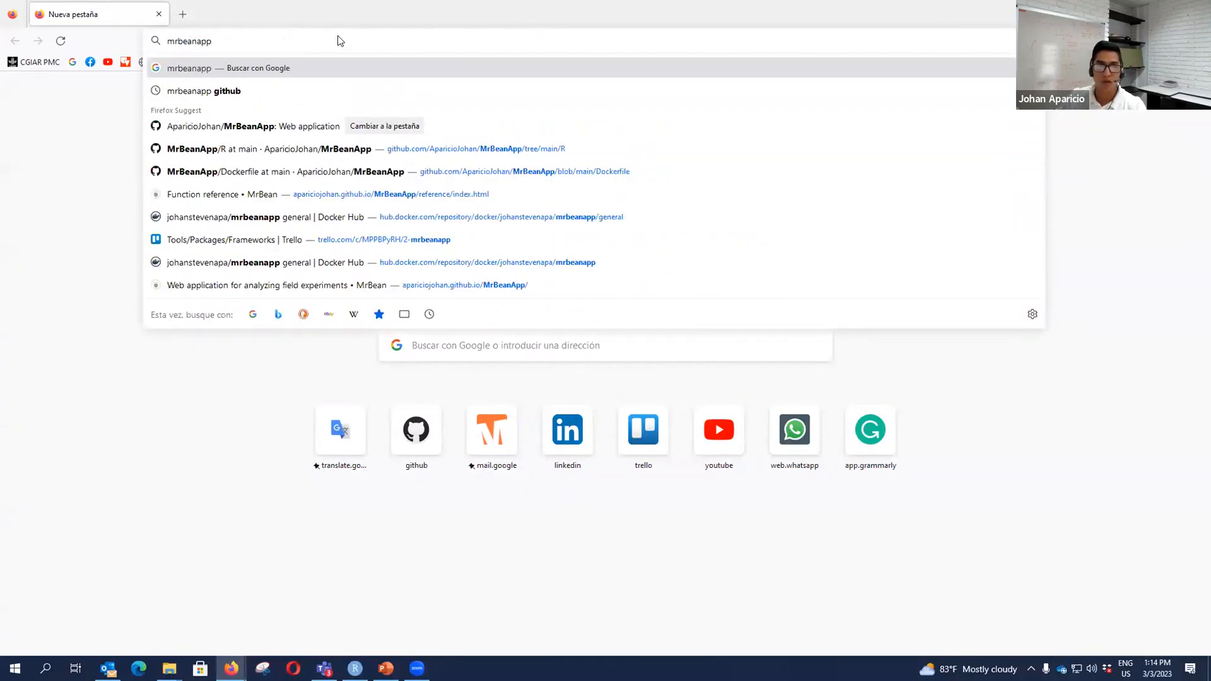
click(301, 125)
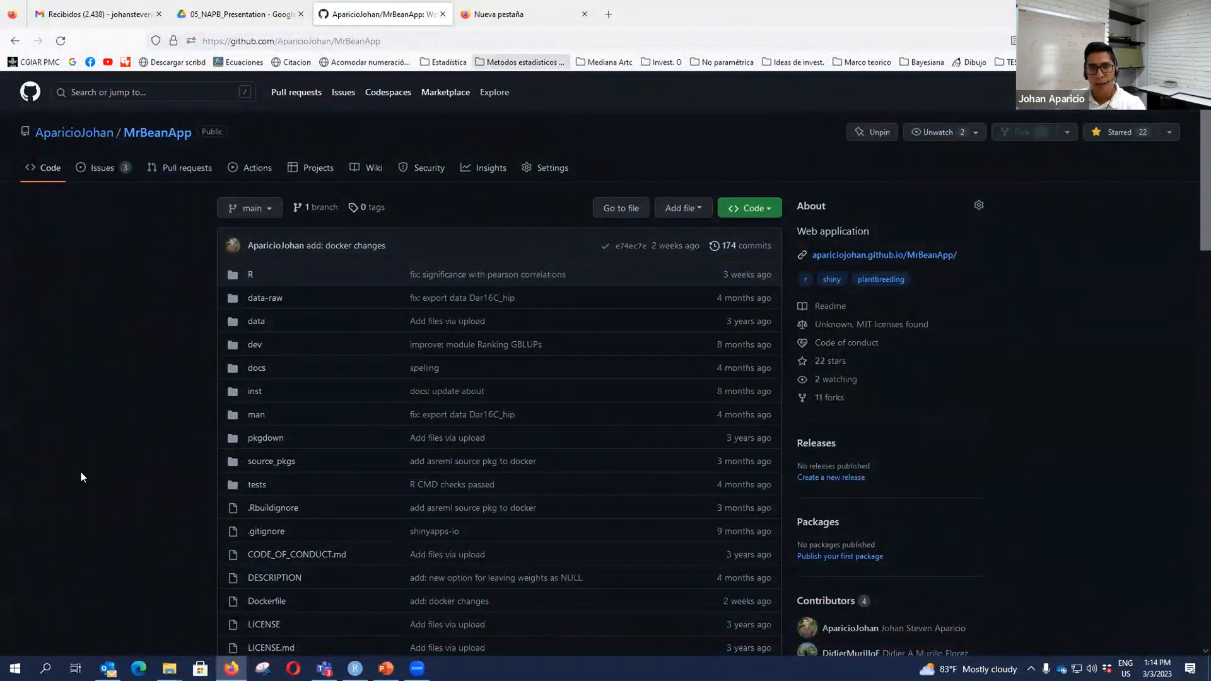
- Browse the MrBeanApp repository, peeking into its R folder and returning to the main page
scroll(81, 470, down, 15)
scroll(150, 480, up, 10)
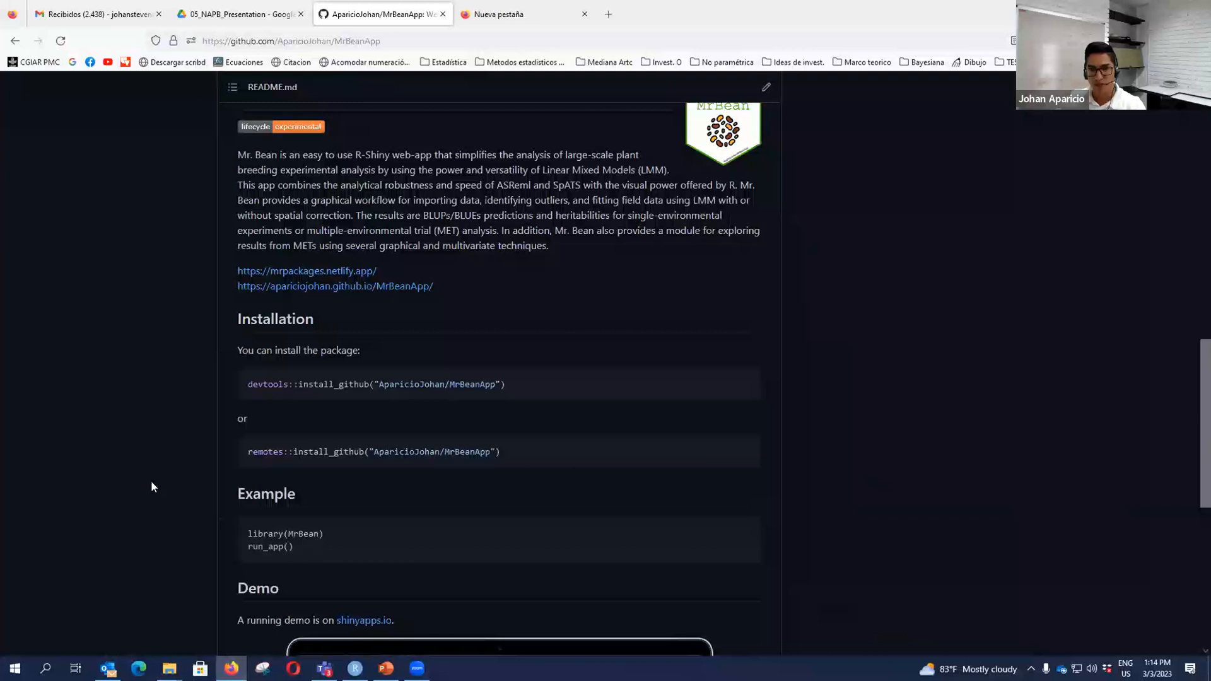
scroll(150, 480, up, 7)
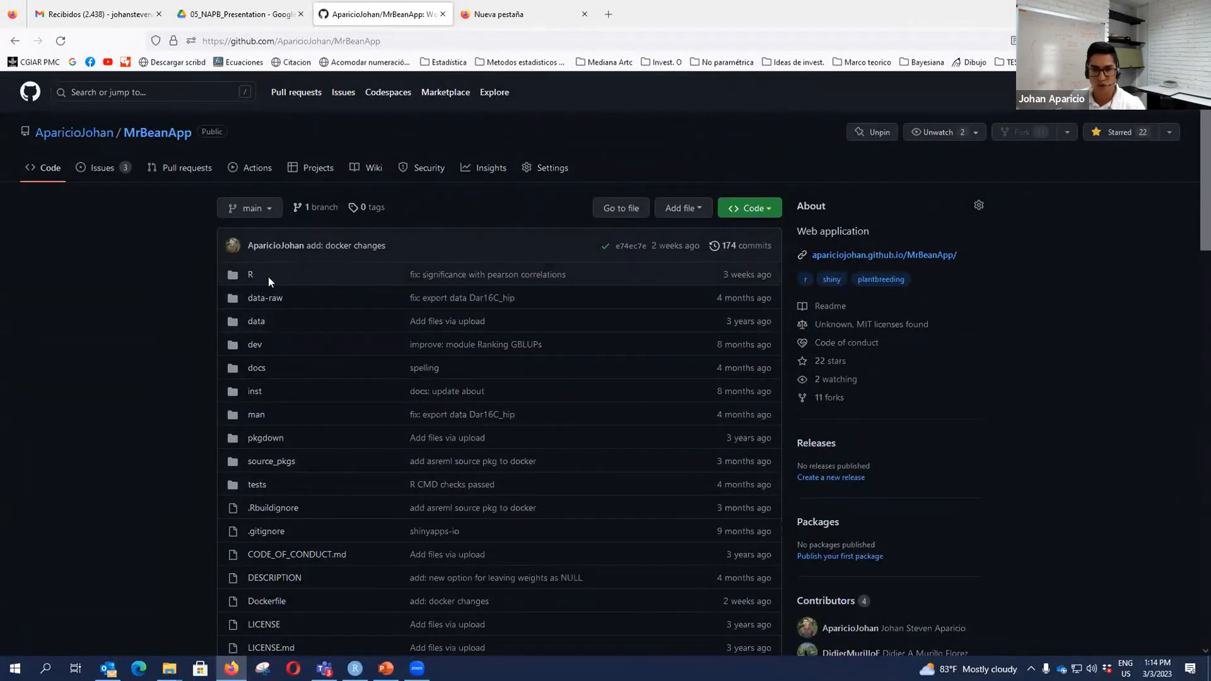
click(232, 267)
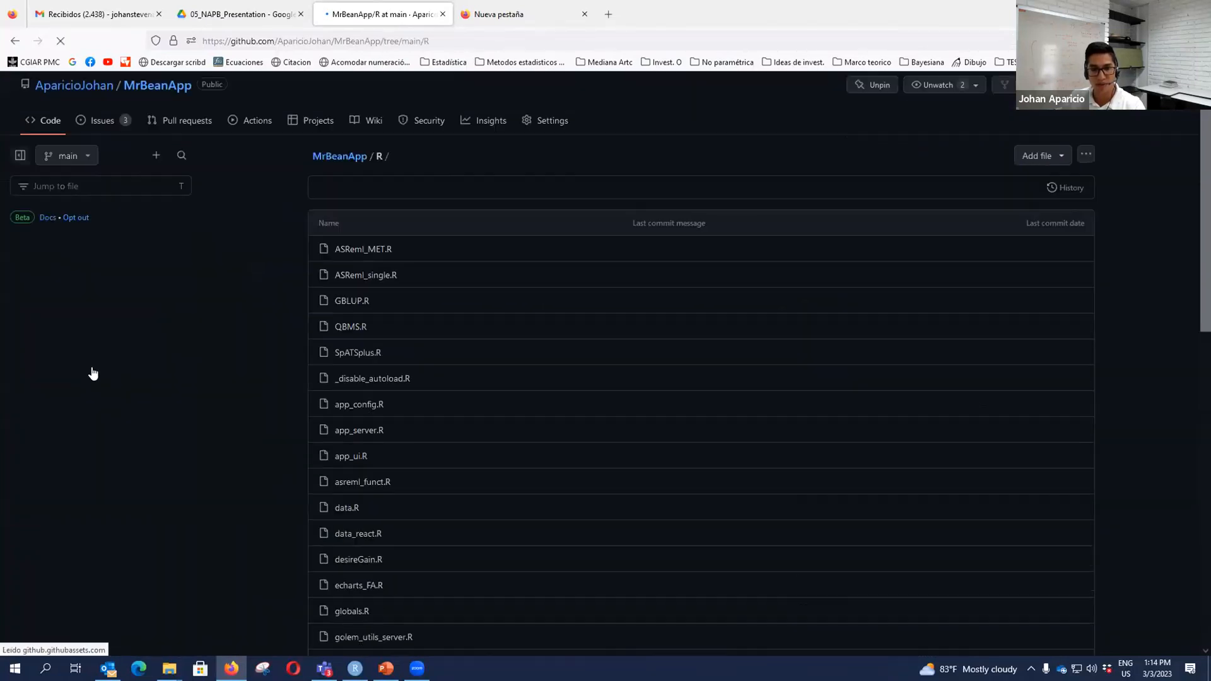
scroll(89, 366, down, 10)
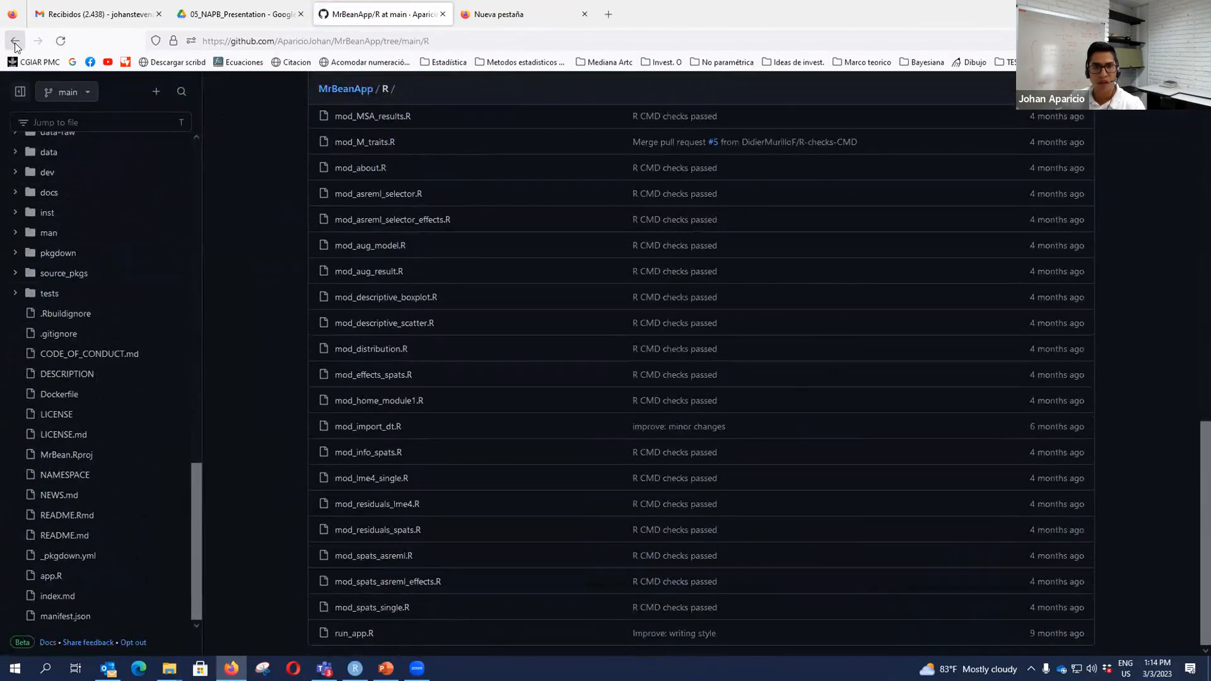
click(15, 40)
scroll(661, 398, down, 15)
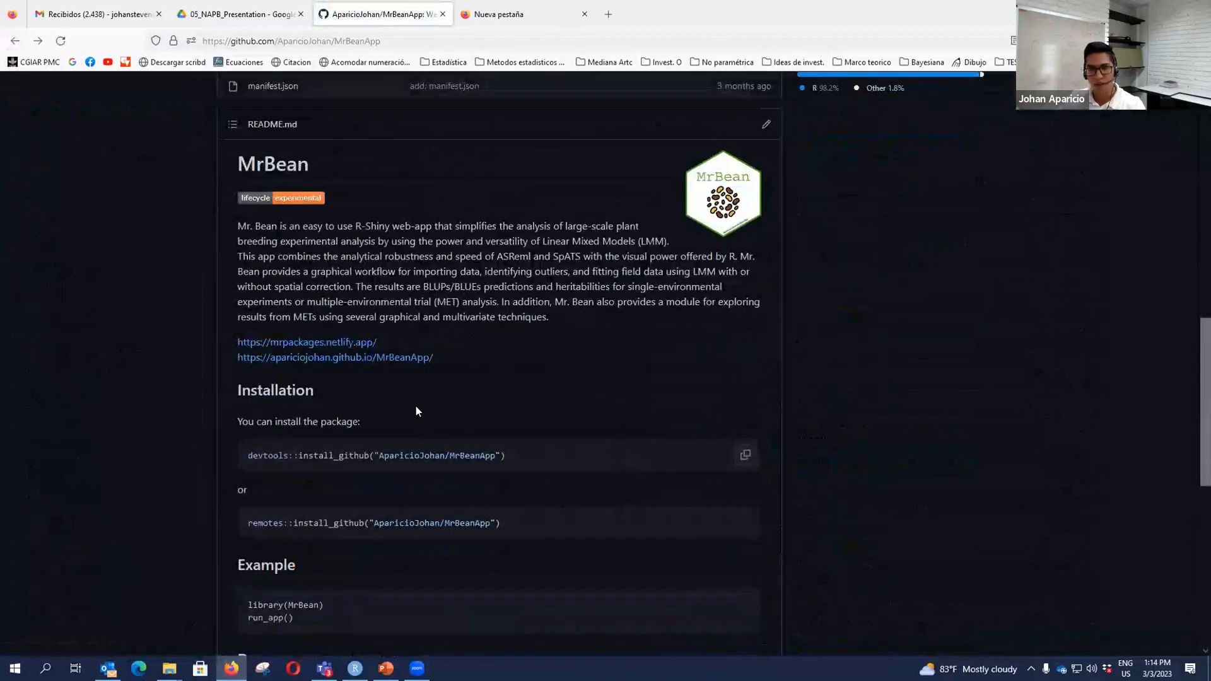
- Copy the README's devtools::install_github("AparicioJohan/MrBeanApp") line into the RStudio console
click(745, 455)
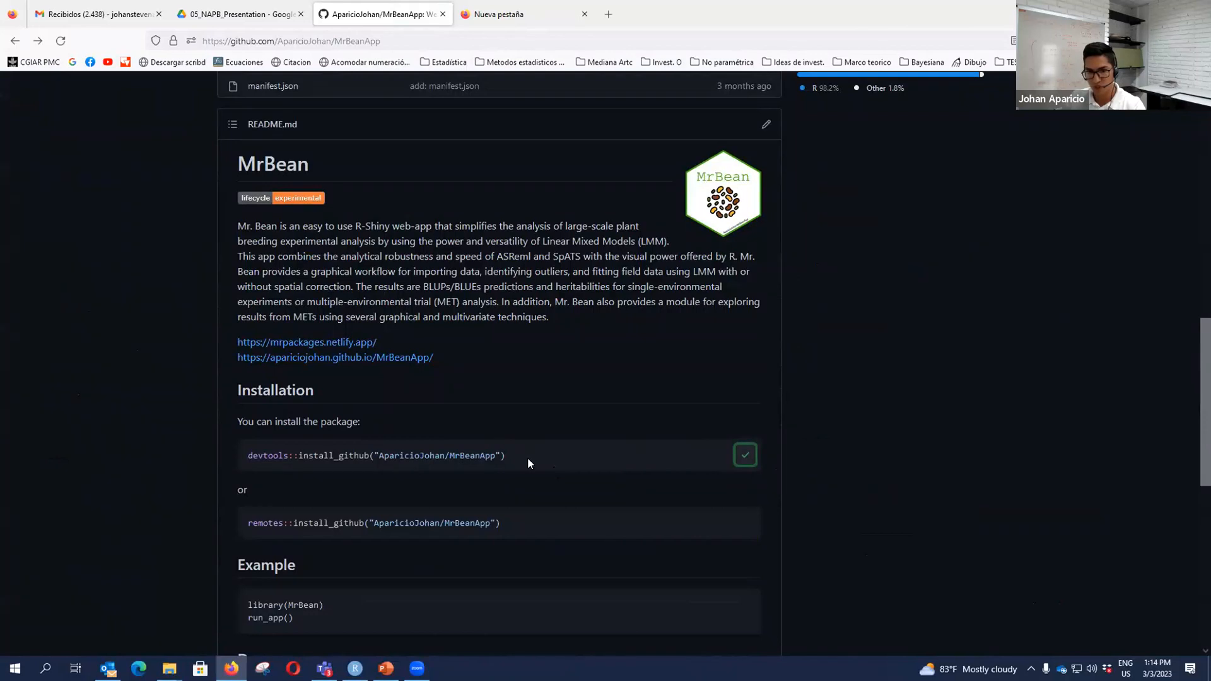
drag(535, 457, 215, 456)
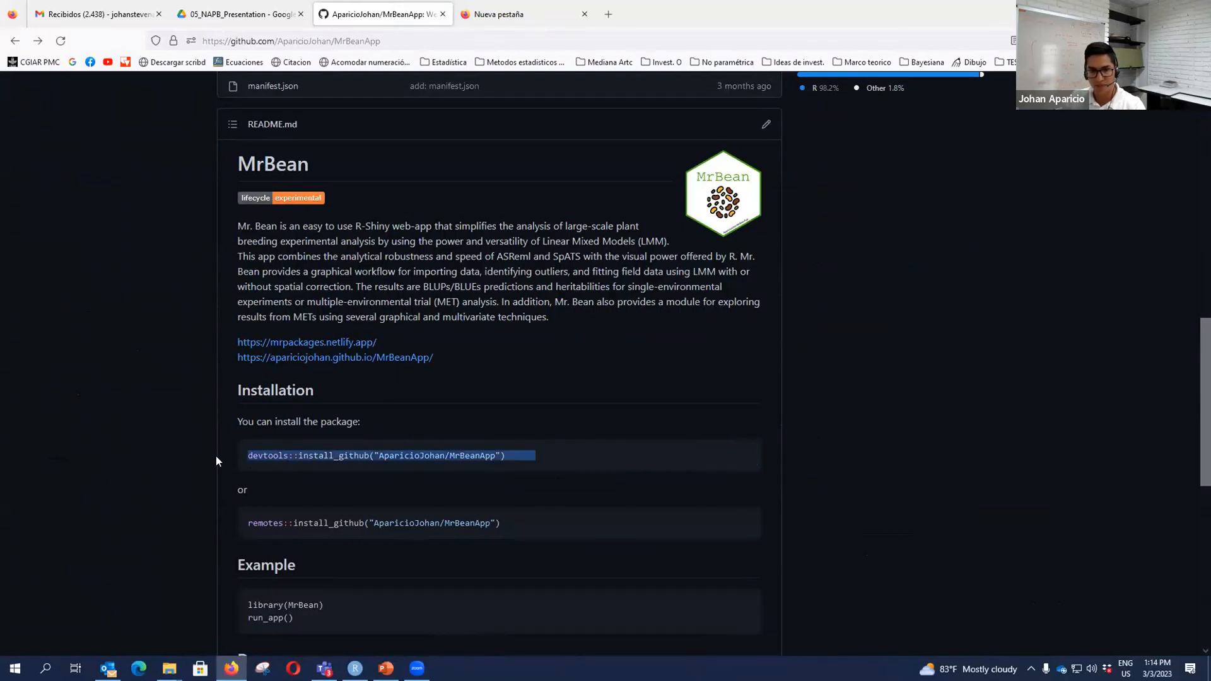
key(alt+Tab)
key(ctrl+v)
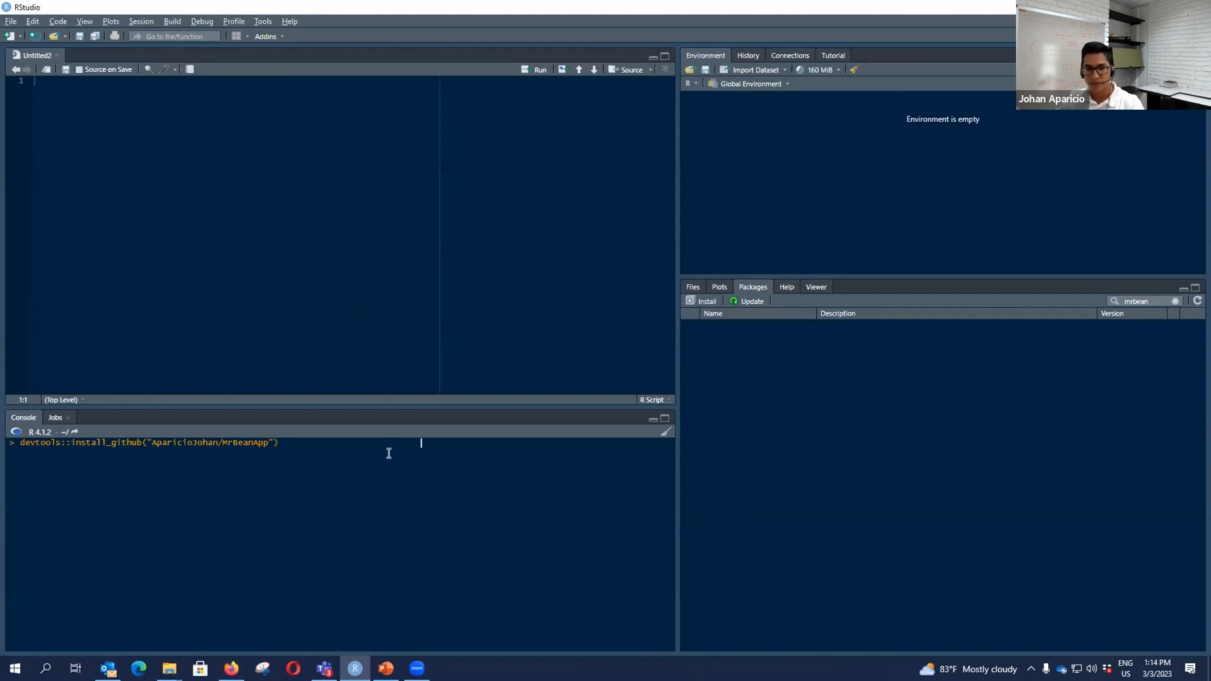
- Replace the console line with library(MrBean), run it, then launch the app with run_app()
drag(350, 445, 178, 443)
key(BackSpace)
key(BackSpace)
key(BackSpace)
key(BackSpace)
key(BackSpace)
key(BackSpace)
key(BackSpace)
key(BackSpace)
key(BackSpace)
key(BackSpace)
key(BackSpace)
key(BackSpace)
key(BackSpace)
key(BackSpace)
key(BackSpace)
key(BackSpace)
key(BackSpace)
key(BackSpace)
key(BackSpace)
key(BackSpace)
key(BackSpace)
key(BackSpace)
key(BackSpace)
key(BackSpace)
key(BackSpace)
key(BackSpace)
key(BackSpace)
key(BackSpace)
key(BackSpace)
key(BackSpace)
key(BackSpace)
key(BackSpace)
text(library(MrBean)
key(Return)
text(run_a)
key(Tab)
key(Return)
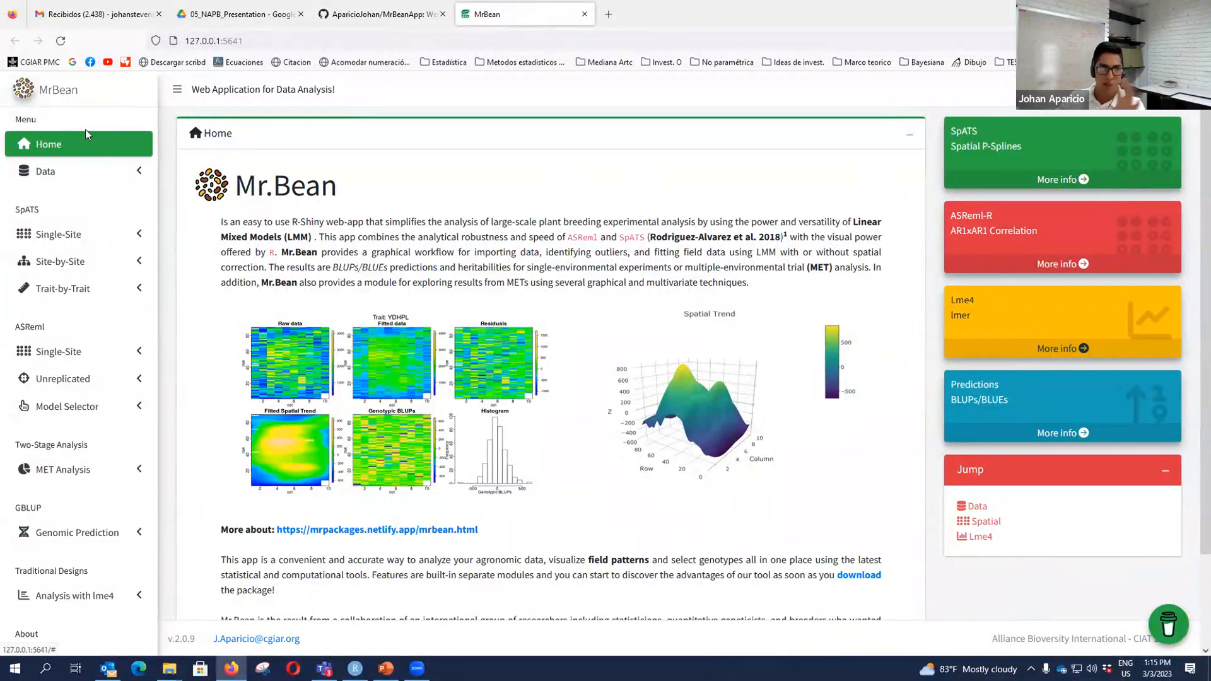
- Go full screen, highlight the SpATS, ASReml, Two-Stage, GBLUP and Traditional Designs sections, then open Data > Upload
key(F11)
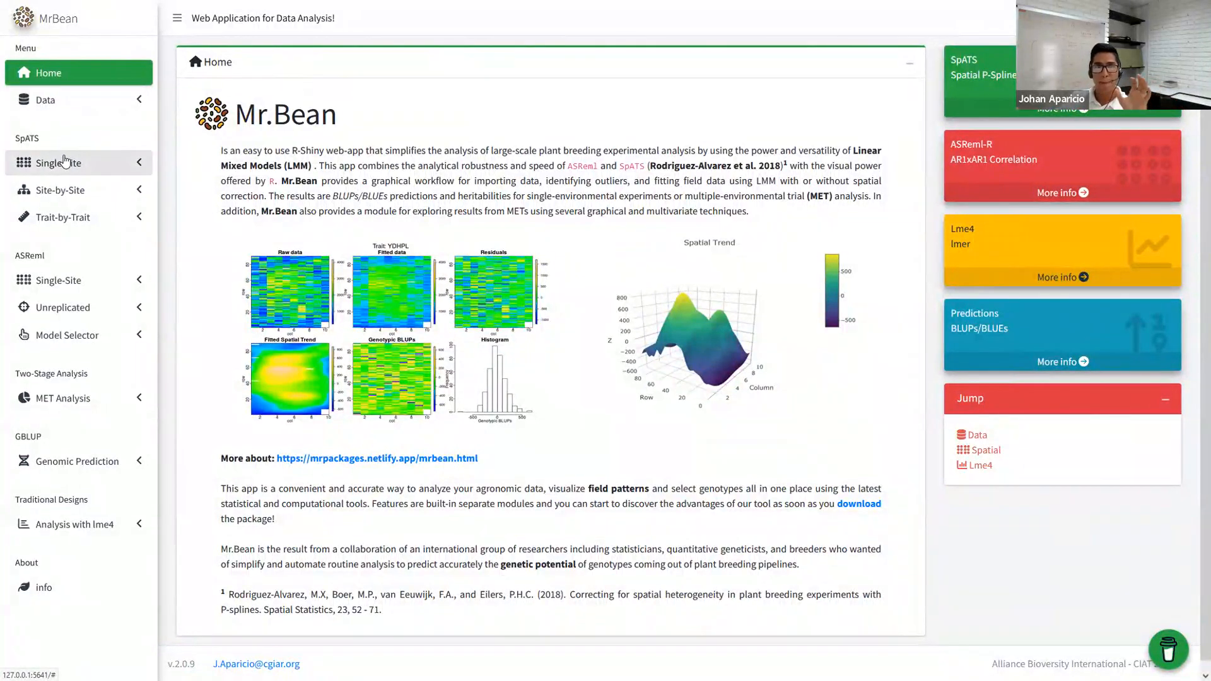
double_click(38, 140)
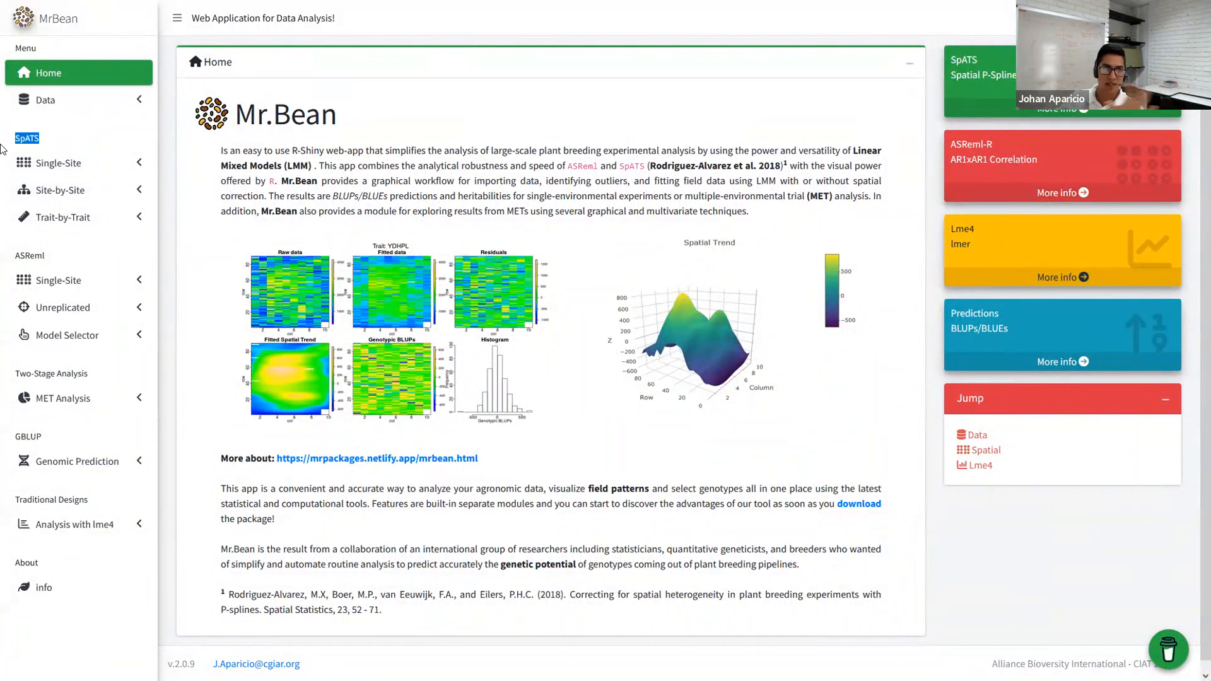
drag(50, 261, 17, 254)
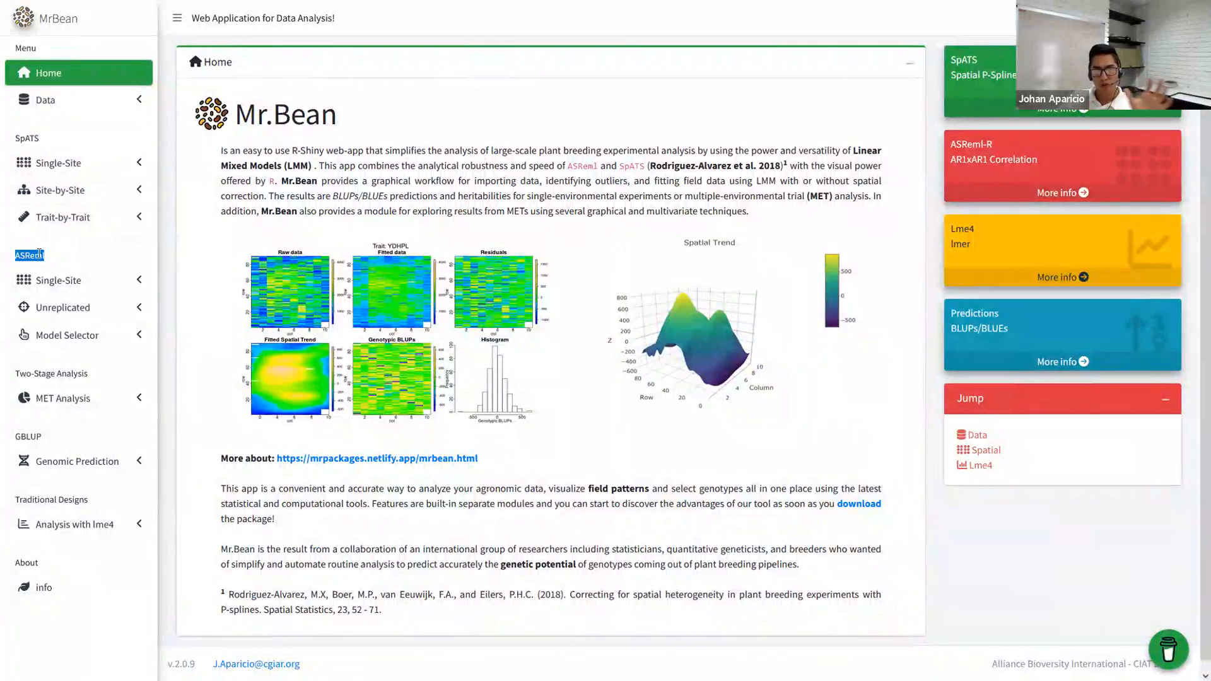
drag(93, 374, 9, 375)
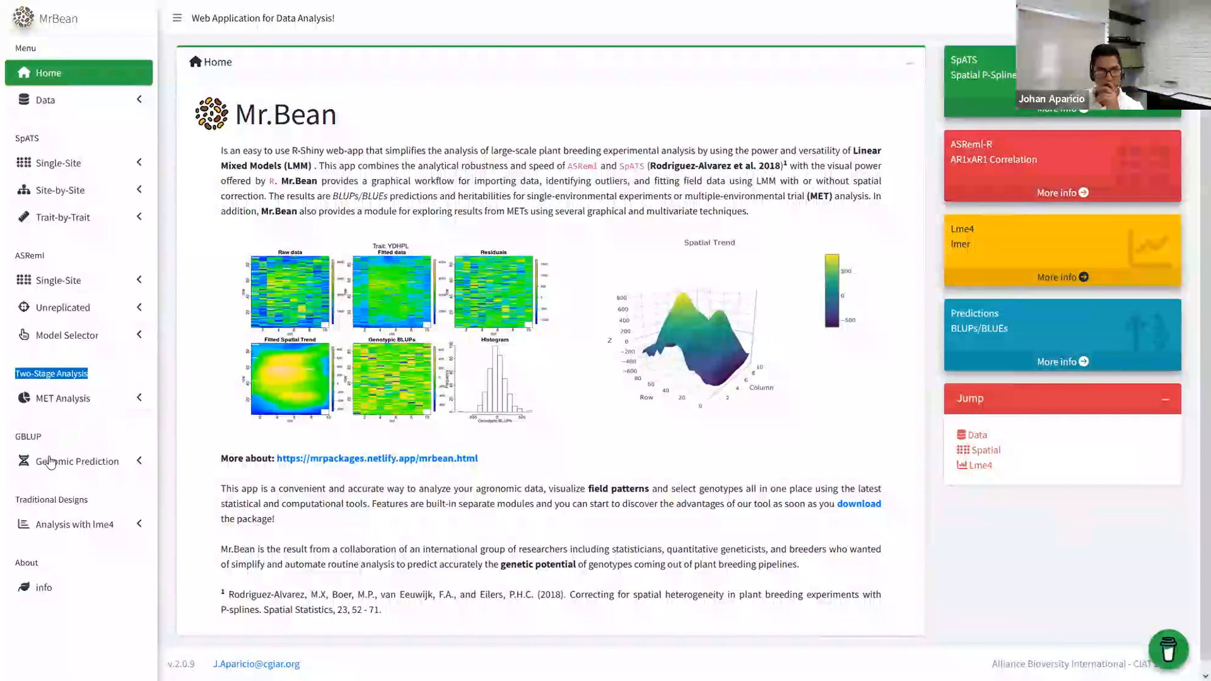
drag(43, 437, 2, 441)
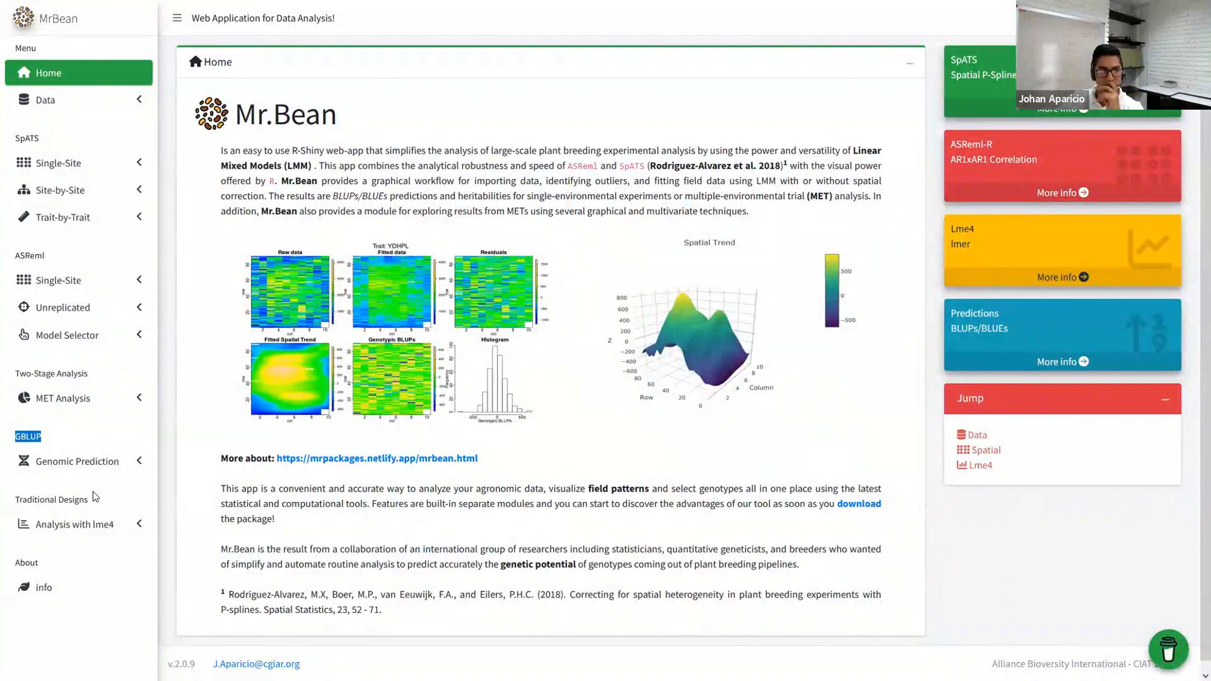
drag(93, 499, 10, 506)
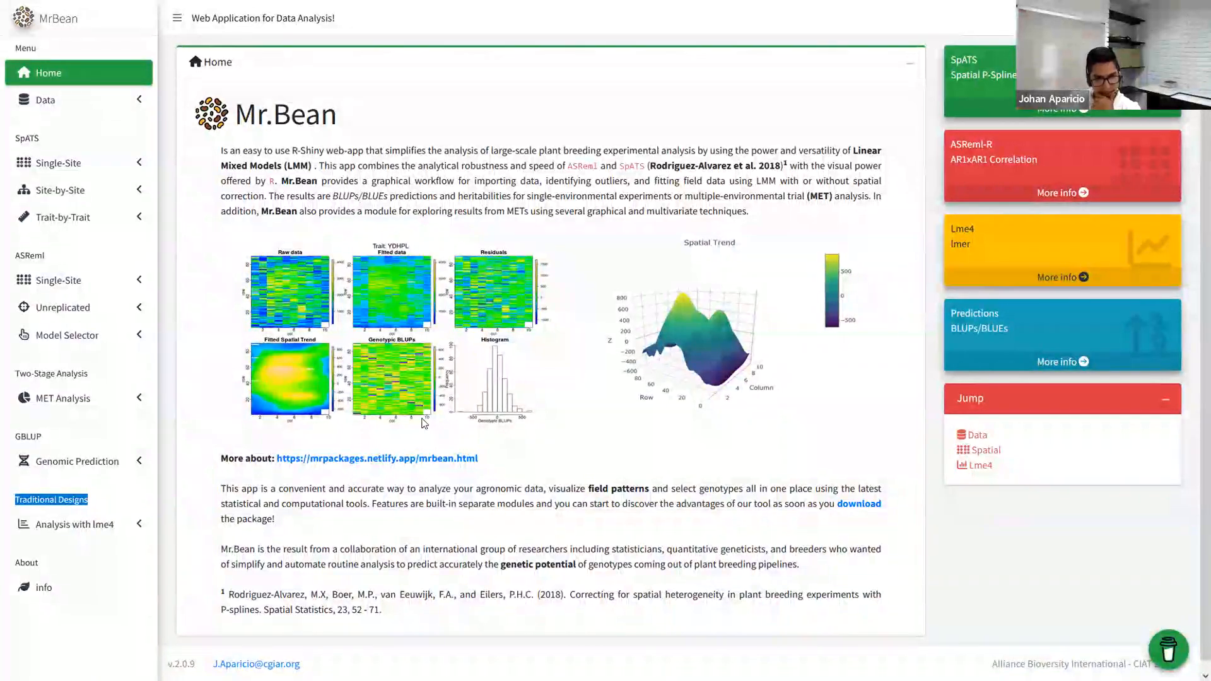
click(74, 100)
click(67, 135)
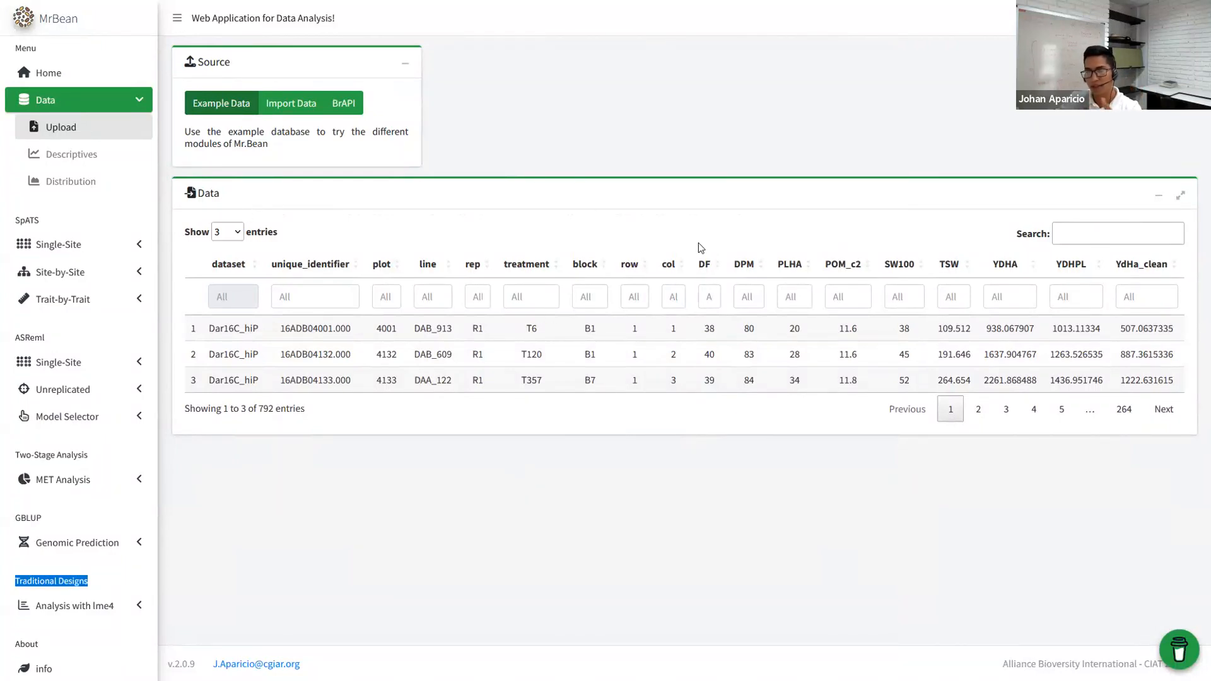
- Change the Source from Import Data to BrAPI to reveal the BMS connection form
click(287, 107)
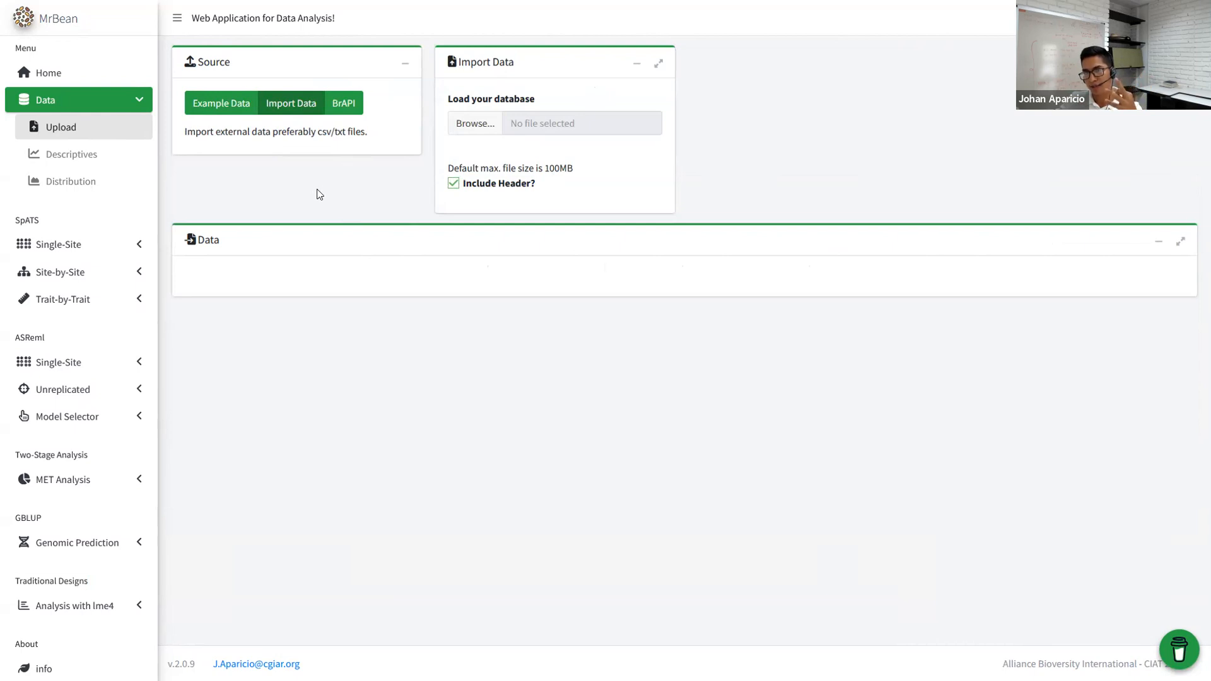
click(344, 104)
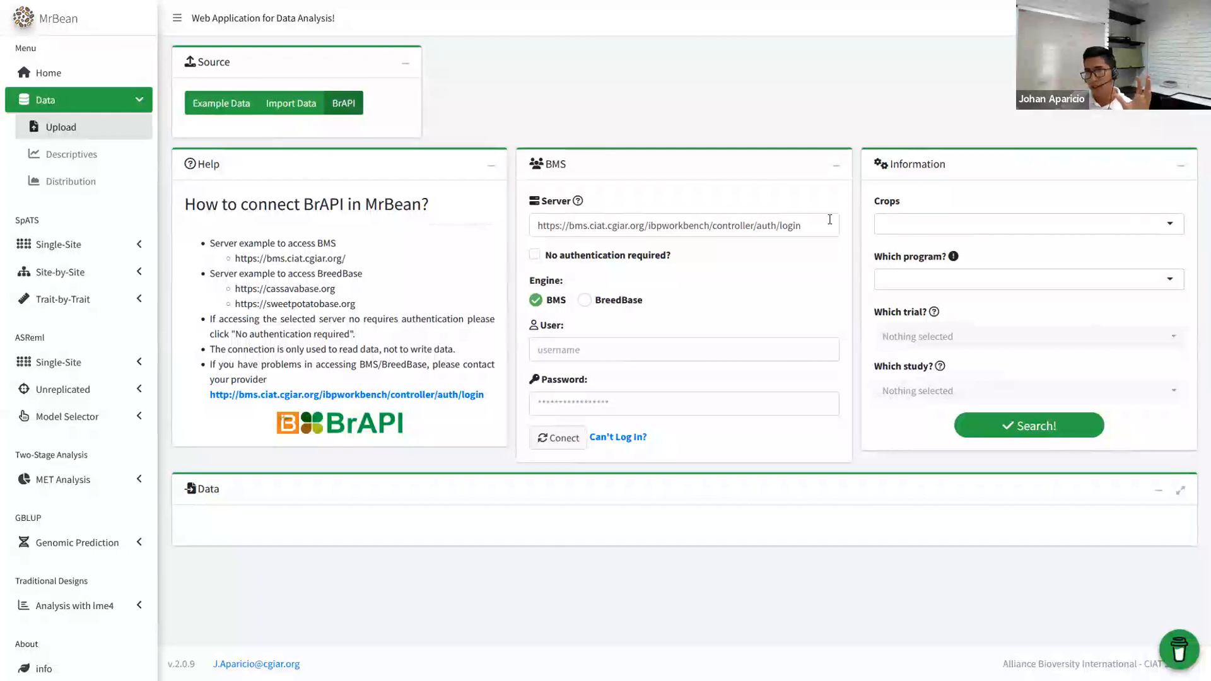
- Log into the BMS server with the account username and password, dismissing the welcome message
drag(829, 220, 523, 225)
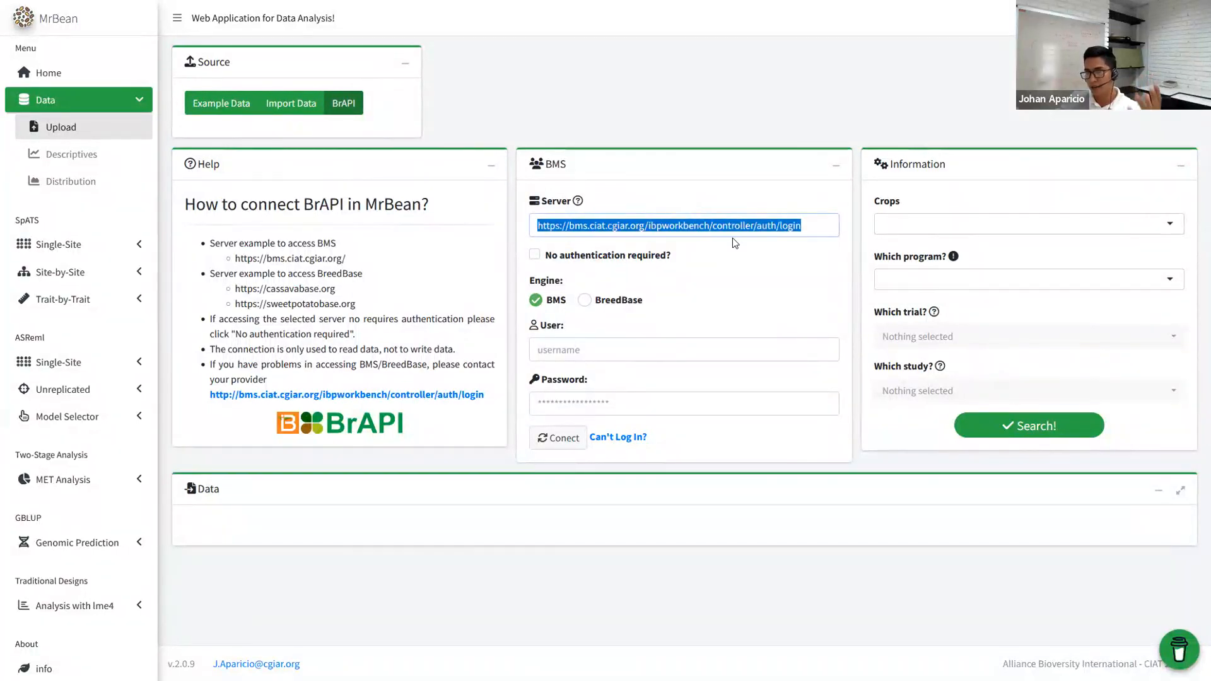
click(791, 216)
click(593, 354)
key(Tab)
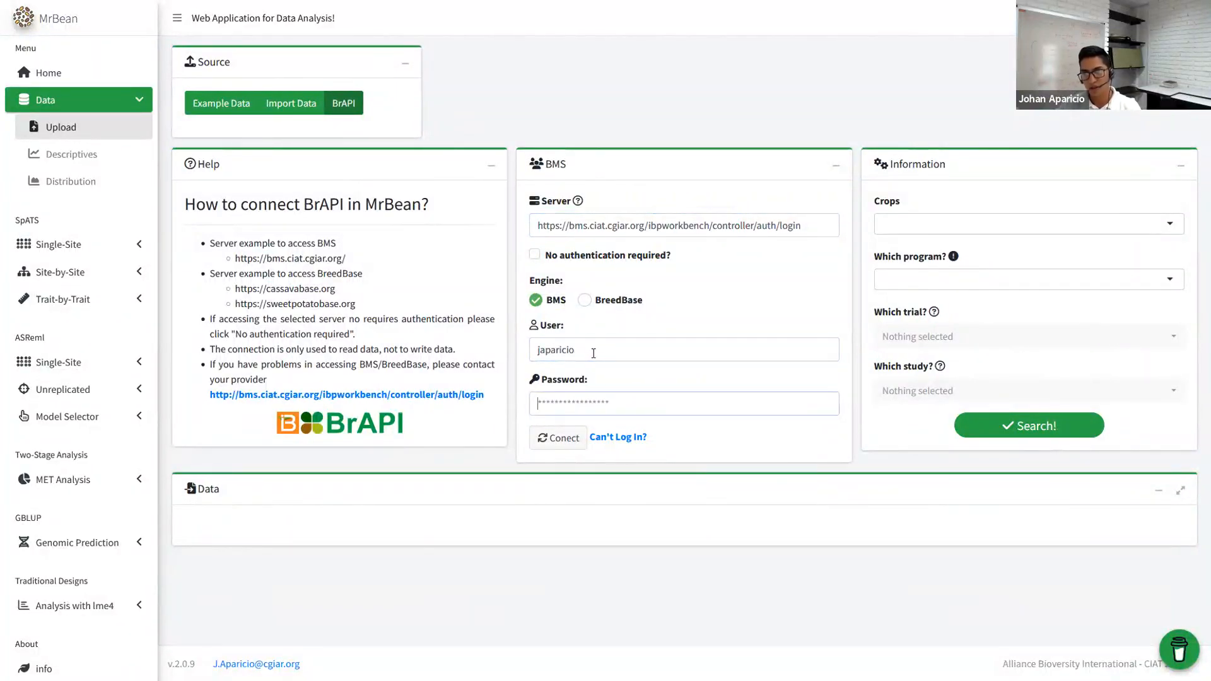
text(***********)
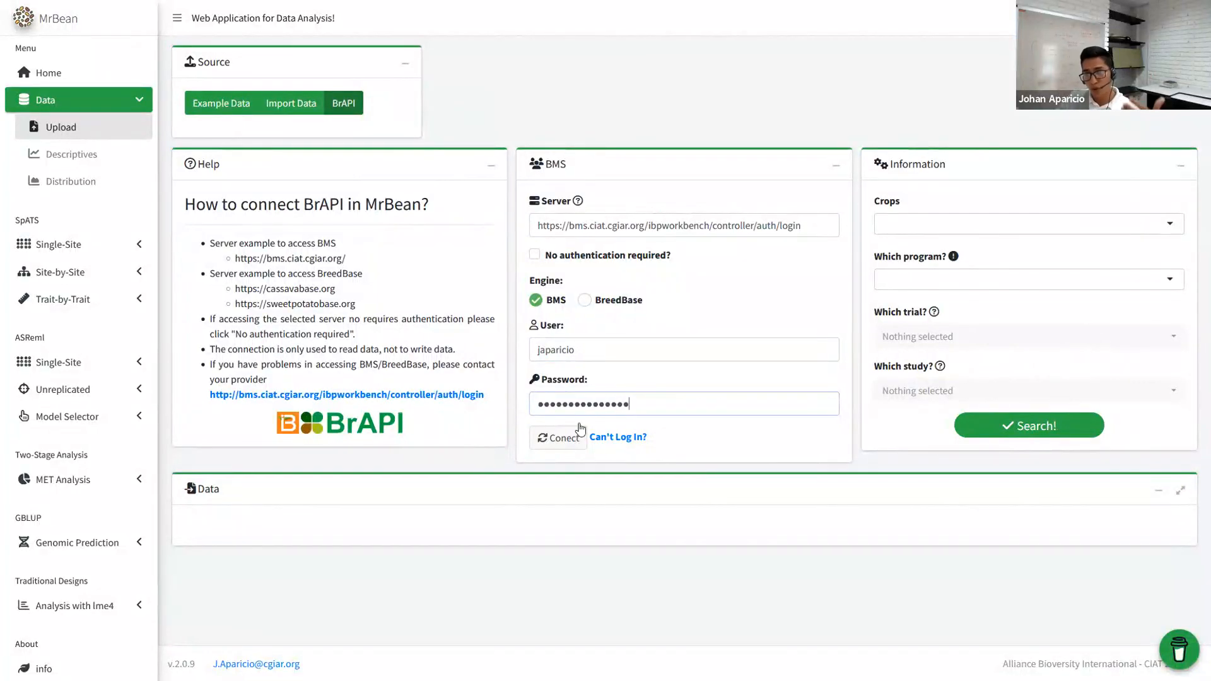
click(566, 441)
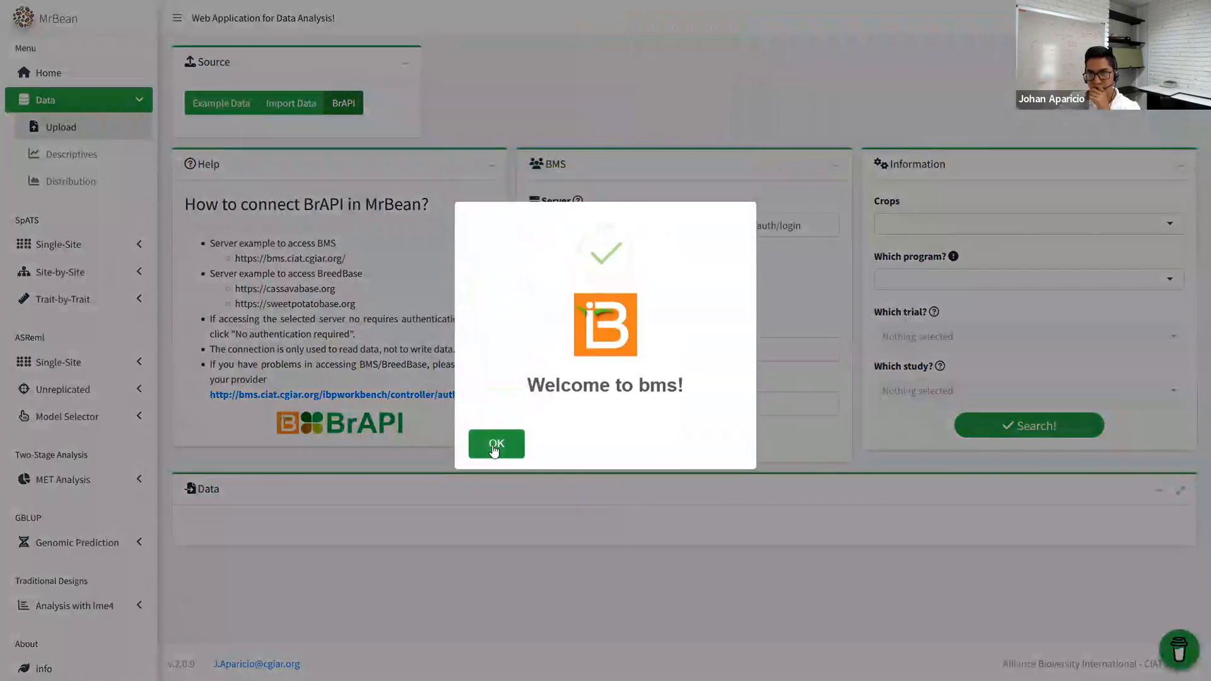
click(494, 449)
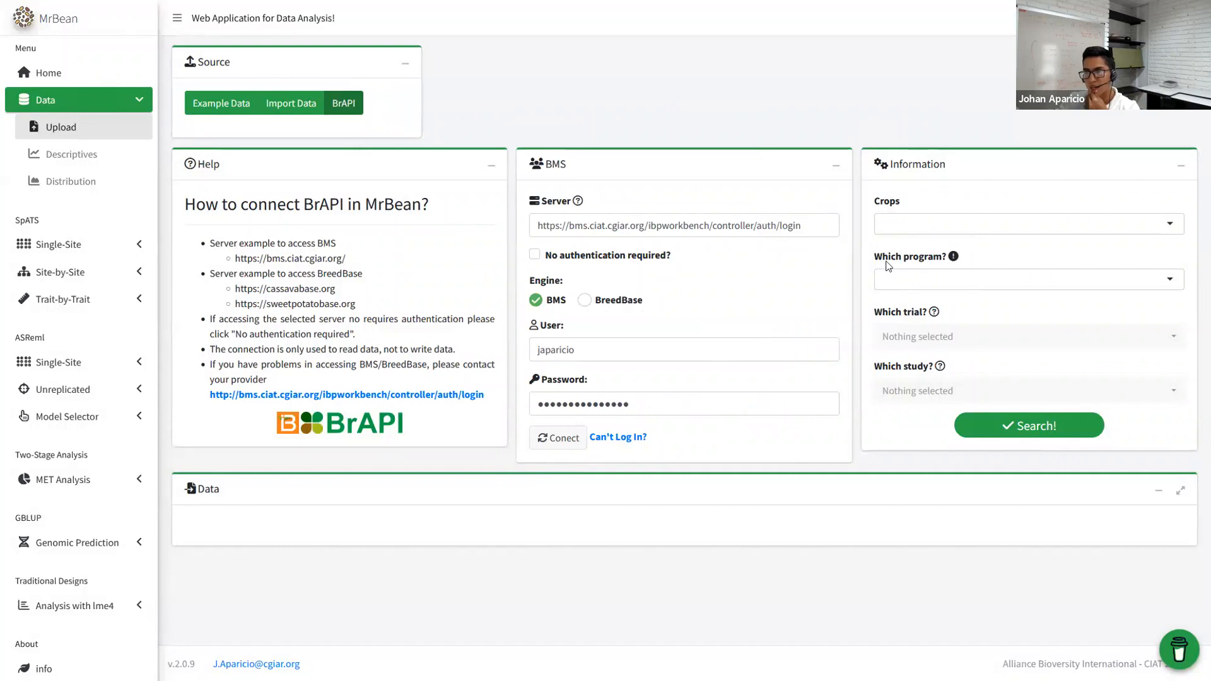
- Choose crop bean, program CIAT-Uganda-Kawanda beans and trial VEF Set1 PYT 2017D
click(944, 217)
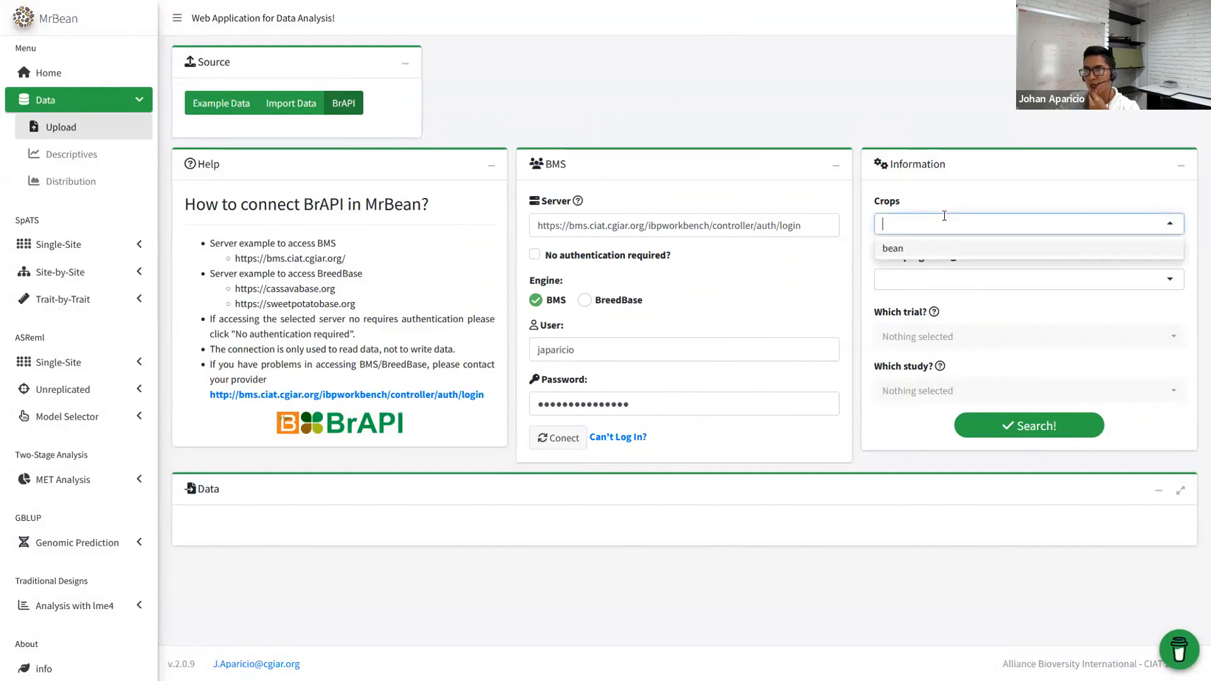
click(898, 250)
click(926, 279)
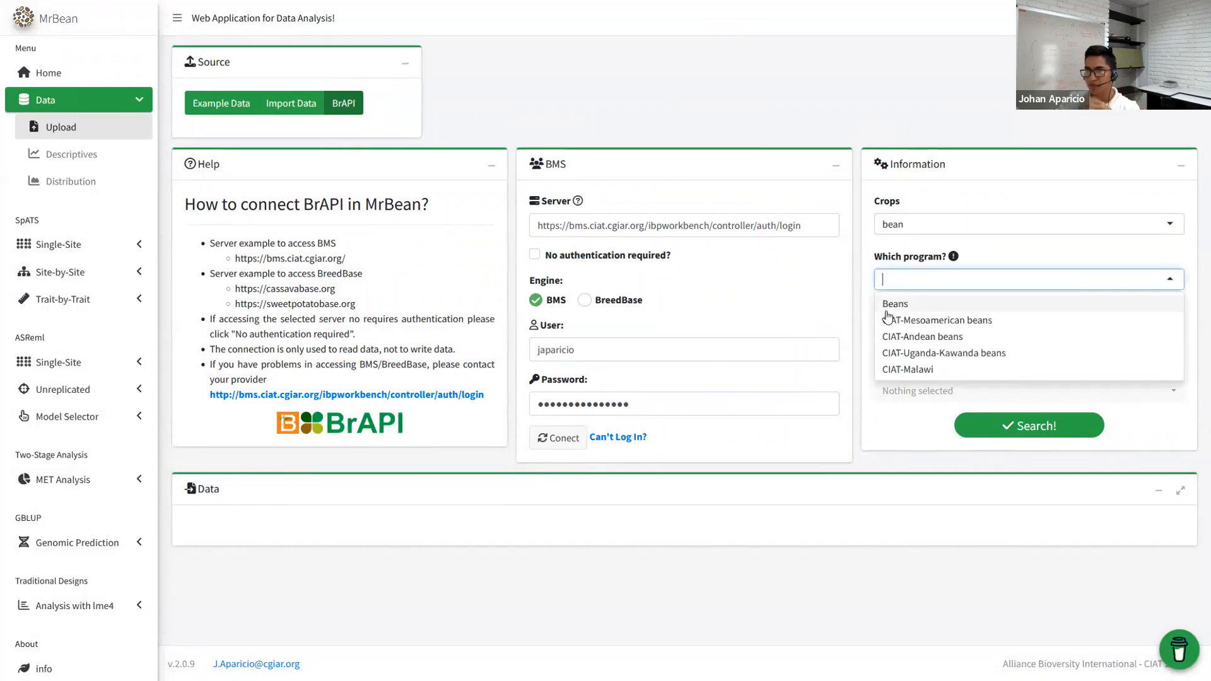
click(956, 354)
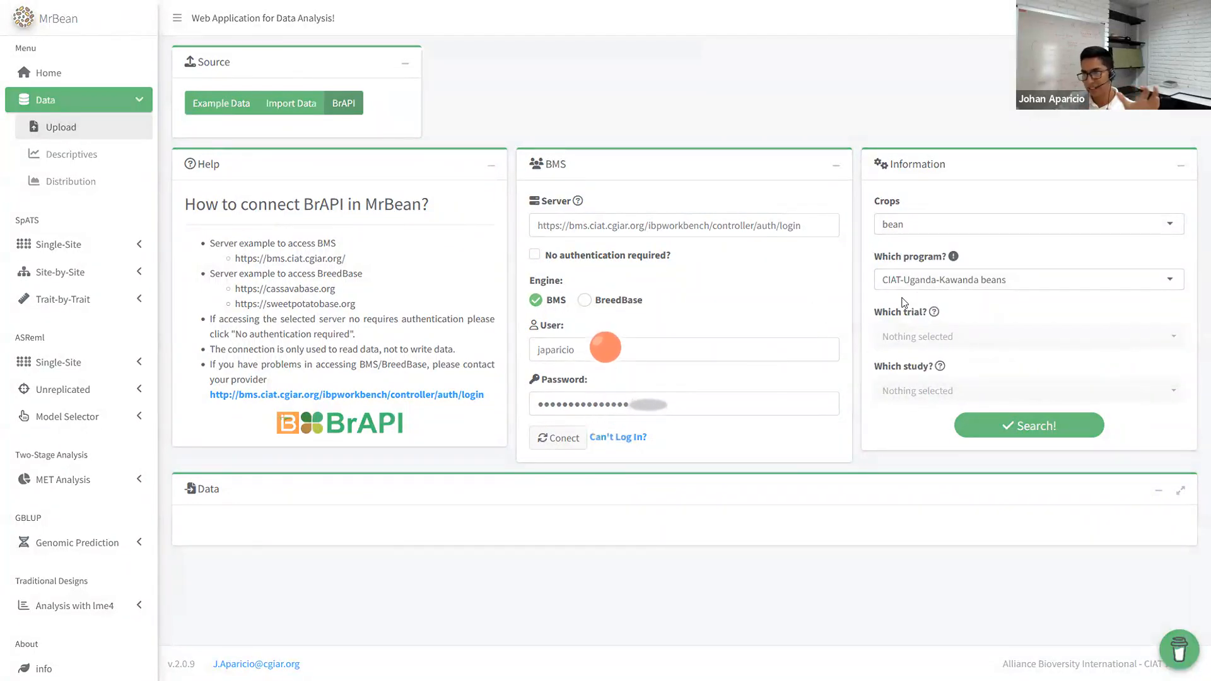
click(931, 338)
text(vef)
click(950, 417)
click(825, 486)
- Select study Environment Number 1 and fetch its data from the server
click(969, 399)
click(954, 493)
click(994, 398)
click(913, 479)
click(817, 522)
click(985, 437)
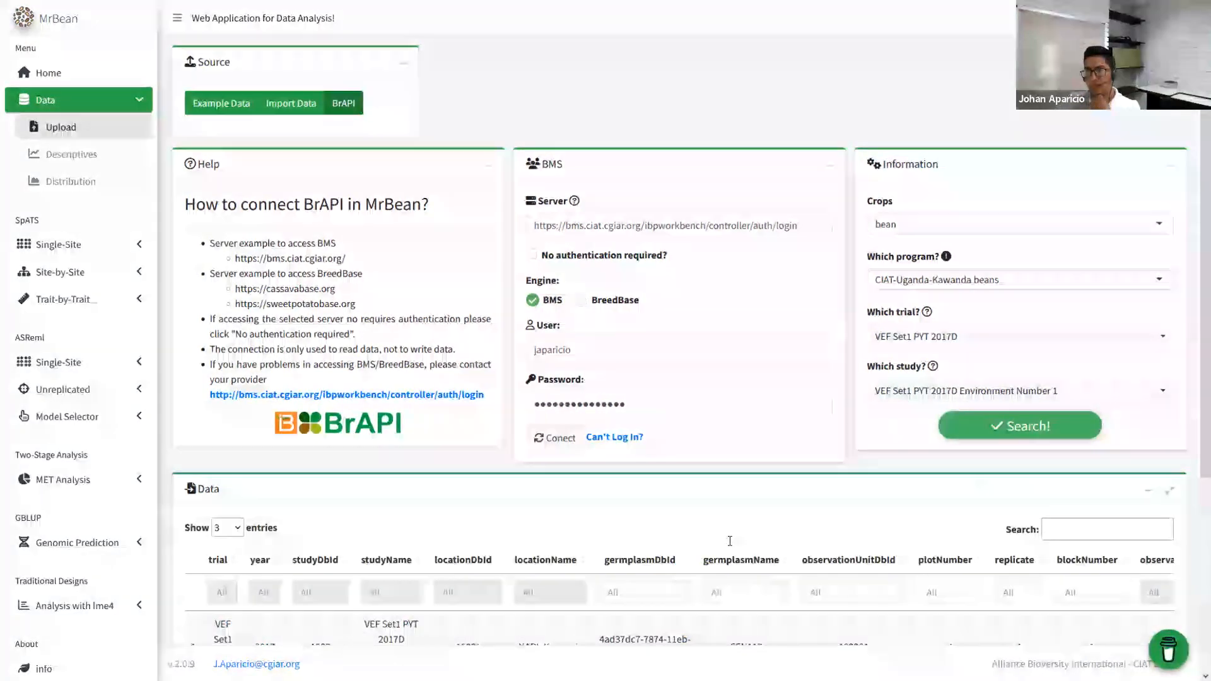
- Review the loaded data table, then switch the source back to Import Data
scroll(736, 539, down, 4)
drag(373, 562, 419, 543)
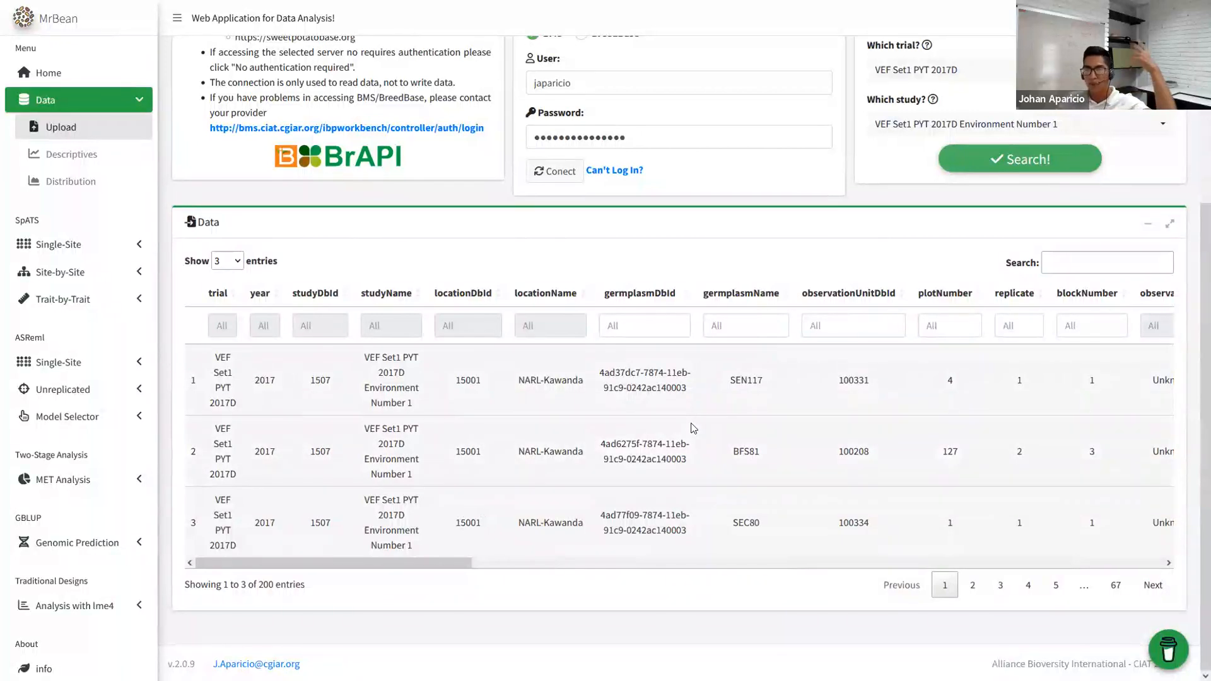
scroll(689, 427, up, 4)
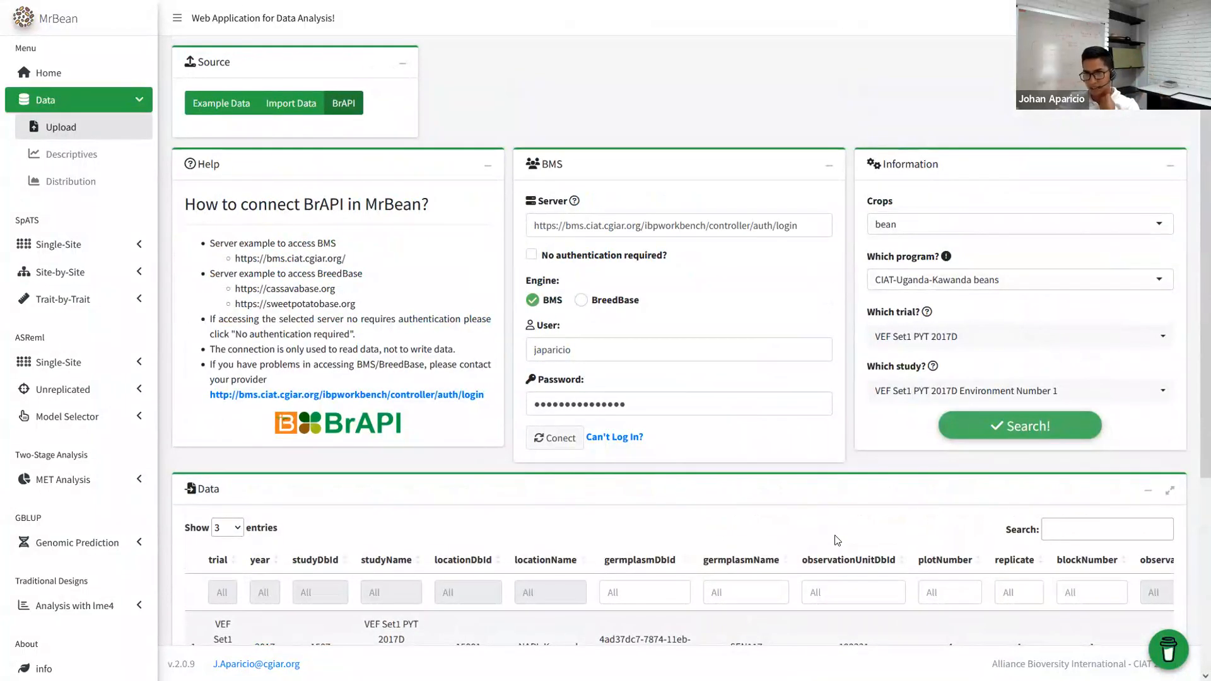
click(268, 101)
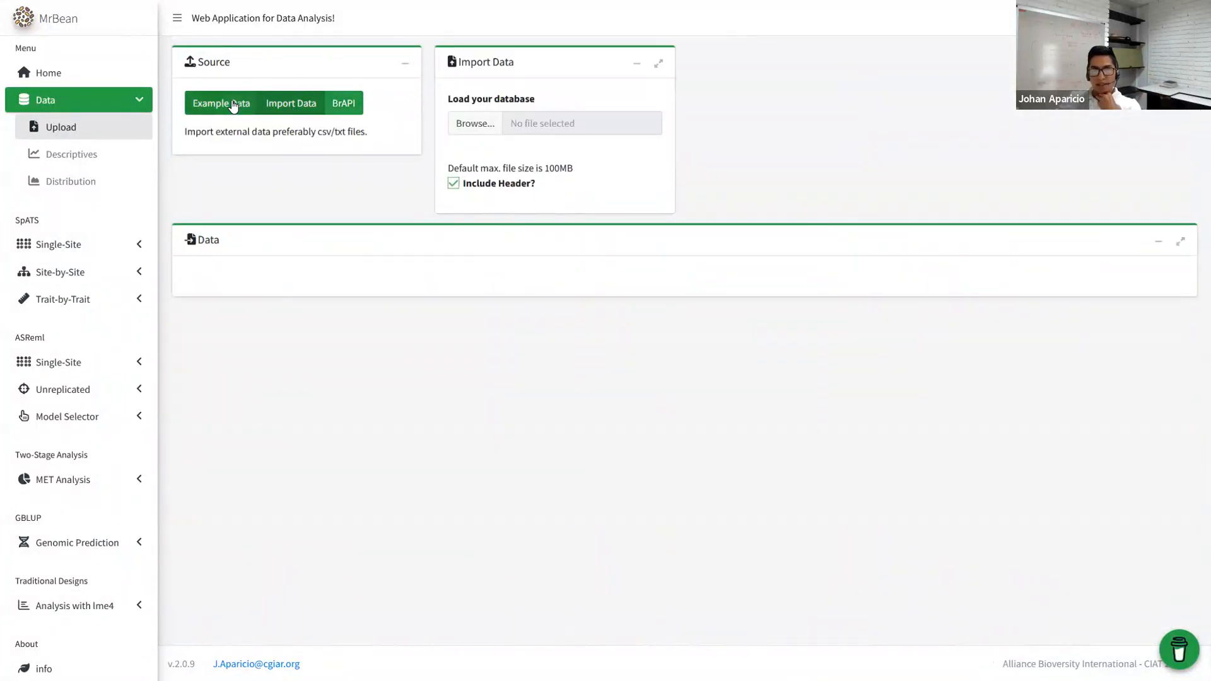
- Load the Example Data and open the Descriptive Plots page
click(220, 102)
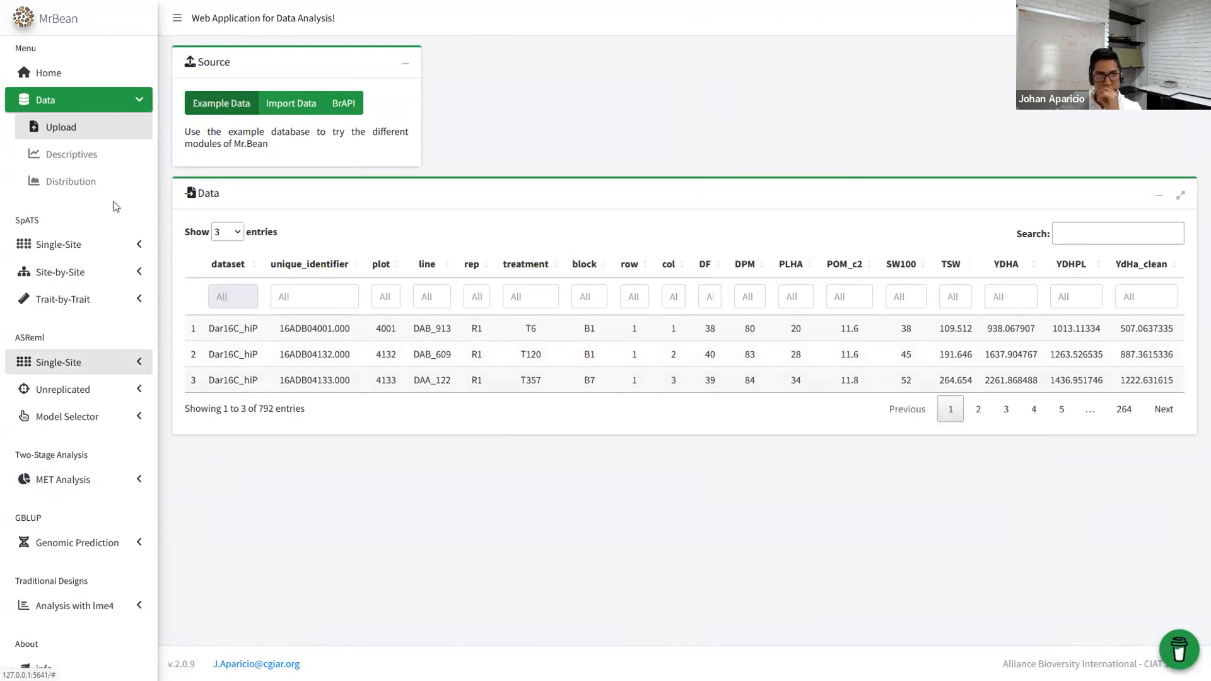
click(82, 157)
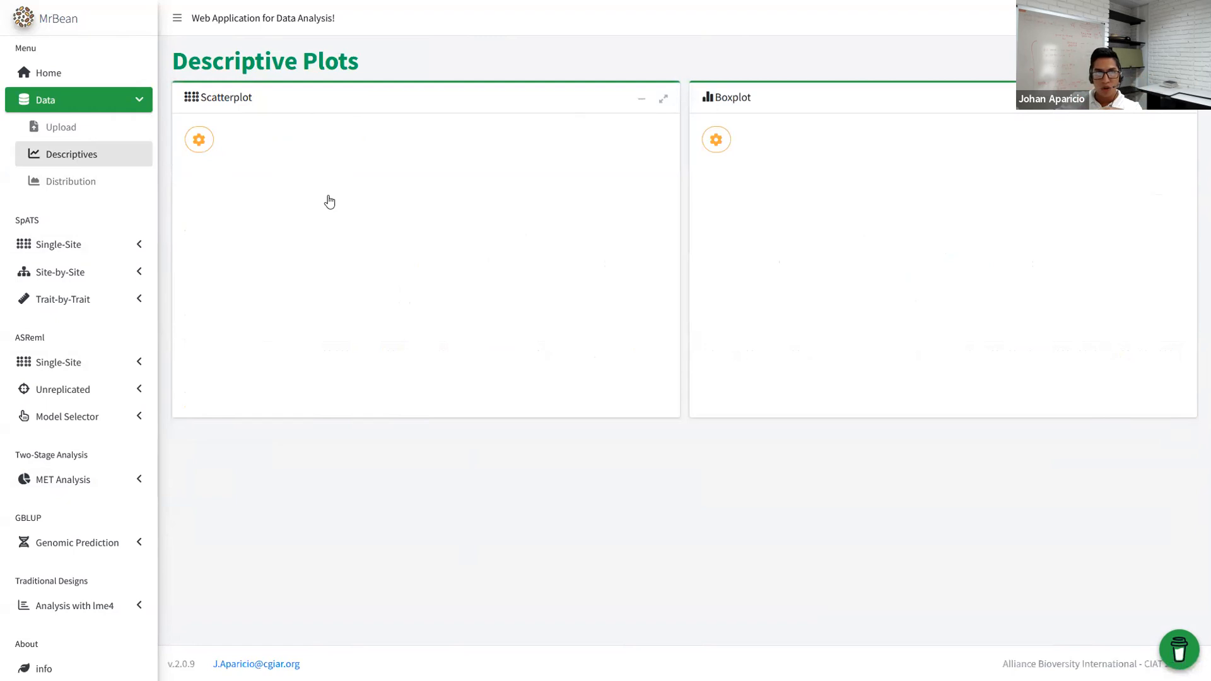
click(60, 129)
click(81, 153)
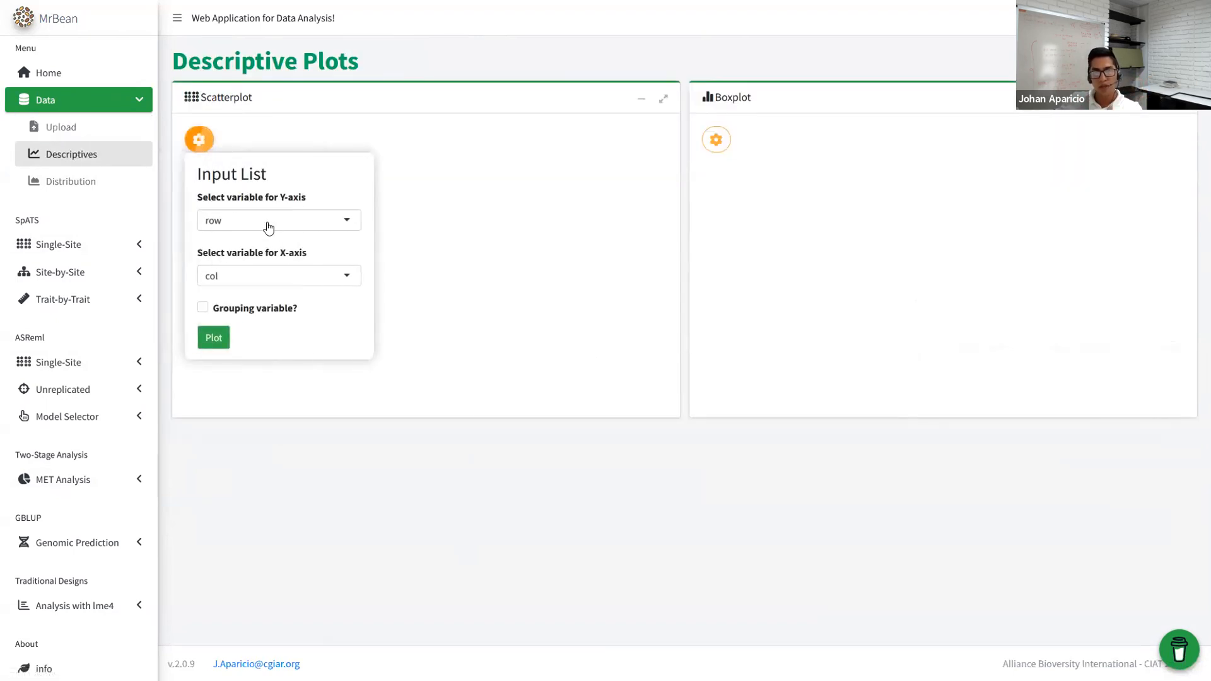
- Draw the row-versus-col scatterplot grouped by rep, toggling the R2 replicate off and on
click(218, 341)
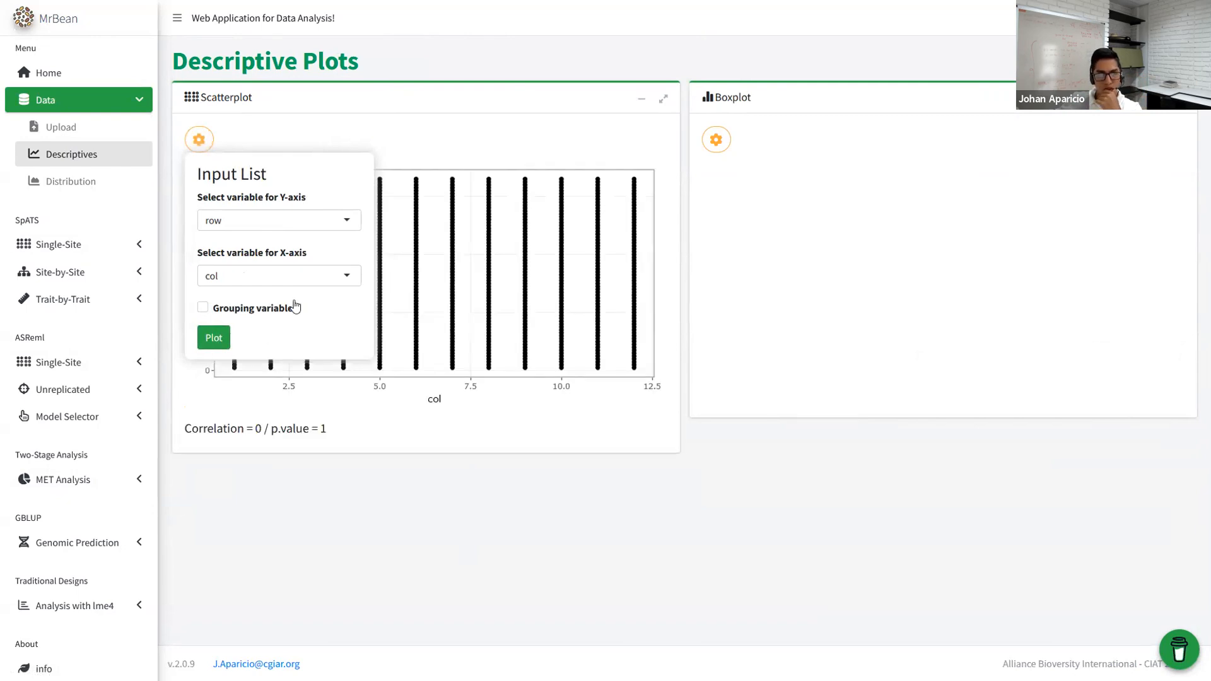
click(238, 315)
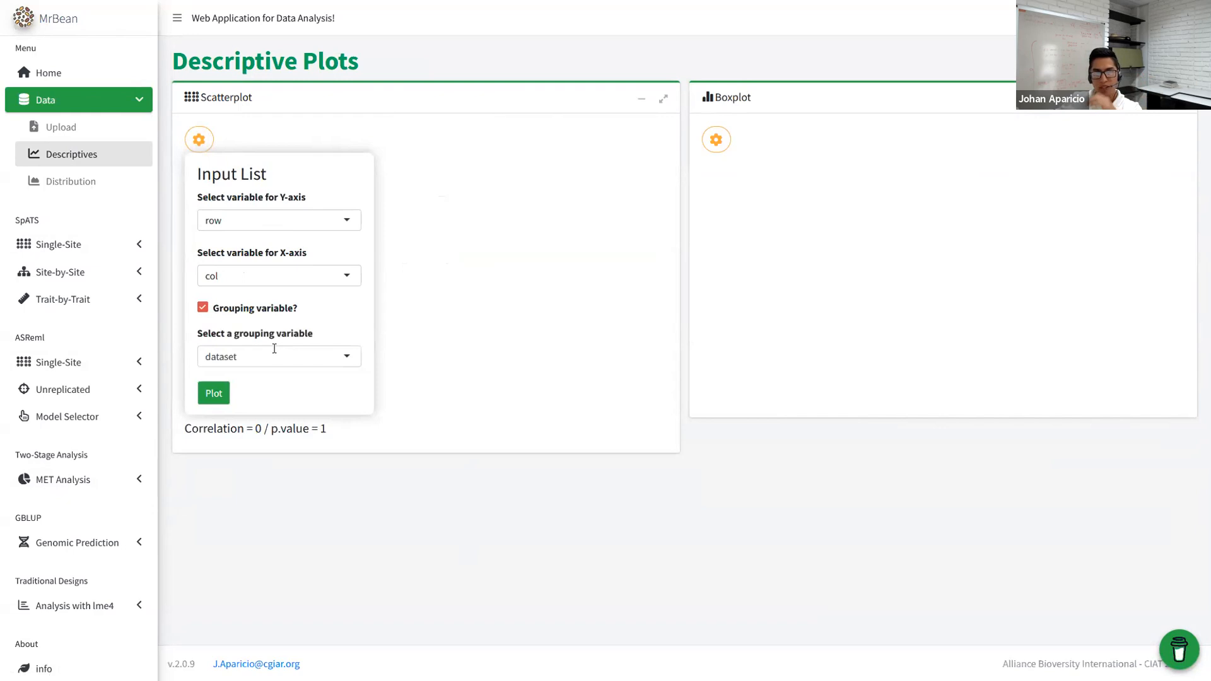
click(274, 348)
text(rep)
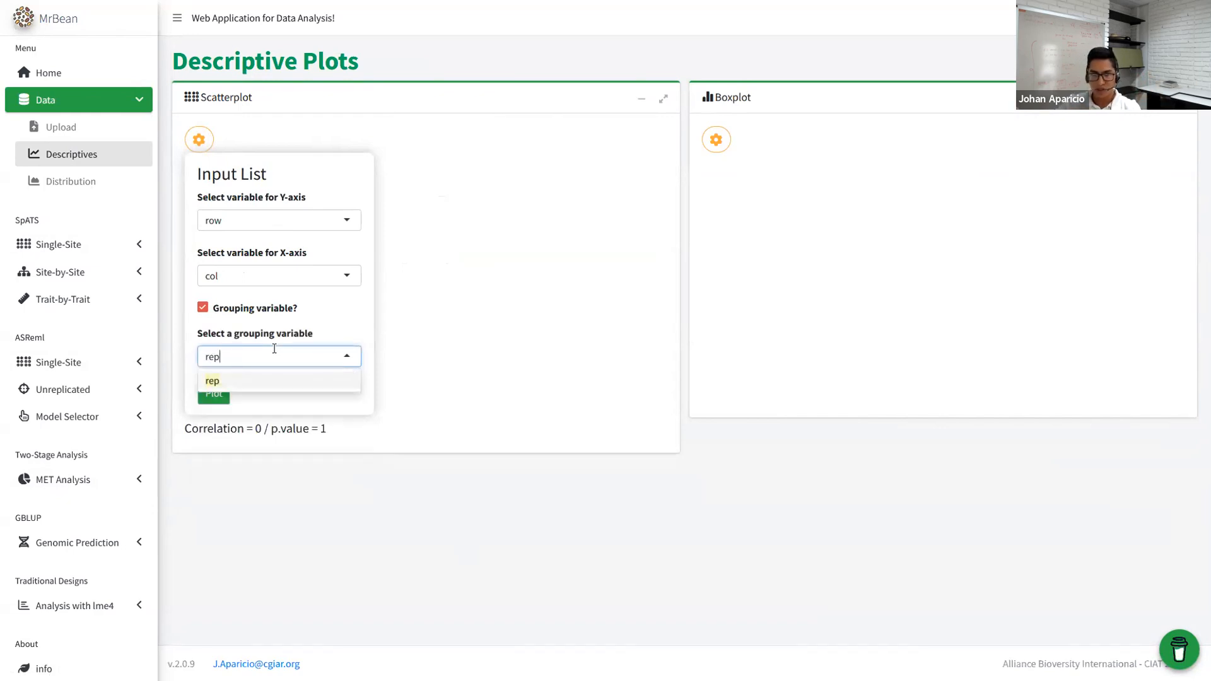
click(213, 381)
click(217, 392)
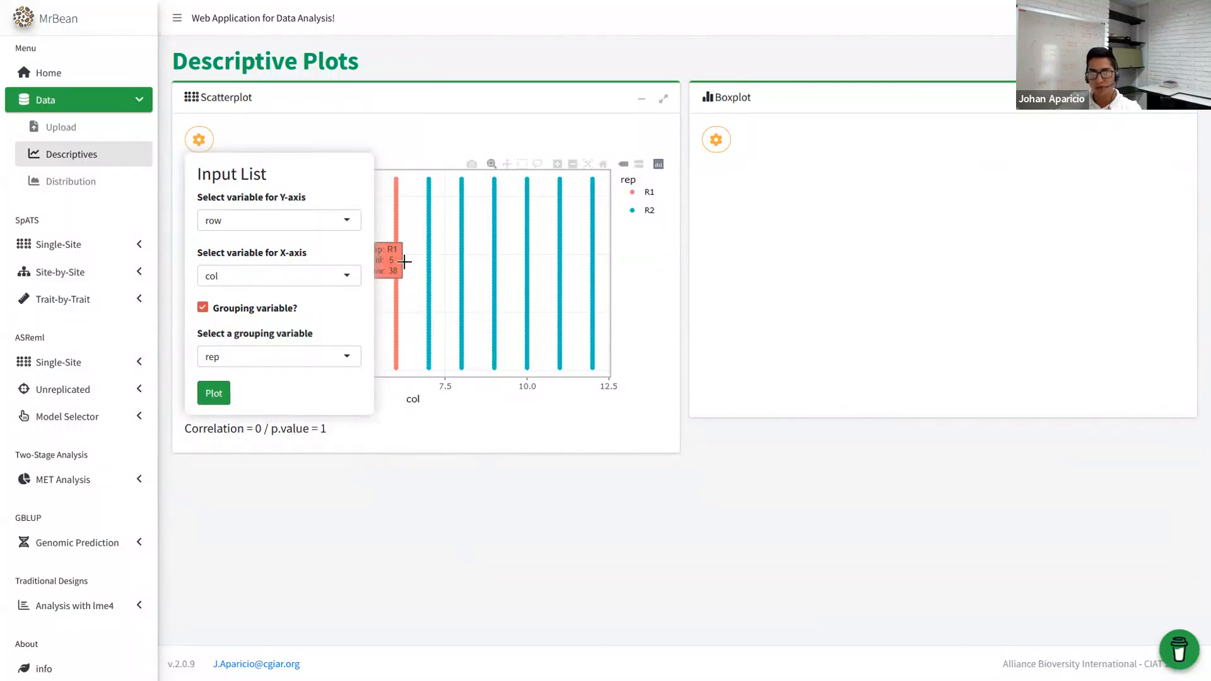
click(644, 210)
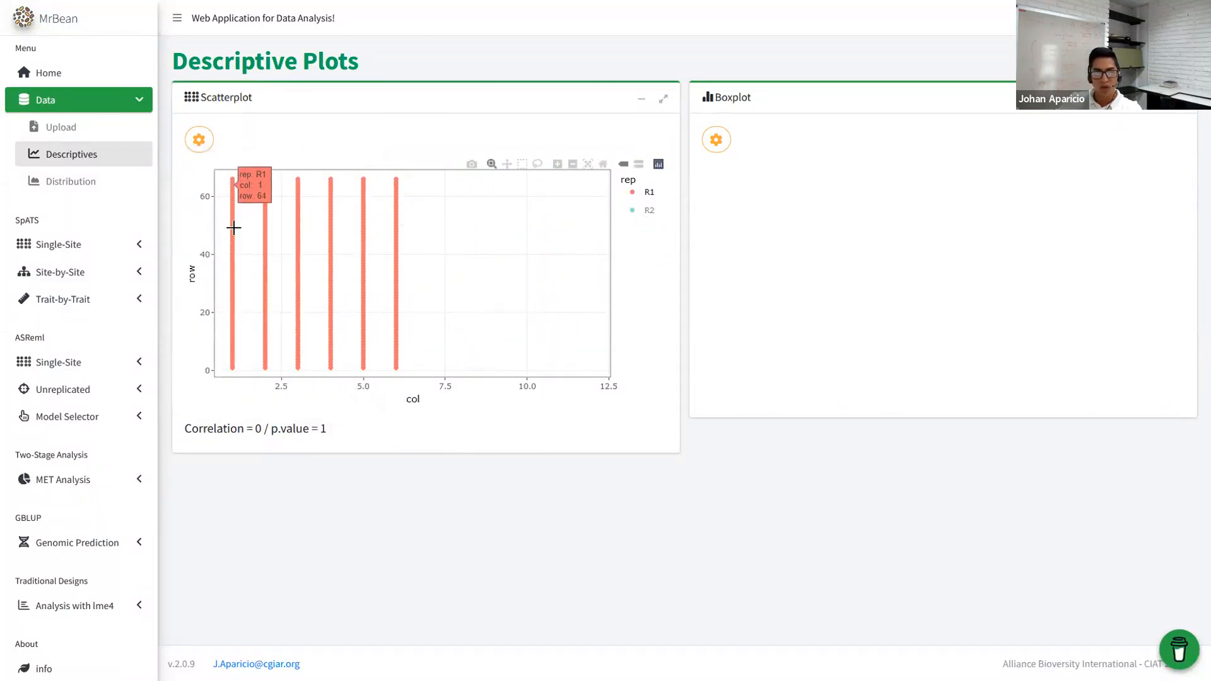
click(646, 210)
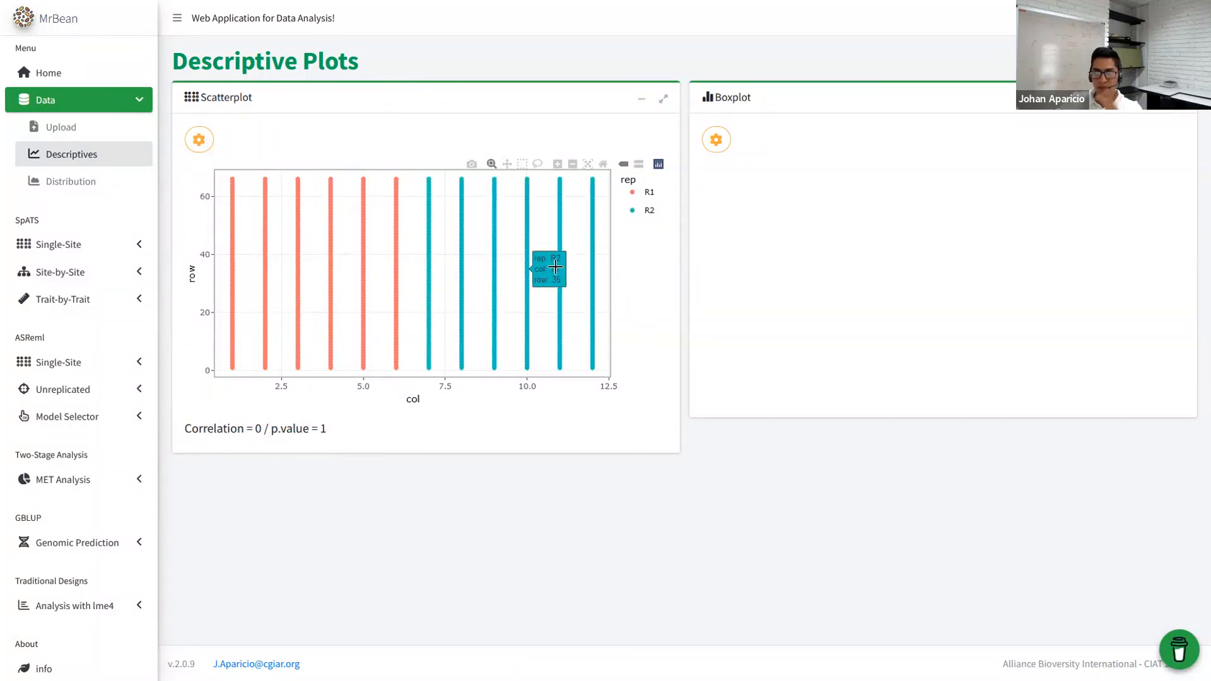
click(207, 147)
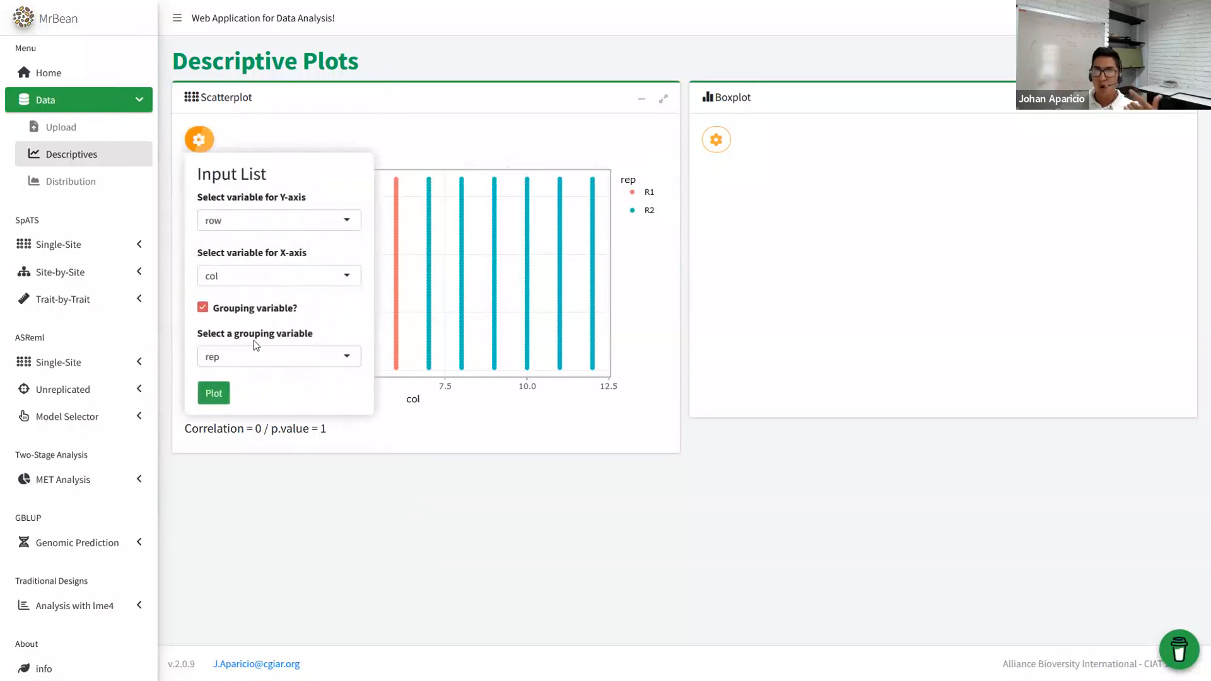
click(252, 353)
- Regroup the row-versus-col scatterplot by block and redraw it
text(blo)
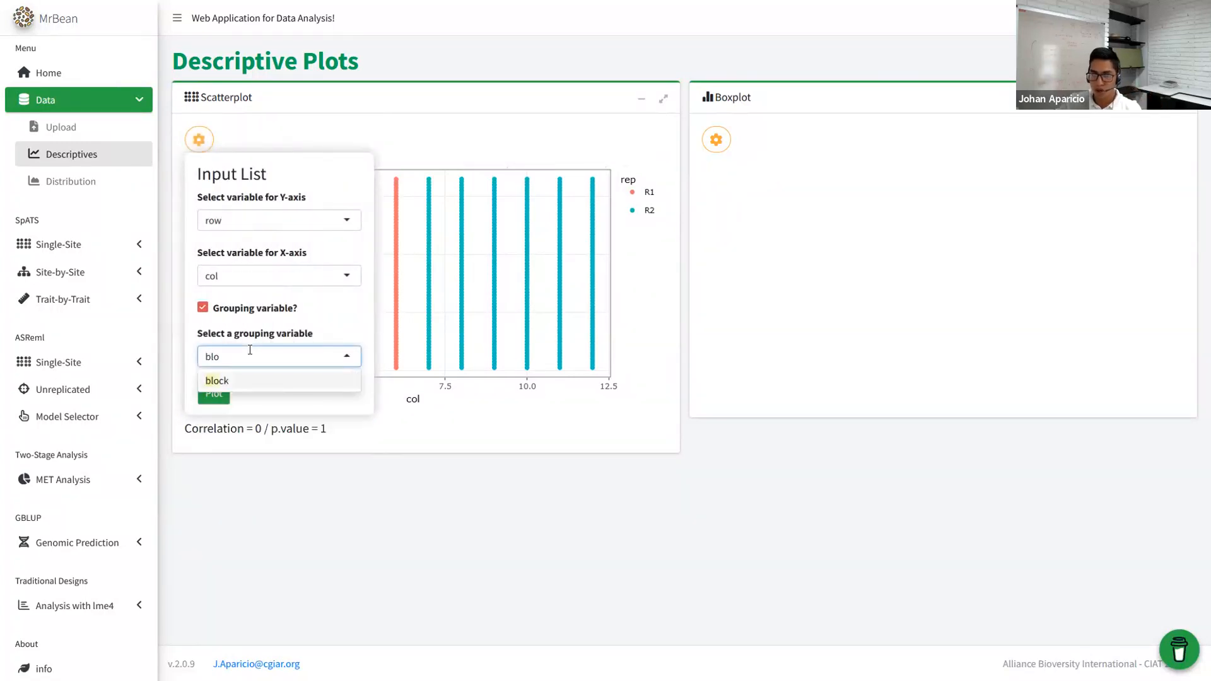
click(231, 382)
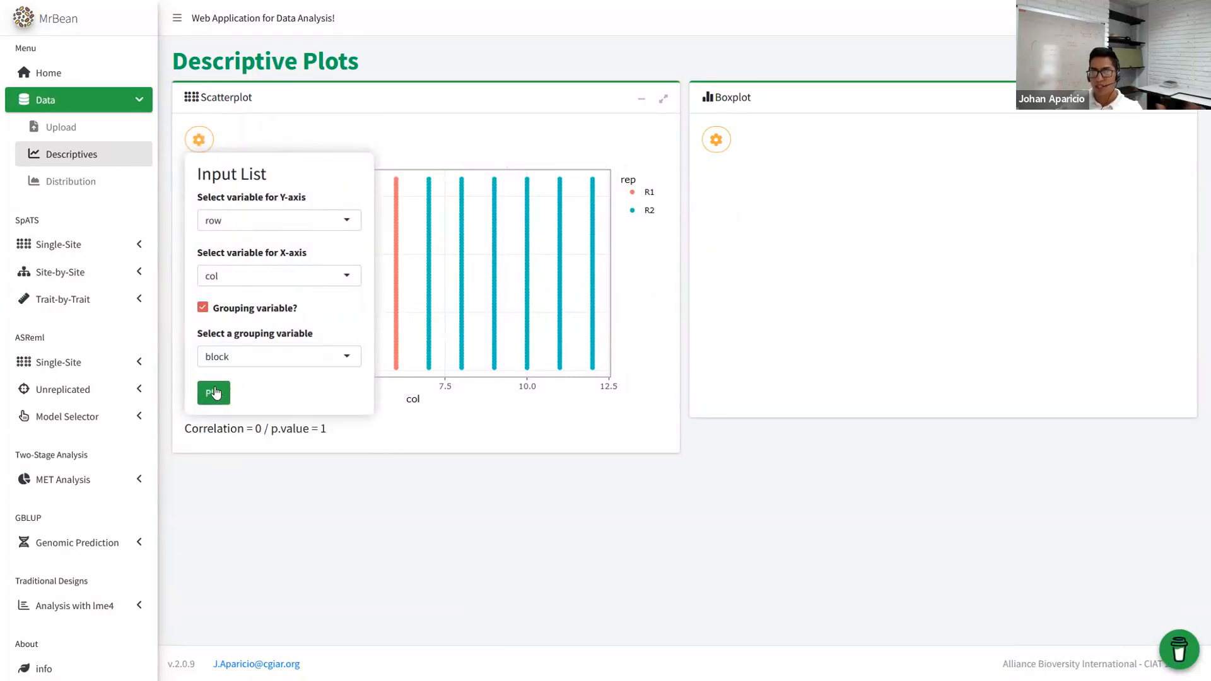
click(214, 393)
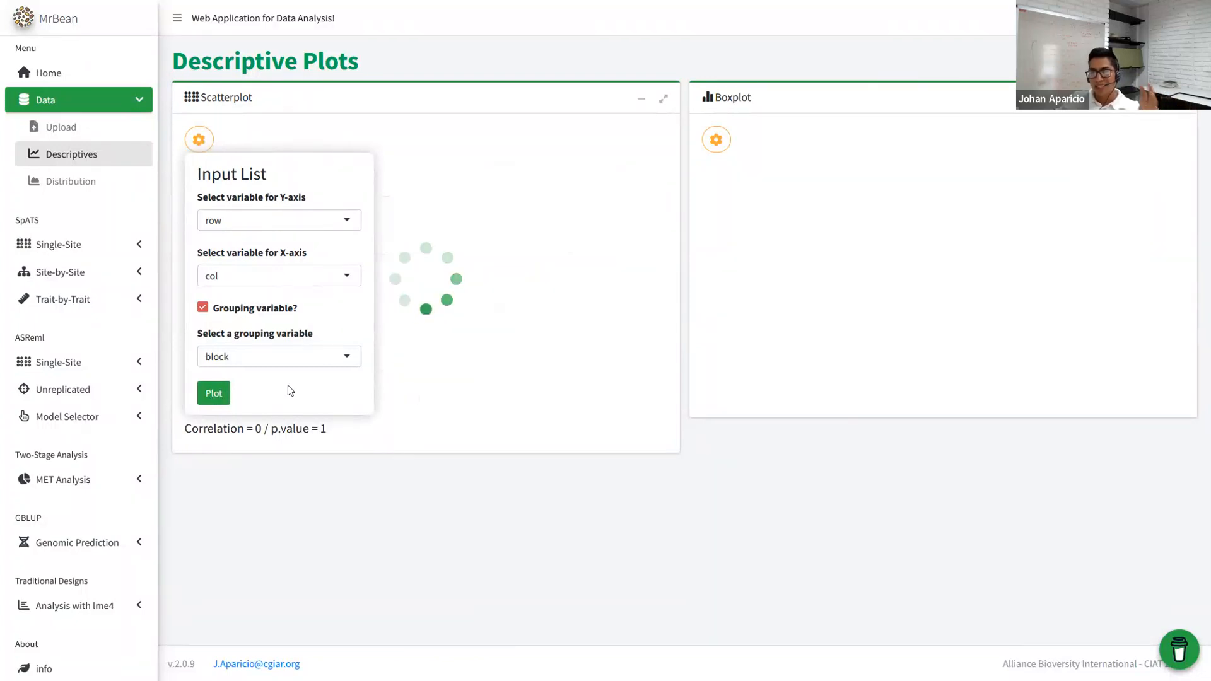
click(470, 422)
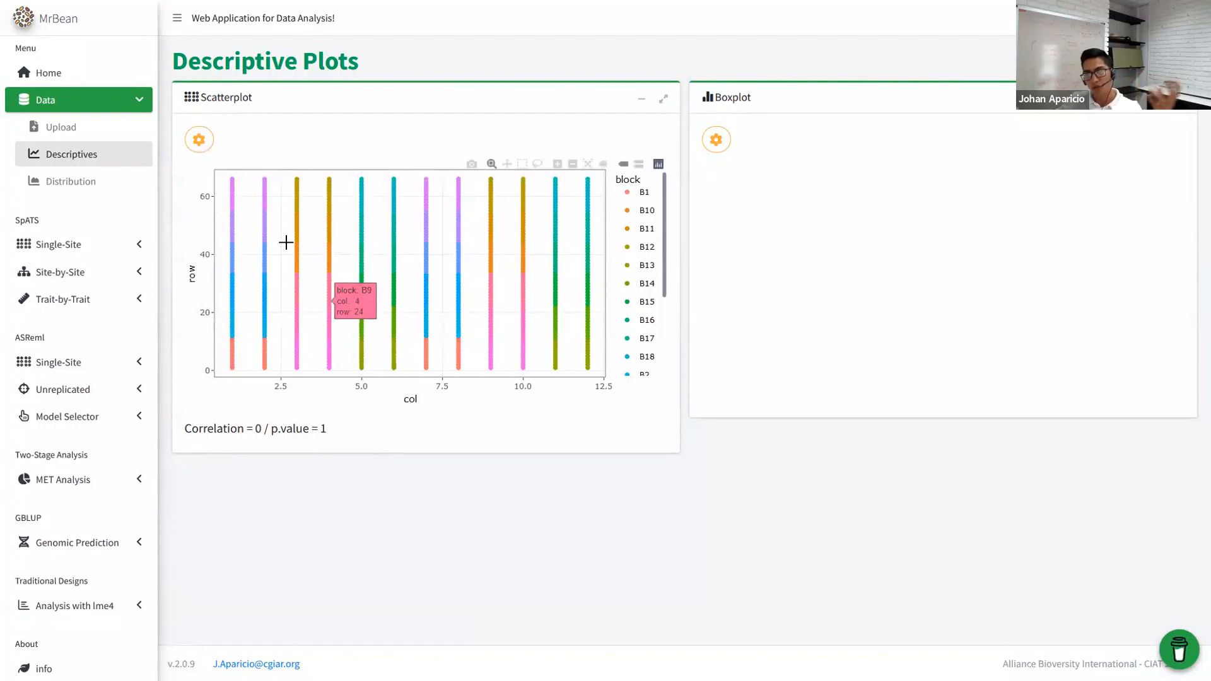
- Isolate block B1 in the scatterplot legend, then restore all blocks
double_click(644, 192)
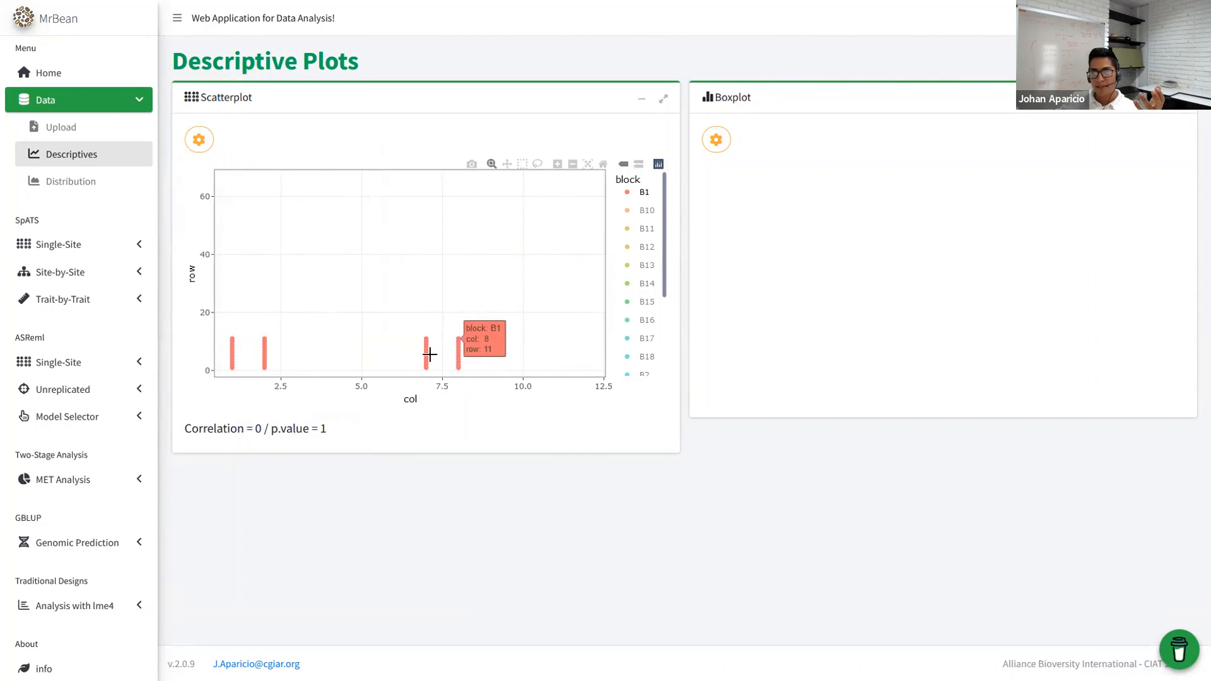
double_click(641, 195)
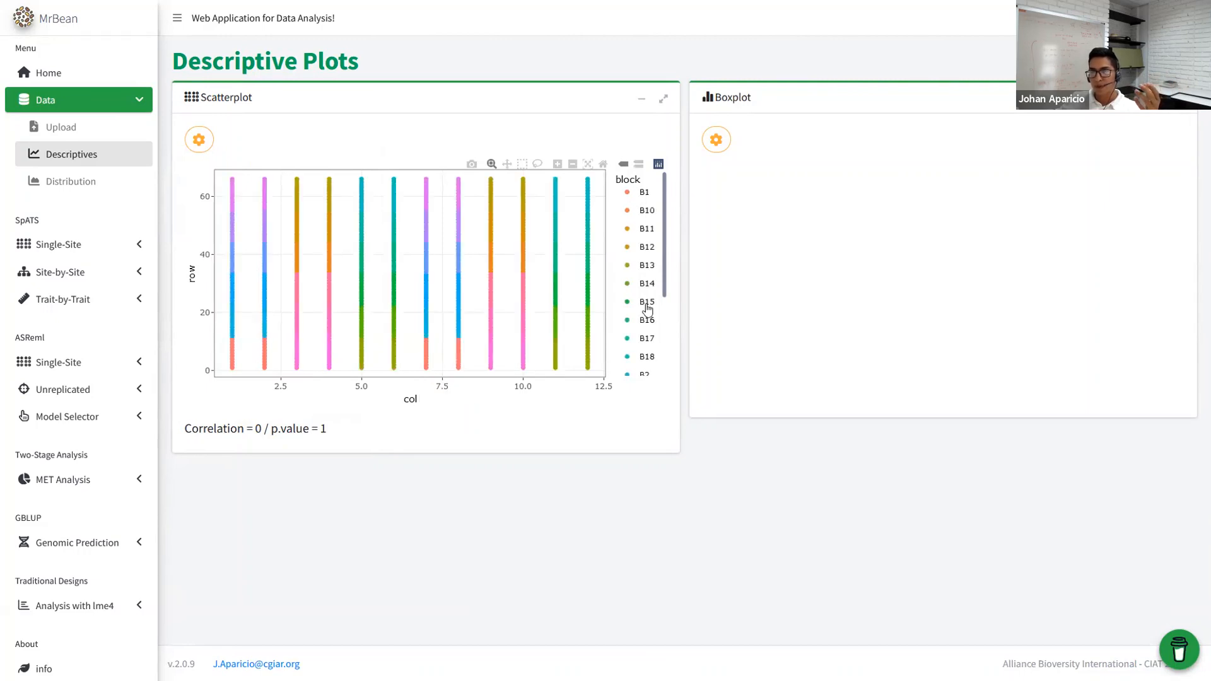
scroll(646, 309, down, 3)
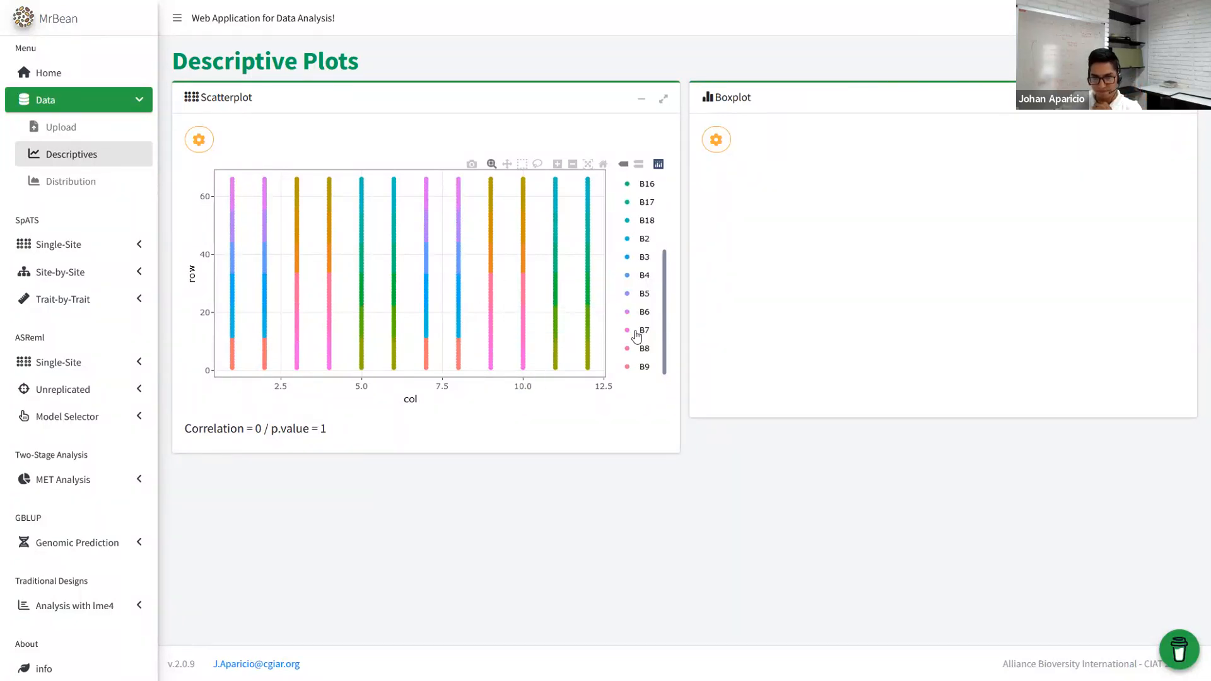
scroll(637, 338, up, 3)
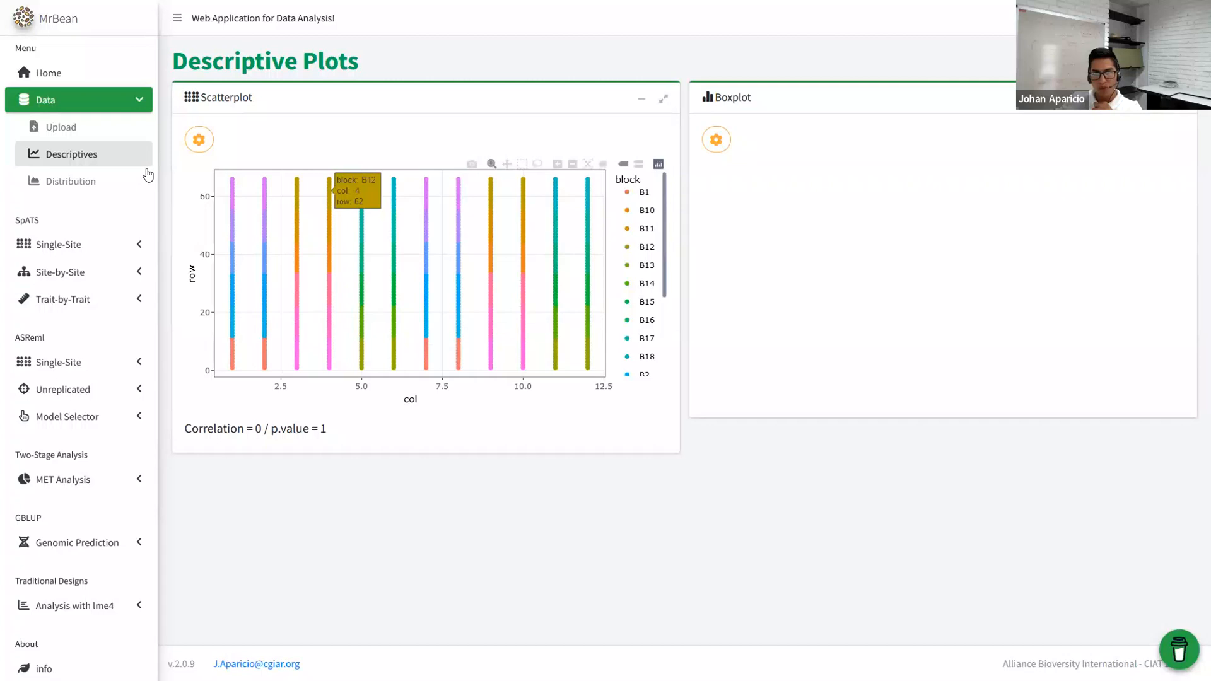
click(716, 140)
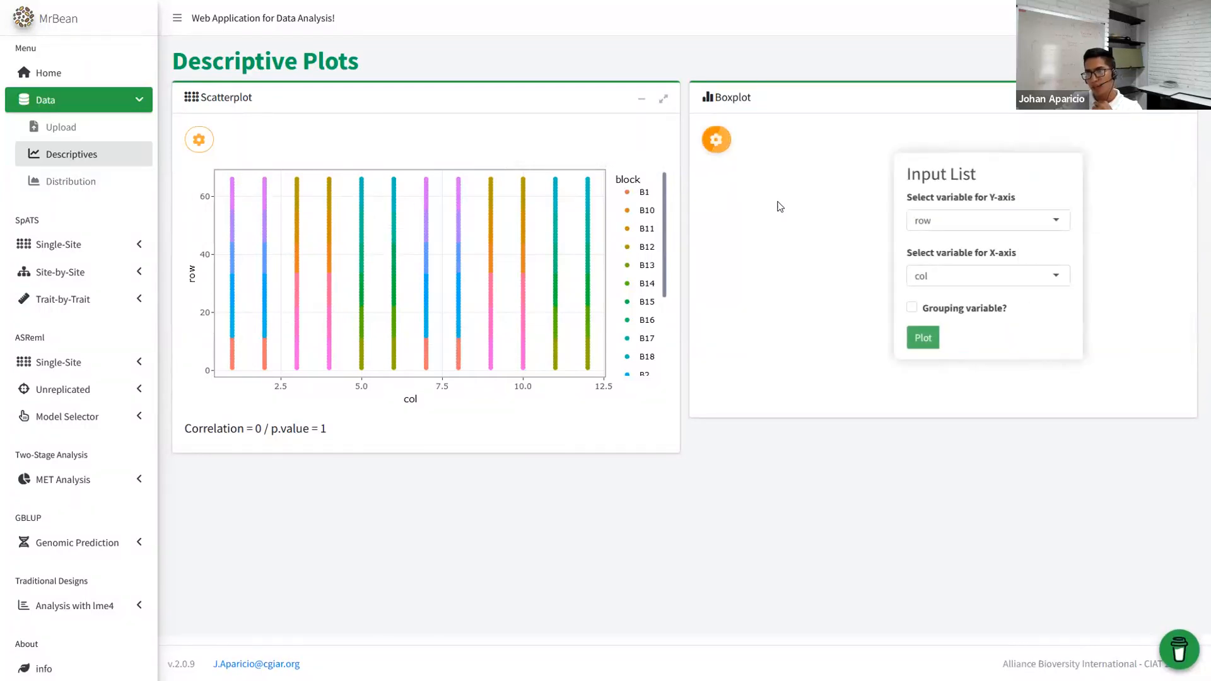
- Plot a boxplot of YdHa_clean with col on the X-axis
click(772, 222)
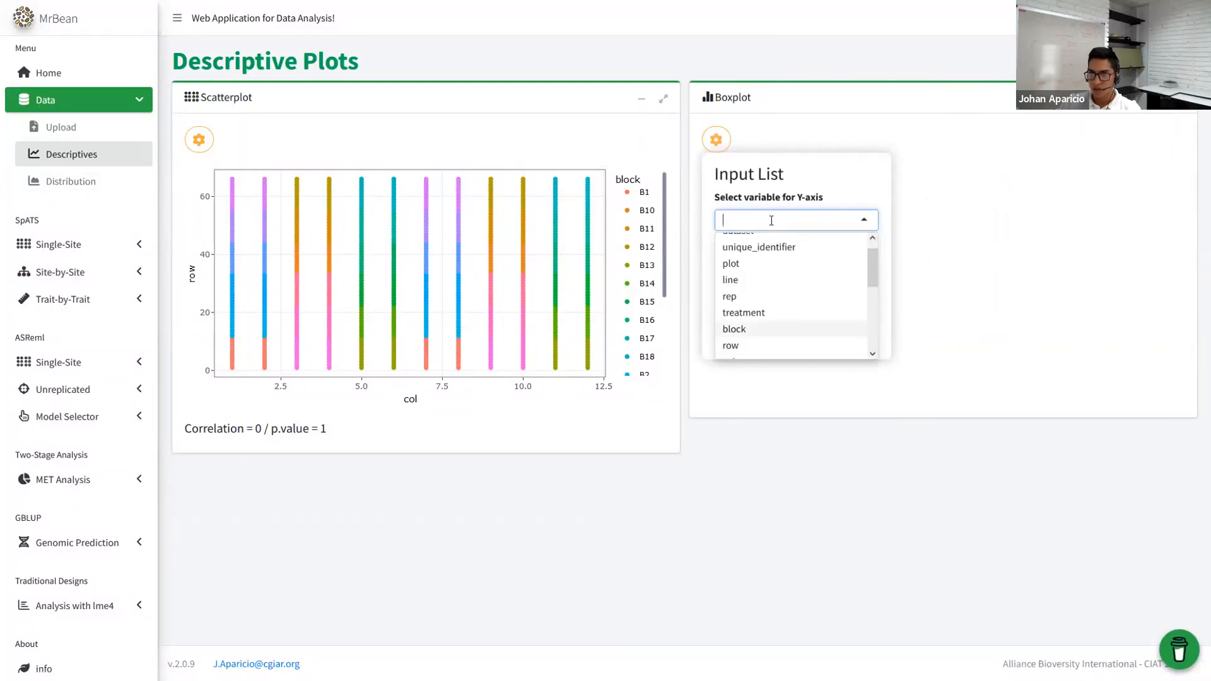
text(y)
click(757, 277)
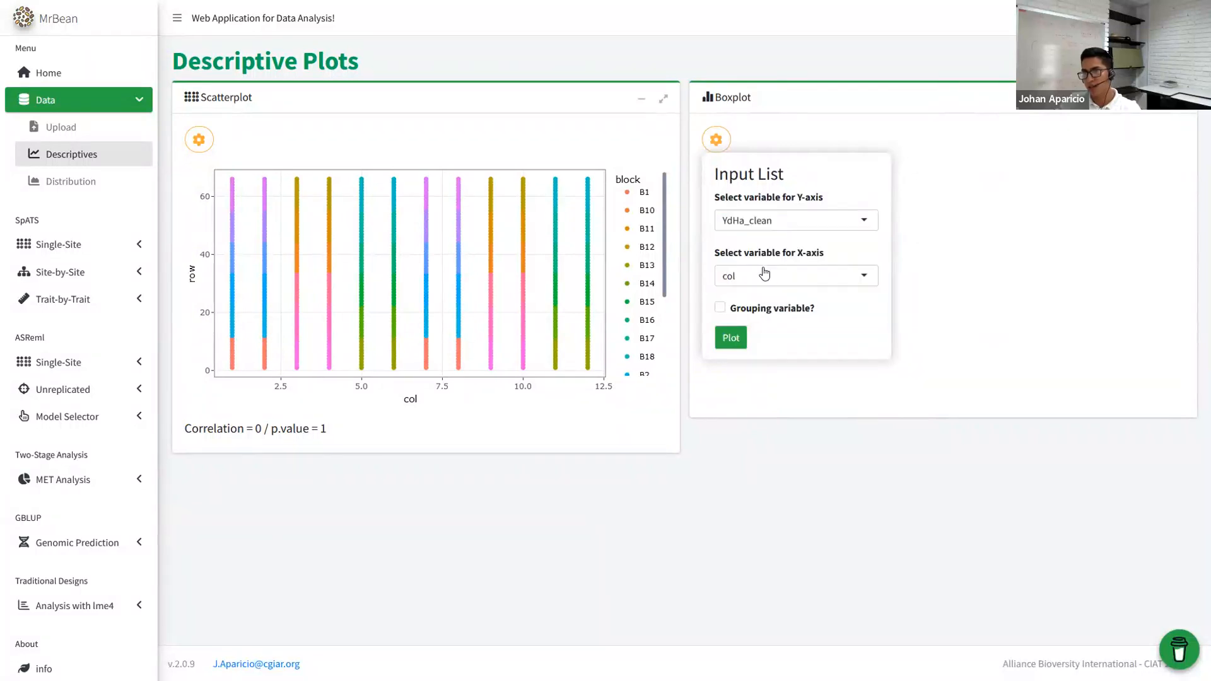
click(745, 279)
scroll(757, 324, down, 5)
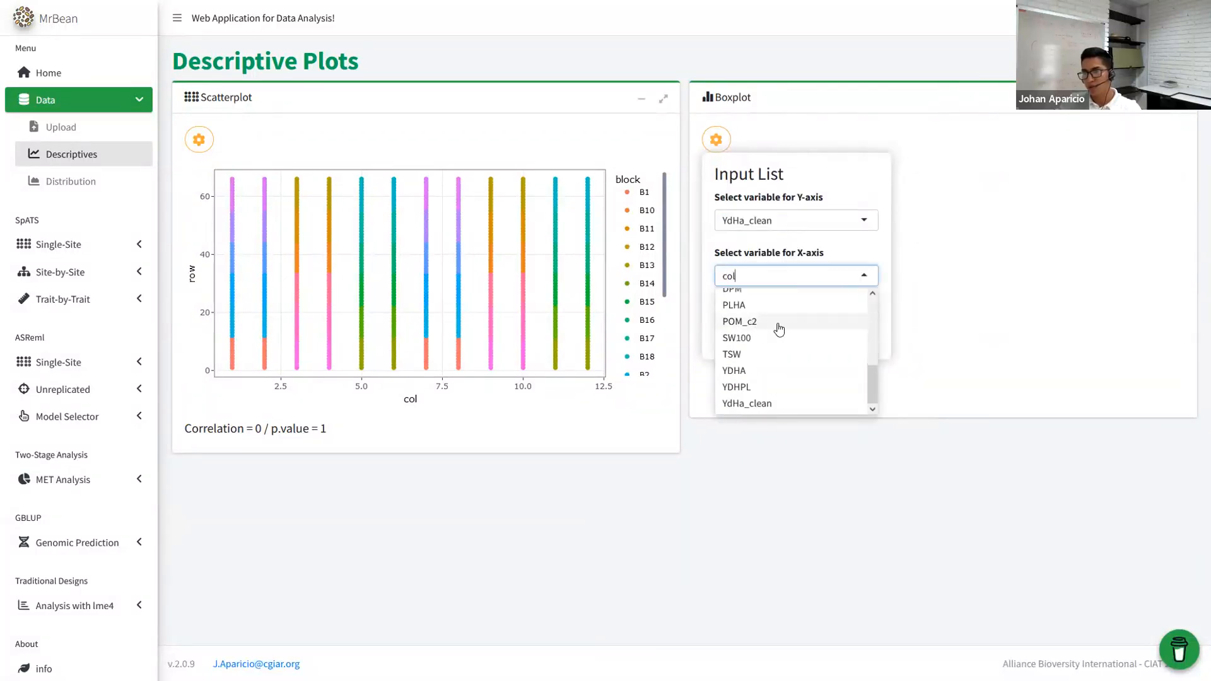
scroll(763, 327, up, 5)
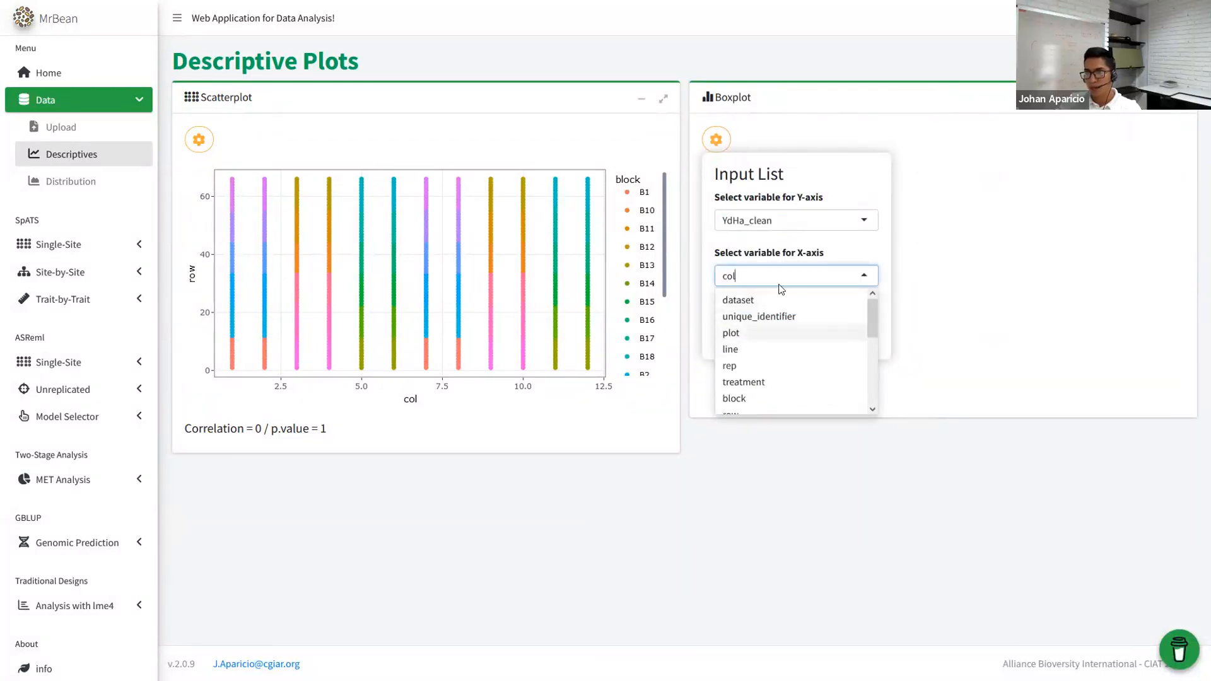
click(798, 254)
click(878, 250)
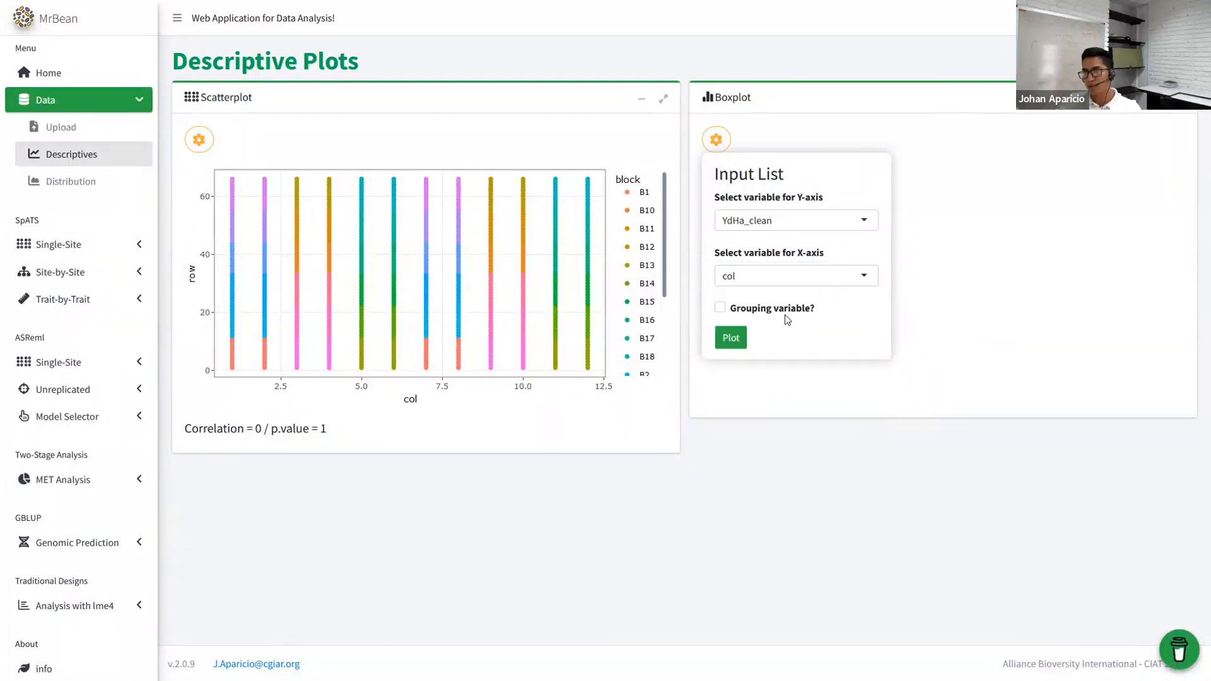
click(733, 339)
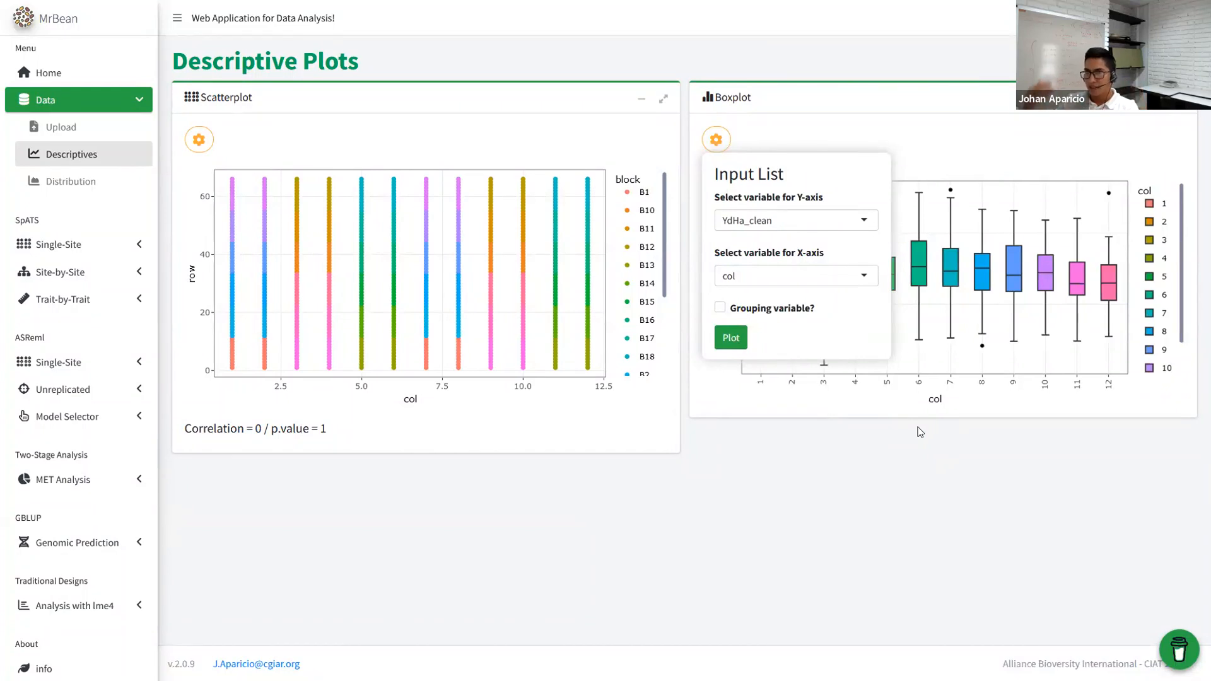
click(889, 469)
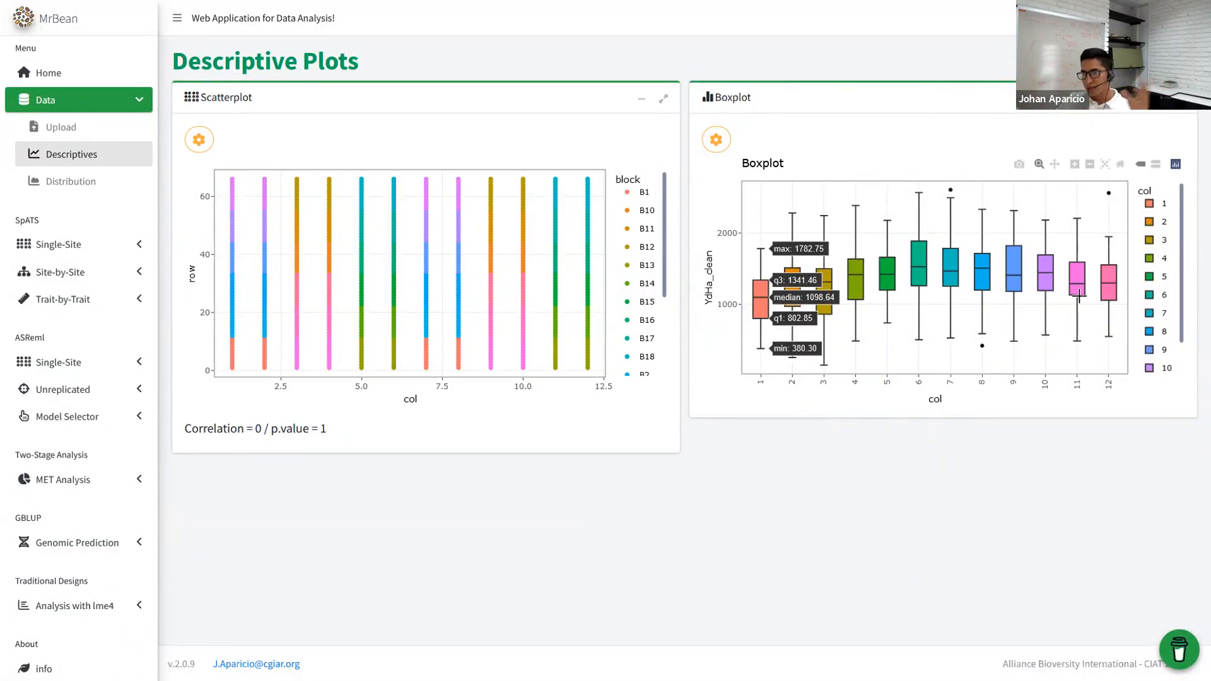
- Change the boxplot's X-axis to rep, giving one box each for R1 and R2
click(716, 139)
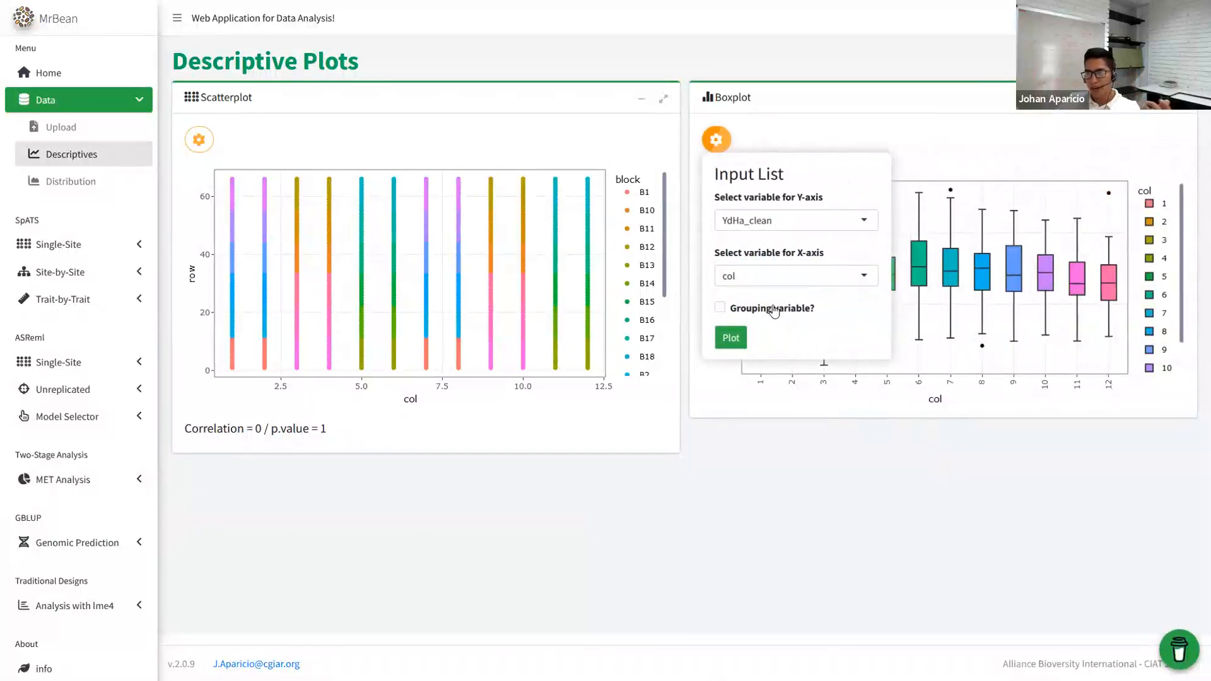
click(774, 279)
click(753, 334)
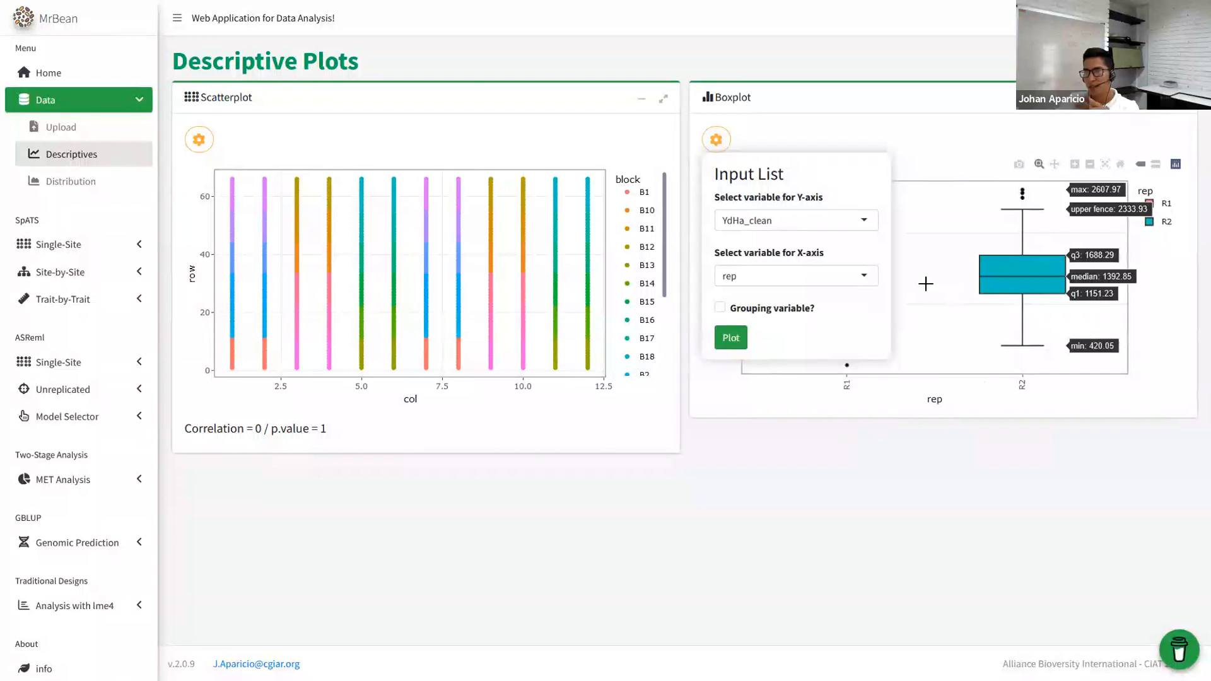
click(893, 281)
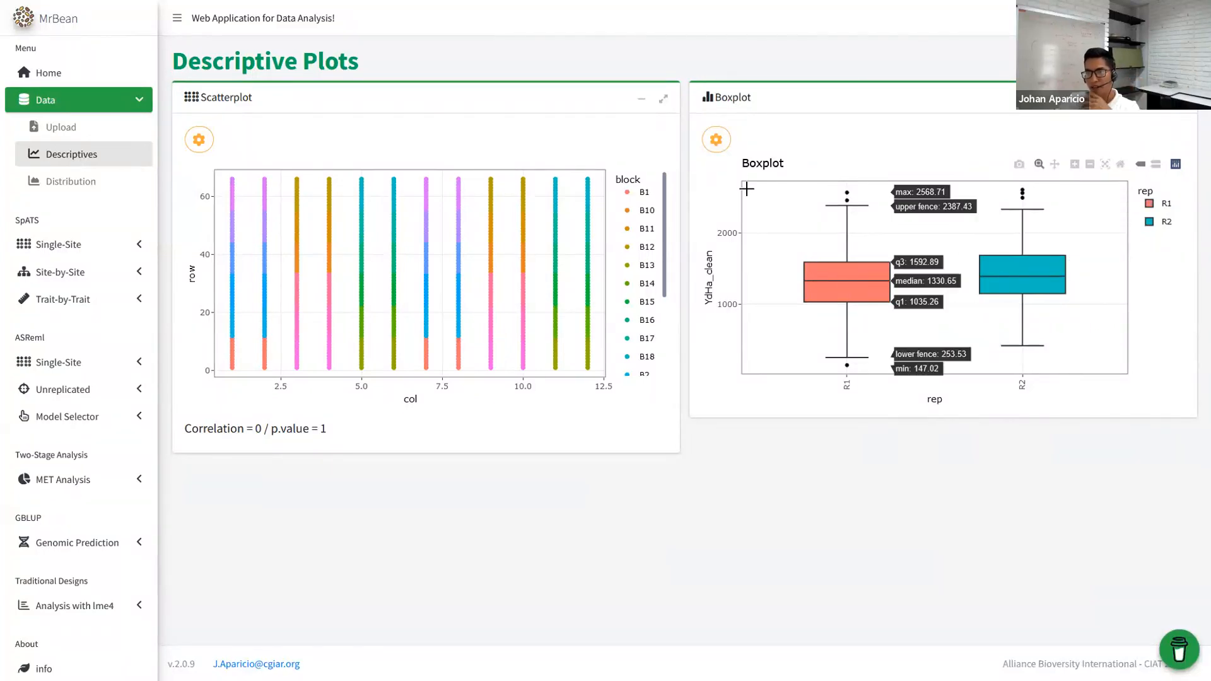
click(716, 139)
- Redraw the YdHa_clean boxplot with row on the X-axis
click(801, 277)
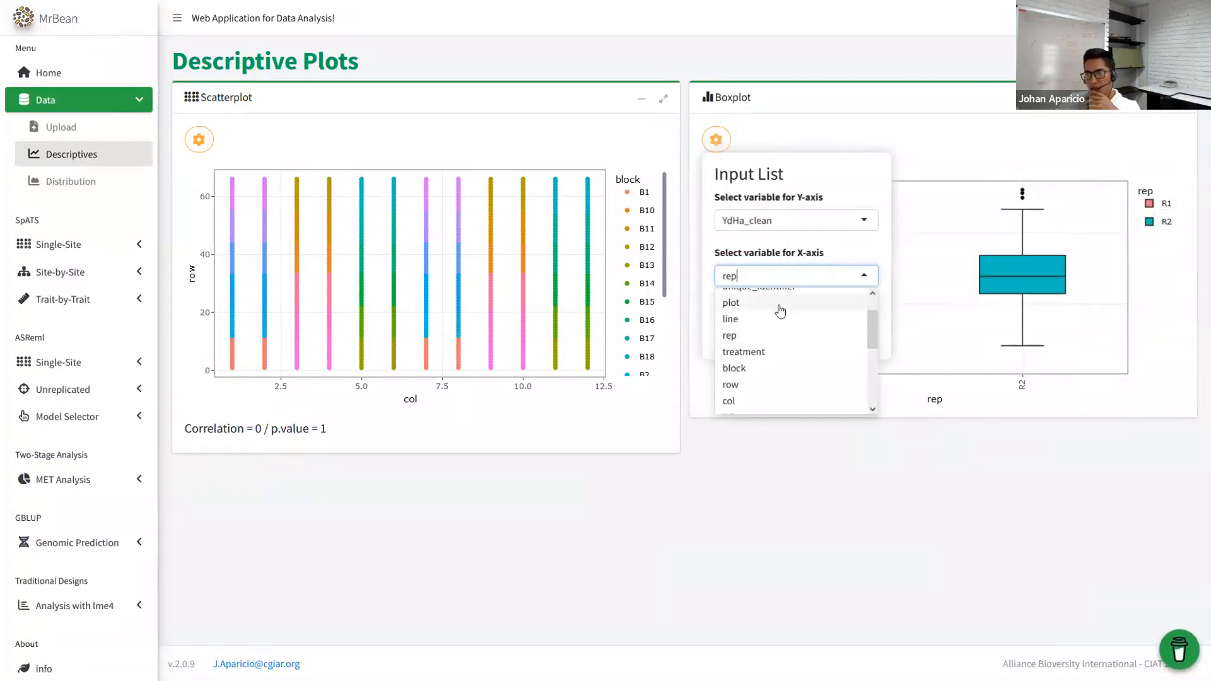
scroll(769, 313, down, 2)
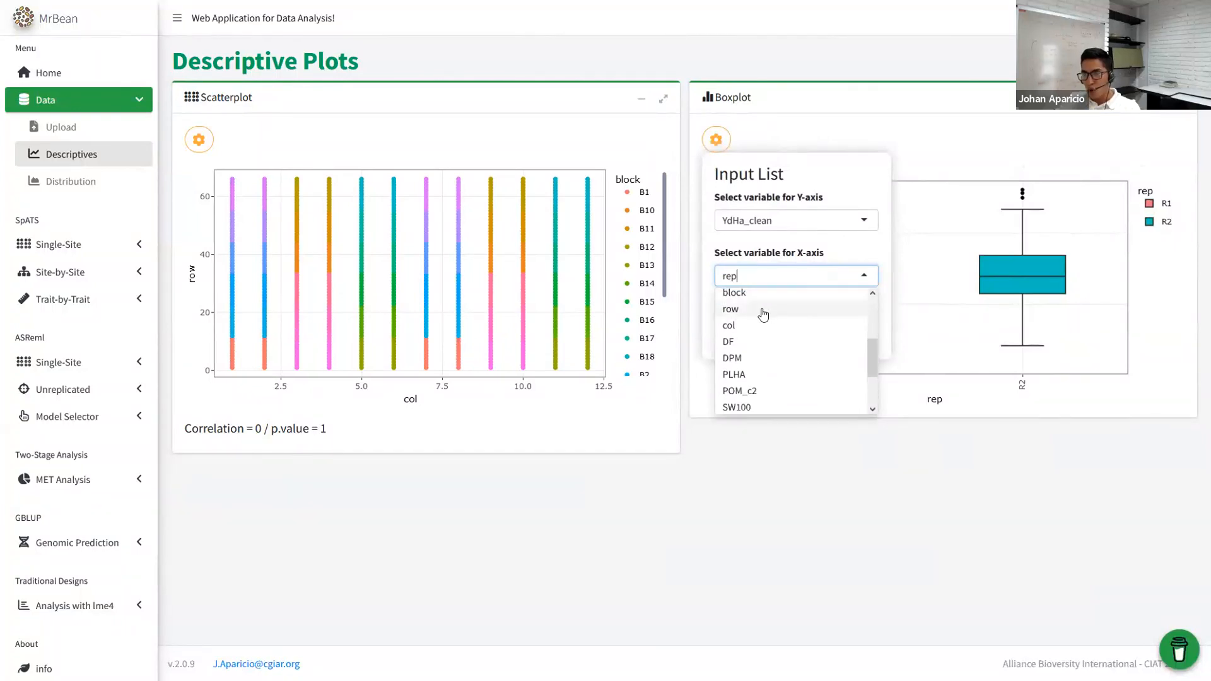
text(ro)
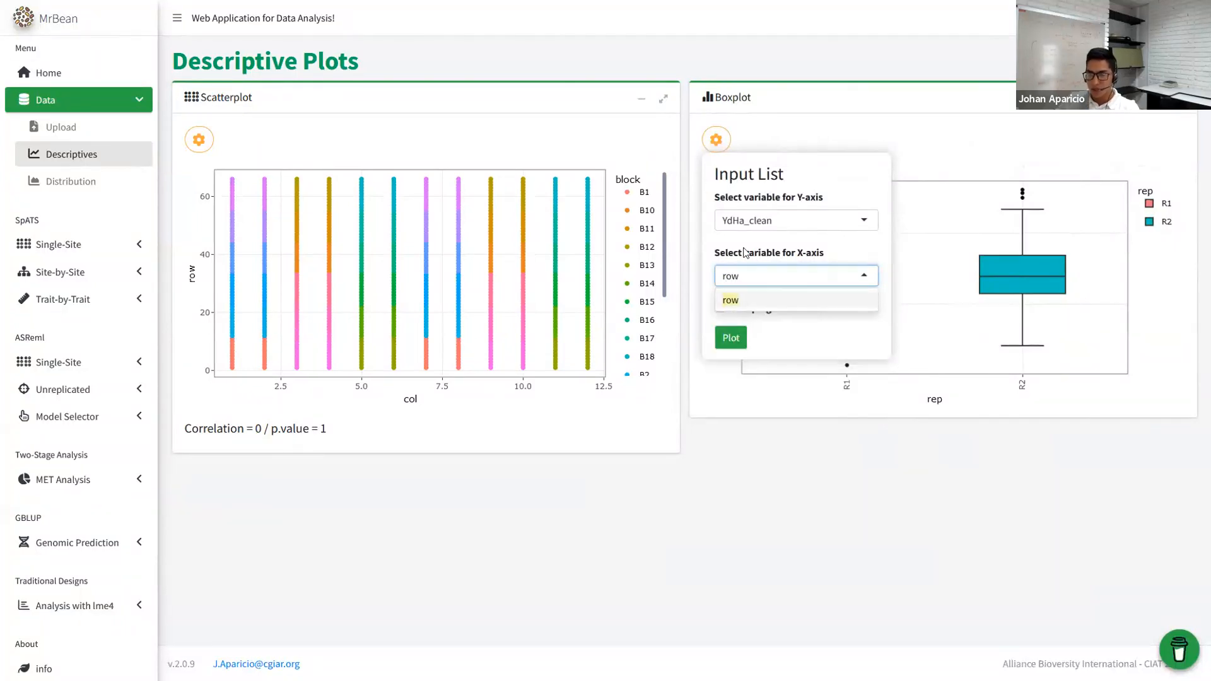
text(w)
click(750, 302)
click(732, 338)
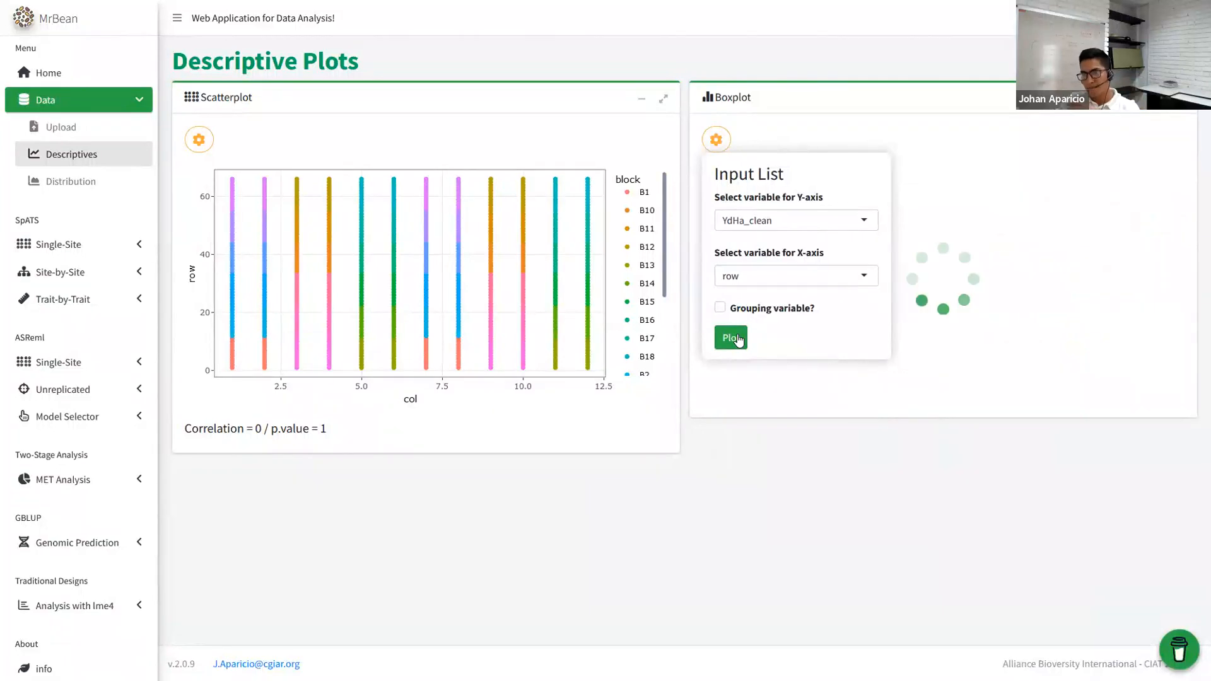
click(954, 430)
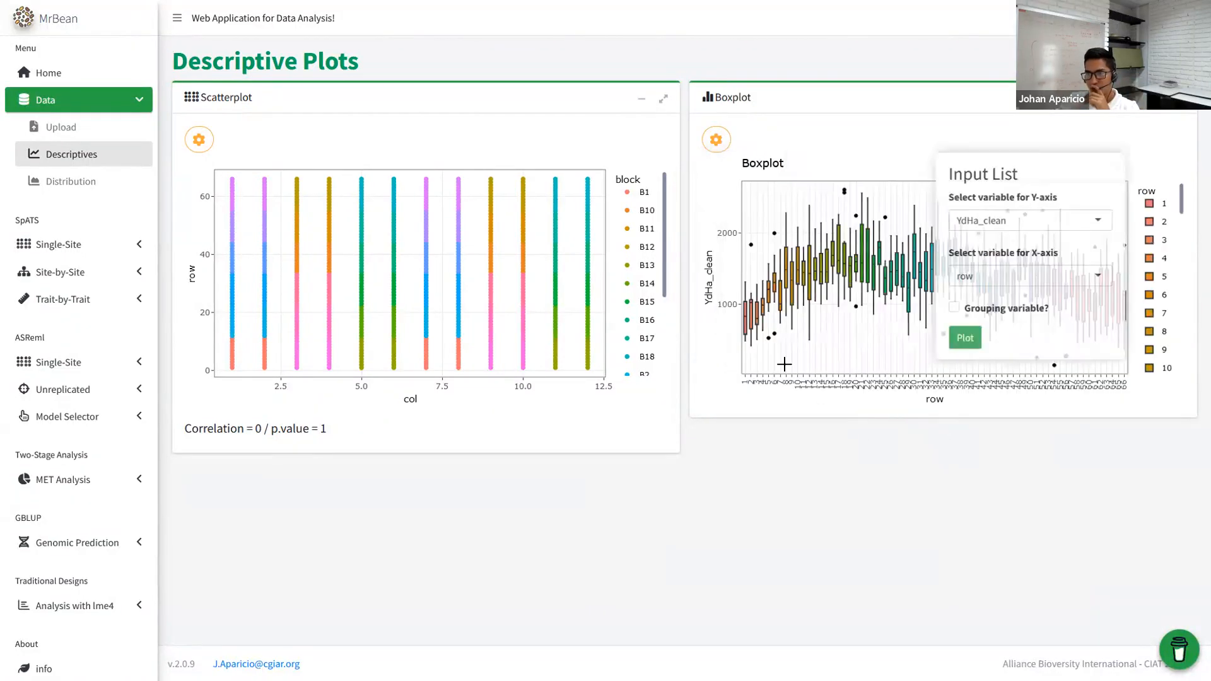
mouse_move(744, 325)
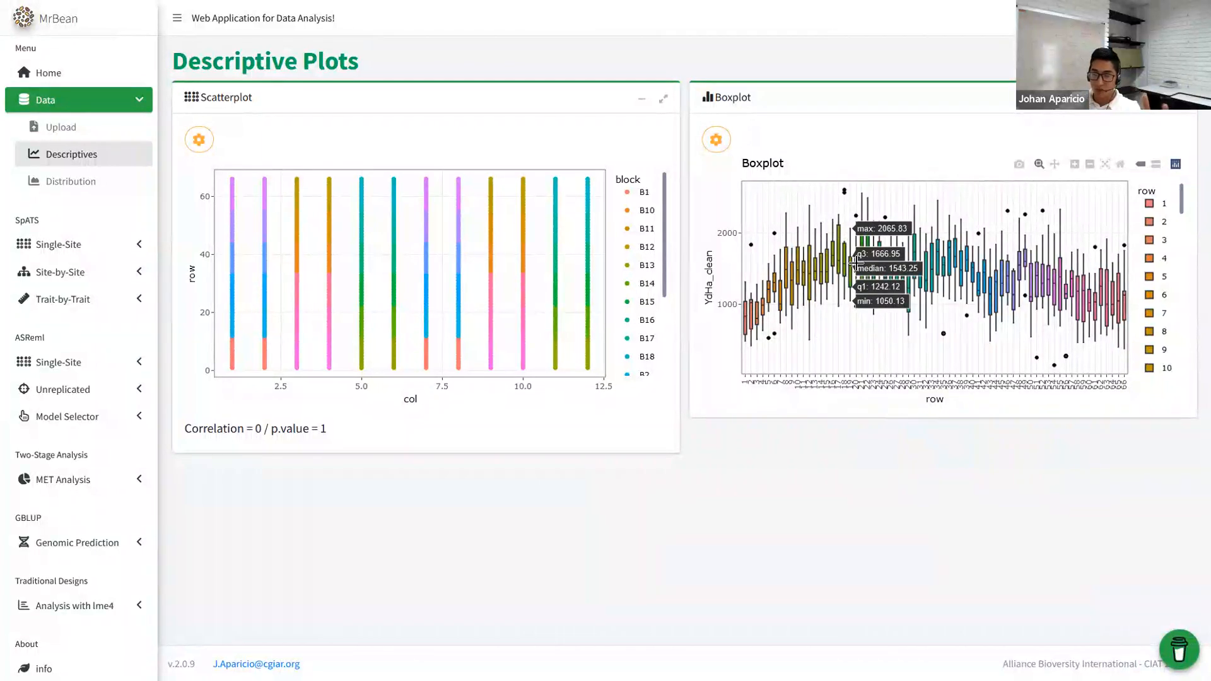
- Explore the row boxplot by isolating row 1, zooming into rows 33–42, and viewing it enlarged
double_click(1147, 206)
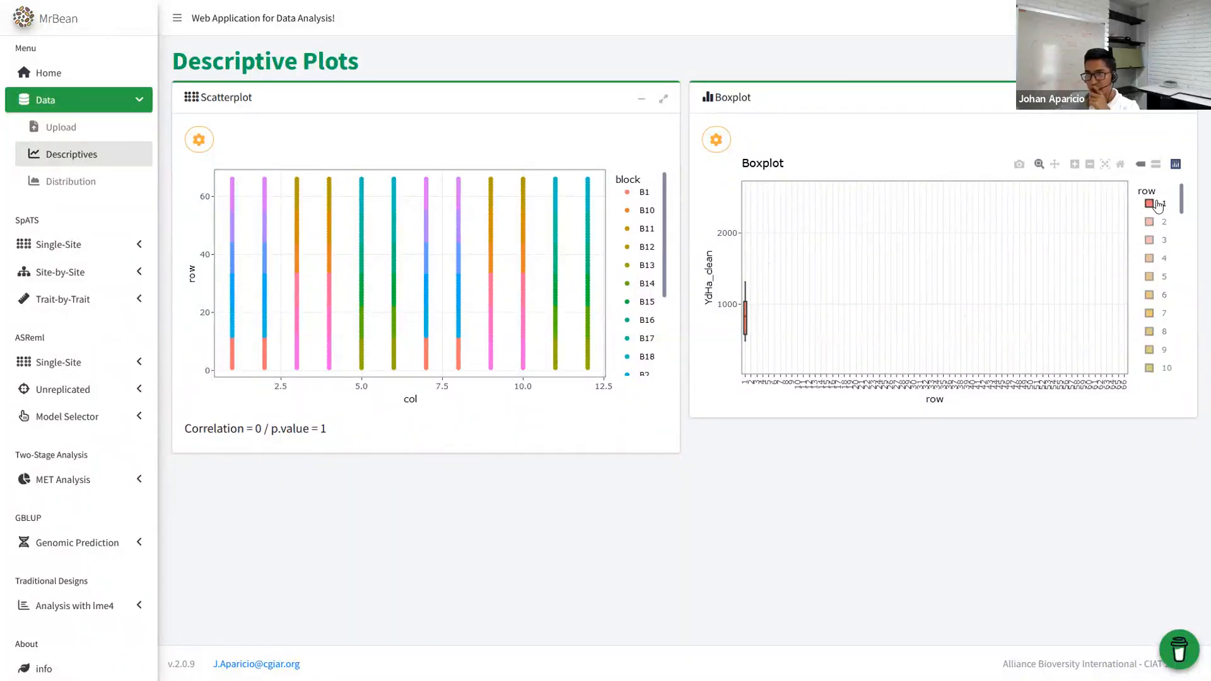
double_click(1158, 205)
drag(928, 210, 987, 292)
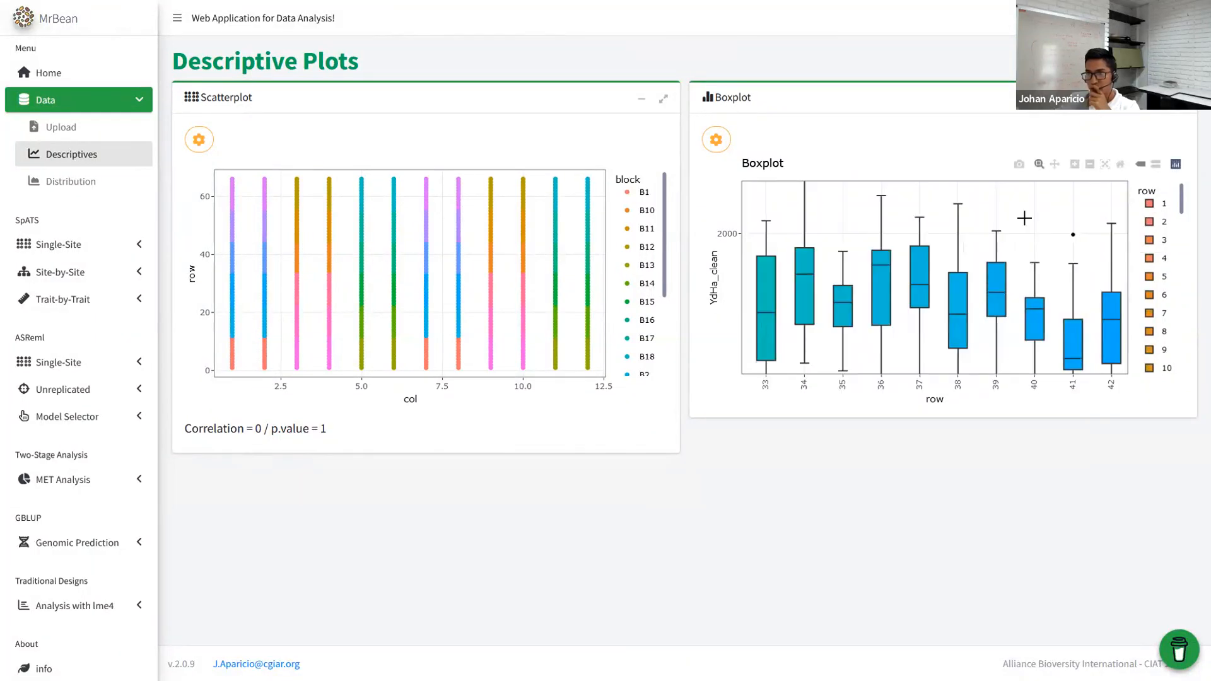
double_click(1024, 218)
click(1180, 98)
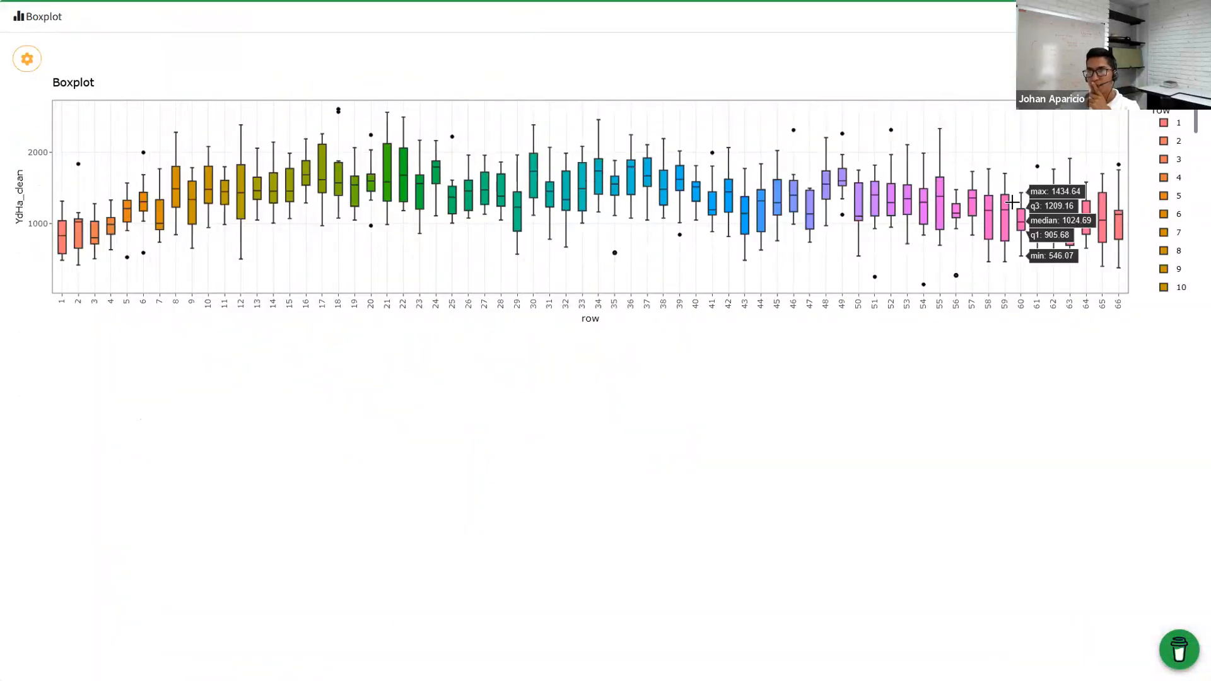
click(1194, 18)
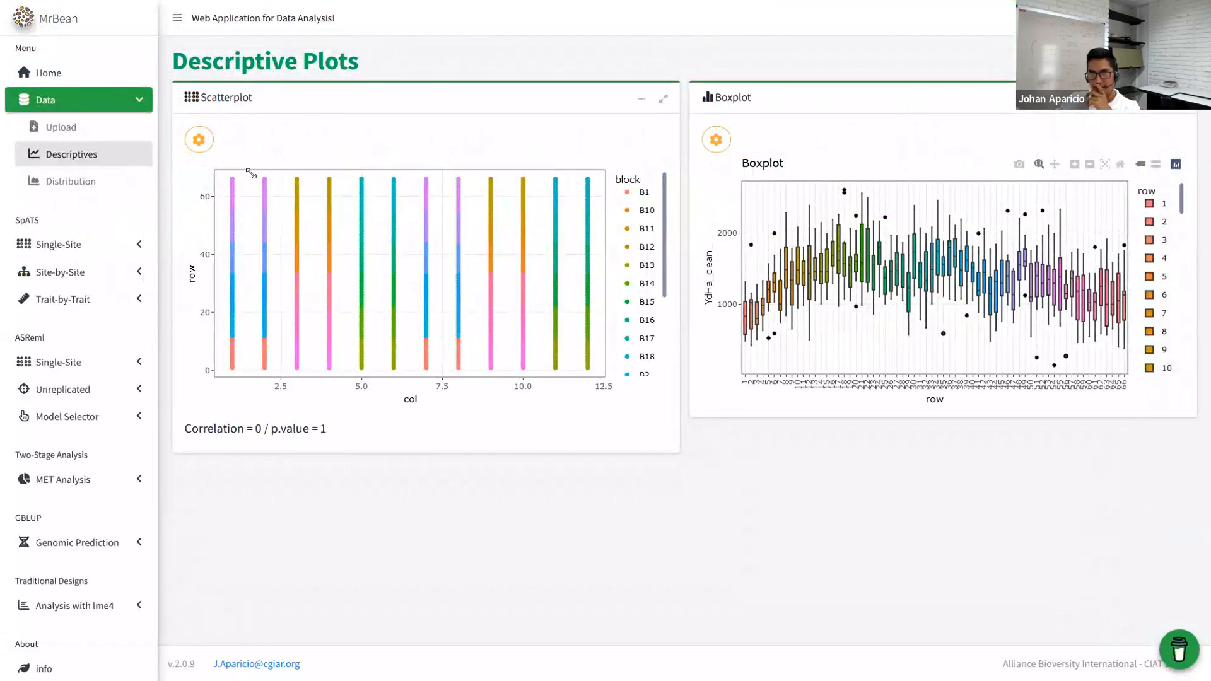
click(65, 178)
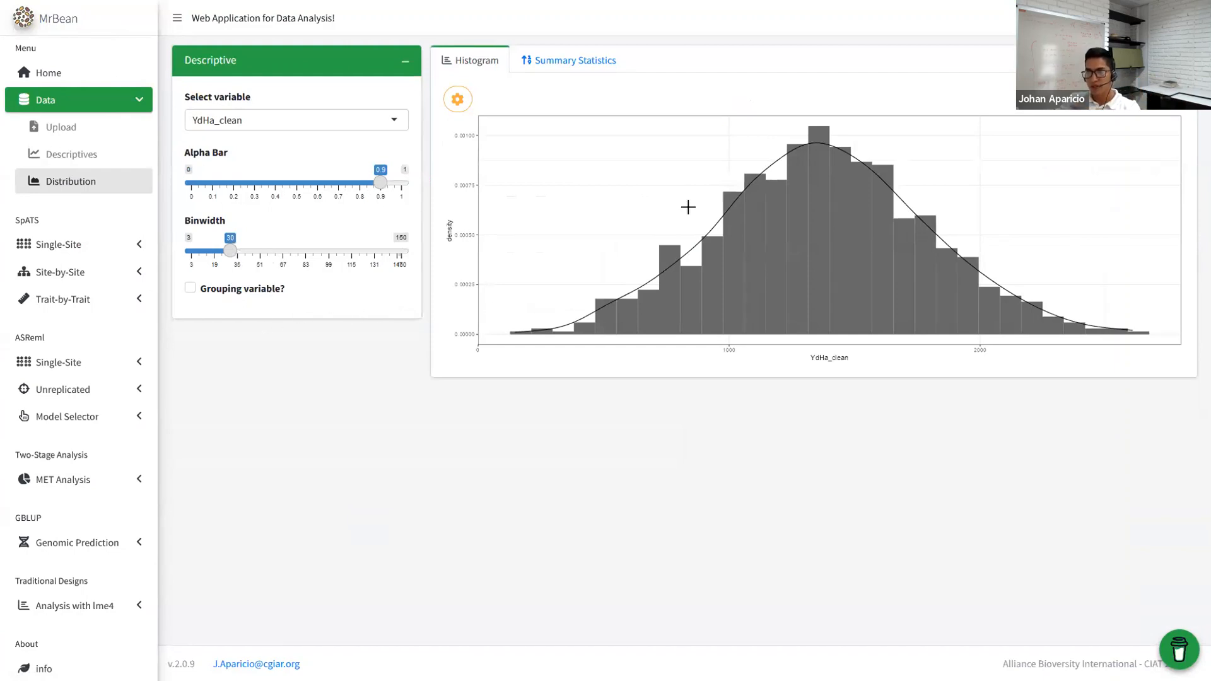
- Brush the histogram's high-yield tail, then view the YdHa_clean summary statistics
drag(1054, 231, 1180, 277)
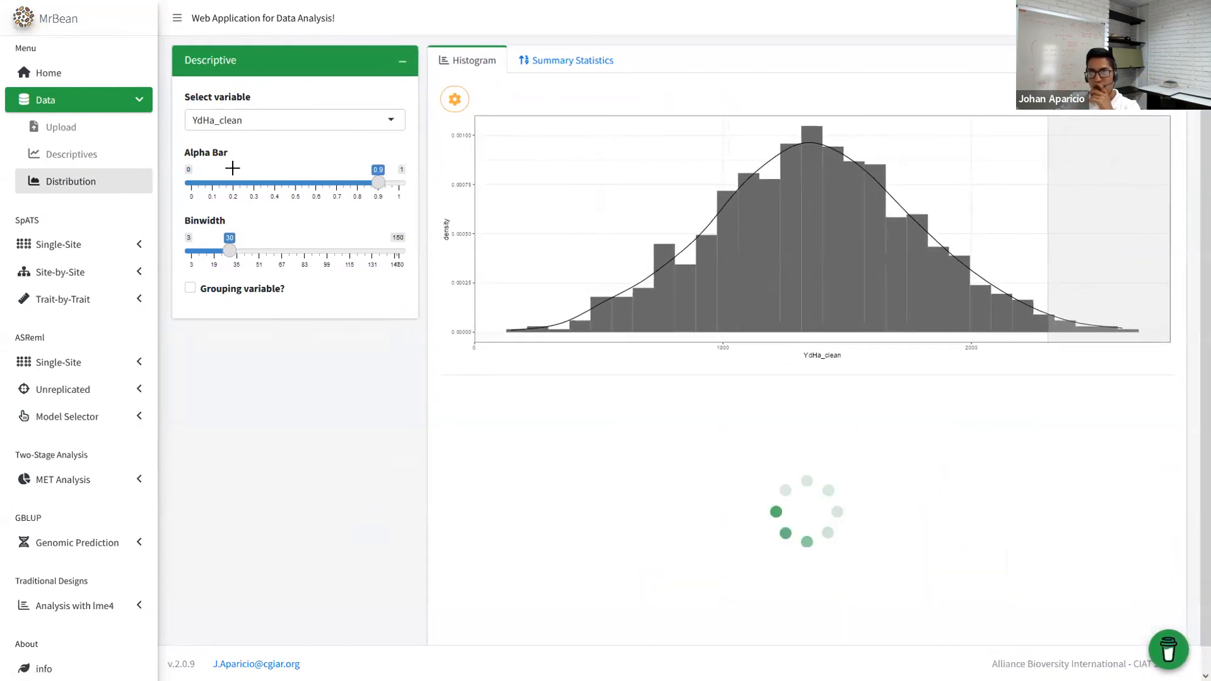
click(173, 24)
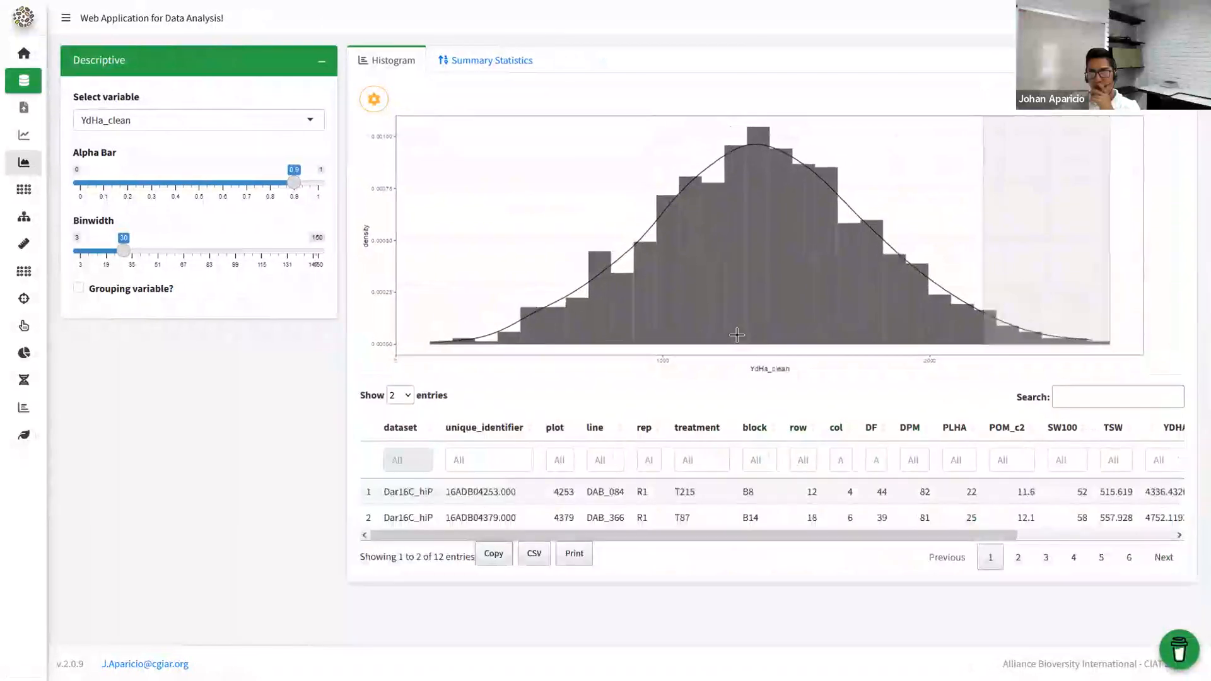
click(486, 71)
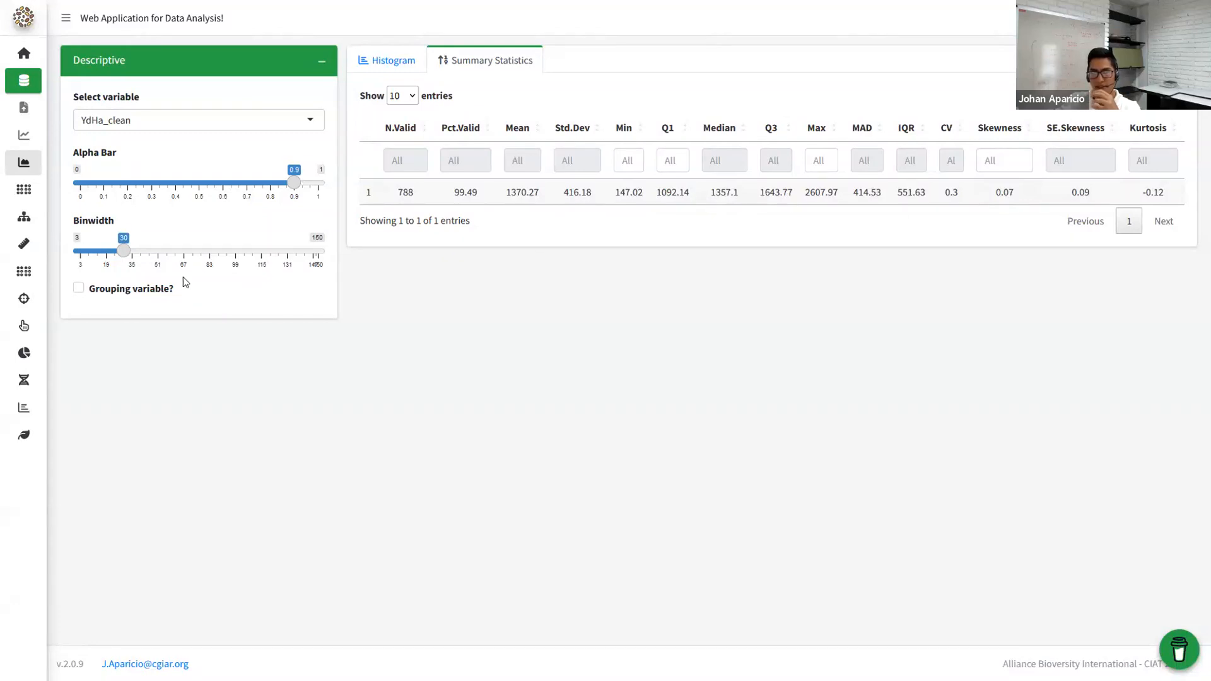
- Group YdHa_clean by rep so the histogram overlays the R1 and R2 distributions
click(130, 340)
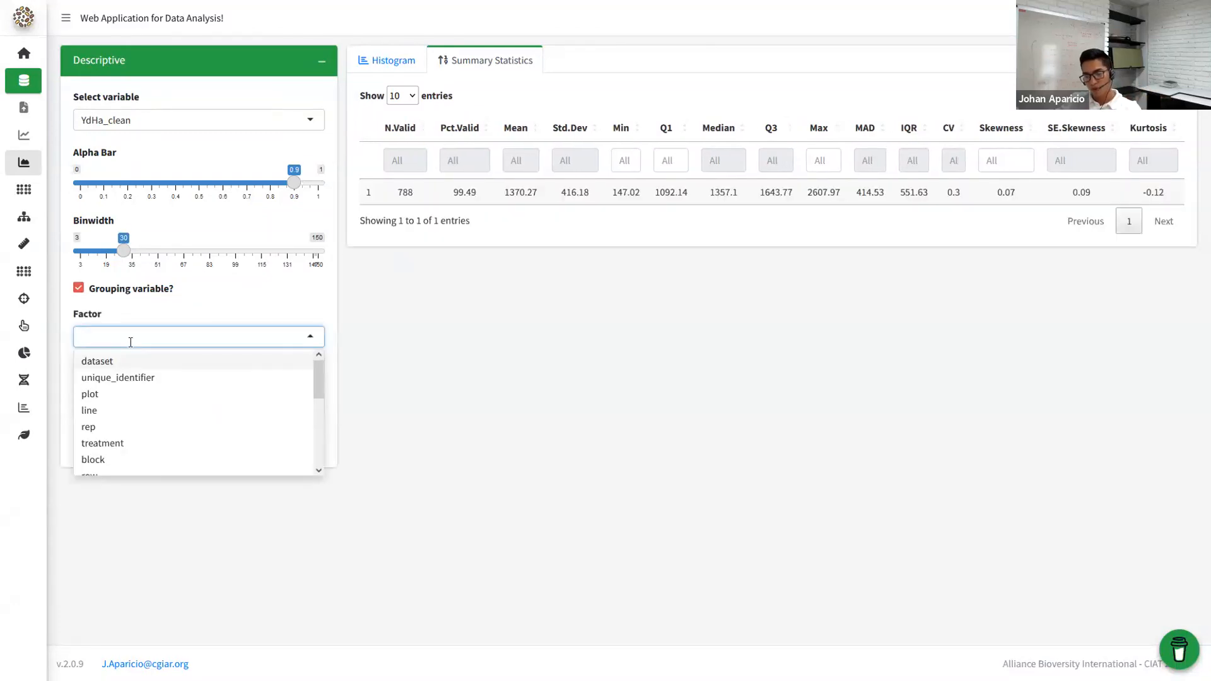
text(re)
click(94, 360)
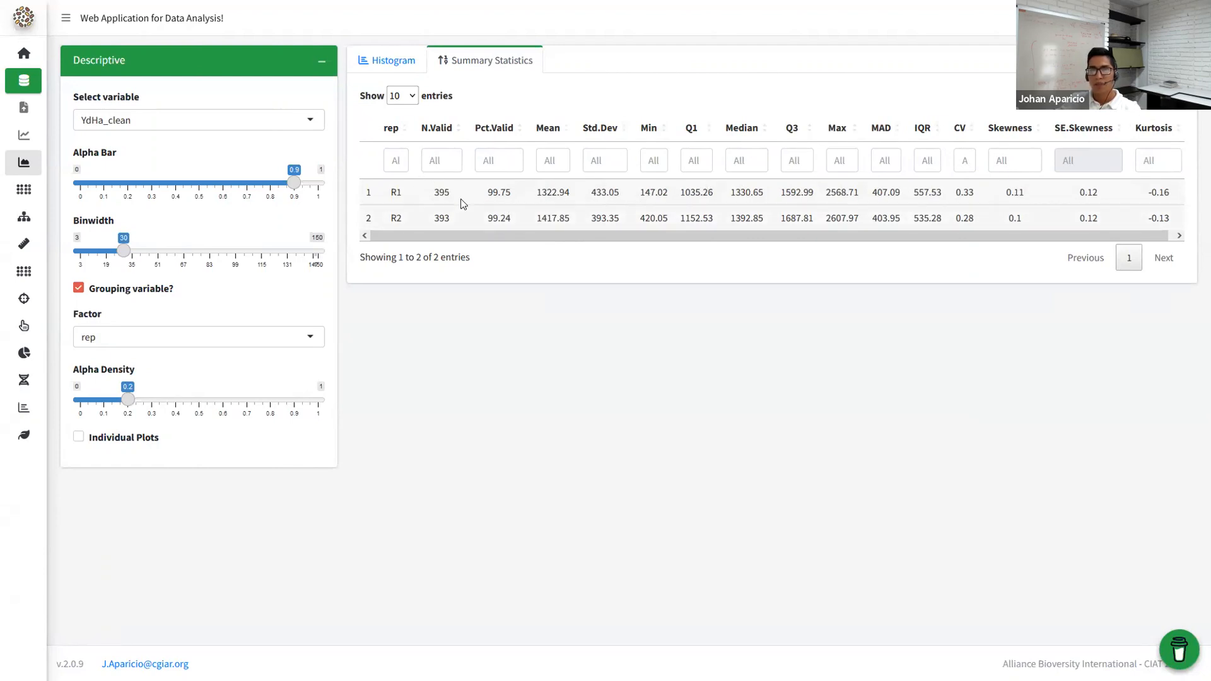
click(388, 60)
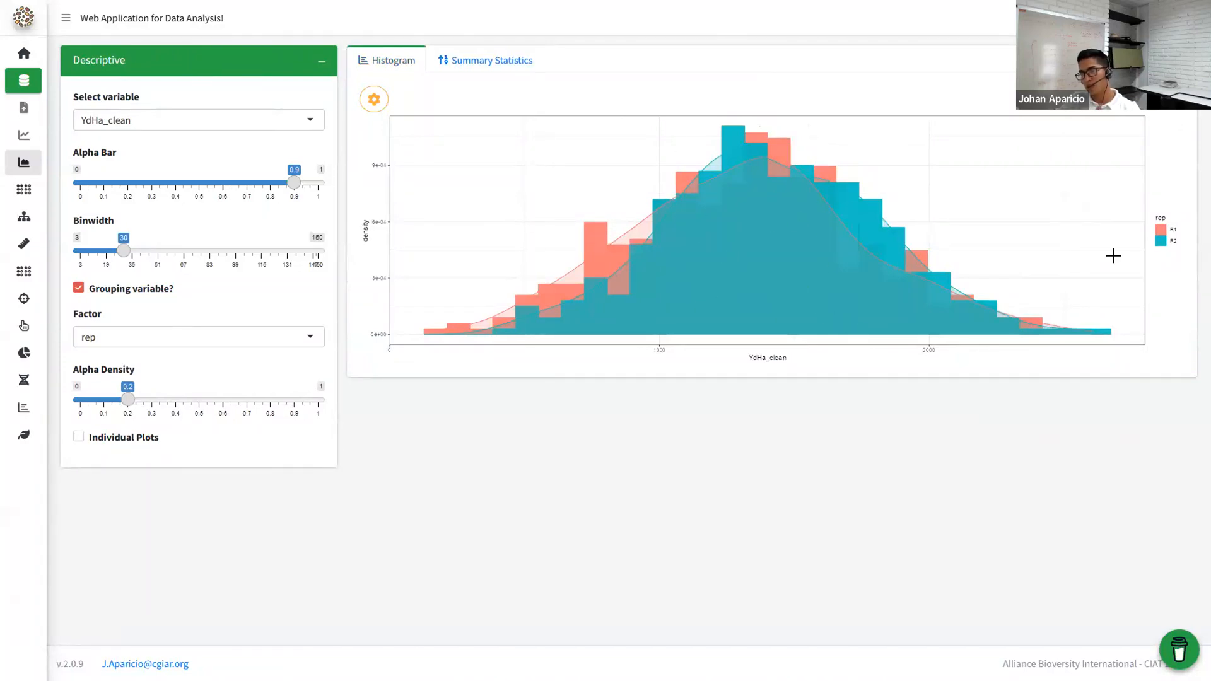
- Group the histogram by block and draw a separate histogram for each block
click(133, 337)
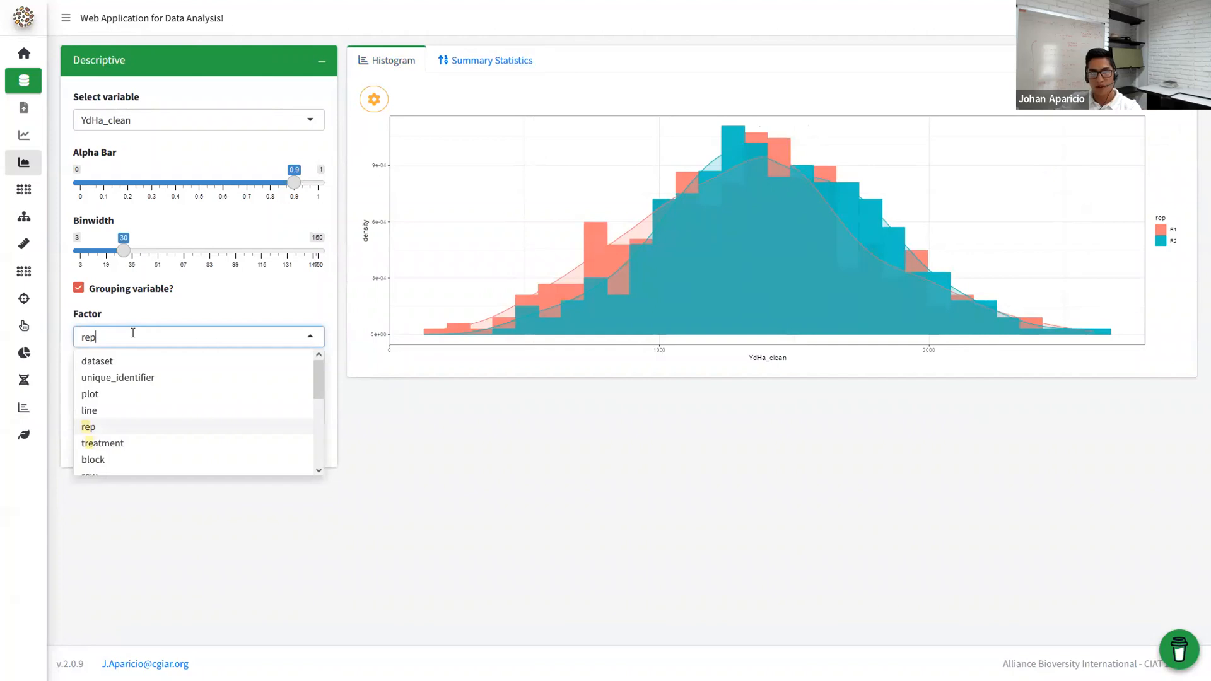
scroll(144, 372, down, 1)
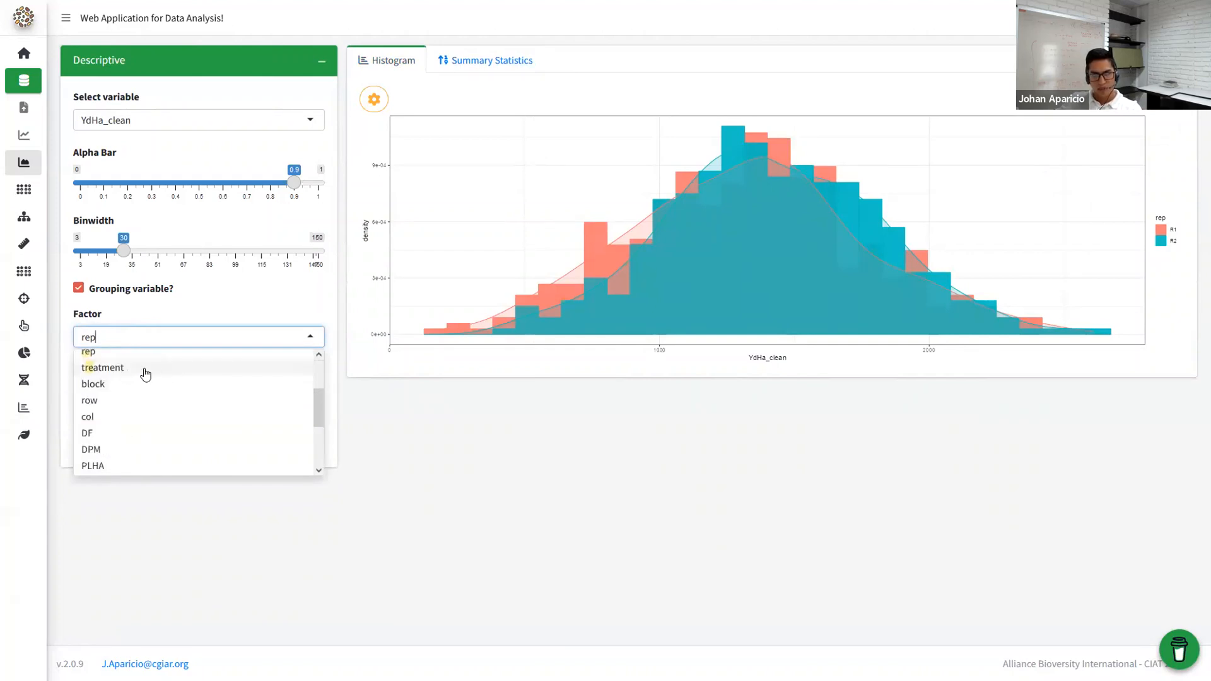
click(108, 385)
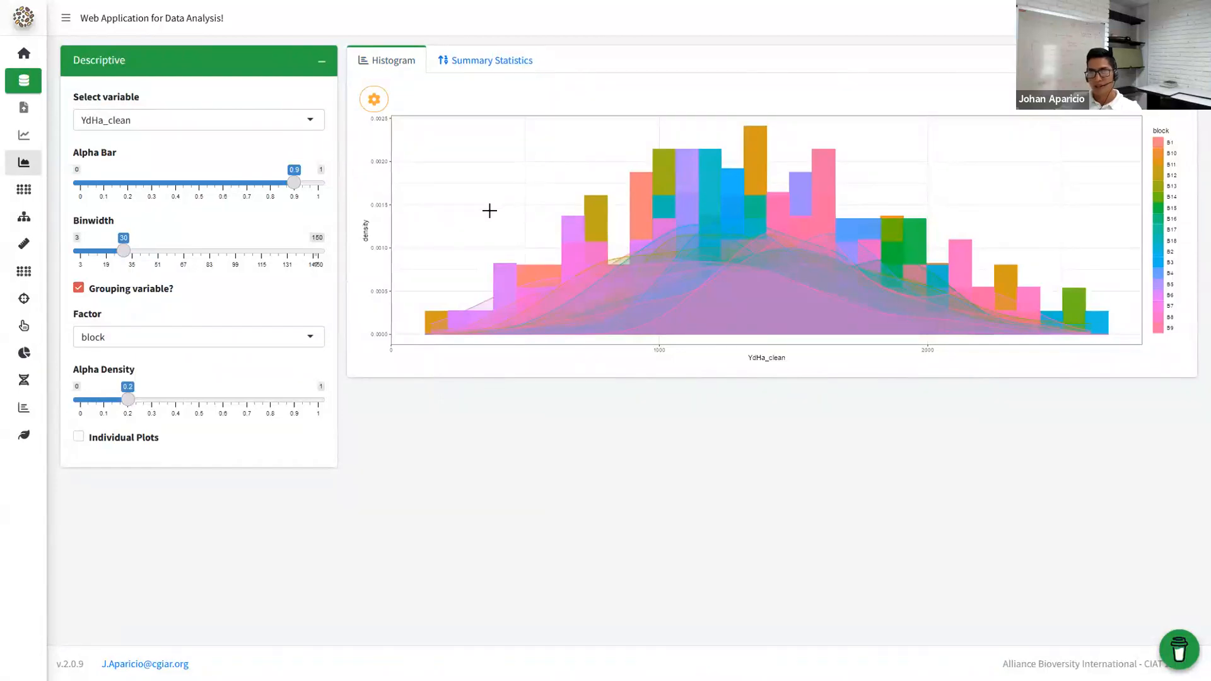
click(134, 338)
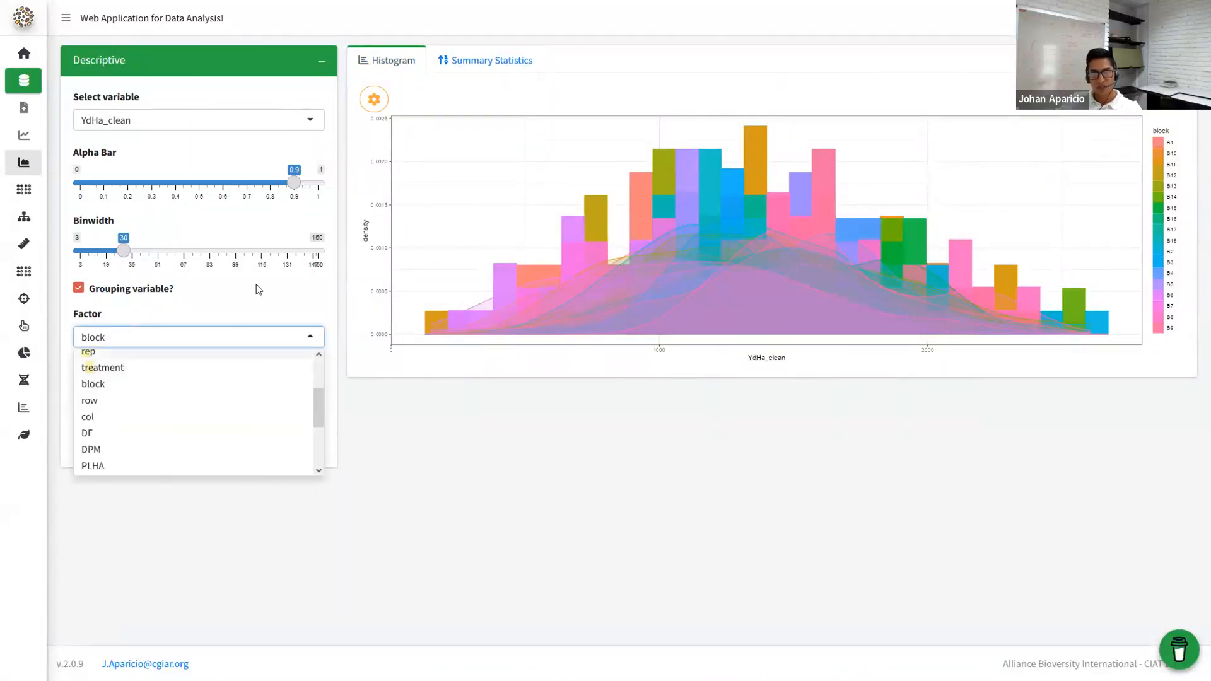
click(187, 343)
click(91, 443)
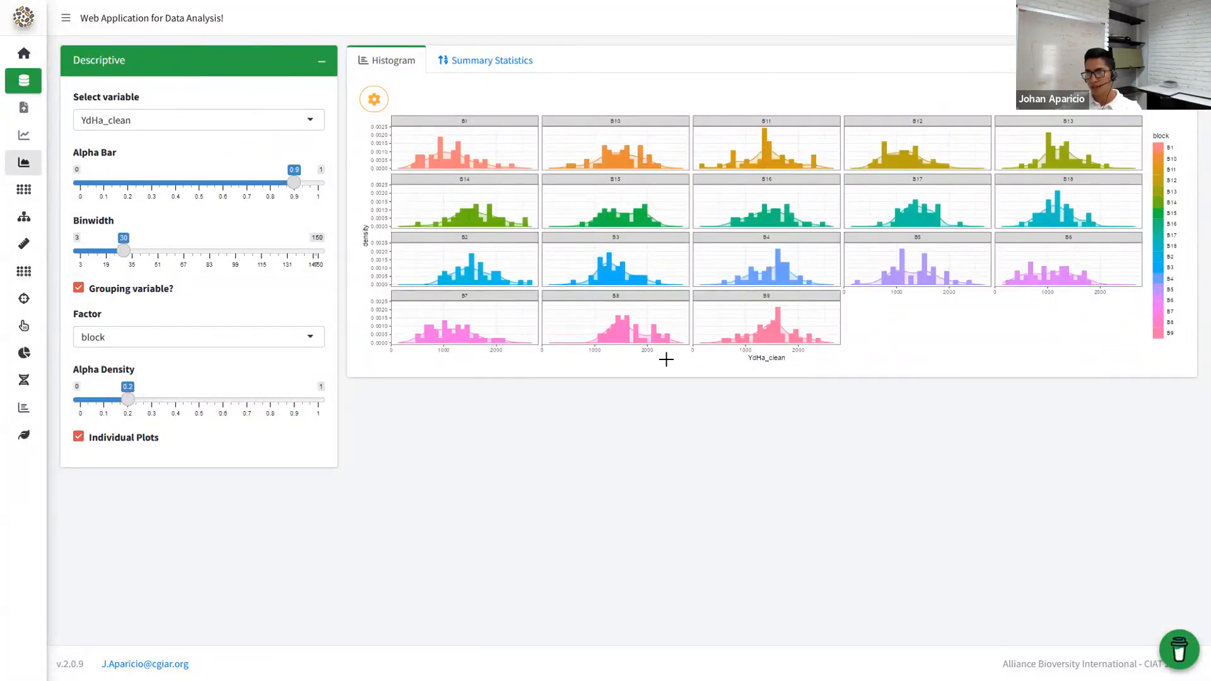
- Switch the grouping factor to treatment, then to rep, for separate R1 and R2 histograms
click(141, 333)
key(BackSpace)
text(treatment)
key(Return)
key(BackSpace)
text(rep)
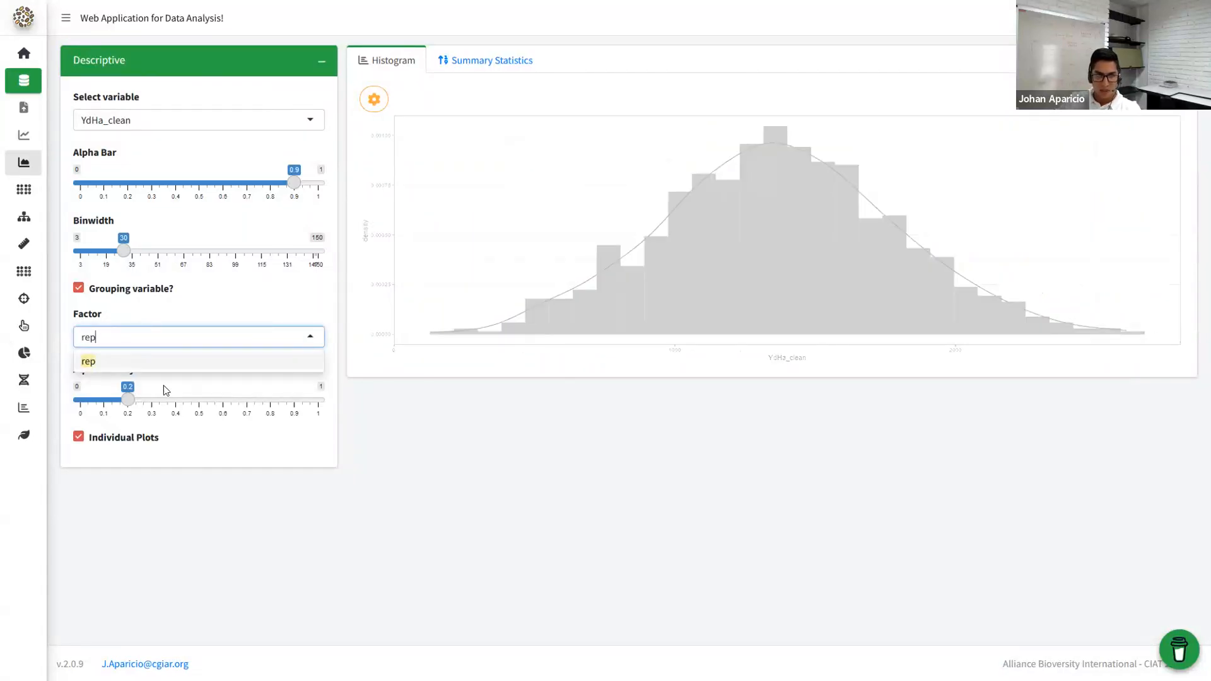
key(Return)
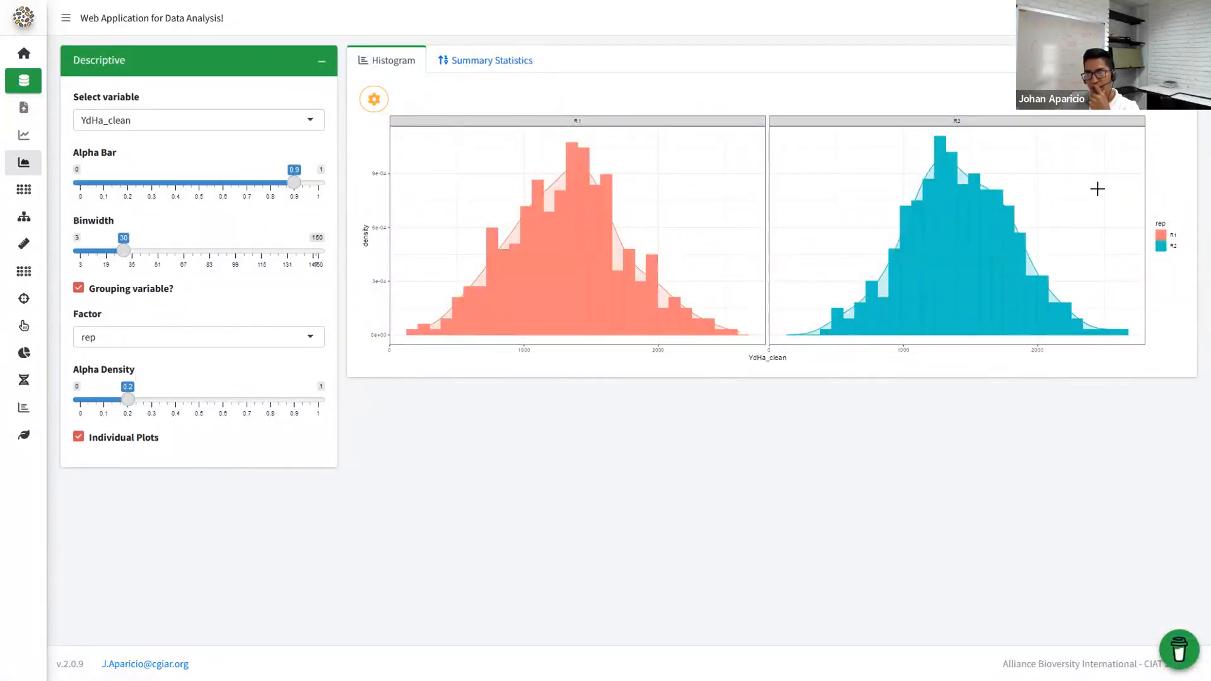
- Maximize and restore the histogram card, then view per-rep summary statistics (R1 mean 1322.94, R2 mean 1417.85)
click(1181, 60)
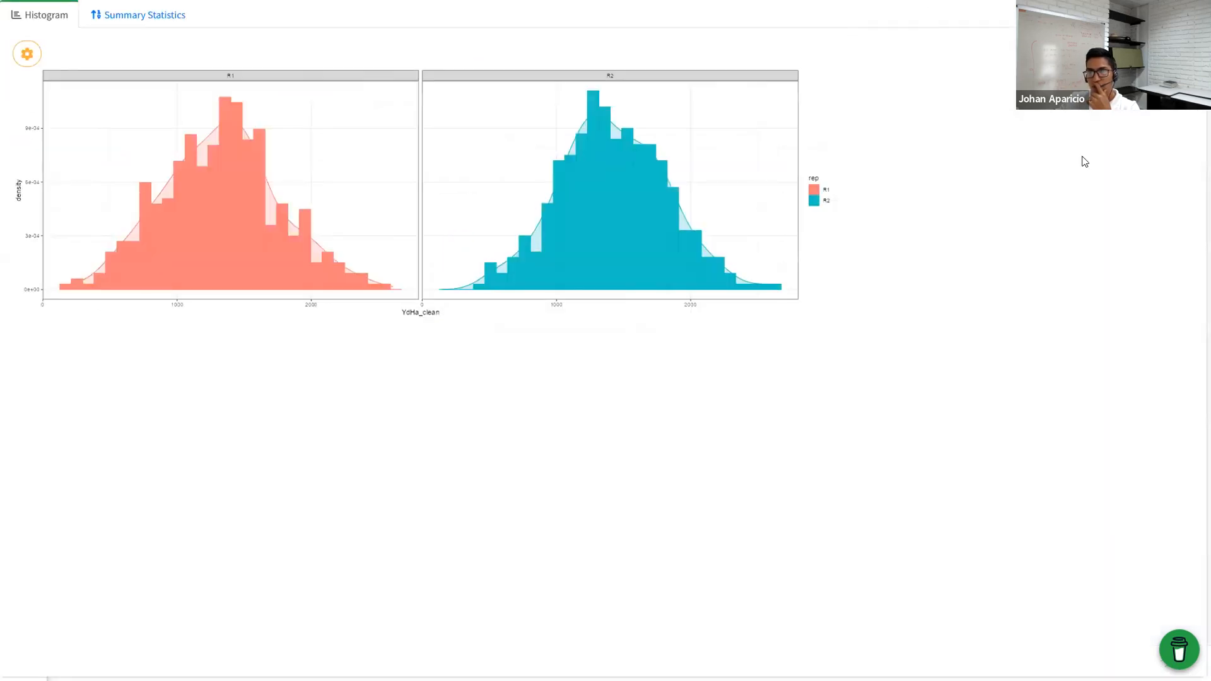
click(1195, 15)
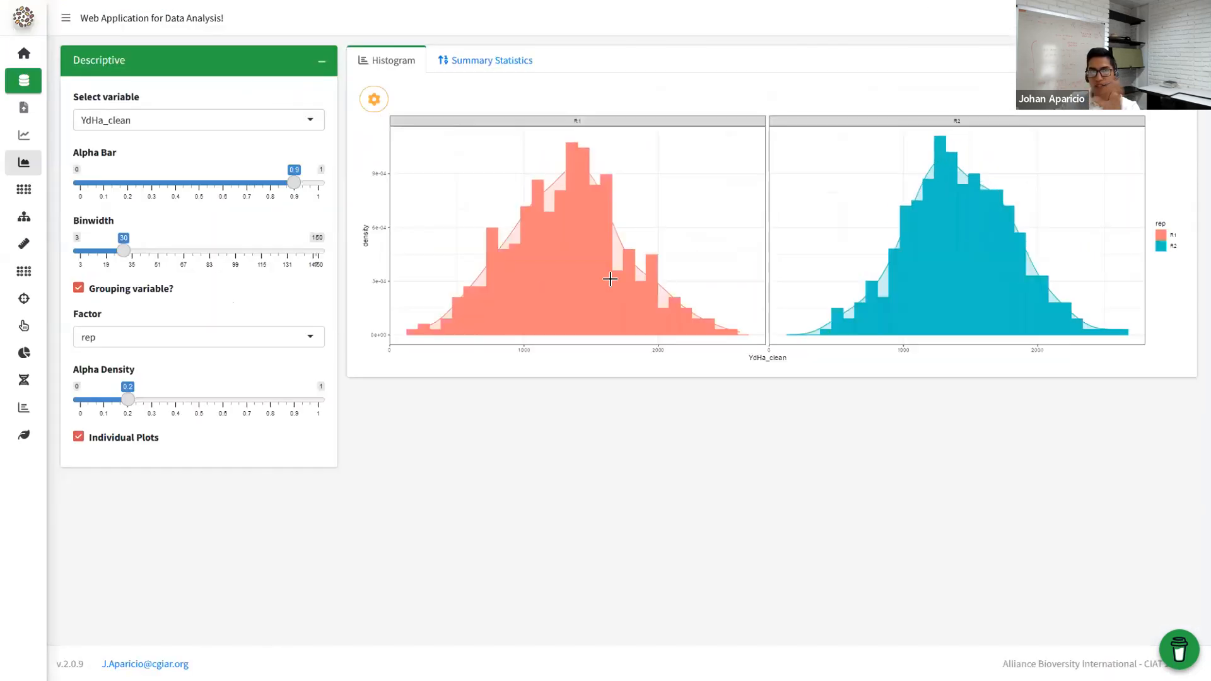
click(378, 112)
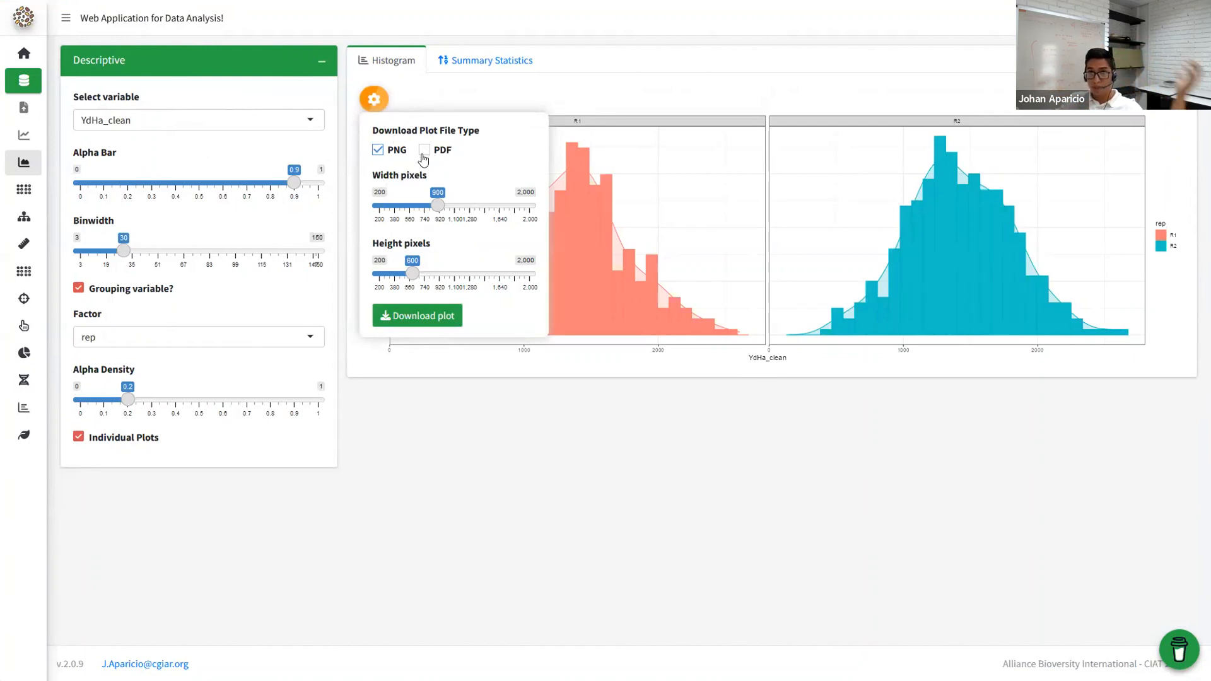
click(473, 62)
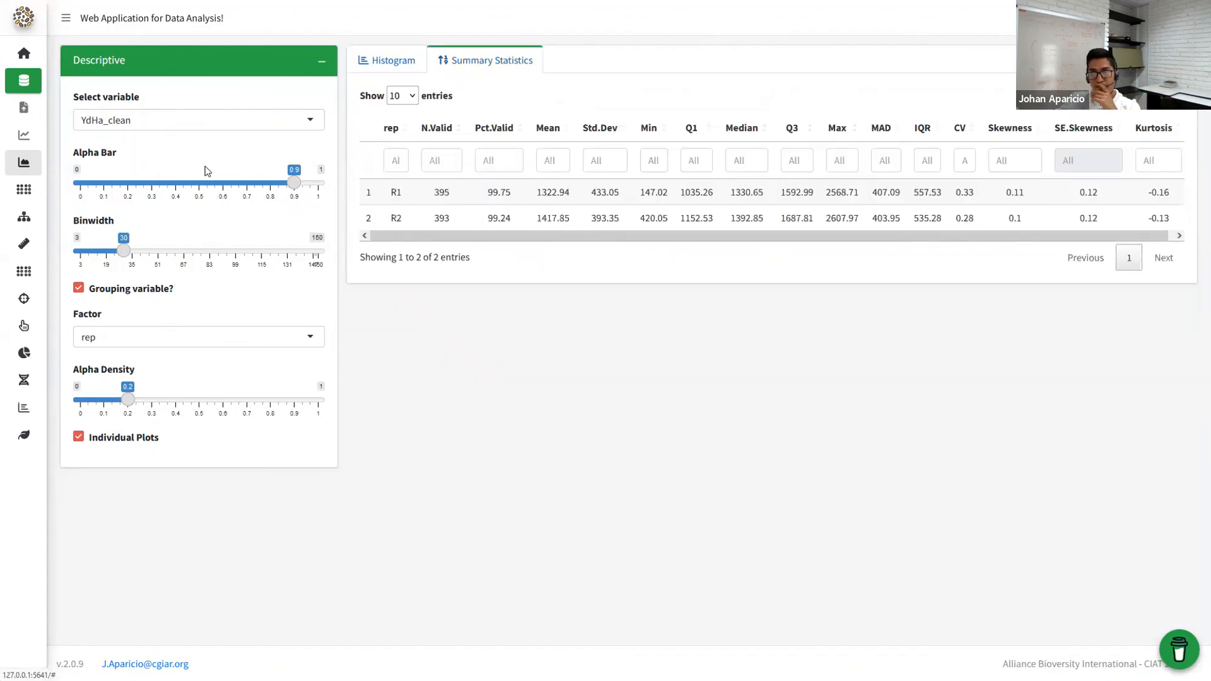
click(70, 22)
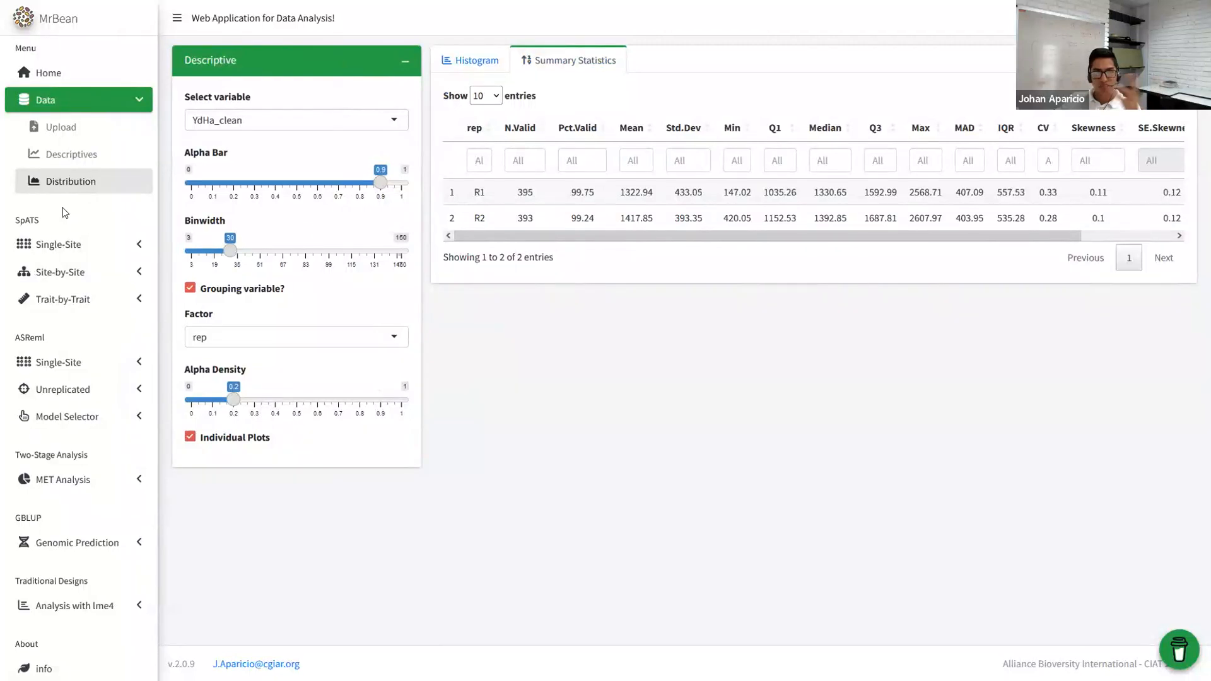
- Navigate to the SpATS Single-Site model specification page
click(74, 154)
click(69, 129)
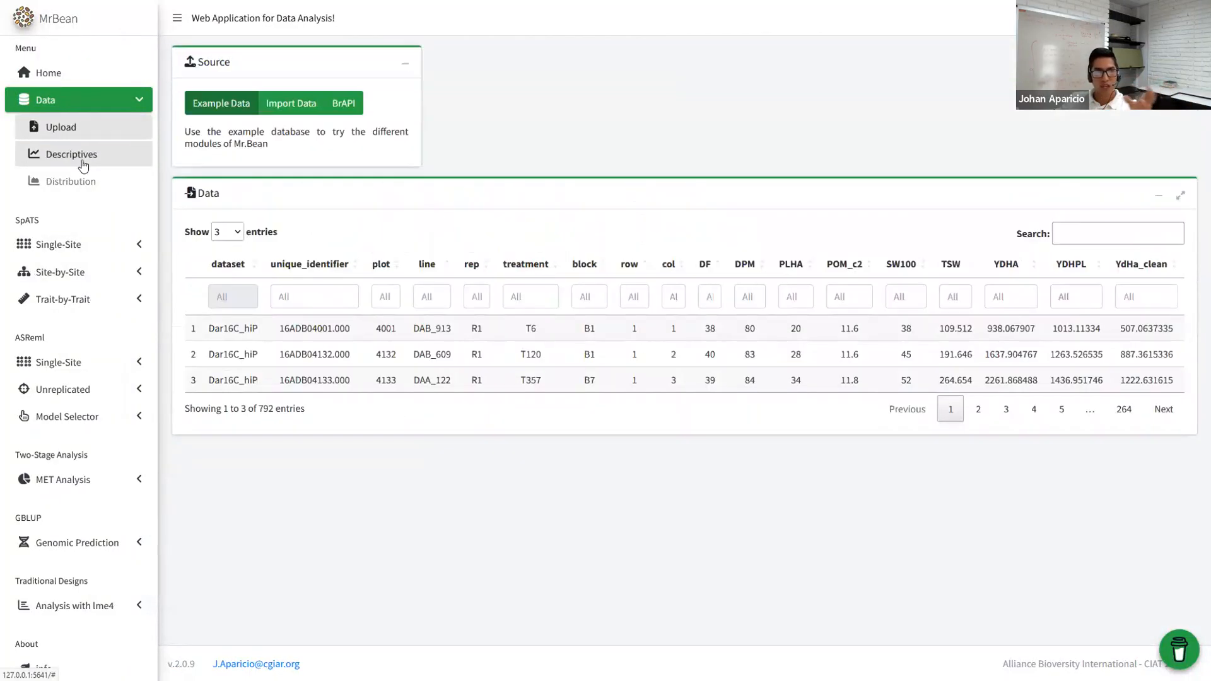
click(73, 155)
click(76, 180)
click(63, 244)
click(64, 199)
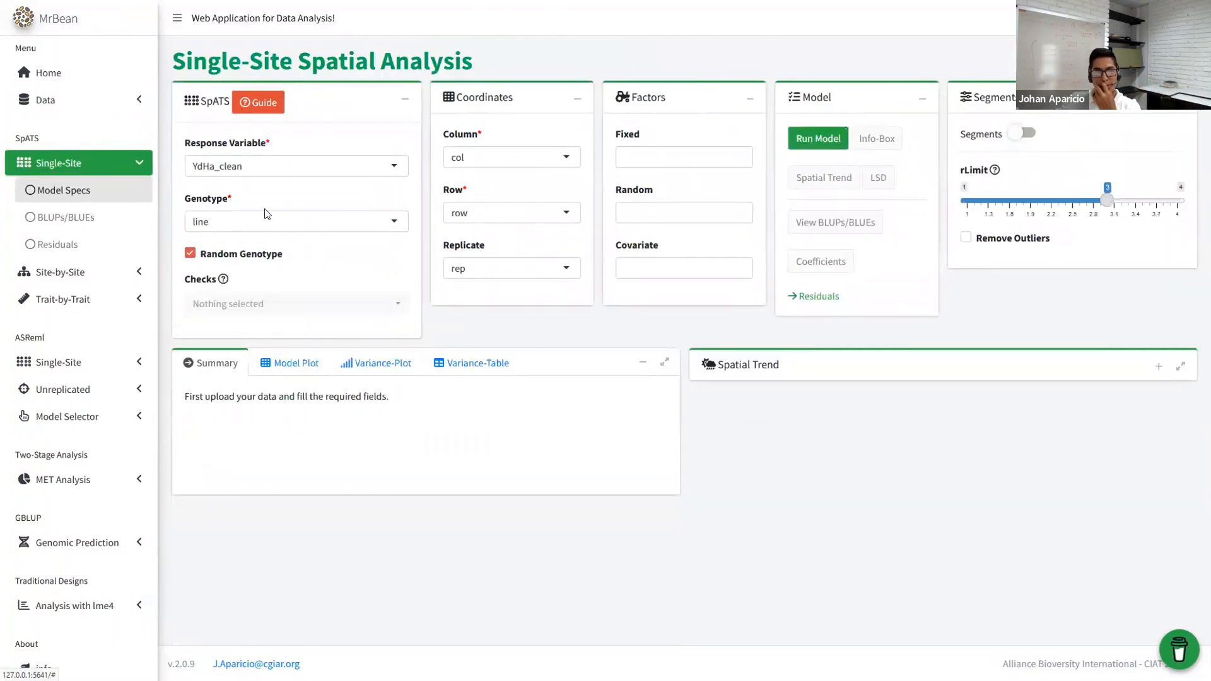
- Walk through the guided tour of the model fields, removing the Replicate factor before ending it
click(264, 106)
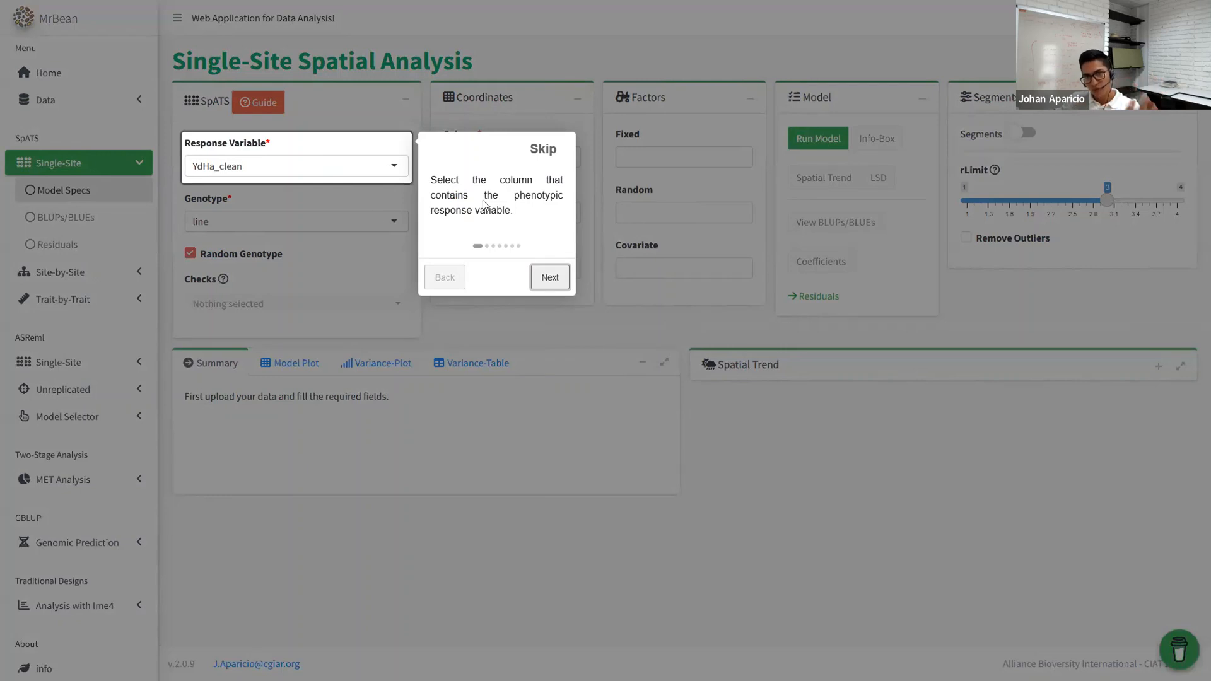
click(549, 277)
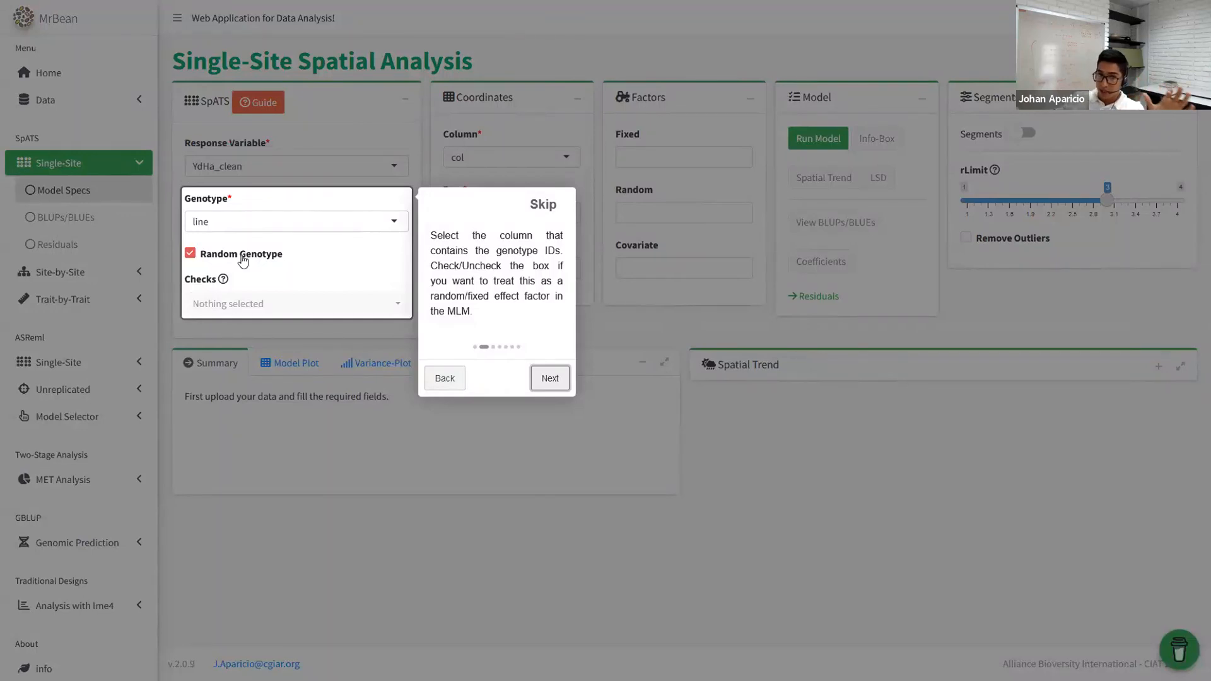
click(550, 379)
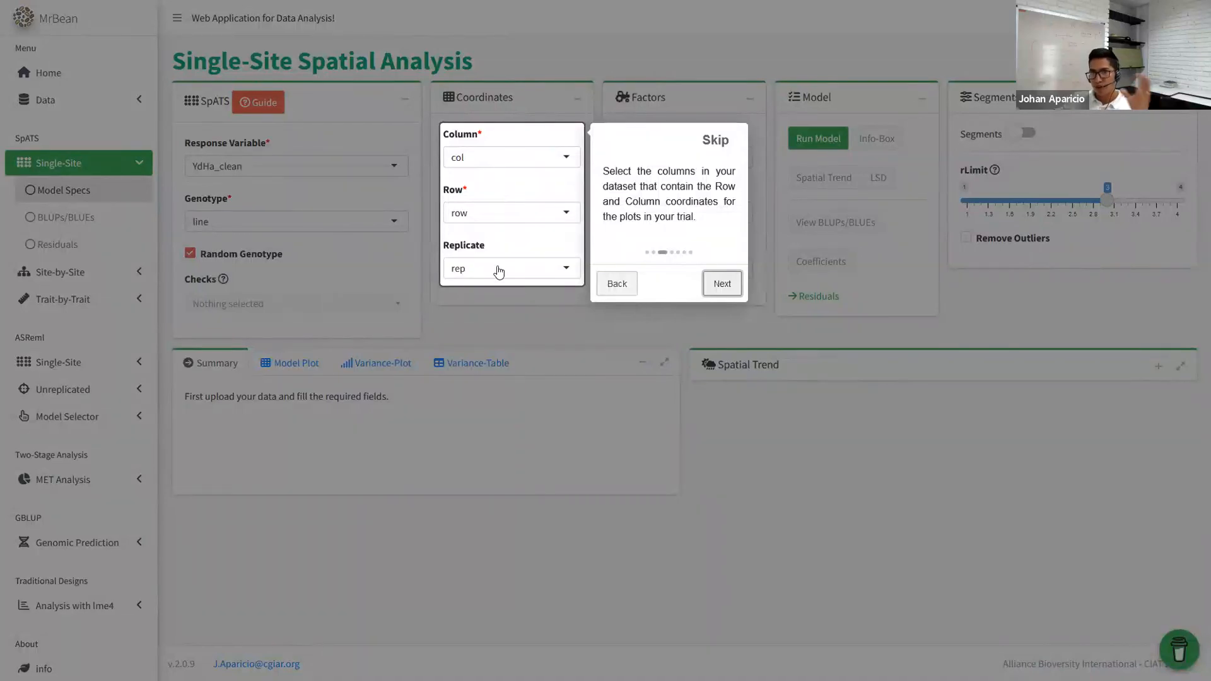
click(498, 268)
click(680, 274)
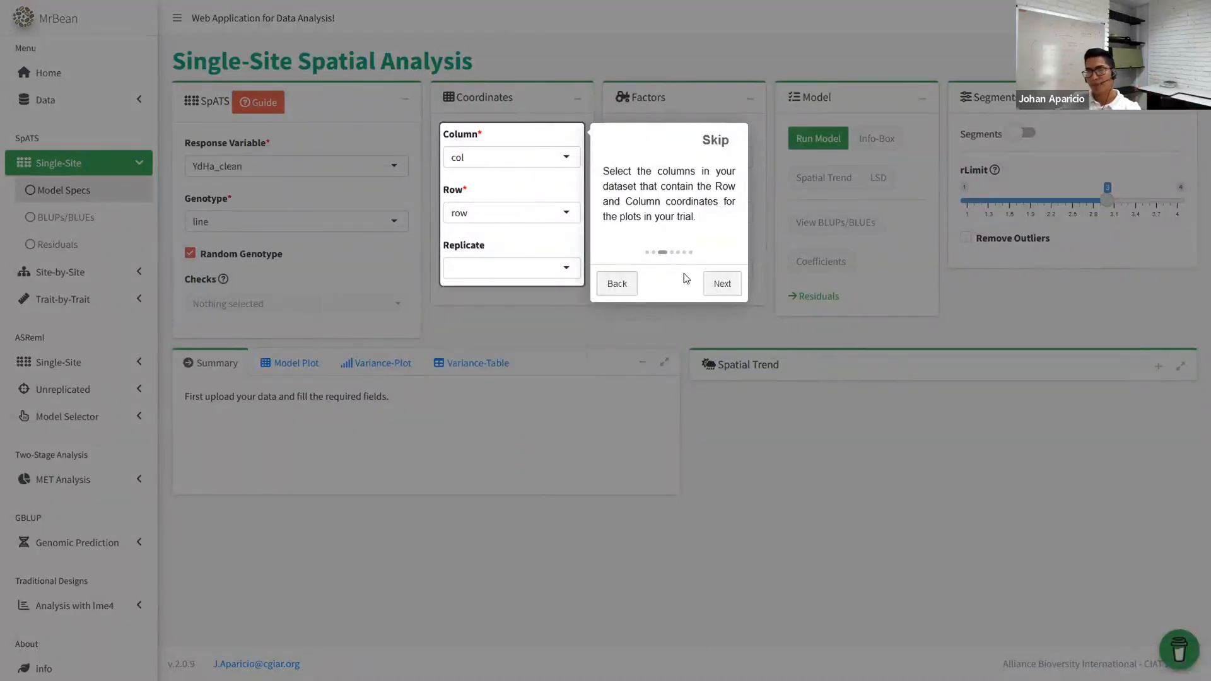
click(722, 283)
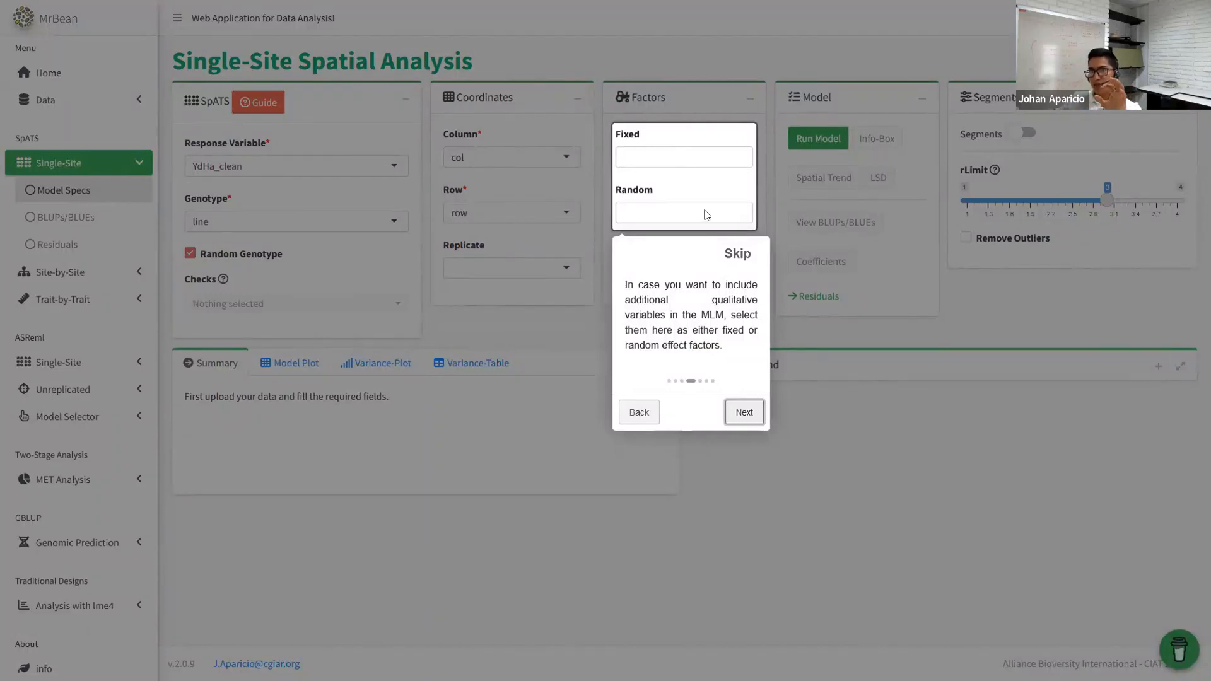
click(745, 412)
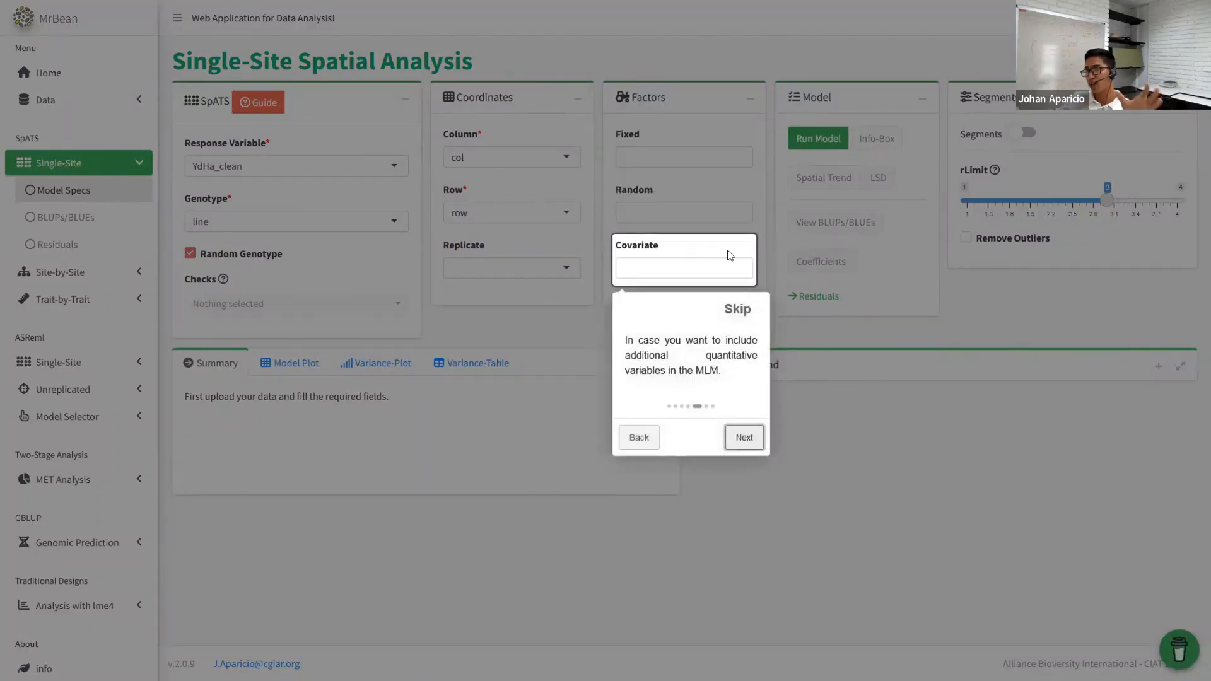
click(742, 440)
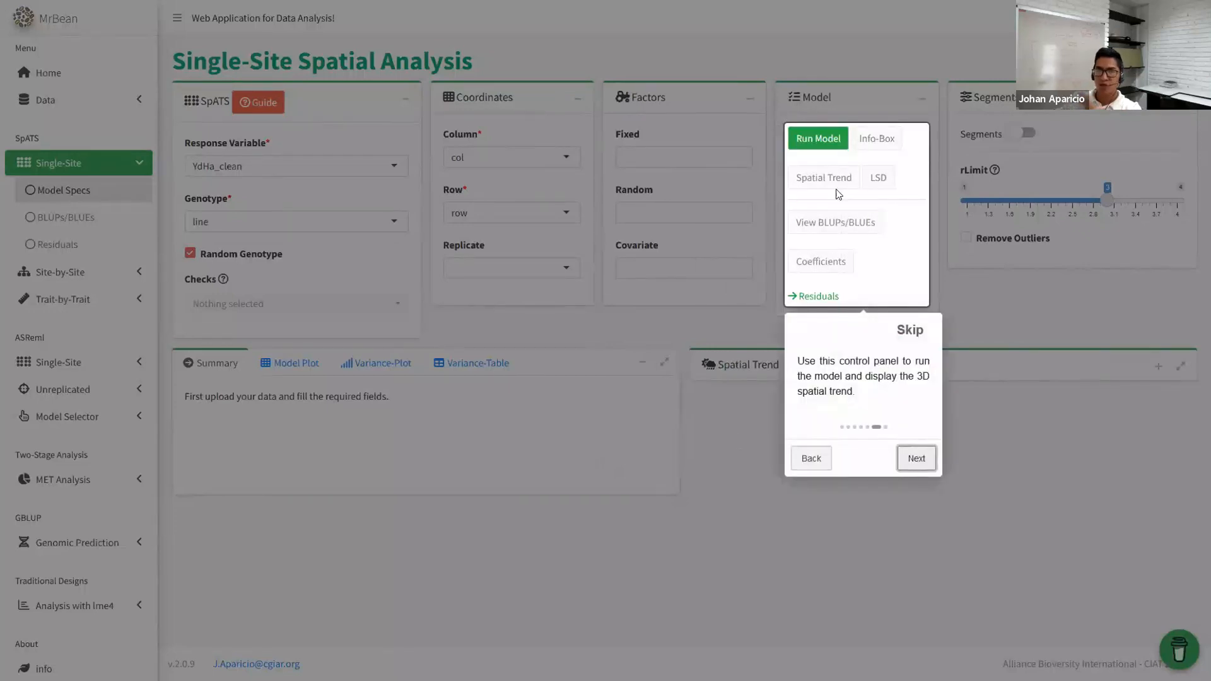
click(908, 330)
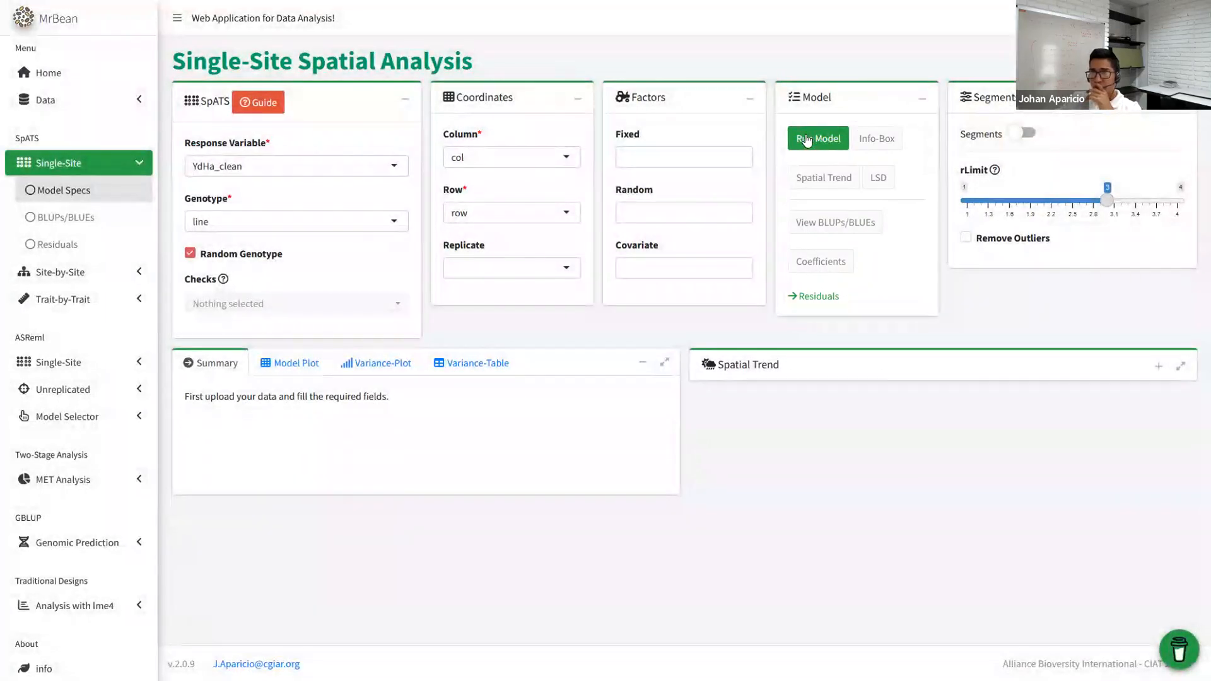
- Fit the SpATS model for YdHa_clean, review its summary output, and view the Model Plot panels
click(806, 140)
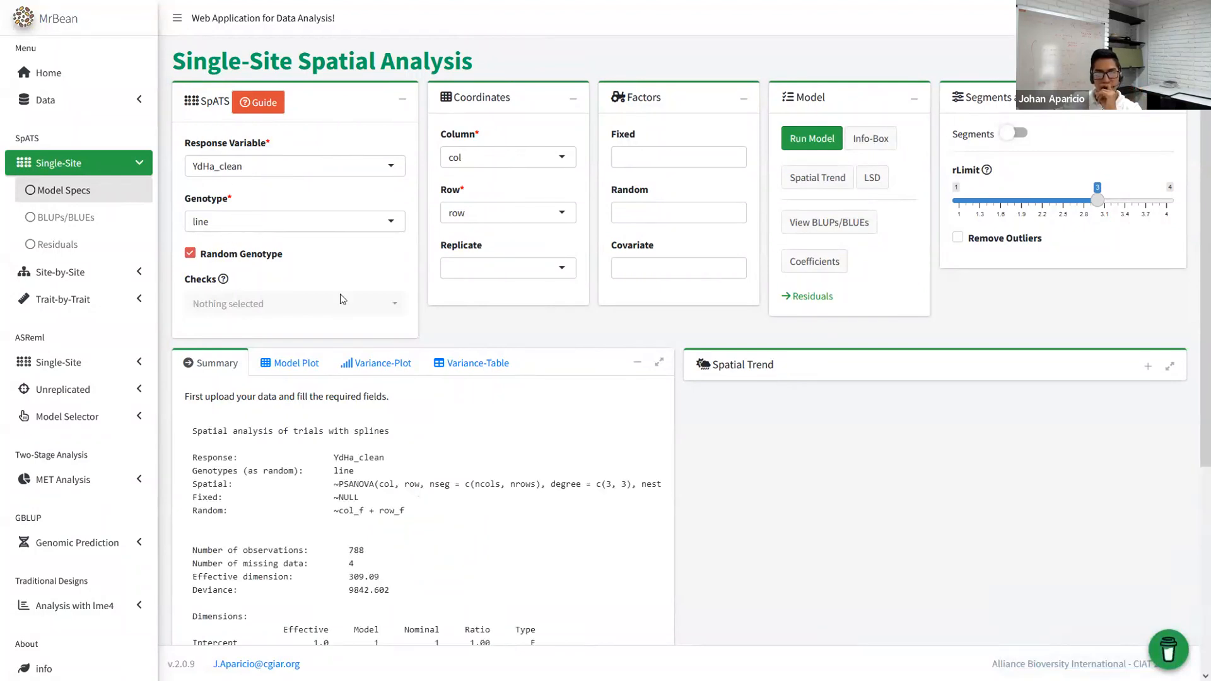
scroll(384, 353, down, 5)
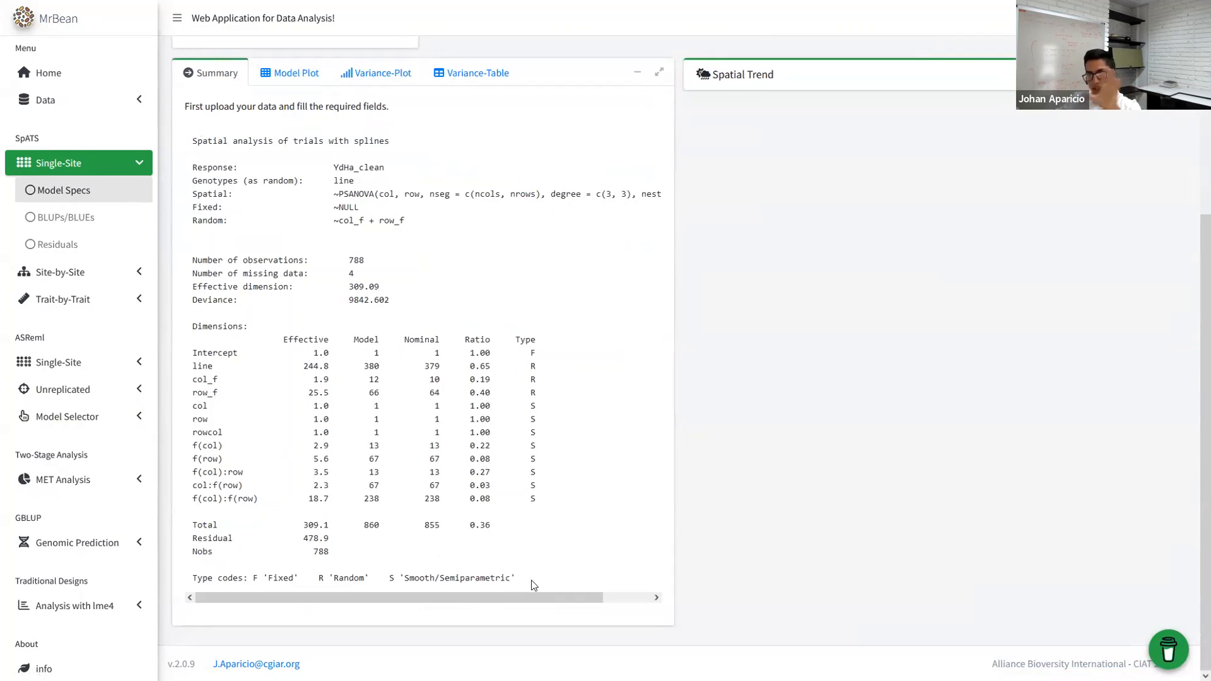
drag(574, 598, 622, 600)
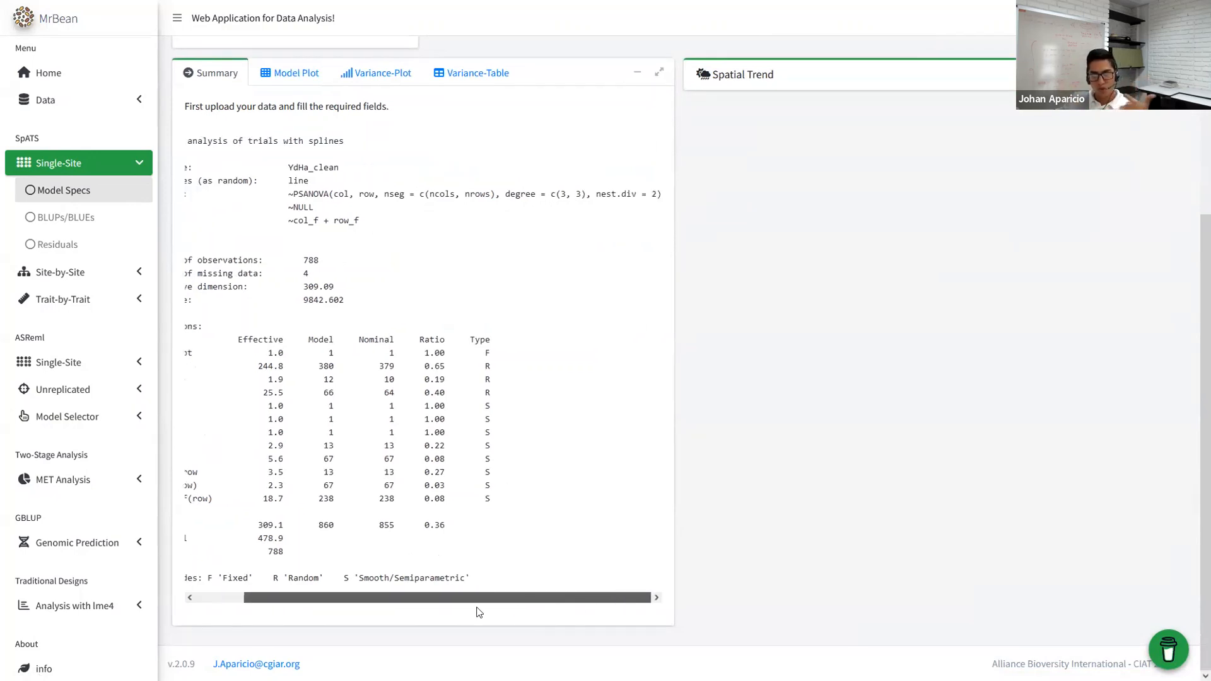
scroll(519, 606, left, 2)
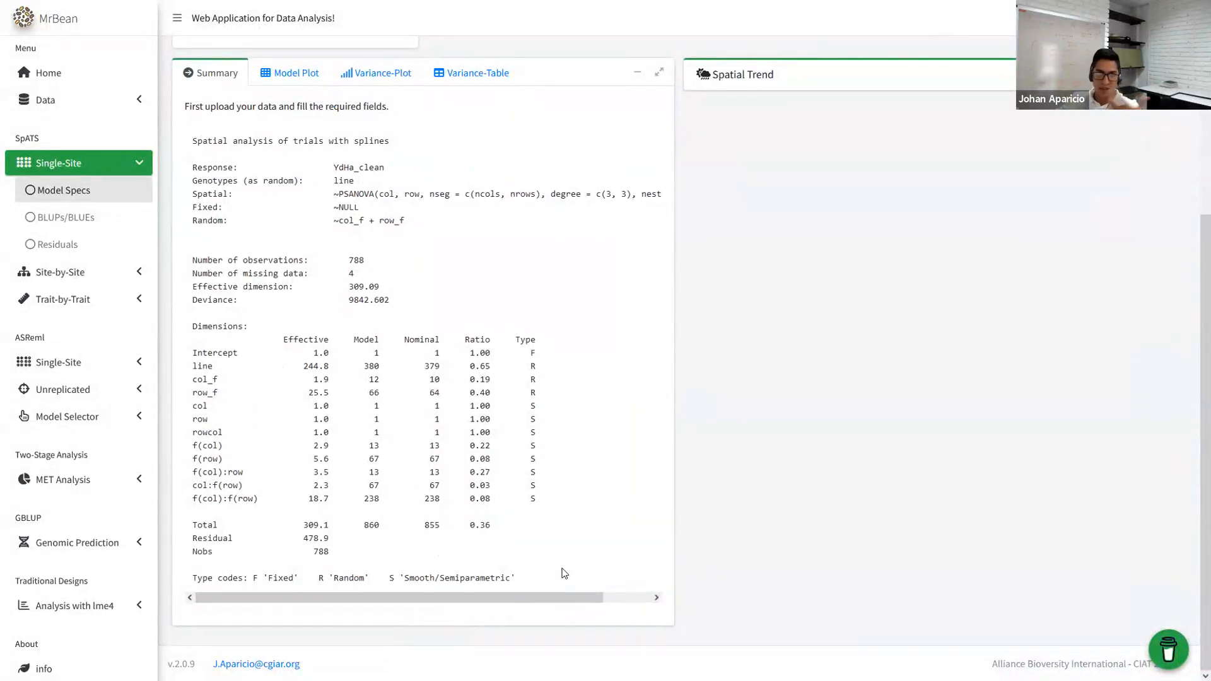
drag(470, 600, 626, 591)
scroll(626, 591, left, 3)
scroll(465, 464, up, 3)
click(289, 283)
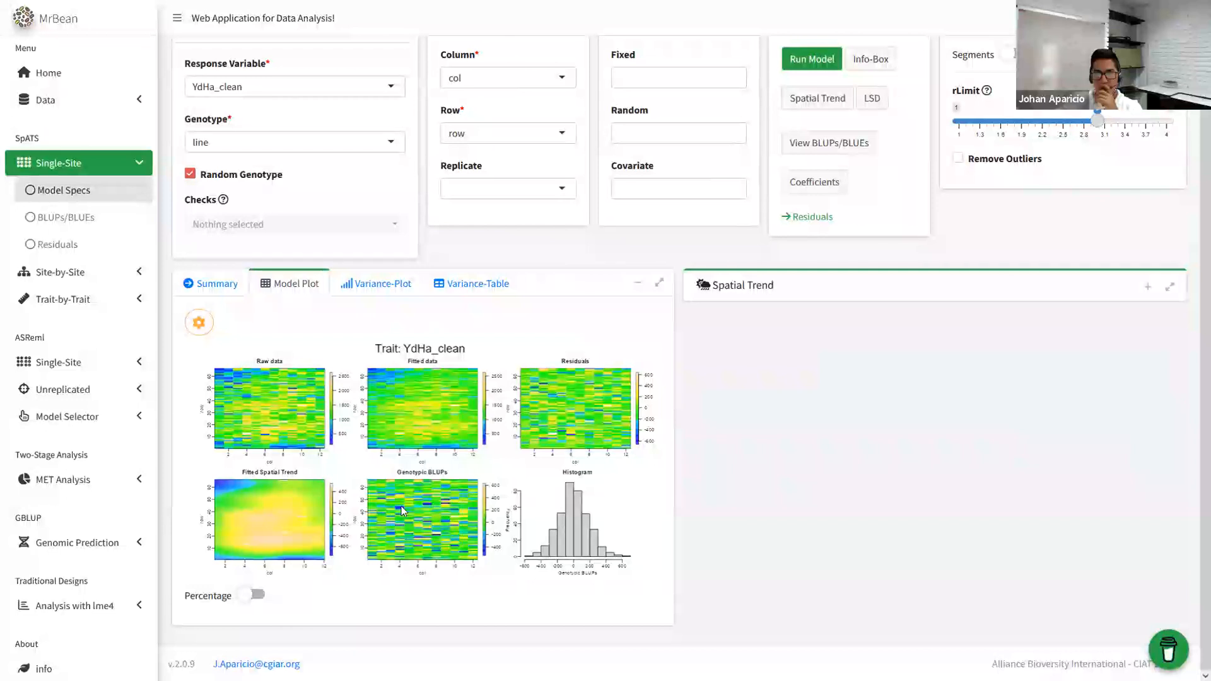
scroll(537, 165, up, 2)
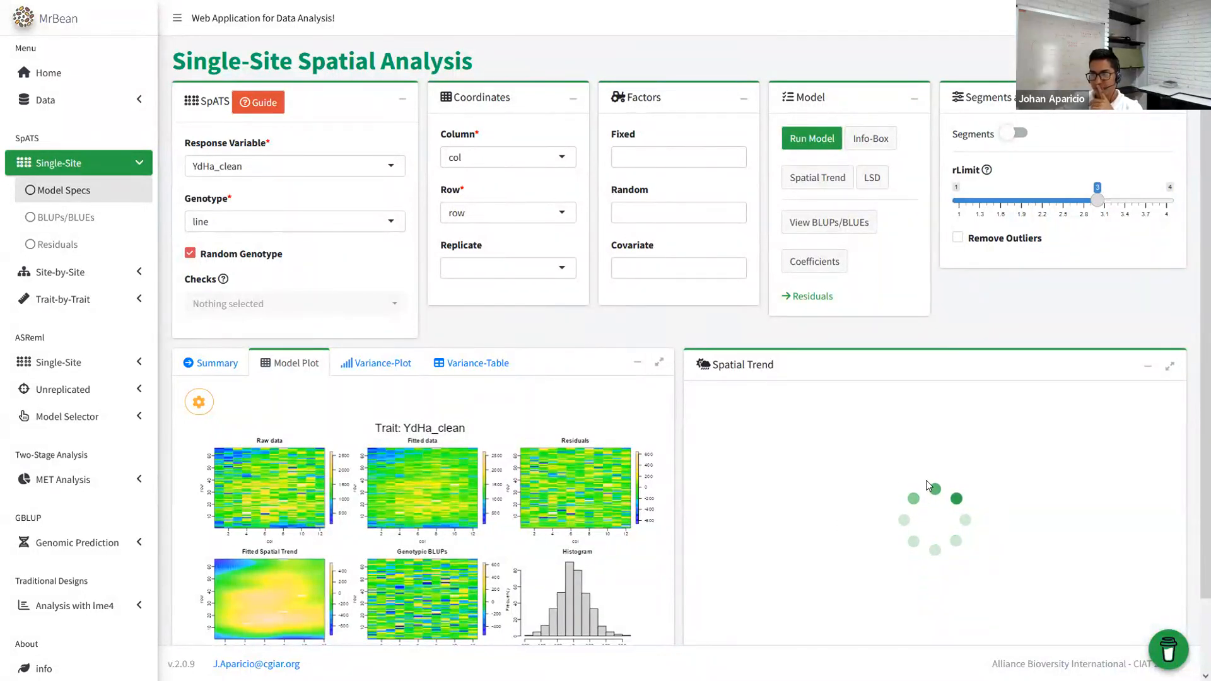
- Rotate the 3-D spatial trend surface and show the Info-Box, marking heritability 0.65 and Residual SD 229.29
scroll(896, 503, down, 2)
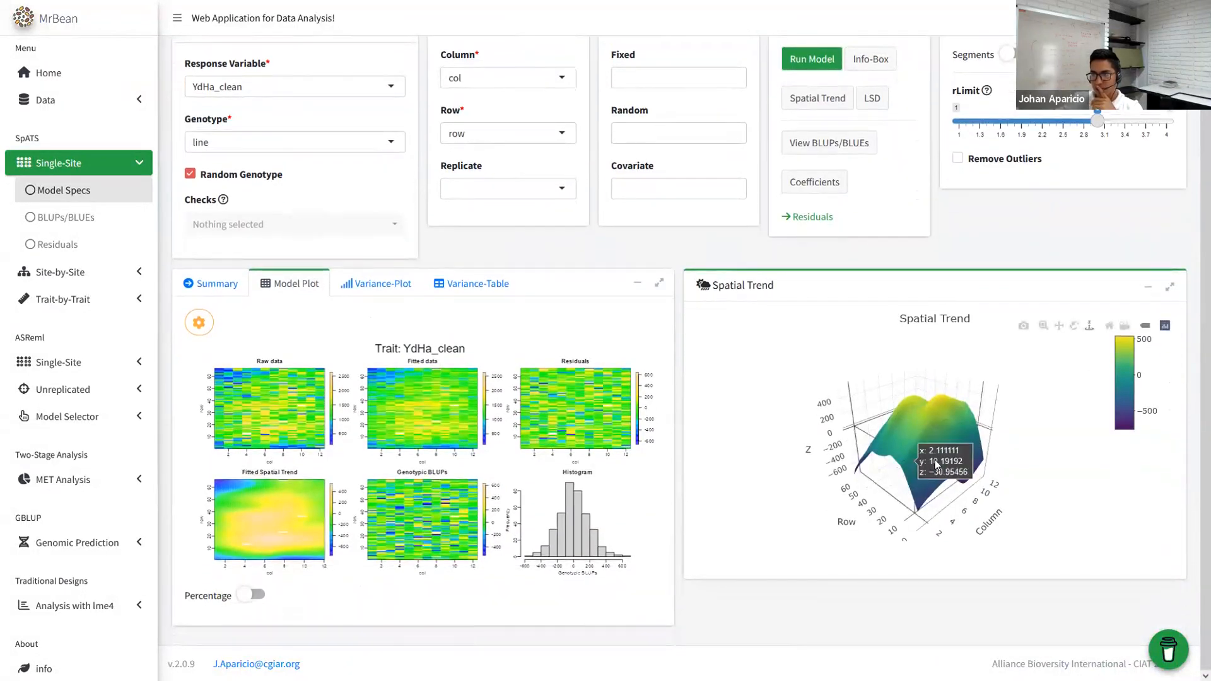
scroll(904, 423, up, 3)
scroll(968, 433, down, 1)
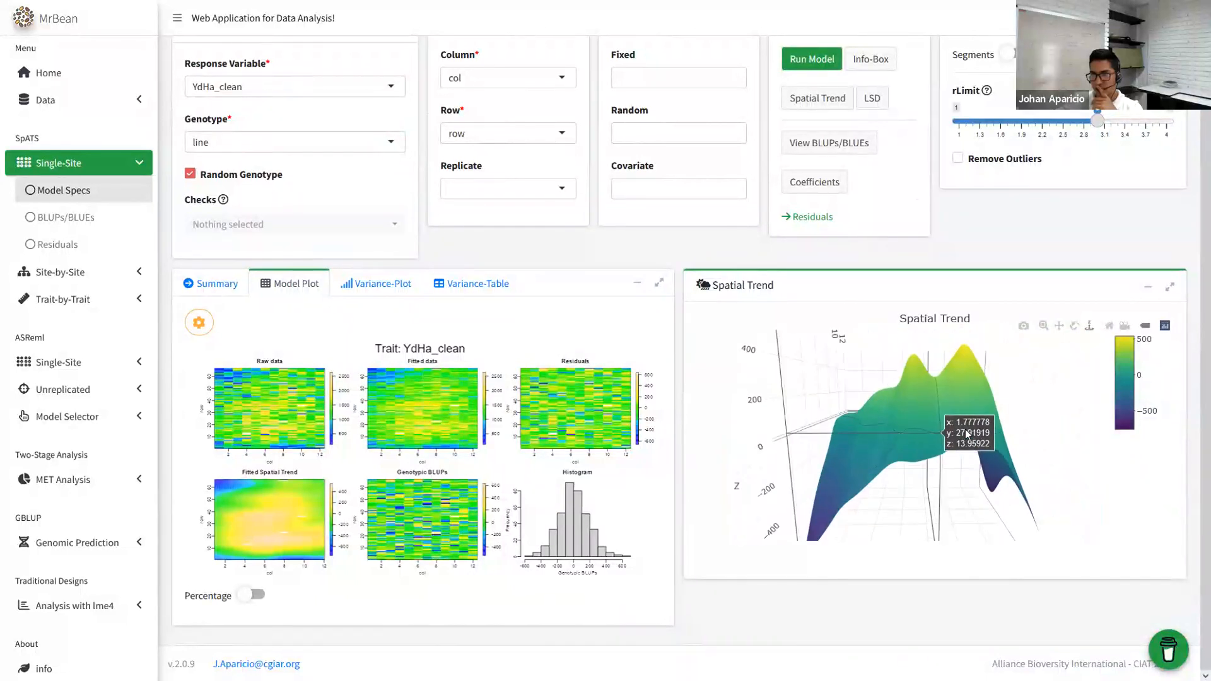
drag(971, 422, 883, 353)
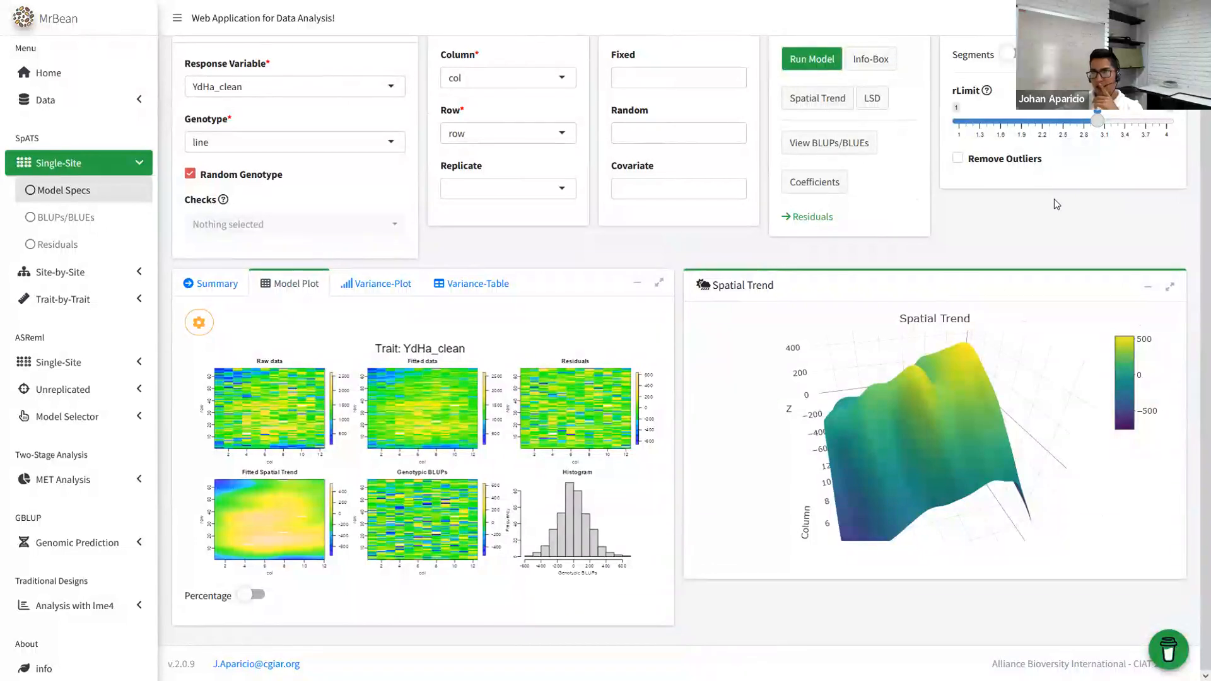
scroll(883, 292, up, 2)
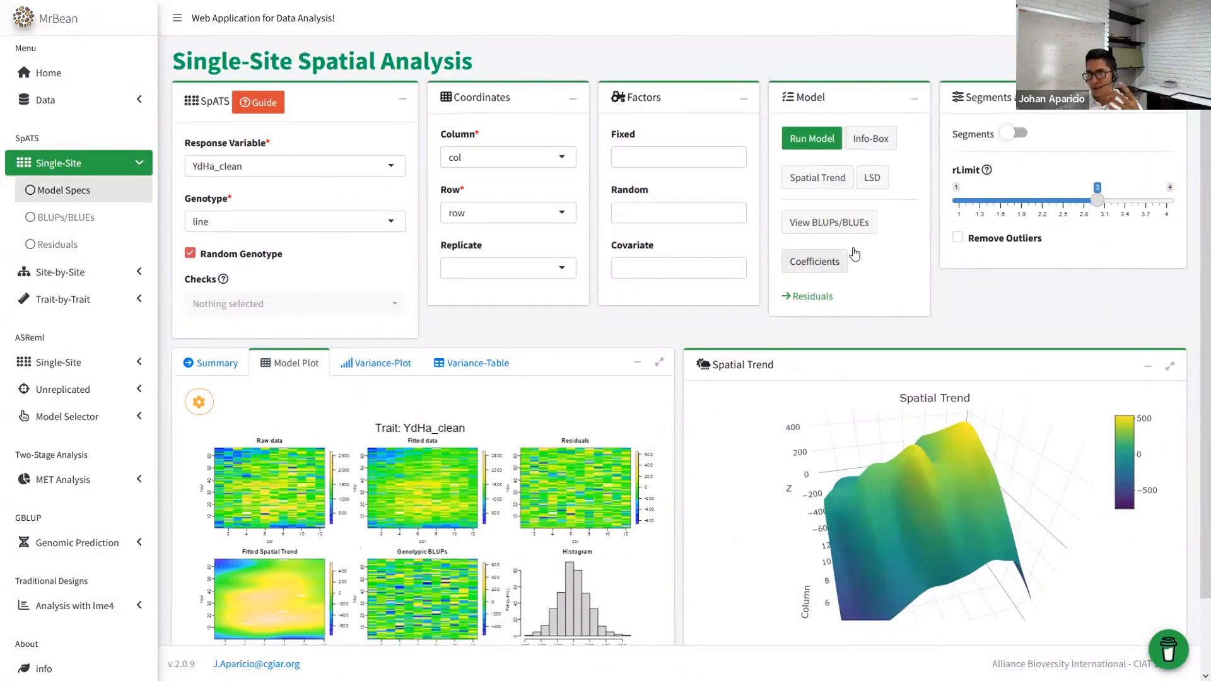
click(868, 140)
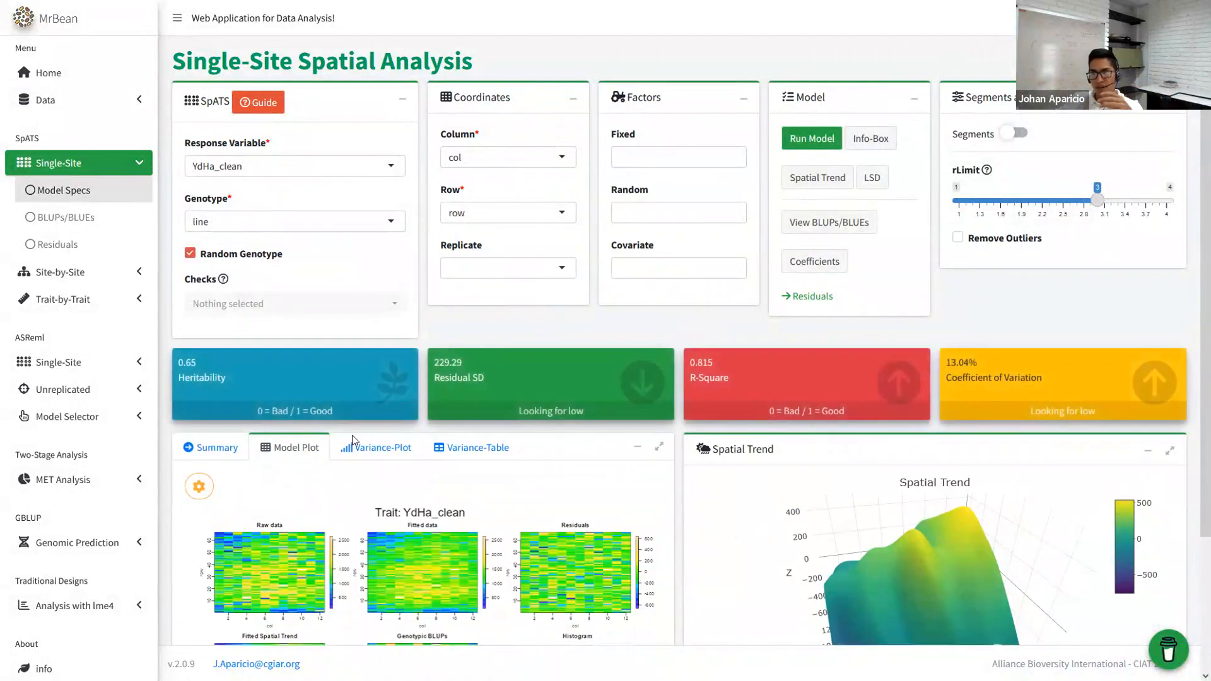
drag(199, 358, 173, 360)
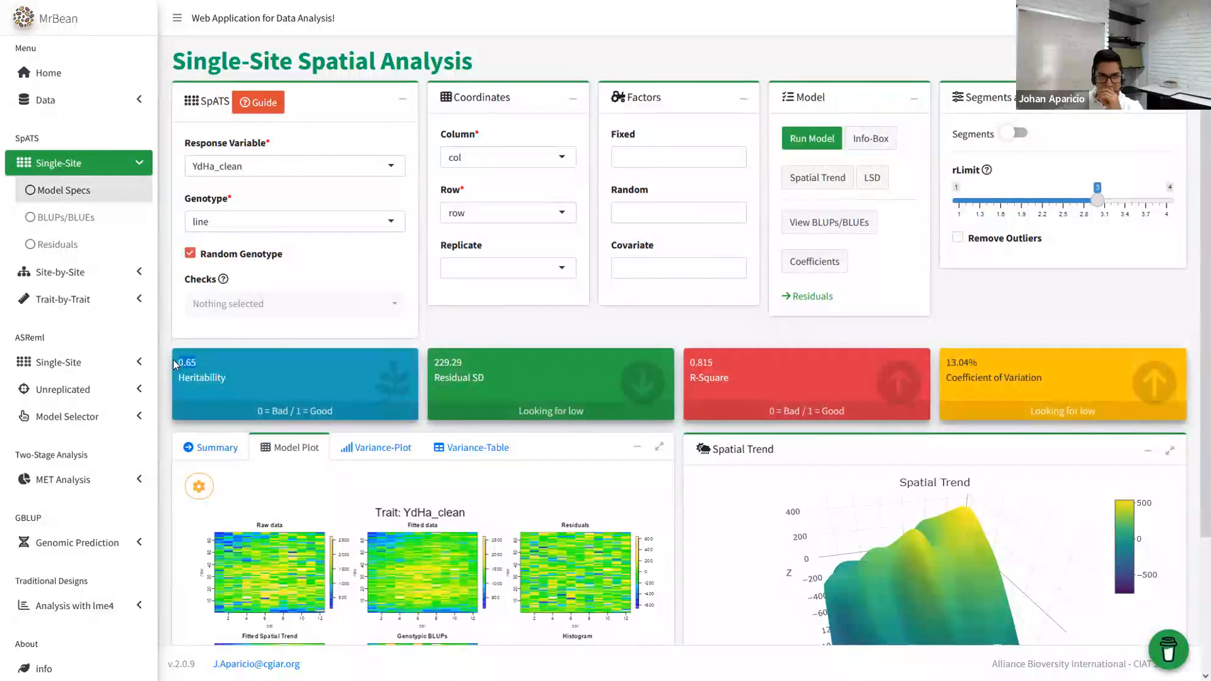
drag(513, 376, 436, 360)
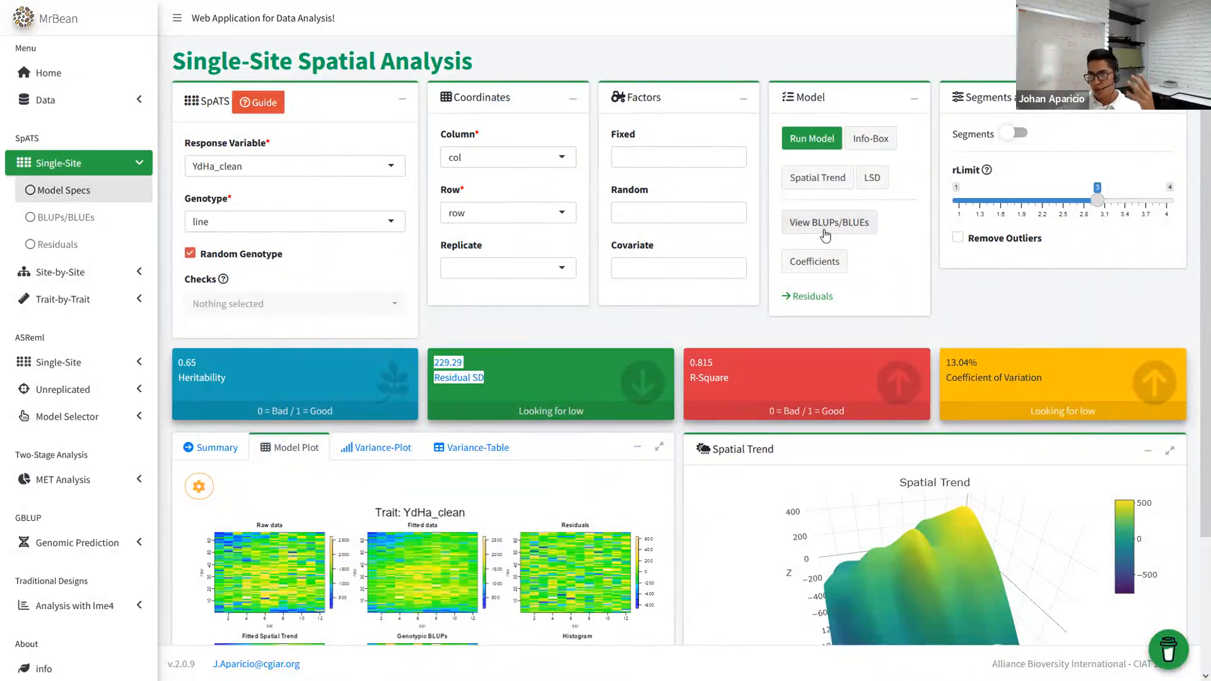
- Sort the predicted genotype values table by predicted.values, then go to the BLUPs/BLUEs predictions page
click(849, 222)
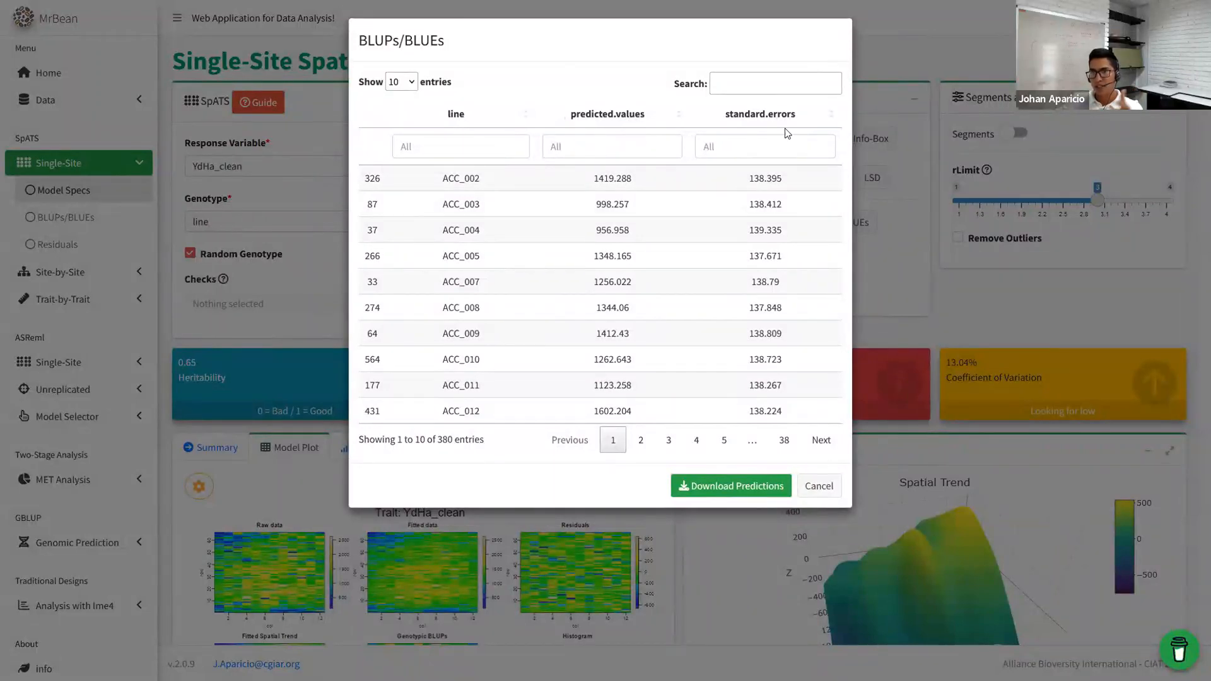
click(653, 116)
click(653, 115)
click(818, 486)
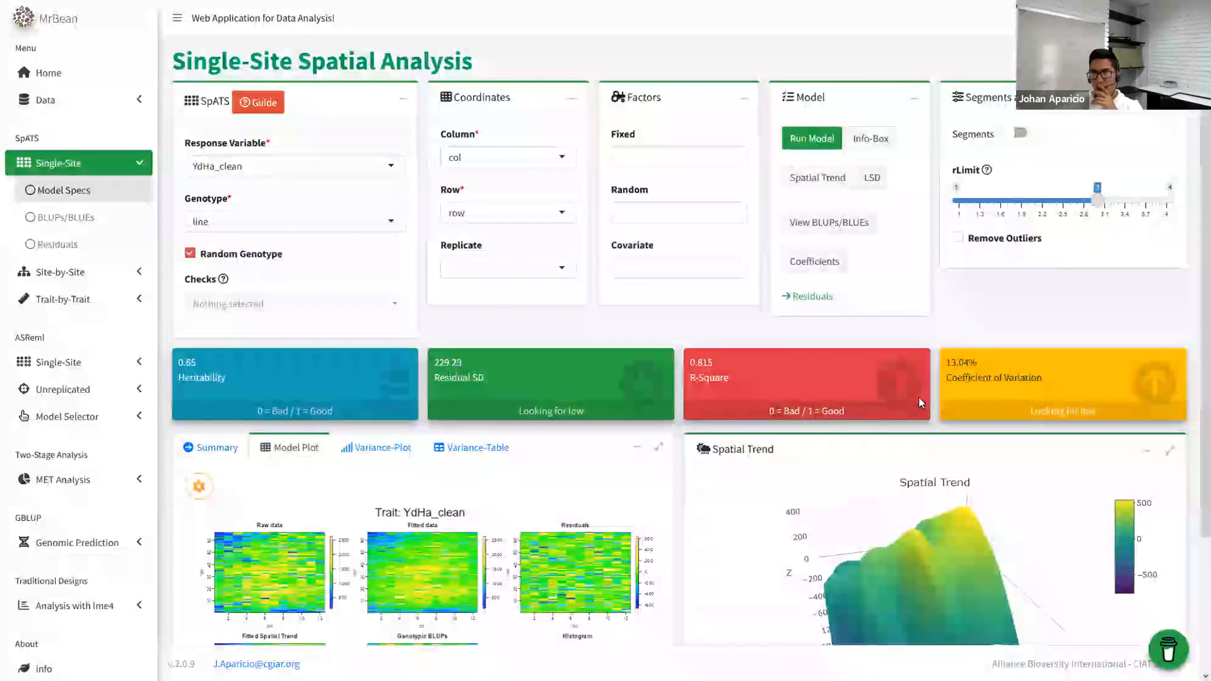
click(104, 212)
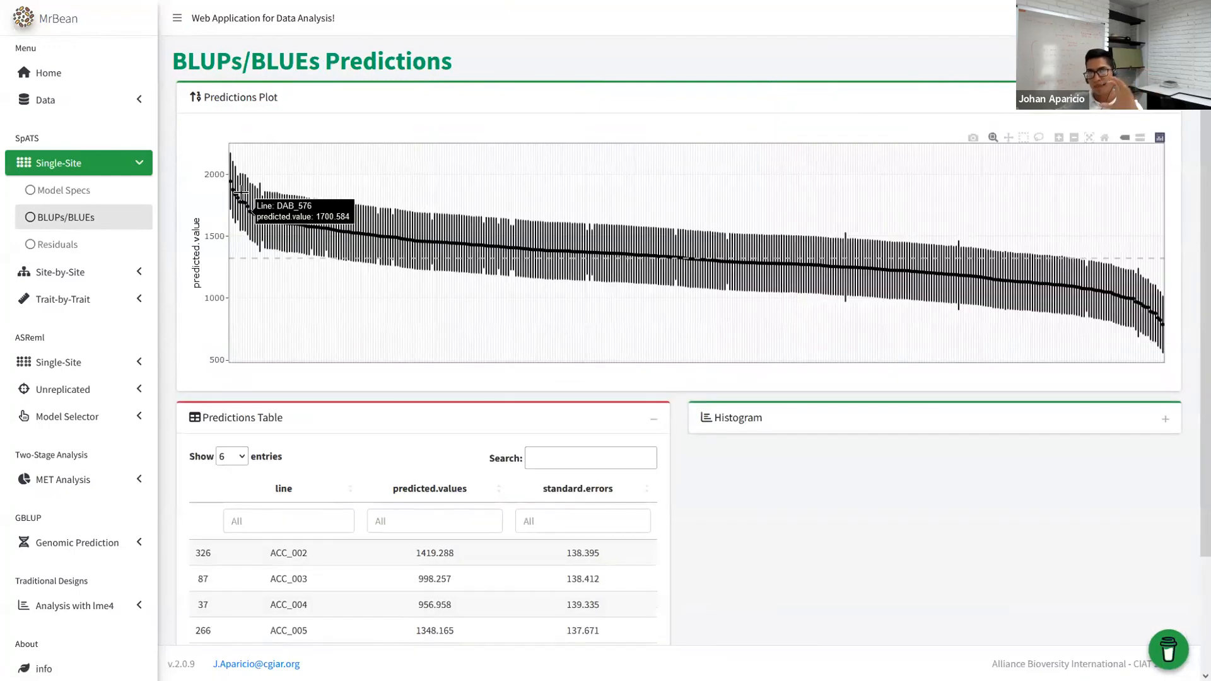
- Zoom the predictions plot into the top-ranked, lowest-ranked and two middle groups of lines, resetting each time
drag(301, 291, 178, 105)
mouse_move(243, 194)
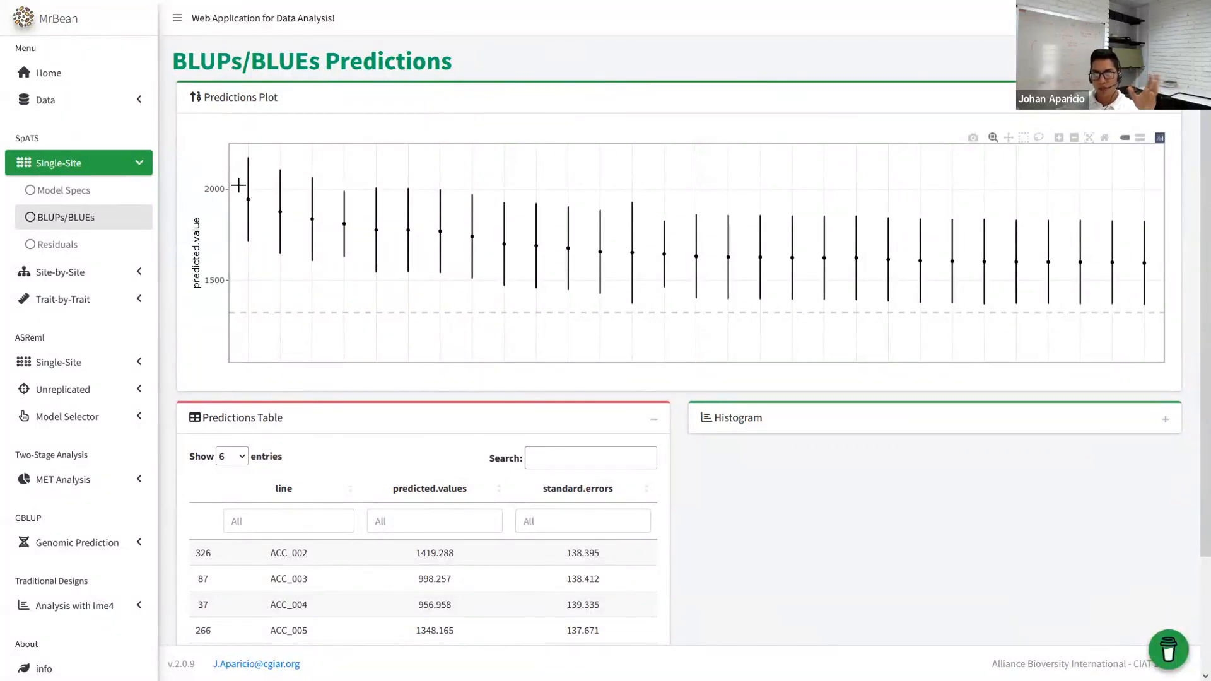
double_click(446, 305)
drag(1086, 213, 1159, 359)
mouse_move(1146, 312)
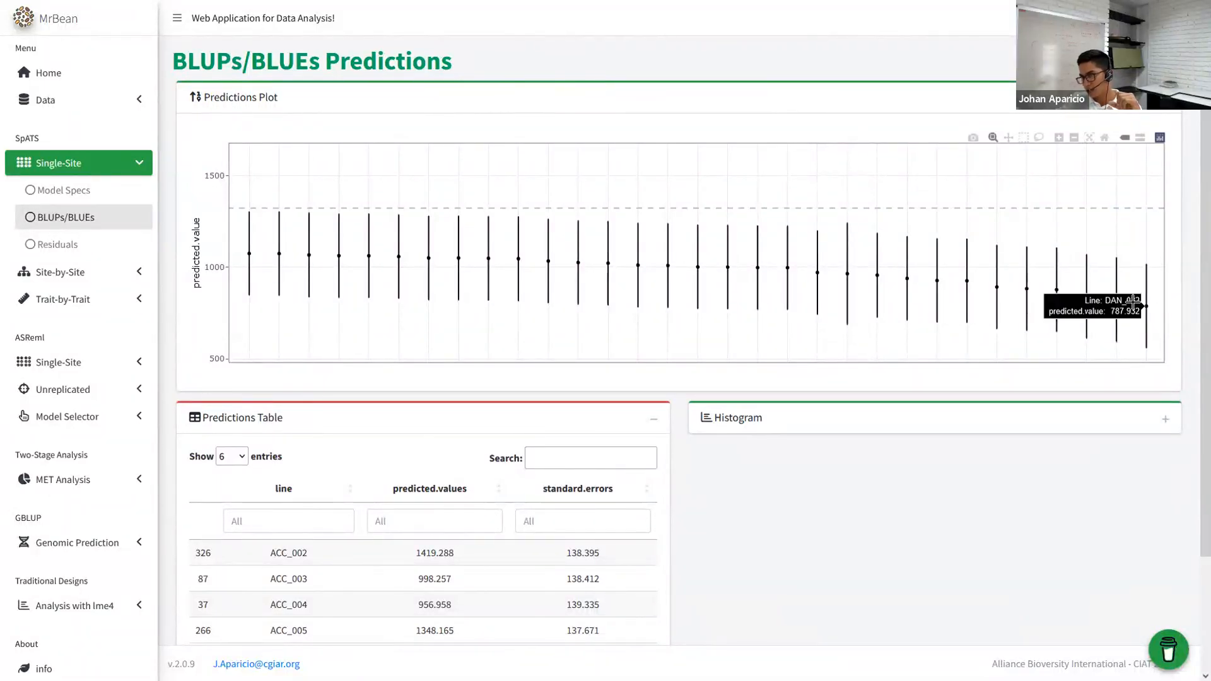
double_click(1074, 185)
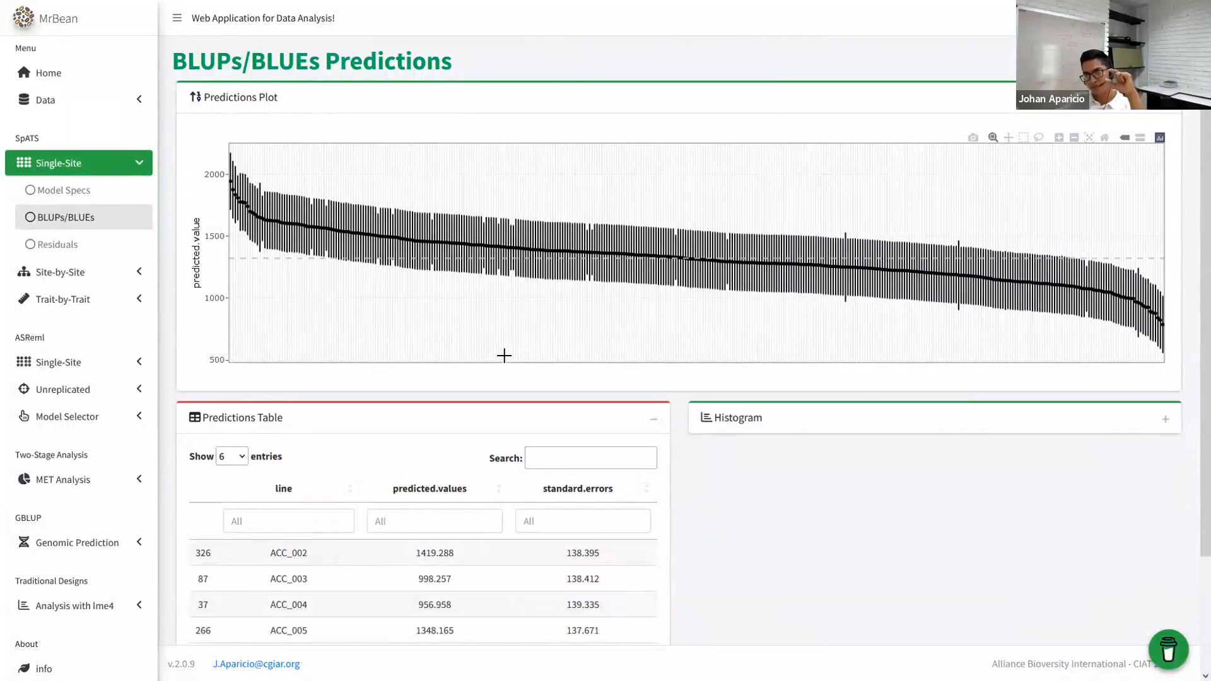
drag(495, 196, 568, 319)
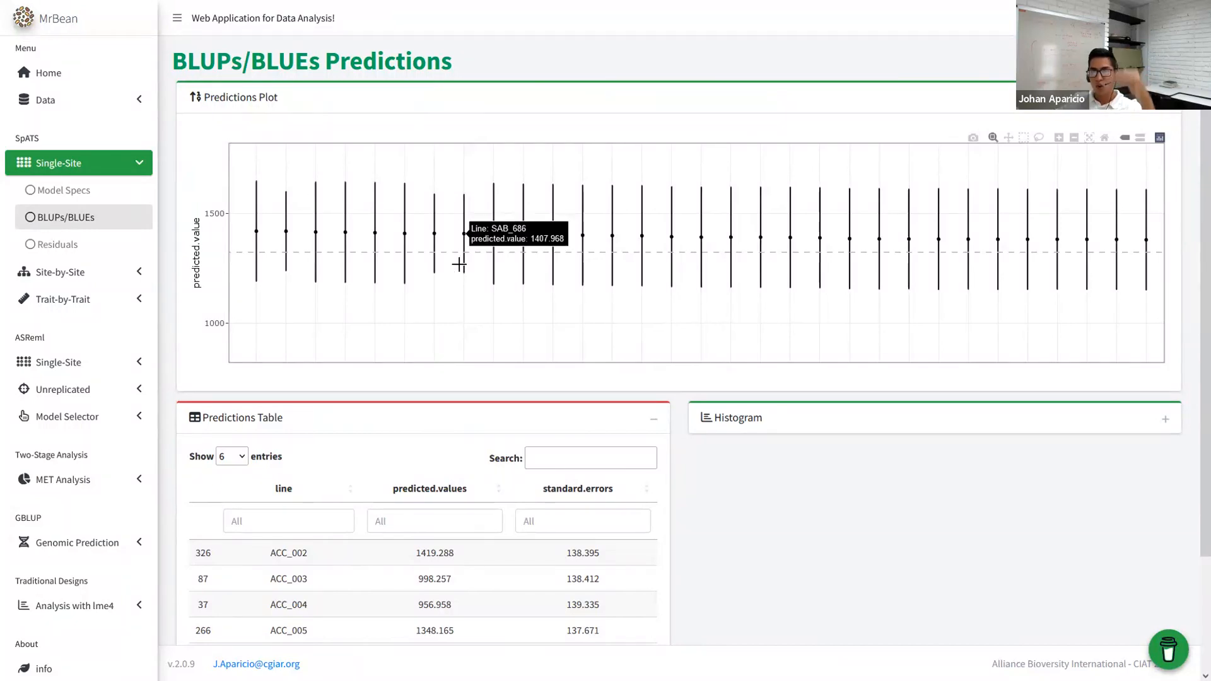
mouse_move(463, 258)
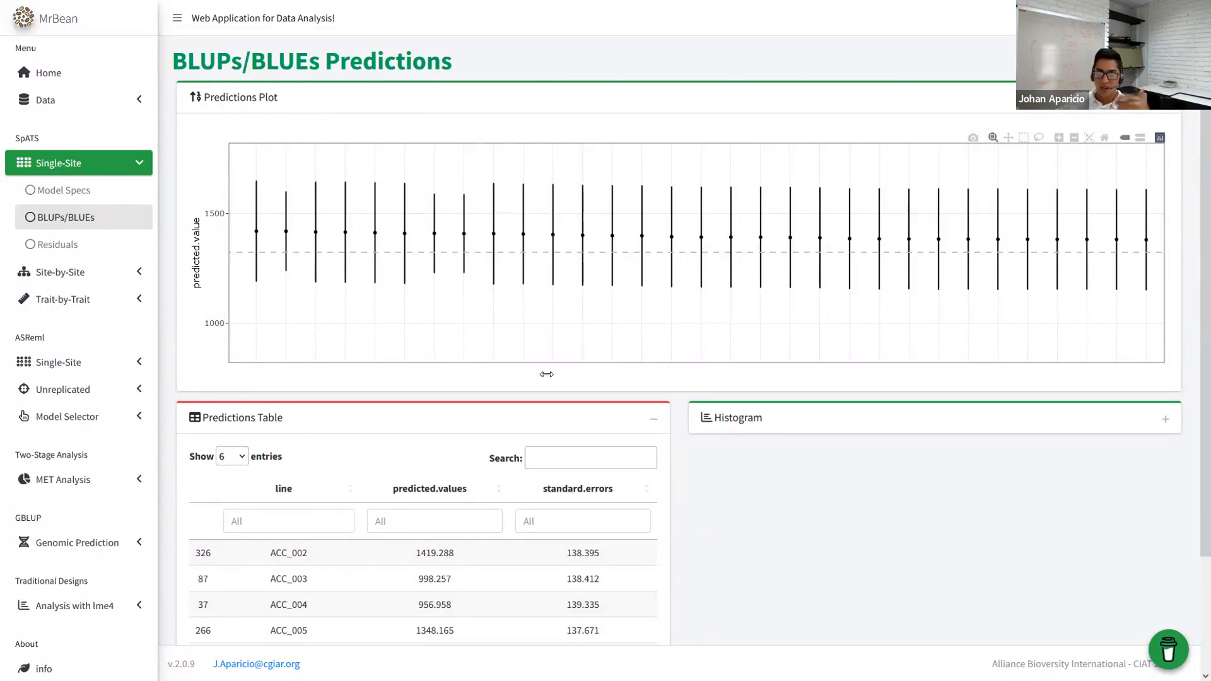
double_click(628, 342)
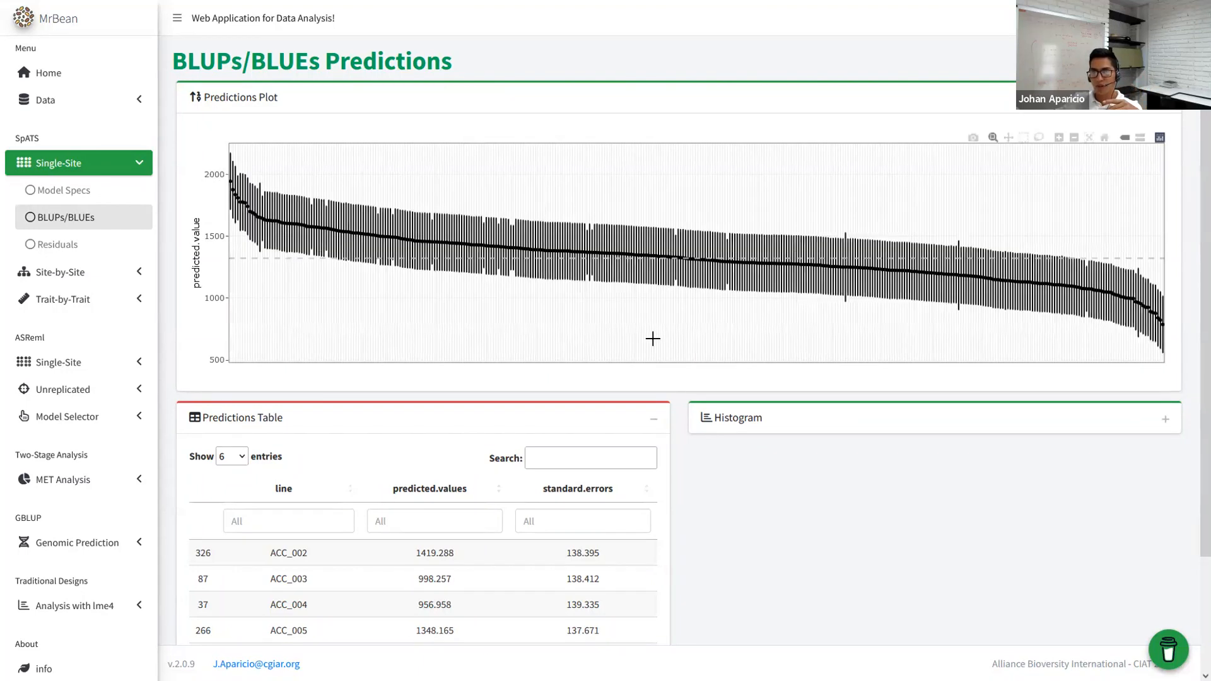
drag(800, 204, 872, 323)
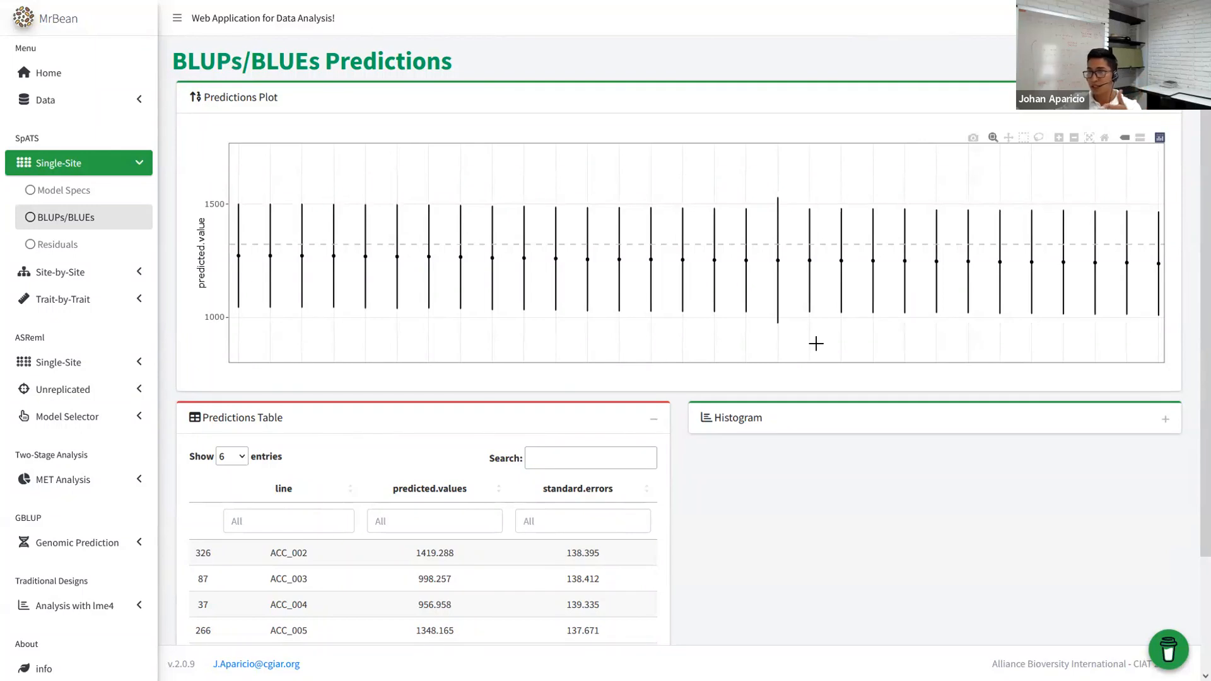
double_click(795, 358)
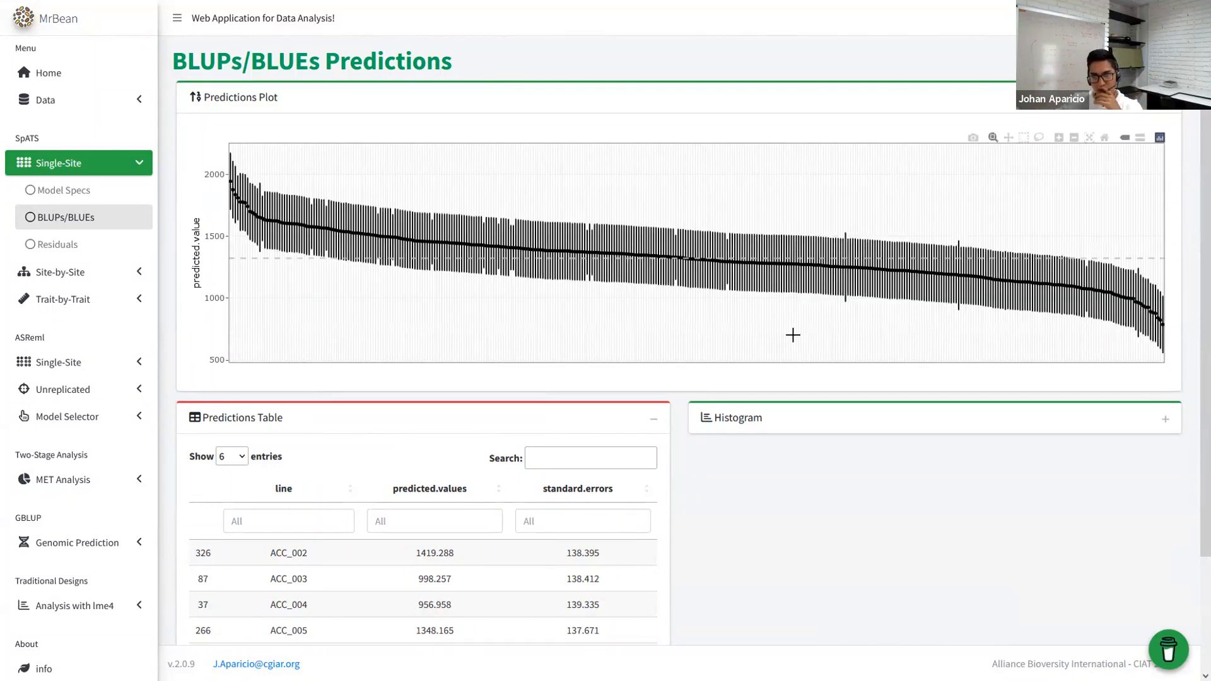
- Expand the histogram of predicted values, then move on to the SpATS residuals page
scroll(326, 388, down, 2)
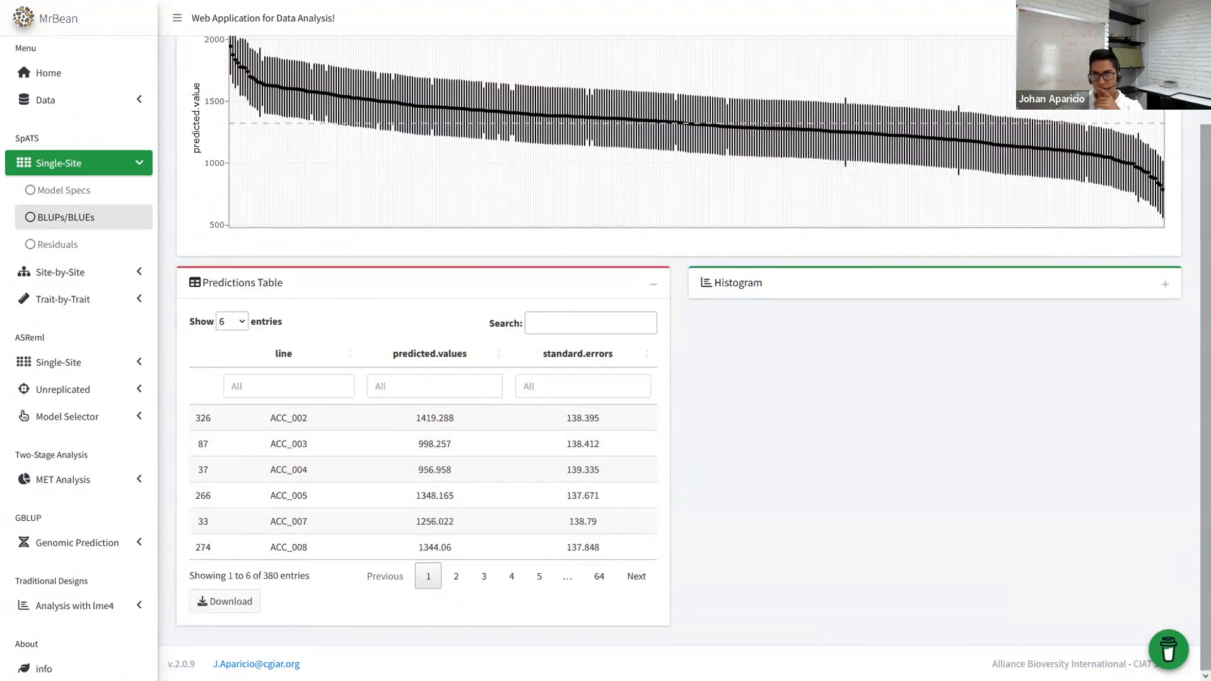
click(1164, 284)
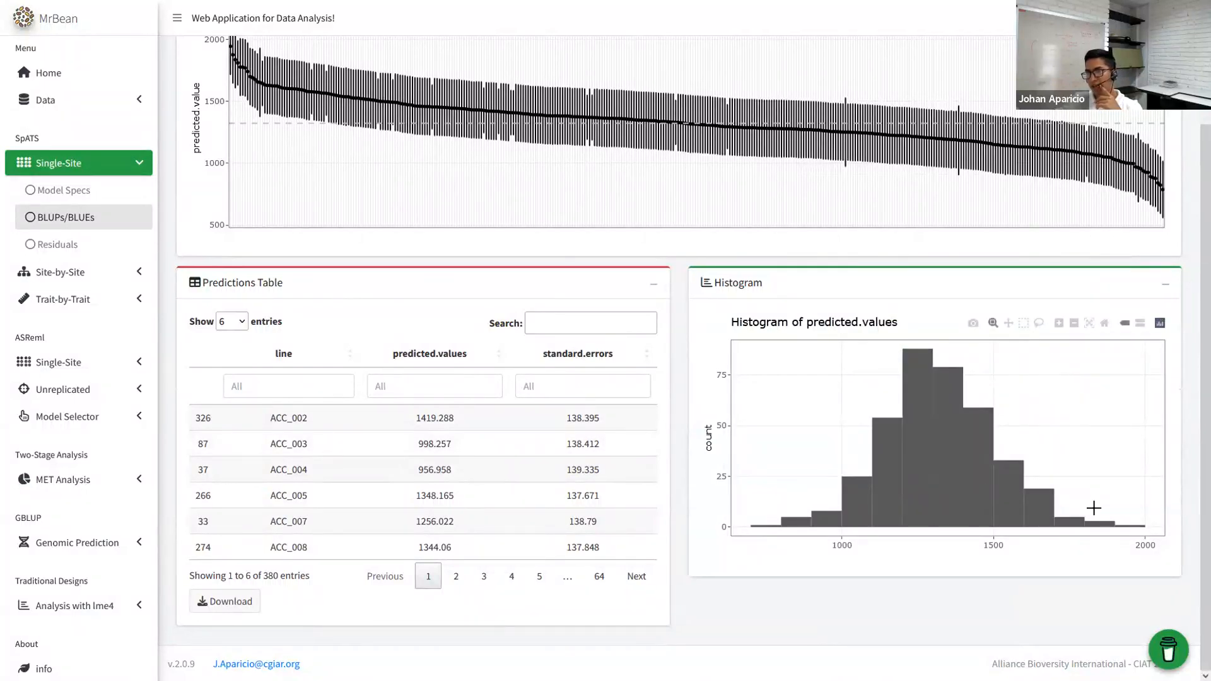
scroll(275, 374, up, 3)
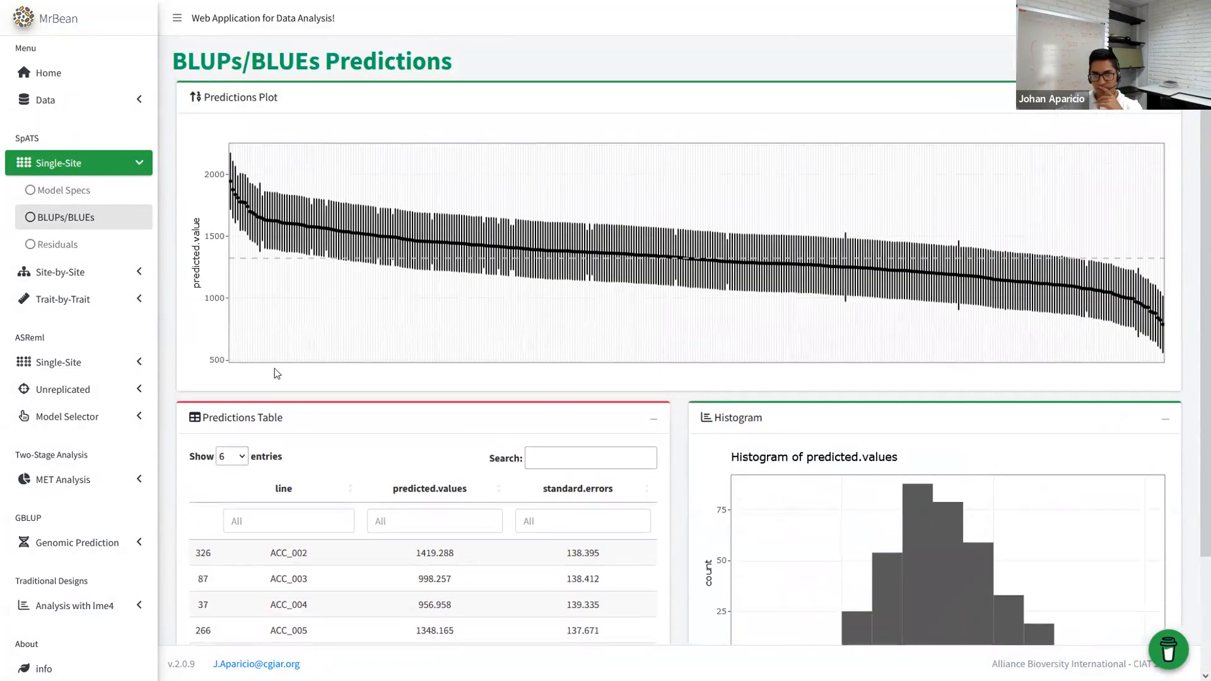
click(85, 246)
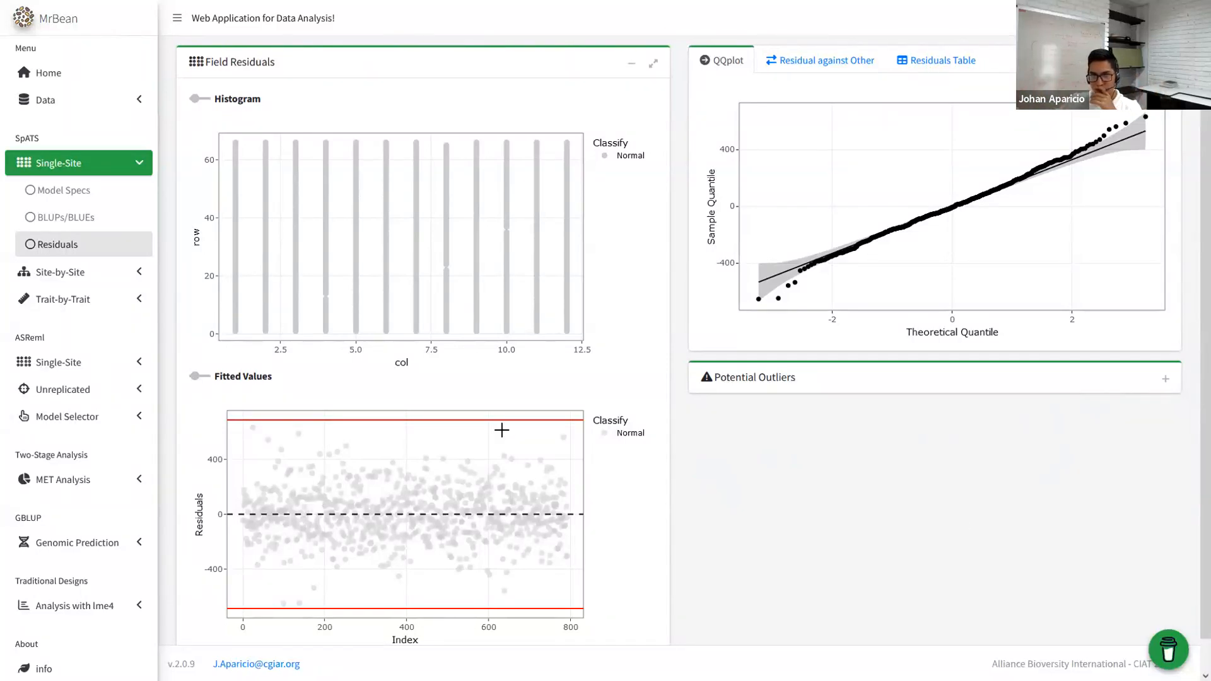
- After reviewing the SpATS residual plots, open the ASReml single-site section
click(67, 365)
- Fit an ASReml model of YdHa_clean without column/row splines, column/row factors or spatial correlation
click(63, 308)
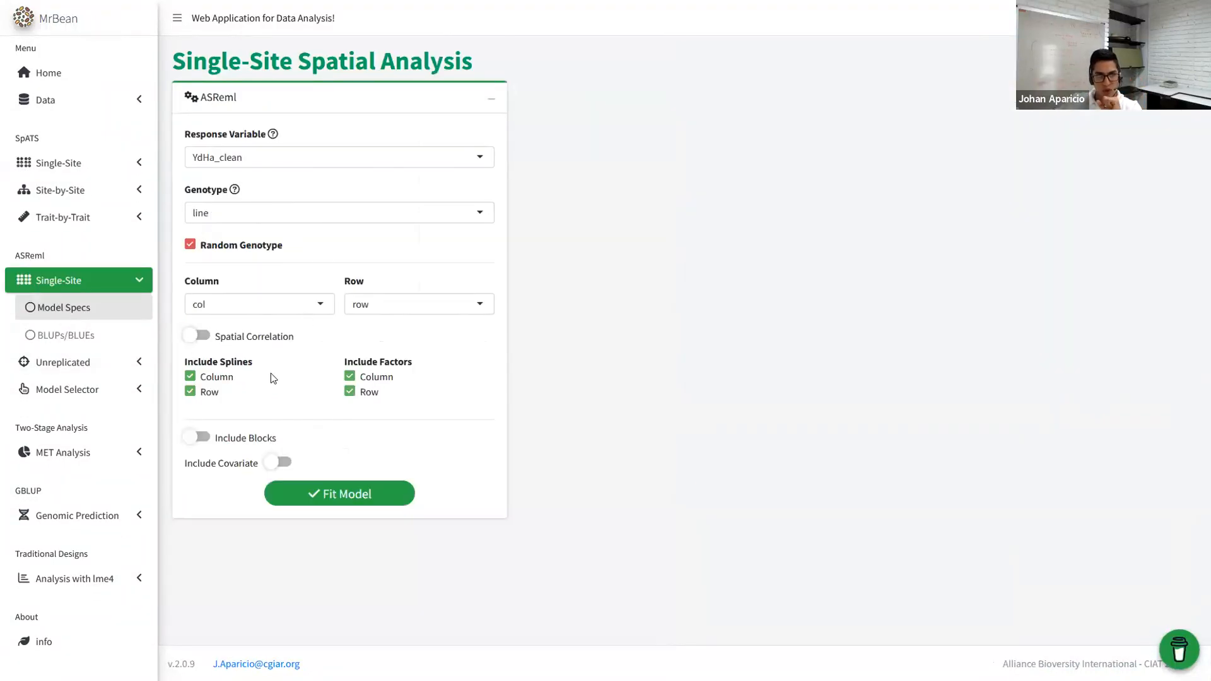
click(207, 378)
click(204, 393)
click(364, 379)
click(363, 395)
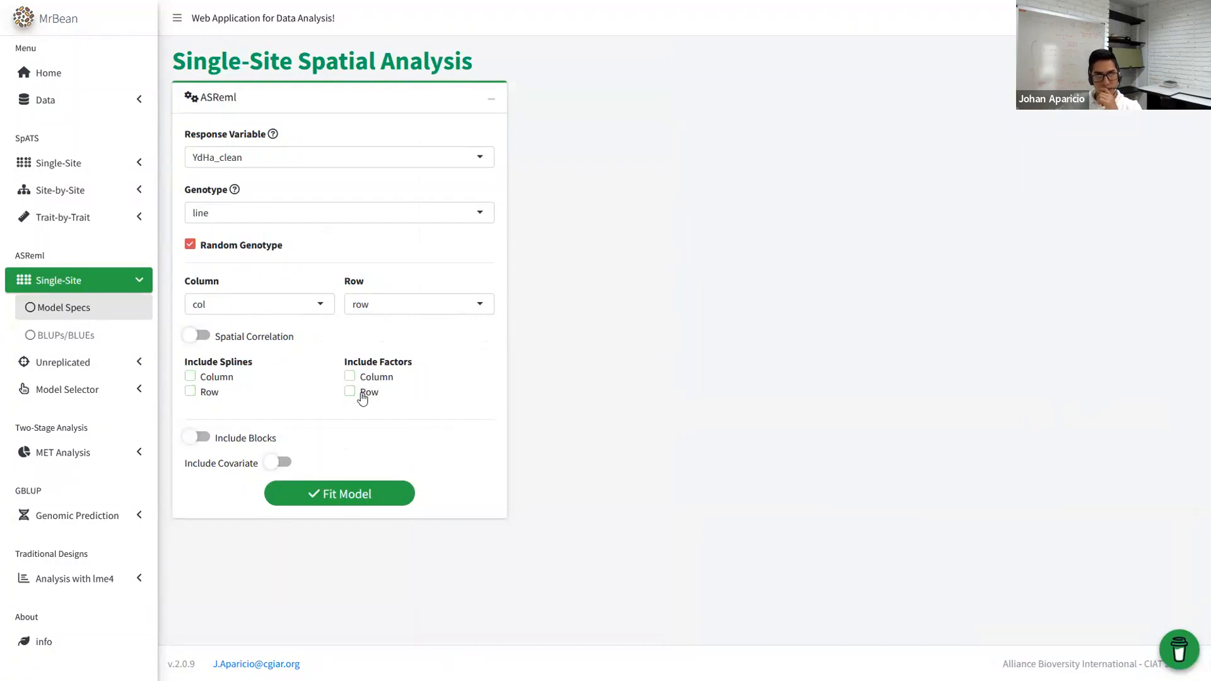
click(210, 340)
click(261, 341)
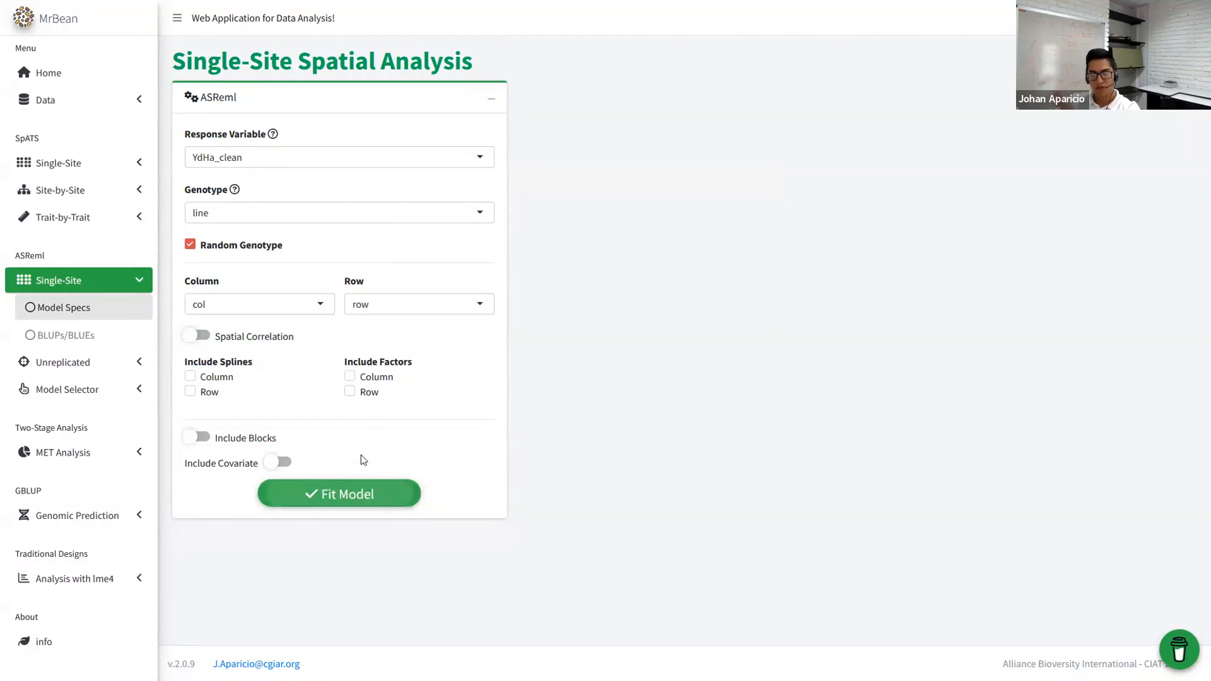
click(365, 495)
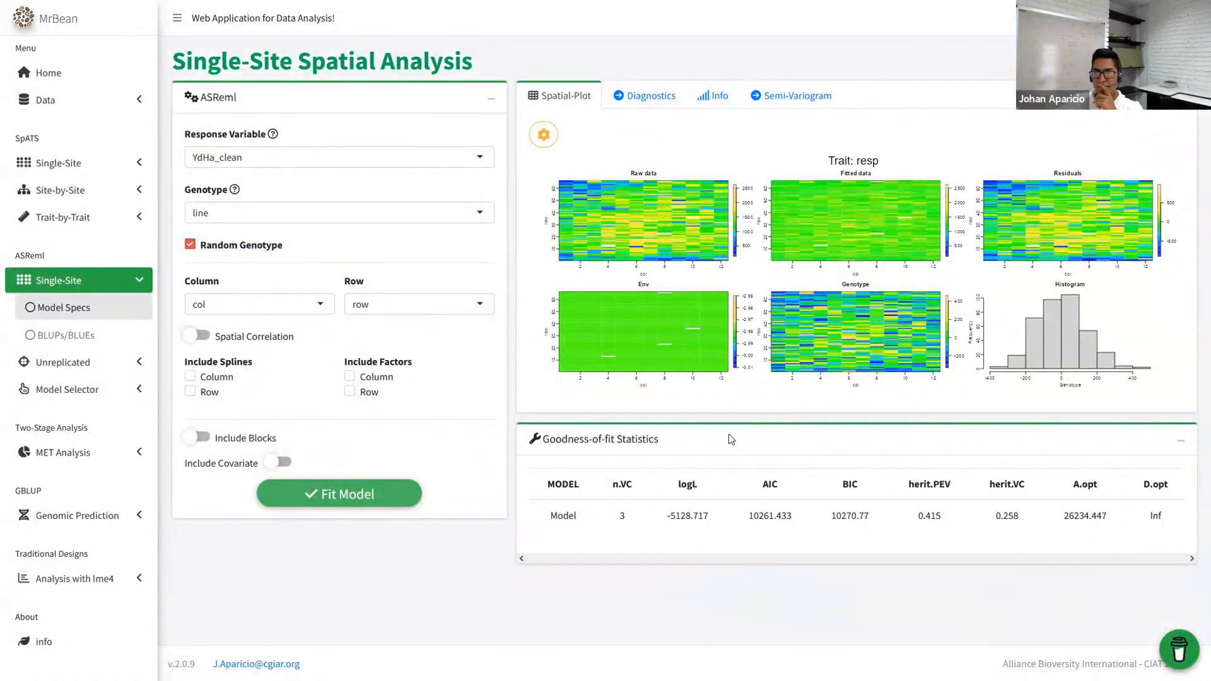
- View the residual diagnostics, then highlight the model formula, variance components and Wald-test results in Info
click(633, 109)
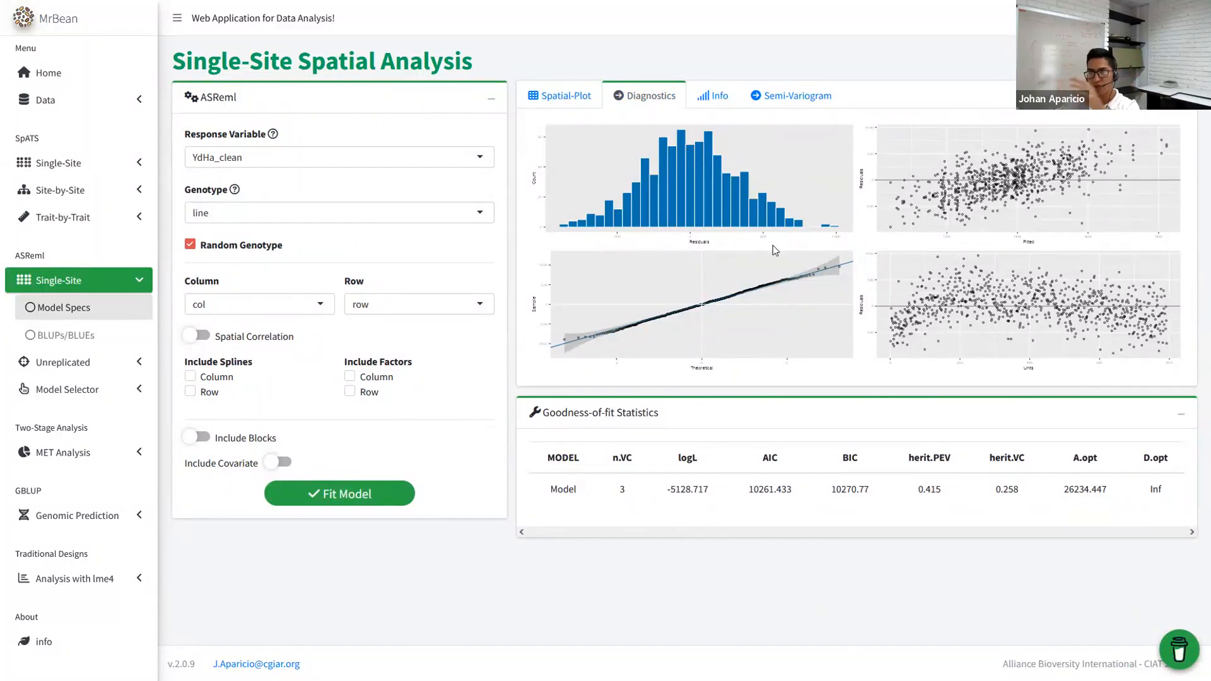
click(714, 96)
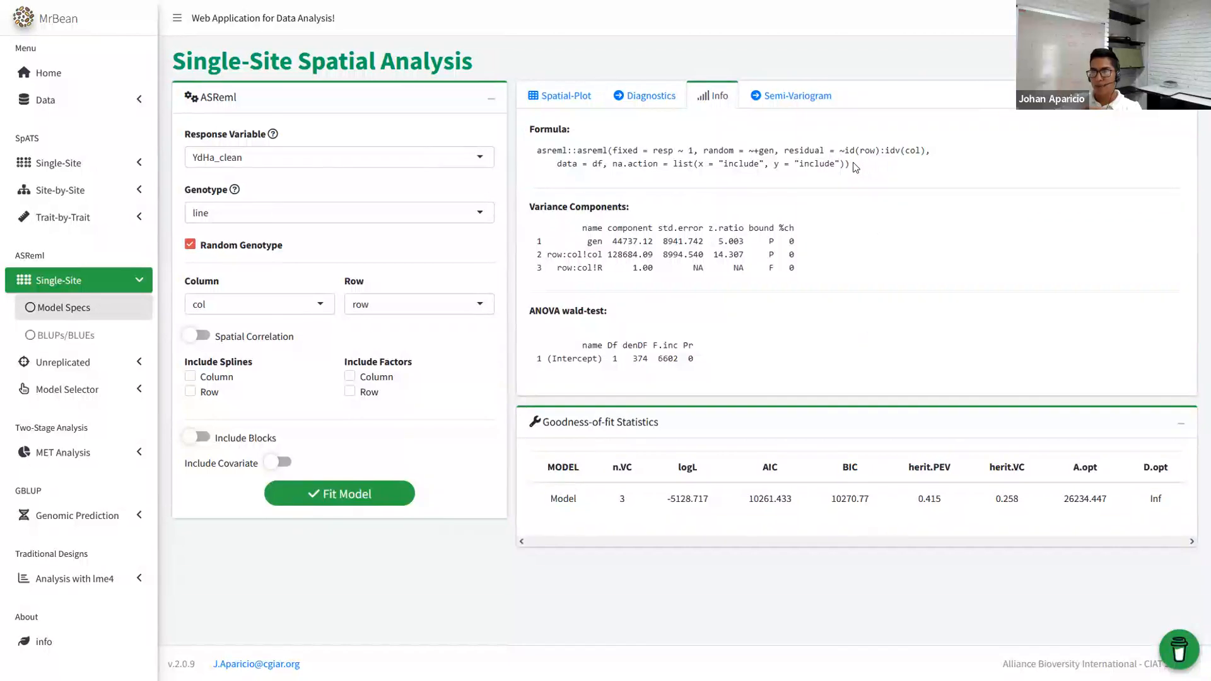
drag(861, 163, 524, 139)
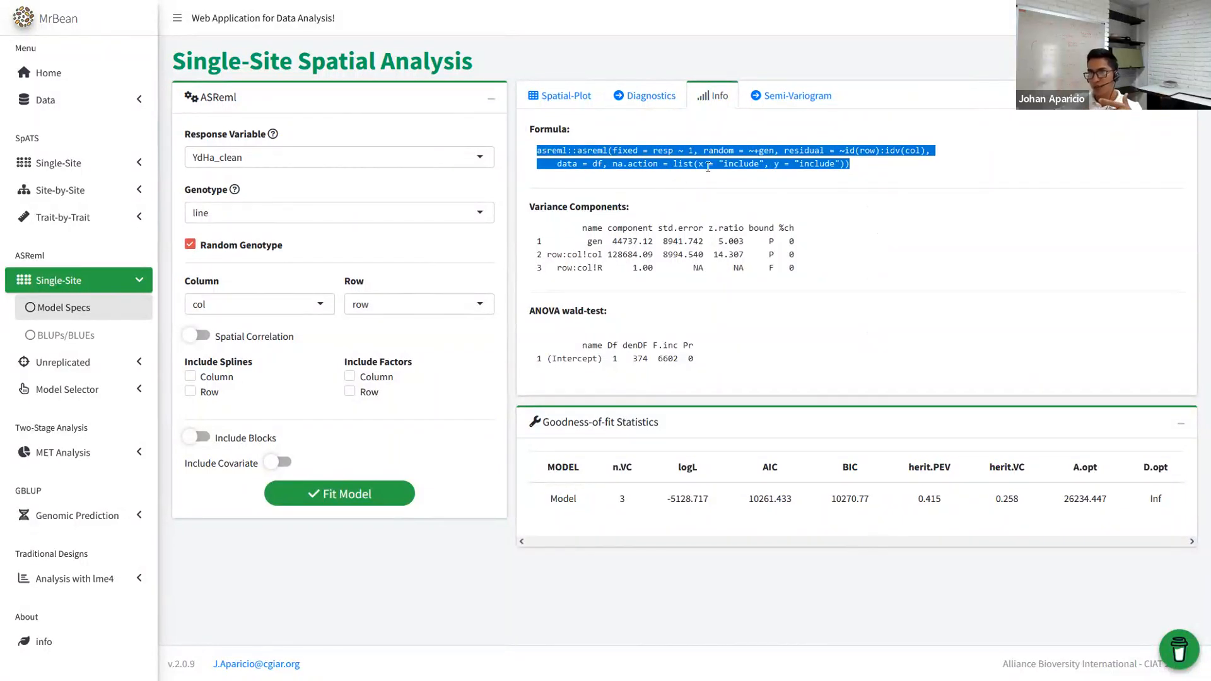
drag(808, 259, 516, 232)
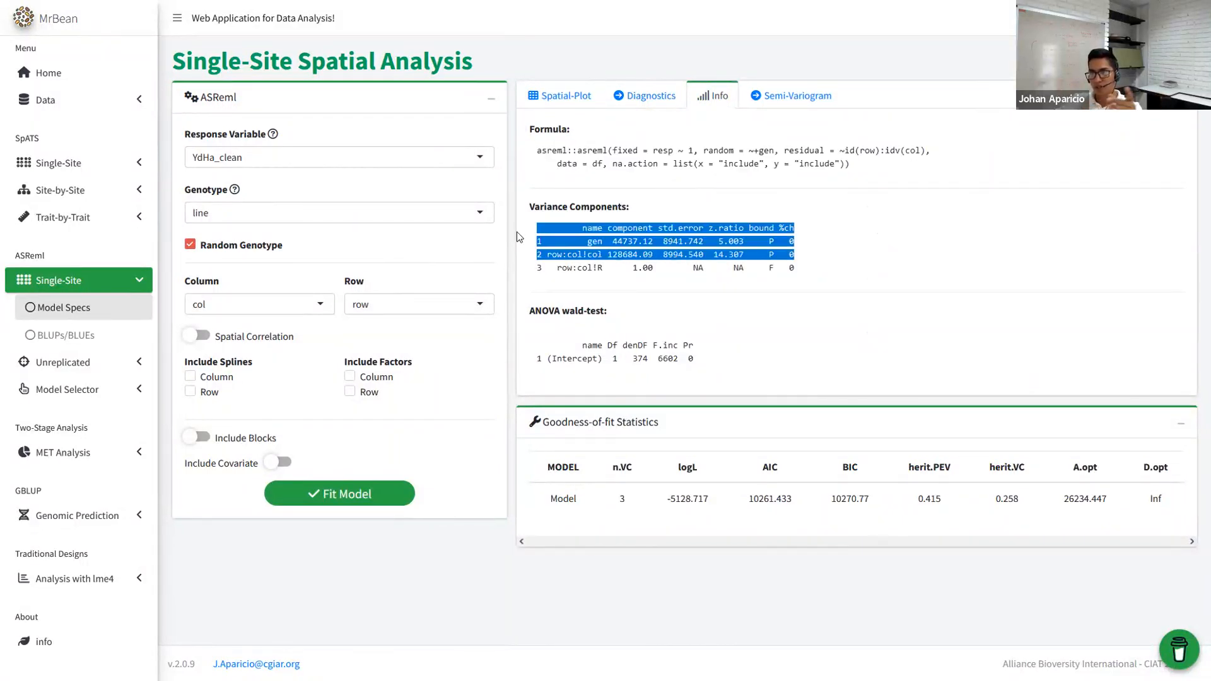
drag(726, 369, 523, 342)
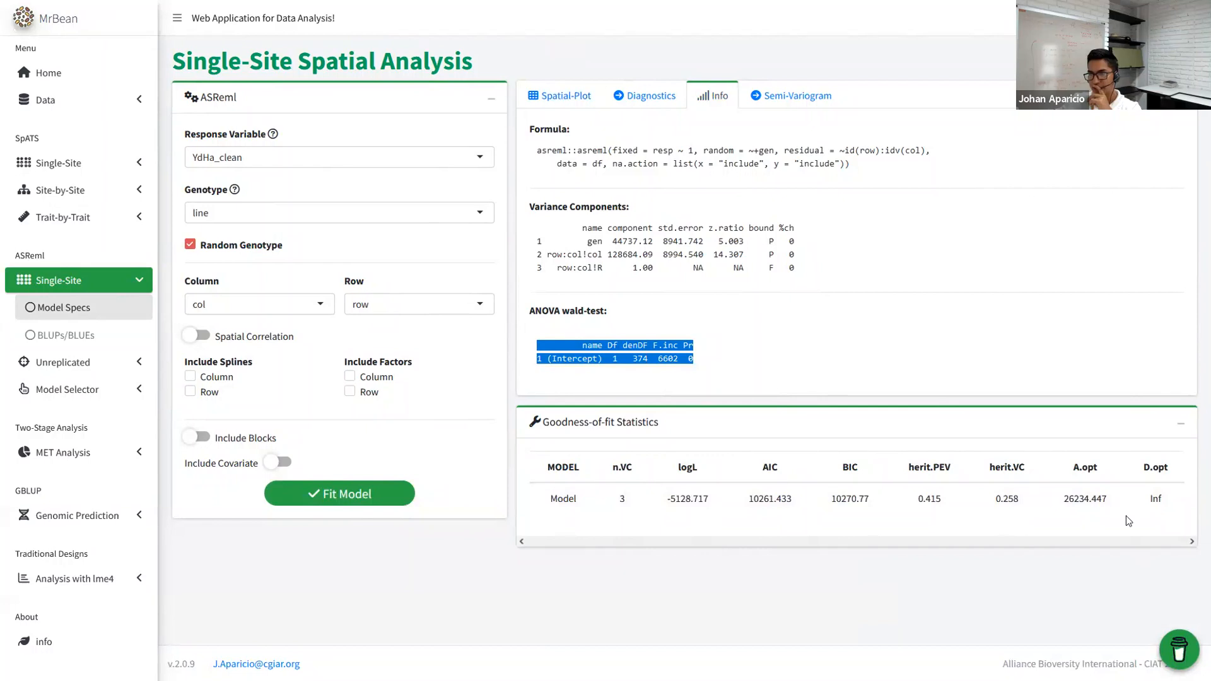
- View the empirical semi-variogram, then cycle back through Info and Diagnostics to the spatial heatmaps
click(793, 96)
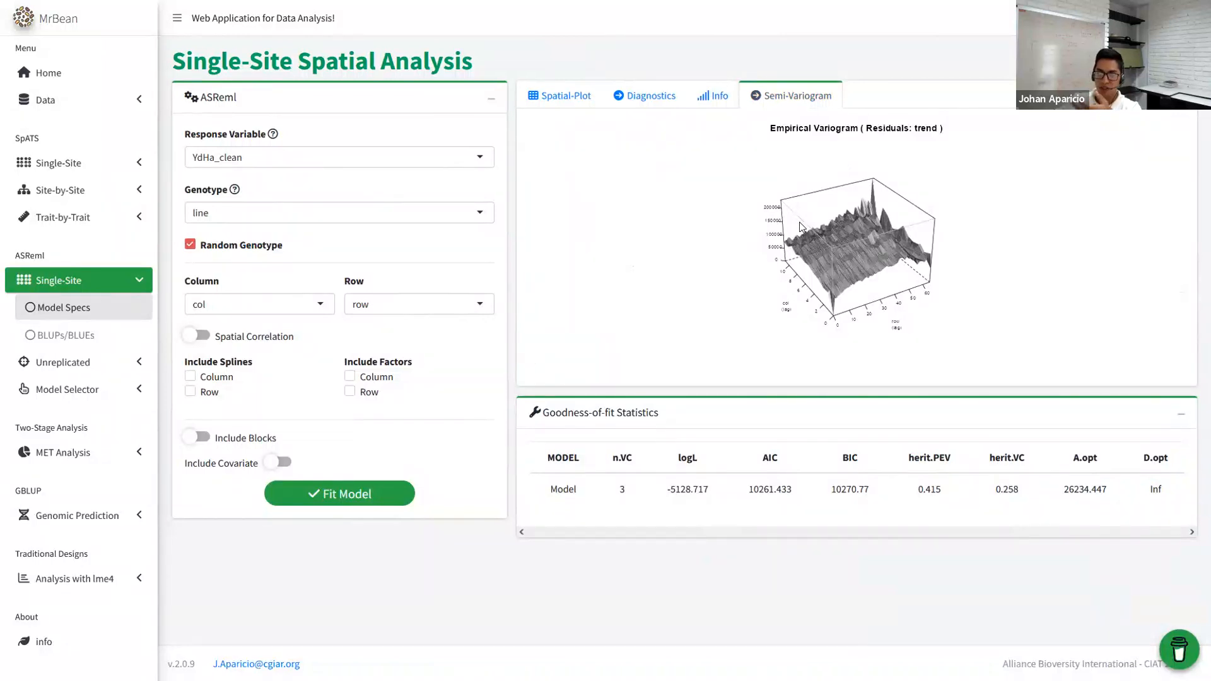
click(711, 96)
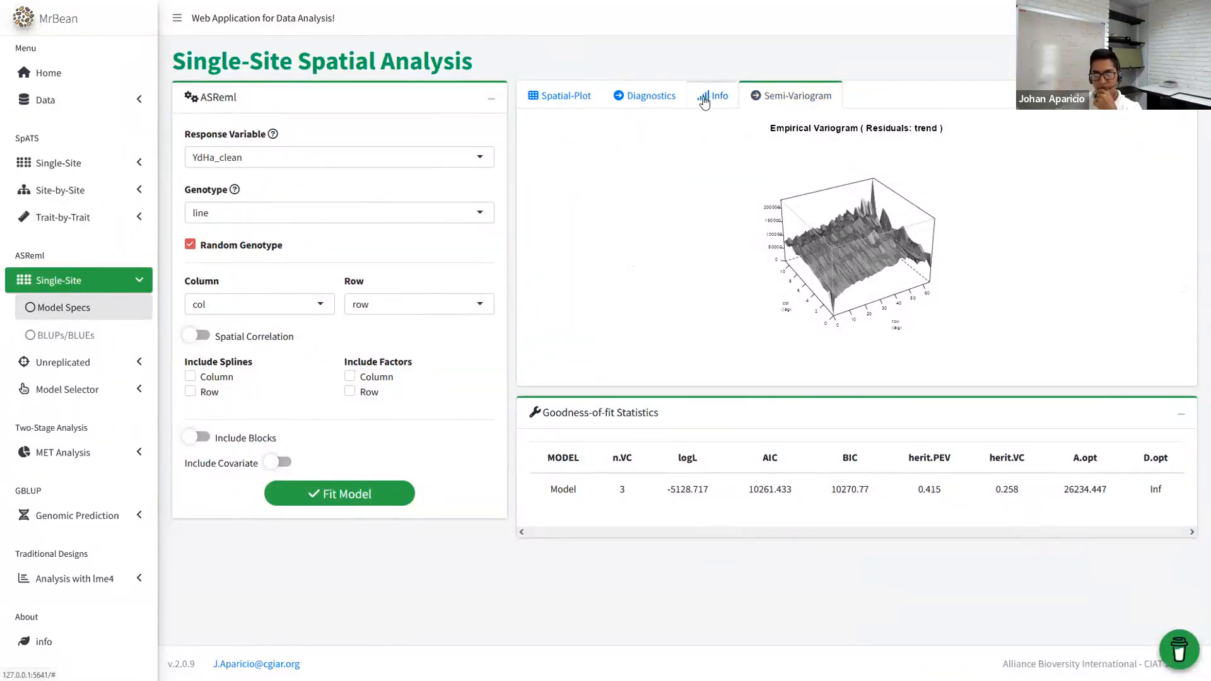
click(619, 96)
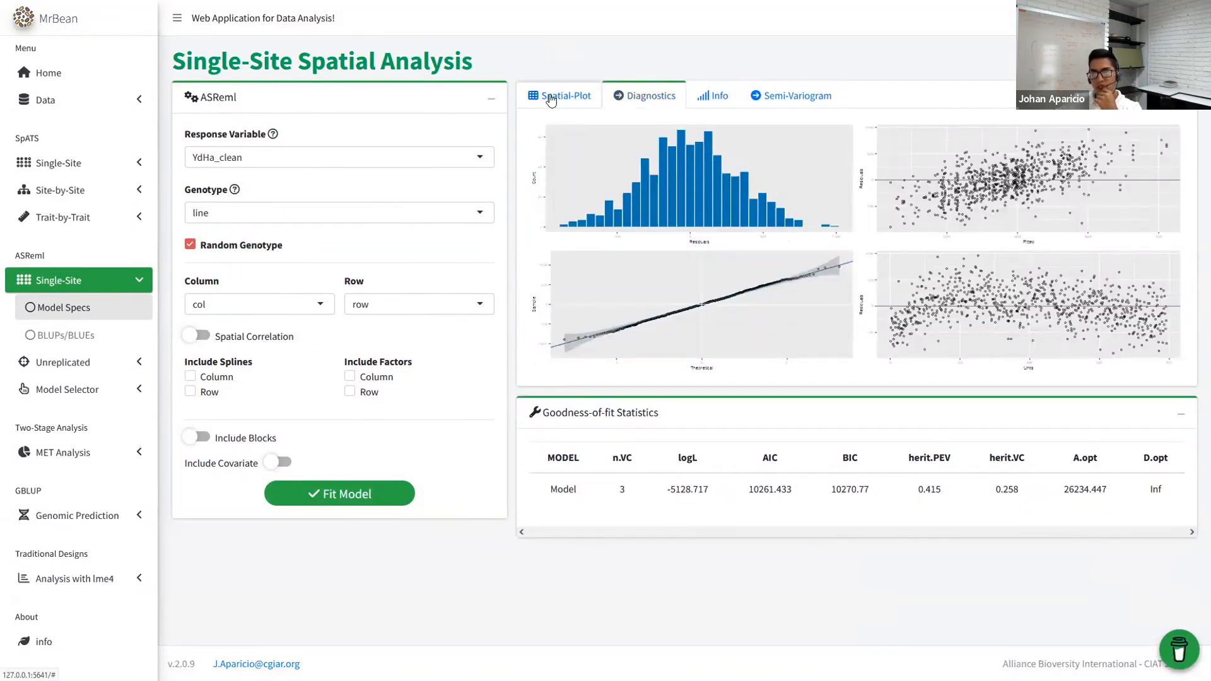
click(551, 98)
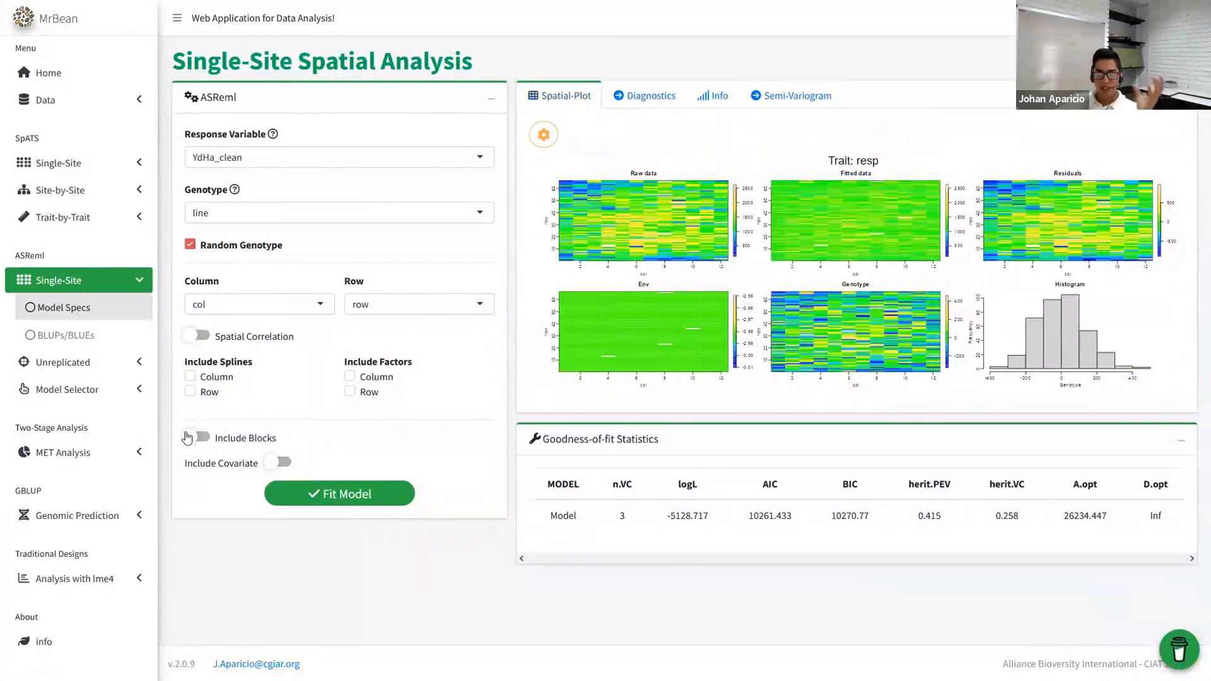
- Include blocks with rep as the Block variable and refit the ASReml model
click(197, 437)
click(261, 485)
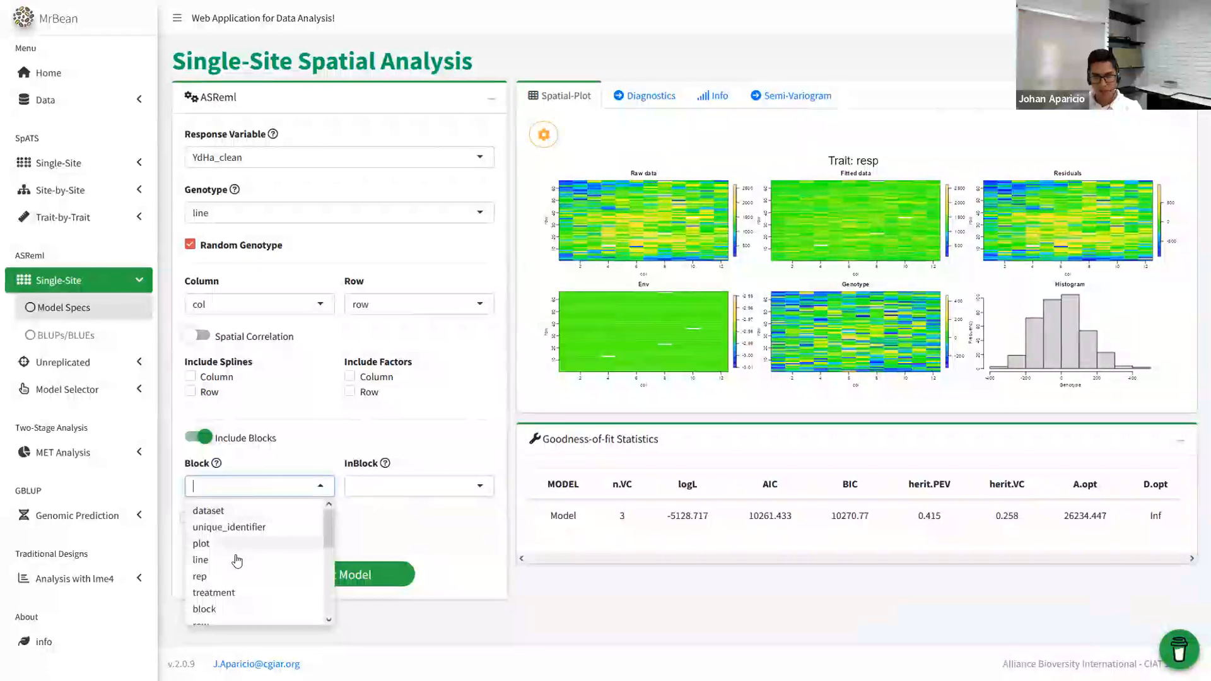
click(218, 575)
click(316, 571)
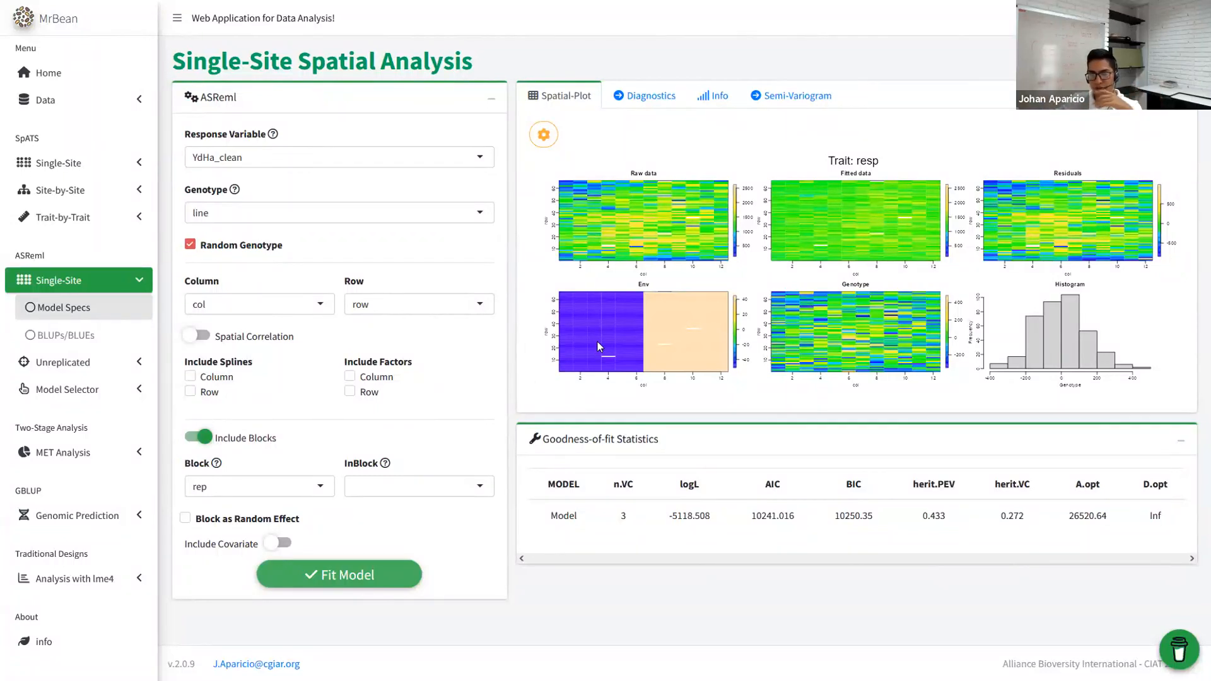
- Nest block within rep and refit (AIC 10061.391), then add column as a factor
click(451, 483)
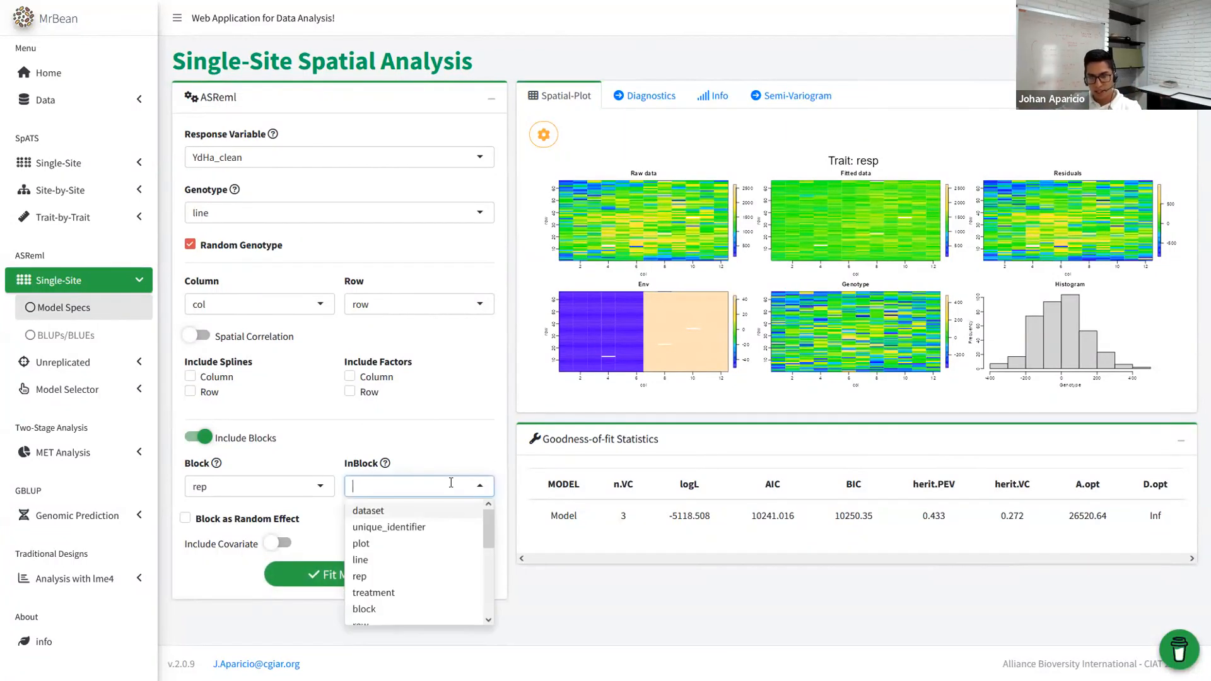
text(bl)
click(391, 516)
click(359, 568)
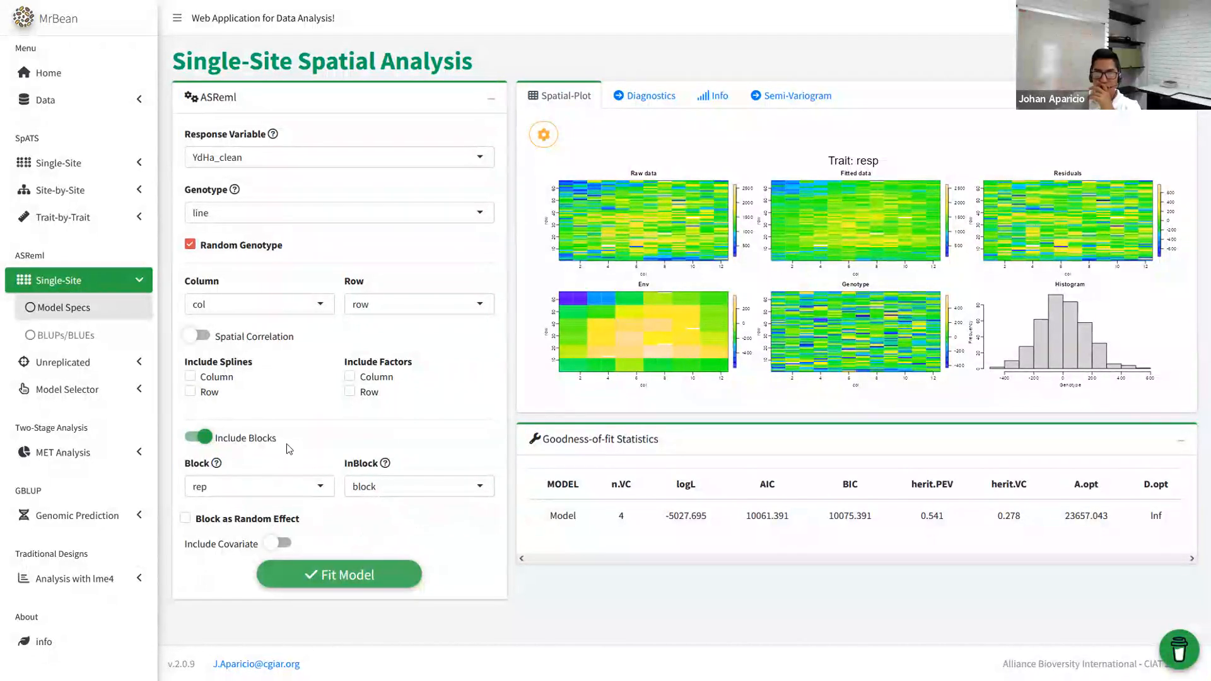
click(350, 377)
- Fit the model with row and column factors (AIC 10014.283) and review its semi-variogram, diagnostics and info outputs
click(350, 391)
click(354, 575)
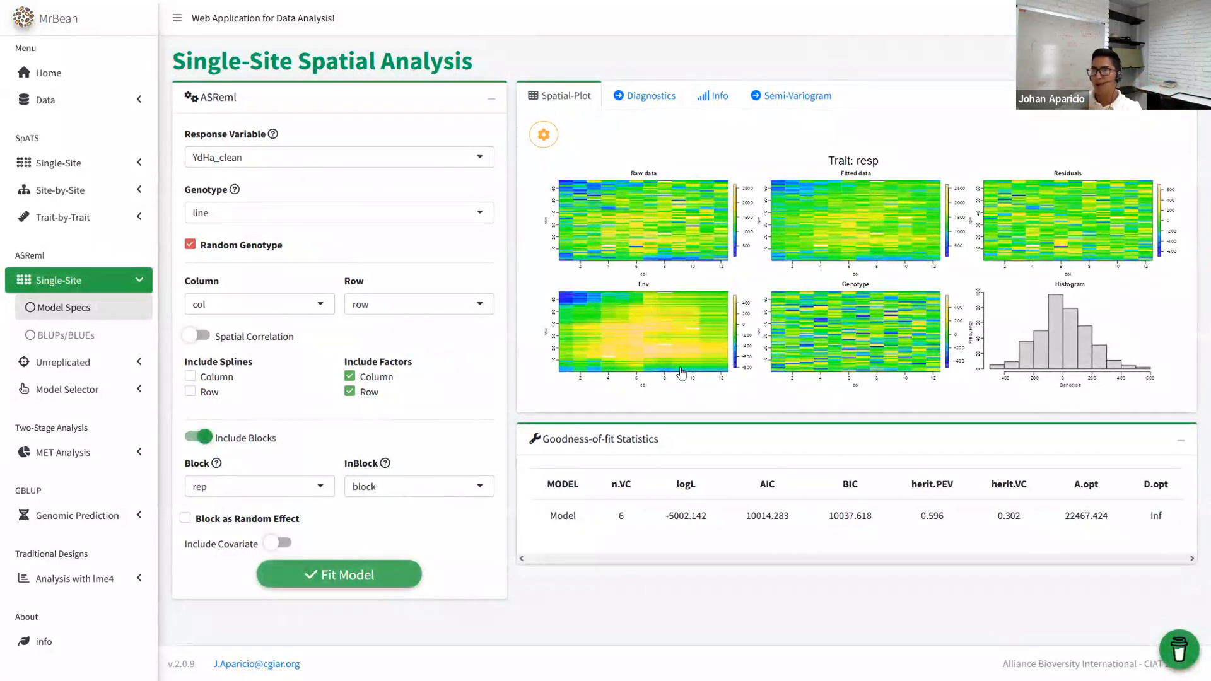
click(757, 98)
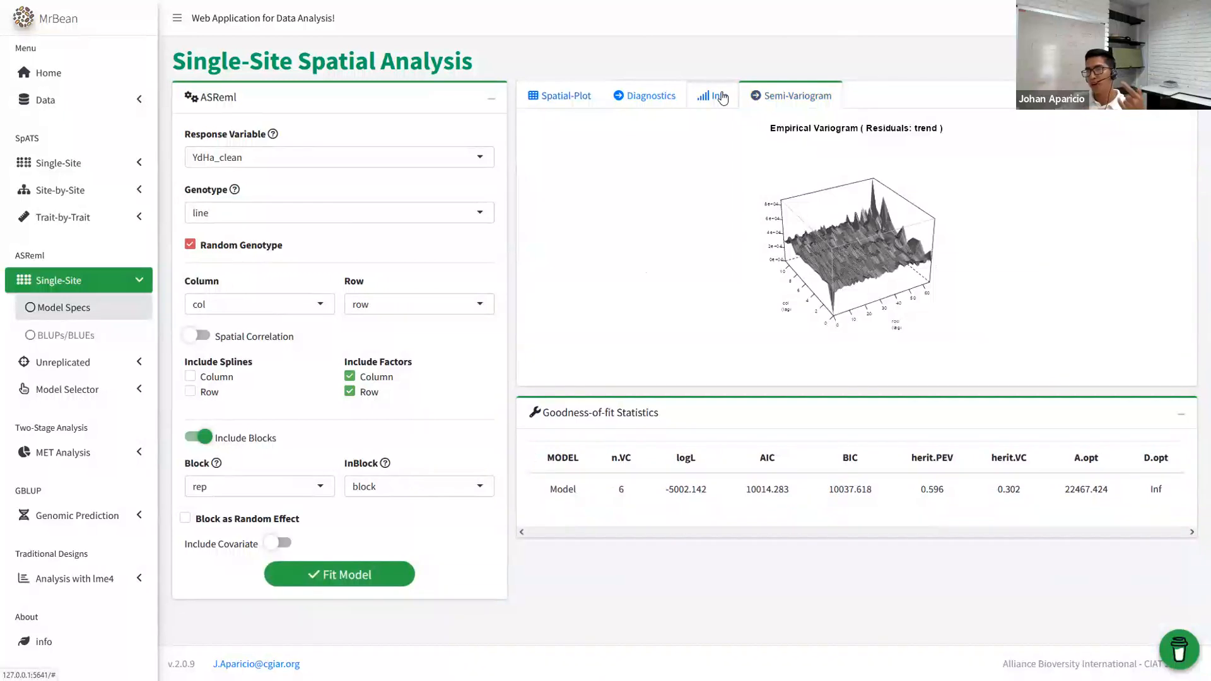
click(722, 97)
click(668, 96)
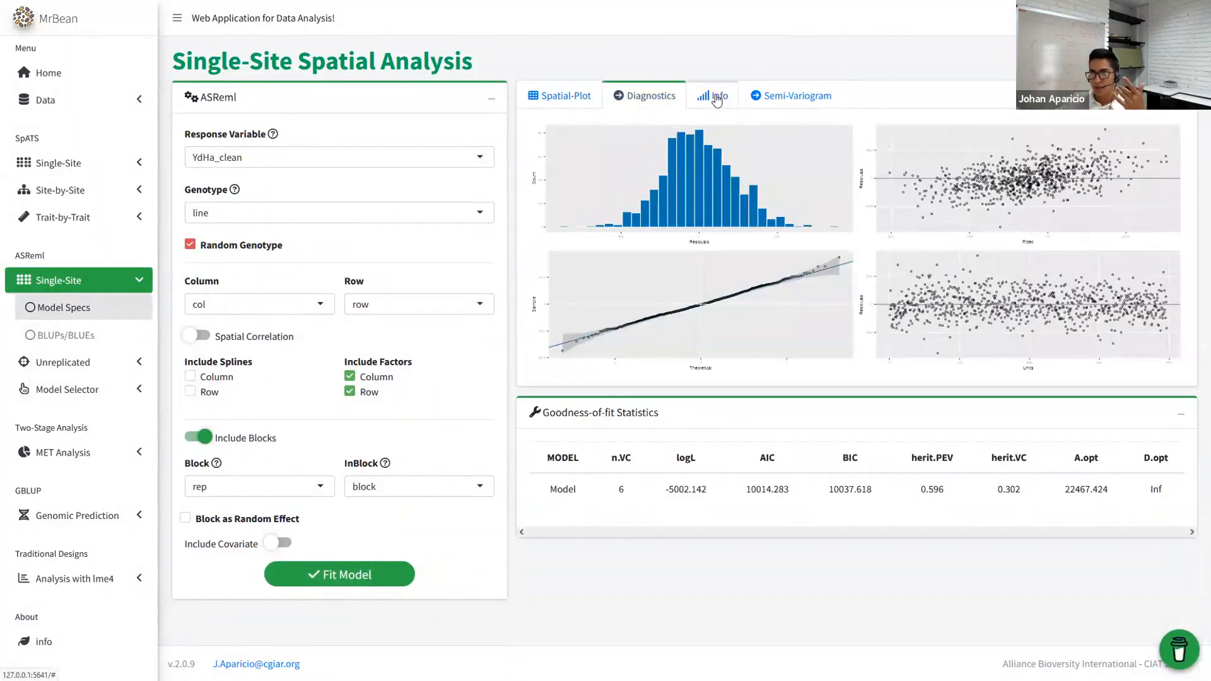
click(717, 96)
drag(852, 184, 533, 149)
click(559, 96)
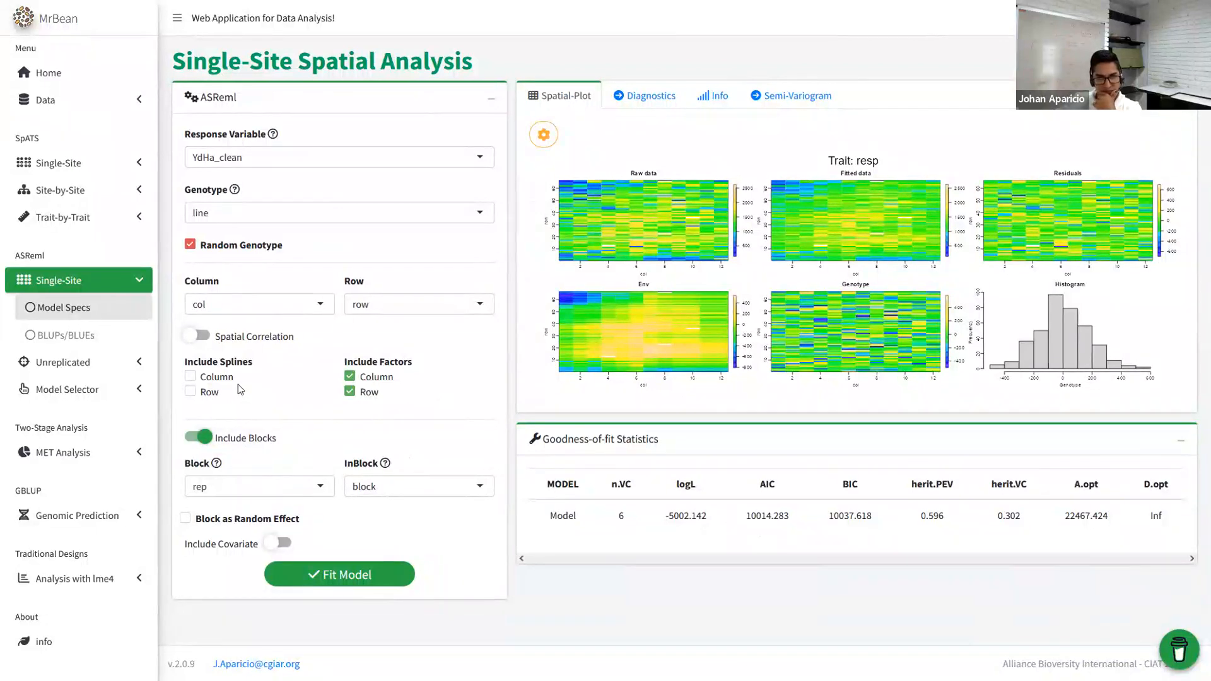
- Remove the column and row factors and clear the InBlock and Block variables
click(352, 378)
click(350, 392)
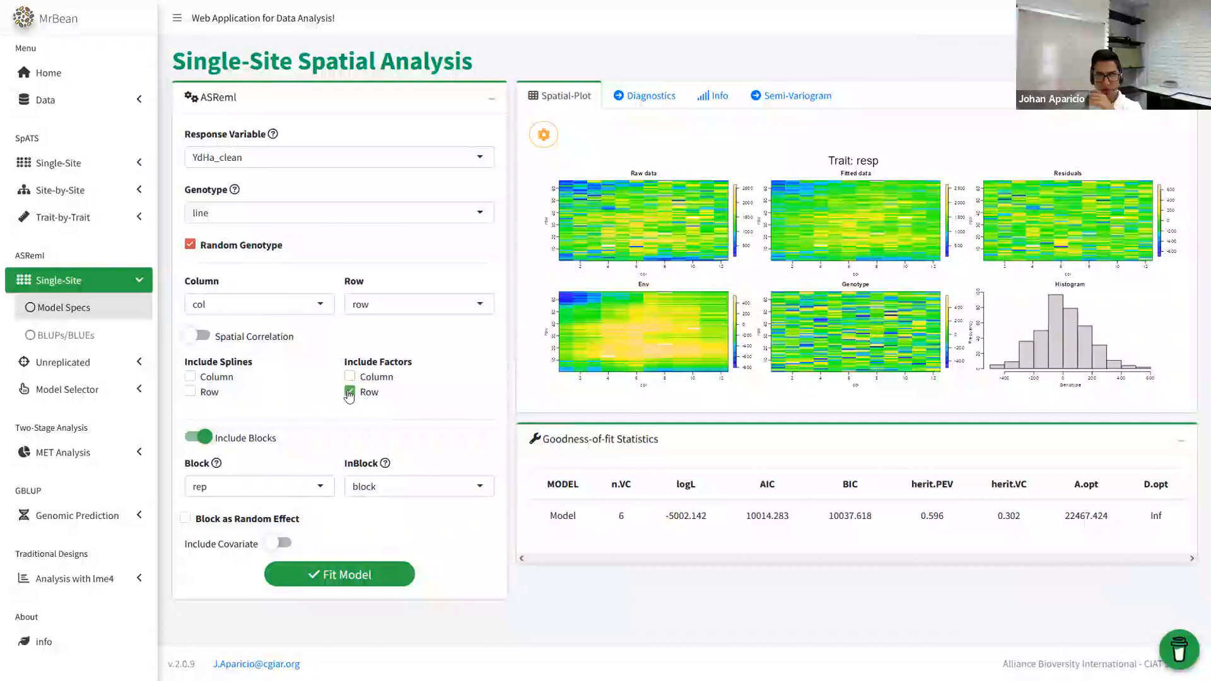
click(409, 491)
key(BackSpace)
click(293, 491)
key(BackSpace)
click(209, 441)
click(209, 442)
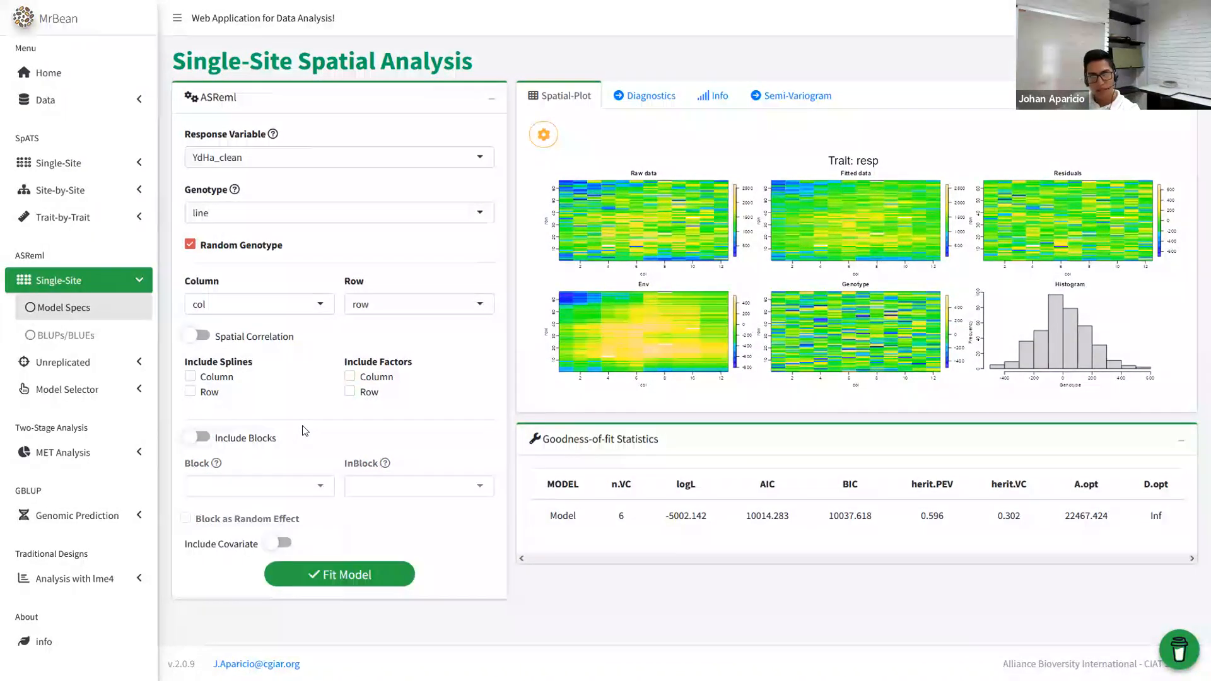
click(198, 336)
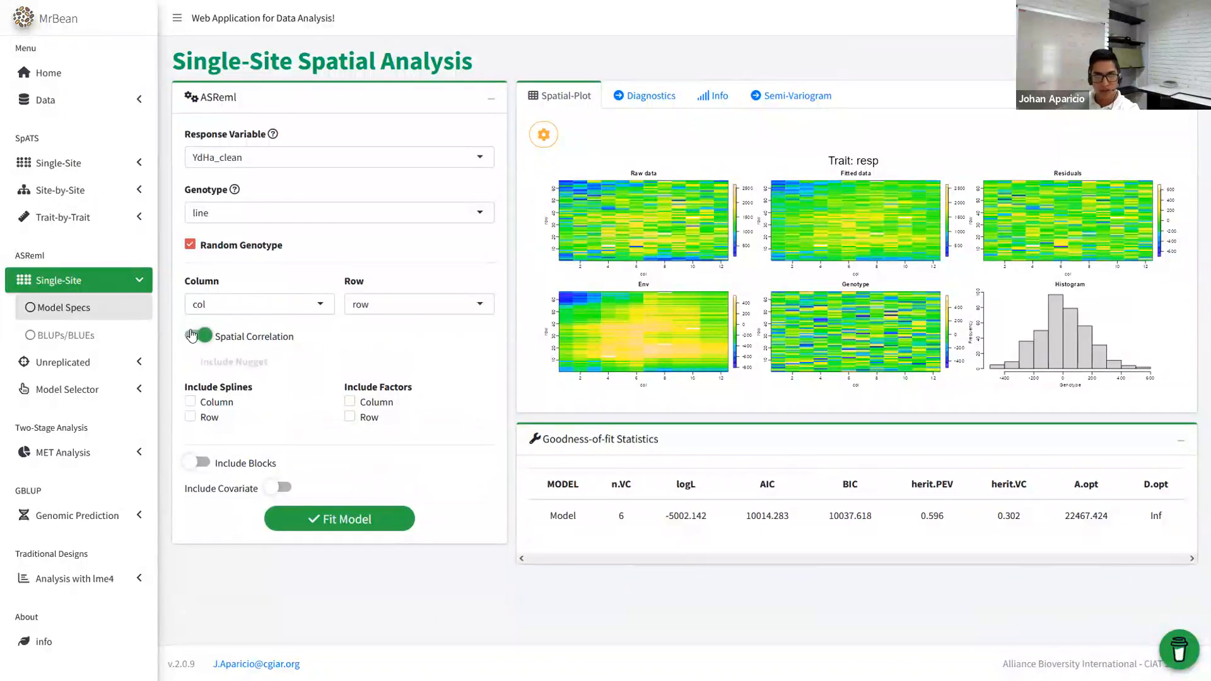
click(351, 521)
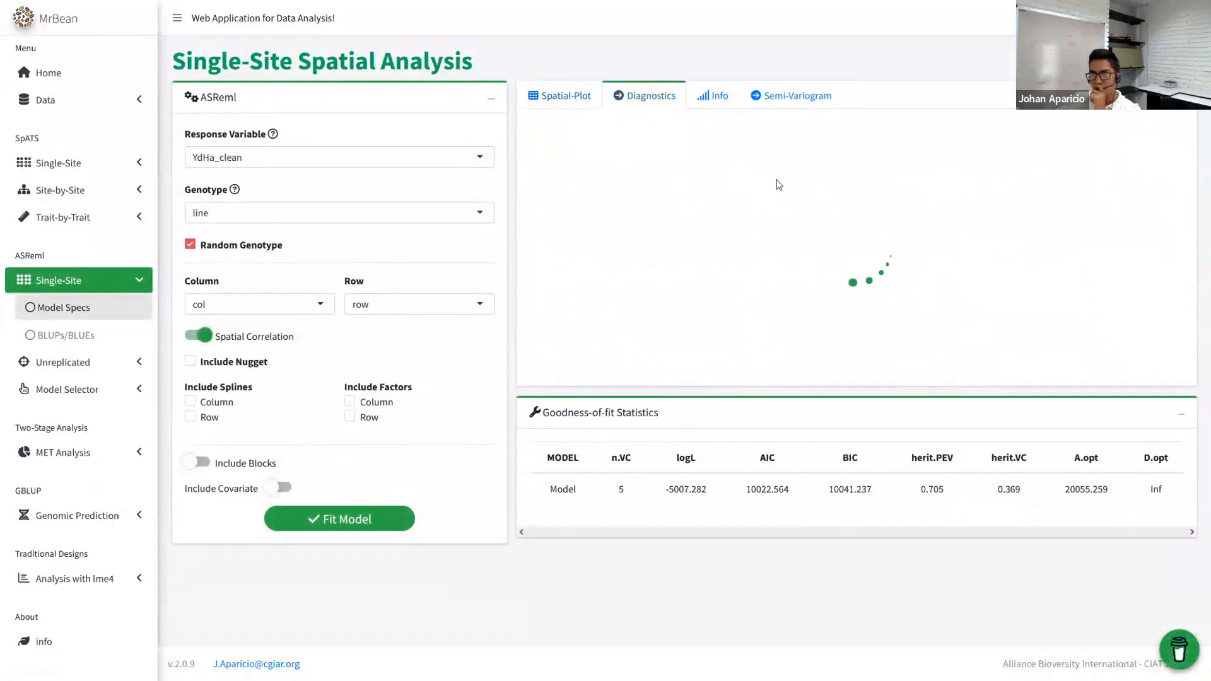
click(709, 96)
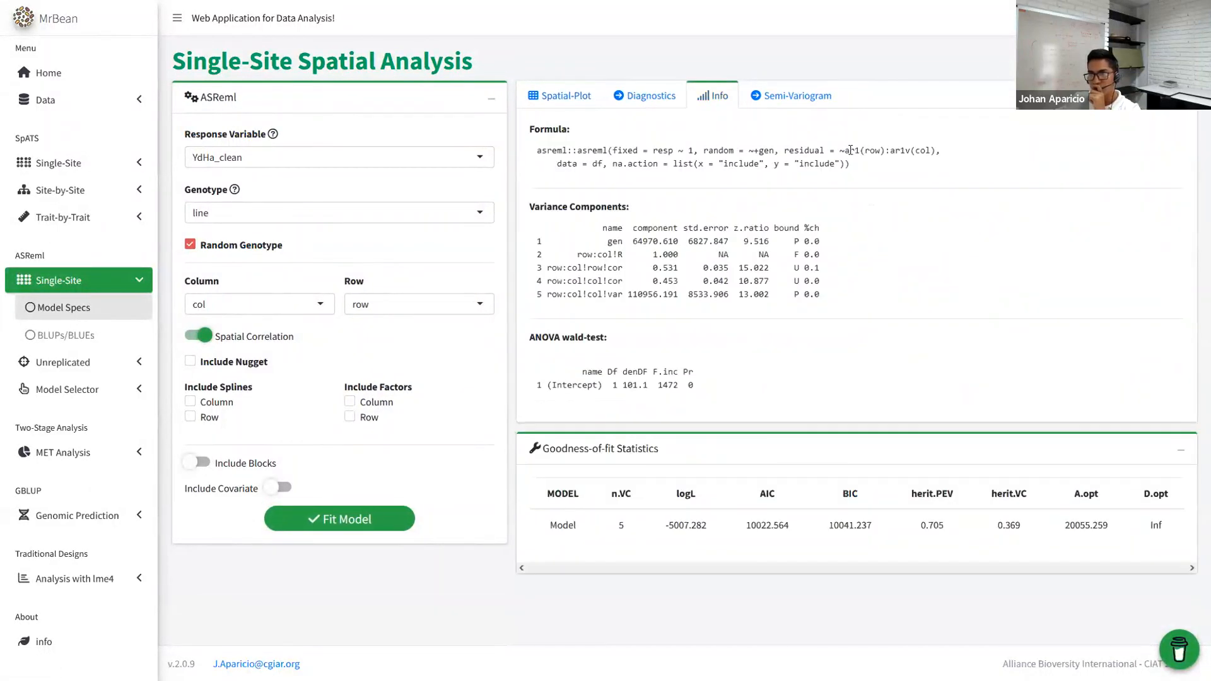
drag(844, 150, 933, 149)
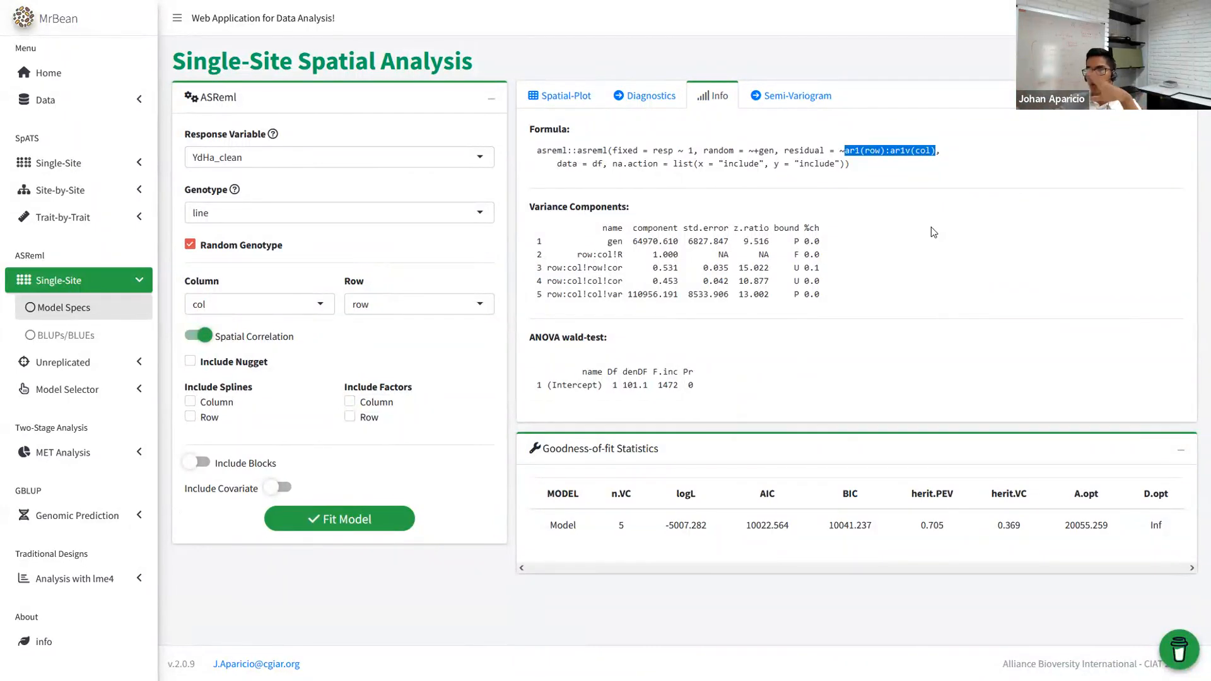
click(623, 101)
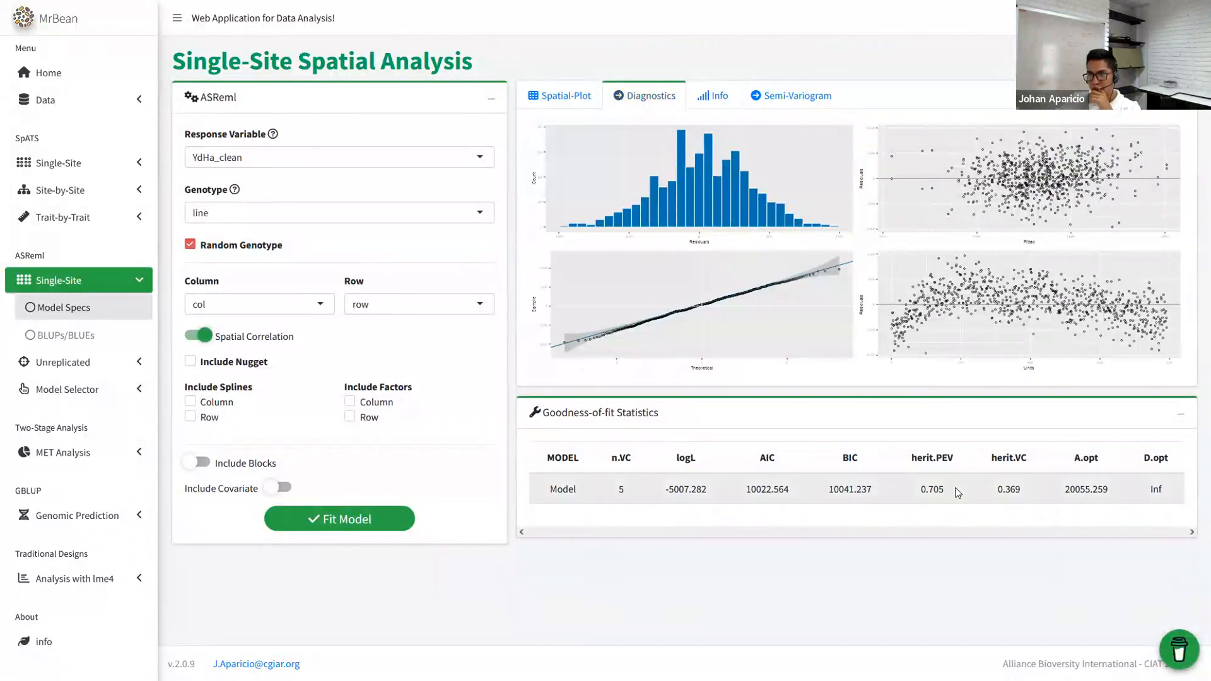
double_click(922, 490)
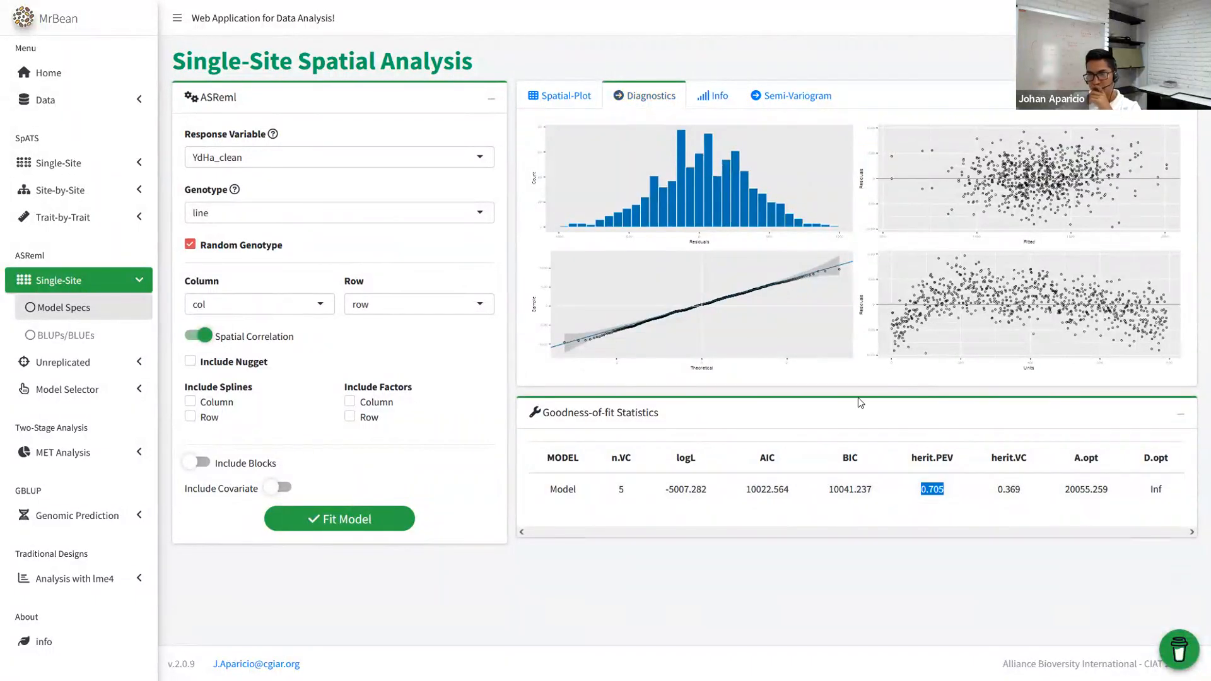
click(719, 101)
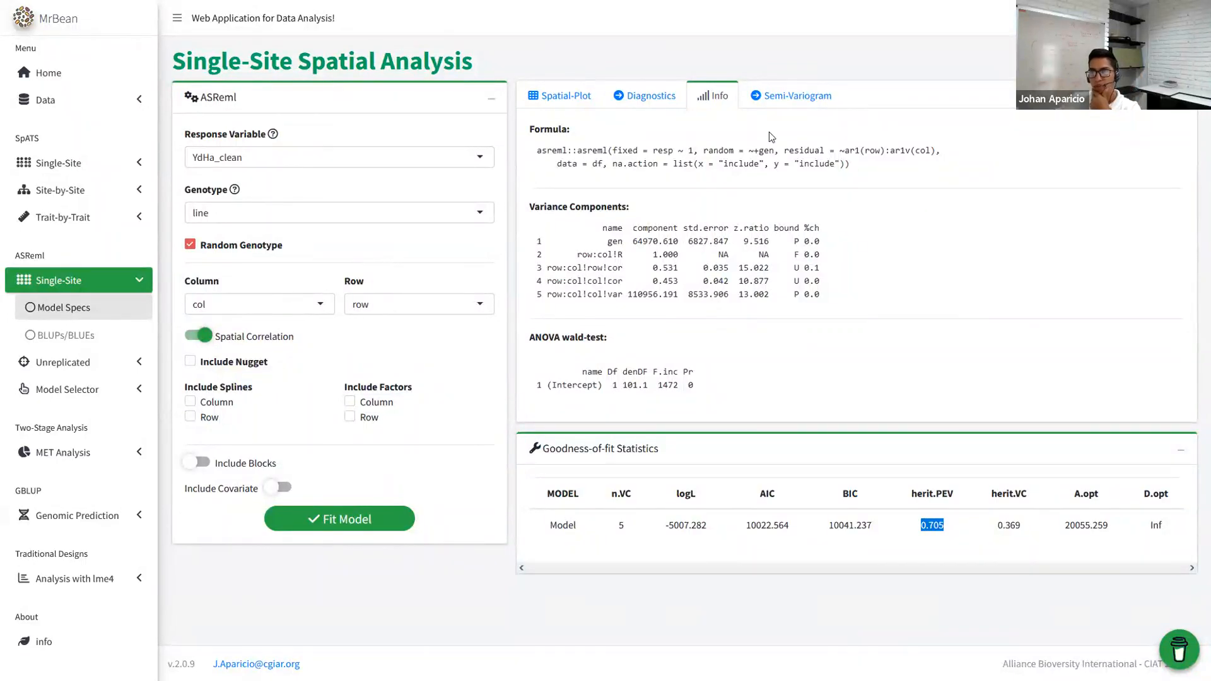
click(621, 98)
click(573, 101)
click(715, 96)
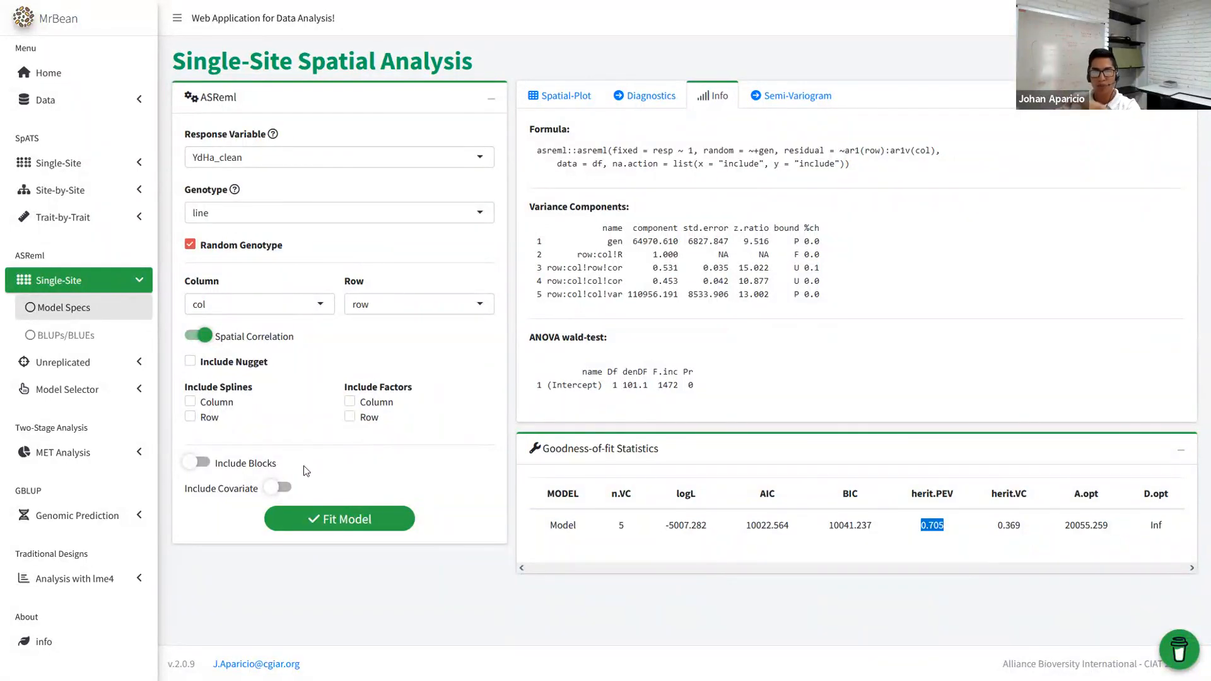
click(203, 464)
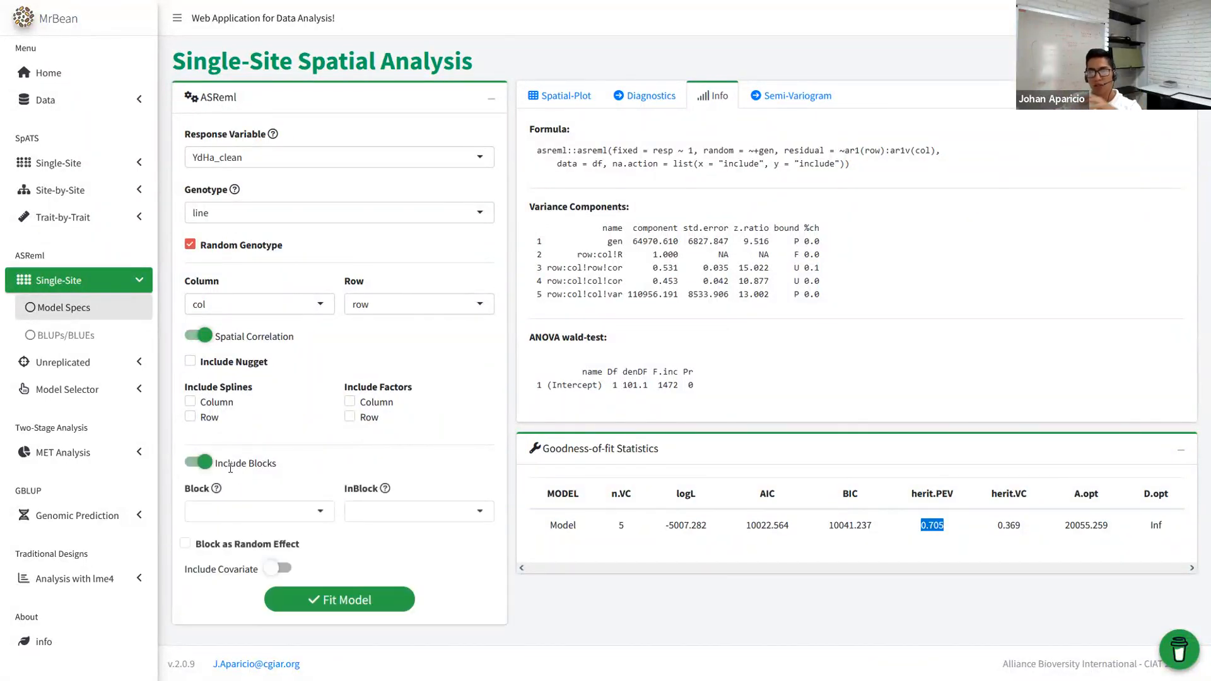
click(210, 464)
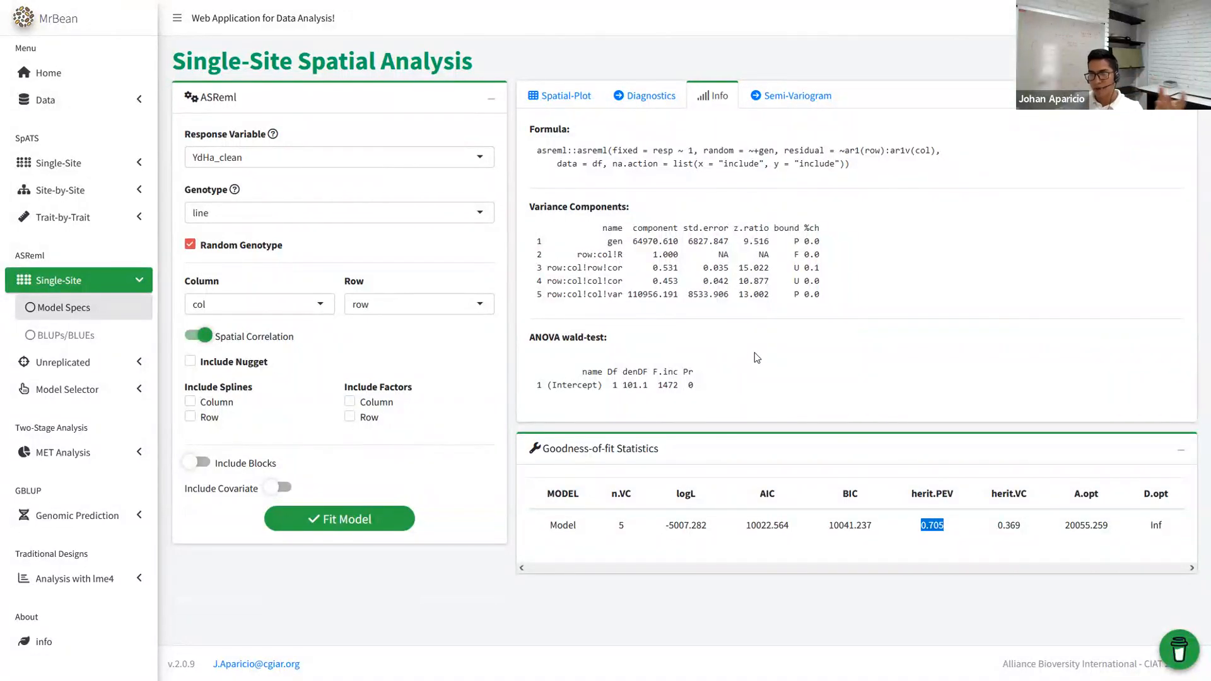
click(563, 95)
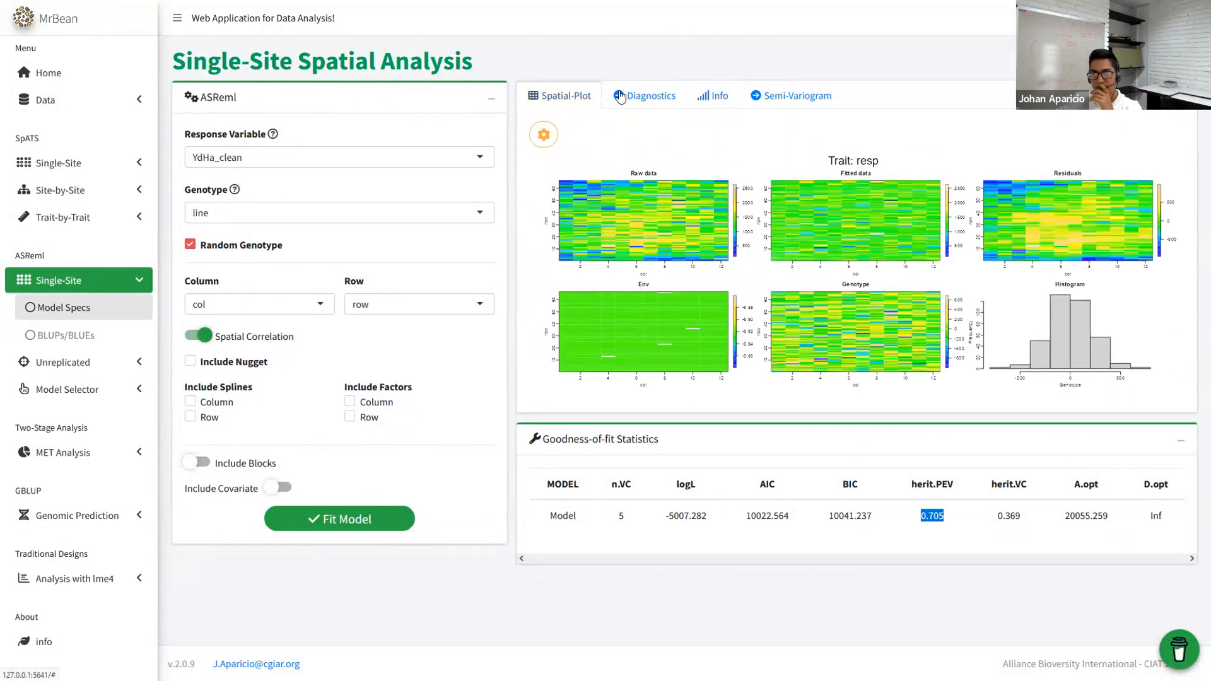
click(653, 98)
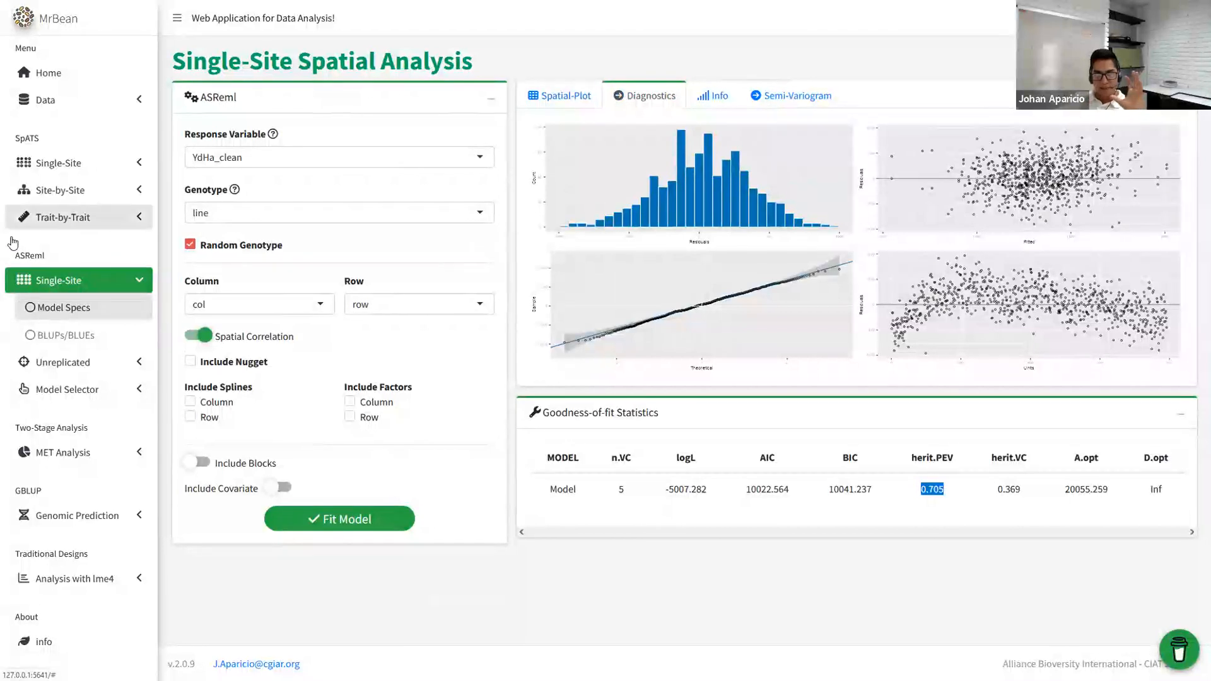
- Load Example_1_single.csv into the Import Data upload box by dragging it from File Explorer
click(76, 101)
click(63, 126)
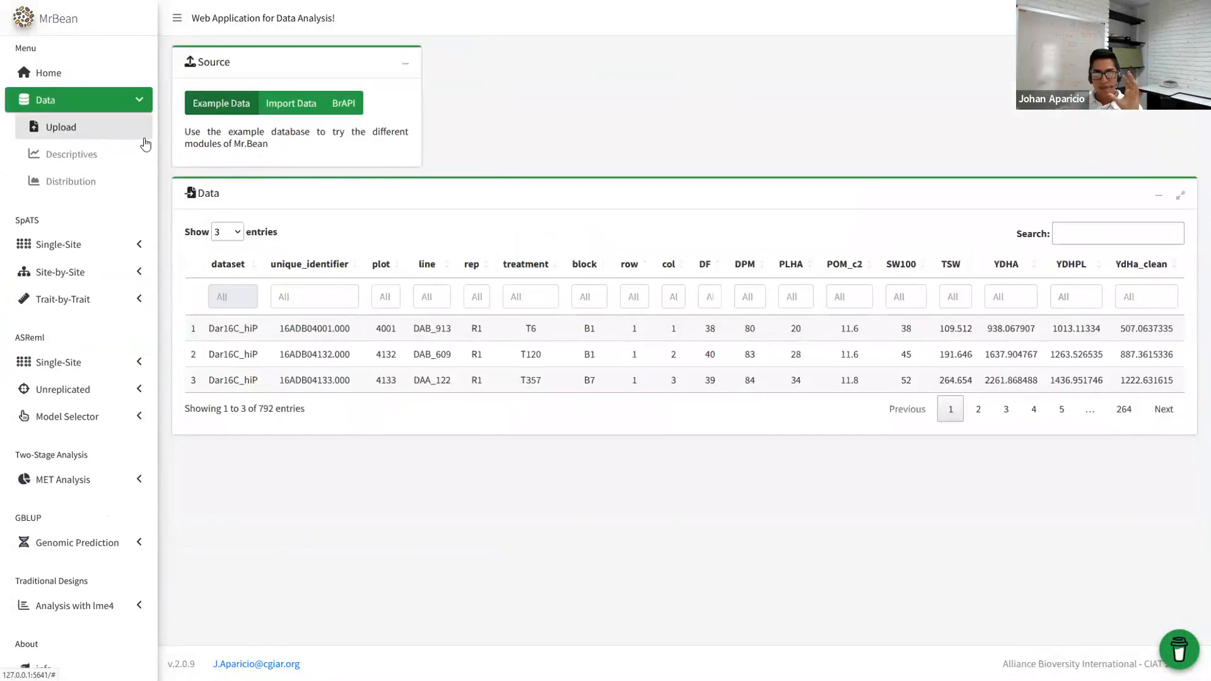
click(287, 105)
key(alt+Tab)
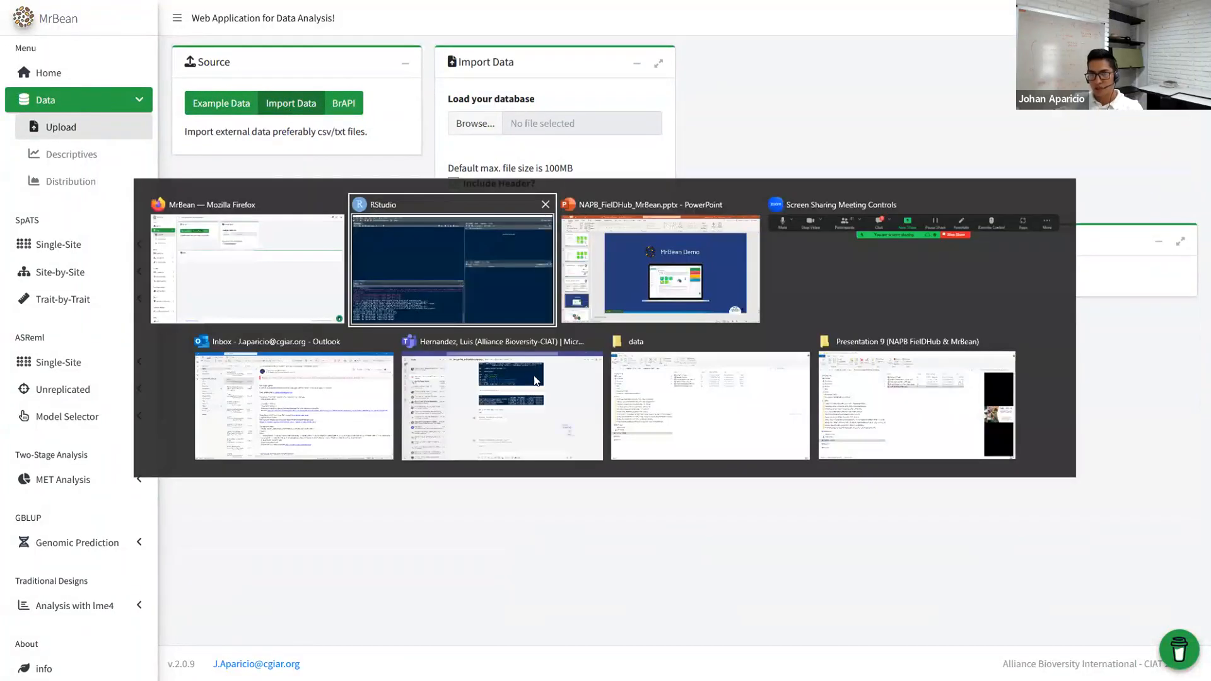
click(767, 426)
key(super)
click(445, 140)
drag(445, 140, 548, 123)
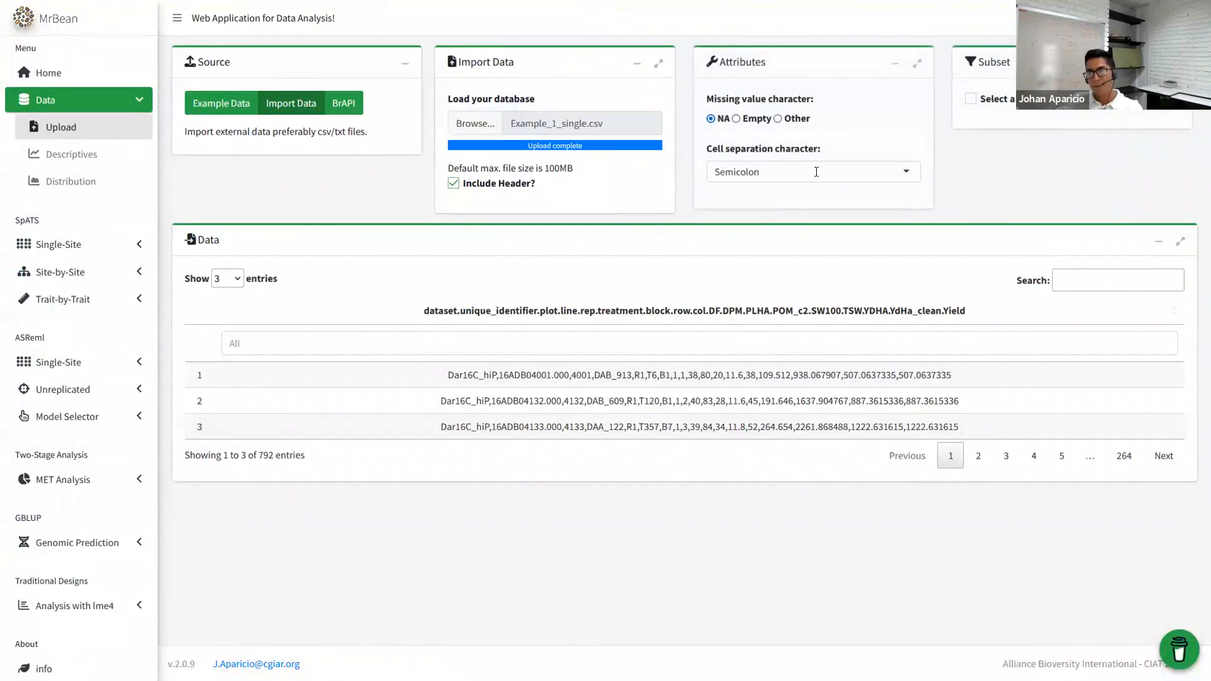
- Set the cell separation character to Comma so the data parses into proper columns
click(814, 173)
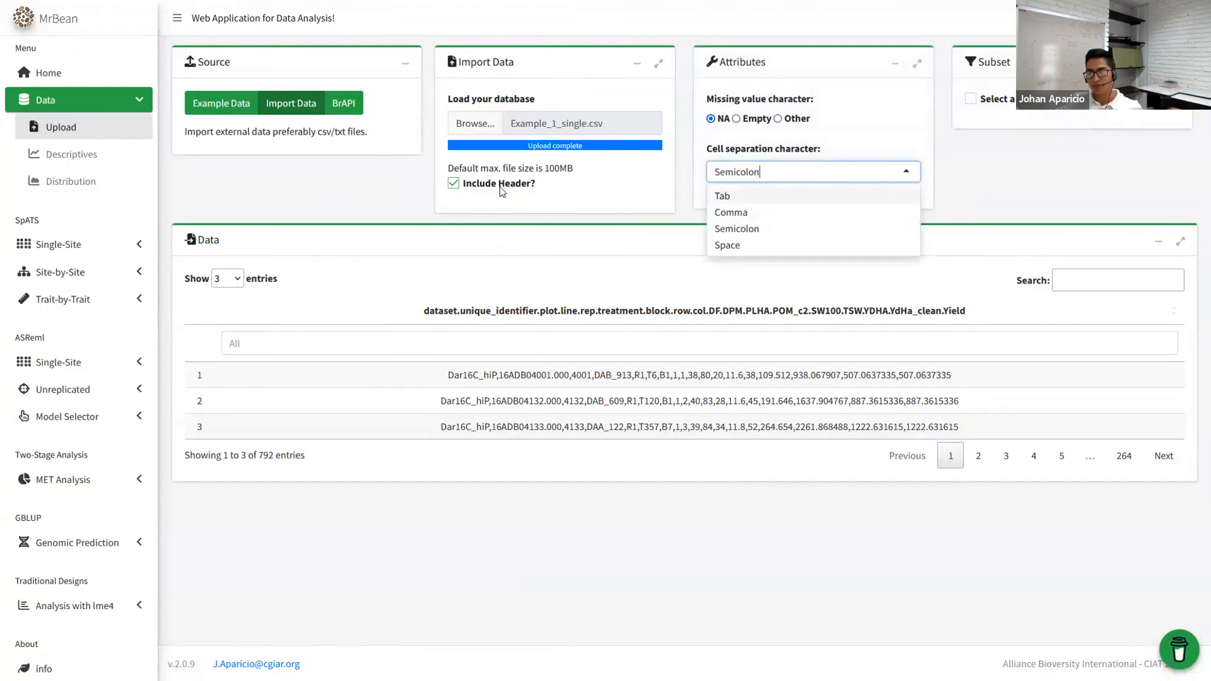
click(475, 123)
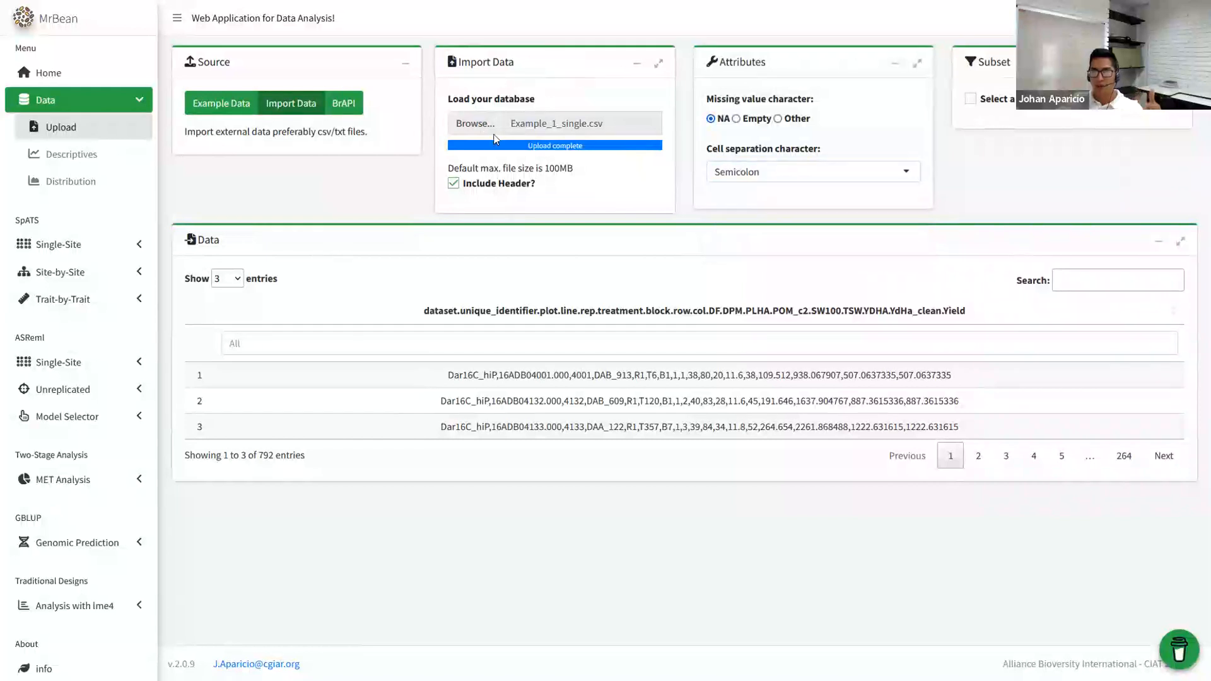
click(561, 319)
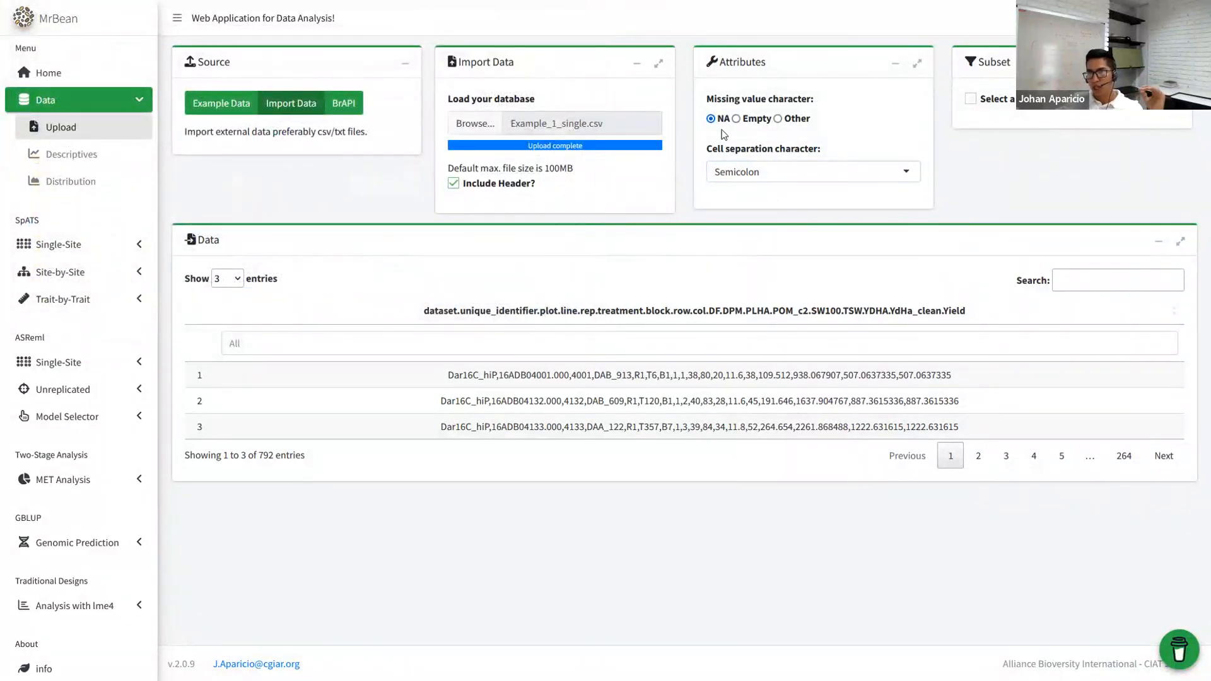
click(763, 176)
click(820, 211)
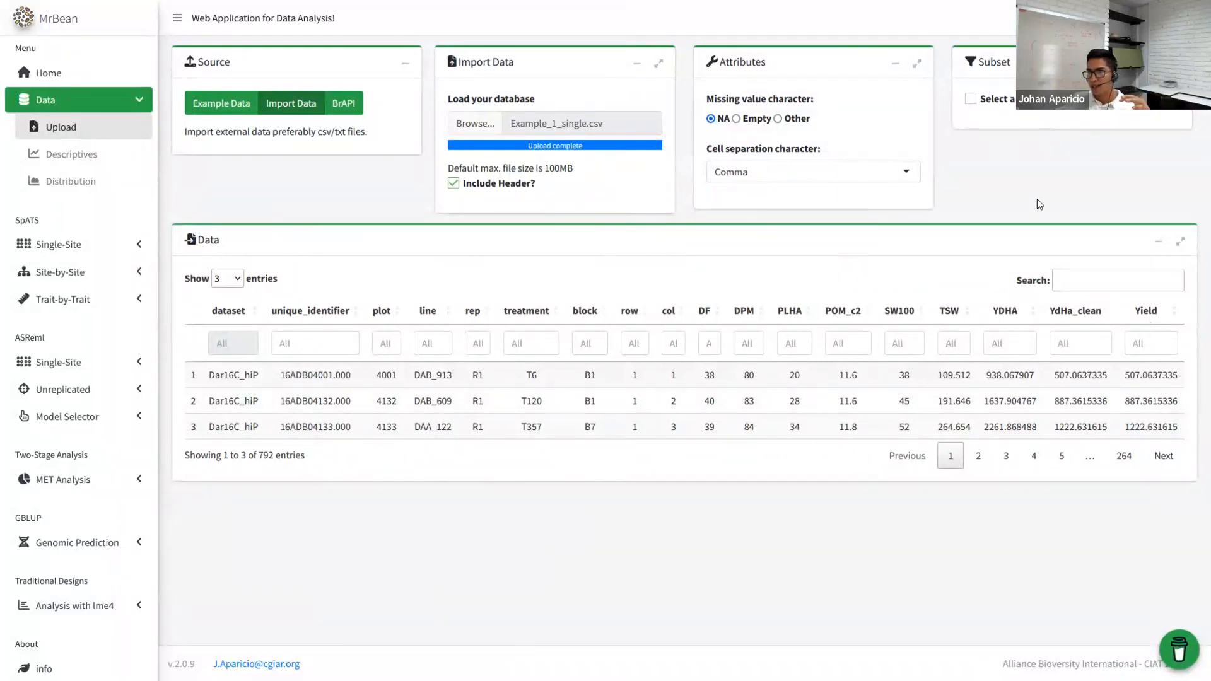
click(56, 245)
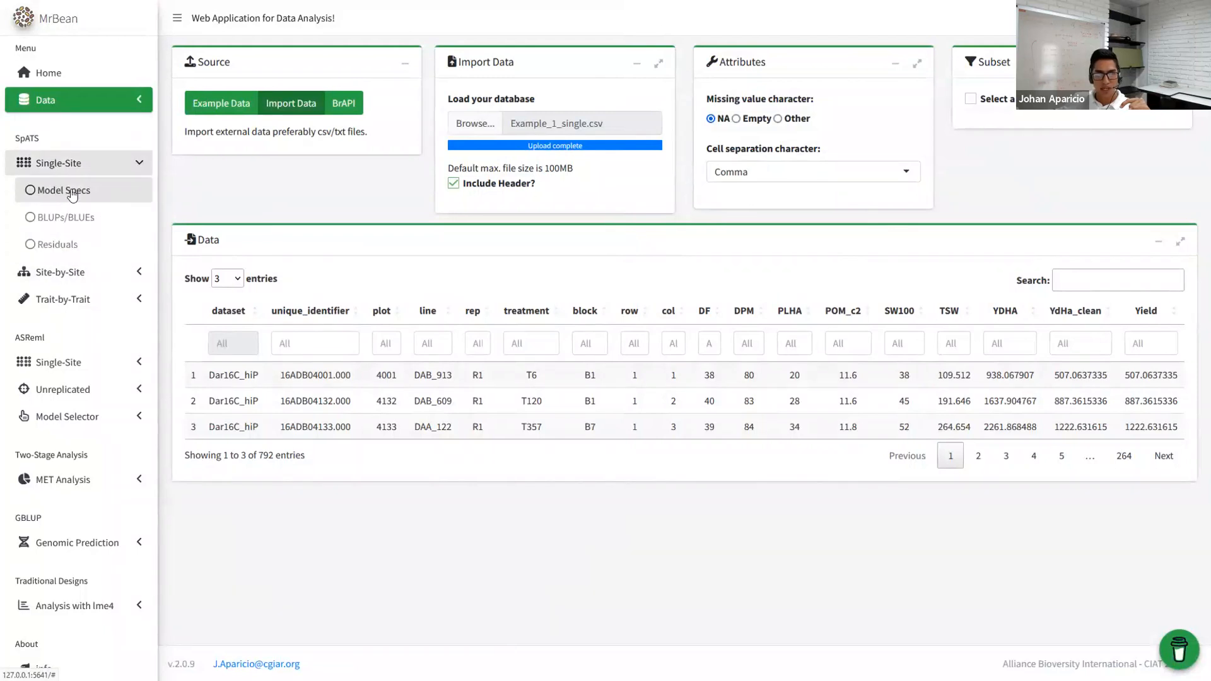
- Set Yield as the SpATS single-site response variable
click(71, 192)
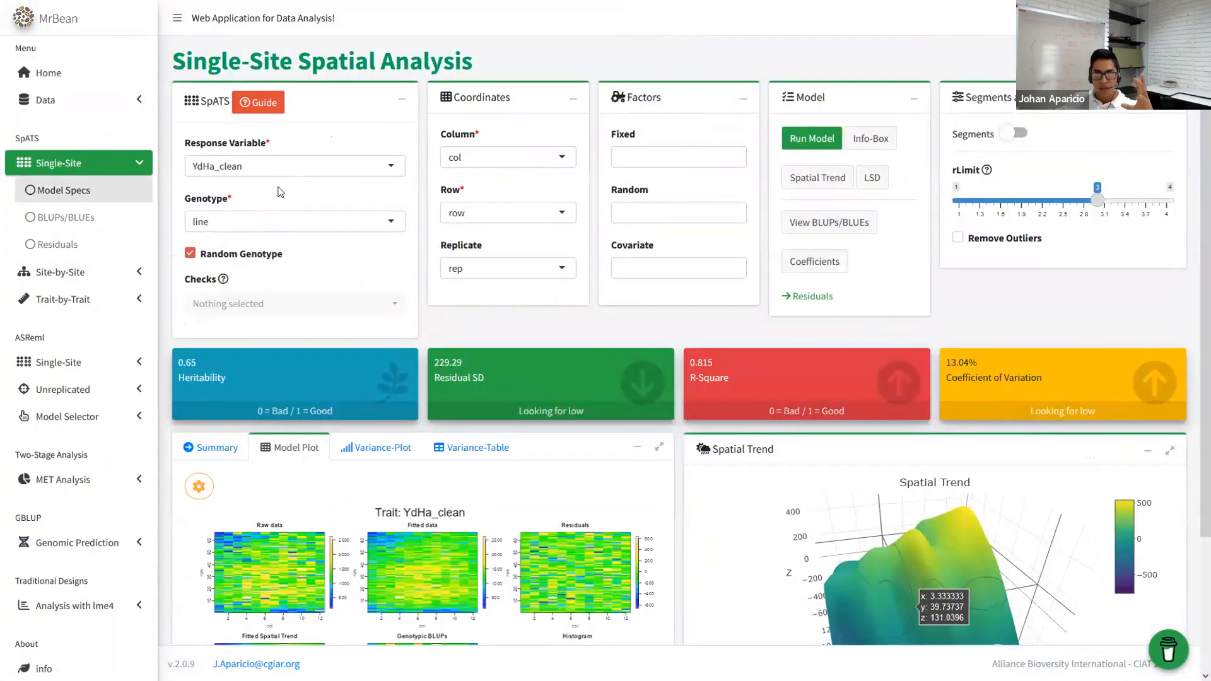
click(271, 166)
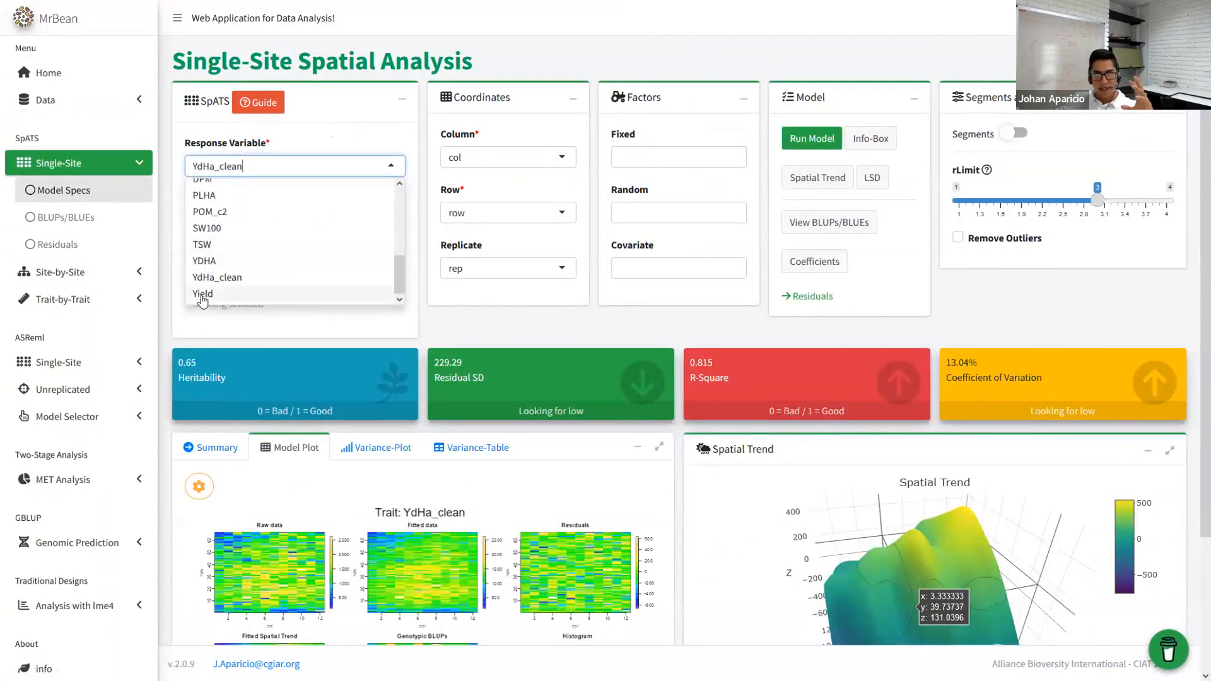
click(204, 293)
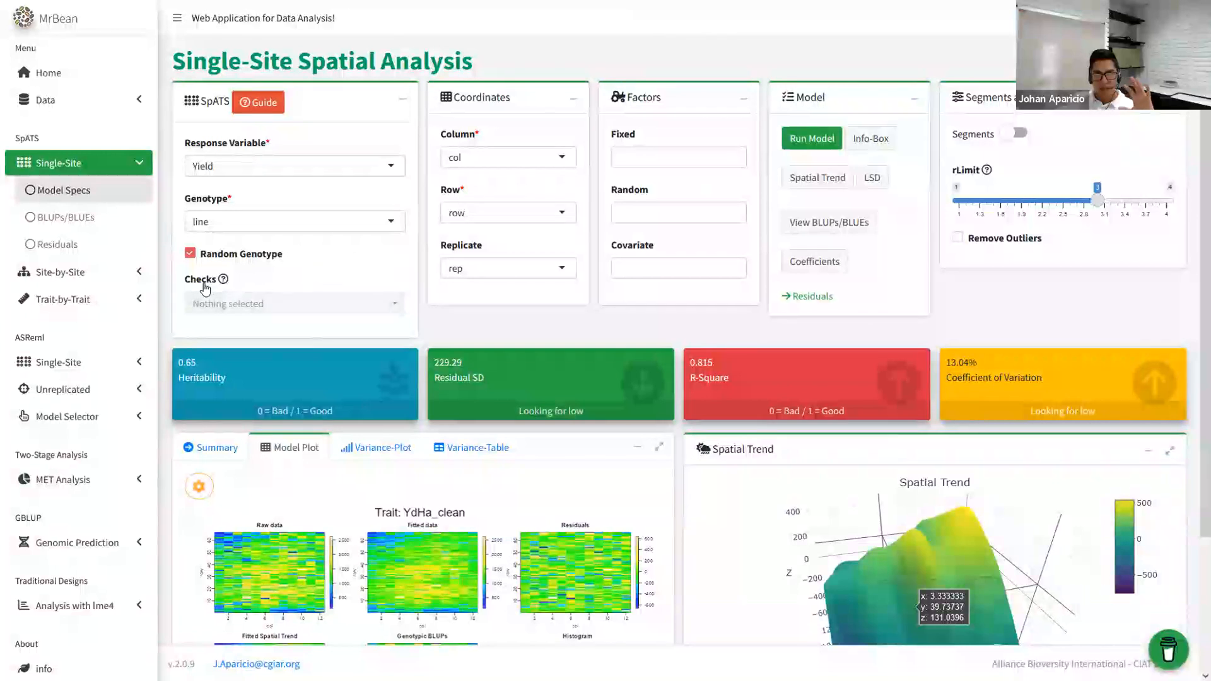
- Show the histogram of Yield on the Data Distribution page
click(71, 101)
click(71, 181)
click(251, 126)
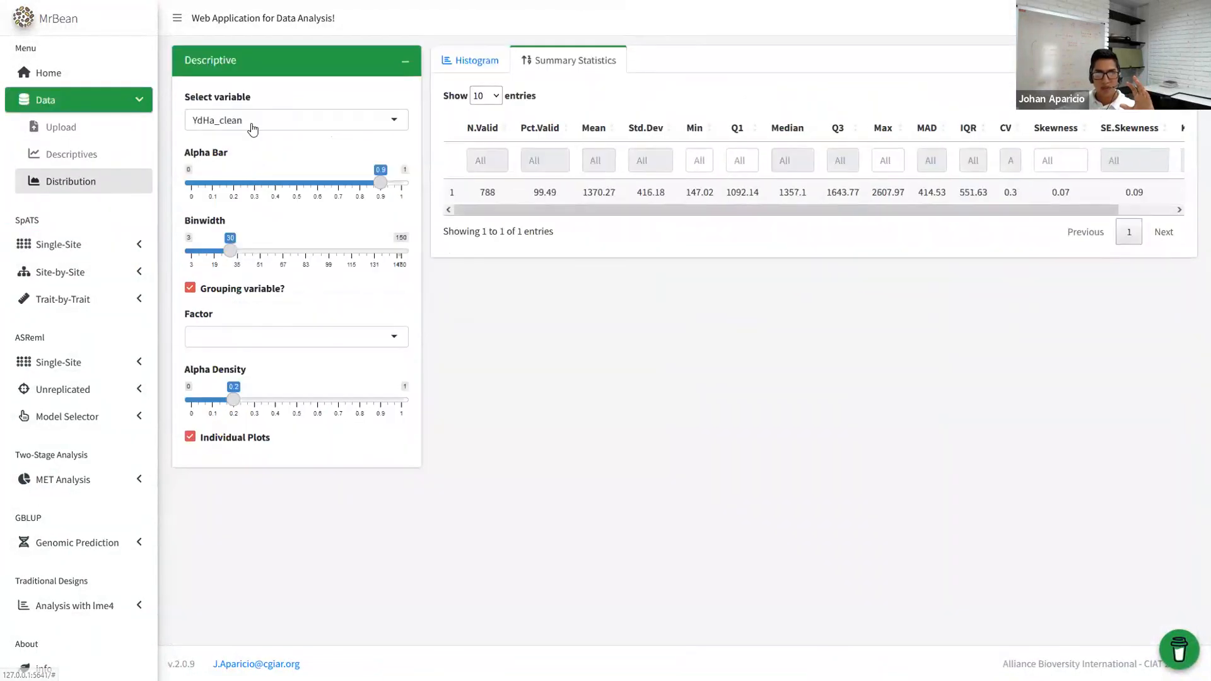
scroll(250, 241, down, 1)
click(234, 245)
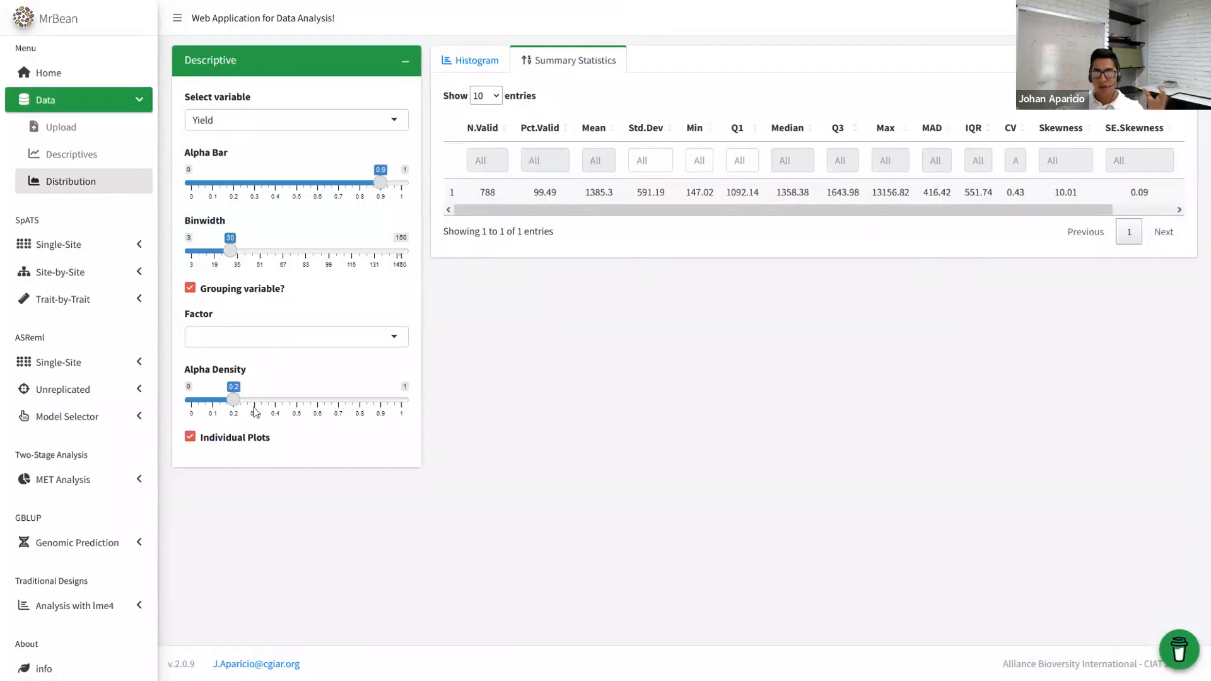
click(447, 66)
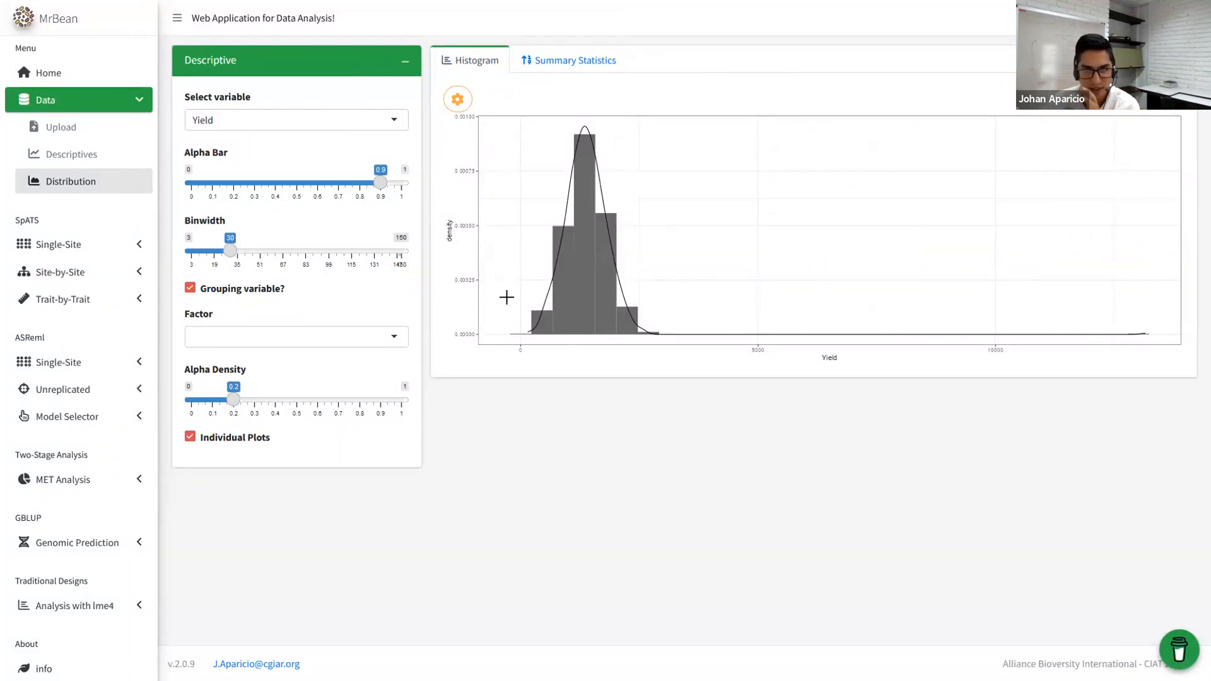
- Clear the Replicate factor and run the single-site SpATS model for Yield
click(74, 245)
click(57, 190)
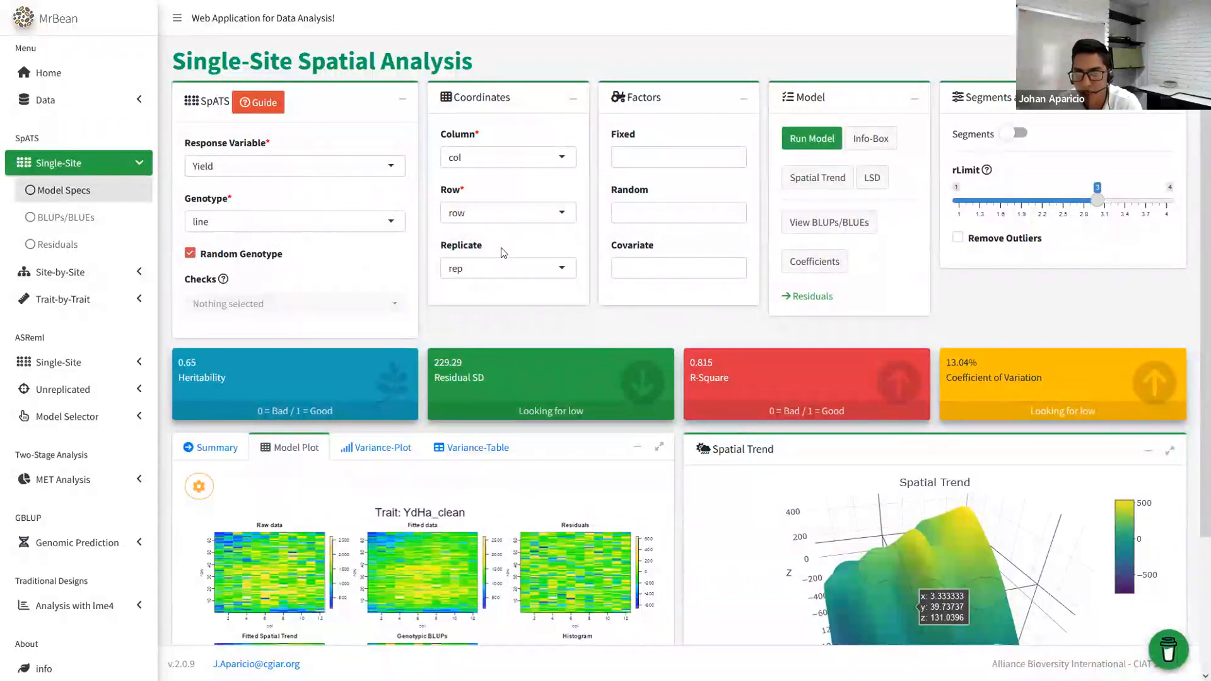
click(488, 271)
key(BackSpace)
click(821, 141)
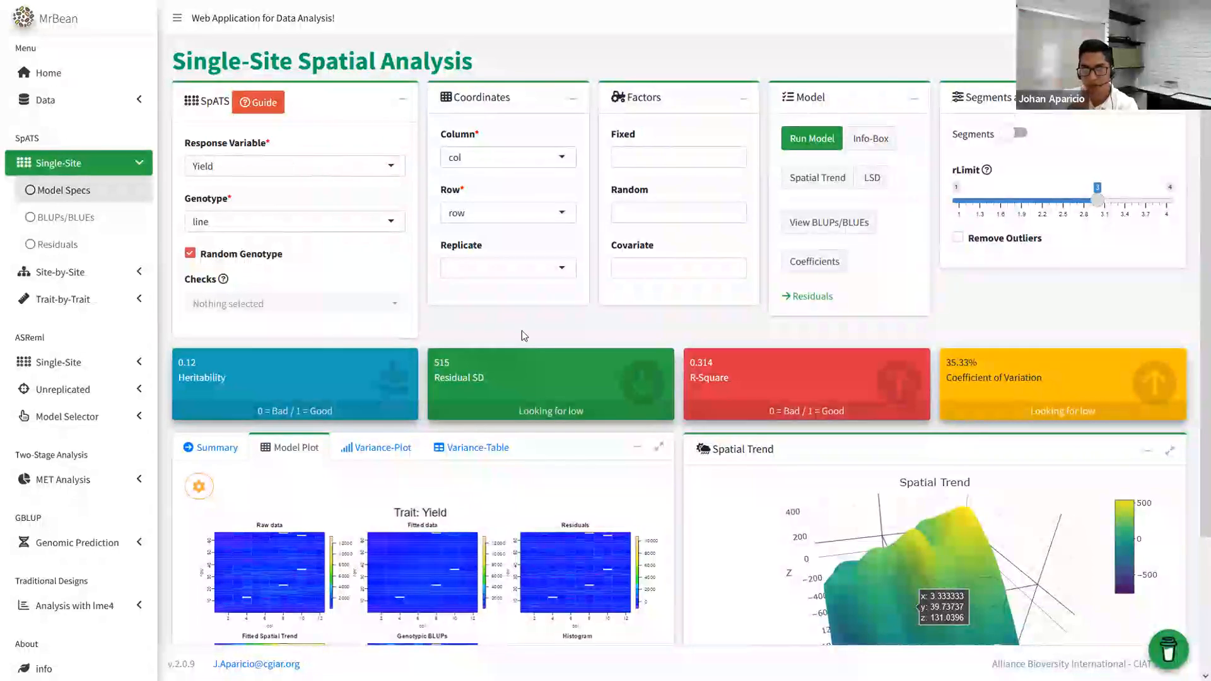
- Review the model results, highlighting heritability 0.12 and residual SD 515
scroll(379, 372, down, 3)
scroll(368, 376, up, 3)
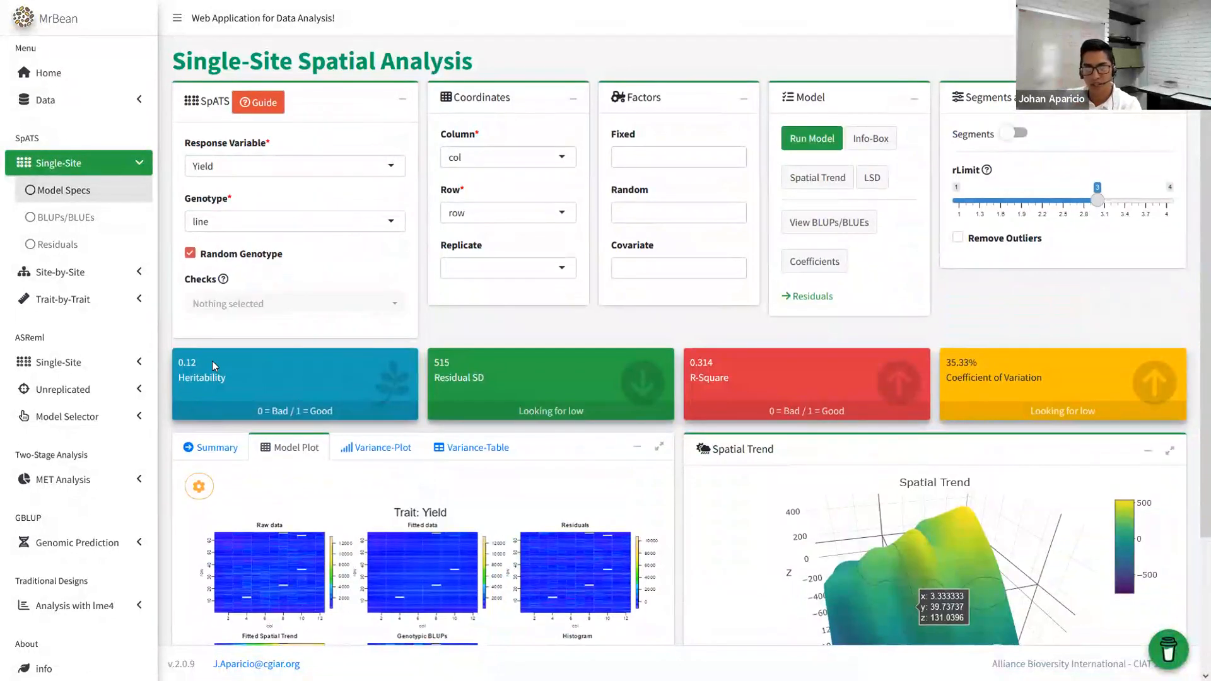
drag(194, 363, 174, 370)
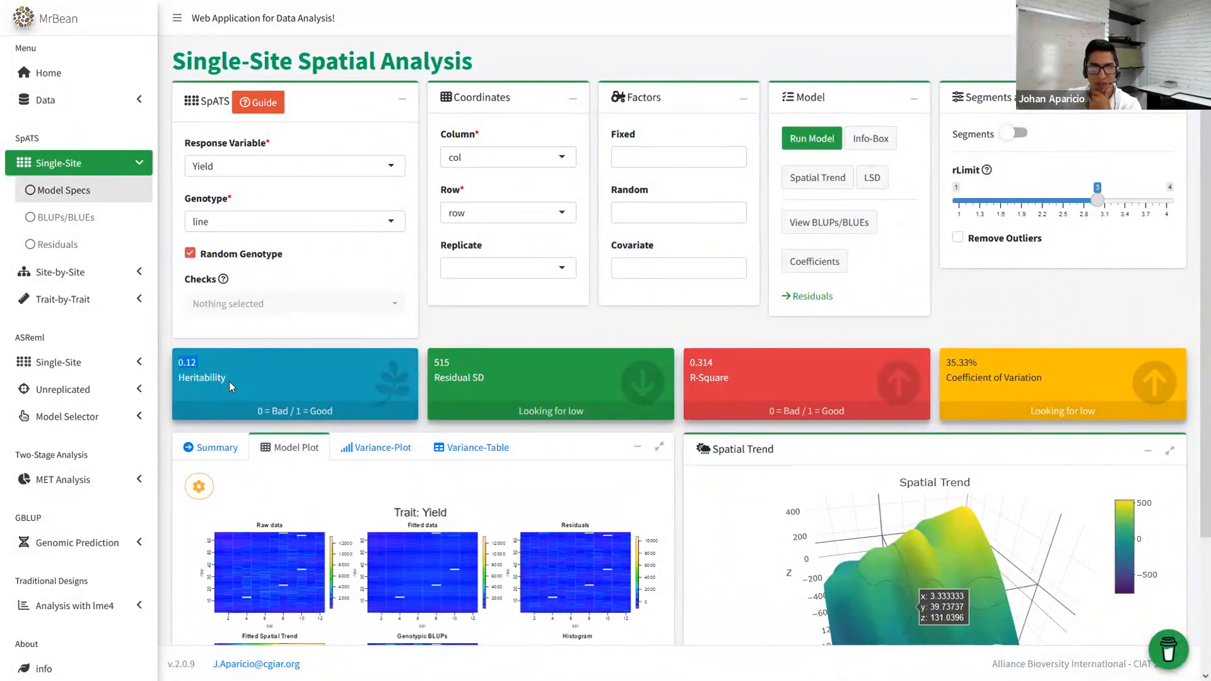
drag(445, 358, 425, 365)
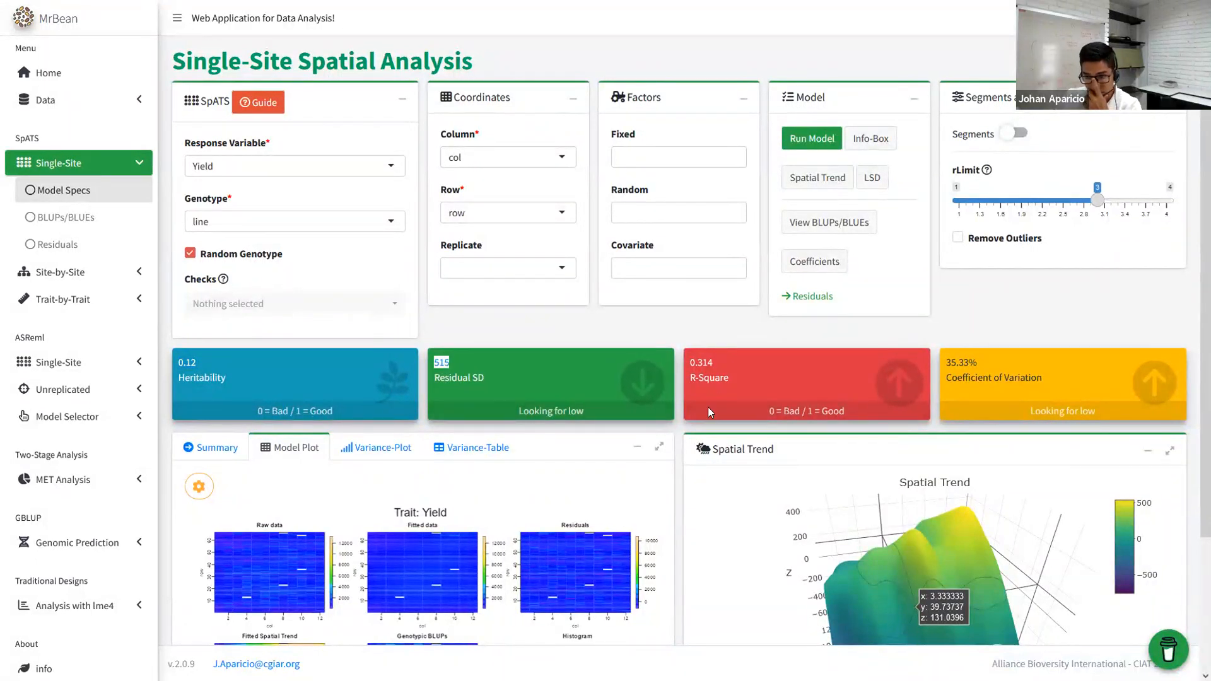
scroll(485, 450, down, 3)
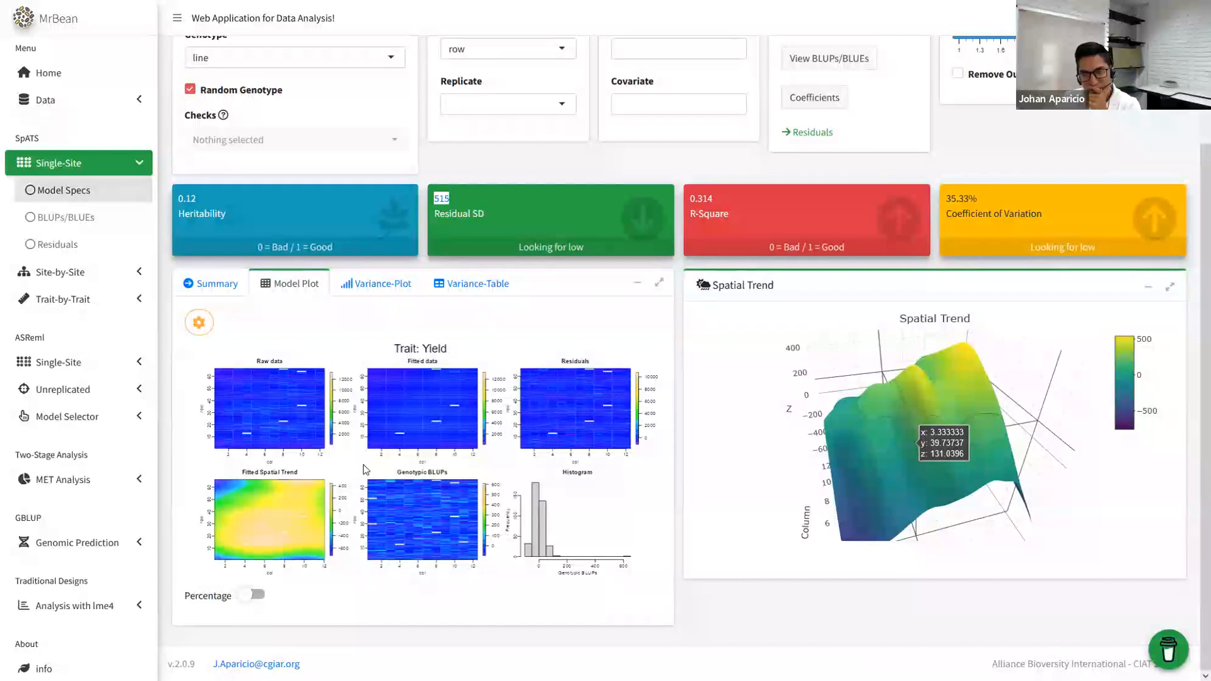
scroll(372, 468, up, 3)
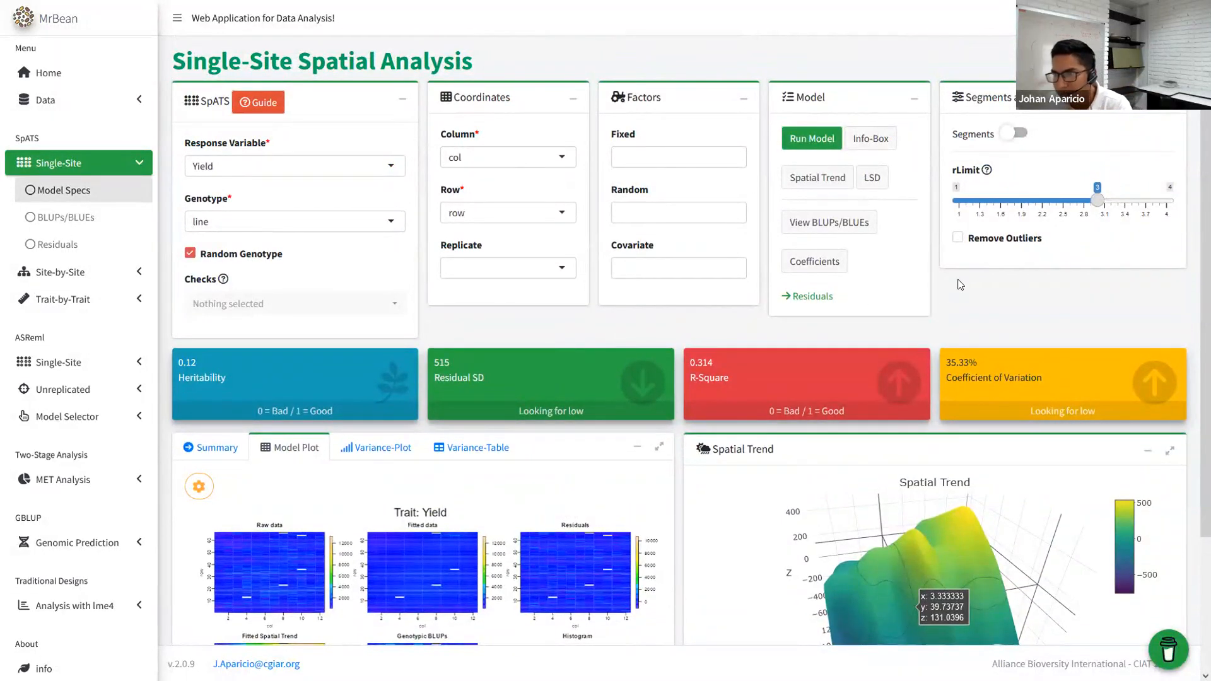
click(969, 242)
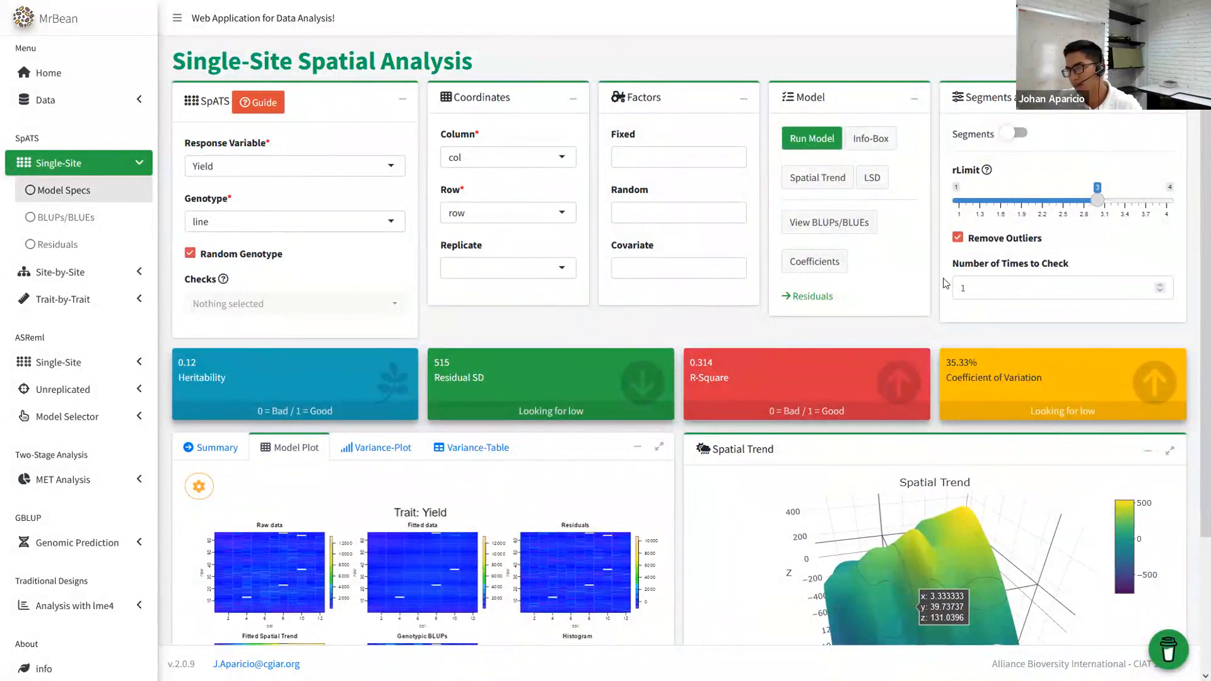
click(1014, 287)
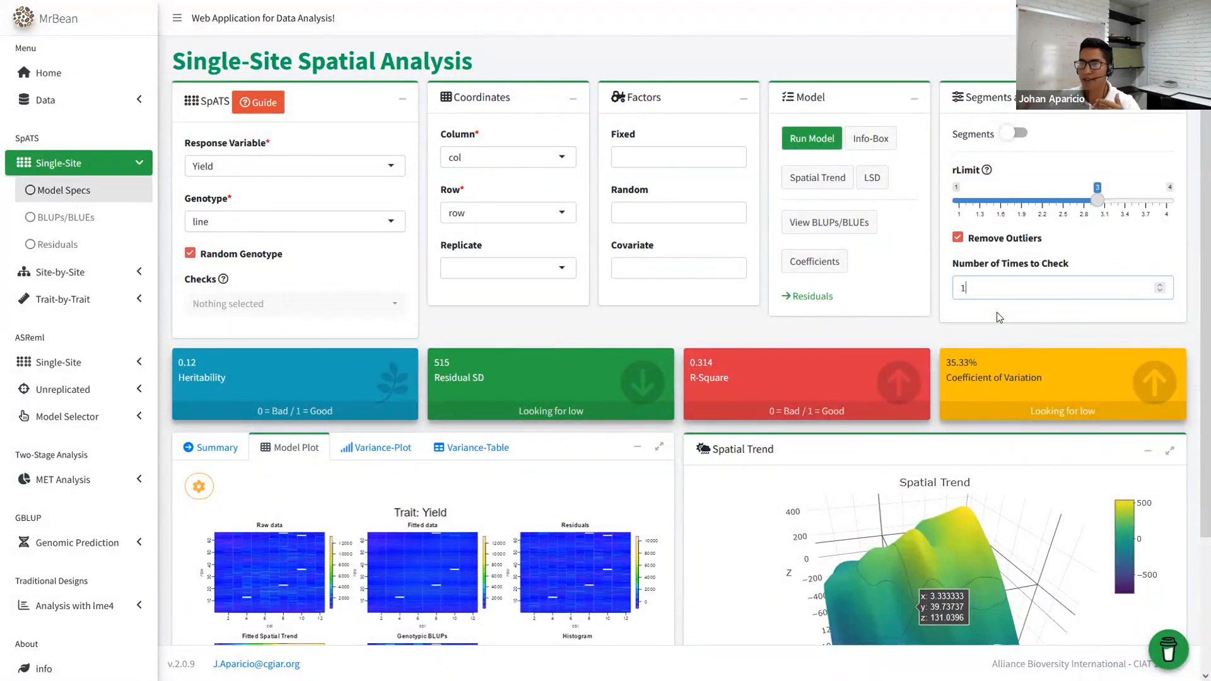
click(811, 139)
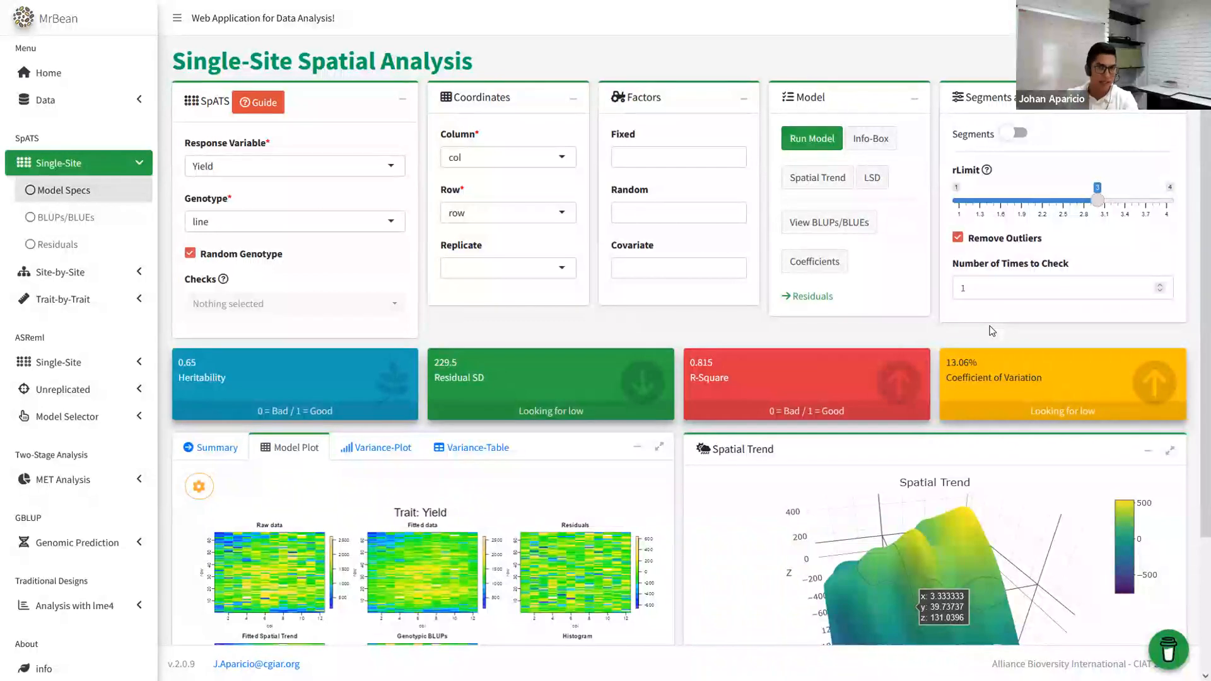
scroll(642, 348, down, 3)
scroll(668, 331, up, 3)
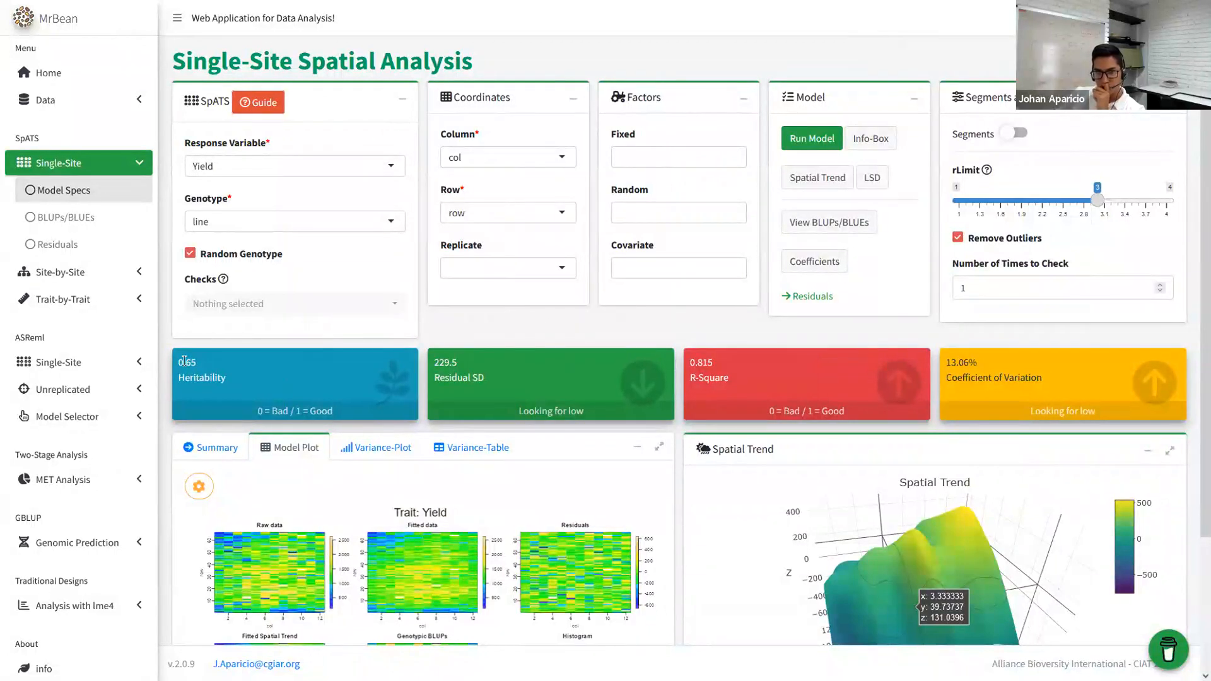
drag(196, 361, 175, 365)
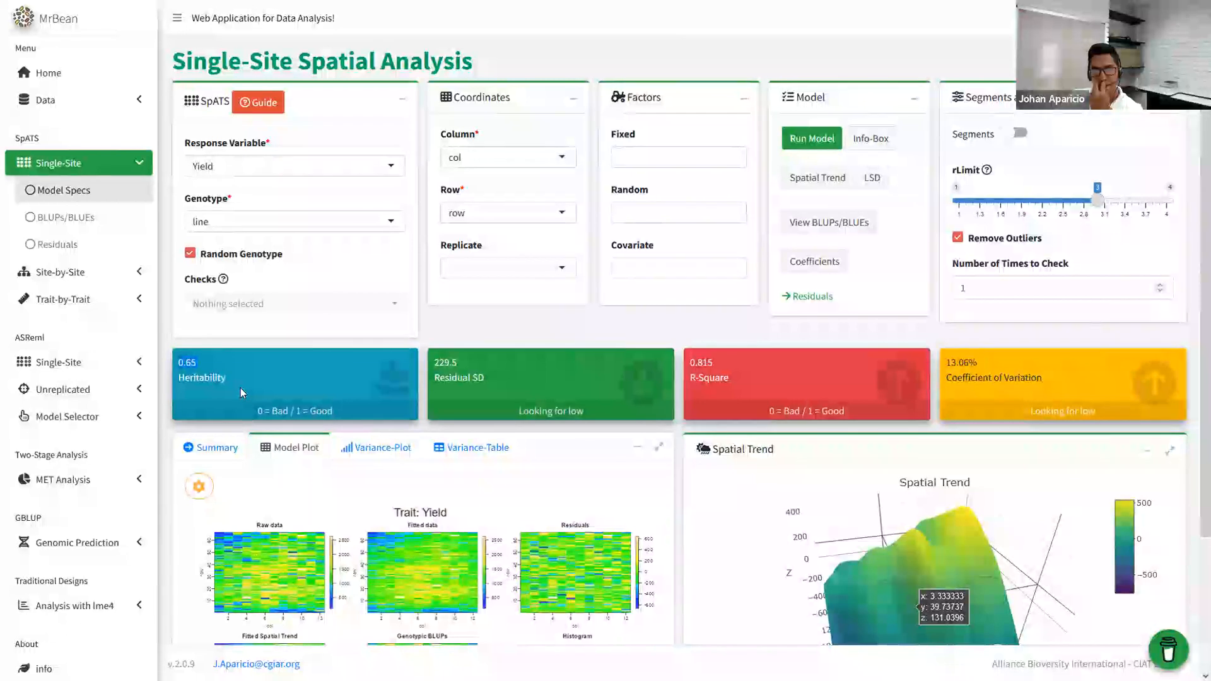
drag(483, 381, 440, 359)
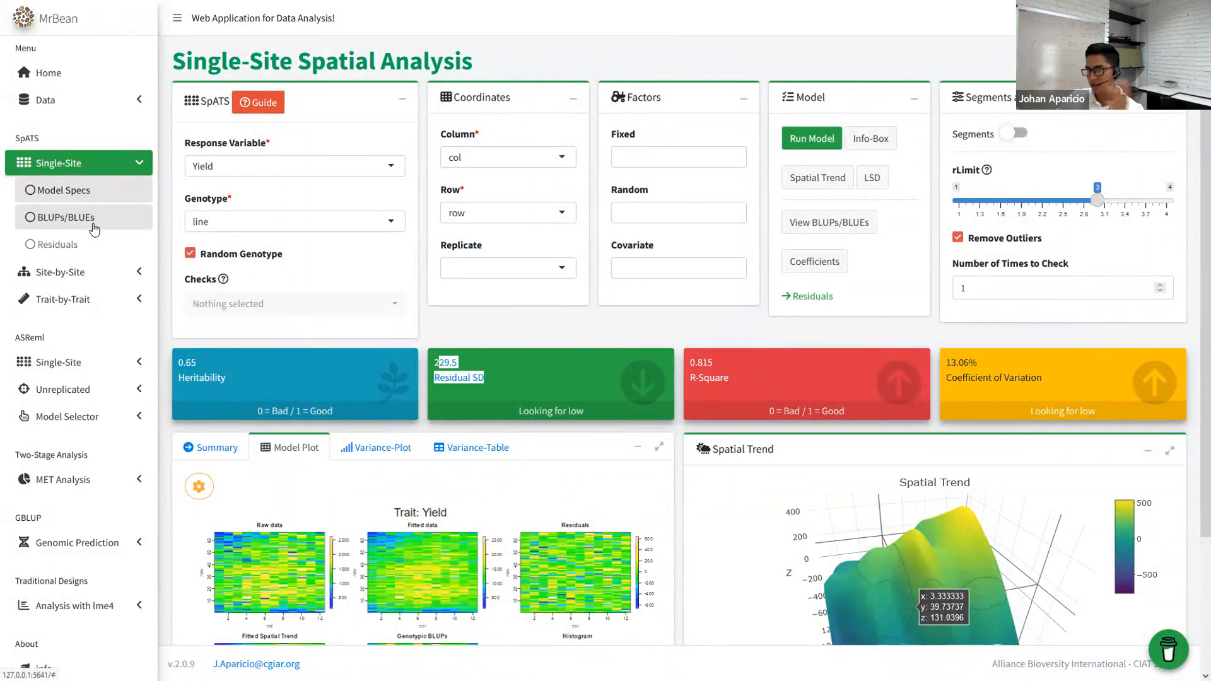
click(555, 327)
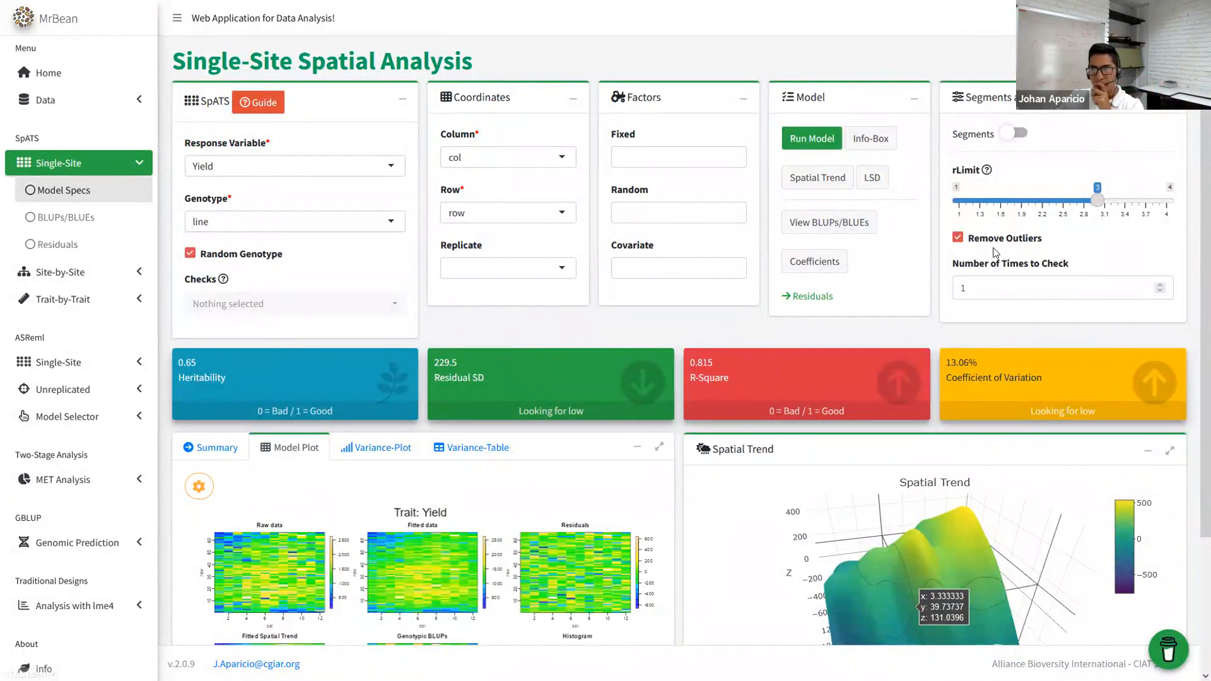
- Untick Remove Outliers and refit the single-site Yield model
click(974, 244)
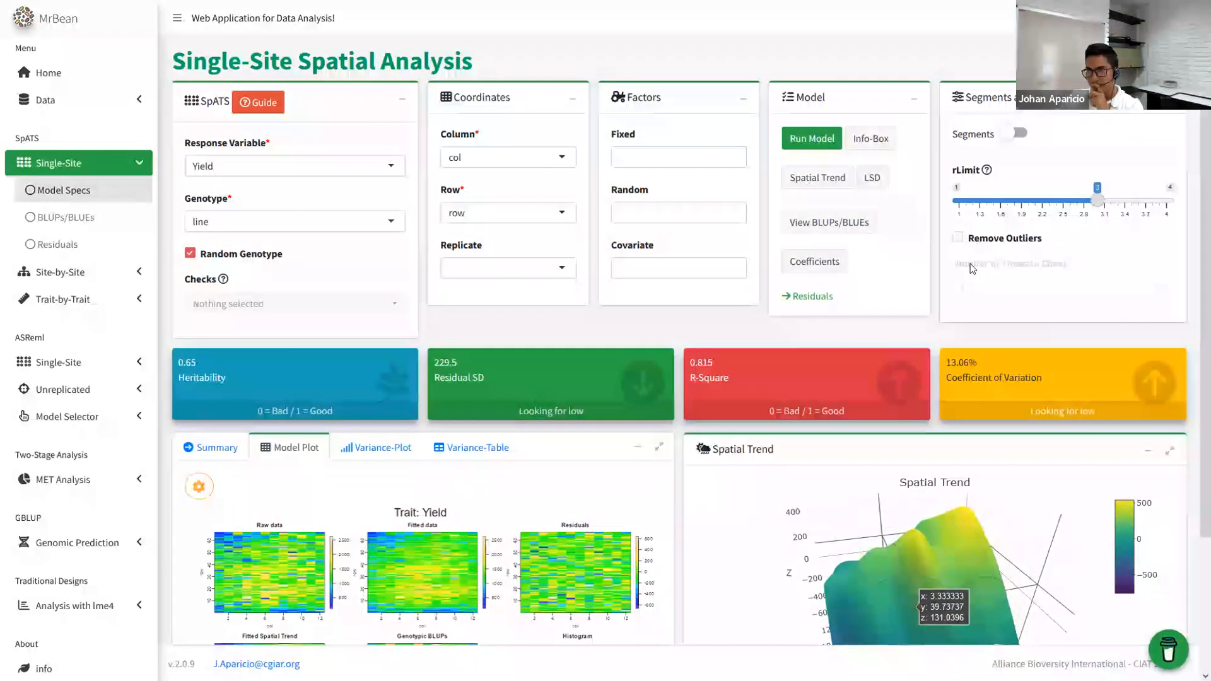
click(804, 140)
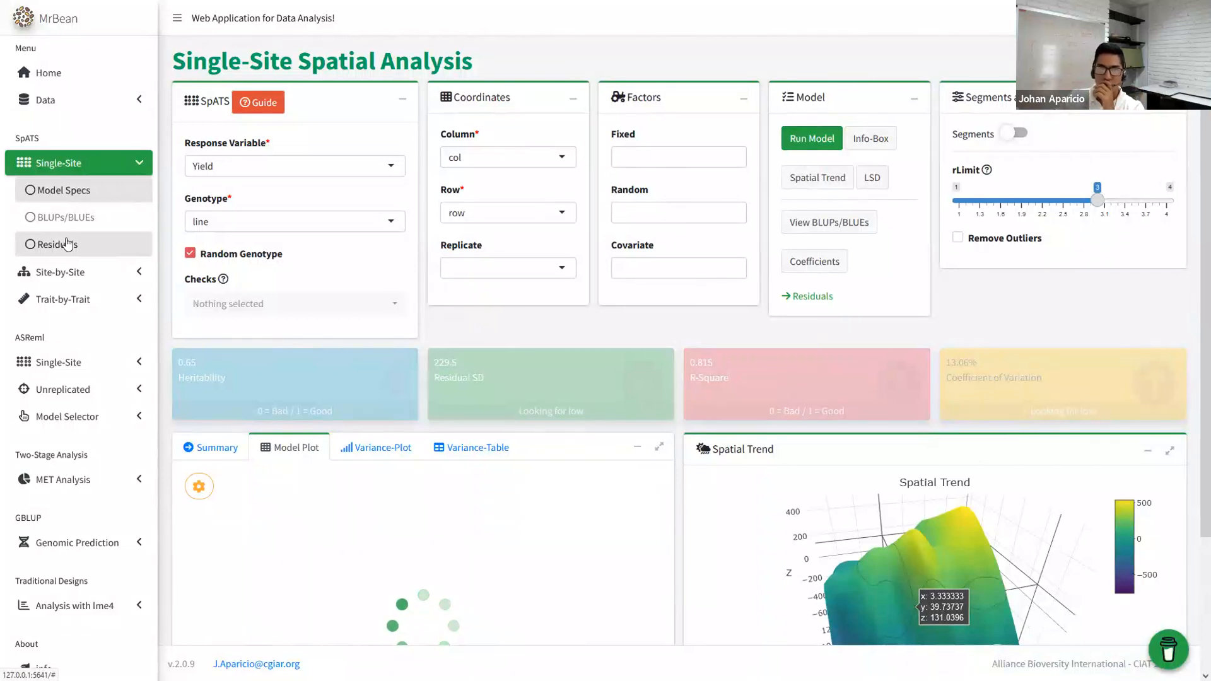
scroll(496, 281, down, 1)
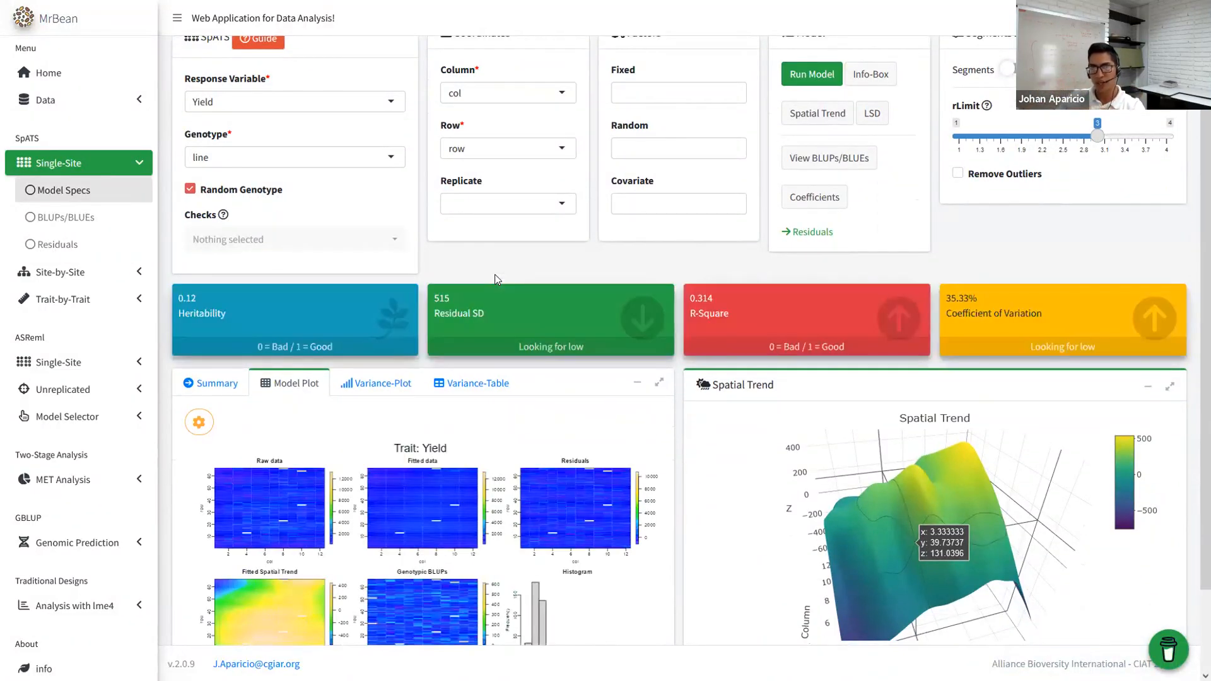
- Review the residual diagnostics and the Potential Outliers table, leaving all flagged plots unmarked
click(72, 247)
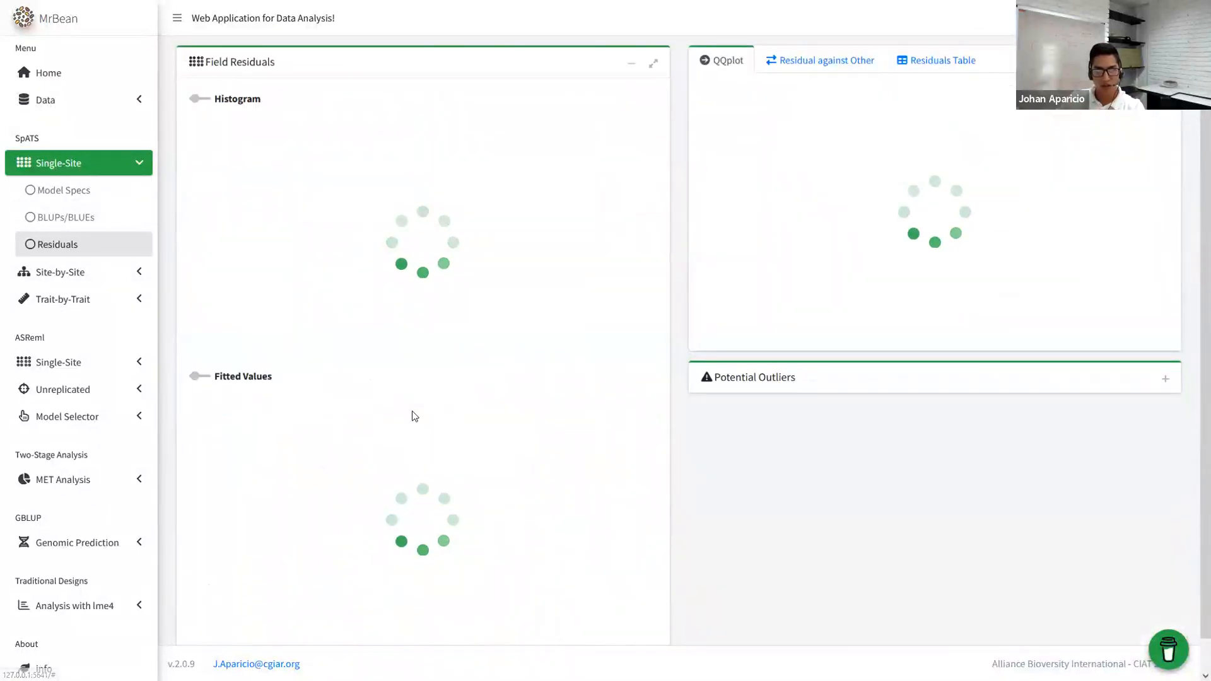
scroll(426, 453, down, 1)
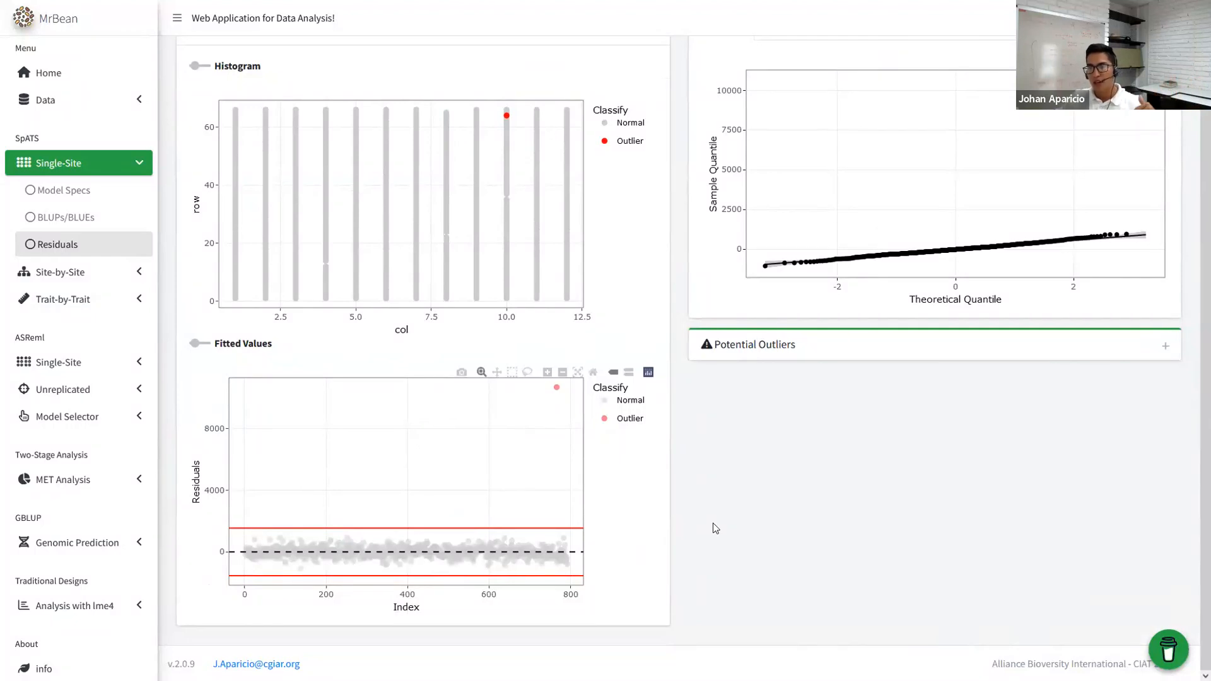
mouse_move(557, 387)
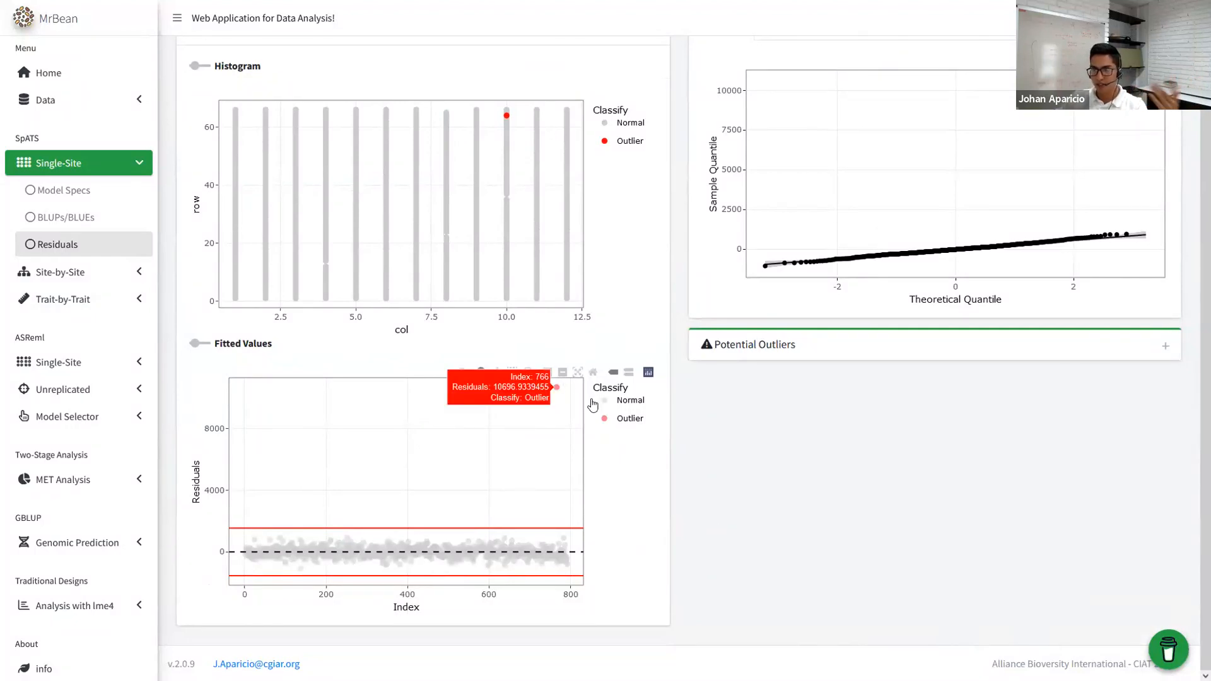
scroll(585, 489, up, 1)
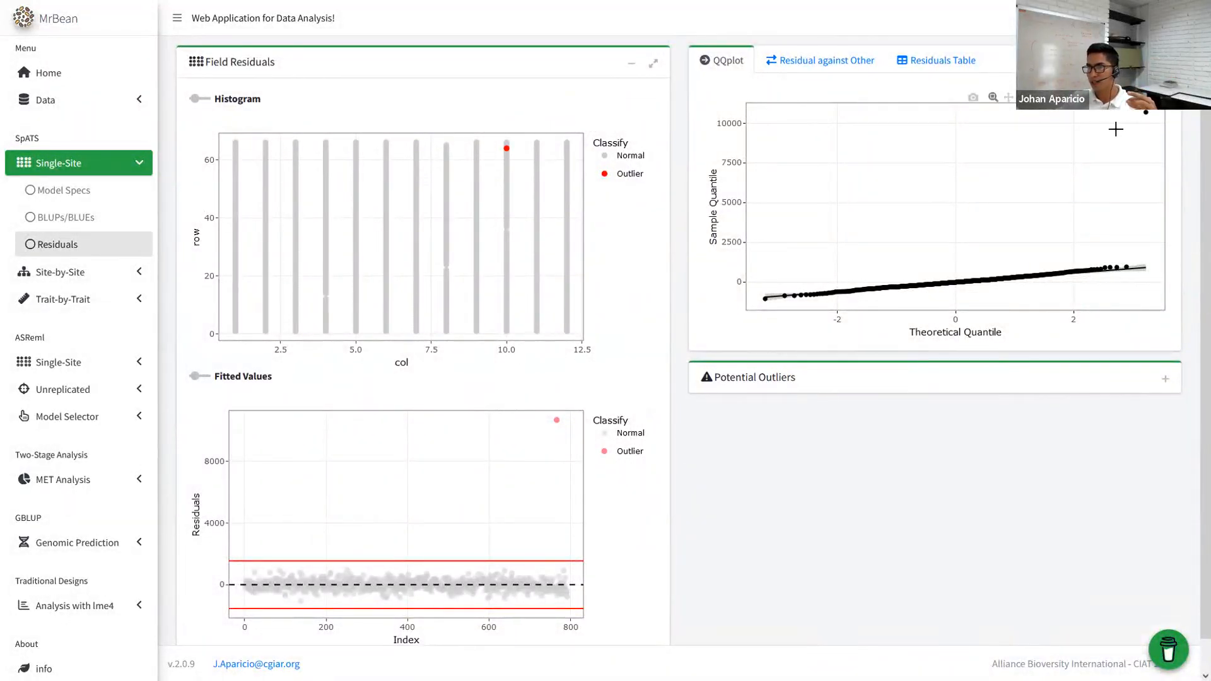
click(1165, 379)
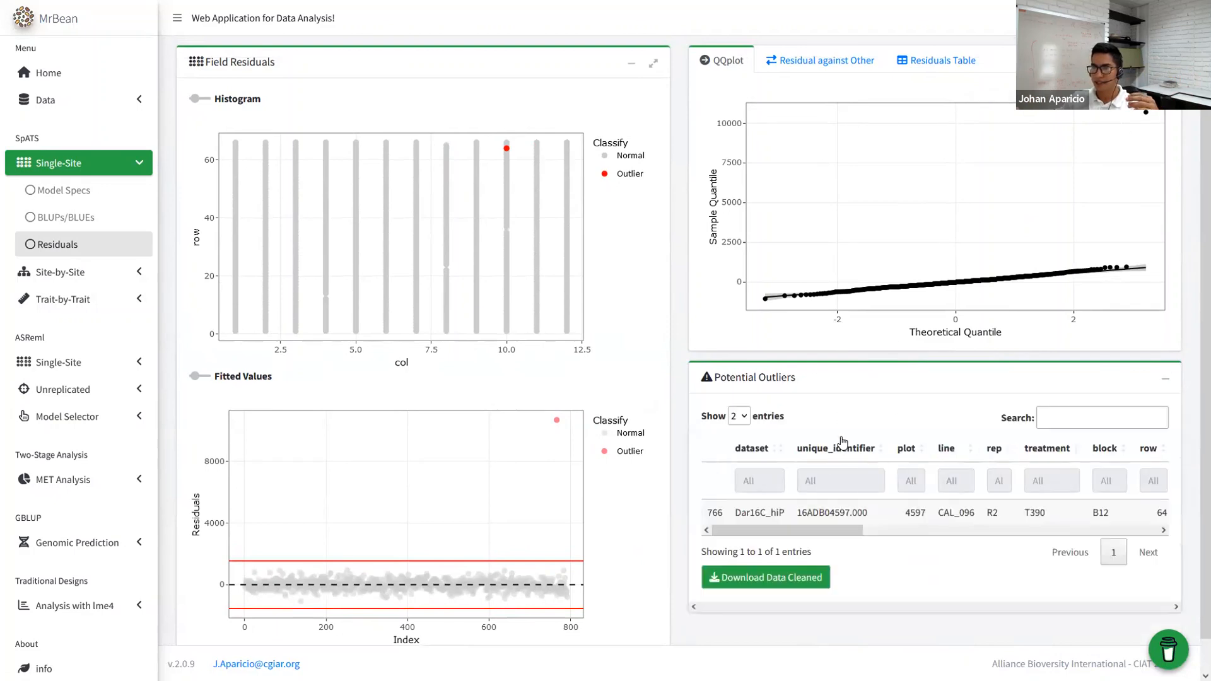
scroll(782, 486, down, 1)
drag(782, 497, 1079, 498)
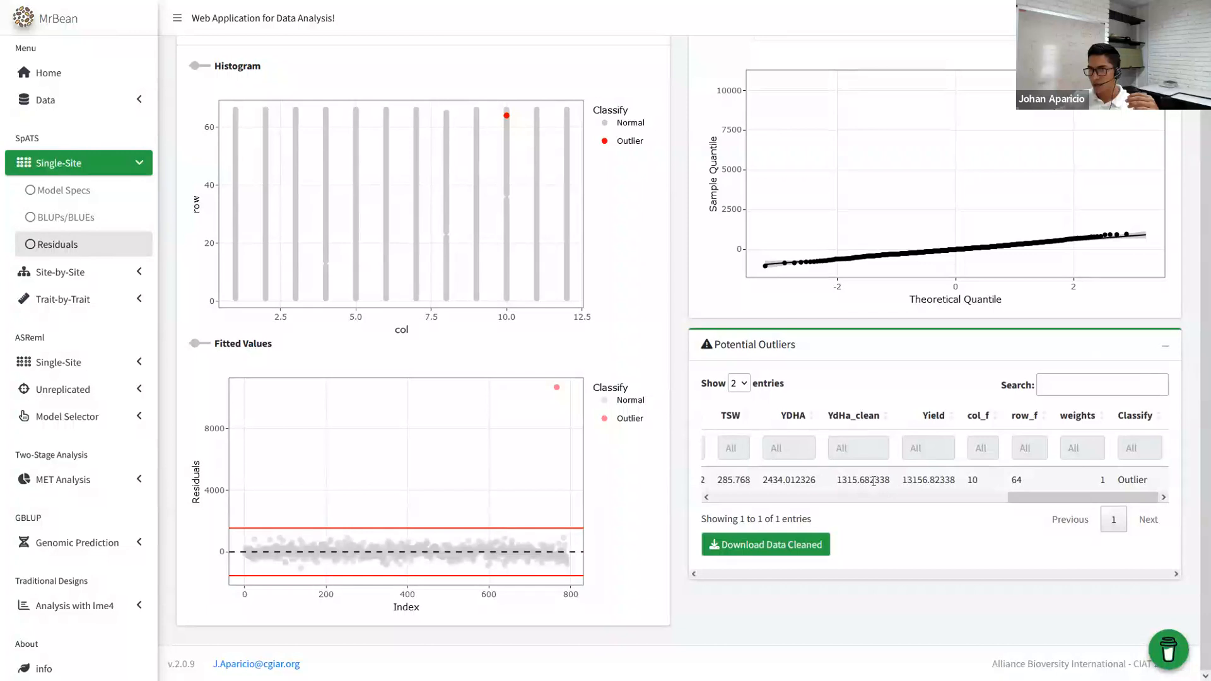
click(903, 483)
click(949, 484)
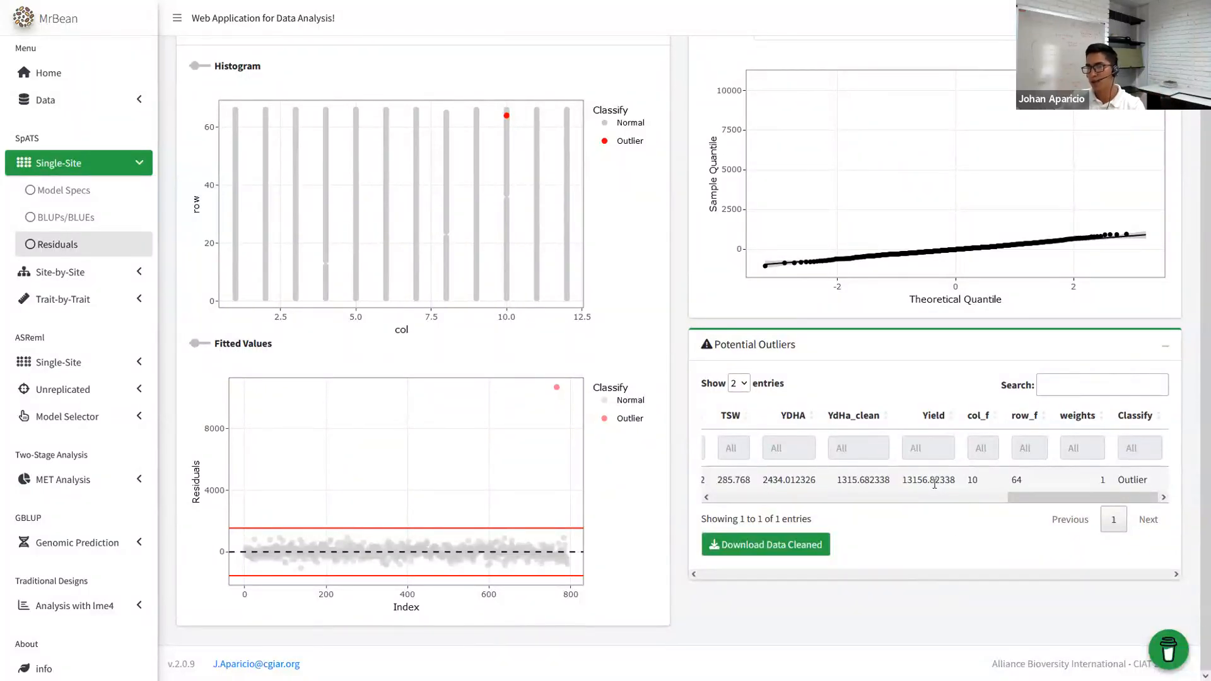
click(839, 478)
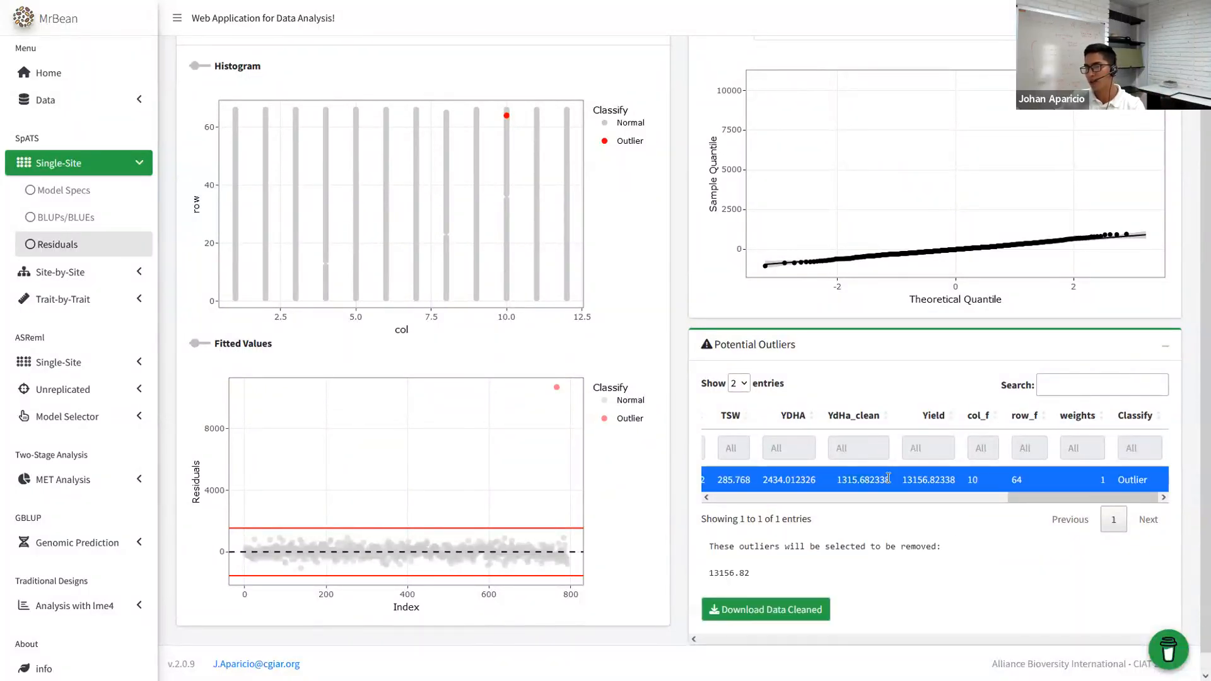
click(910, 478)
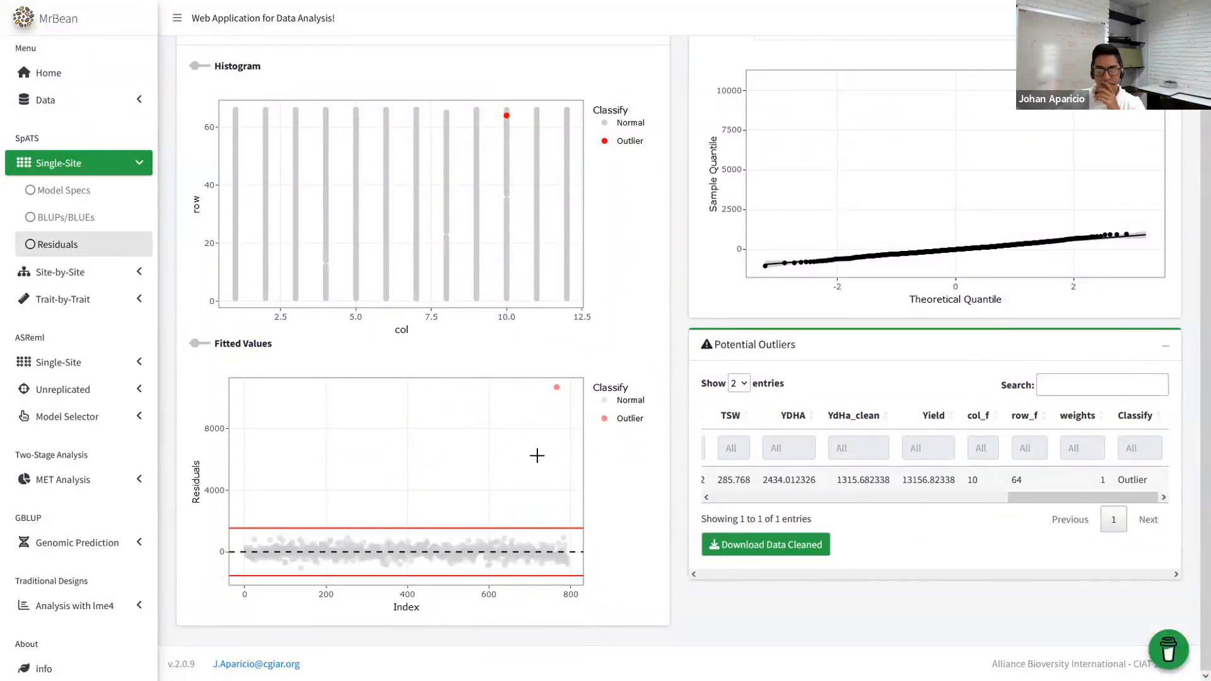
- Open the BLUPs/BLUEs predictions page
scroll(154, 274, up, 1)
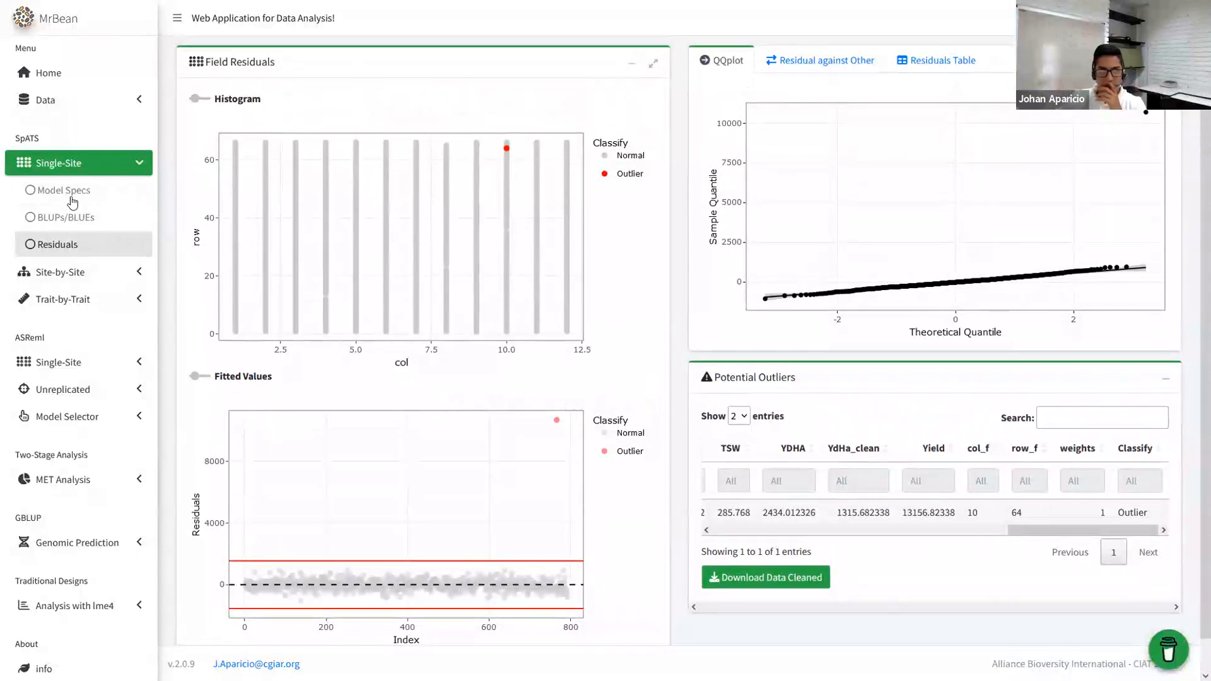
click(70, 195)
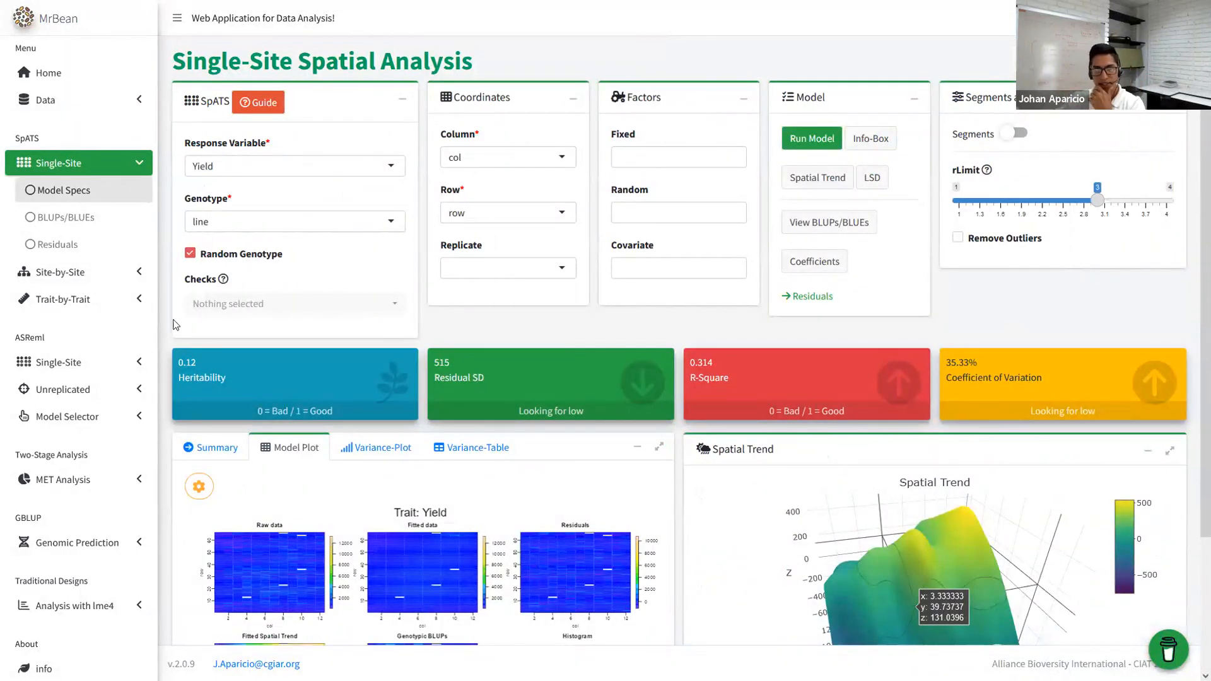
click(70, 217)
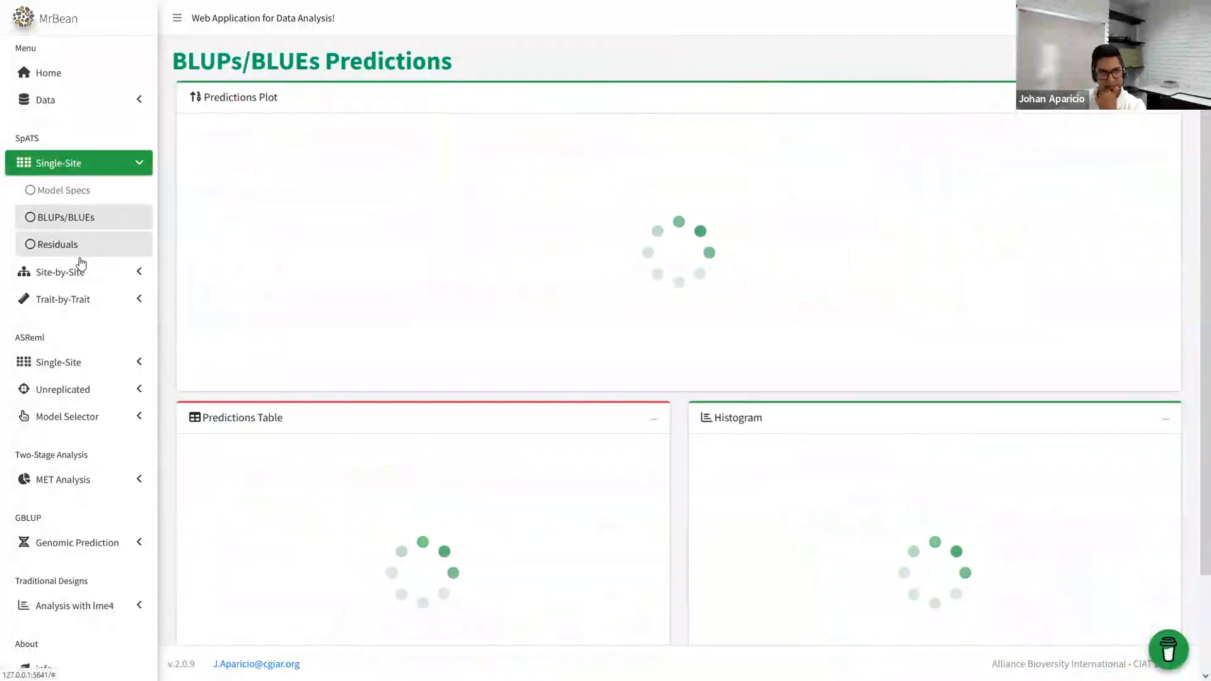
- Add DF, DPM and SW100 as response variables in the Trait-by-Trait model specifications
click(76, 165)
click(87, 189)
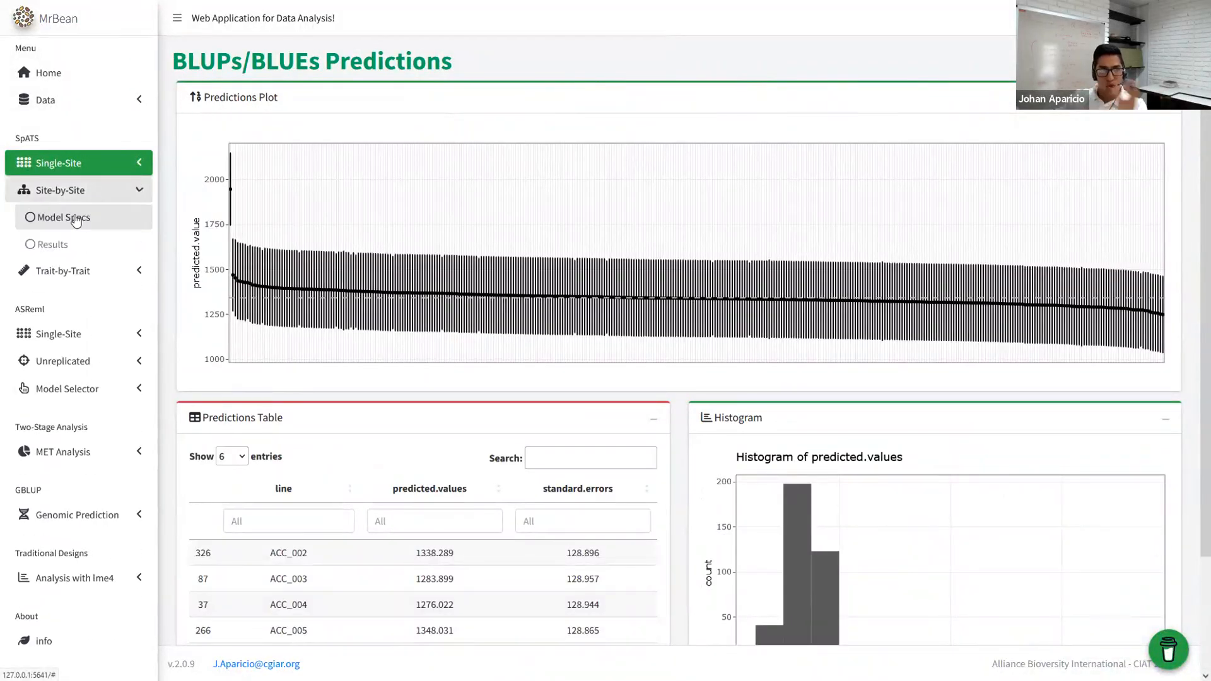
click(87, 252)
click(63, 248)
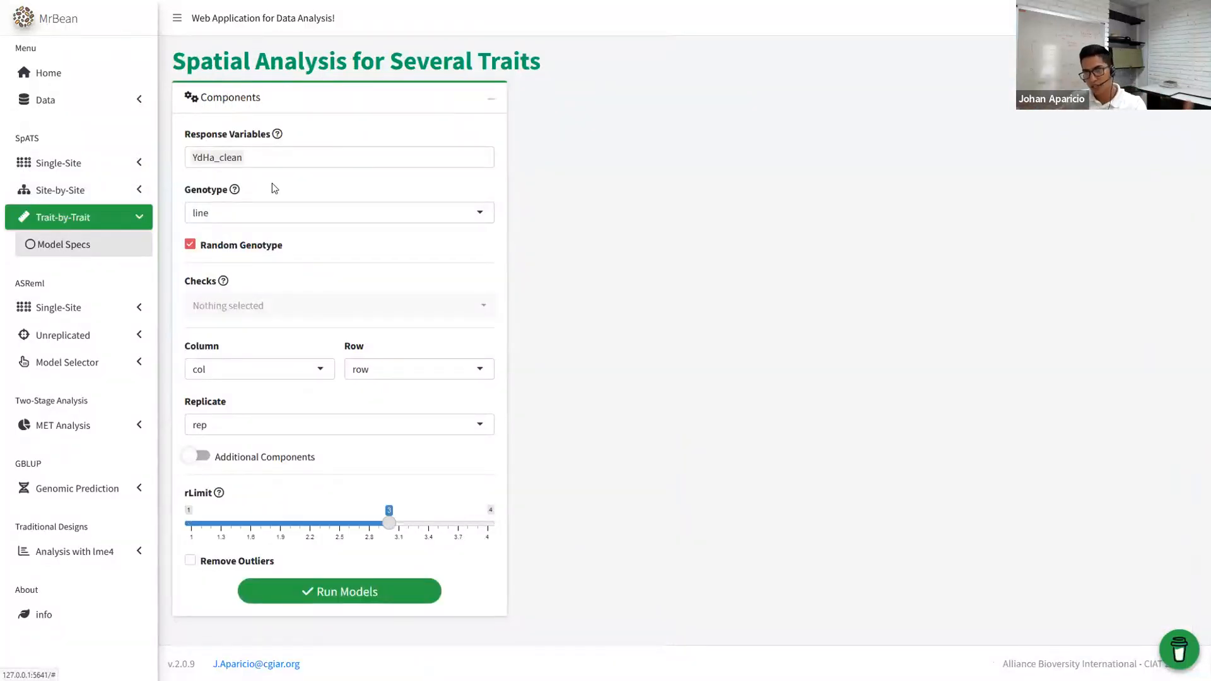
click(298, 159)
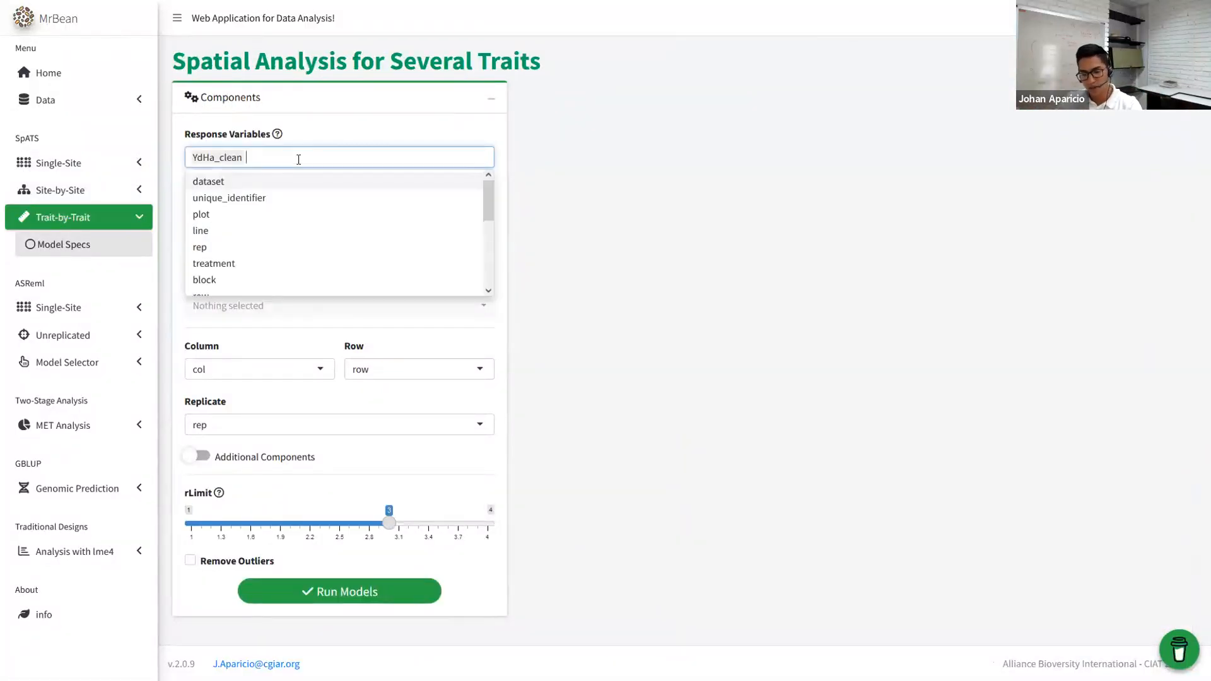
text(df)
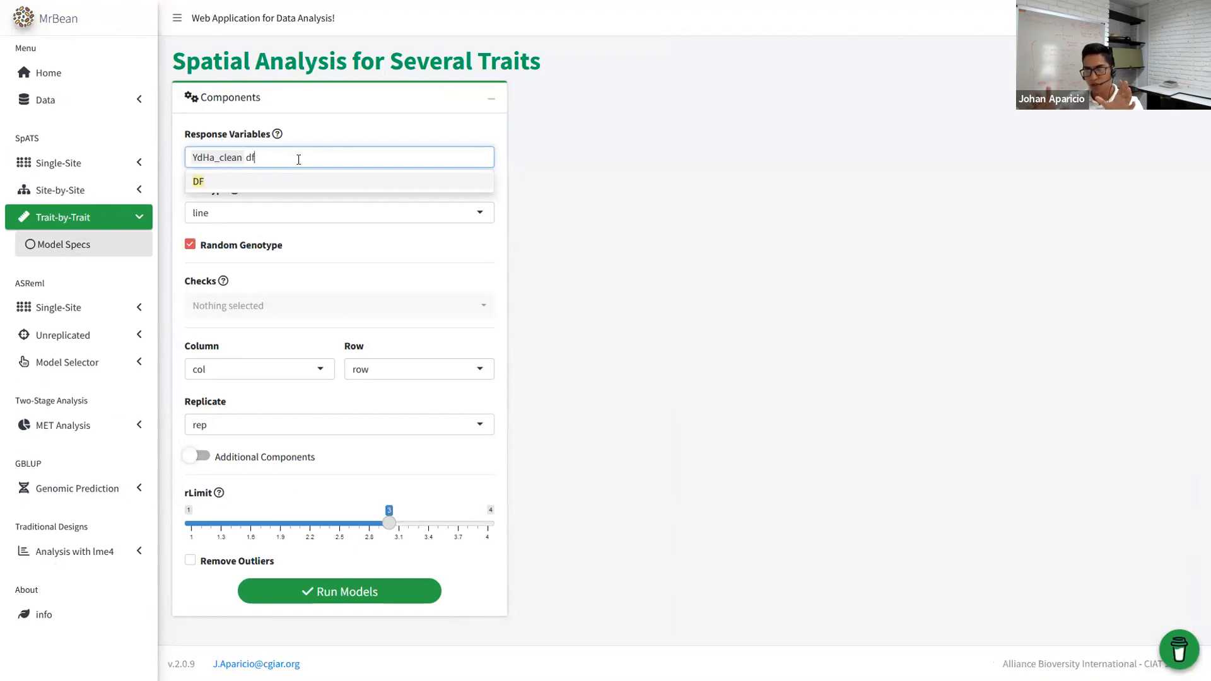
click(233, 181)
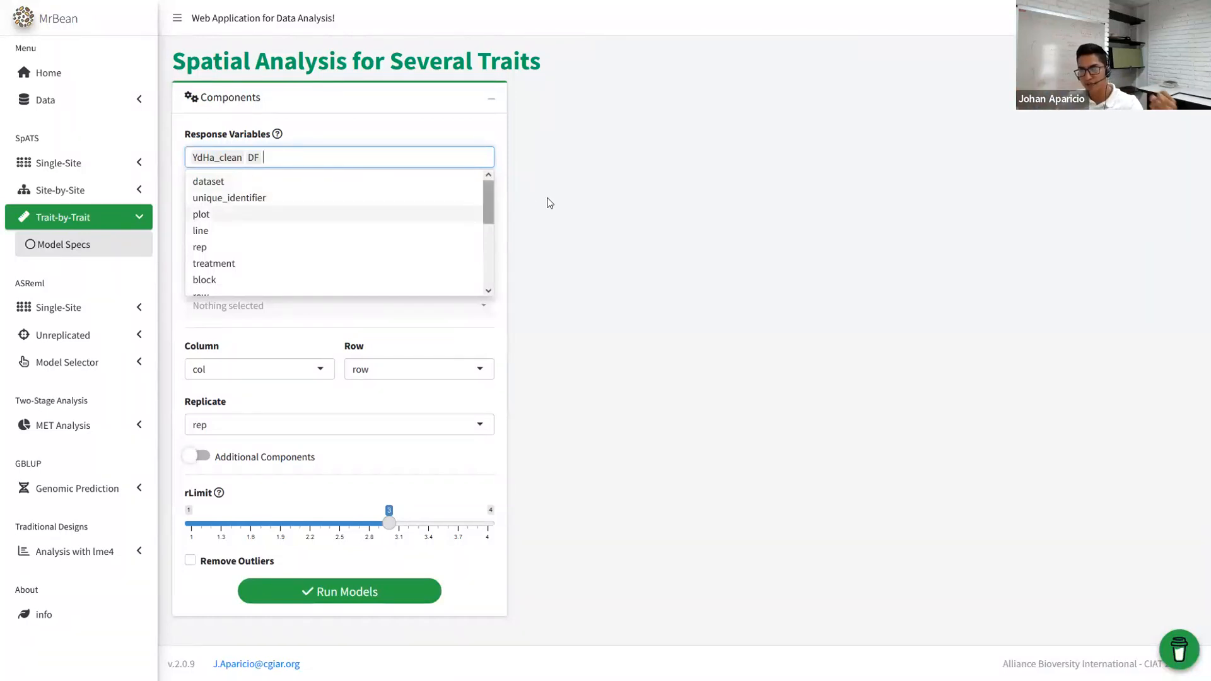
scroll(228, 207, down, 3)
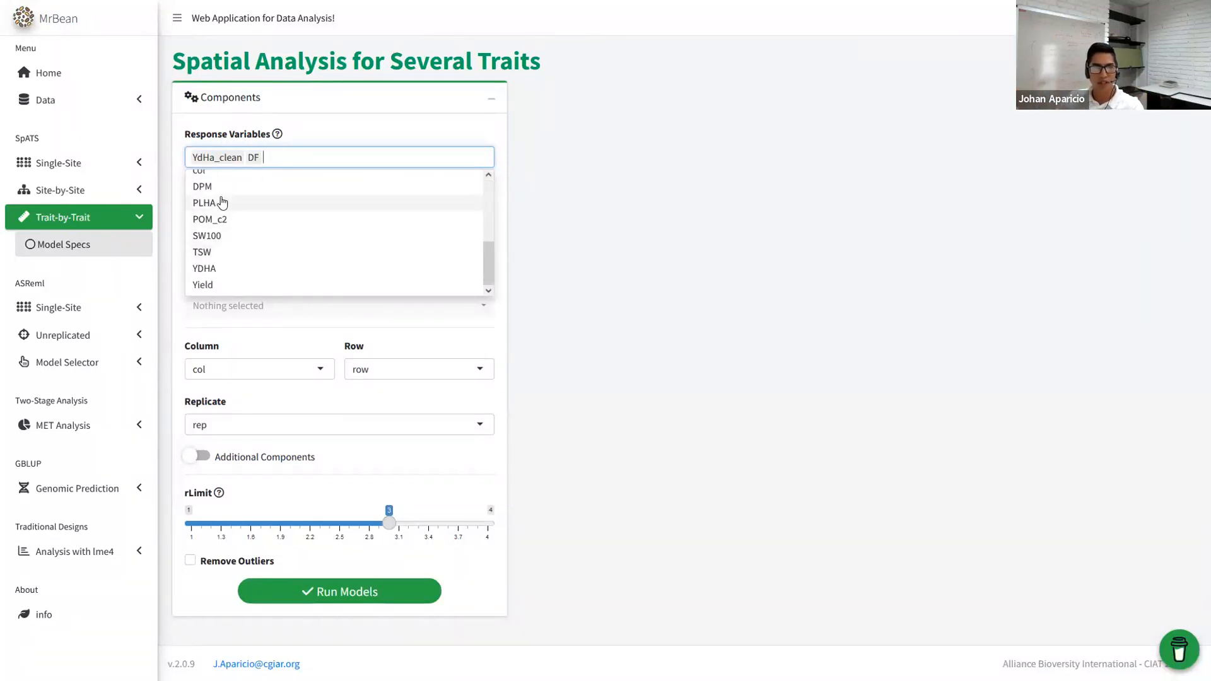
click(213, 187)
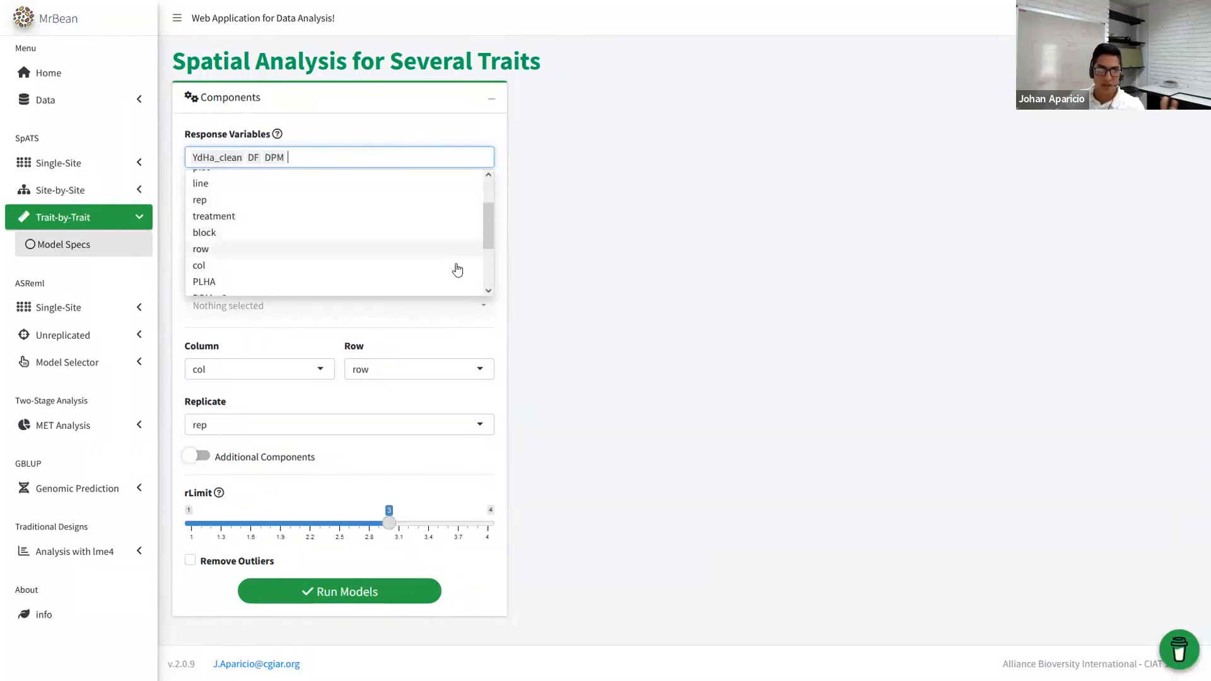
scroll(315, 246, down, 2)
click(216, 237)
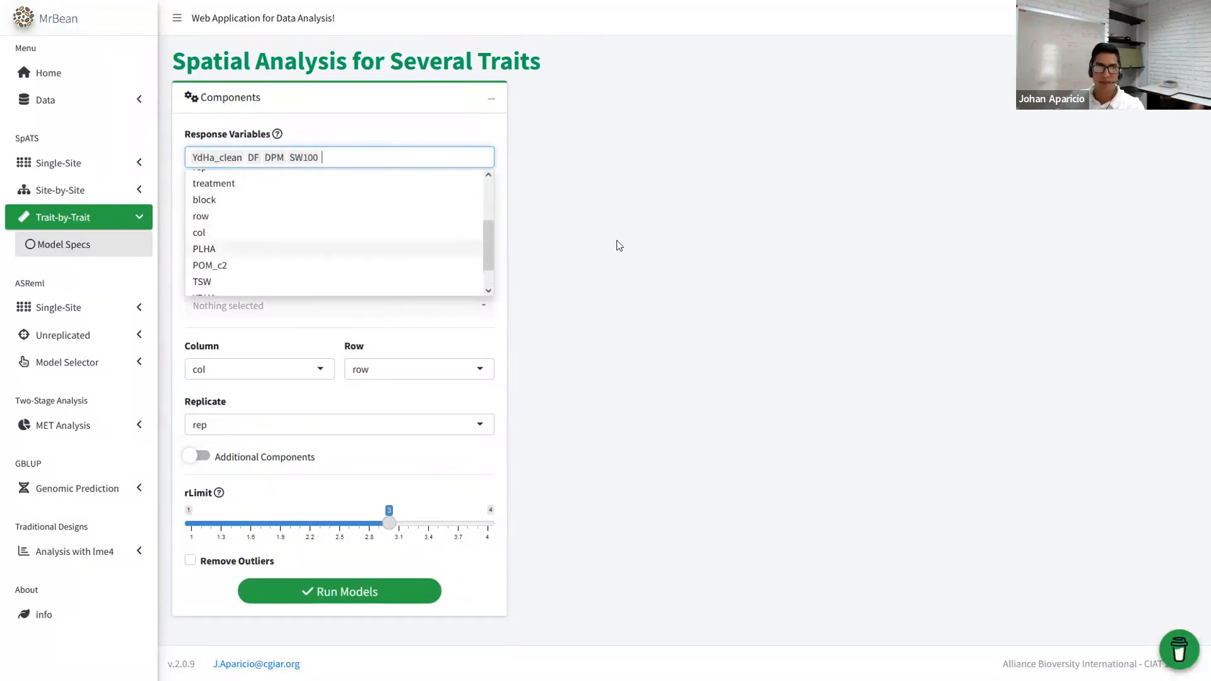
click(658, 302)
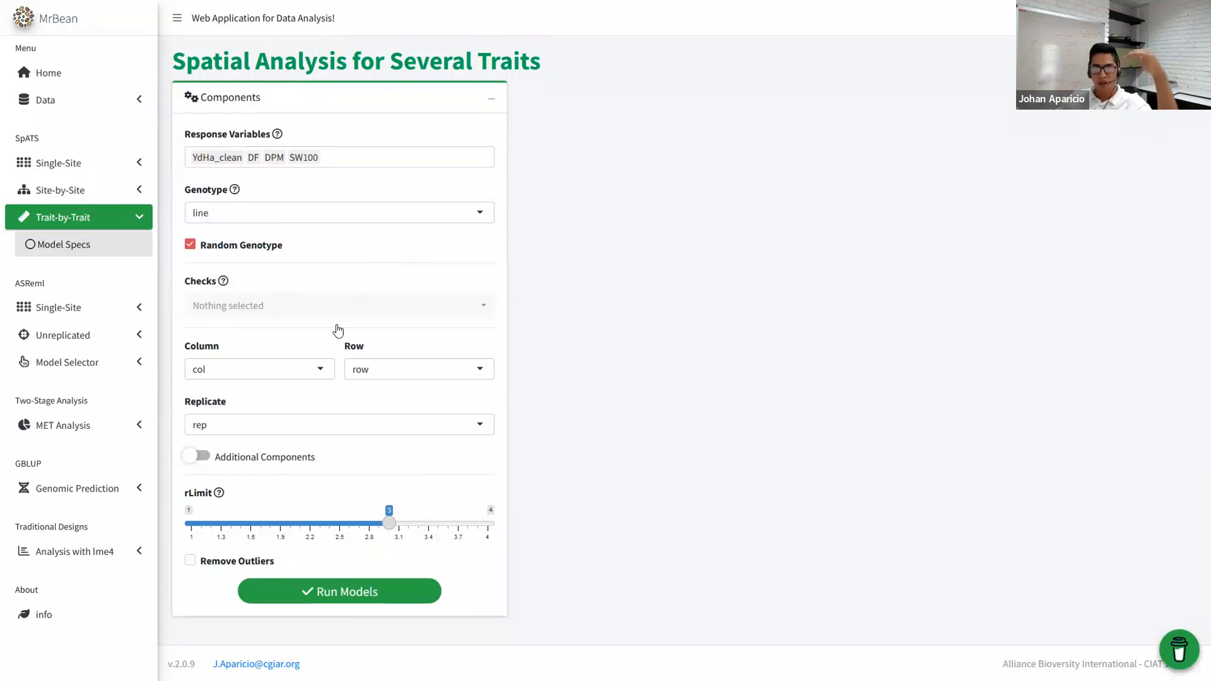
- Clear the rep replicate factor, leaving Replicate empty
click(285, 423)
key(BackSpace)
click(667, 391)
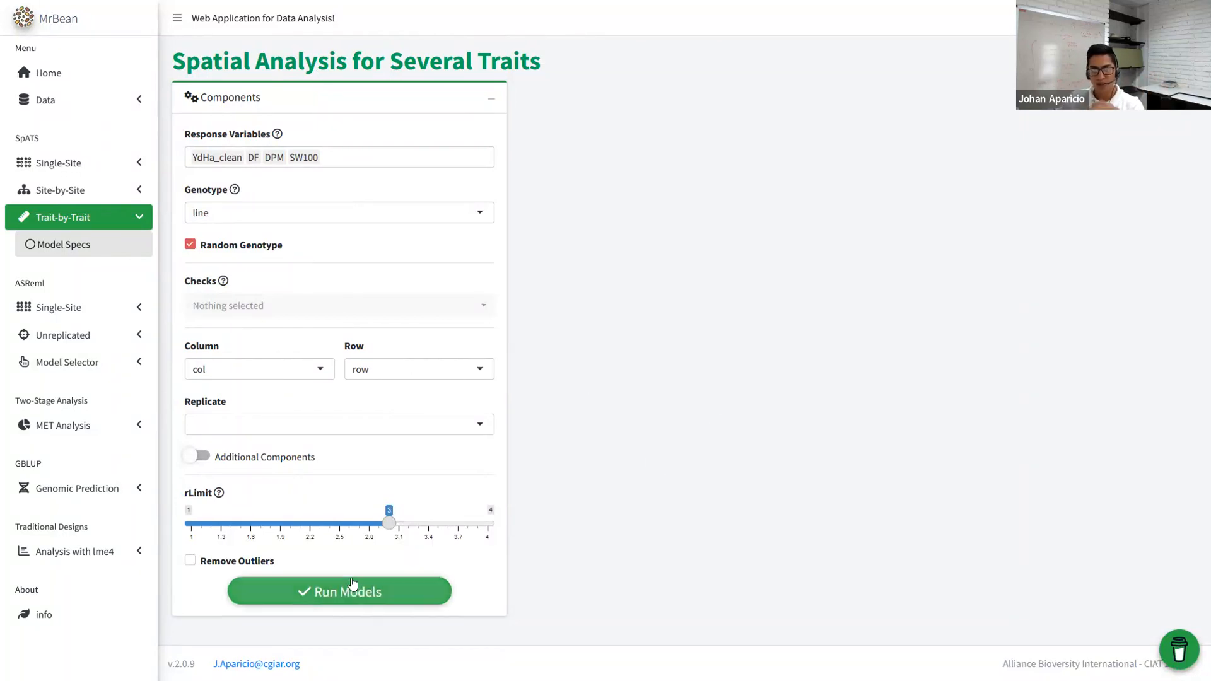
- Fit spatial models for all four traits and view the DF and DPM results
click(395, 590)
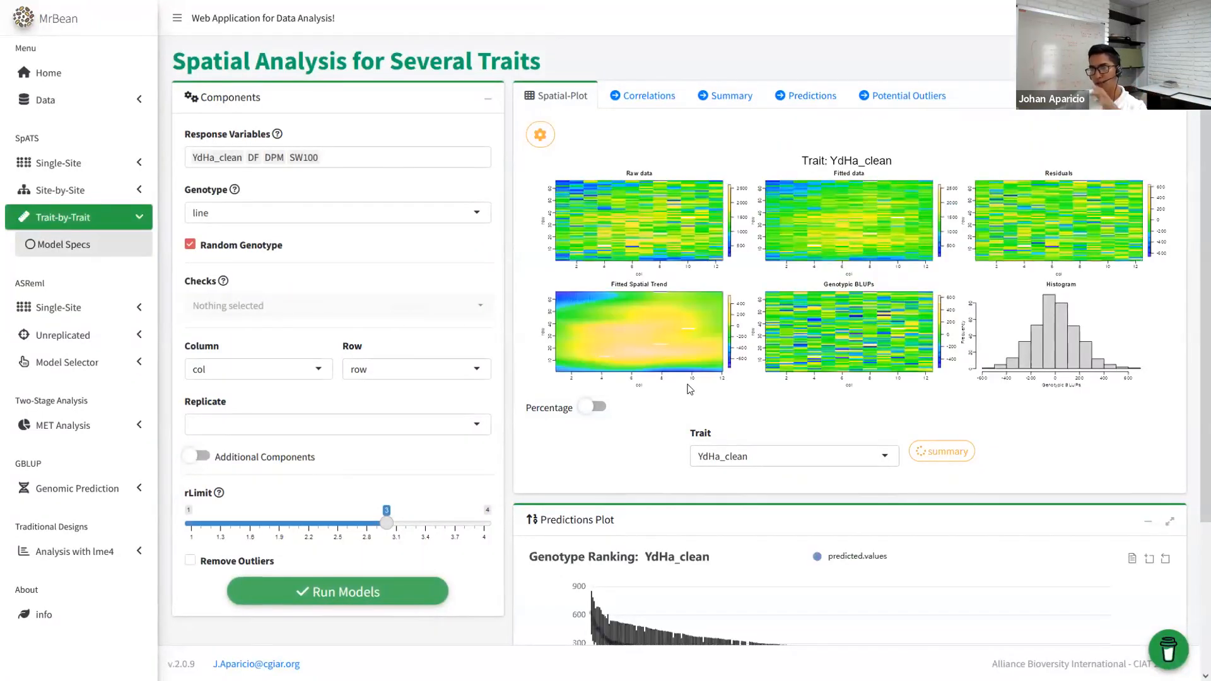
click(762, 463)
click(725, 501)
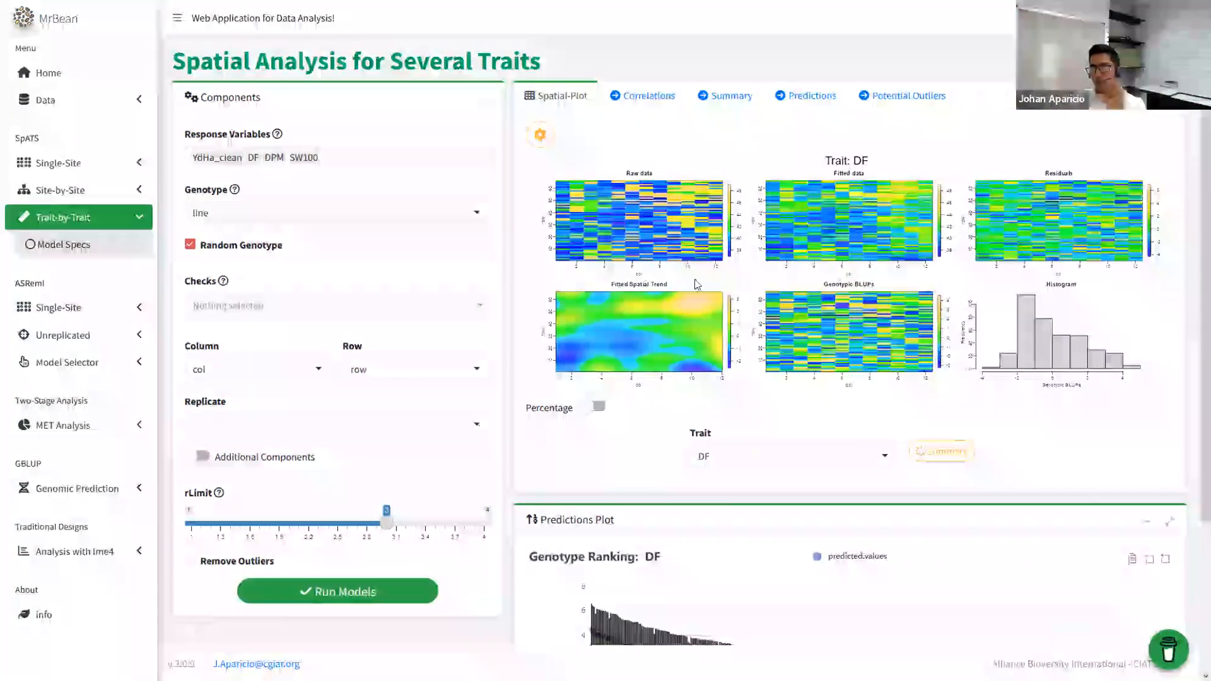
click(736, 455)
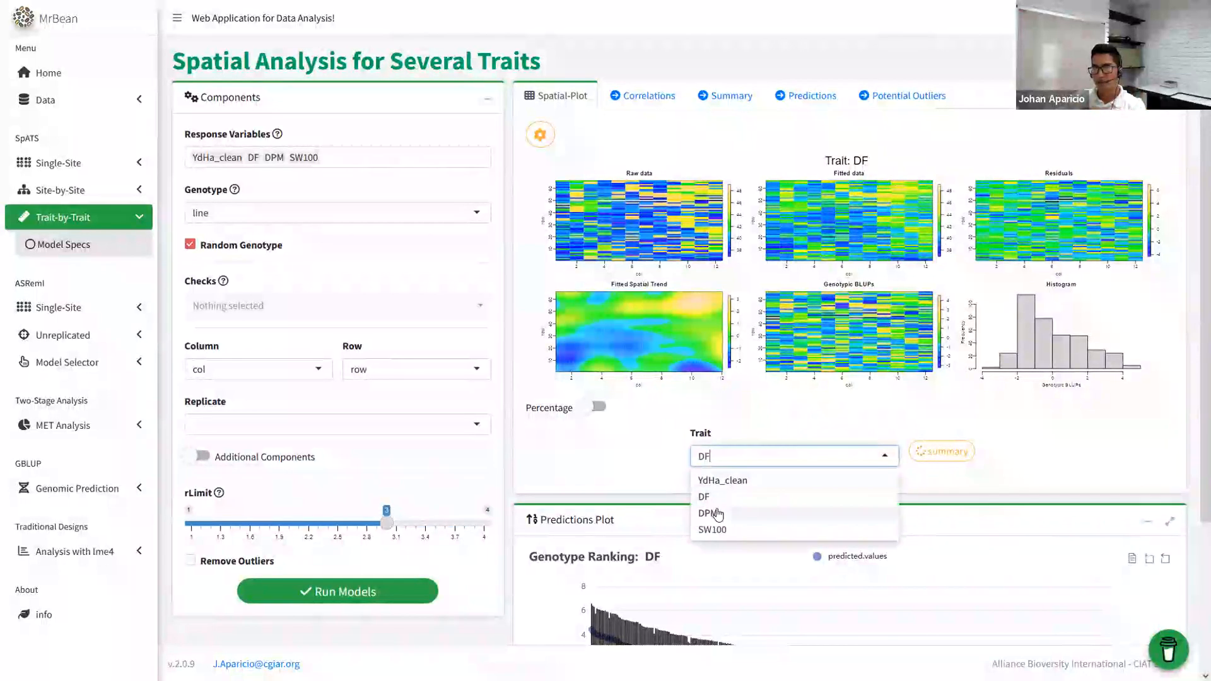
click(716, 508)
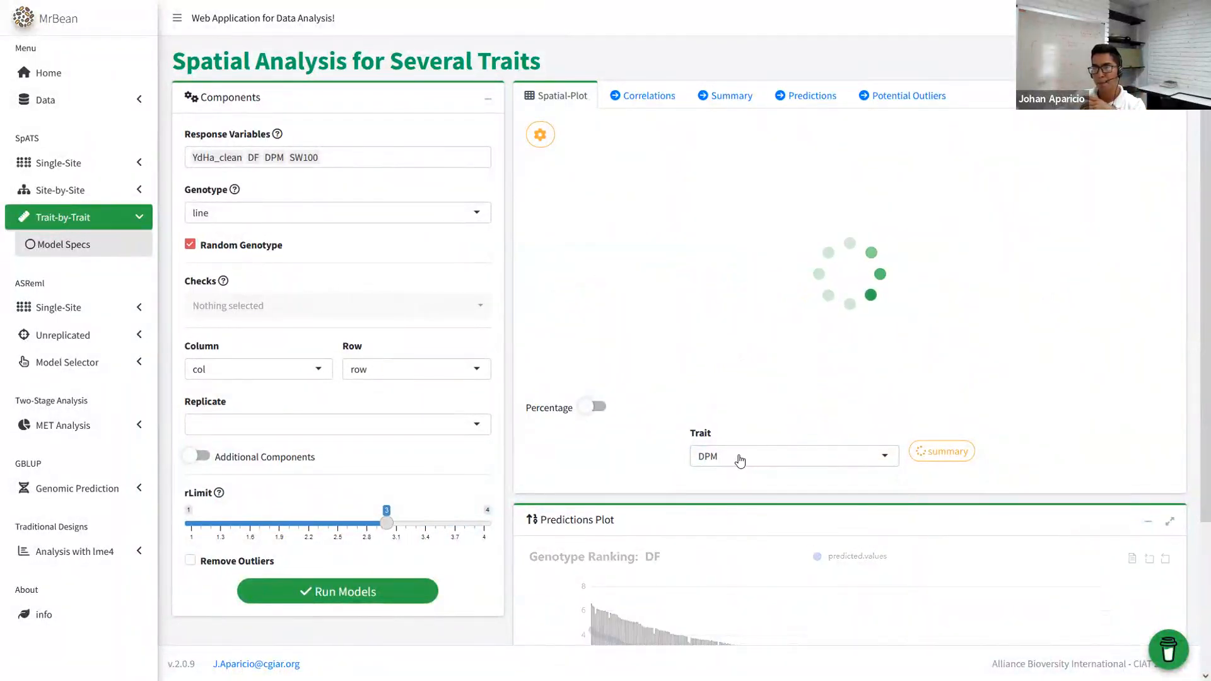
- Show YdHa_clean spatial plots with the spatial trend in percent and open the download options
click(735, 458)
click(738, 528)
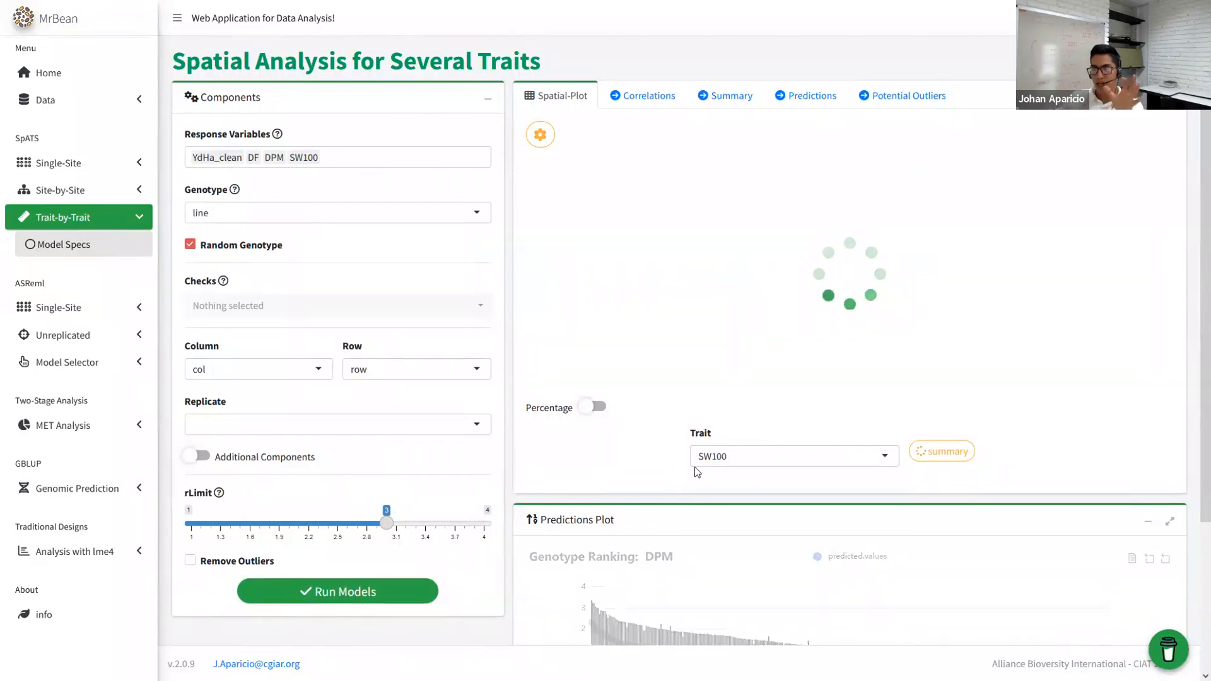
click(597, 405)
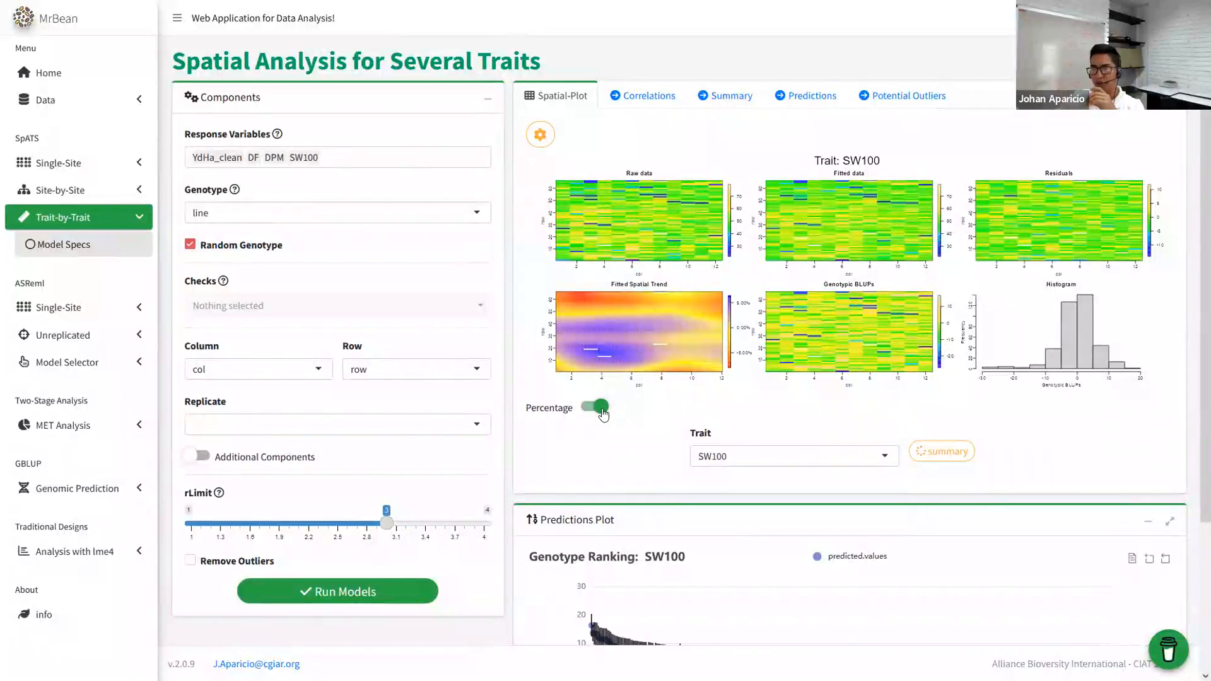
click(752, 455)
click(720, 475)
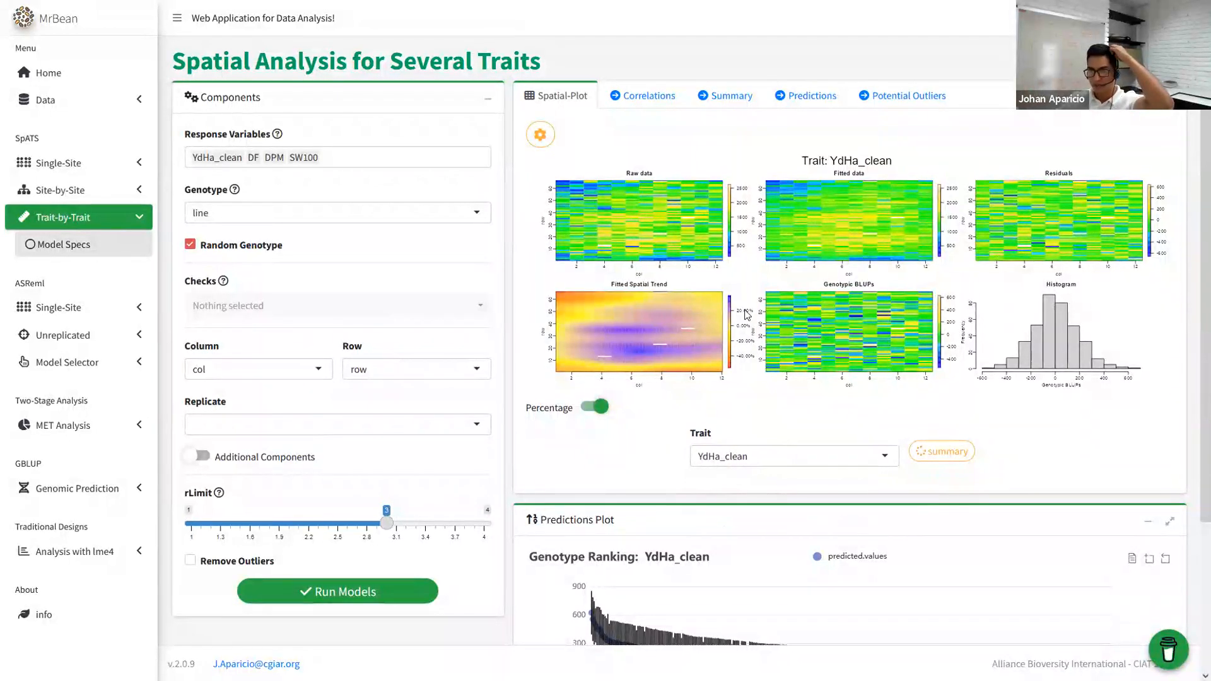
click(540, 139)
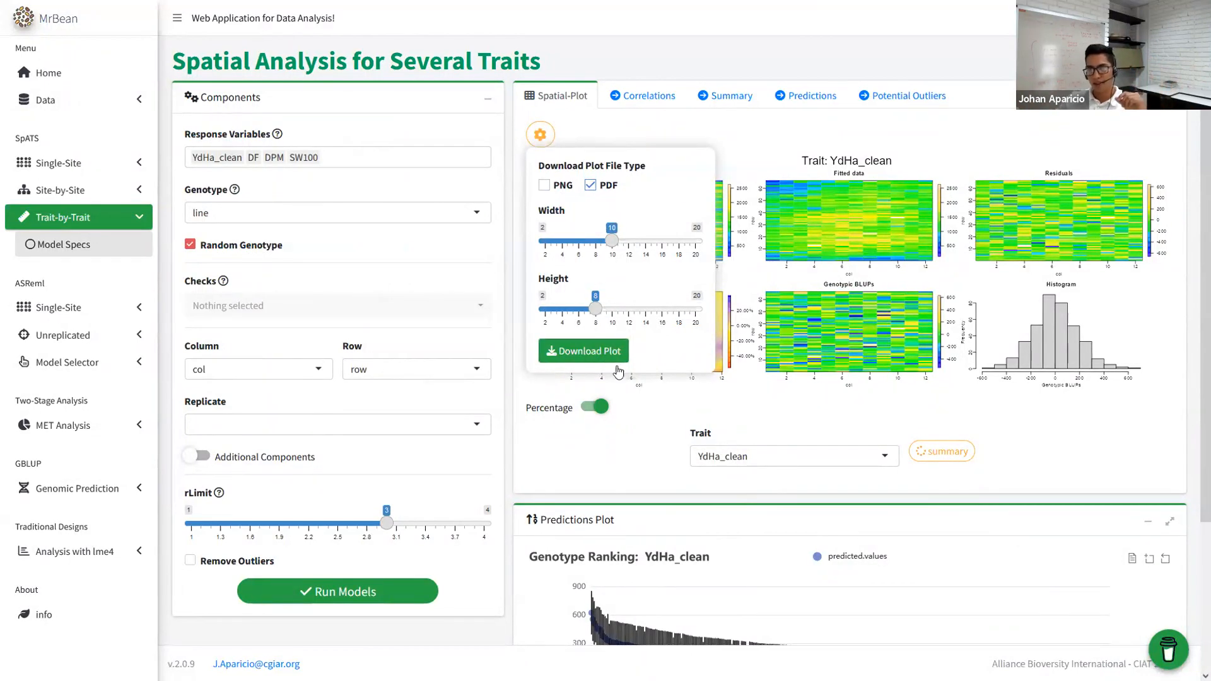
- Close the download options and inspect the correlation matrix of the four traits
click(711, 380)
click(639, 97)
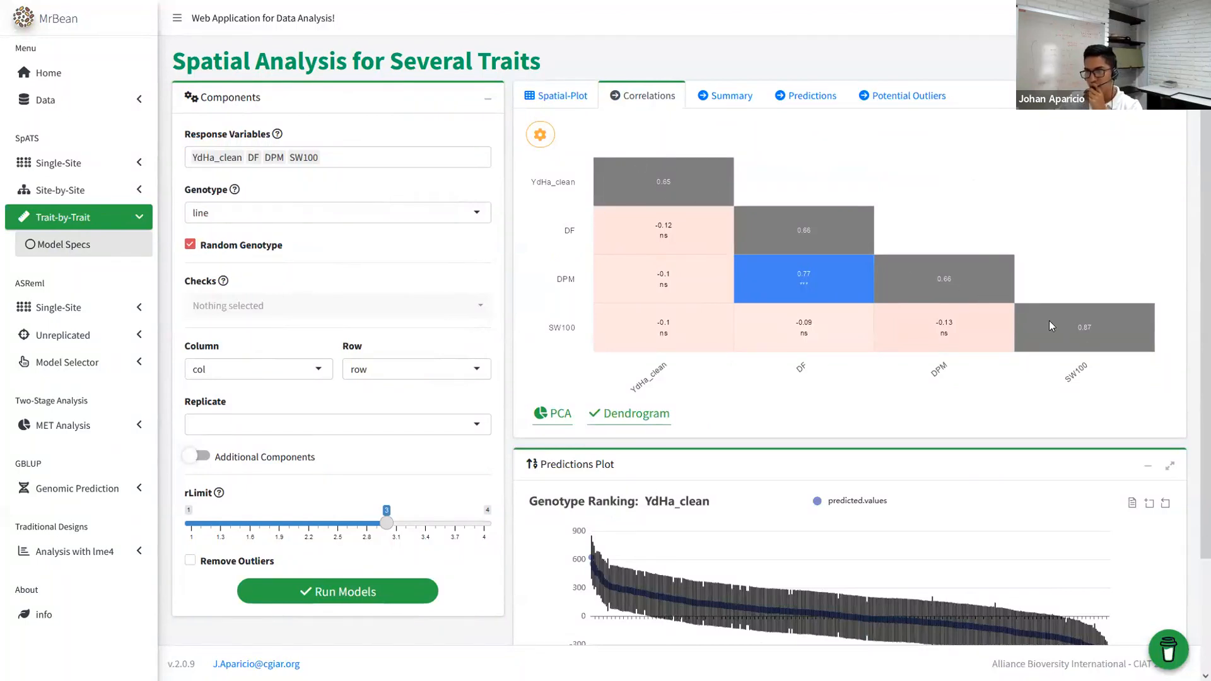
scroll(731, 390, down, 2)
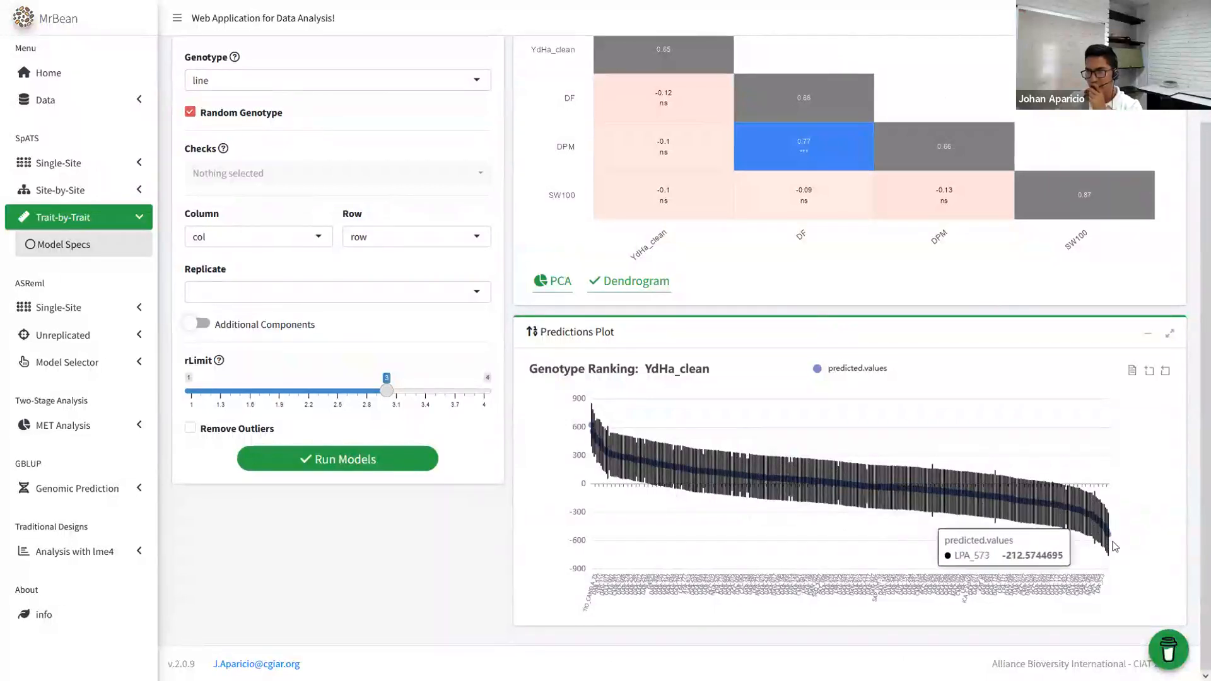
scroll(788, 498, up, 2)
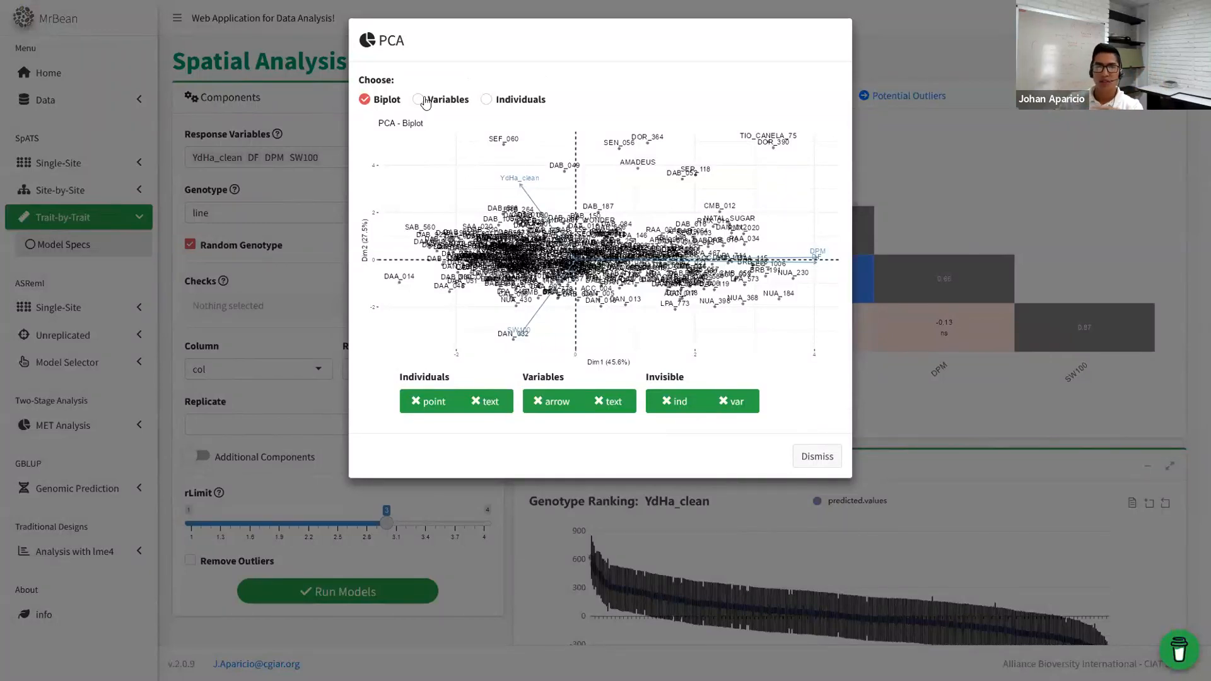
- Switch between the PCA variables, individuals and biplot views, then dismiss the PCA window
click(419, 100)
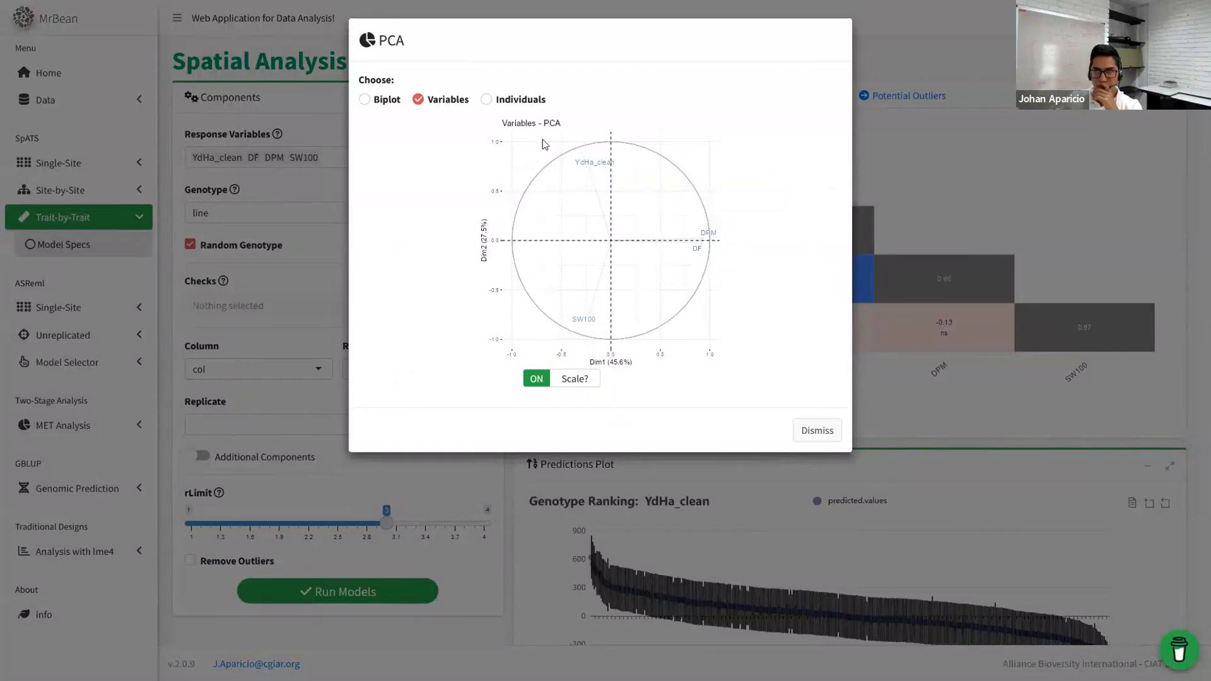
click(486, 100)
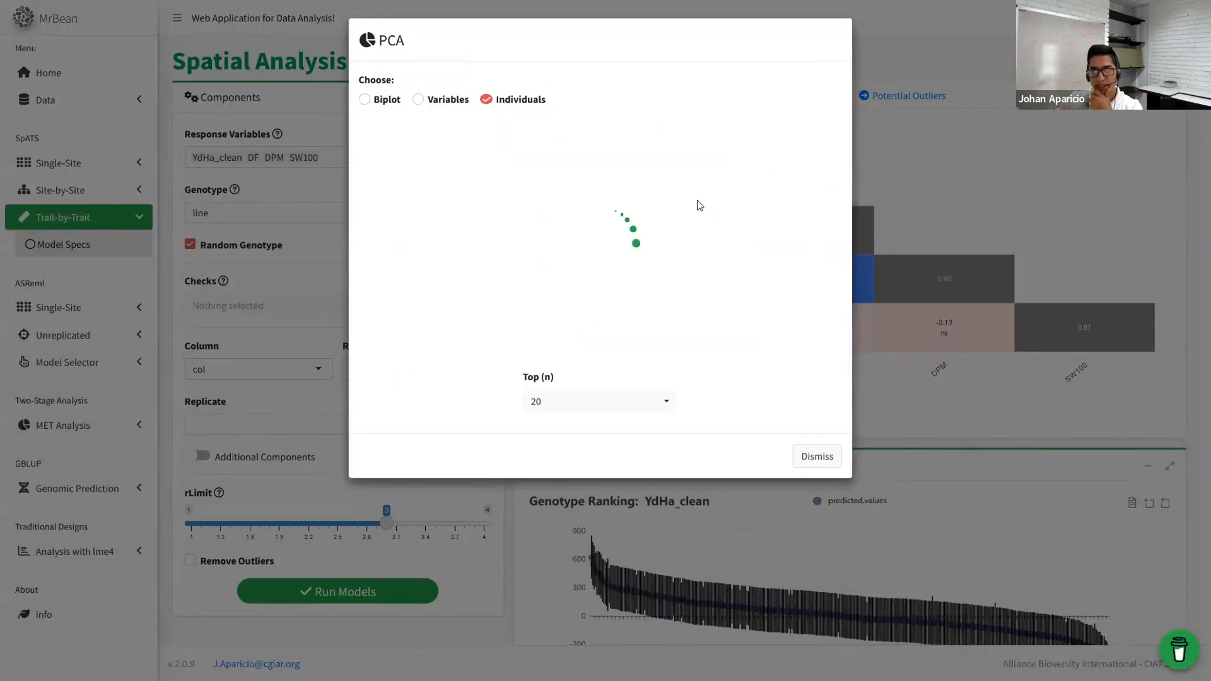
click(442, 102)
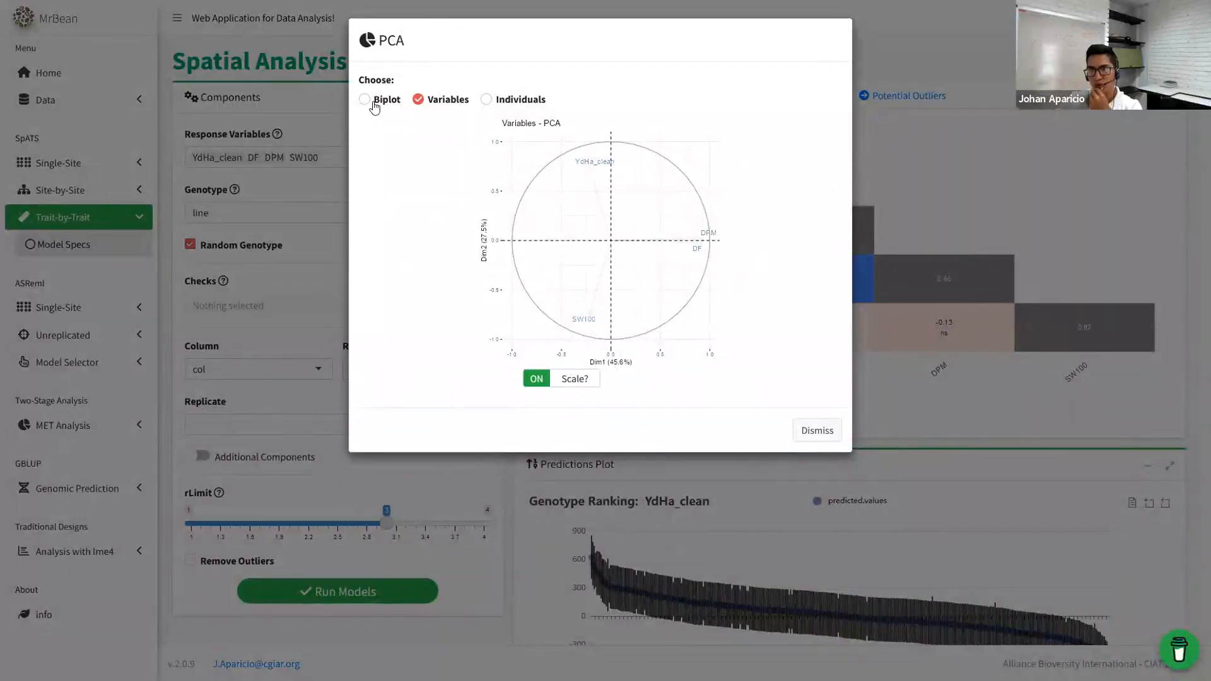
click(372, 102)
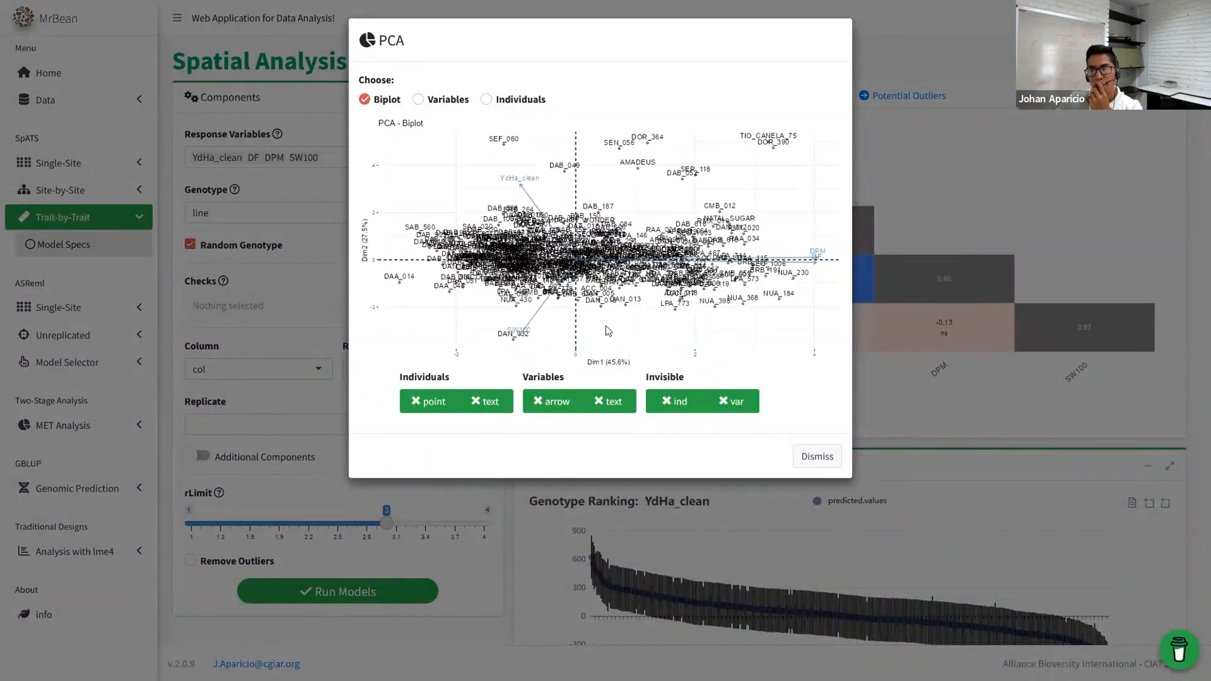
click(817, 456)
- Open the trait clustering dendrogram and its download menu, then dismiss it
click(684, 423)
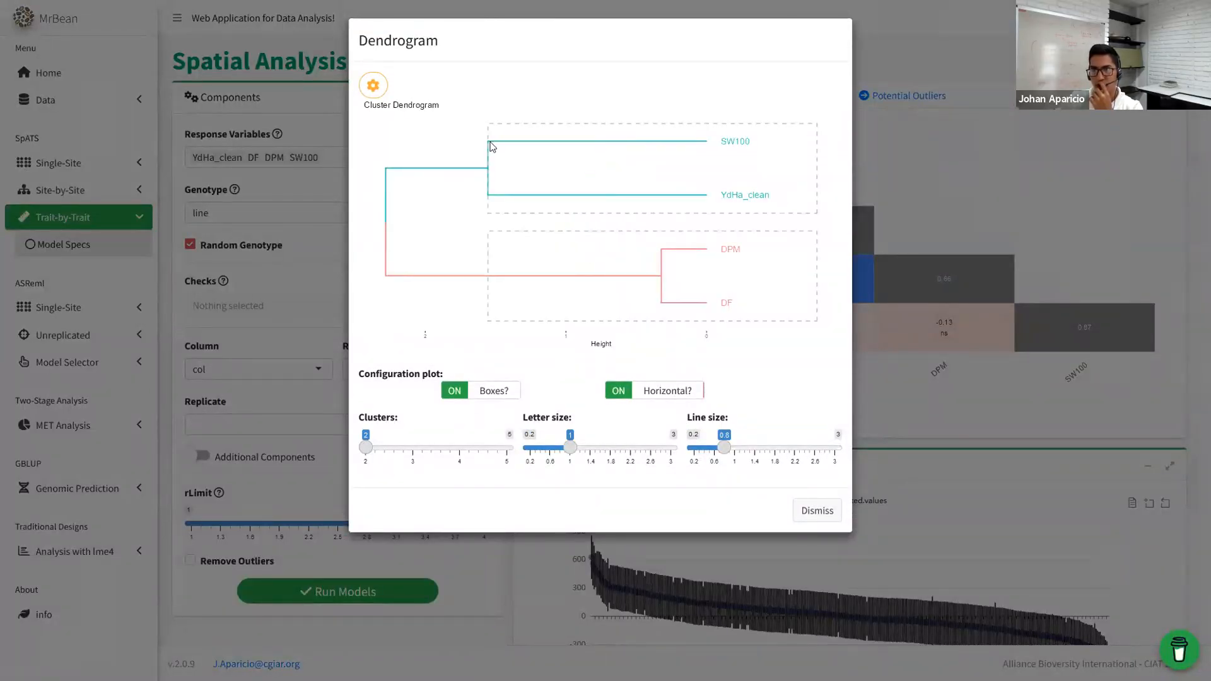
click(373, 85)
click(519, 351)
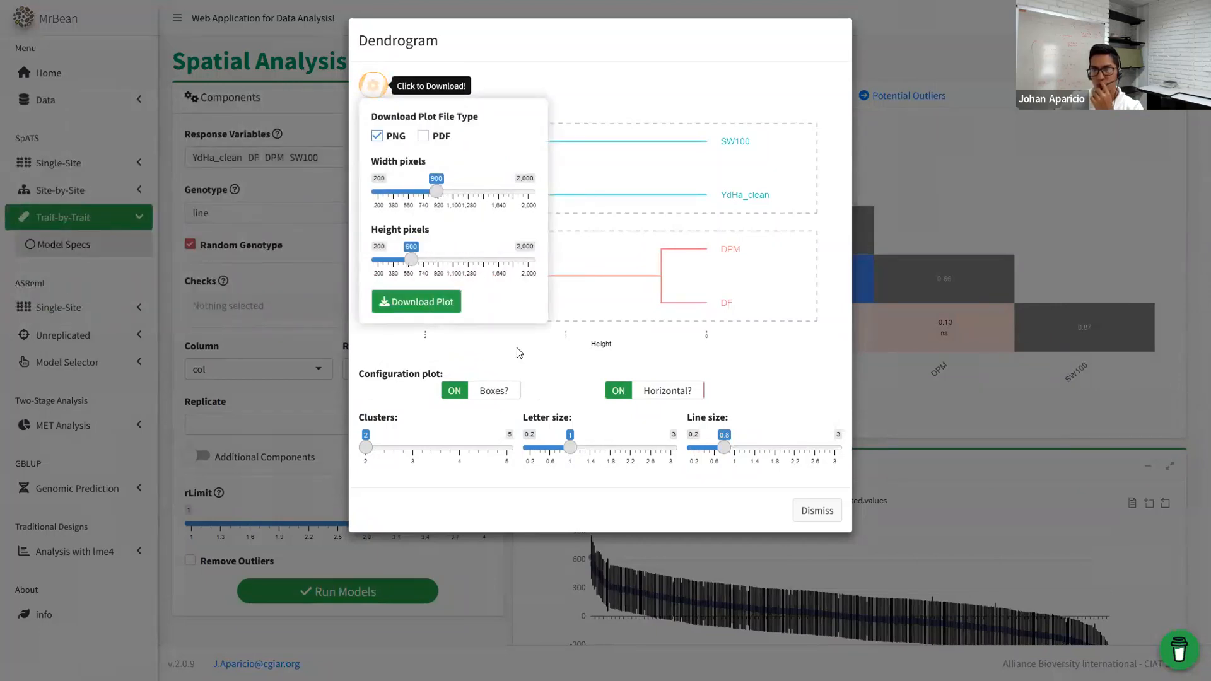
click(828, 515)
scroll(970, 493, down, 2)
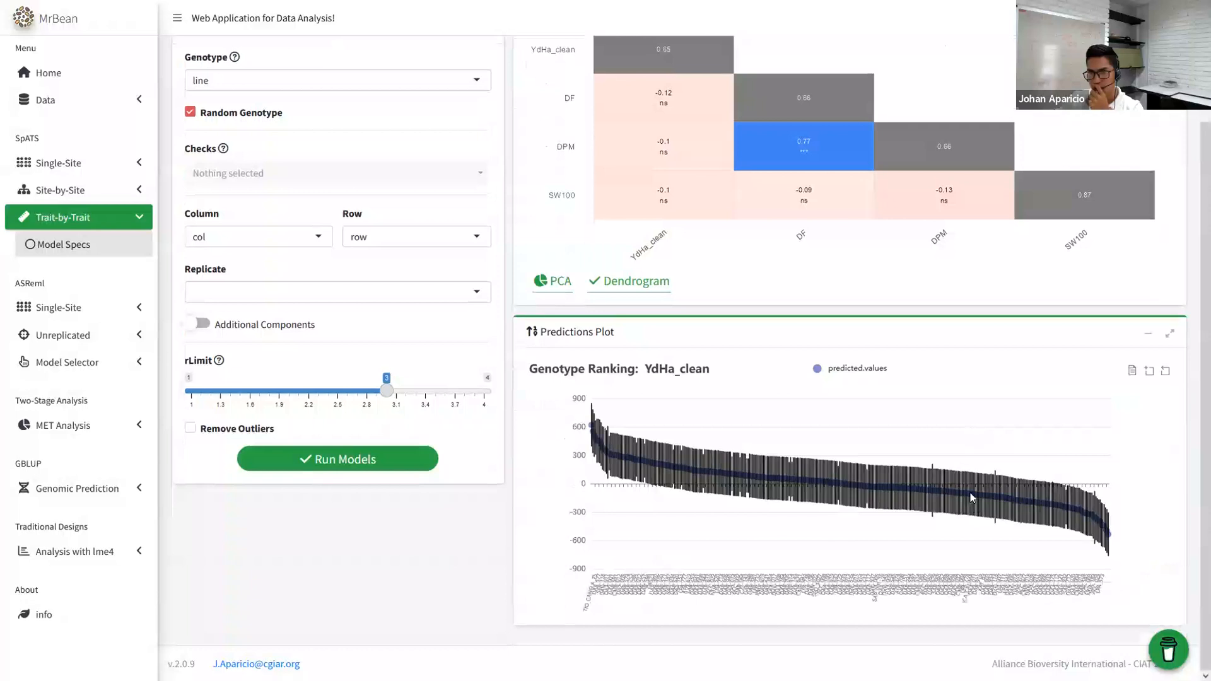
- Open the Summary tab listing per-trait variances, heritability, outliers, r2 and cv
scroll(775, 464, up, 2)
click(714, 94)
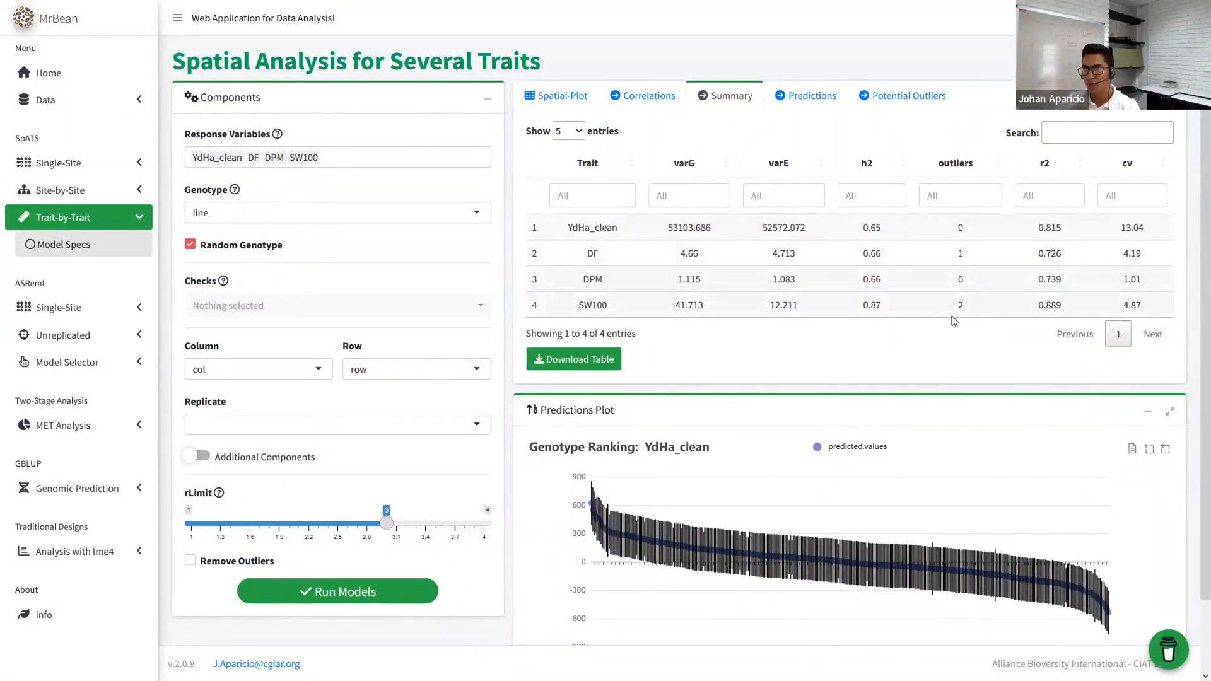
- Show the Predictions tab listing 1,520 predicted values with standard errors across the four traits
click(811, 96)
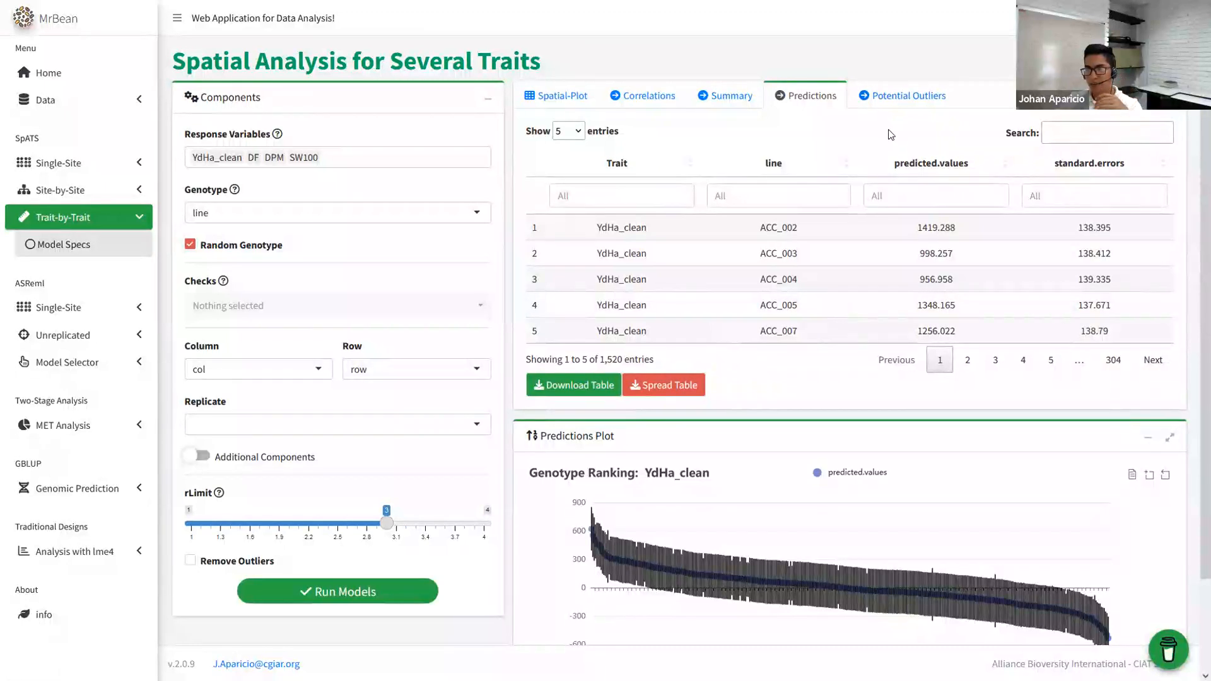
- Review the three potential outliers (one DF, two SW100) and expand the Site-by-Site options
click(876, 105)
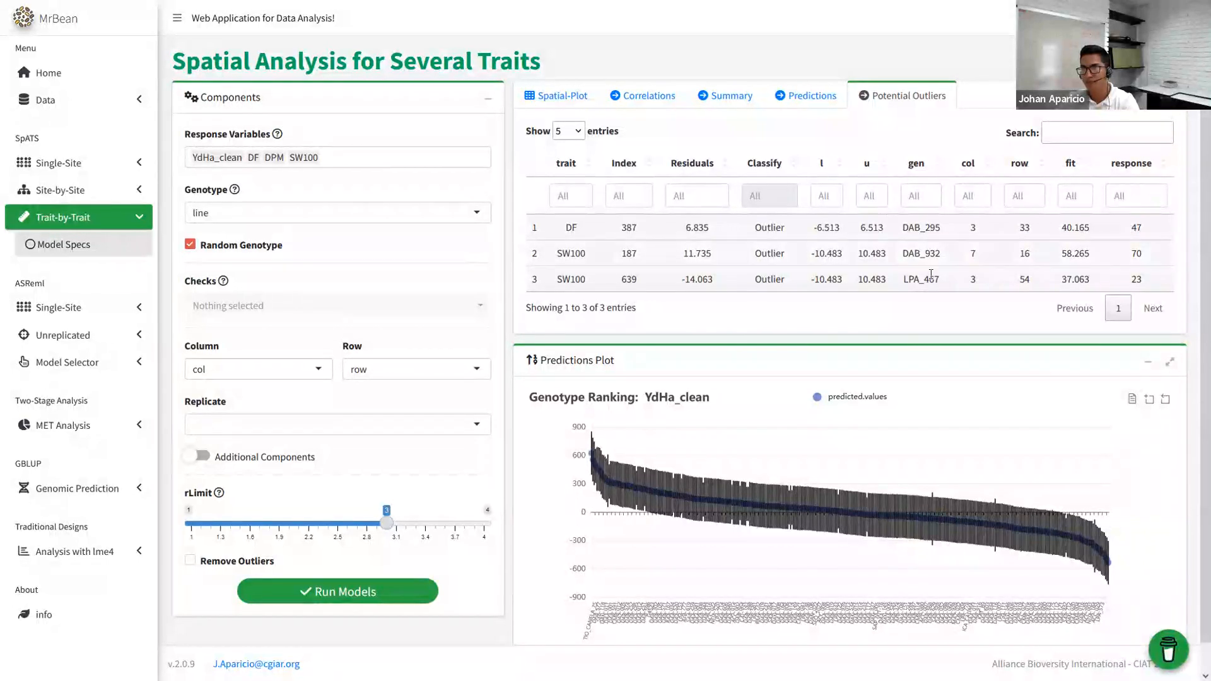
scroll(626, 361, down, 1)
scroll(629, 368, up, 1)
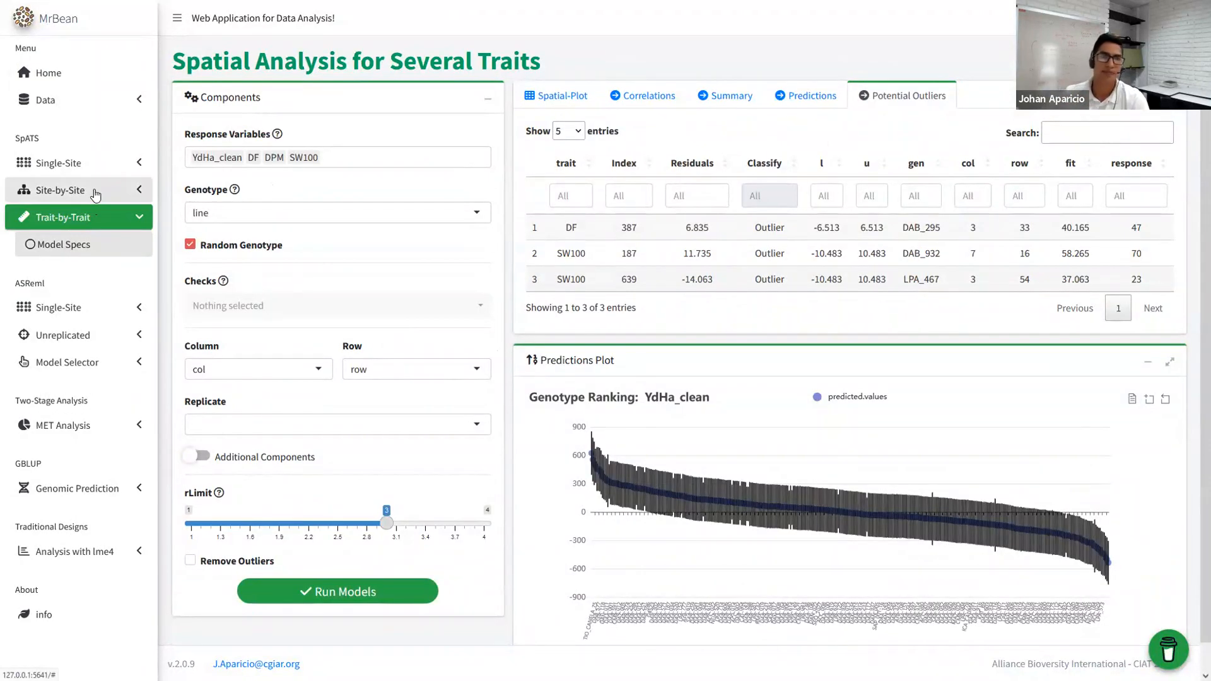
click(95, 191)
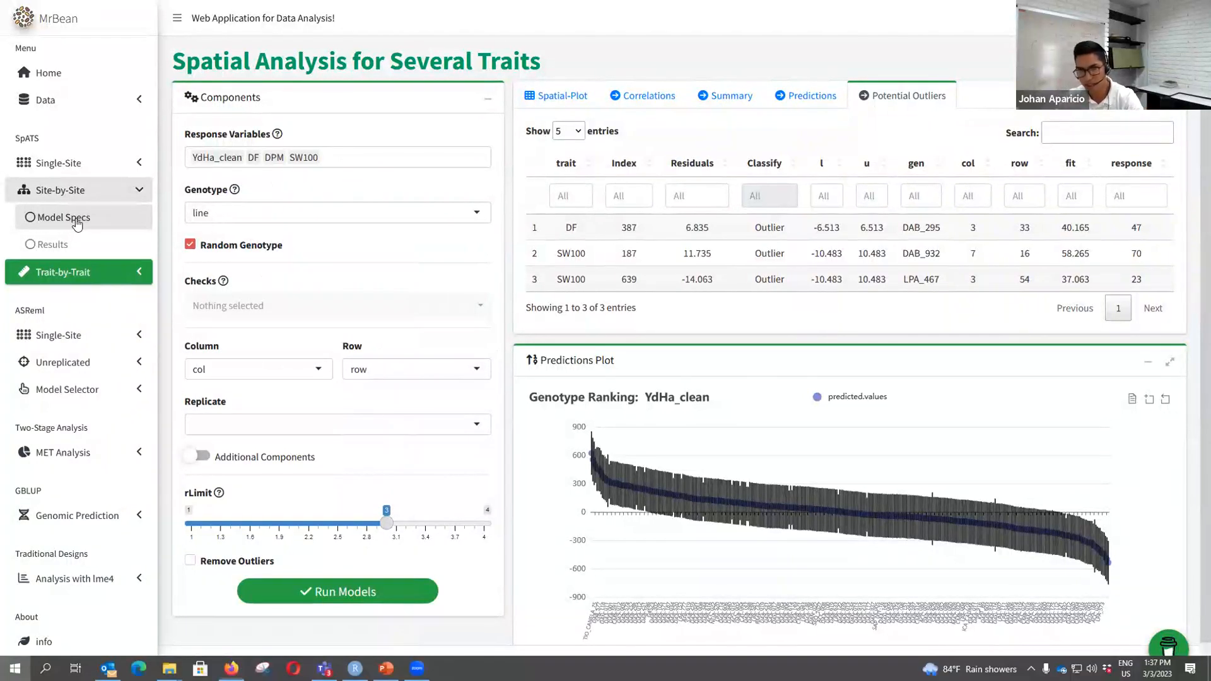
- Open the Site-by-Site Model Specs page, briefly leaving and re-entering browser full screen
click(74, 224)
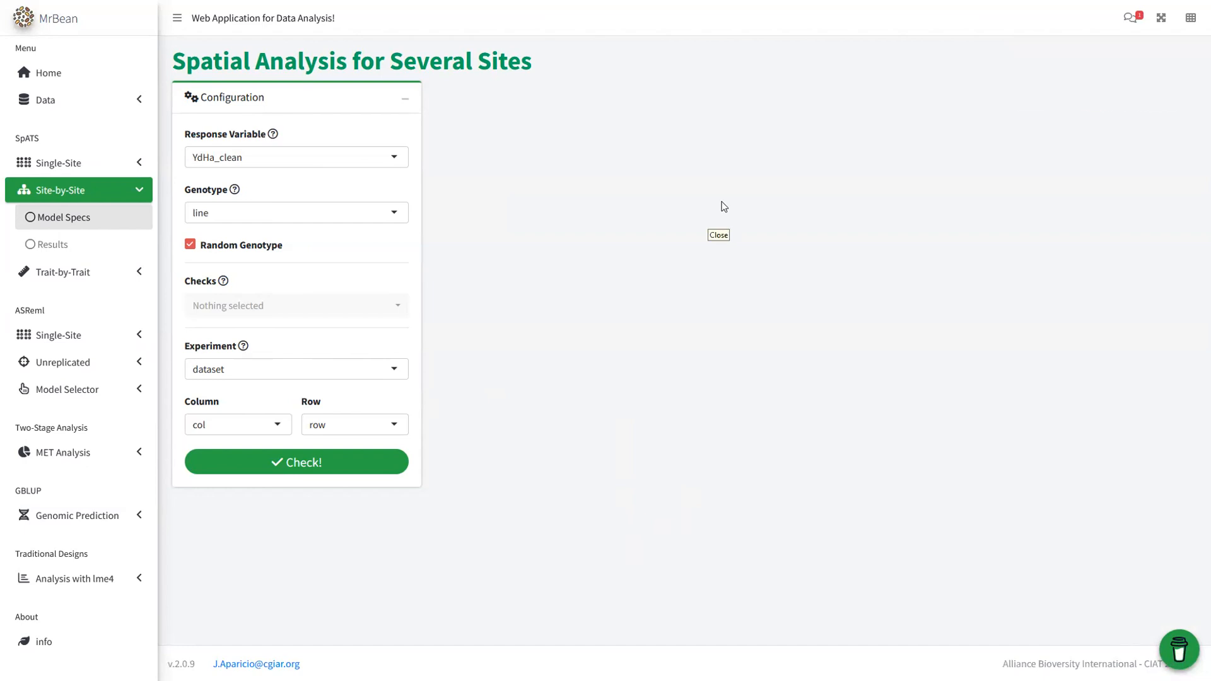
key(F11)
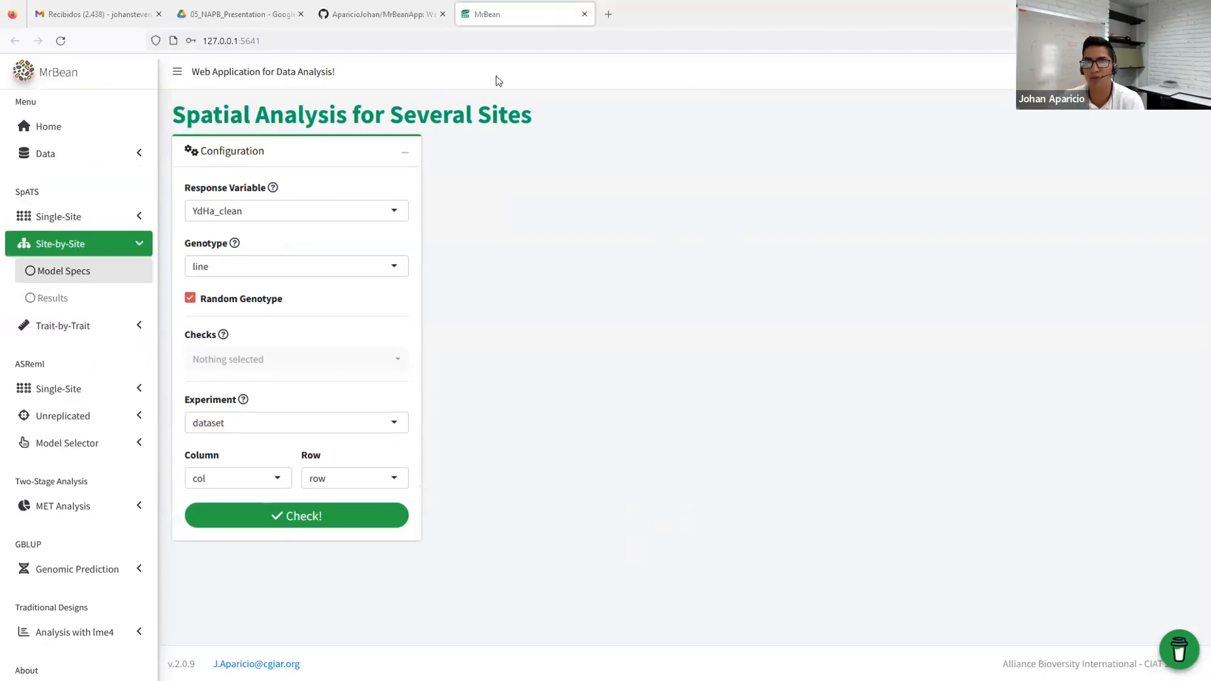
click(288, 40)
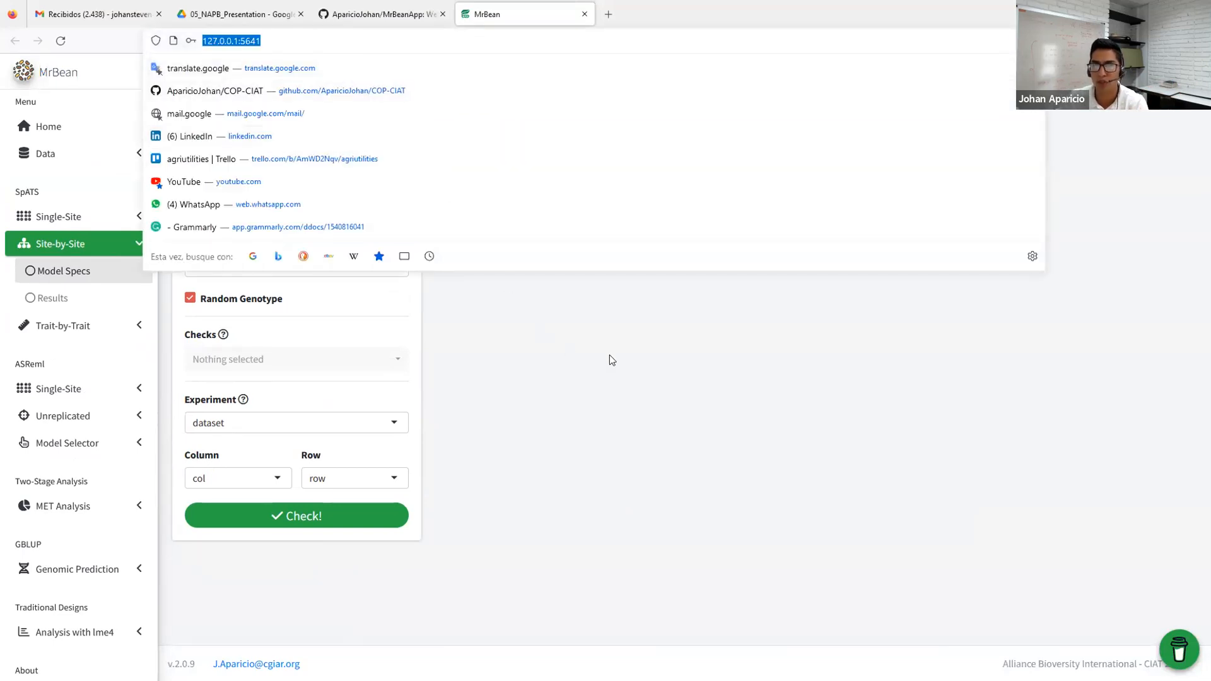
key(F11)
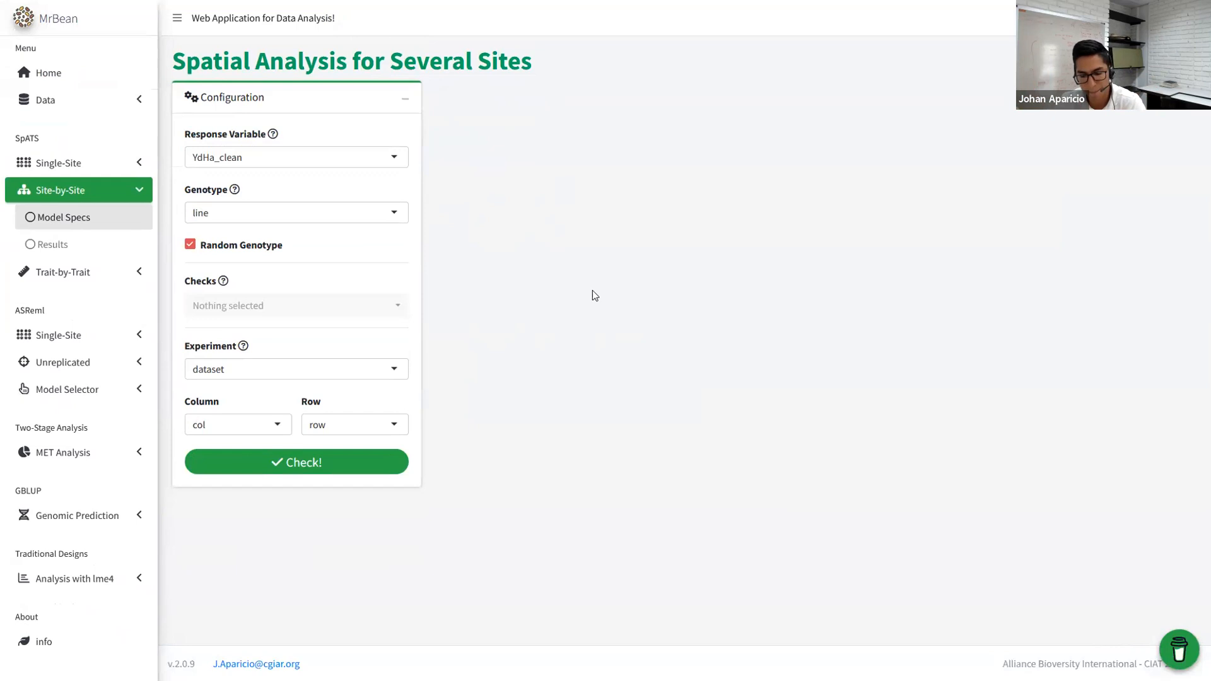
- Show the desktop and select, then deselect, the FieldHub and MrBean shortcuts
key(super+d)
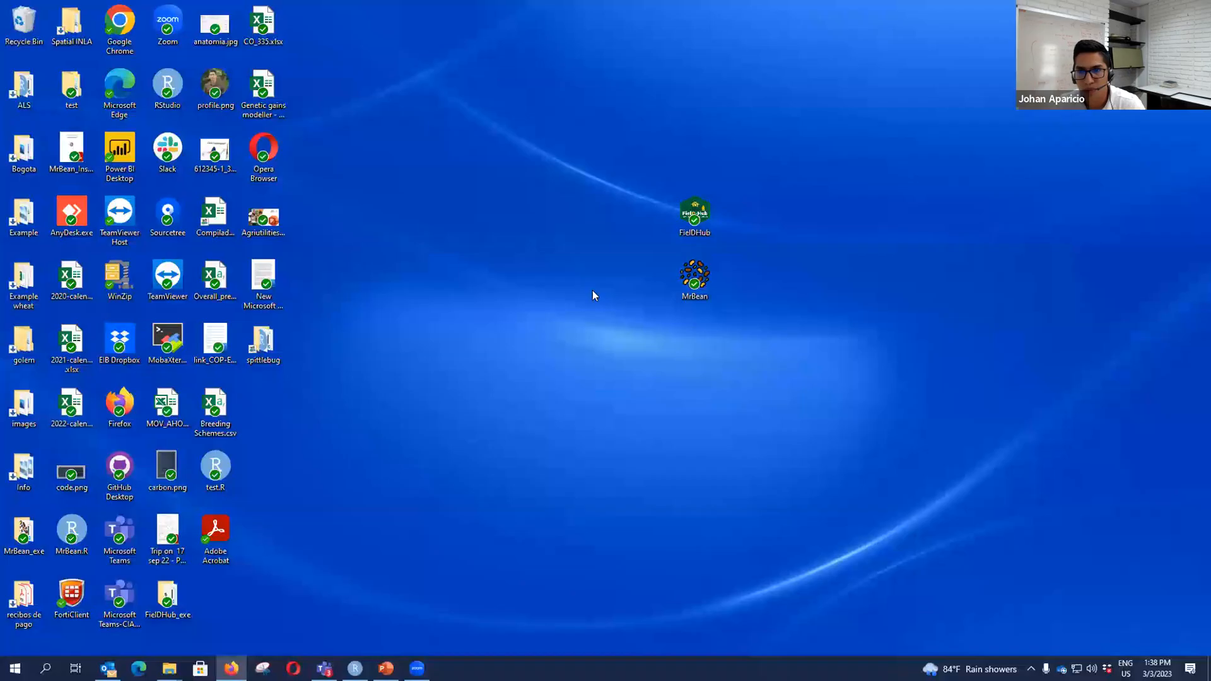
drag(604, 92, 800, 407)
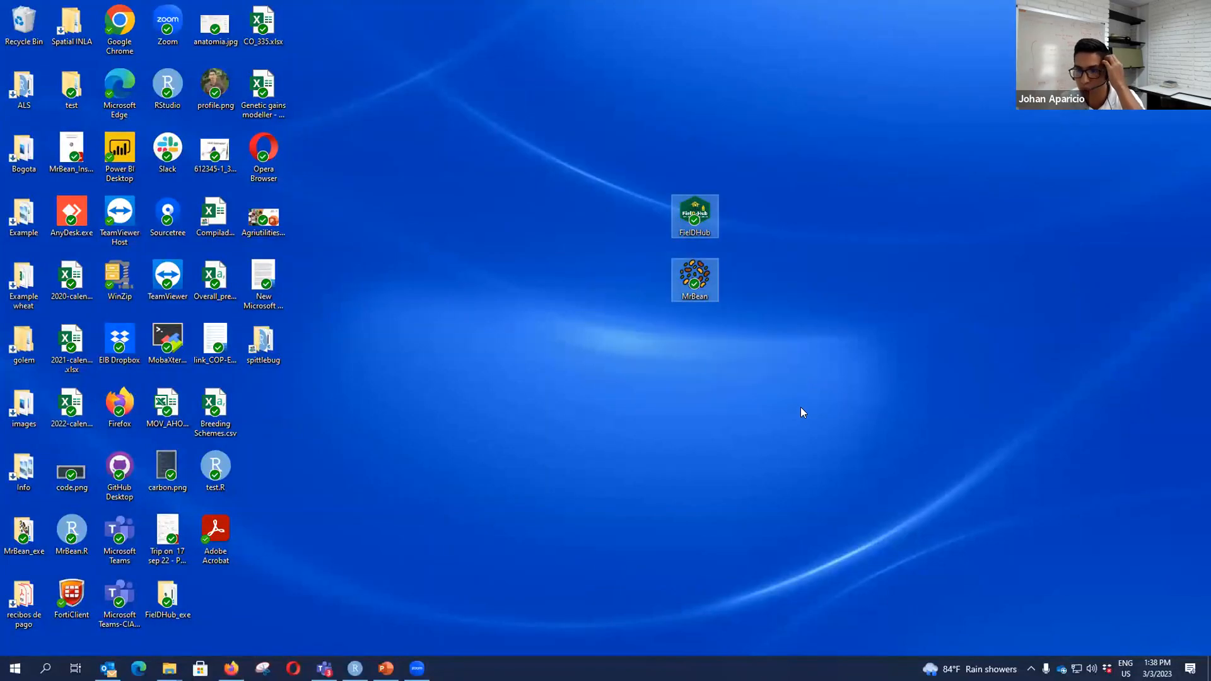
click(800, 407)
drag(598, 109, 805, 380)
click(730, 382)
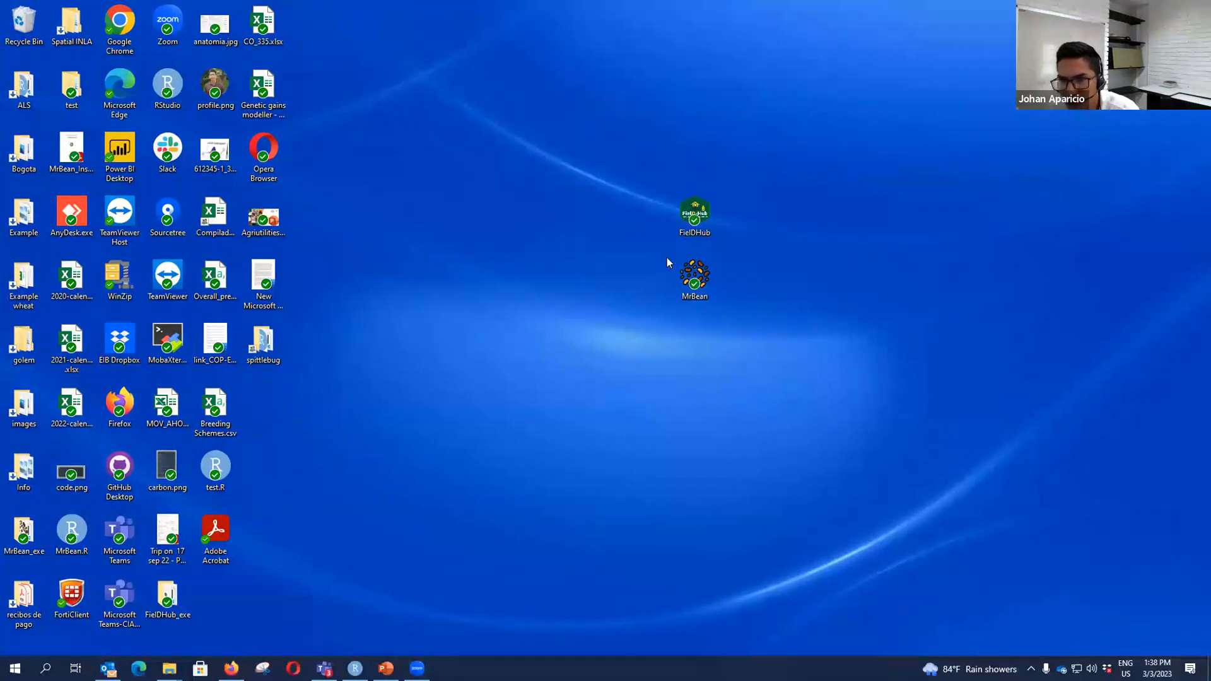
drag(615, 133, 831, 262)
click(831, 267)
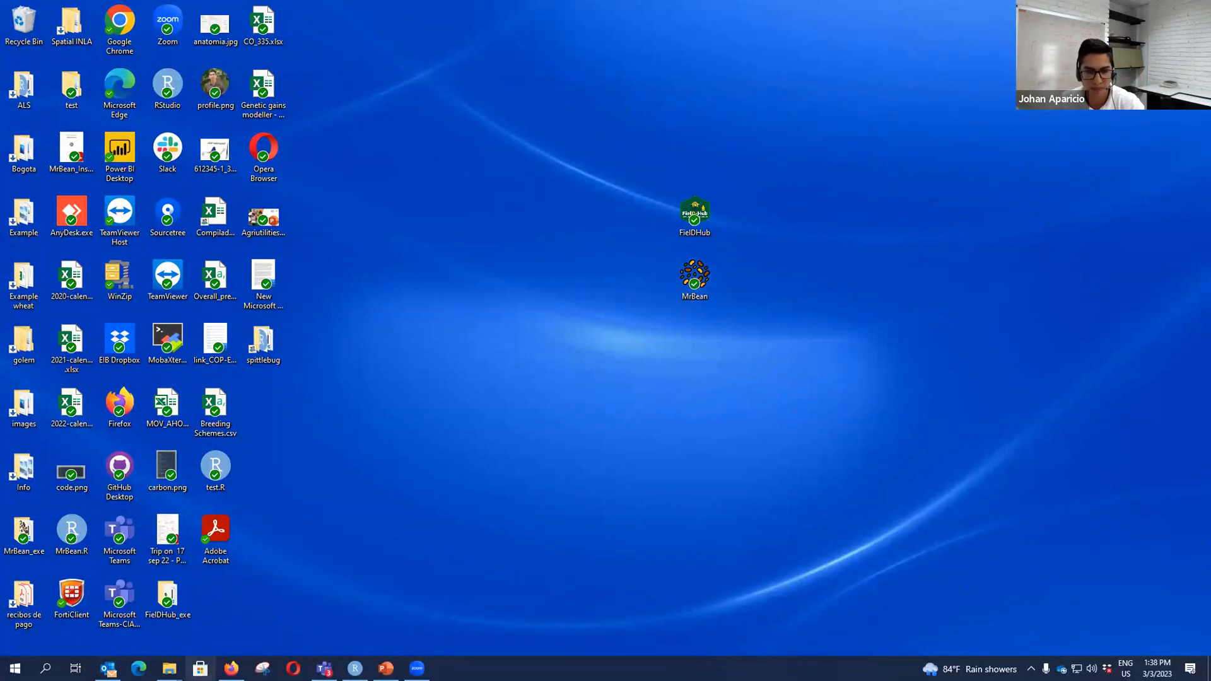
mouse_move(231, 668)
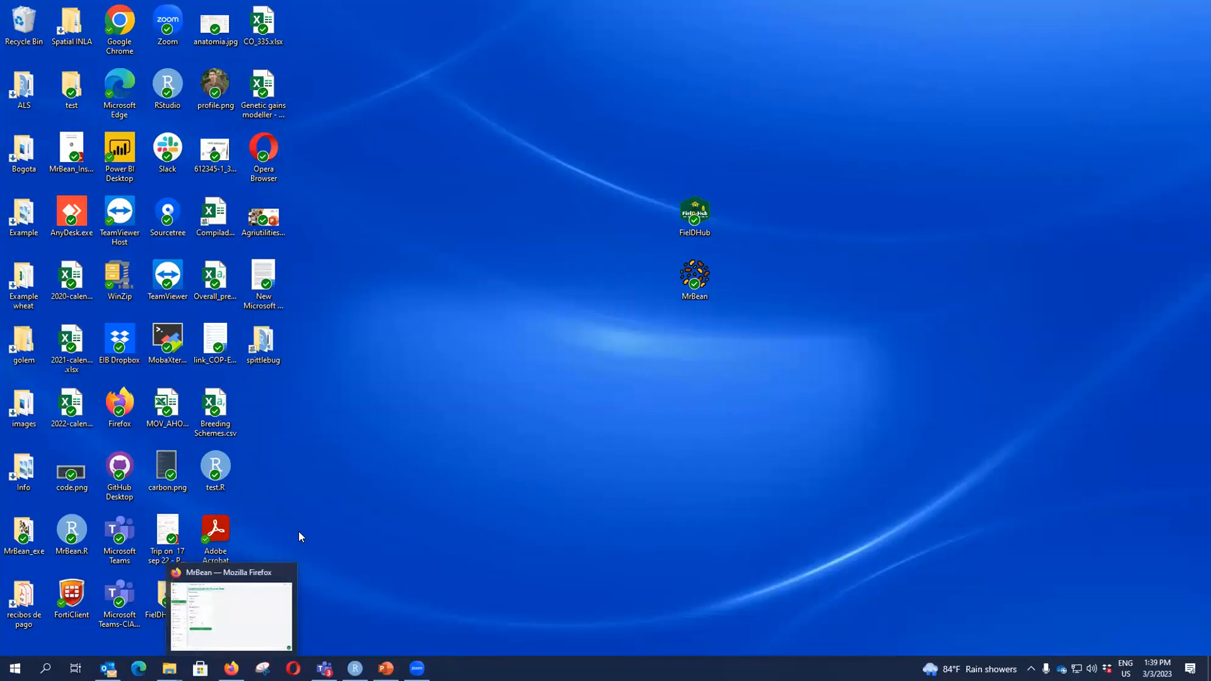
- Glance at the MrBean Demo slide in PowerPoint, then switch back to the Mr.Bean browser window
click(386, 669)
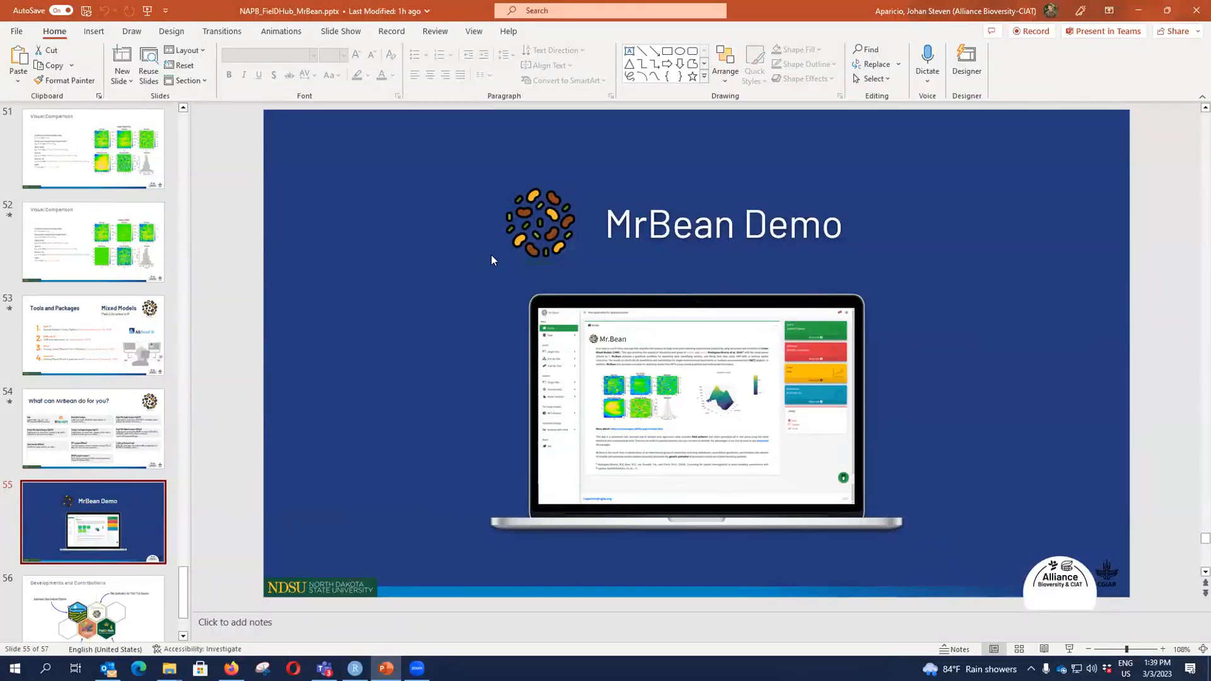
key(alt+Tab)
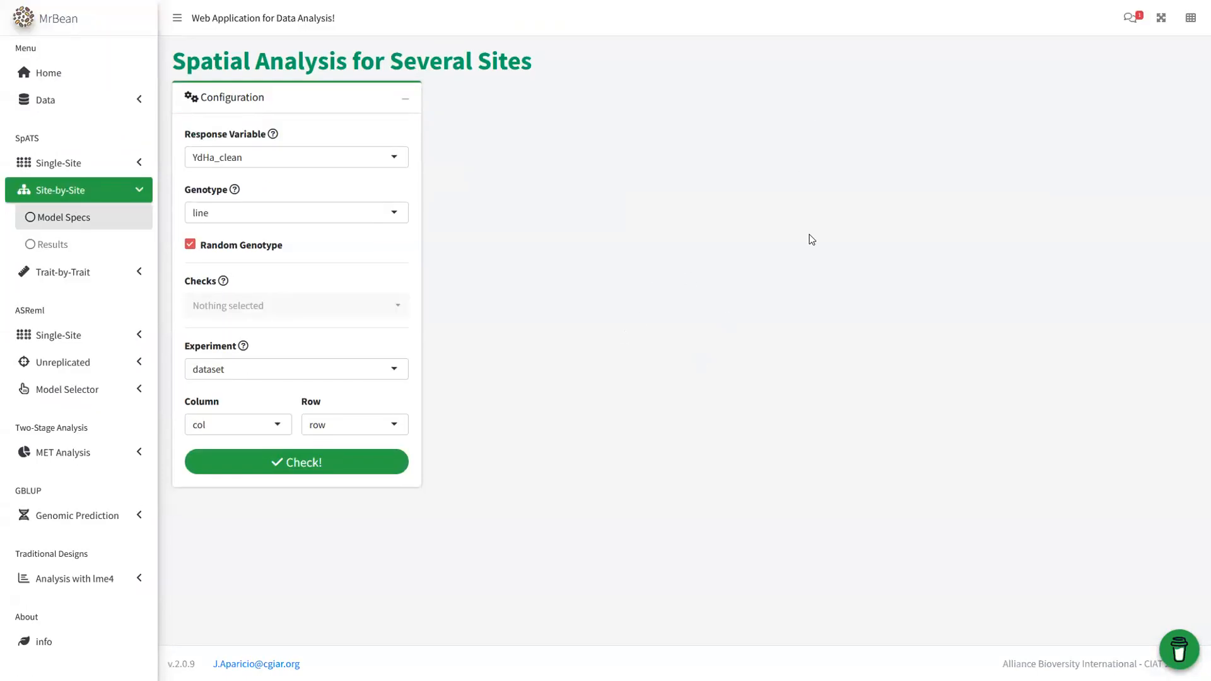
mouse_move(616, 3)
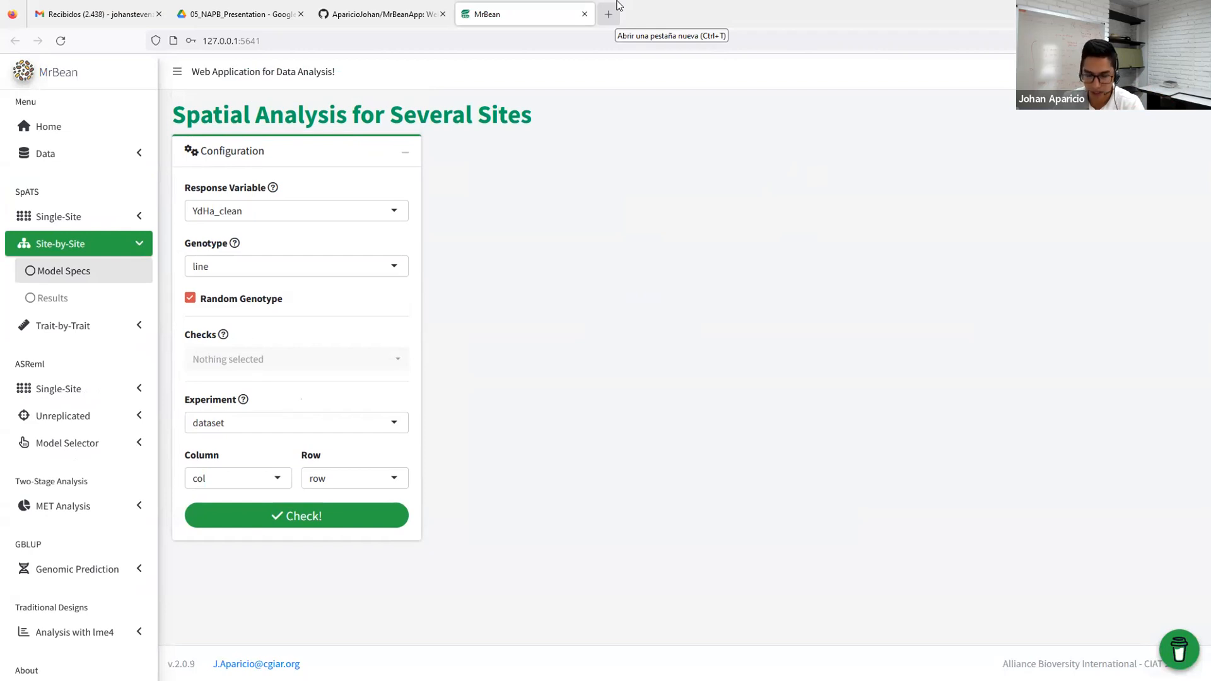
- Go to the Docker Hub website in a new browser tab
click(612, 9)
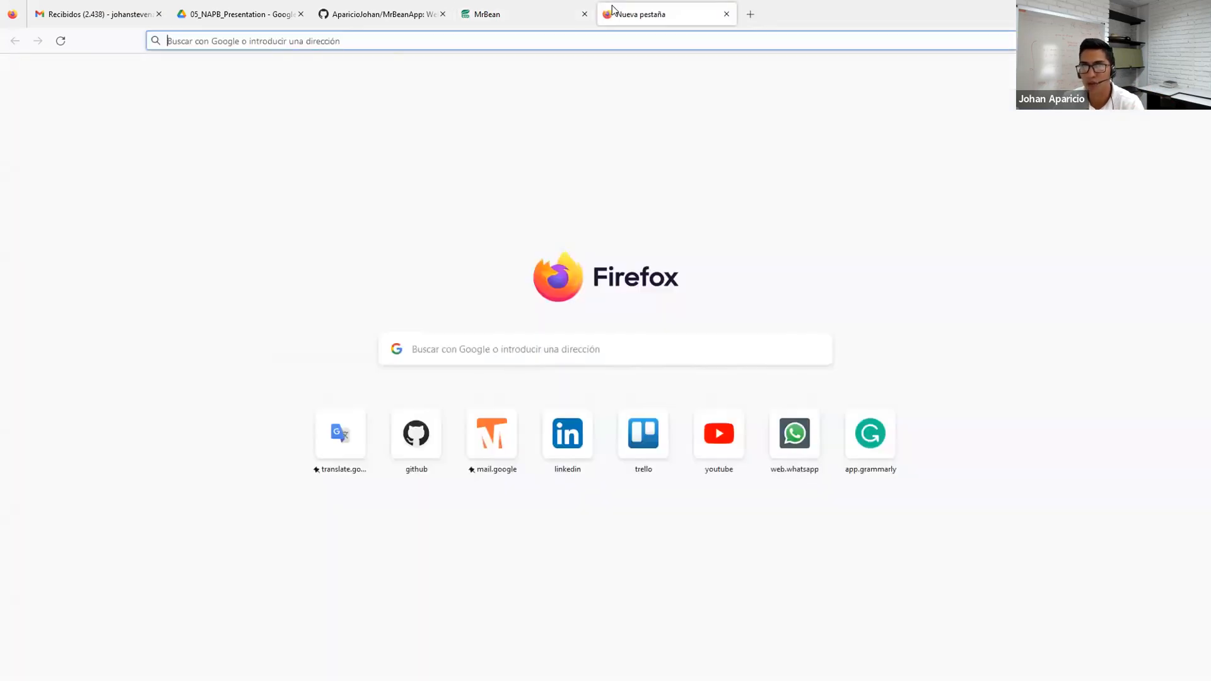
text(docker)
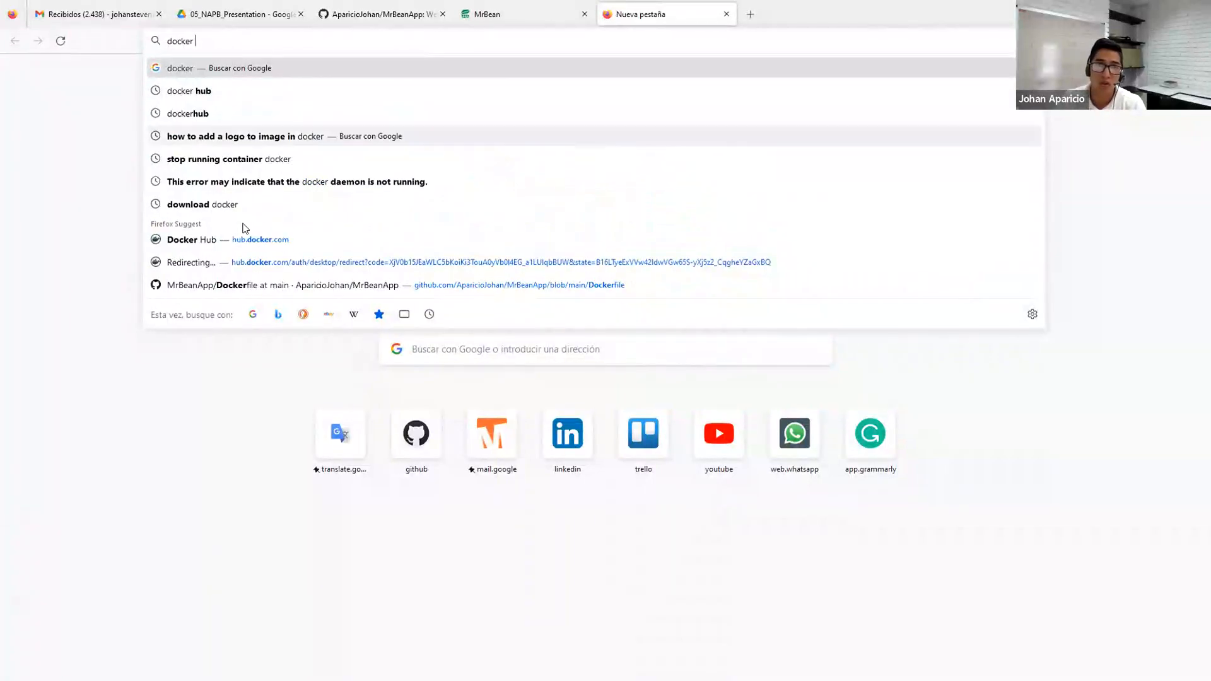
click(235, 244)
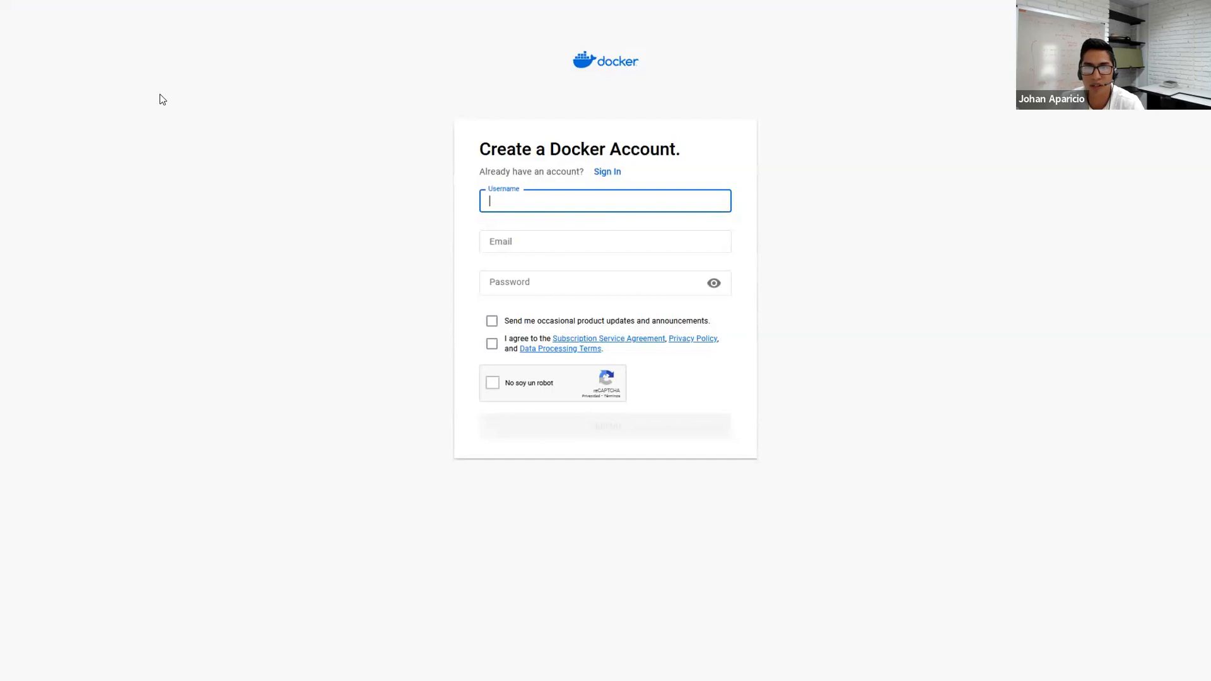
- Edit the Docker Hub address to load a mrbean page
mouse_move(23, 18)
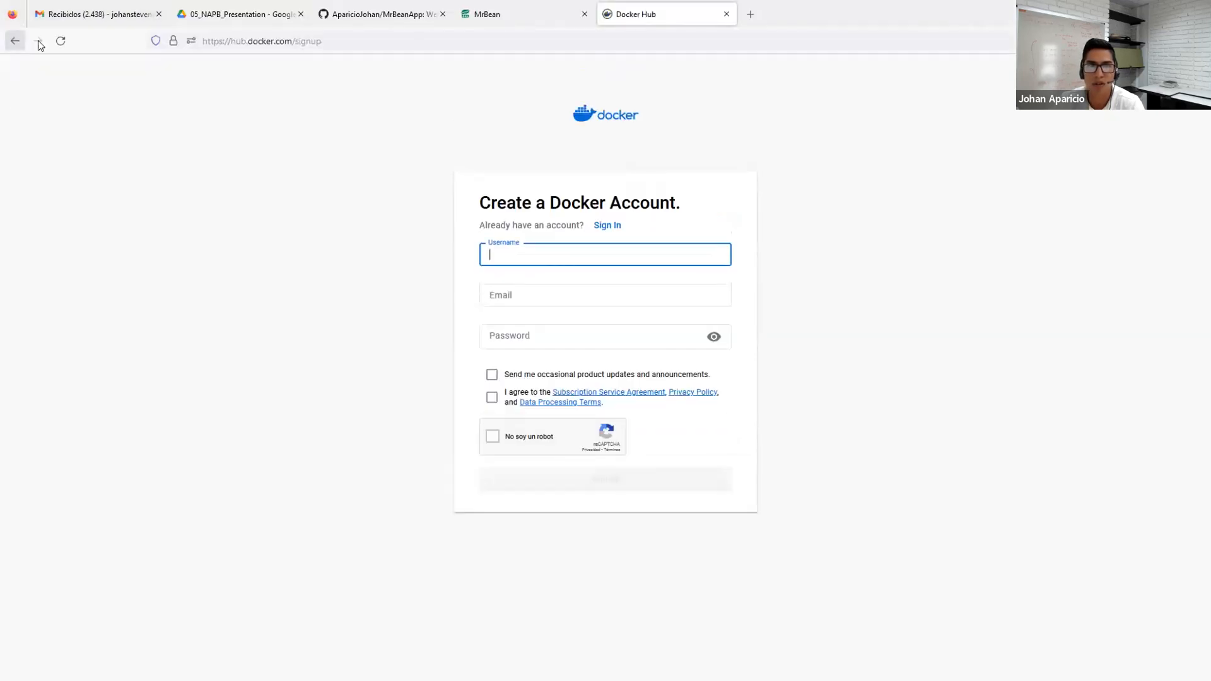
click(343, 41)
click(342, 41)
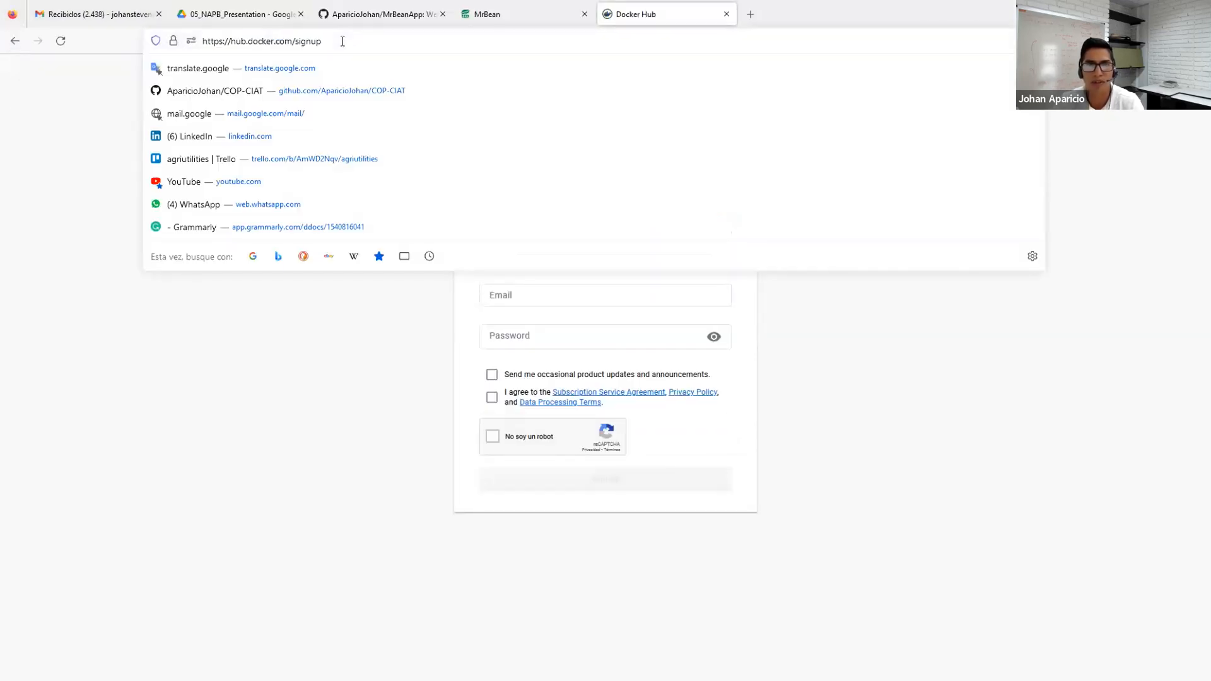
key(BackSpace)
key(BackSpace)
key(BackSpace)
key(BackSpace)
key(BackSpace)
key(BackSpace)
text(mrbean)
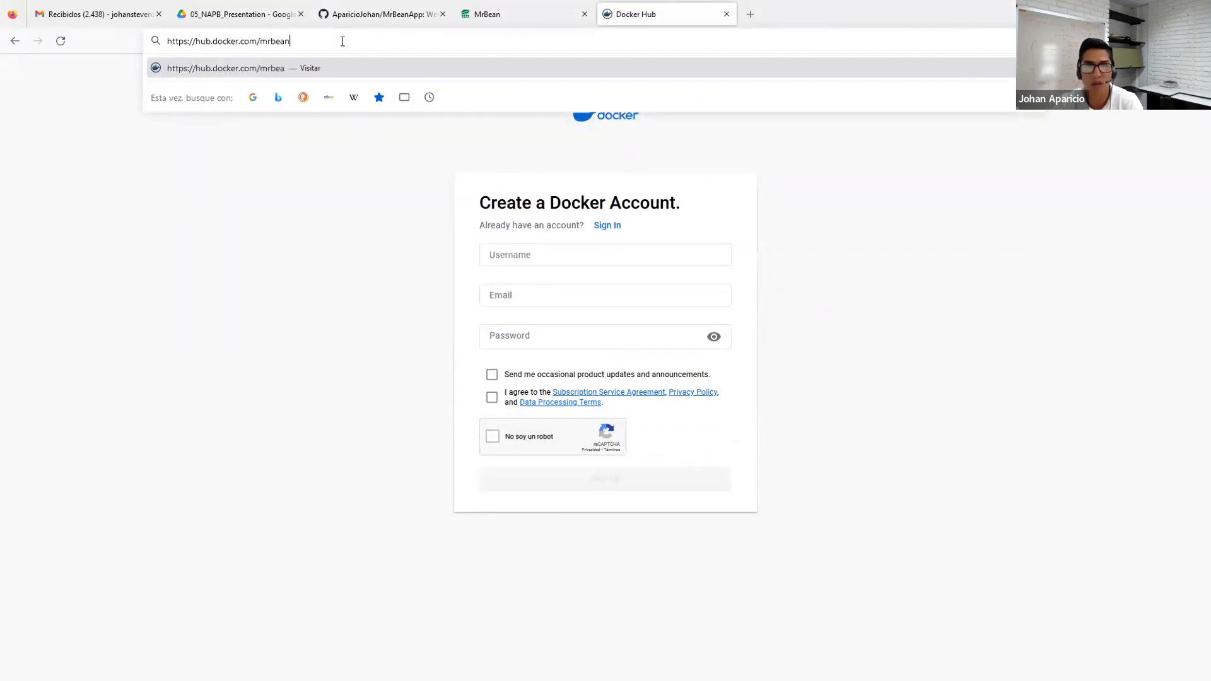
key(Return)
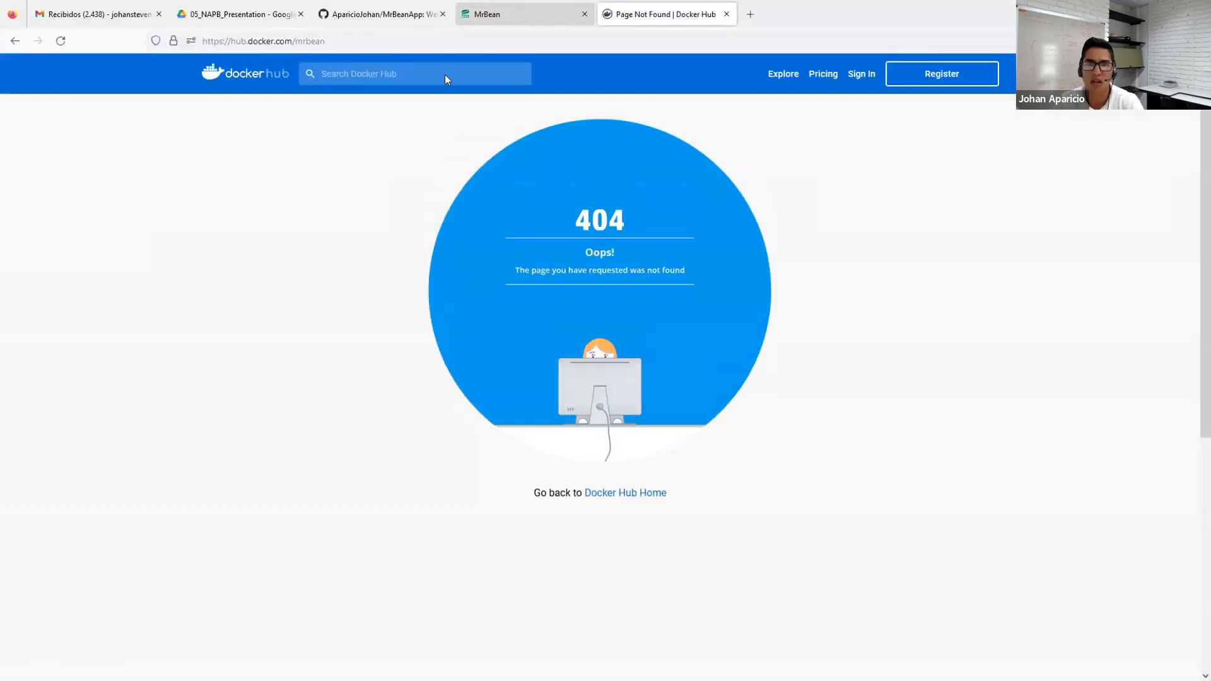
- Search Docker Hub for 'mrbean', then 'fieldhub', and open the johanstevenapa/fieldhub repository
click(384, 19)
text(mrbean)
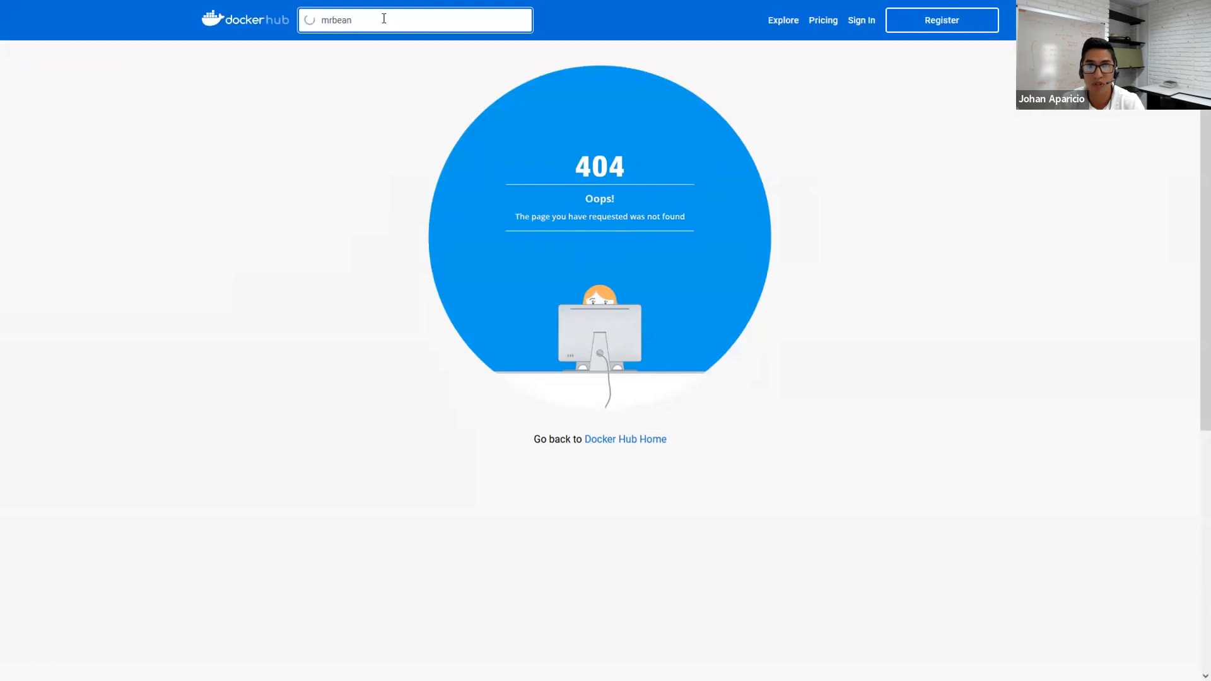
key(Return)
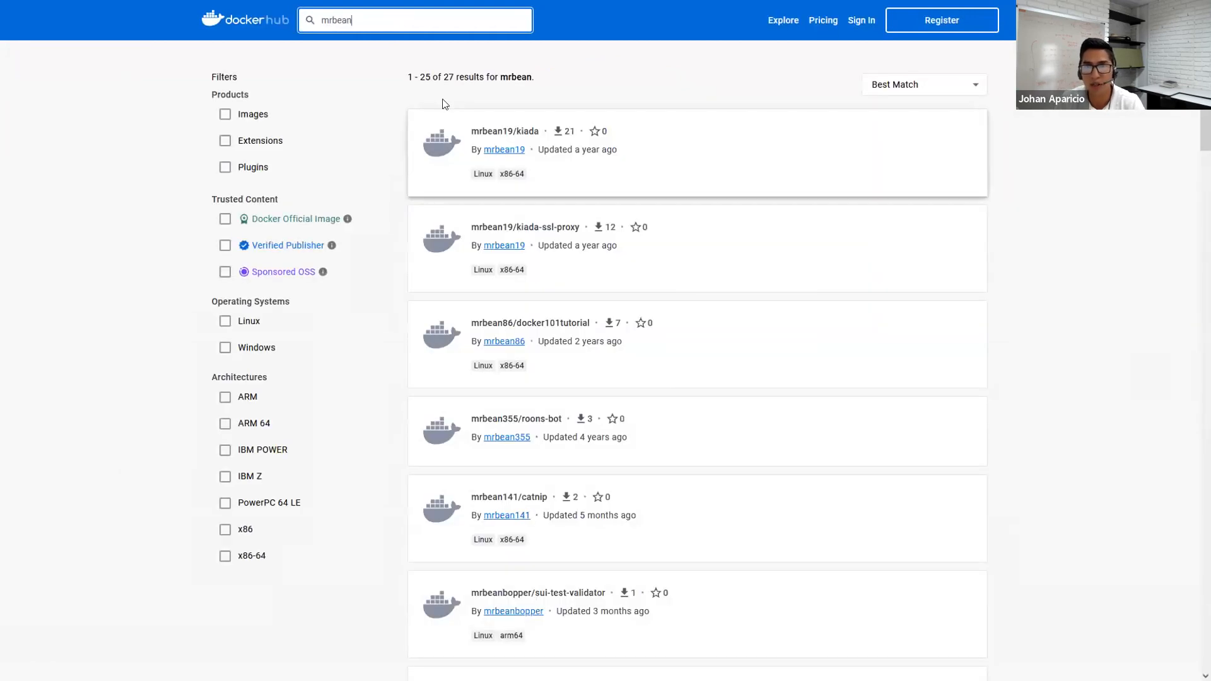
click(412, 17)
key(BackSpace)
key(BackSpace)
key(BackSpace)
key(BackSpace)
key(BackSpace)
key(BackSpace)
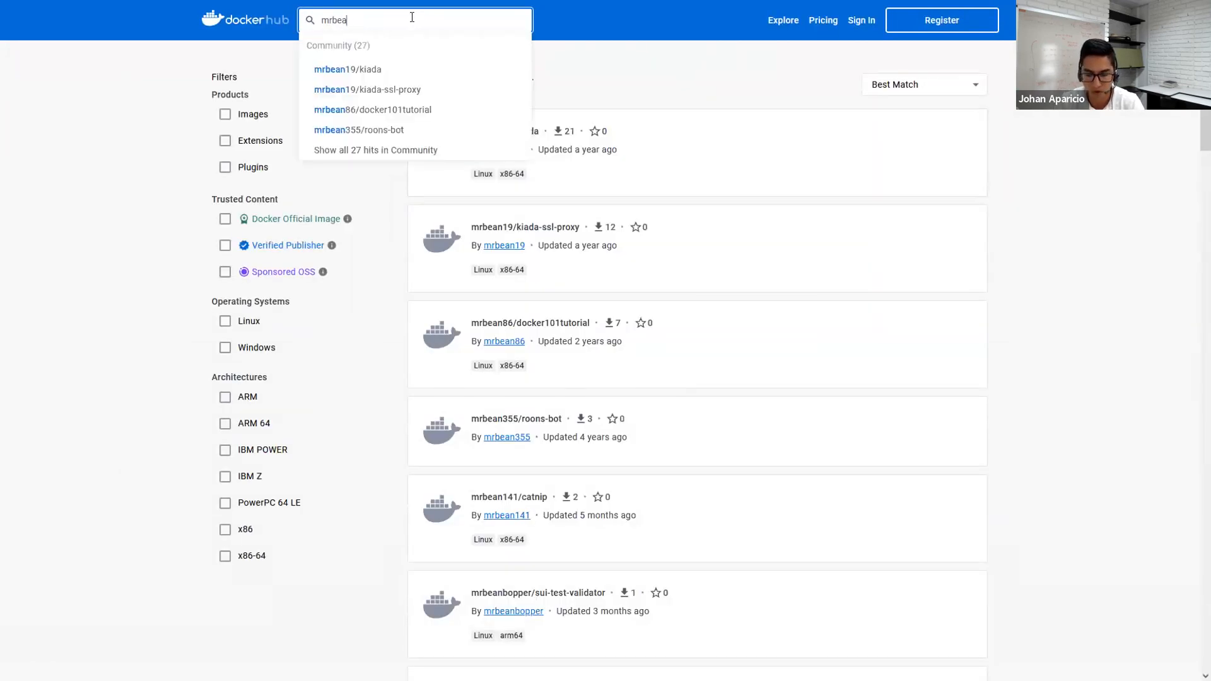
text(fieldhub)
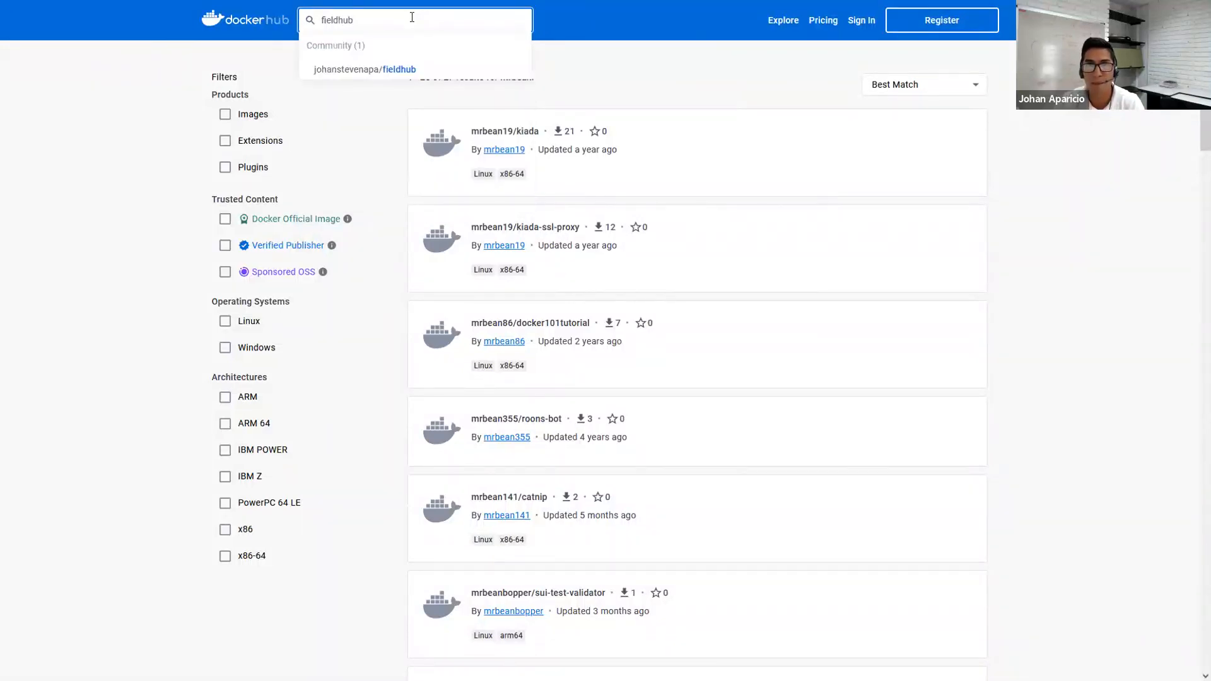
key(Return)
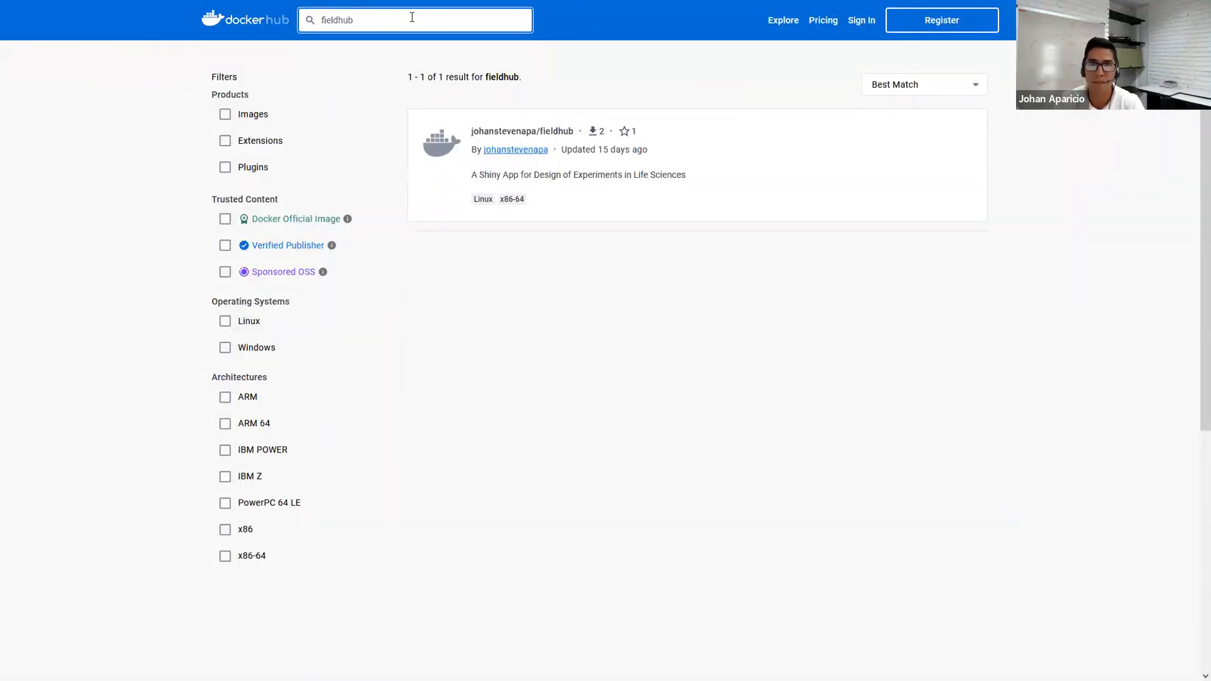
click(535, 143)
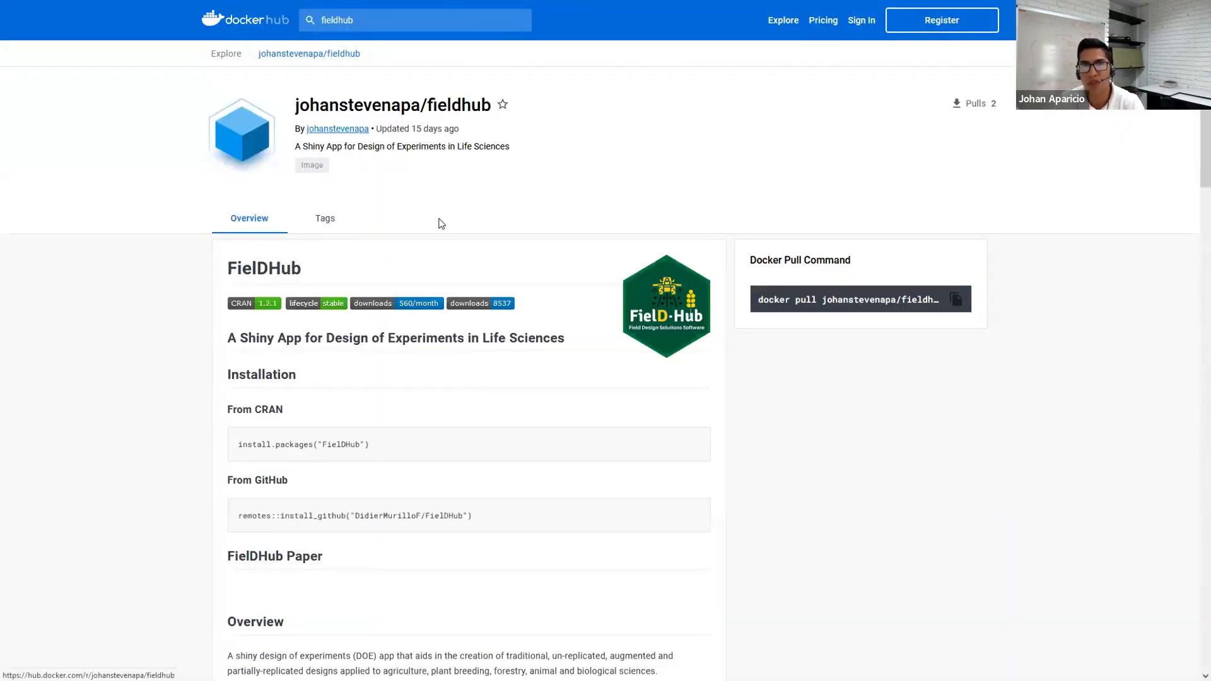
- Copy the FielDHub docker pull command from its repository page
scroll(431, 222, down, 15)
scroll(567, 297, down, 7)
scroll(660, 366, up, 20)
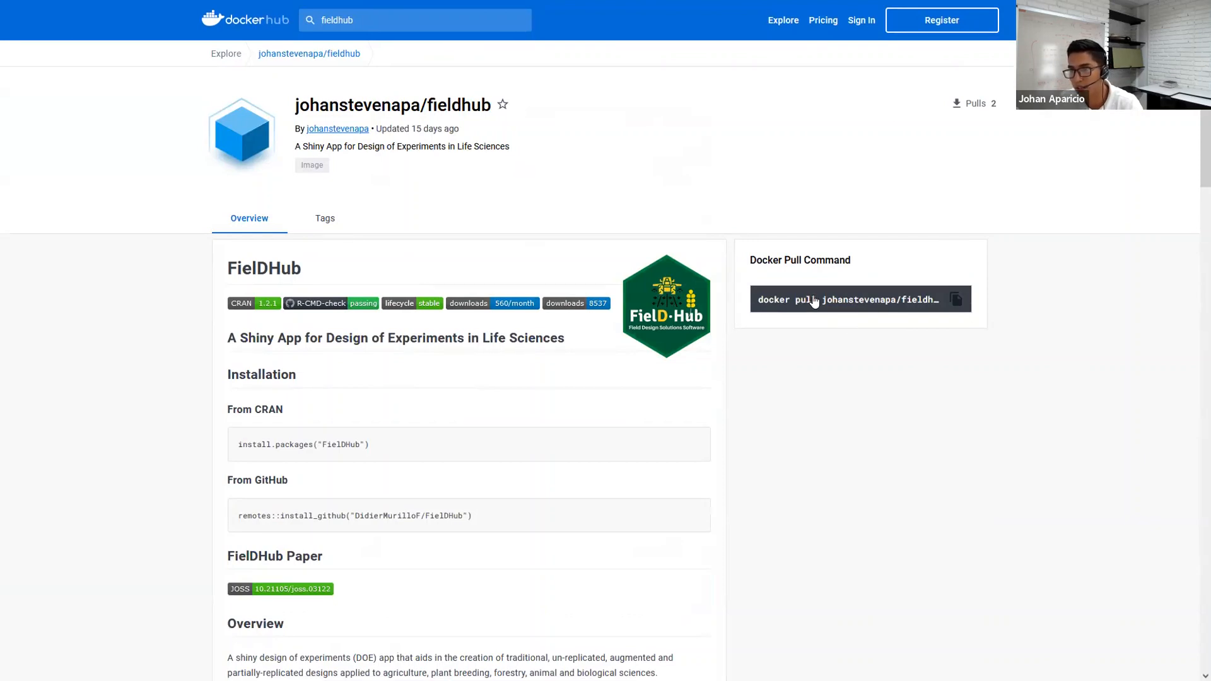
click(954, 299)
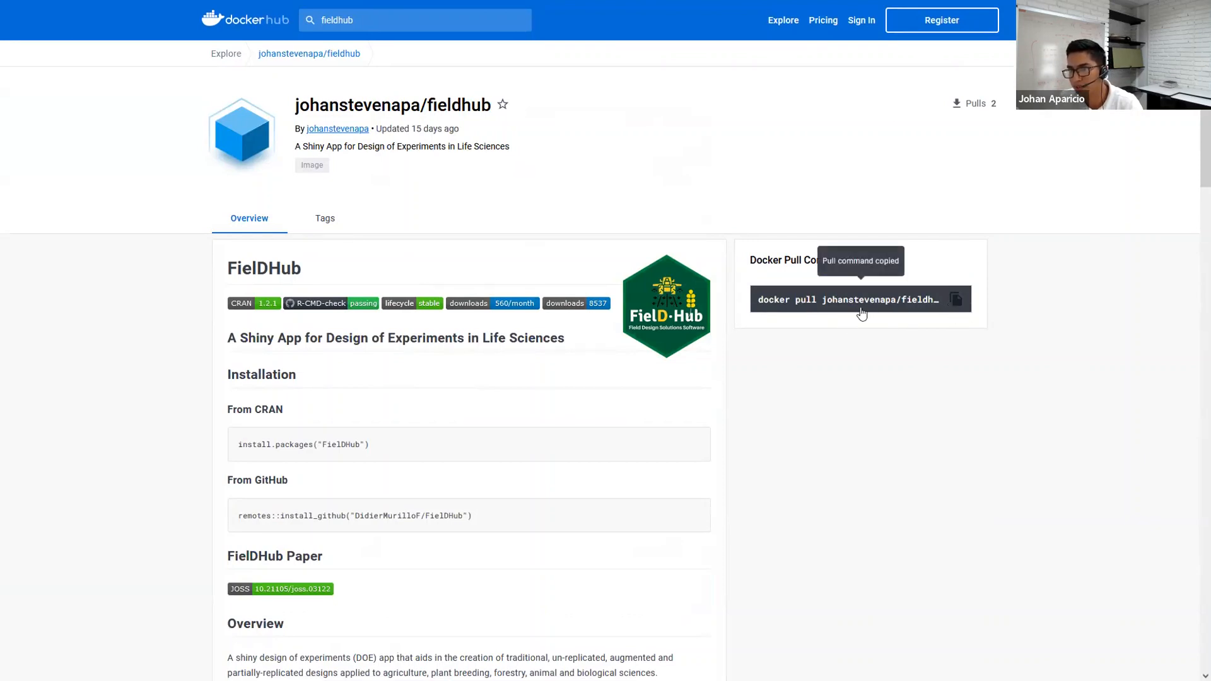
- View the author's mrbeanapp repository, then return to the MrBean app tab
click(339, 130)
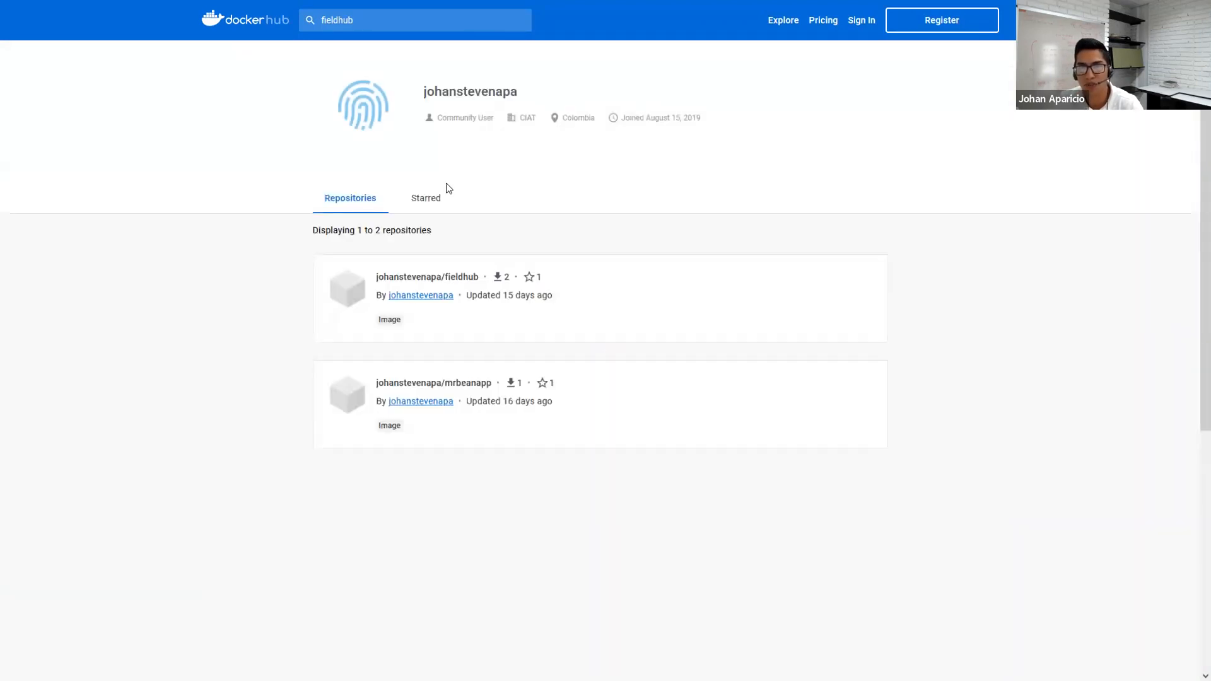
click(485, 380)
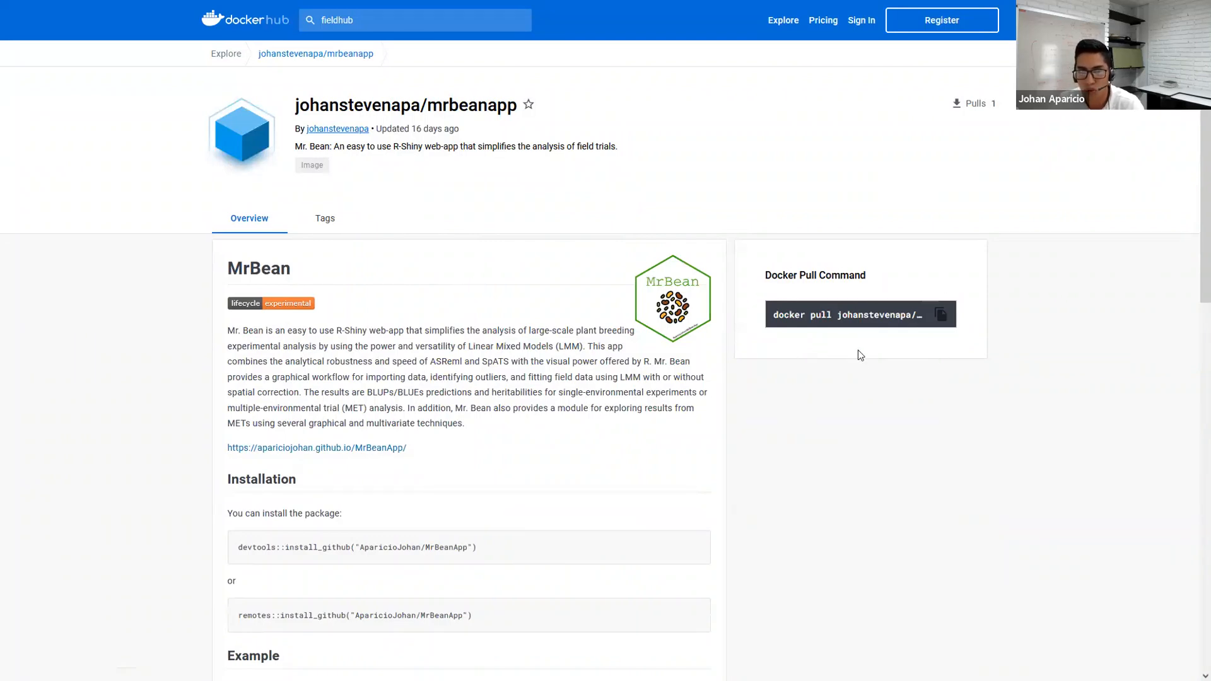
click(524, 11)
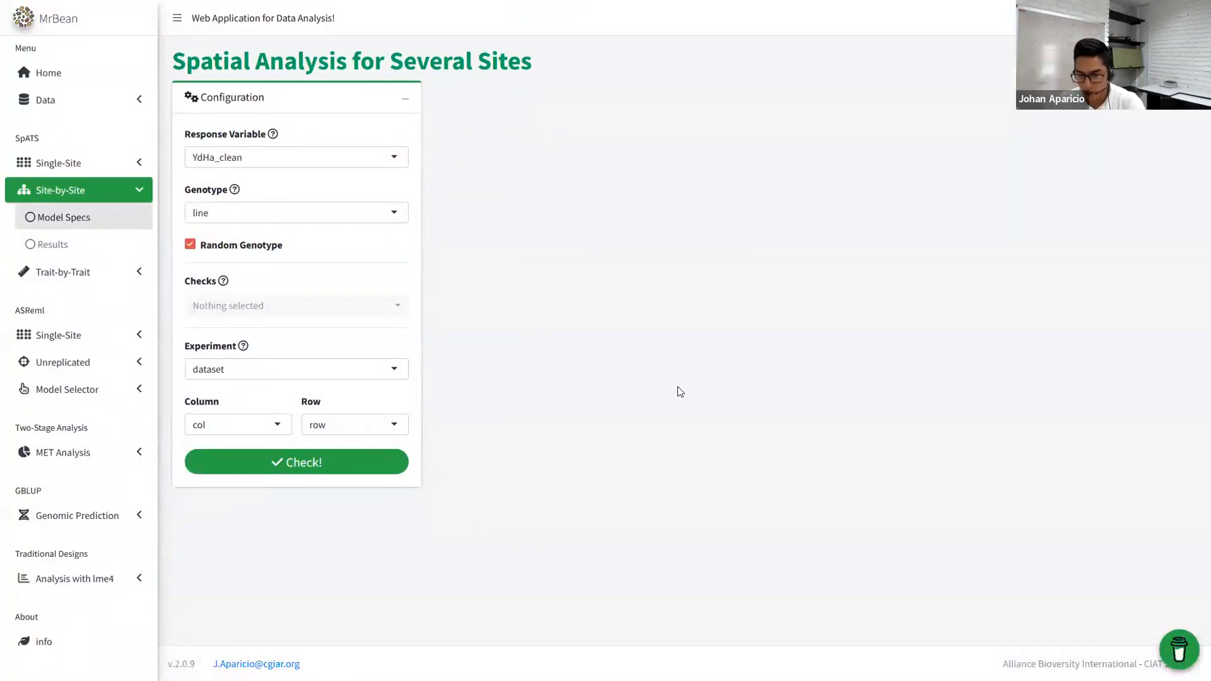
key(super)
key(super)
key(super)
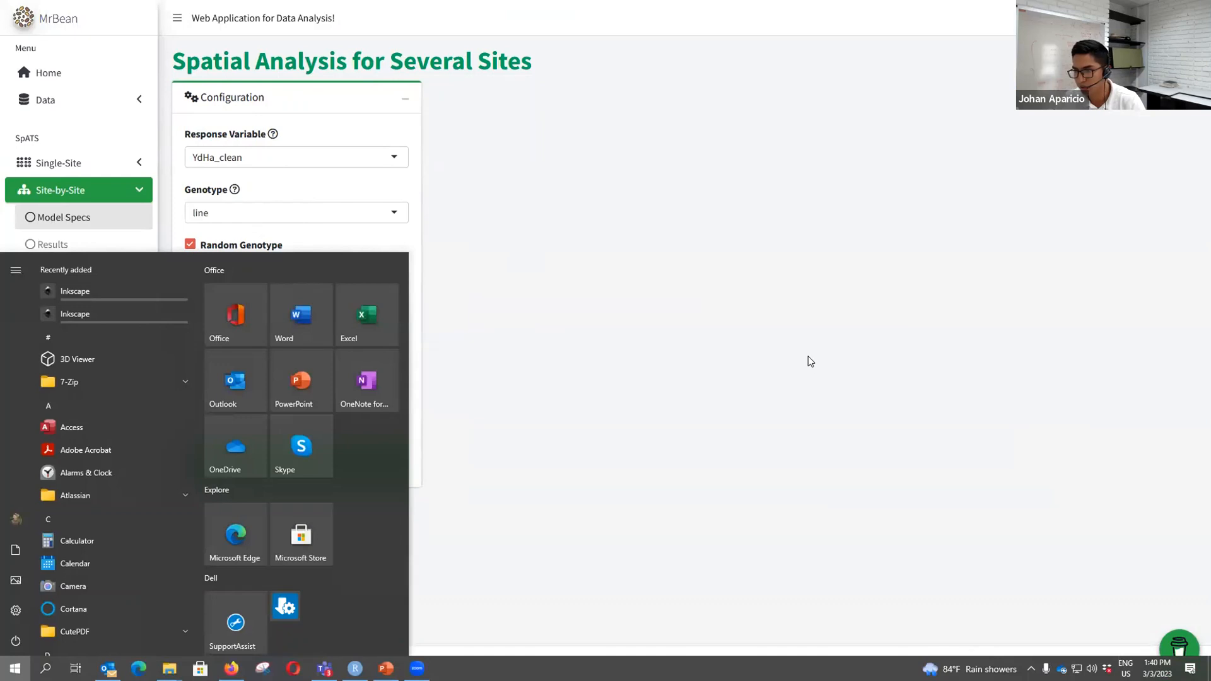
click(791, 351)
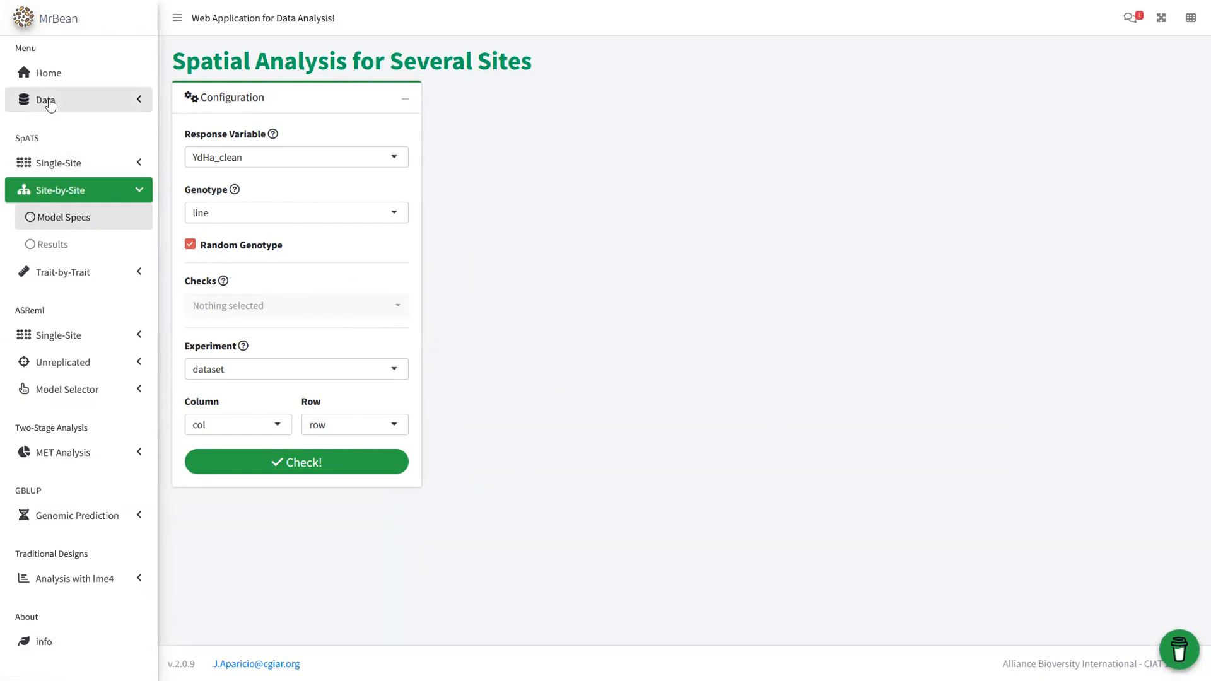
- Refit the single-site SpATS Yield model with Remove Outliers turned on
click(58, 165)
click(61, 190)
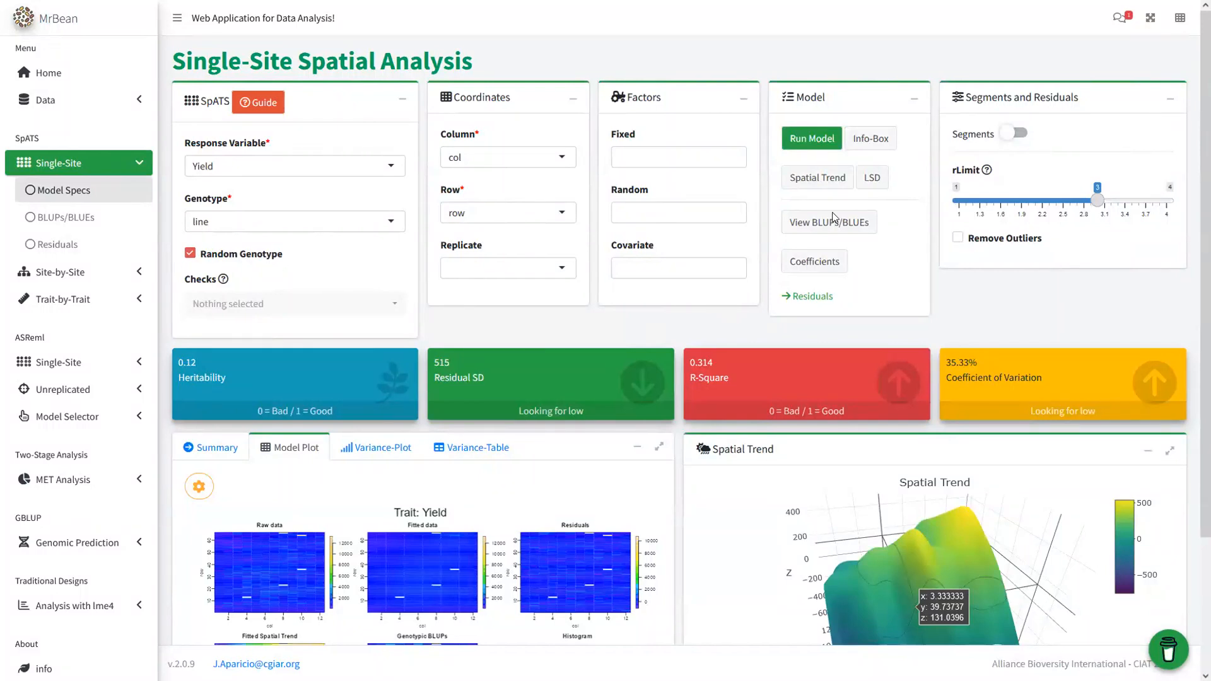
click(959, 239)
click(810, 143)
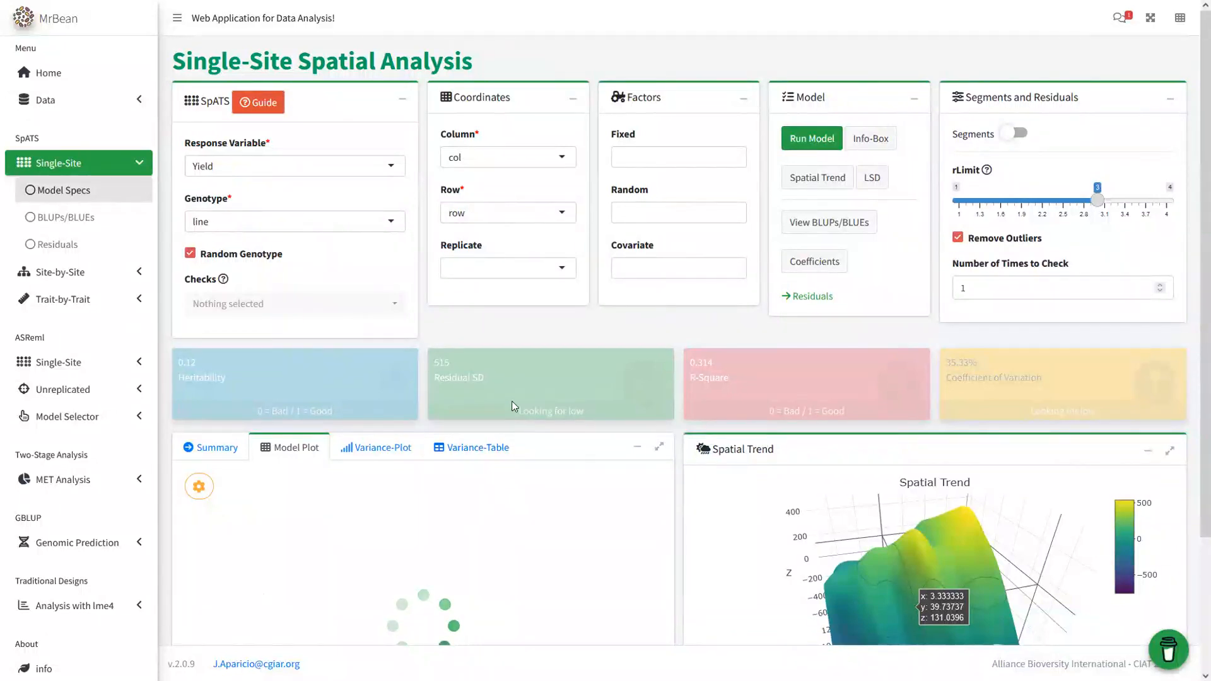
- Switch to PowerPoint showing slide 55, the MrBean Demo title slide
key(super)
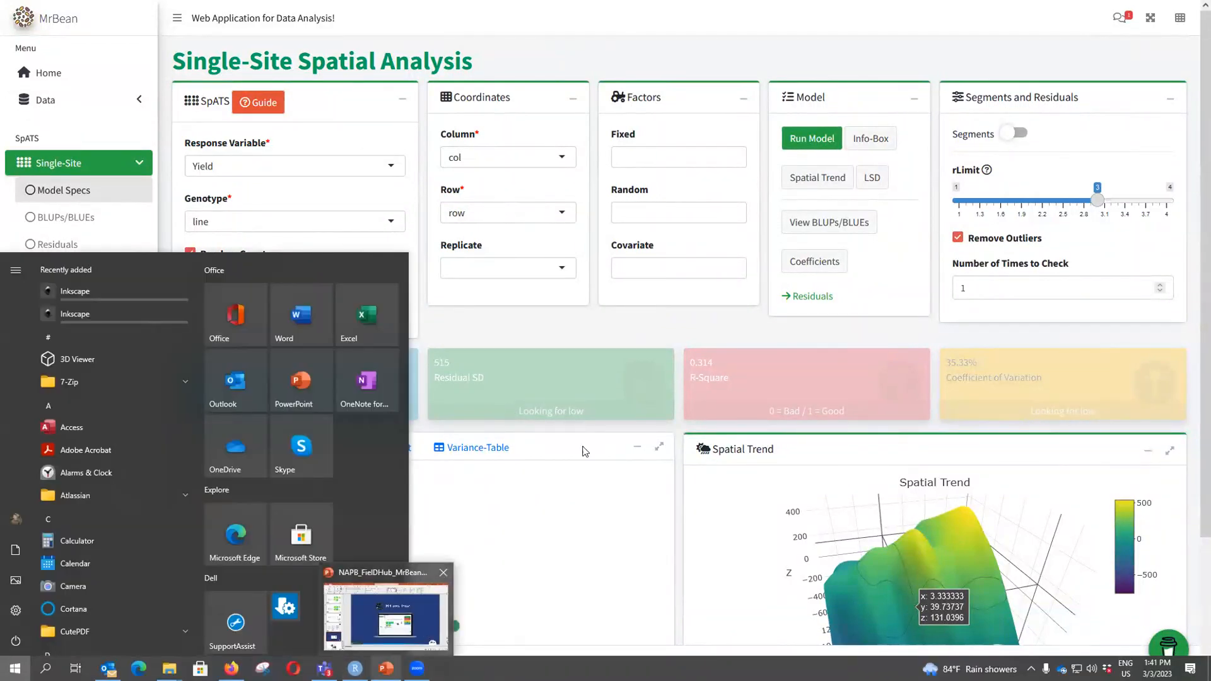
key(super)
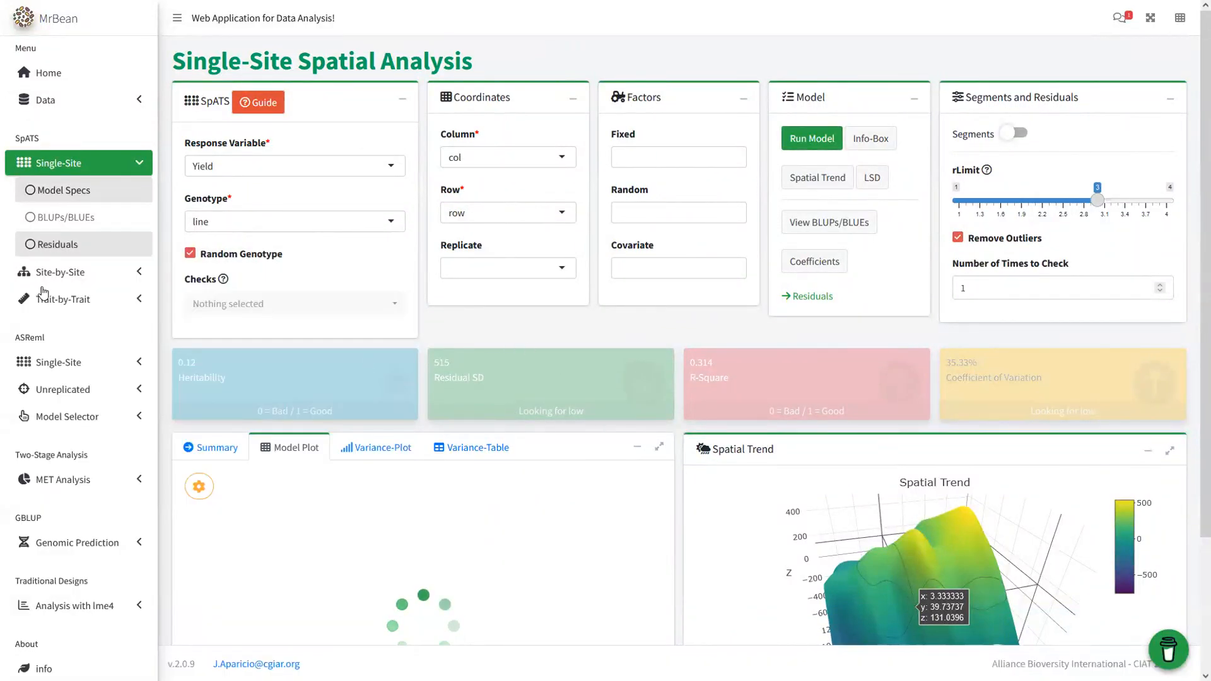
key(super)
key(super)
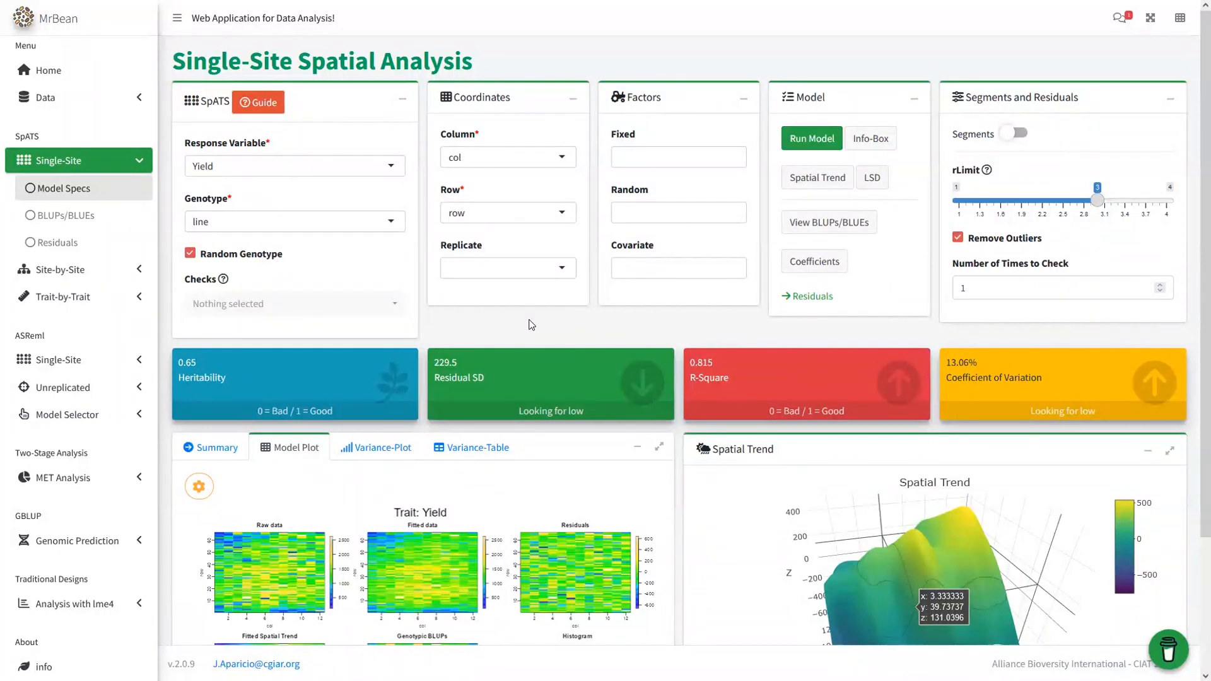
key(super)
mouse_move(386, 669)
click(415, 633)
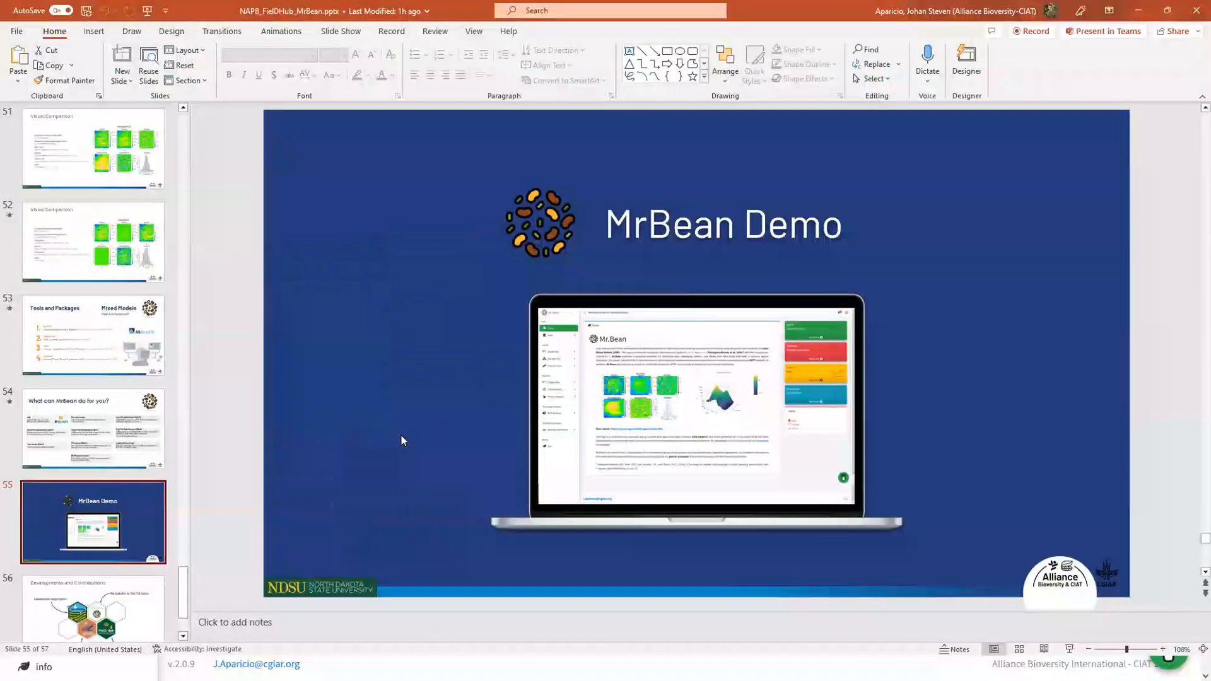